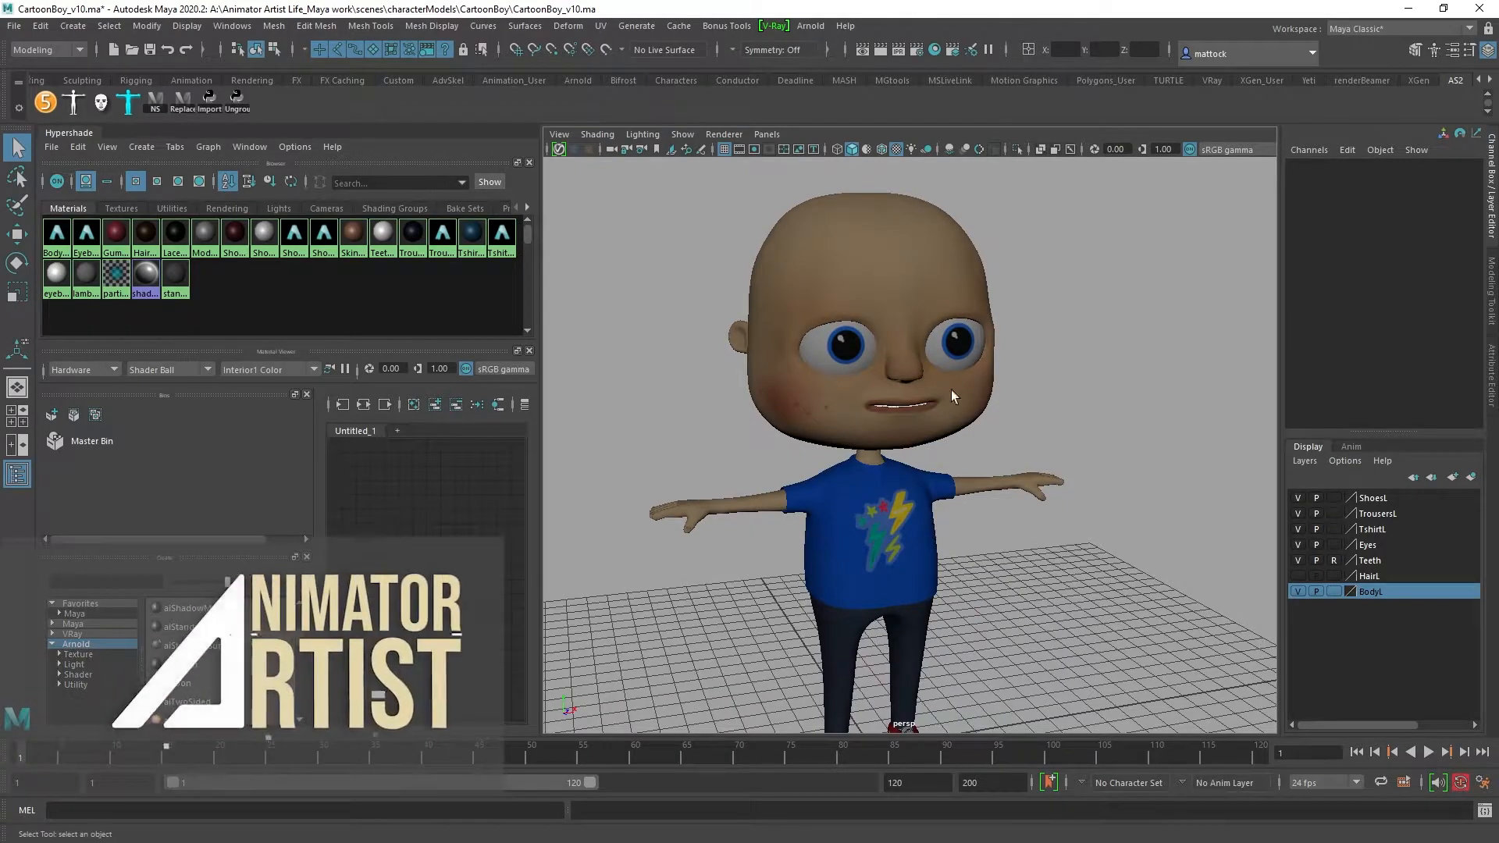
Step: Examine the cartoon boy's bald head, T-shirt and arms from several angles and distances
scroll(992, 567, down, 2)
mouse_move(1038, 529)
alt+mouse_down()
mouse_move(876, 542)
mouse_move(1042, 549)
alt+mouse_up()
alt+right_drag(771, 478, 1112, 470)
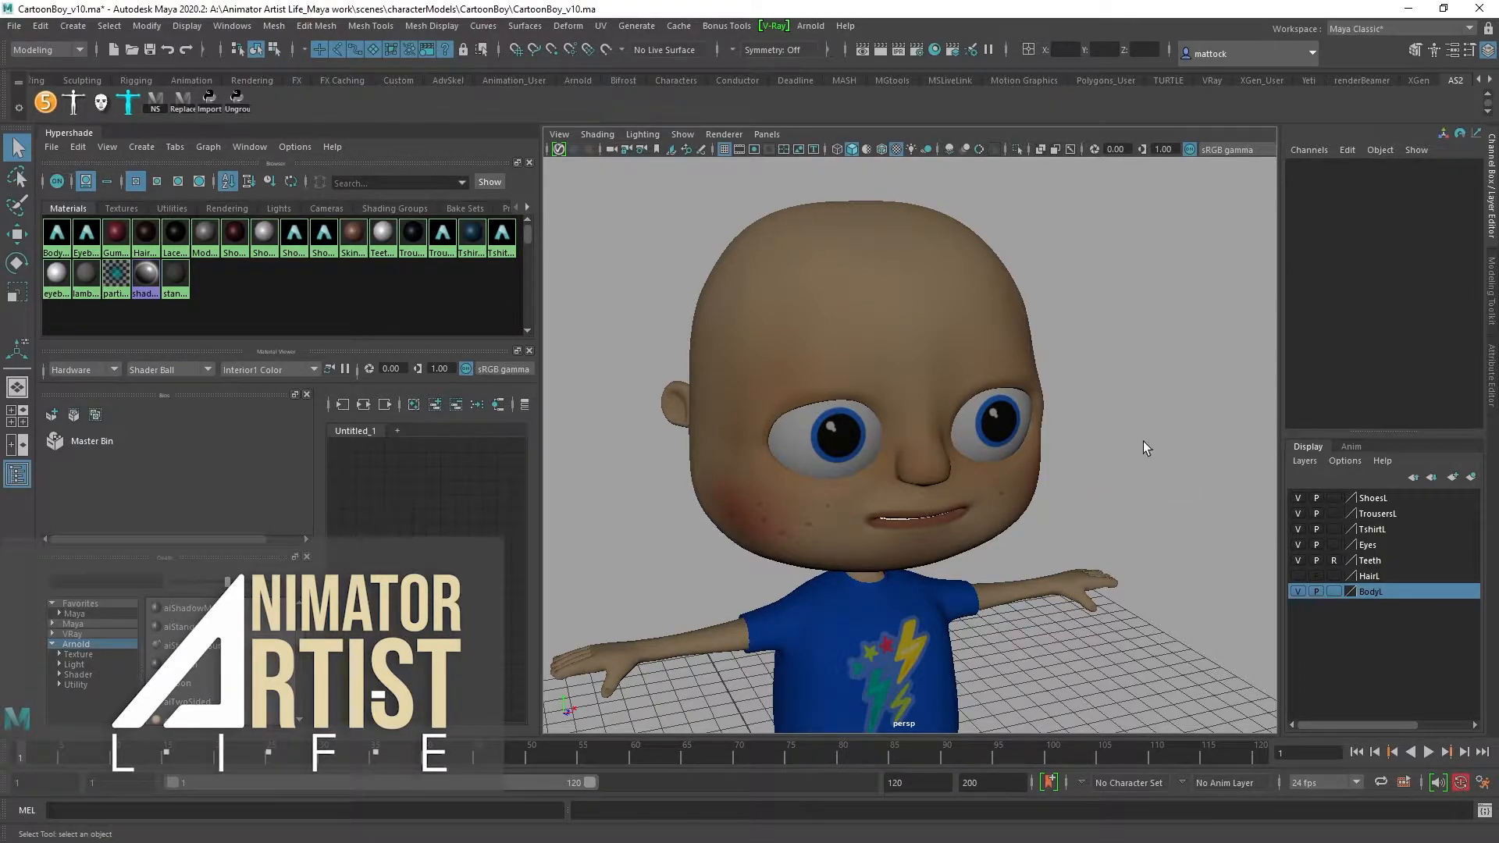
alt+drag(1159, 453, 1008, 367)
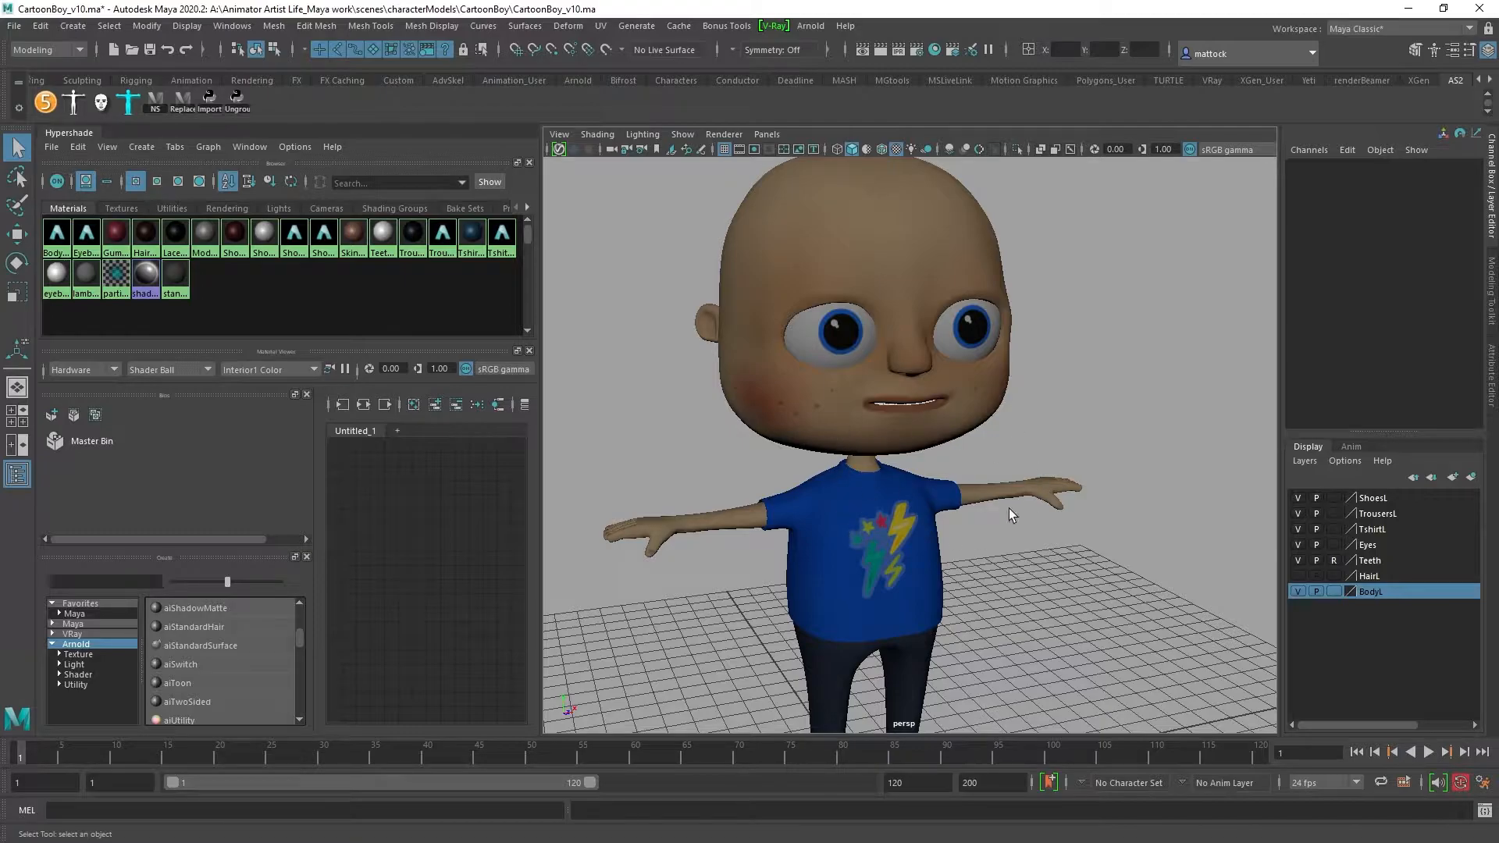
alt+right_drag(1094, 438, 997, 455)
alt+middle_drag(997, 456, 952, 483)
alt+drag(953, 483, 948, 483)
alt+right_drag(948, 483, 1047, 461)
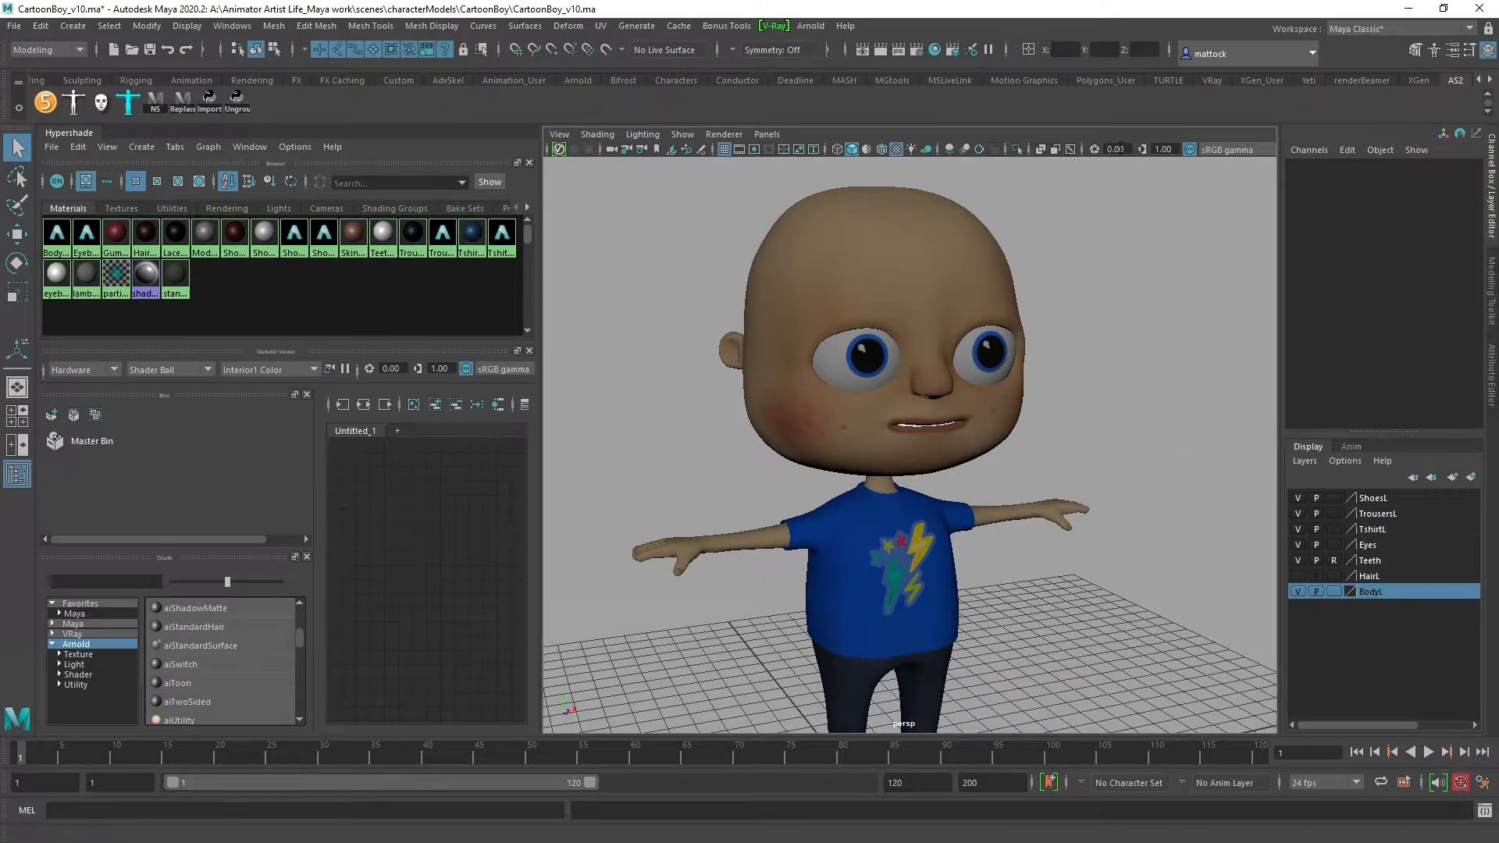
Step: Set the perspective viewport's exposure to 2
drag(1132, 149, 1053, 144)
text(2)
key(Return)
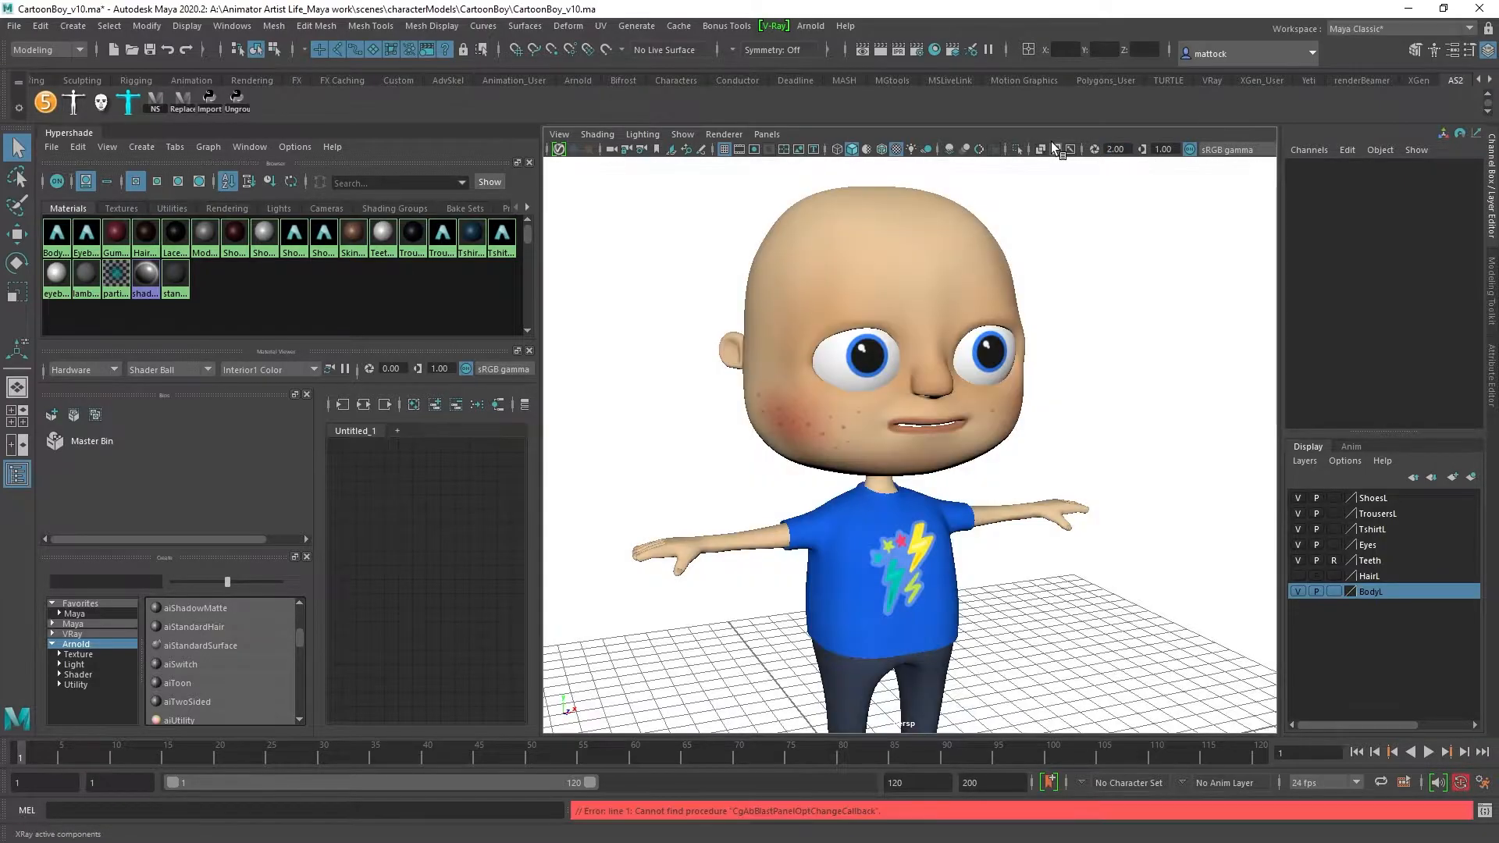
Step: Make the HairL display layer visible on the character's head
alt+drag(1004, 312, 988, 437)
alt+right_drag(988, 437, 888, 536)
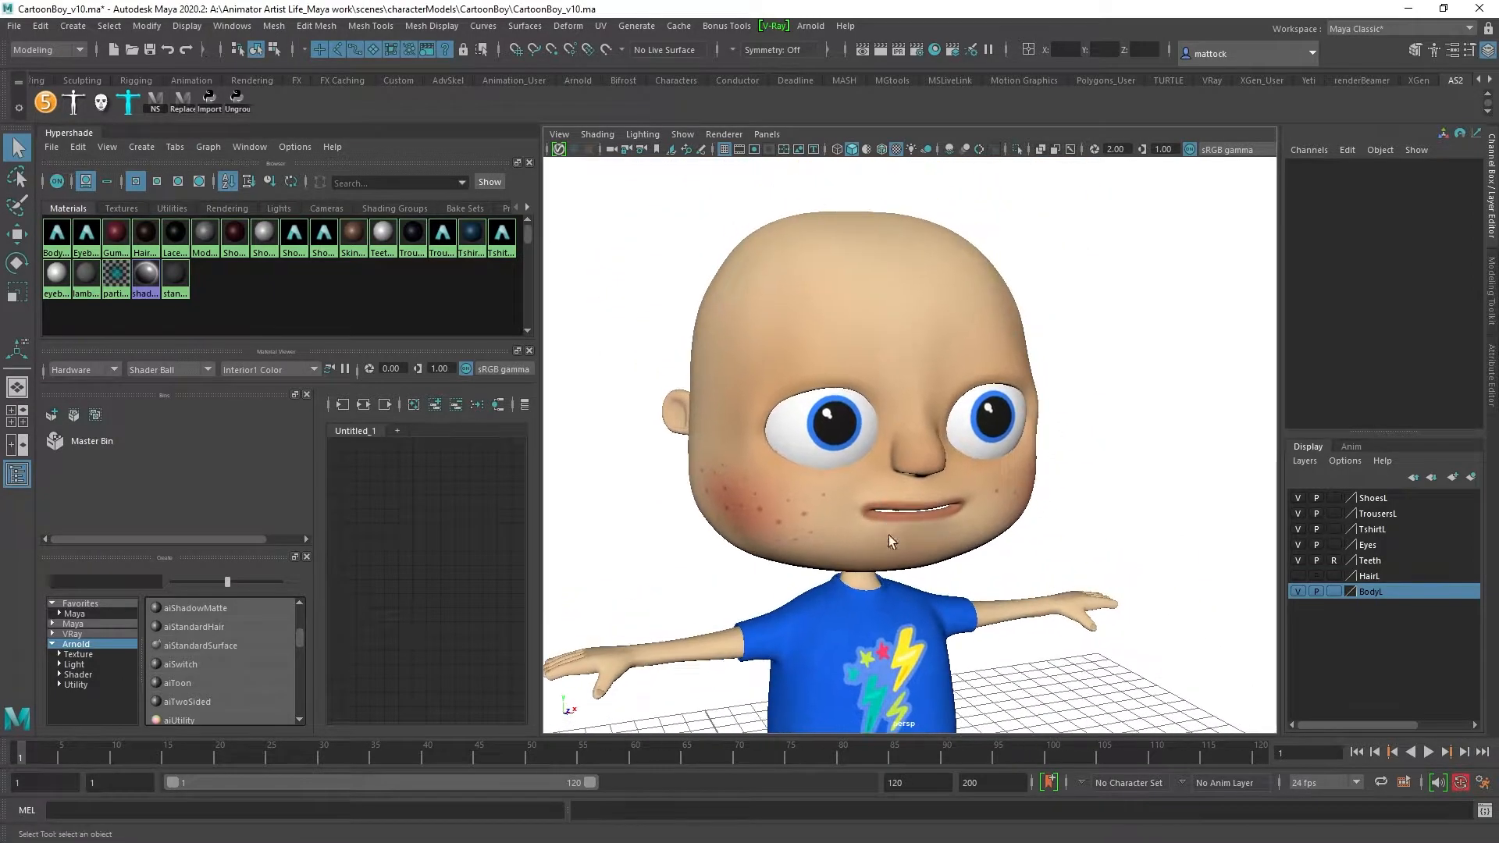
click(1295, 576)
alt+right_drag(991, 367, 922, 382)
alt+drag(926, 398, 830, 362)
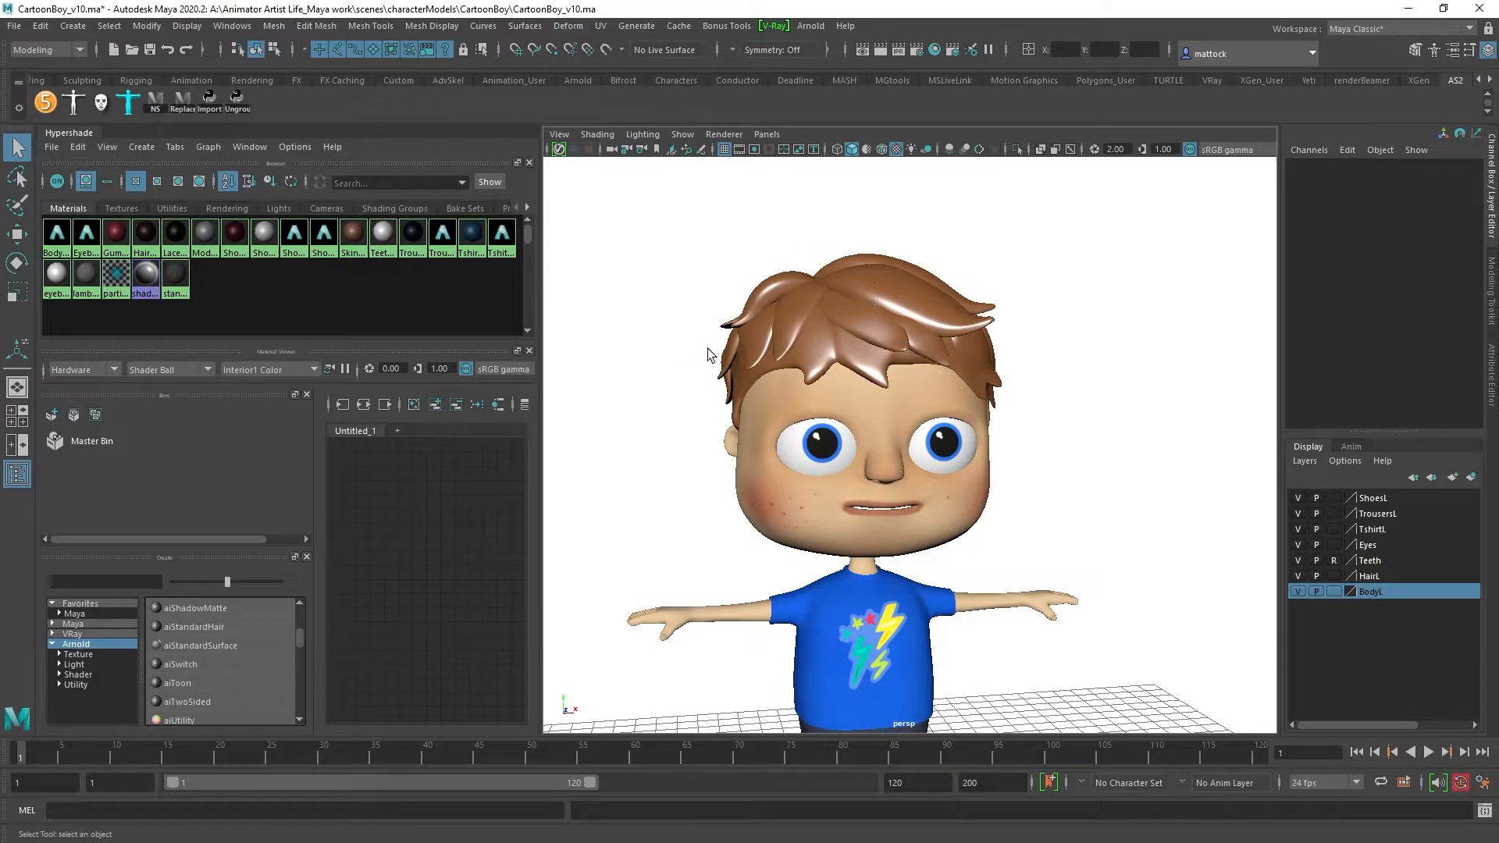
alt+right_drag(790, 333, 852, 390)
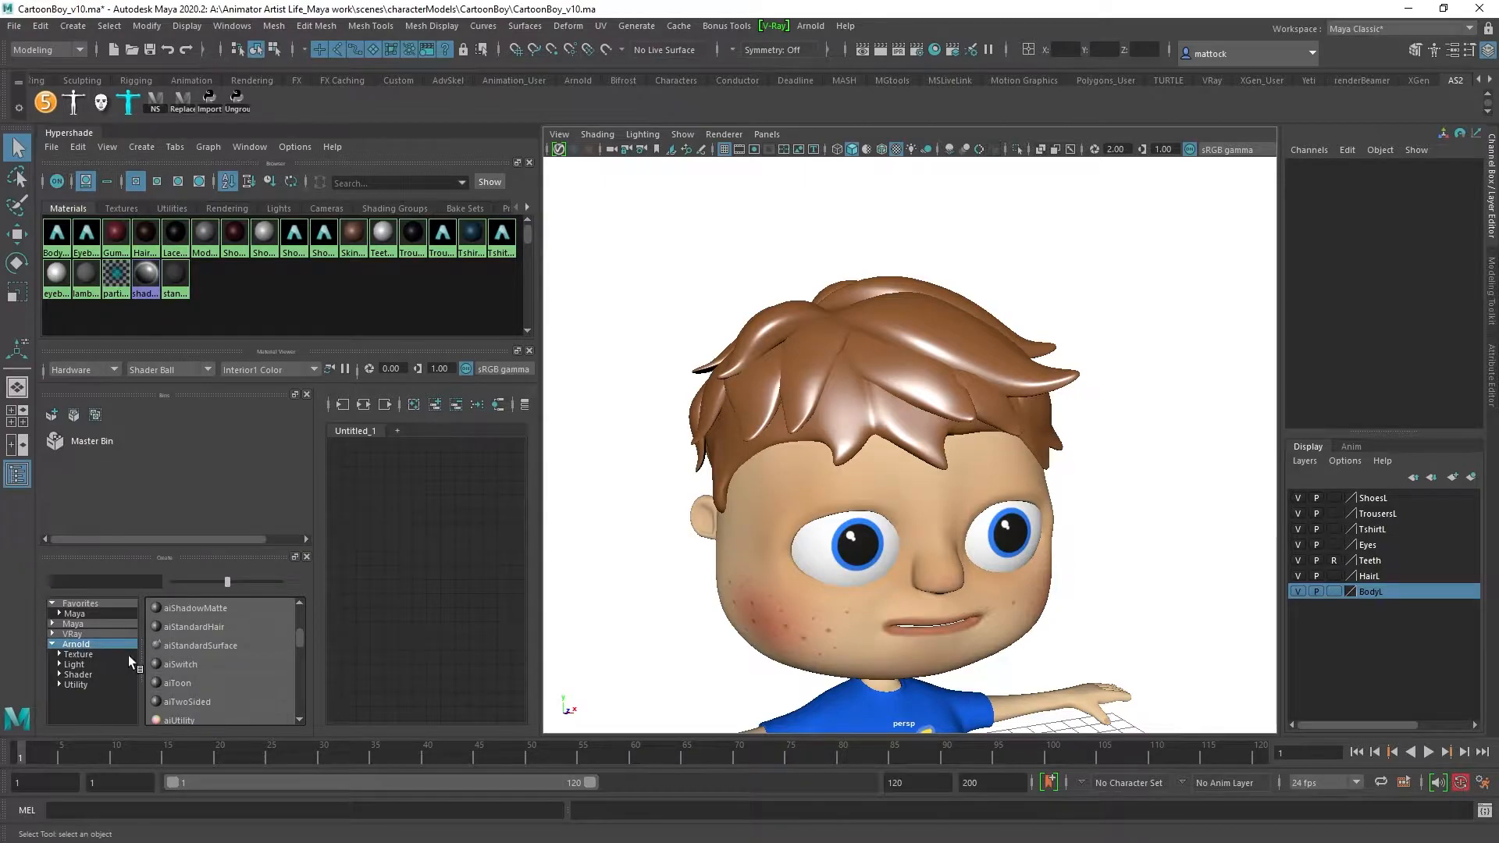
Step: Create an Arnold aiStandardSurface material and rename it Hair_mat1
click(208, 645)
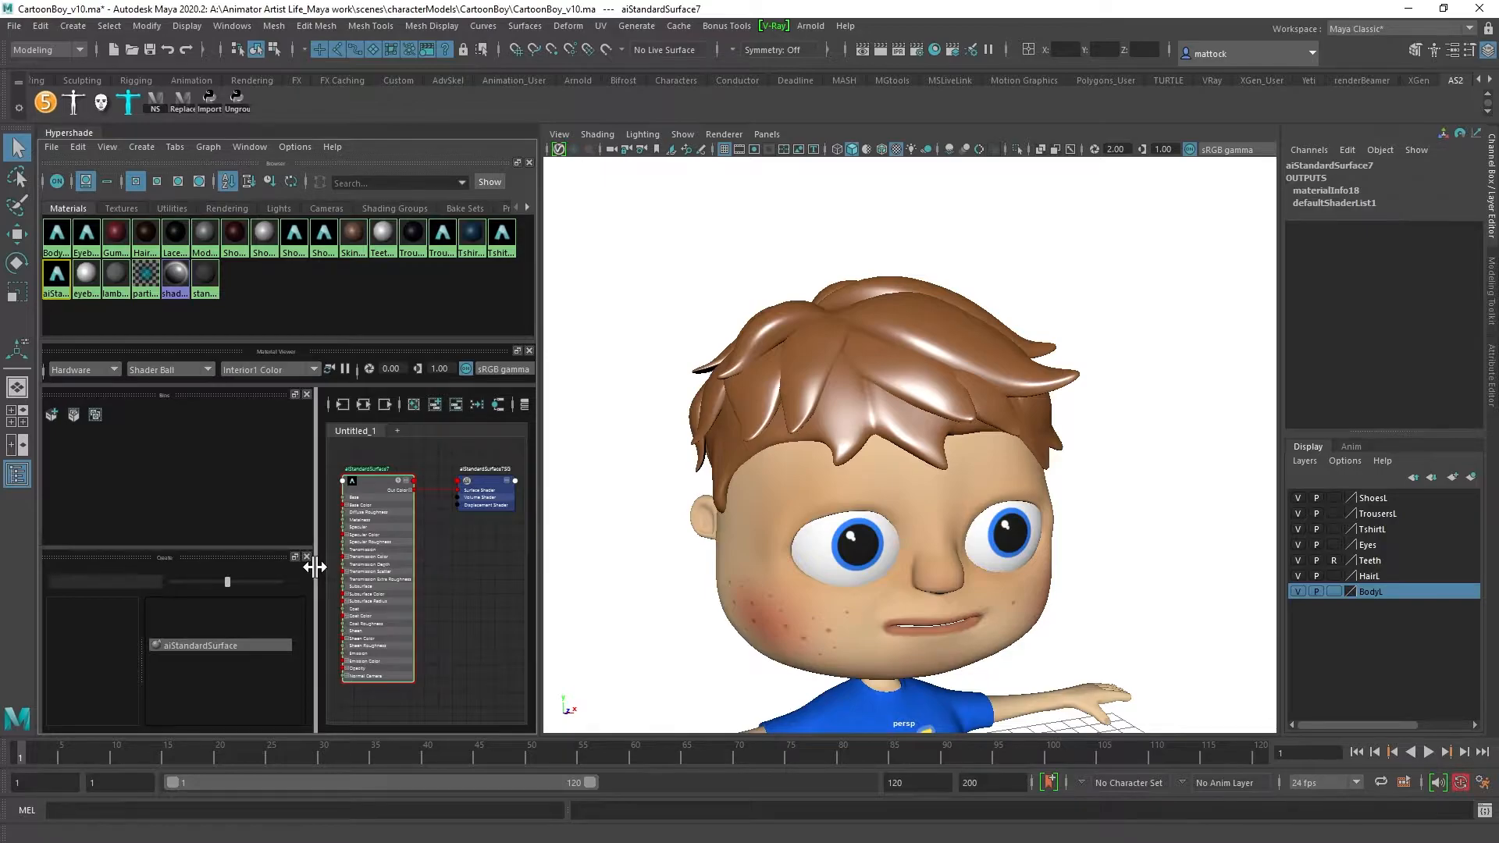
drag(315, 567, 270, 561)
scroll(481, 604, up, 2)
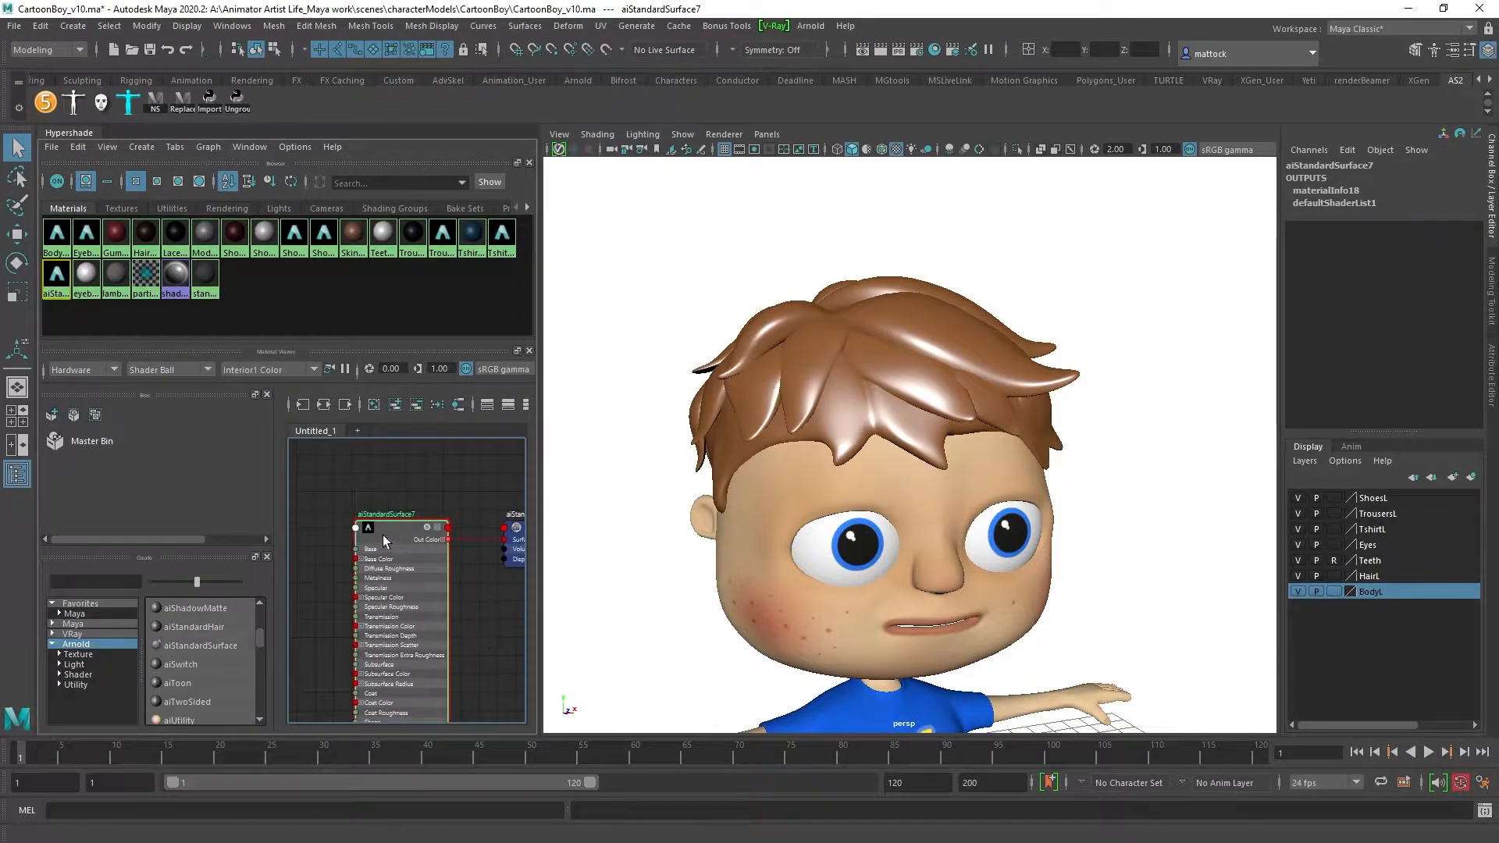
drag(383, 536, 383, 534)
double_click(1328, 166)
text(Hair m)
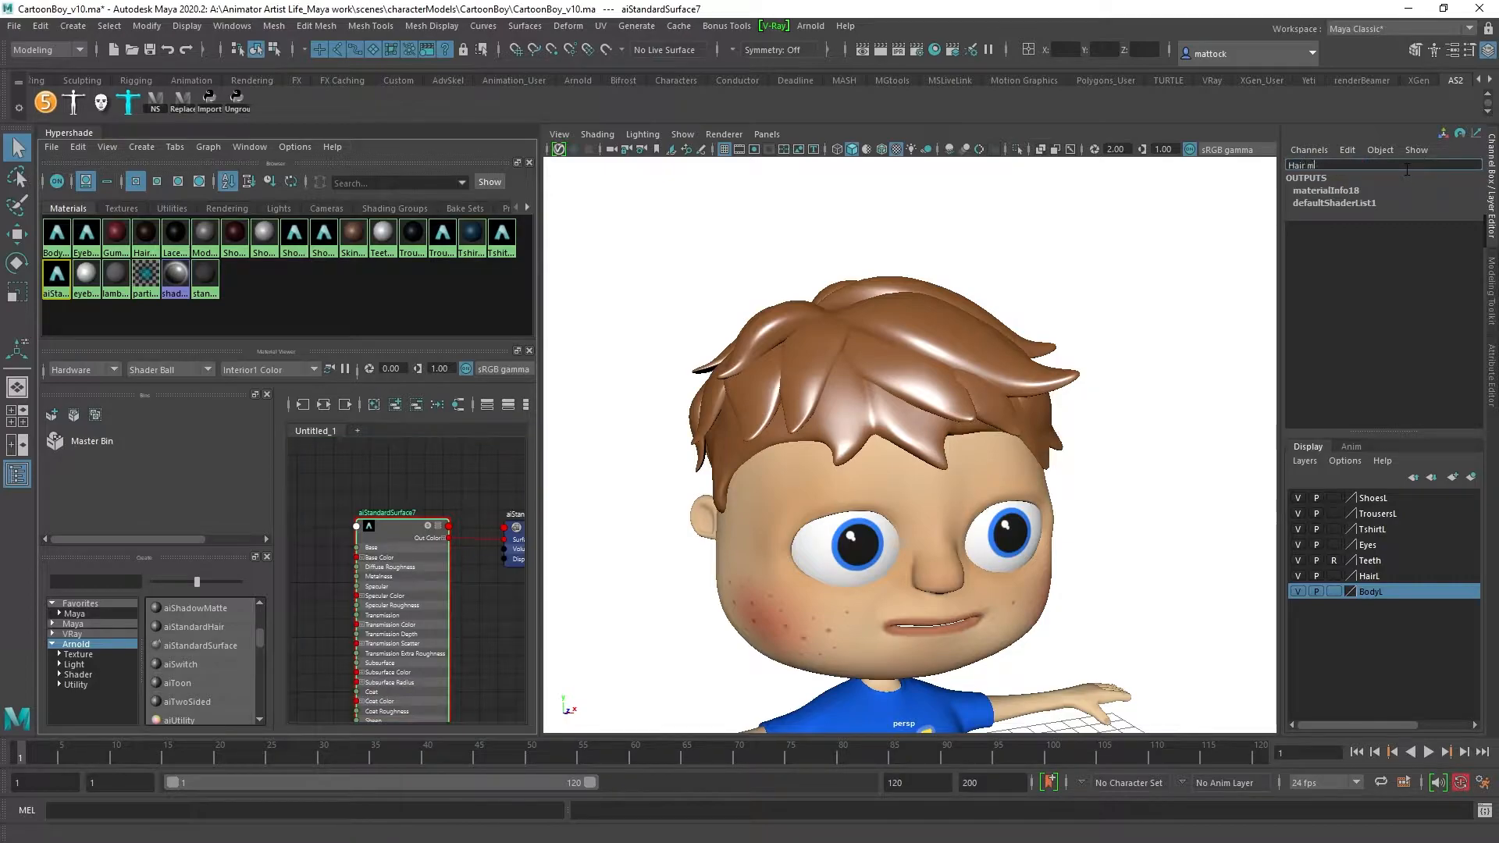
text(r_mat1)
key(Return)
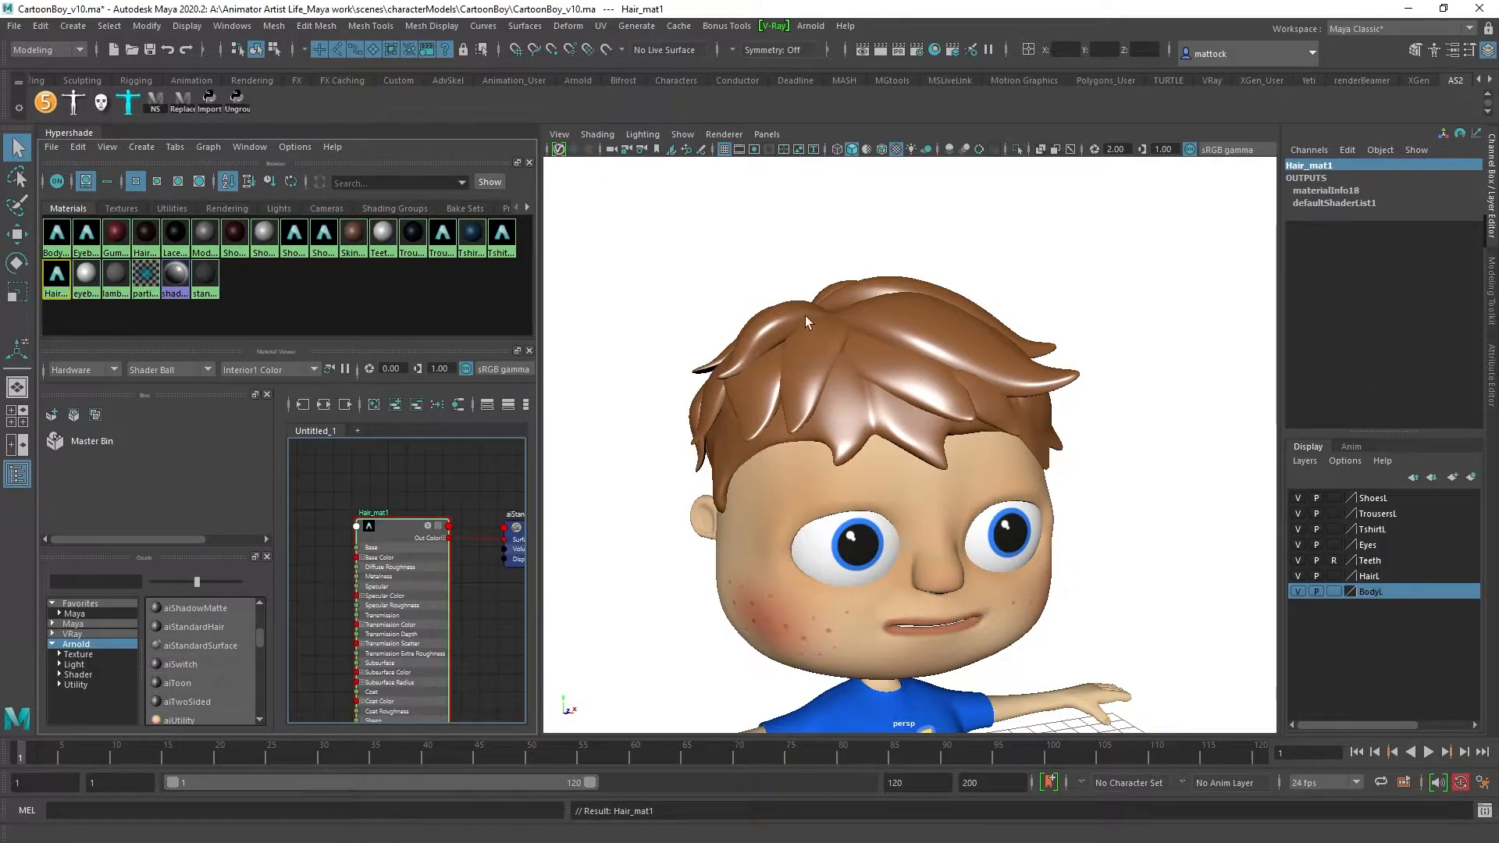
Step: Set the base color of Hair_mat1 to a dark brown
click(1492, 366)
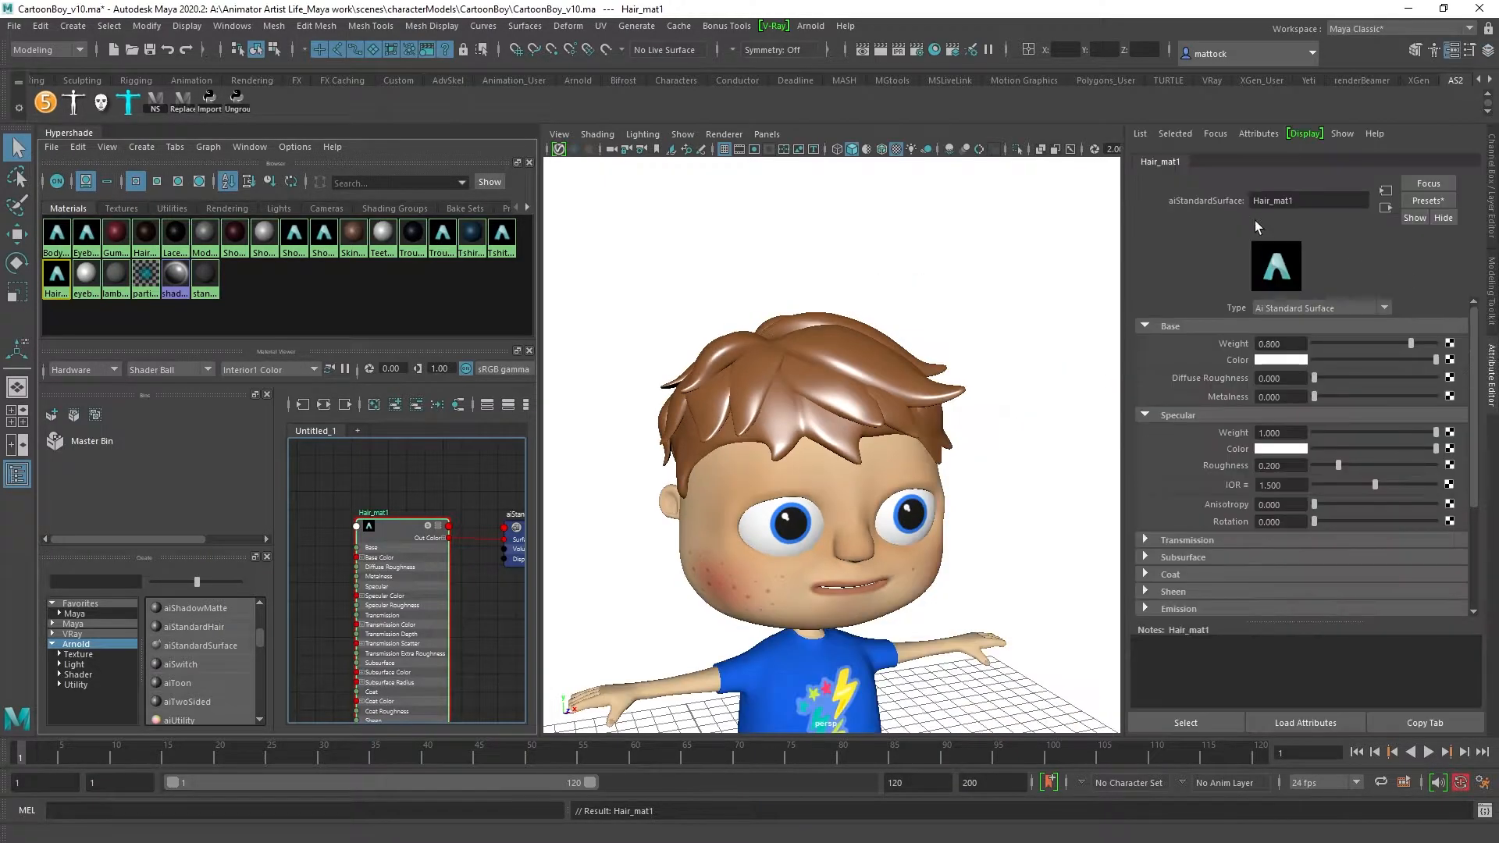
click(1281, 361)
click(1305, 418)
mouse_move(1429, 342)
mouse_down()
mouse_move(1436, 354)
mouse_move(1407, 367)
mouse_up()
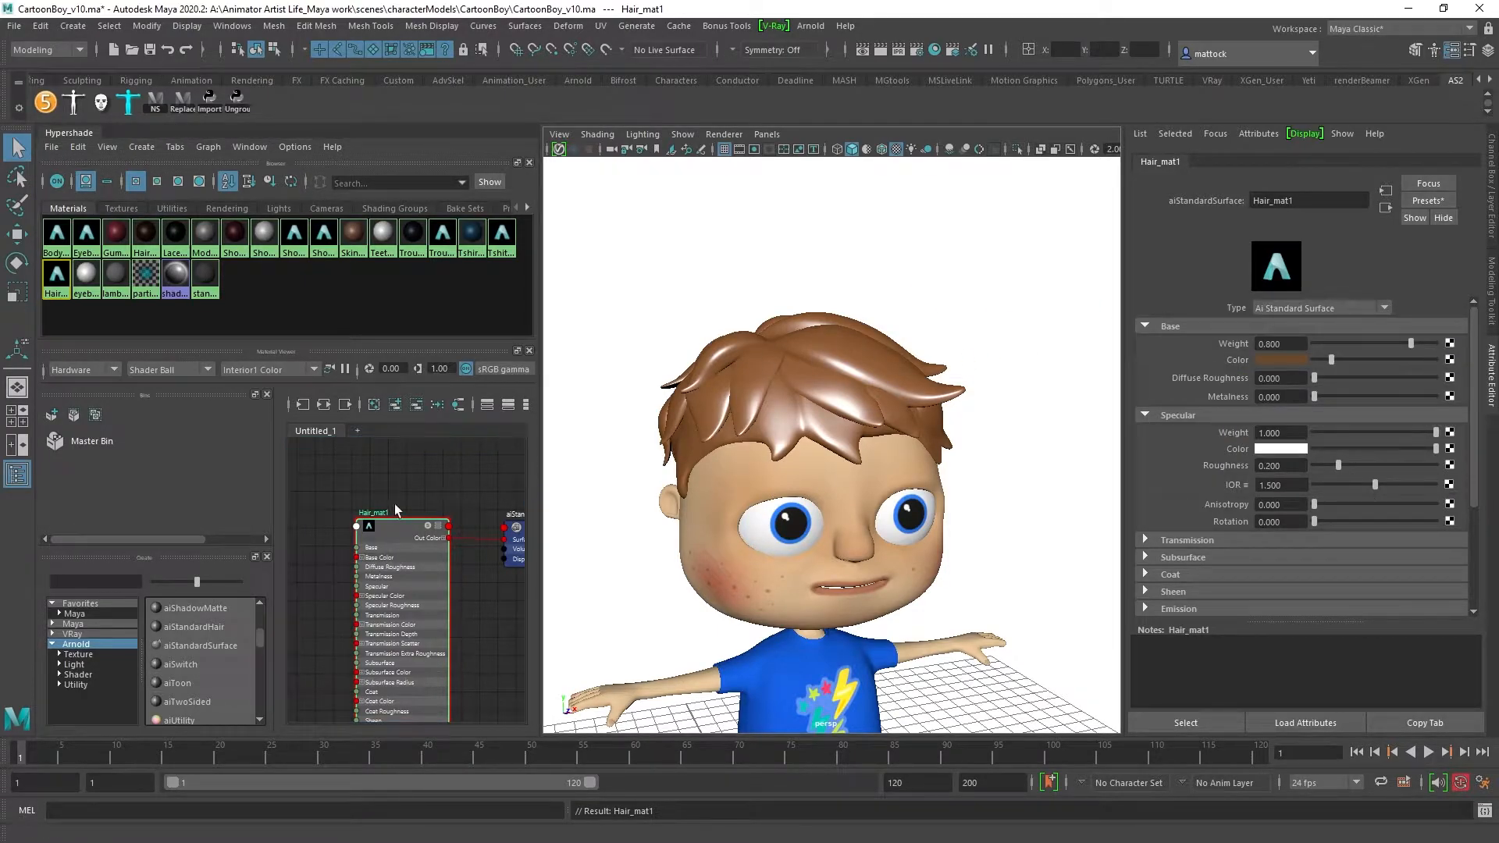
Step: Select the whole Hair_Grp through one of its tufts and assign Hair_mat1 to it
click(773, 377)
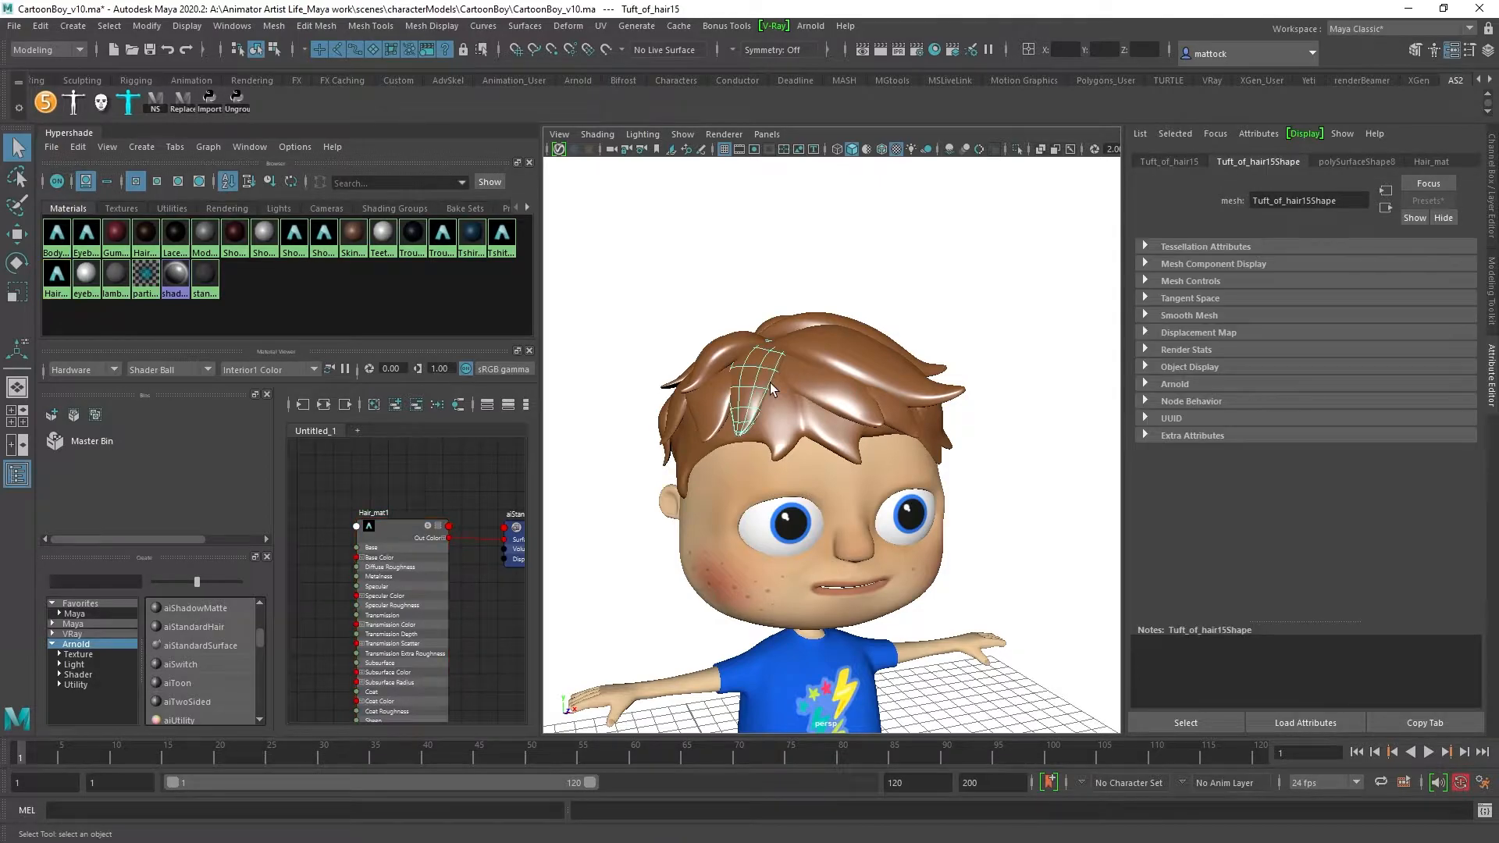
key(Up)
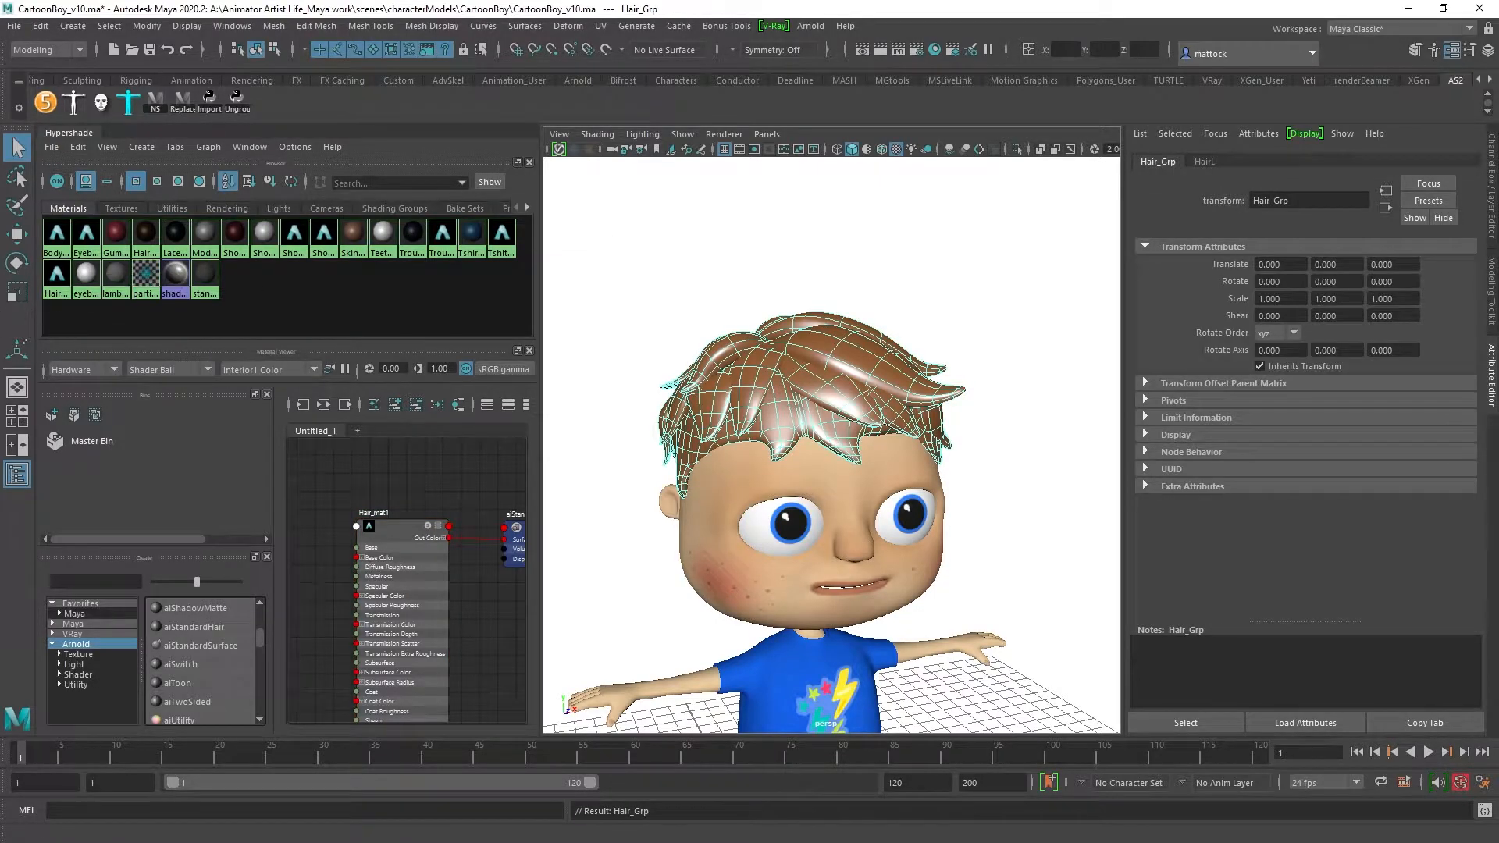
drag(0, 507, 3, 338)
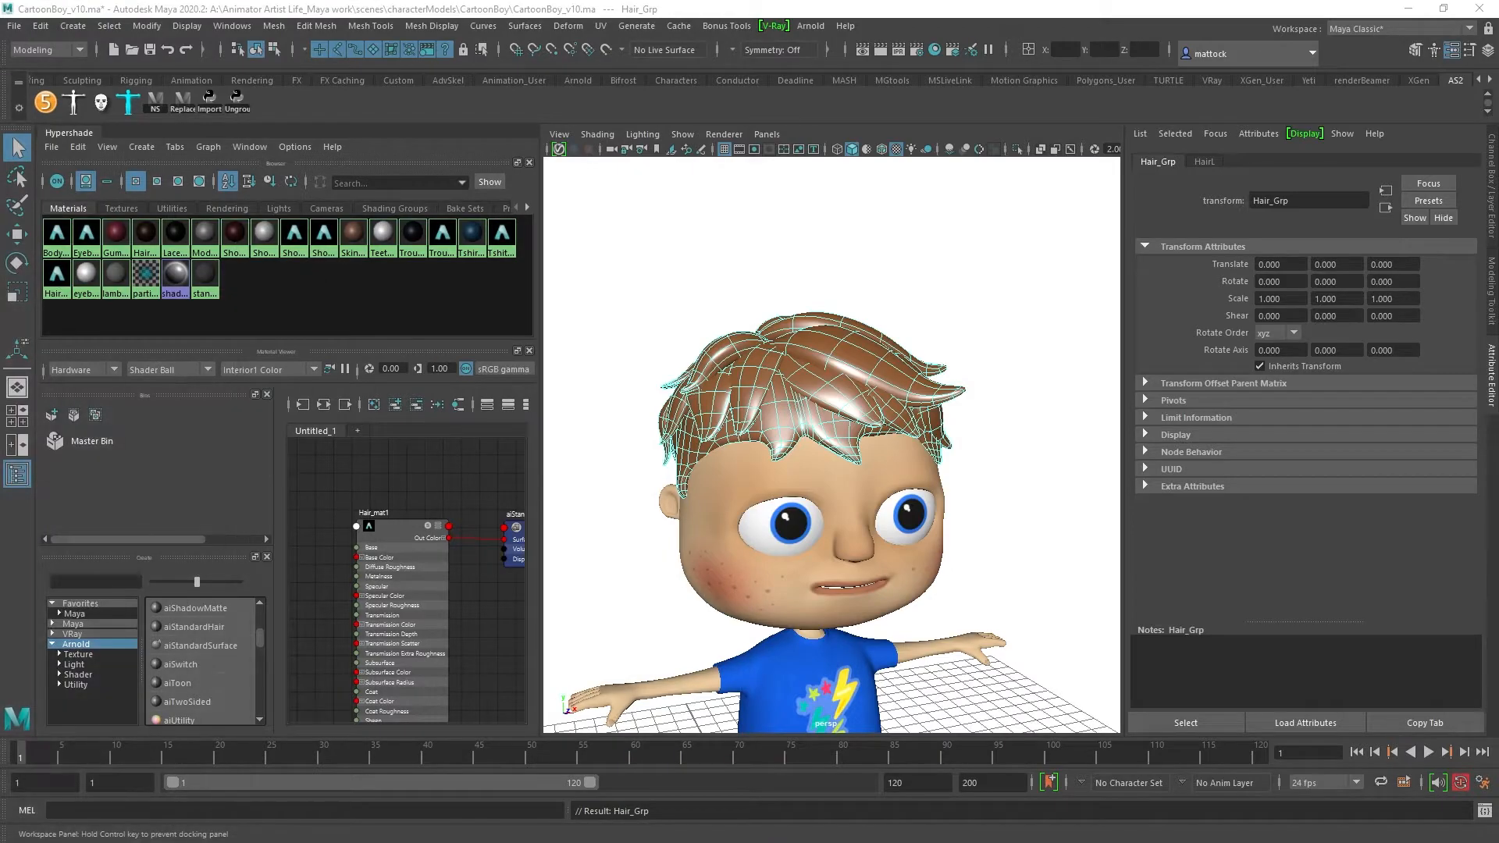
click(829, 398)
key(Up)
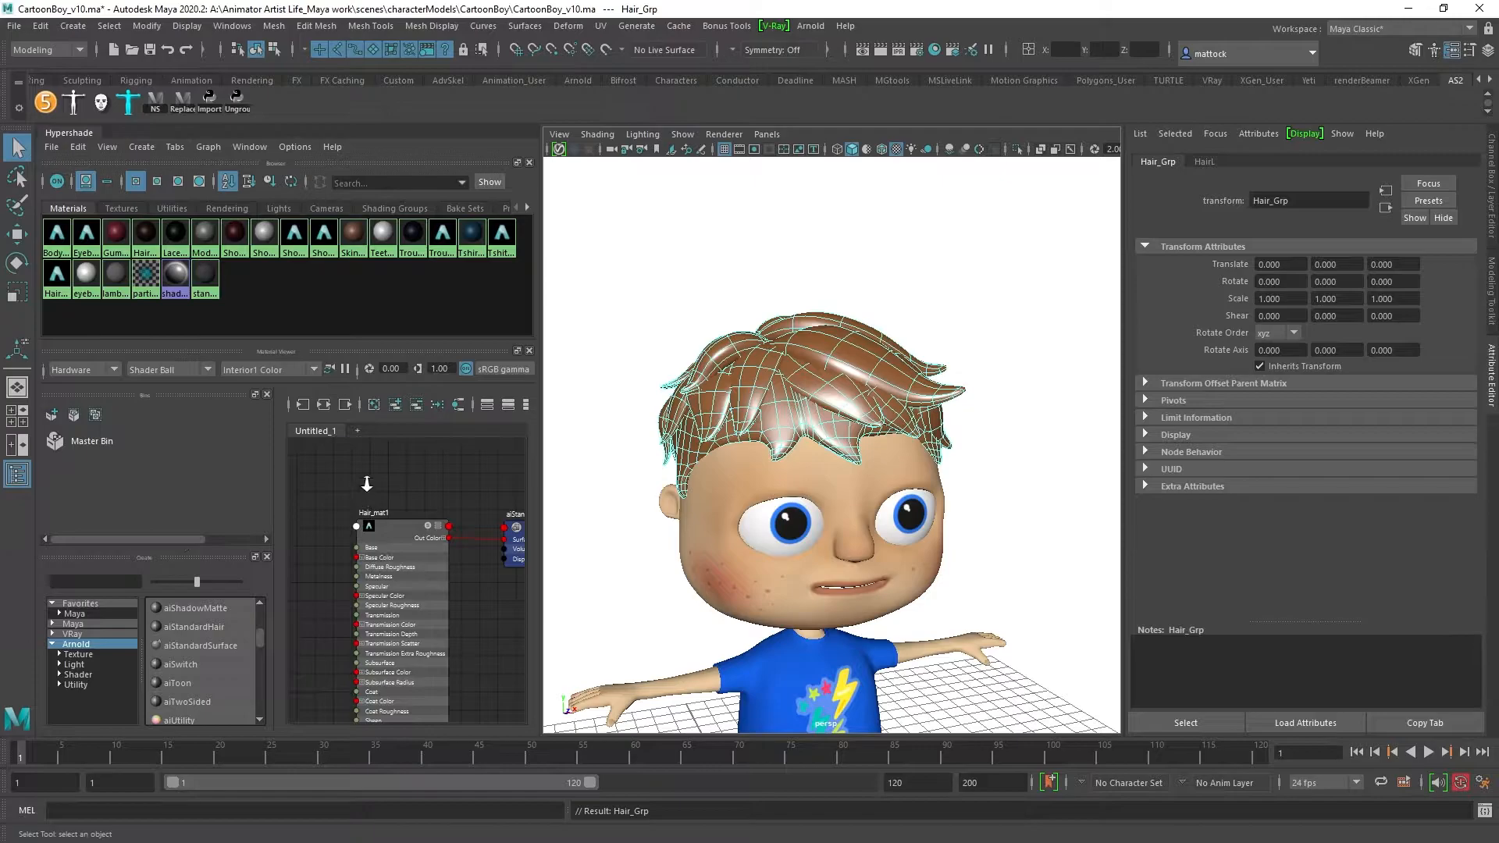
scroll(367, 479, up, 4)
right_drag(372, 563, 377, 512)
click(945, 274)
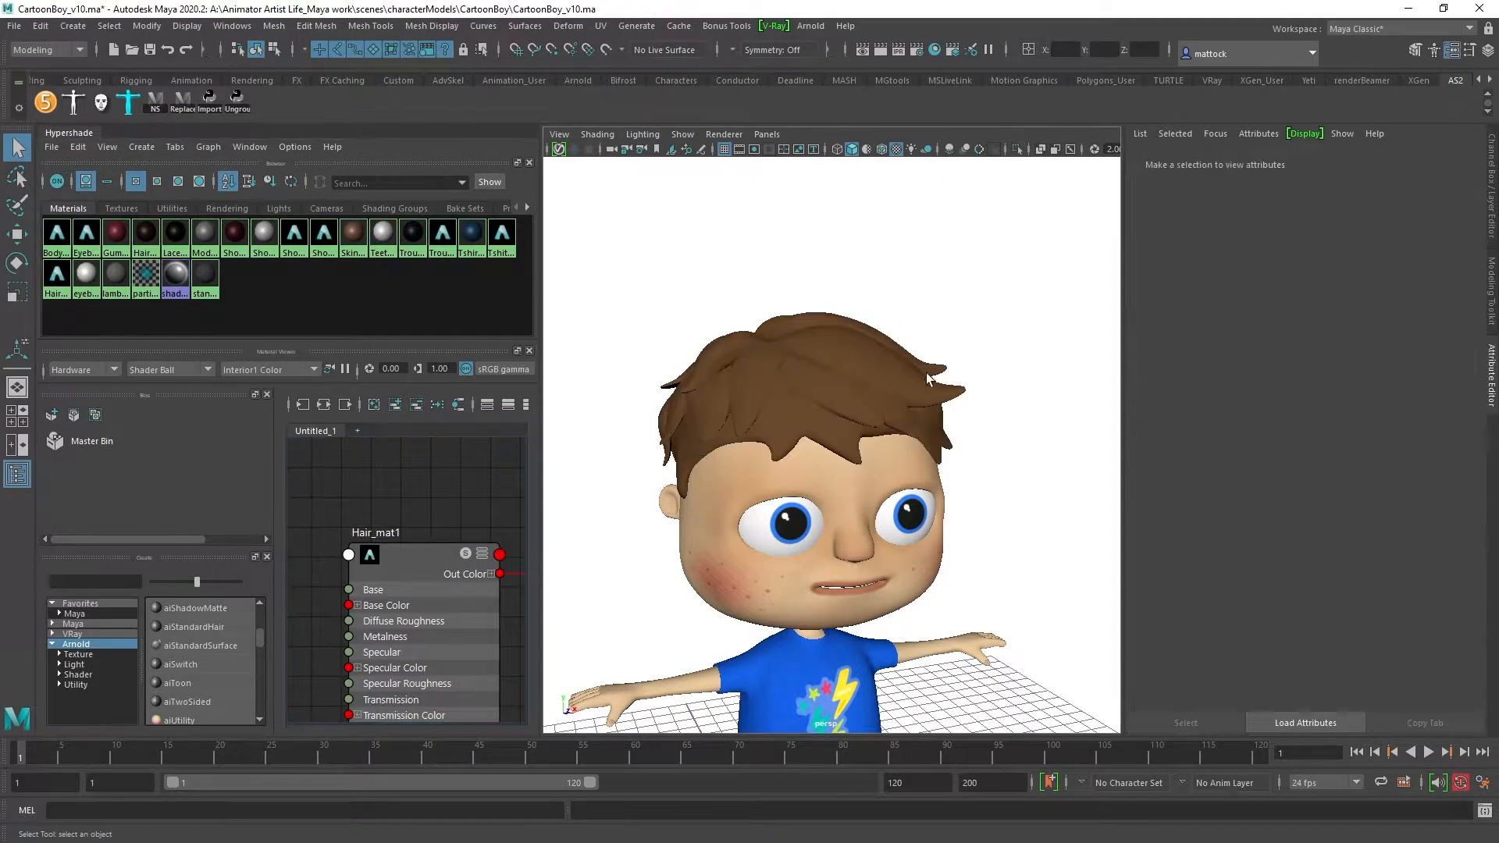
Step: Save the scene as a new version named CartoonBoy_v11.ma in the CartoonBoy folder
scroll(848, 478, up, 5)
mouse_move(819, 426)
alt+mouse_down()
mouse_move(781, 421)
mouse_move(810, 462)
mouse_move(834, 434)
alt+mouse_up()
scroll(881, 391, down, 2)
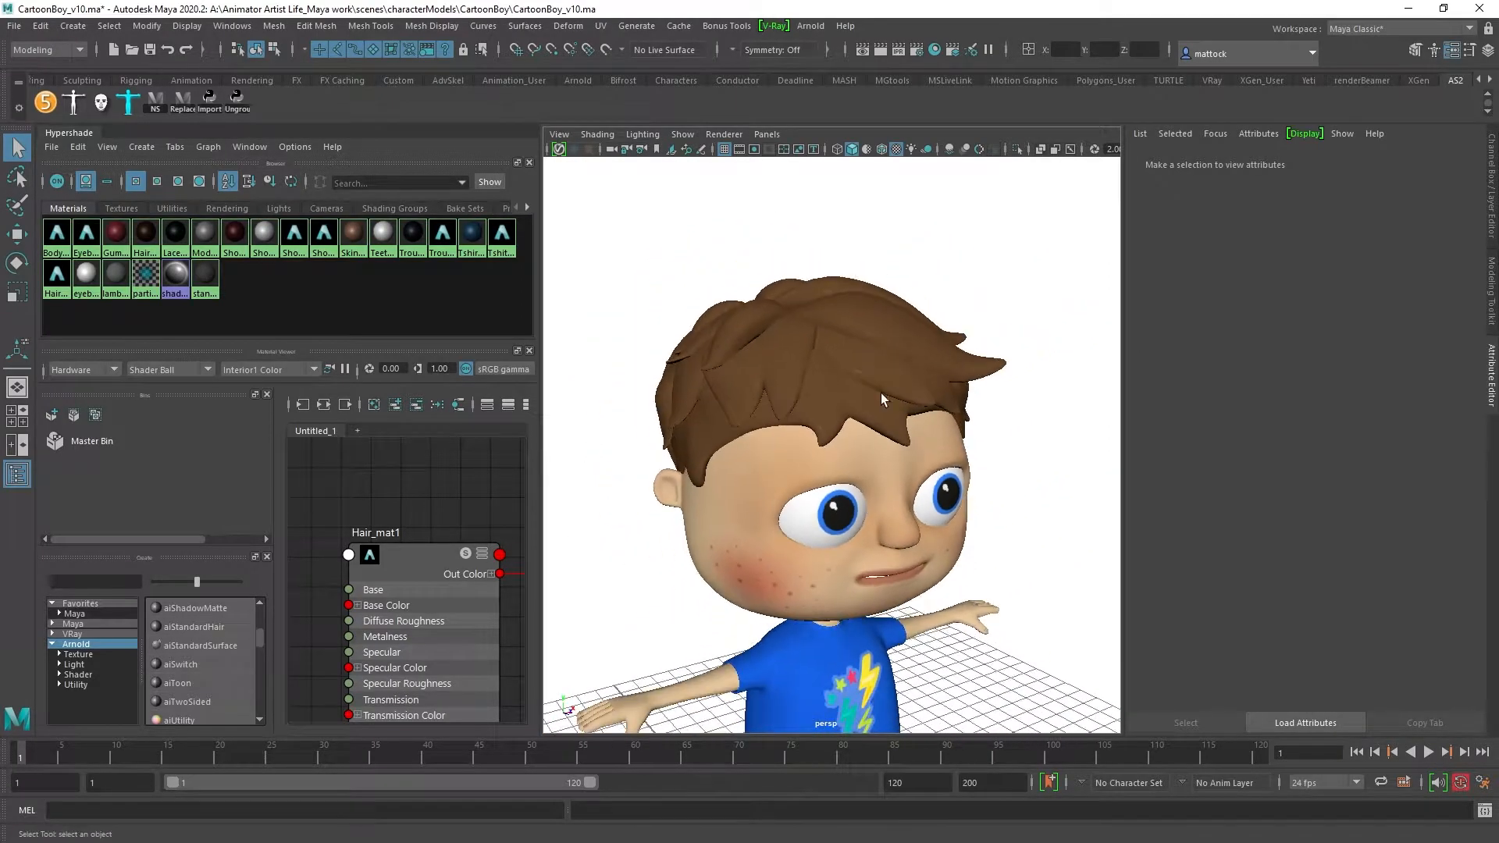
click(15, 27)
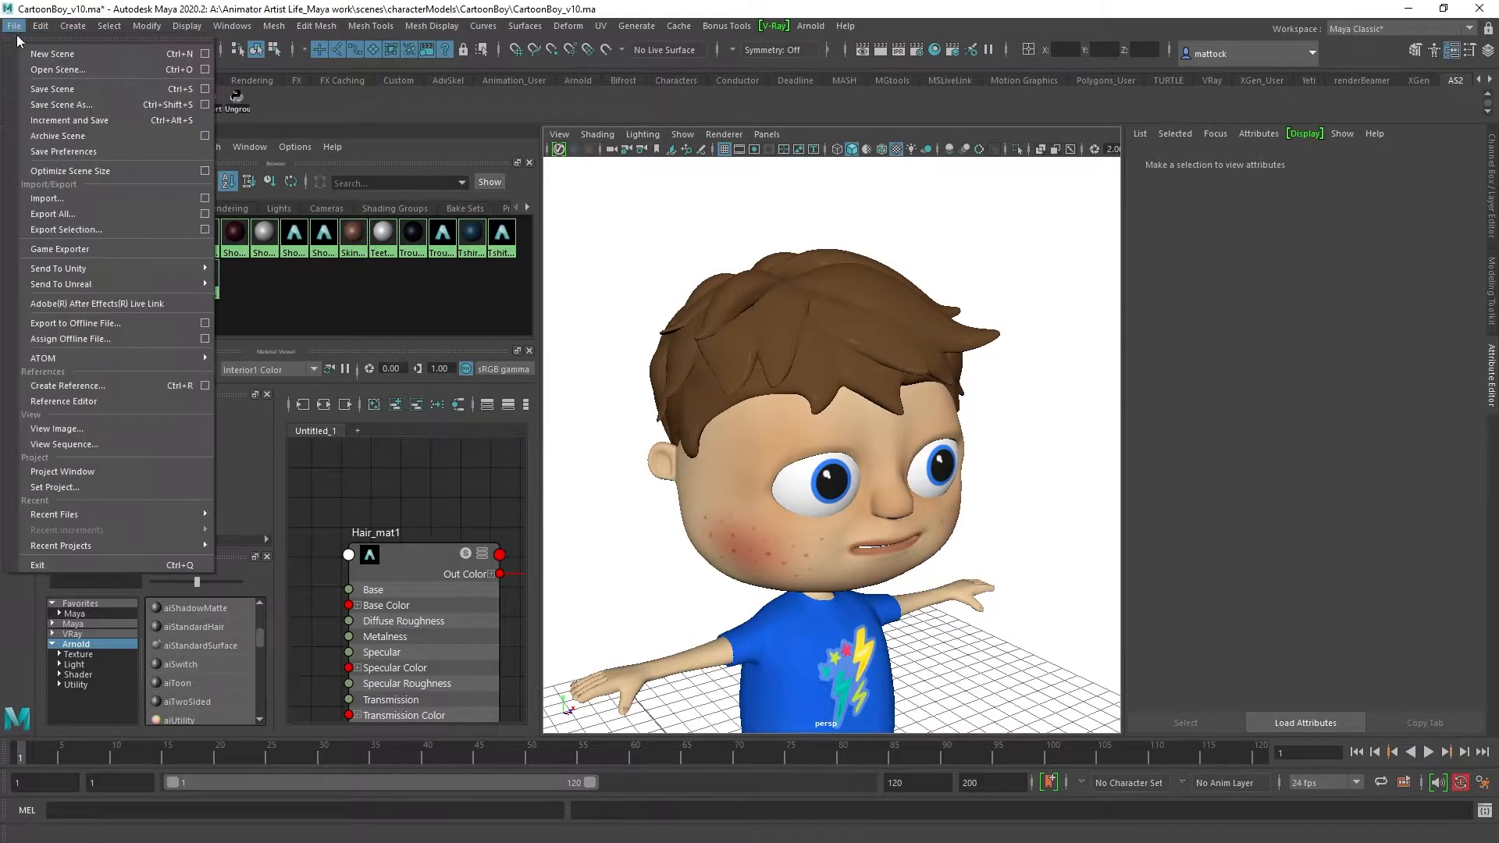
click(62, 105)
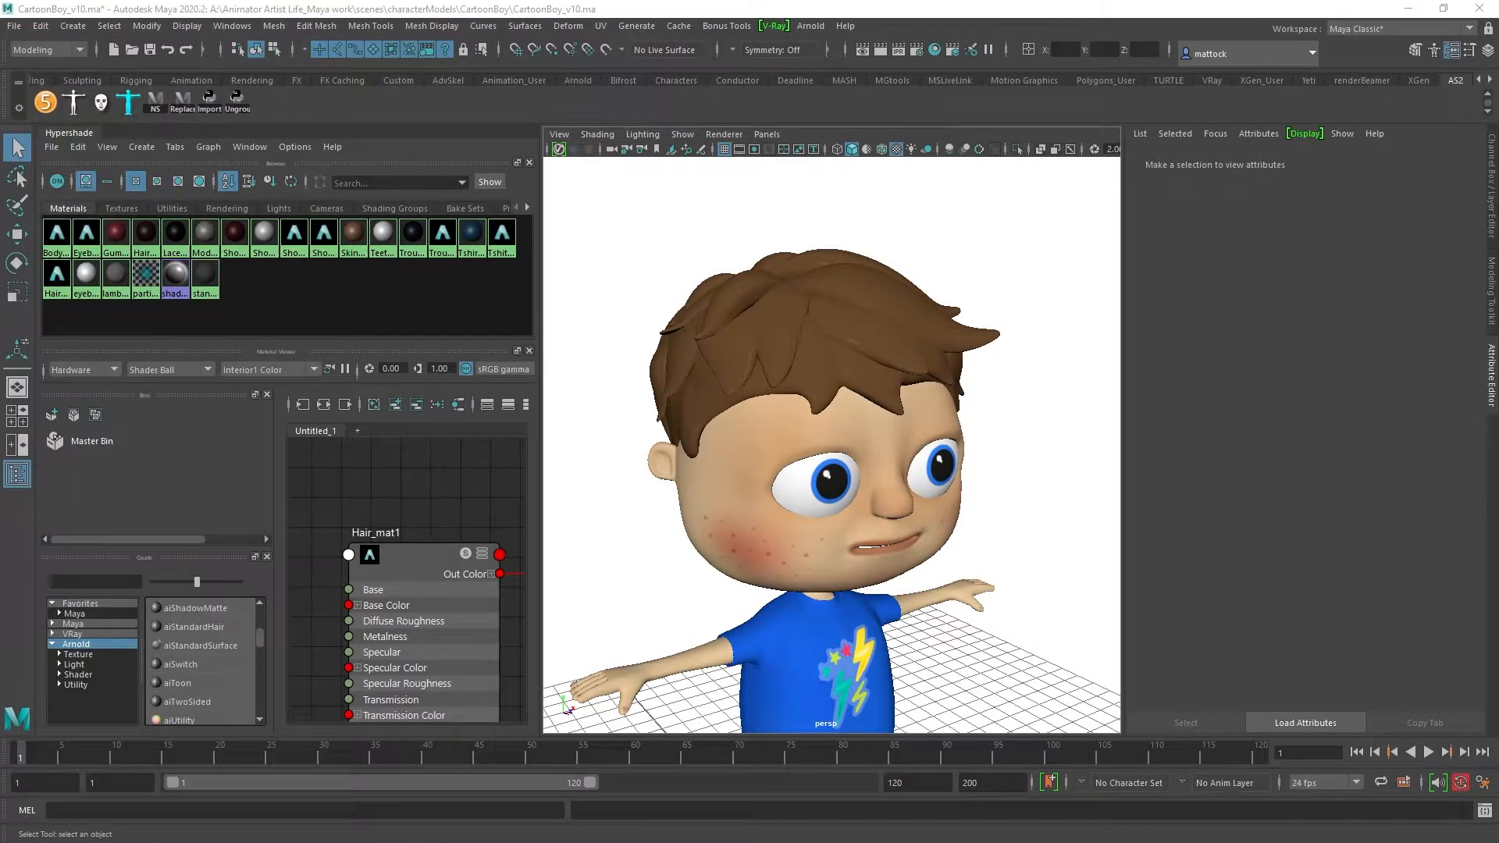
drag(793, 388, 840, 70)
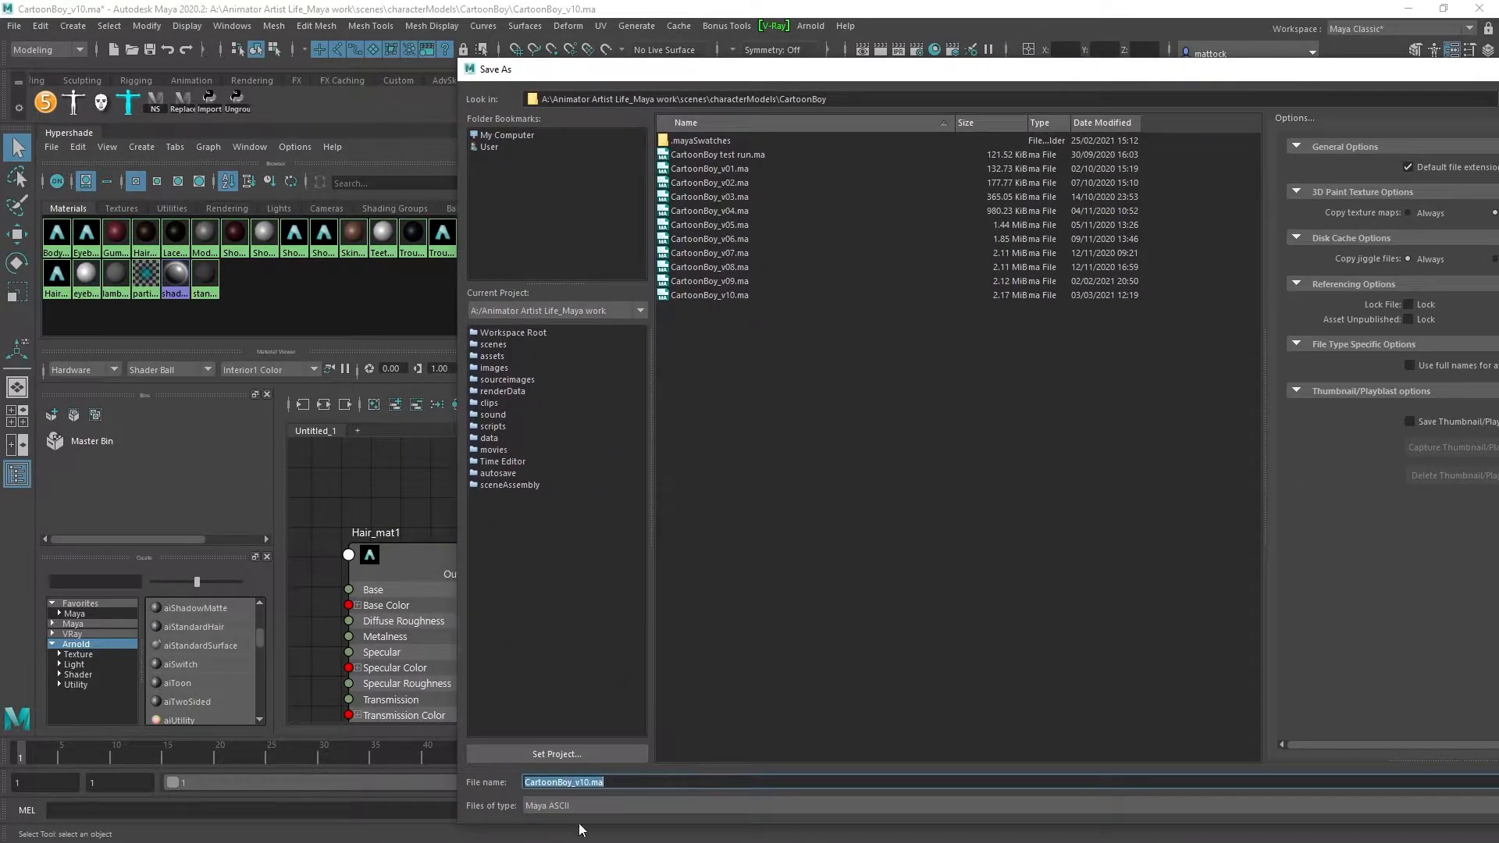
click(592, 783)
key(Return)
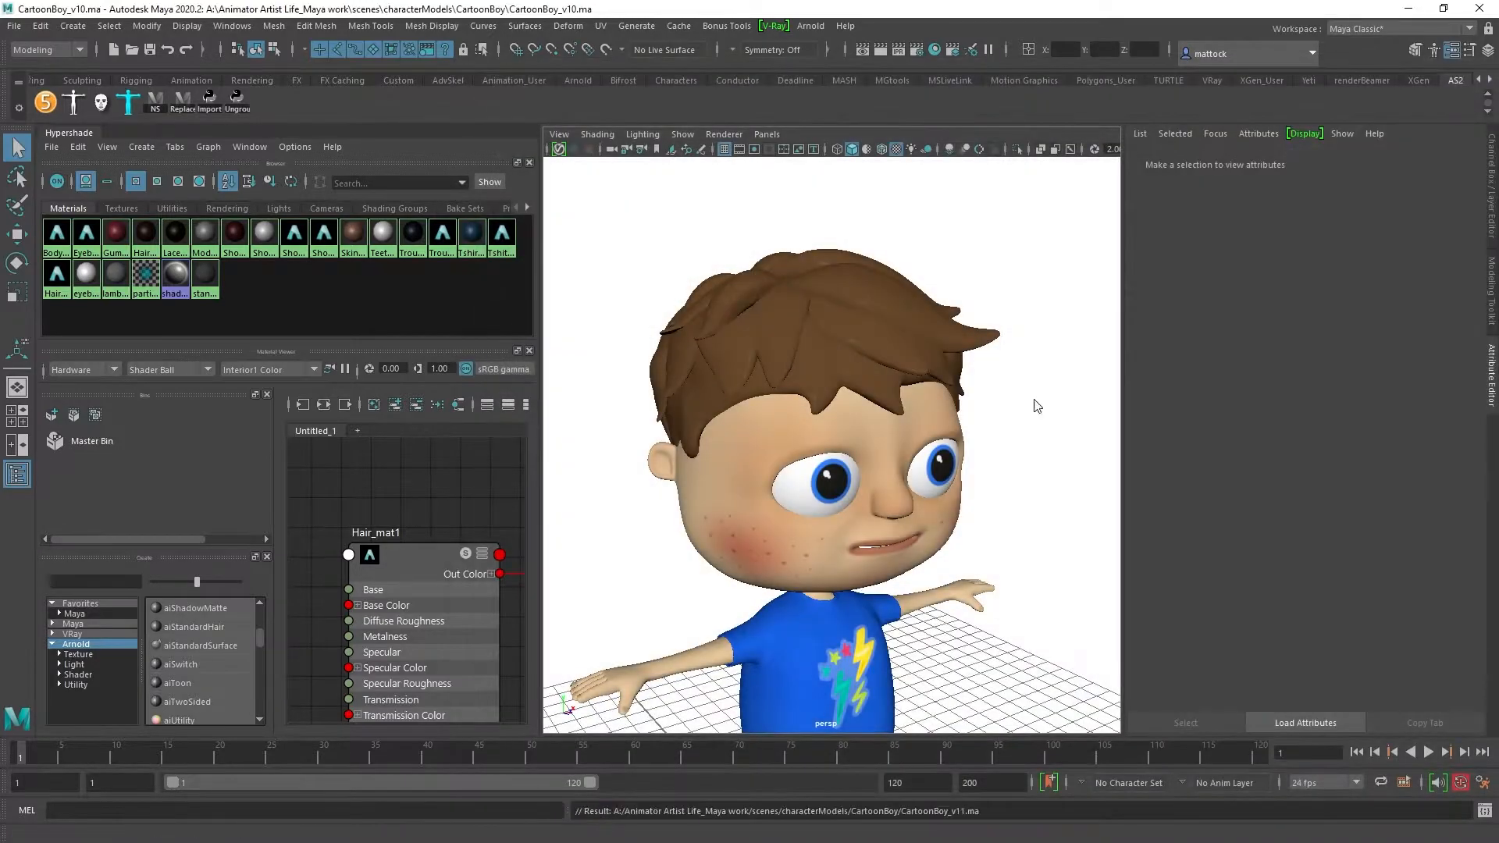
Step: Select the base Hair mesh beneath the tufts and open its UVs in the UV Editor
alt+right_drag(837, 317, 906, 401)
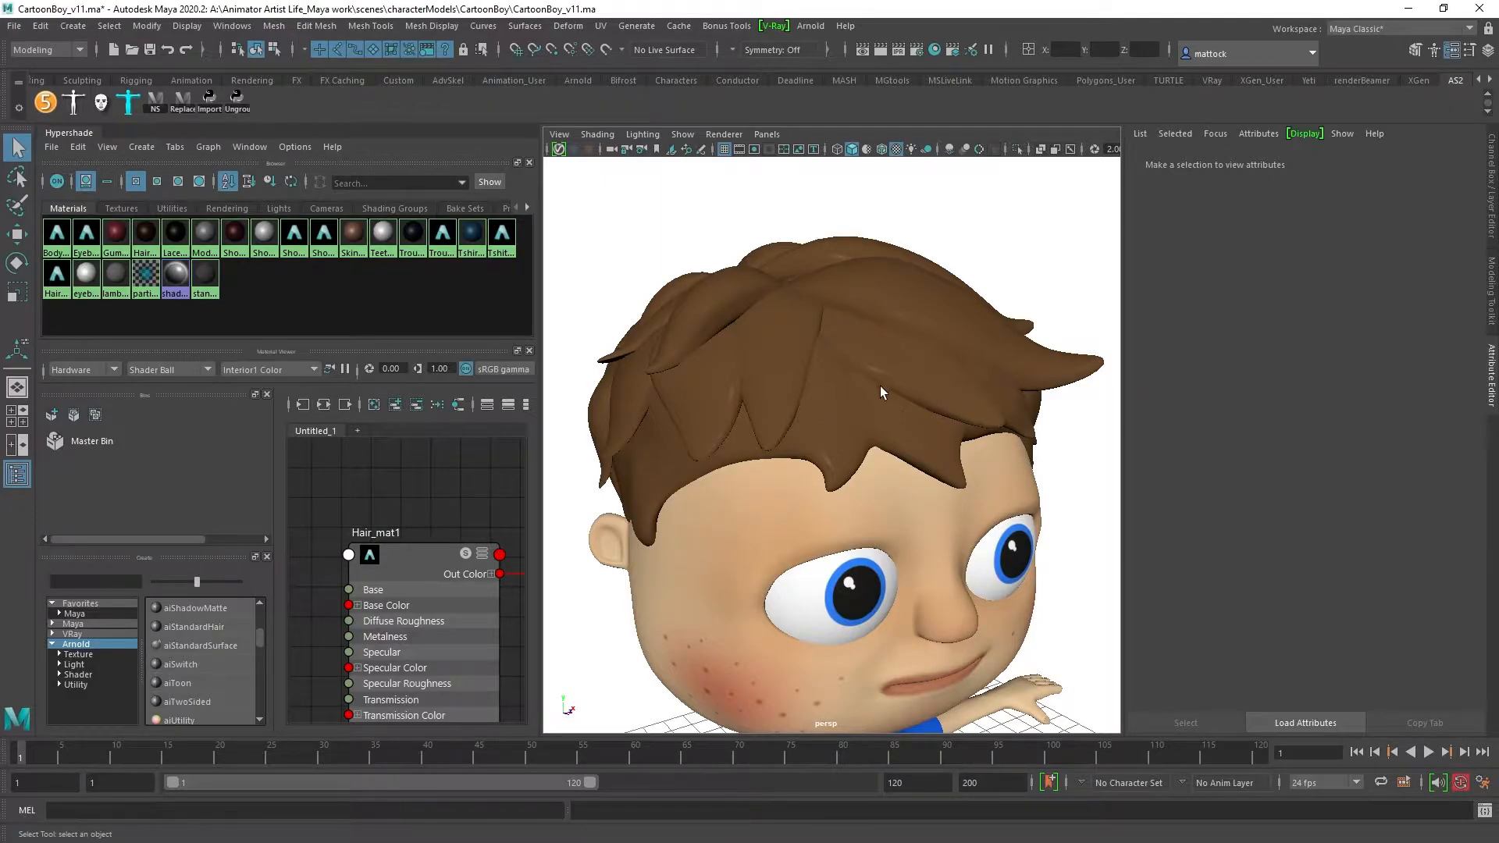
drag(542, 514, 514, 515)
key(w)
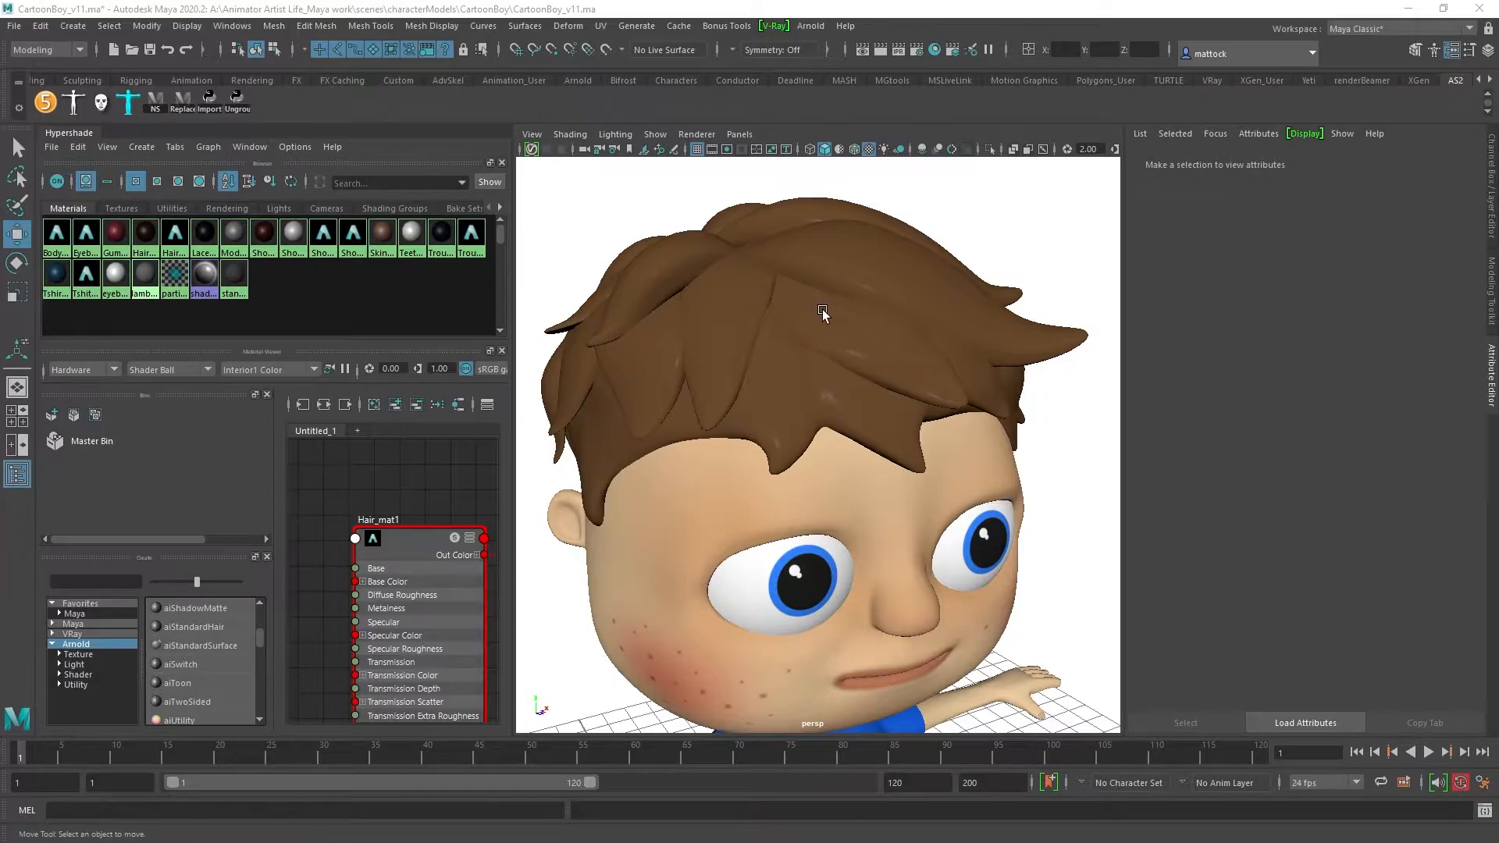
scroll(822, 307, up, 3)
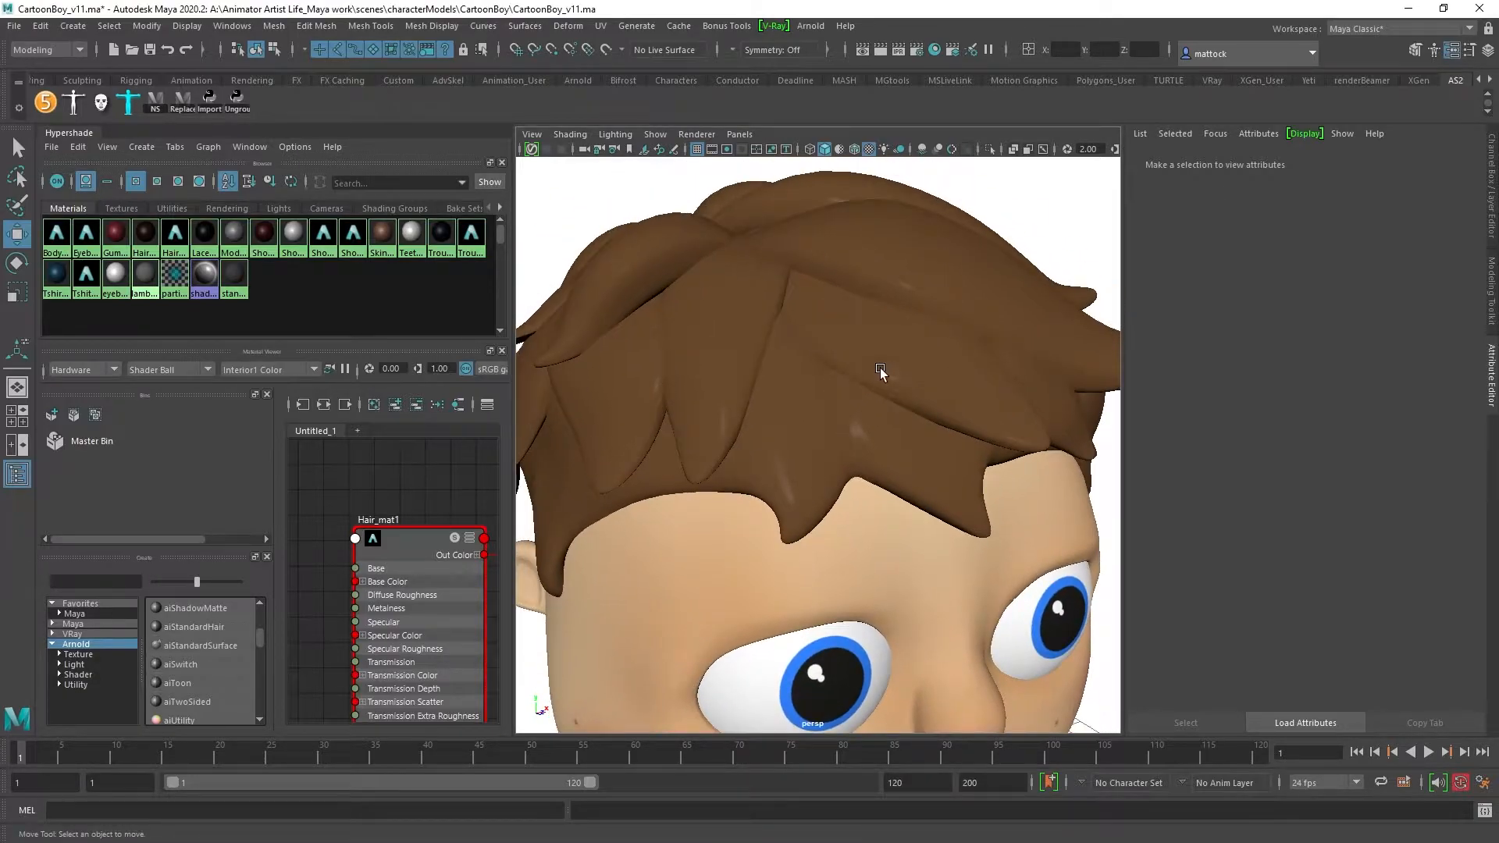
click(871, 345)
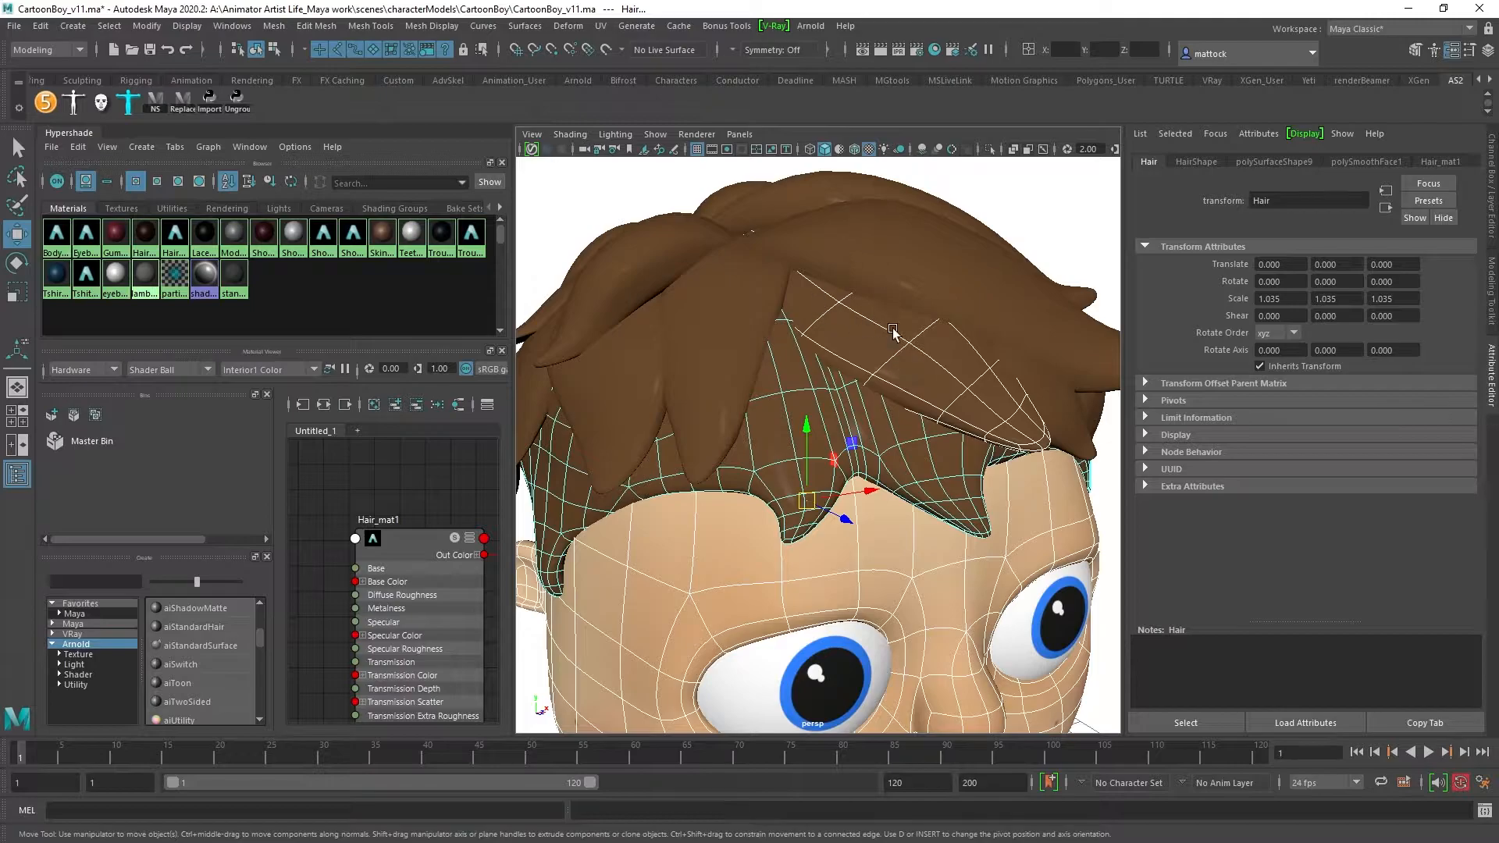
scroll(877, 335, down, 5)
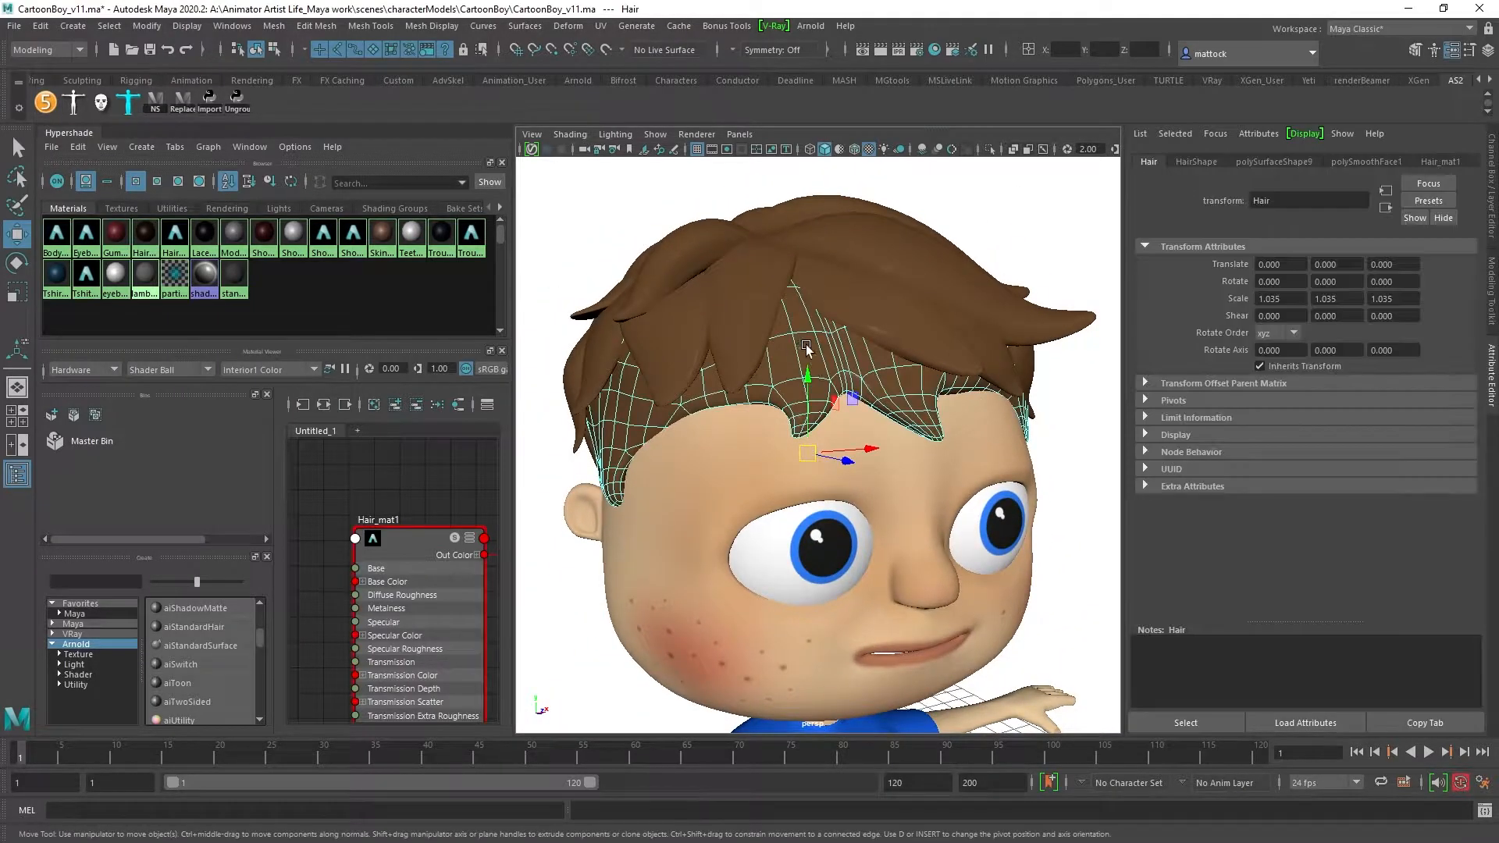
alt+drag(704, 386, 748, 422)
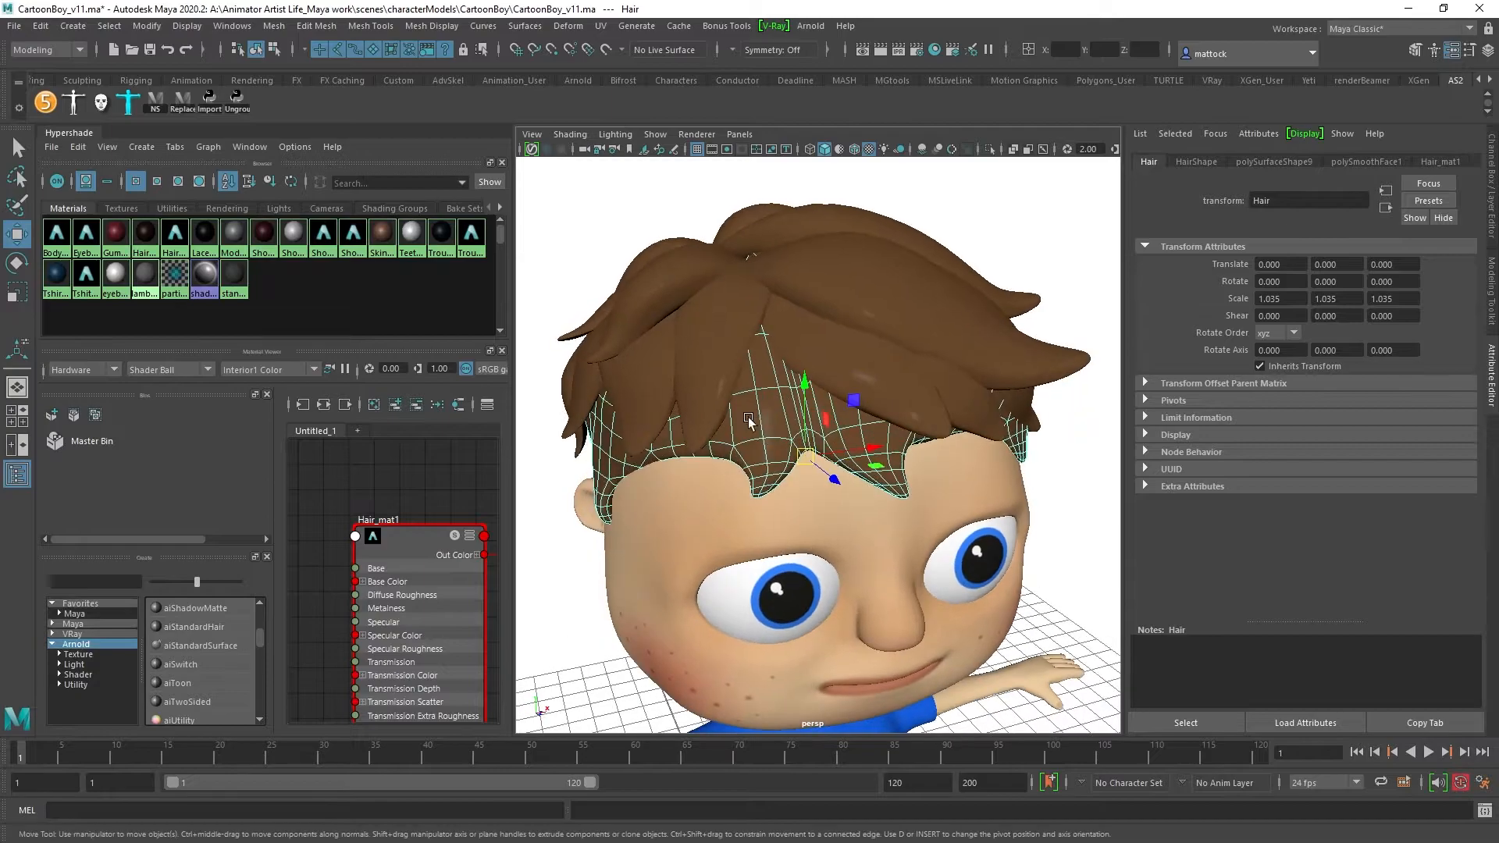
click(601, 25)
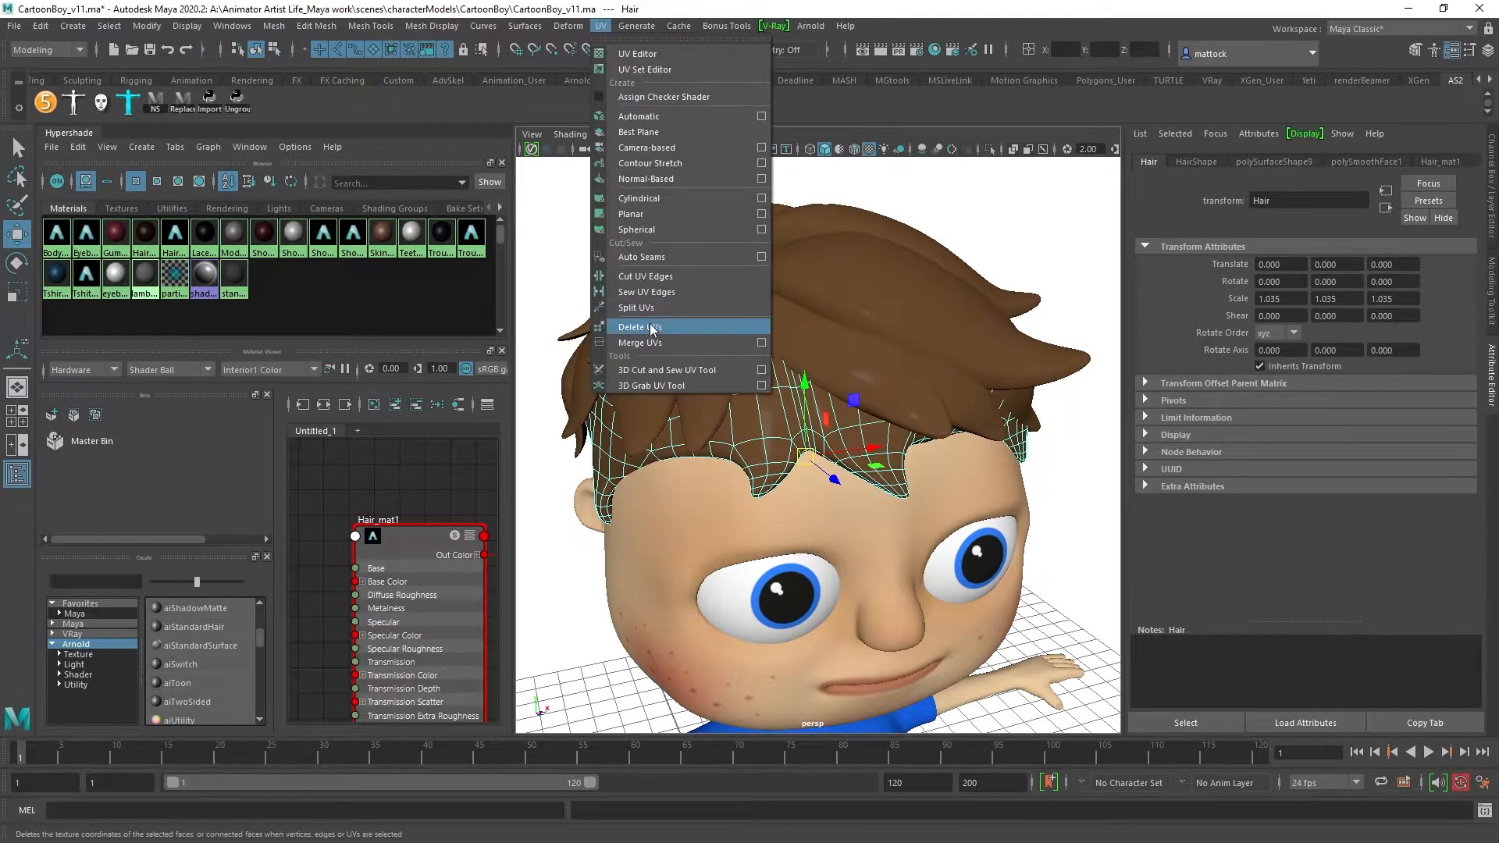
click(634, 55)
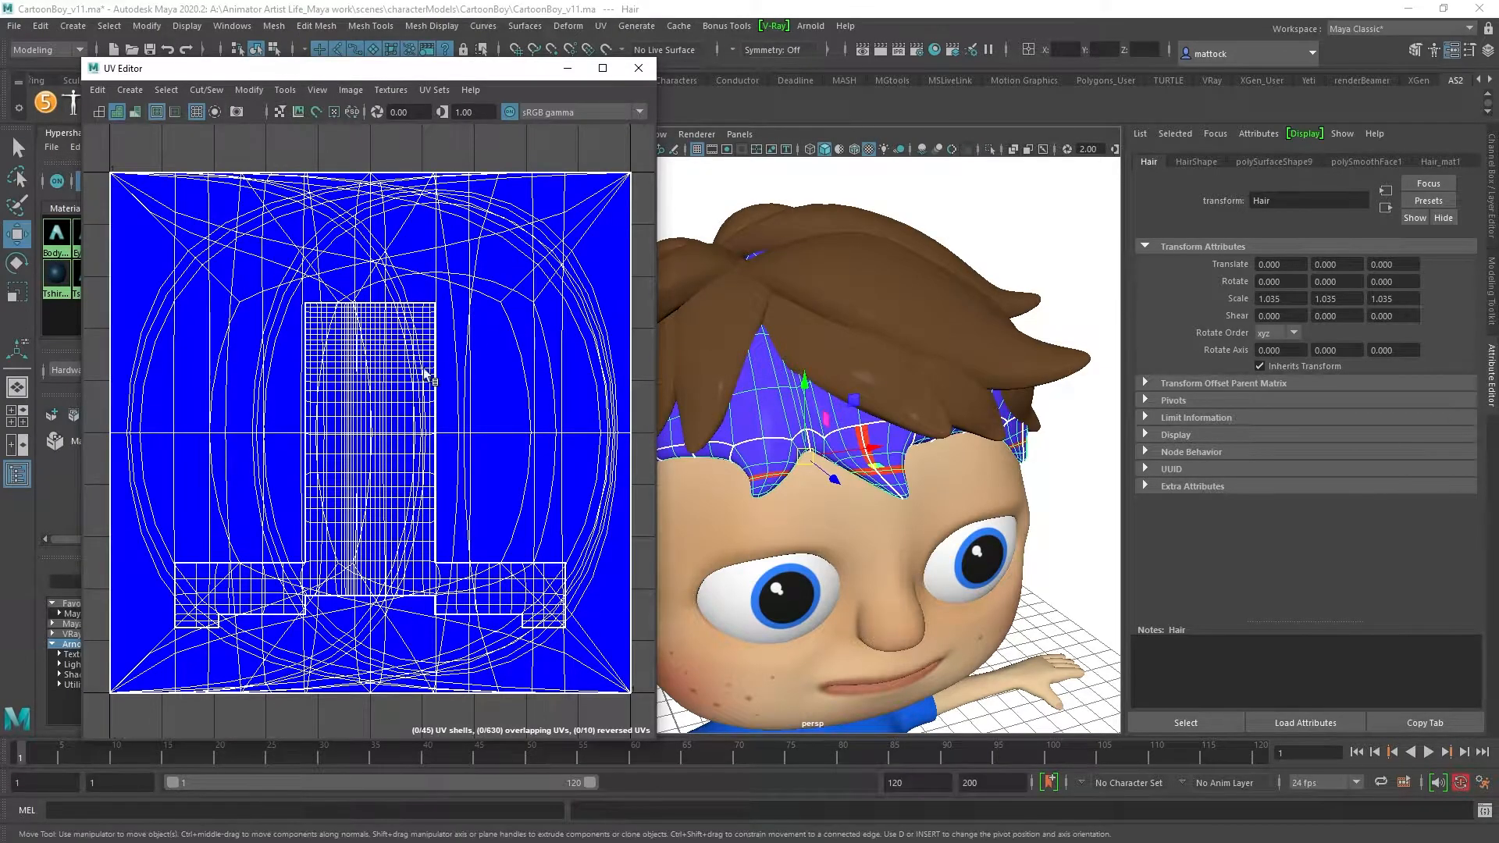
Step: Apply an Automatic UV projection to the base Hair mesh, keeping the UV layout and the head both in view
alt+right_drag(992, 362, 833, 359)
alt+middle_drag(833, 359, 930, 351)
drag(447, 60, 447, 129)
click(600, 25)
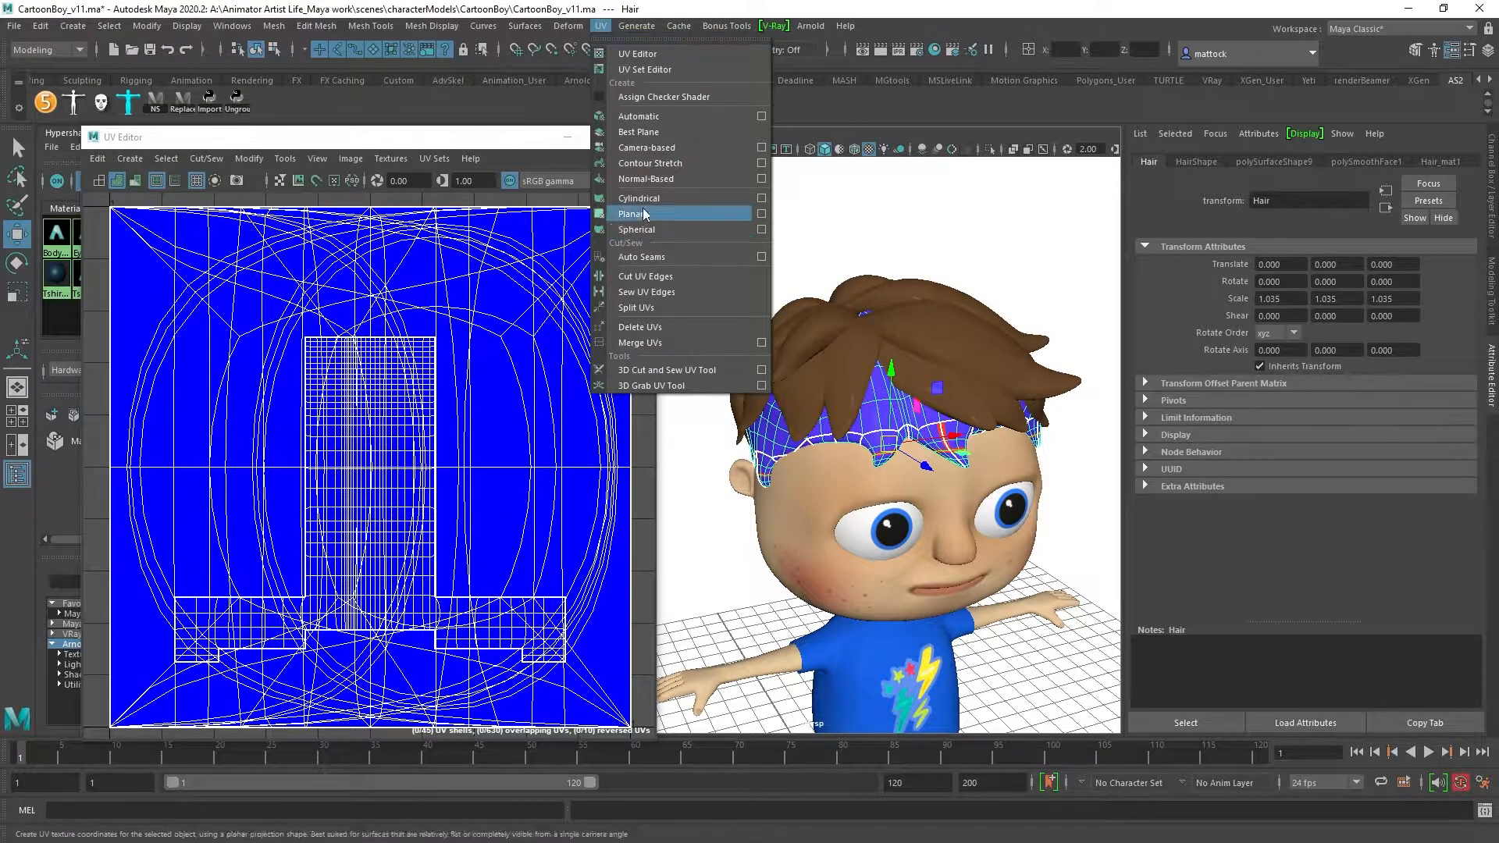
click(644, 117)
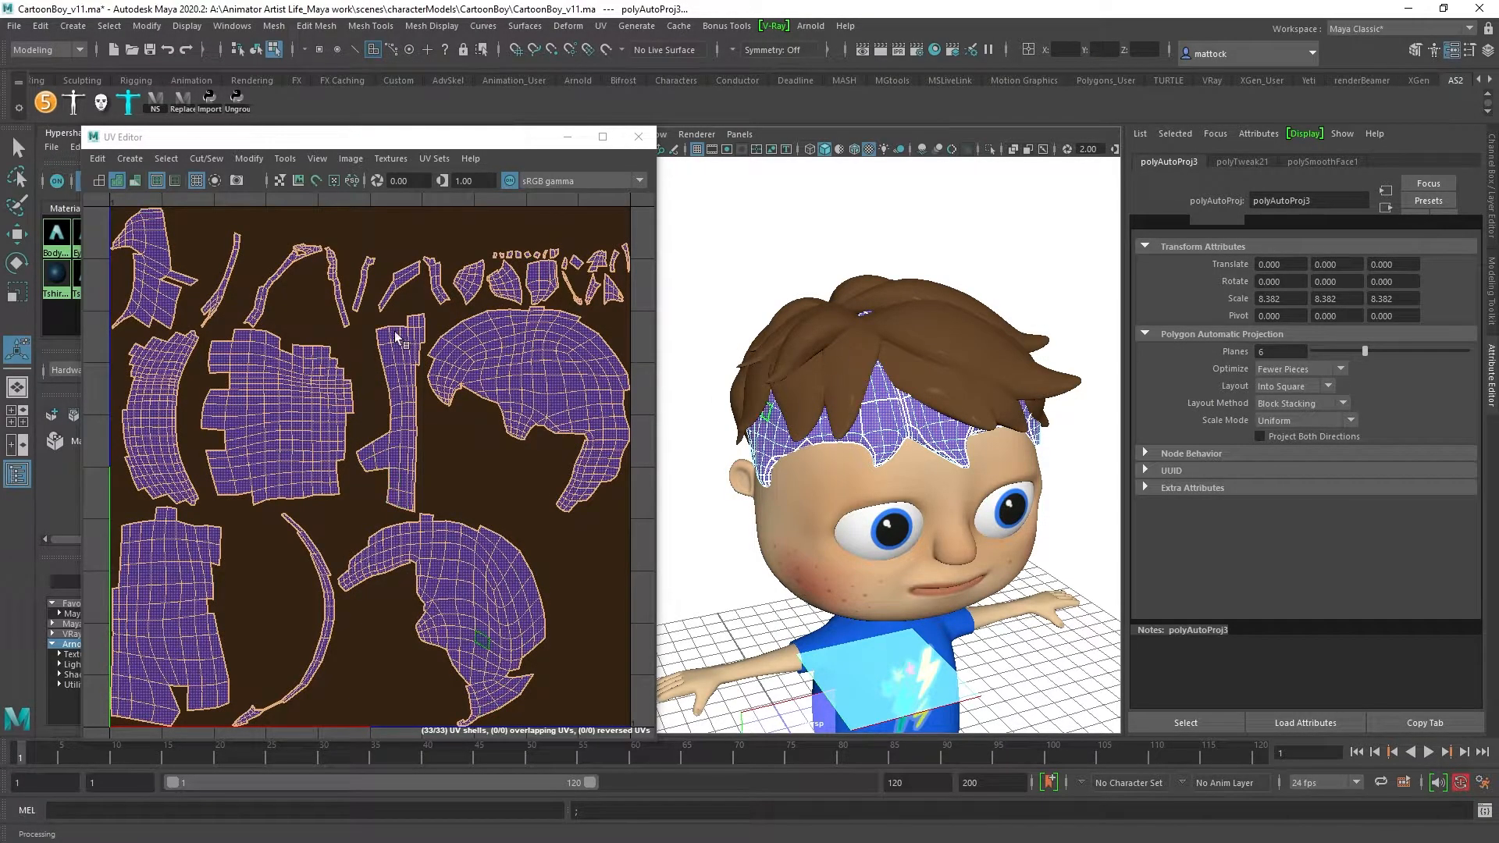
Step: Switch the hair UVs to edge selection and check which shell borders match the edges of the tall narrow shell
click(425, 317)
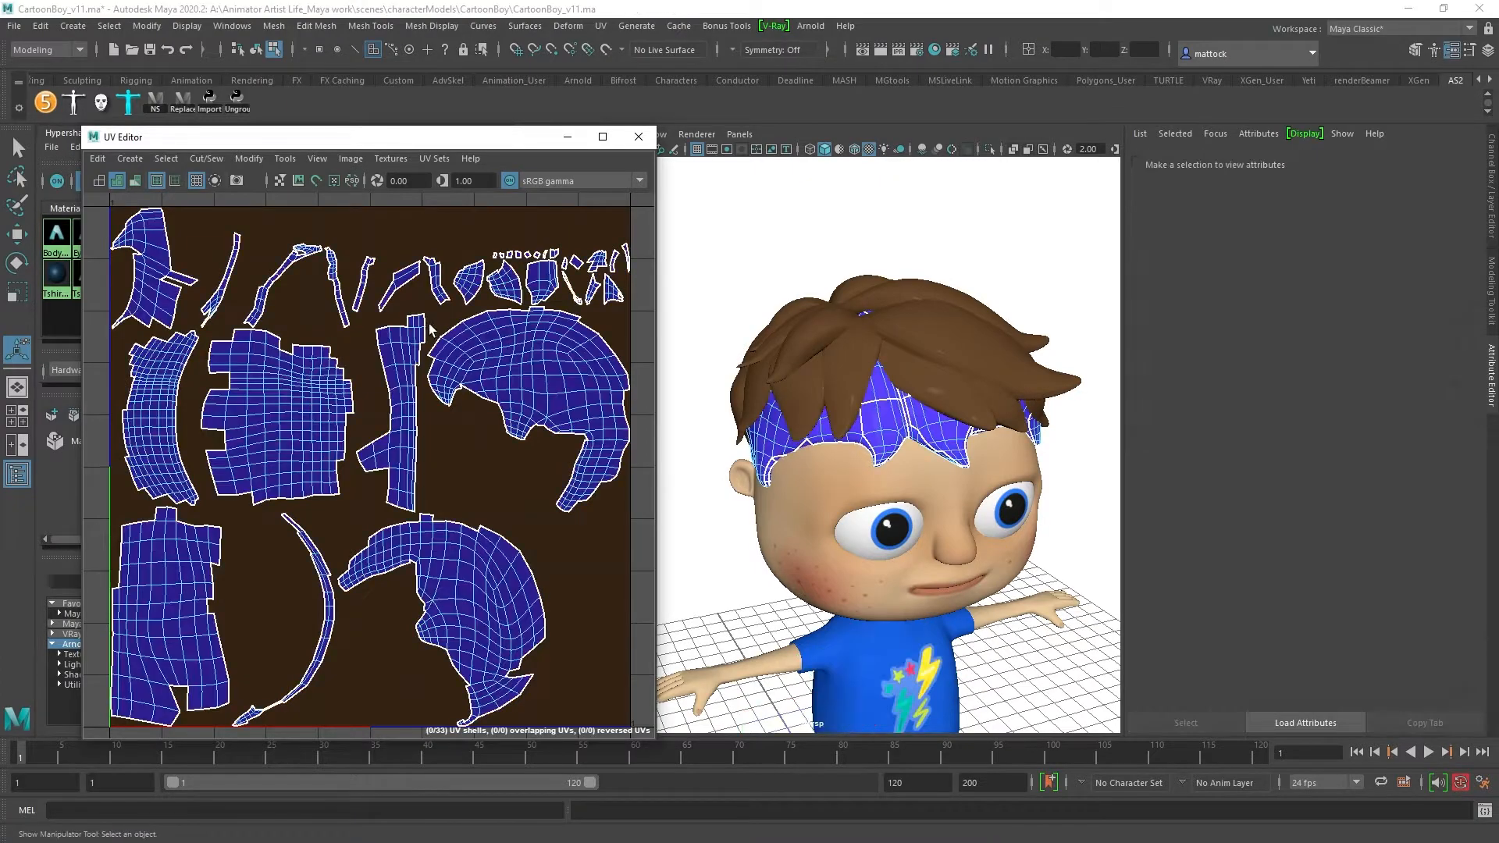
click(426, 323)
right_click(420, 332)
right_drag(420, 332, 419, 284)
click(426, 323)
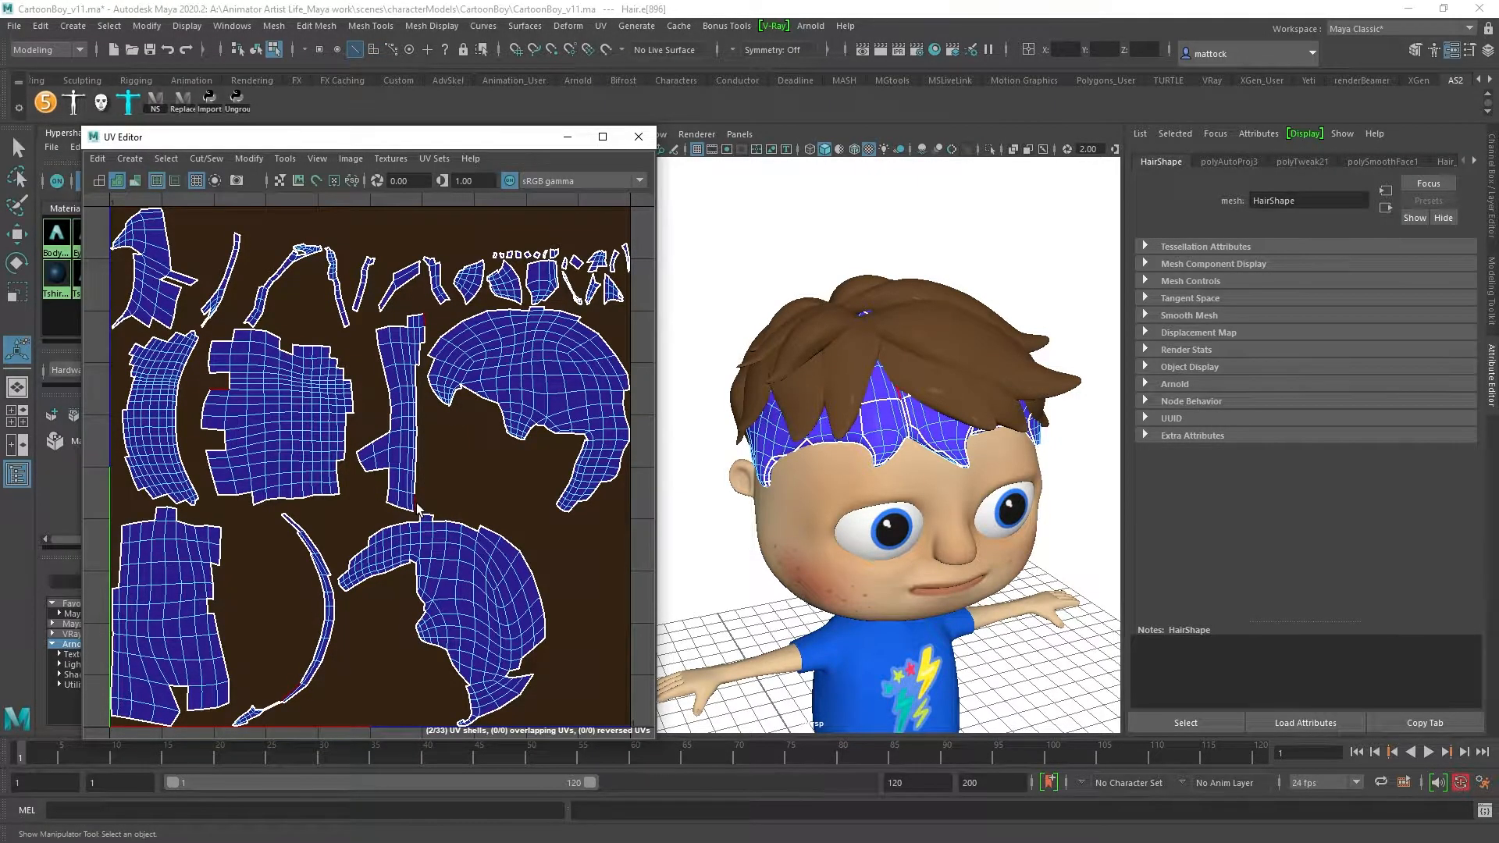
shift+click(424, 323)
click(450, 331)
Step: Select the border shared by the wide middle shell and the curved grid shell beside it, and join them with Move and Sew
click(333, 354)
shift+double_click(340, 489)
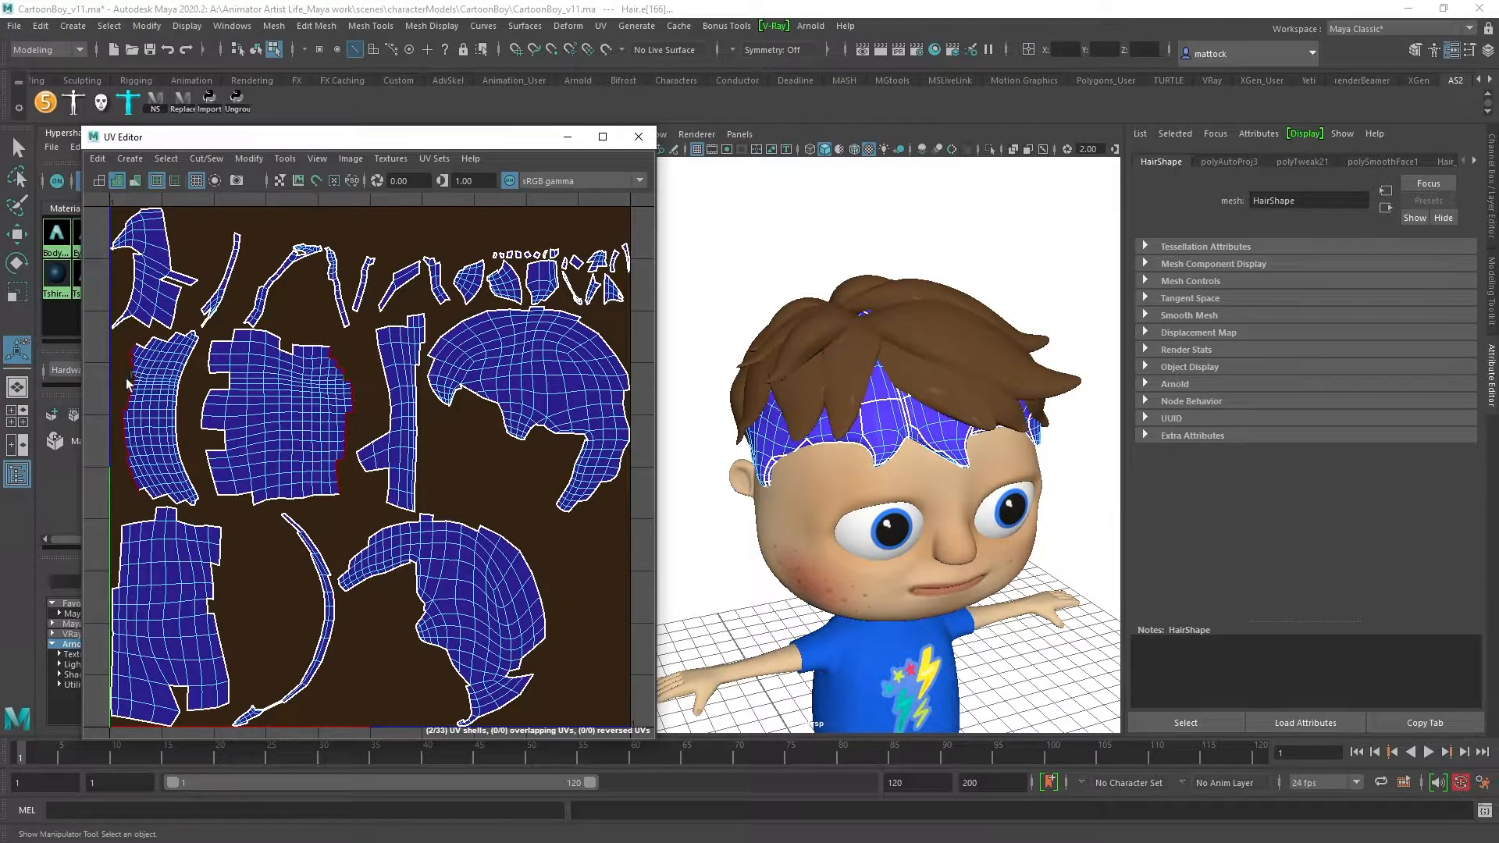
alt+middle_drag(171, 410, 303, 421)
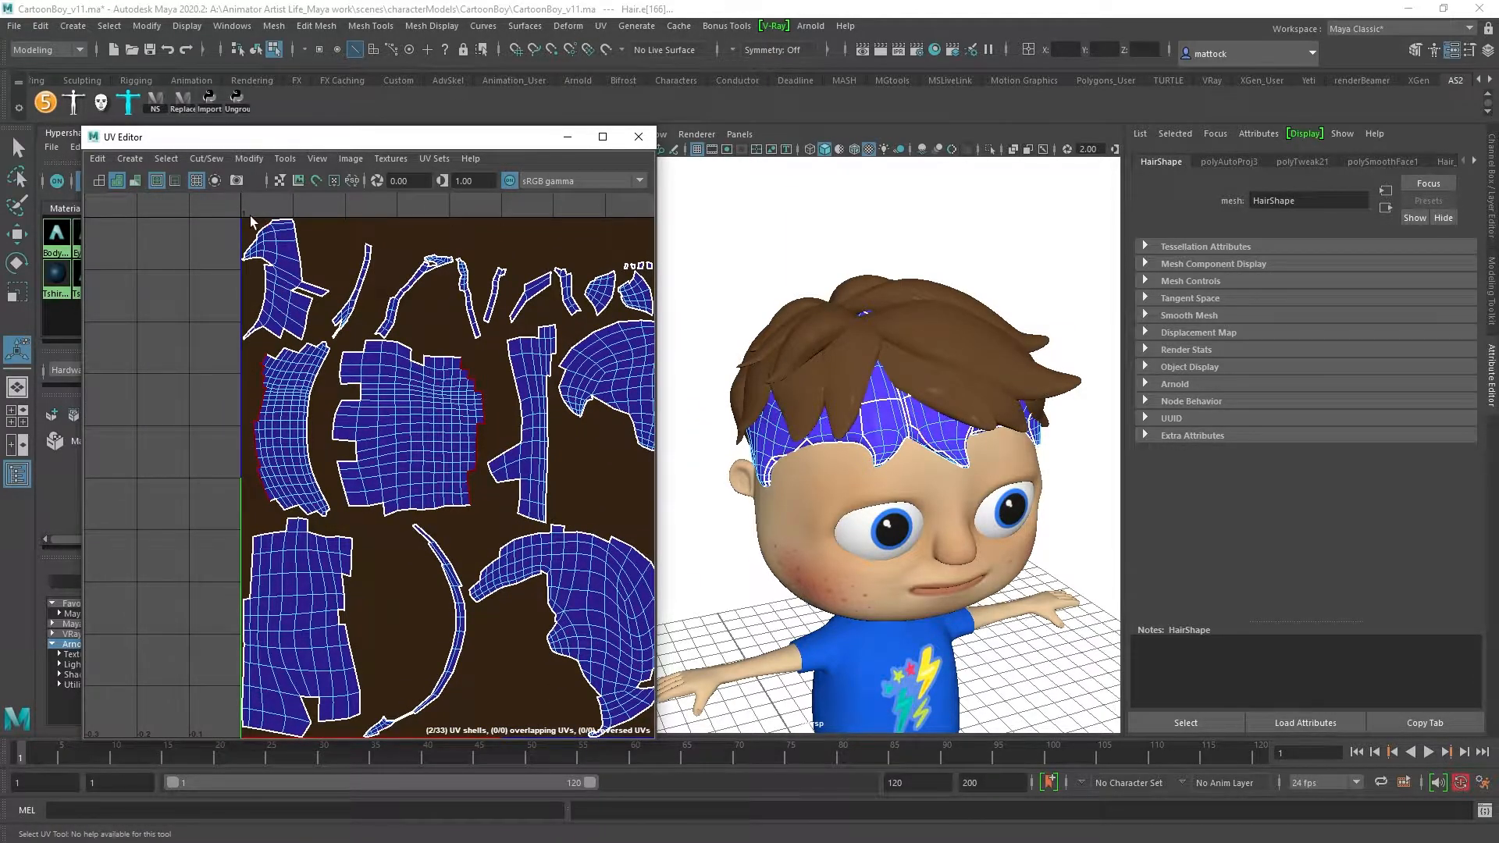
click(209, 157)
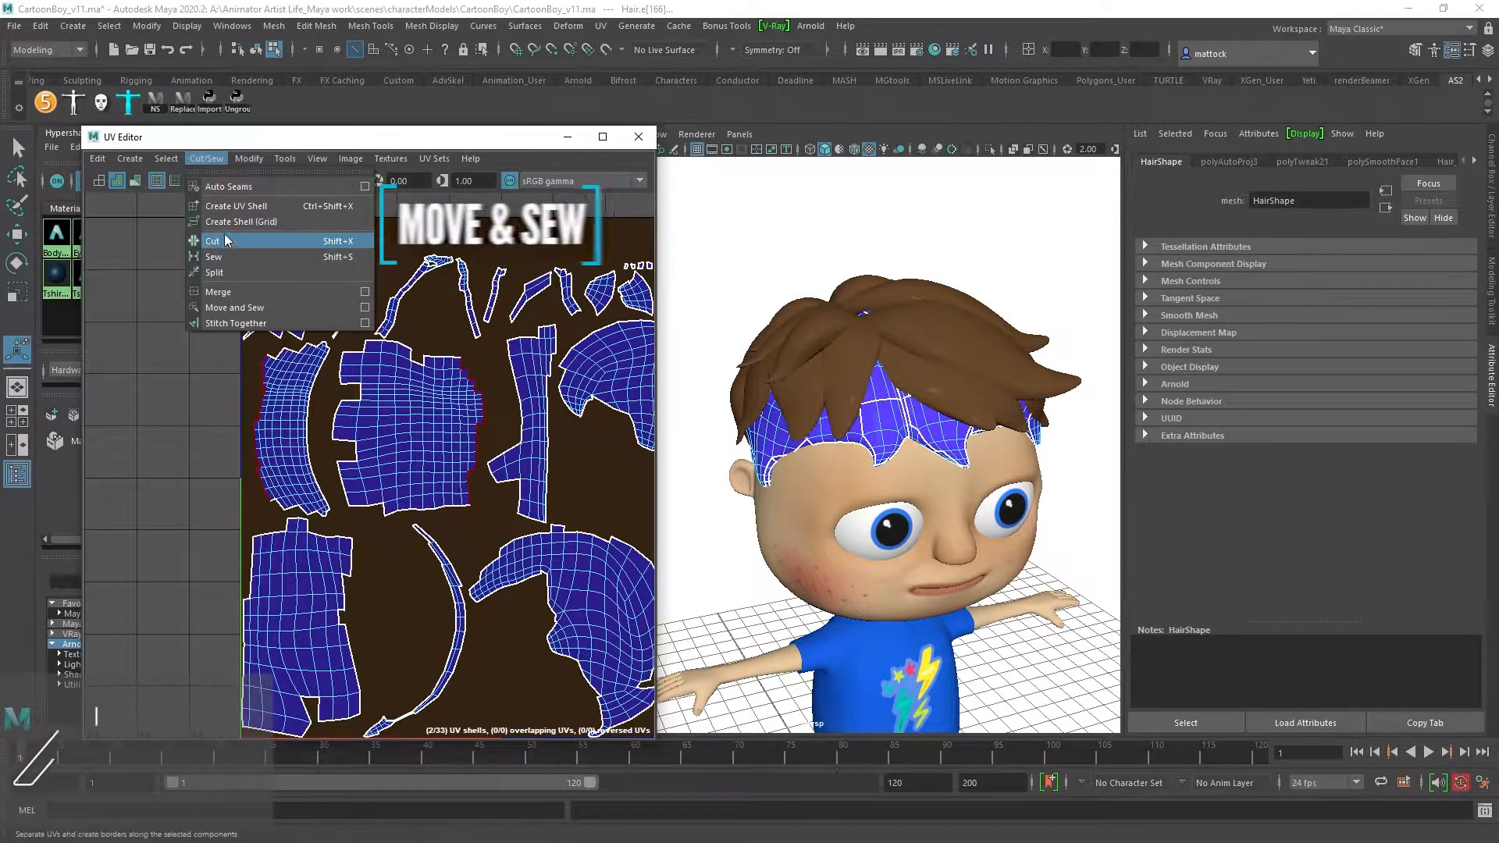
click(240, 306)
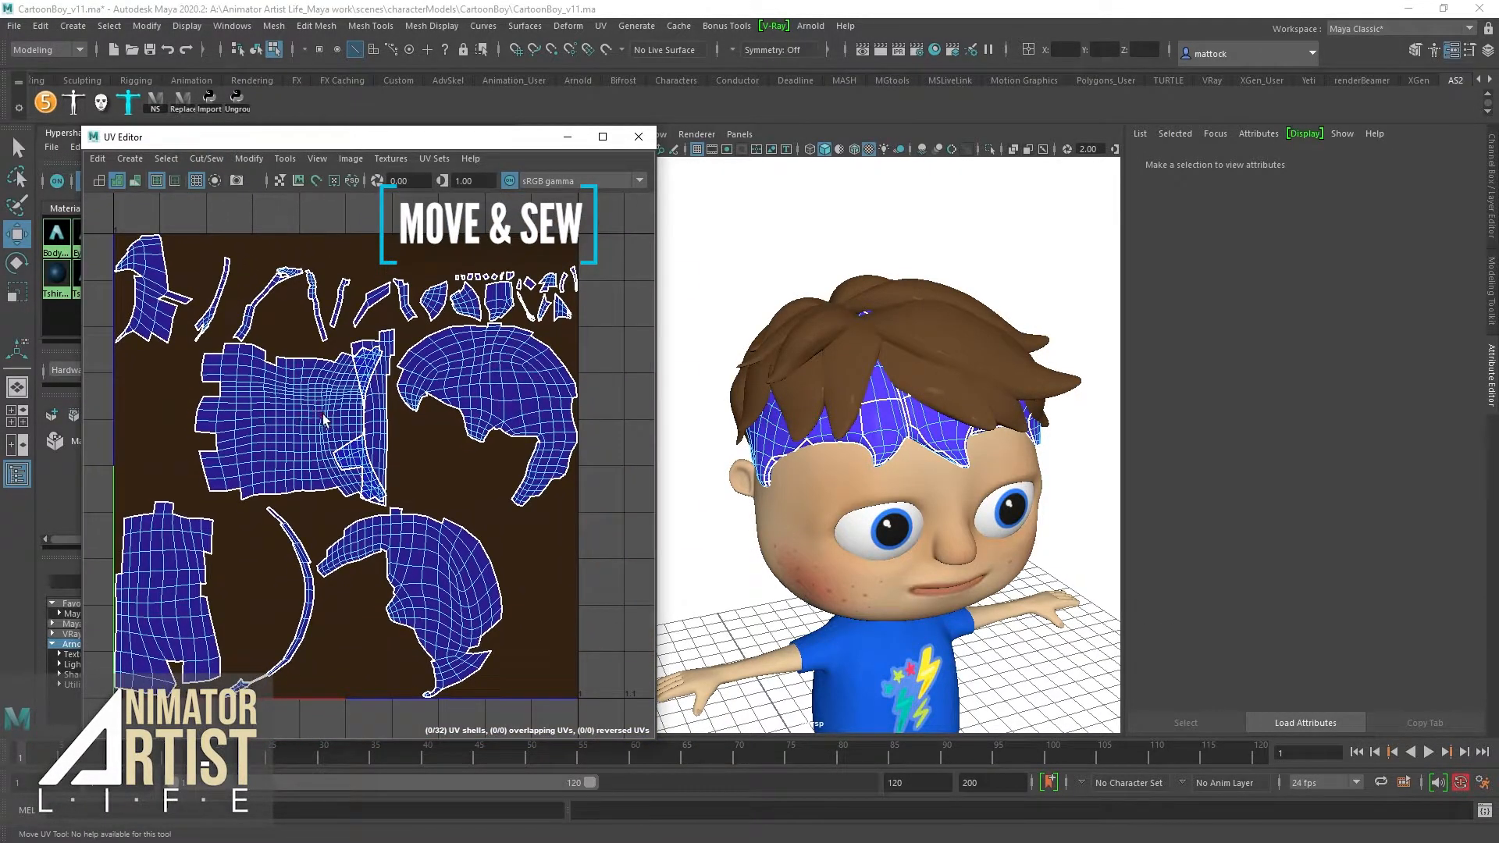
Step: Select the shared border of the lower block shell and the upper curved side shell, and join them with Move and Sew
alt+right_drag(312, 460, 288, 442)
mouse_move(345, 424)
alt+middle_down()
mouse_move(380, 415)
mouse_move(352, 400)
alt+middle_up()
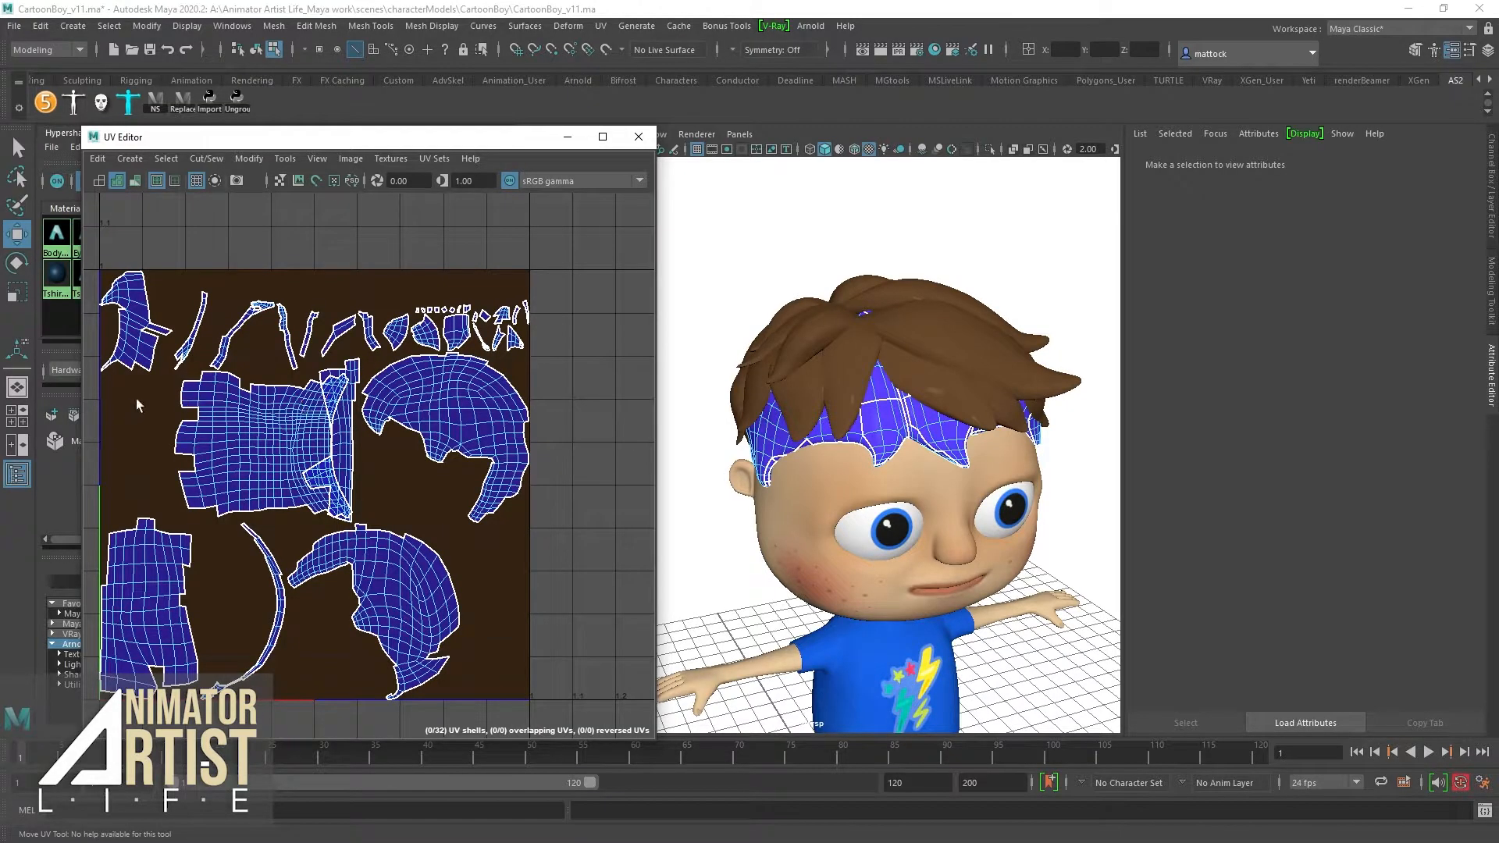
click(193, 546)
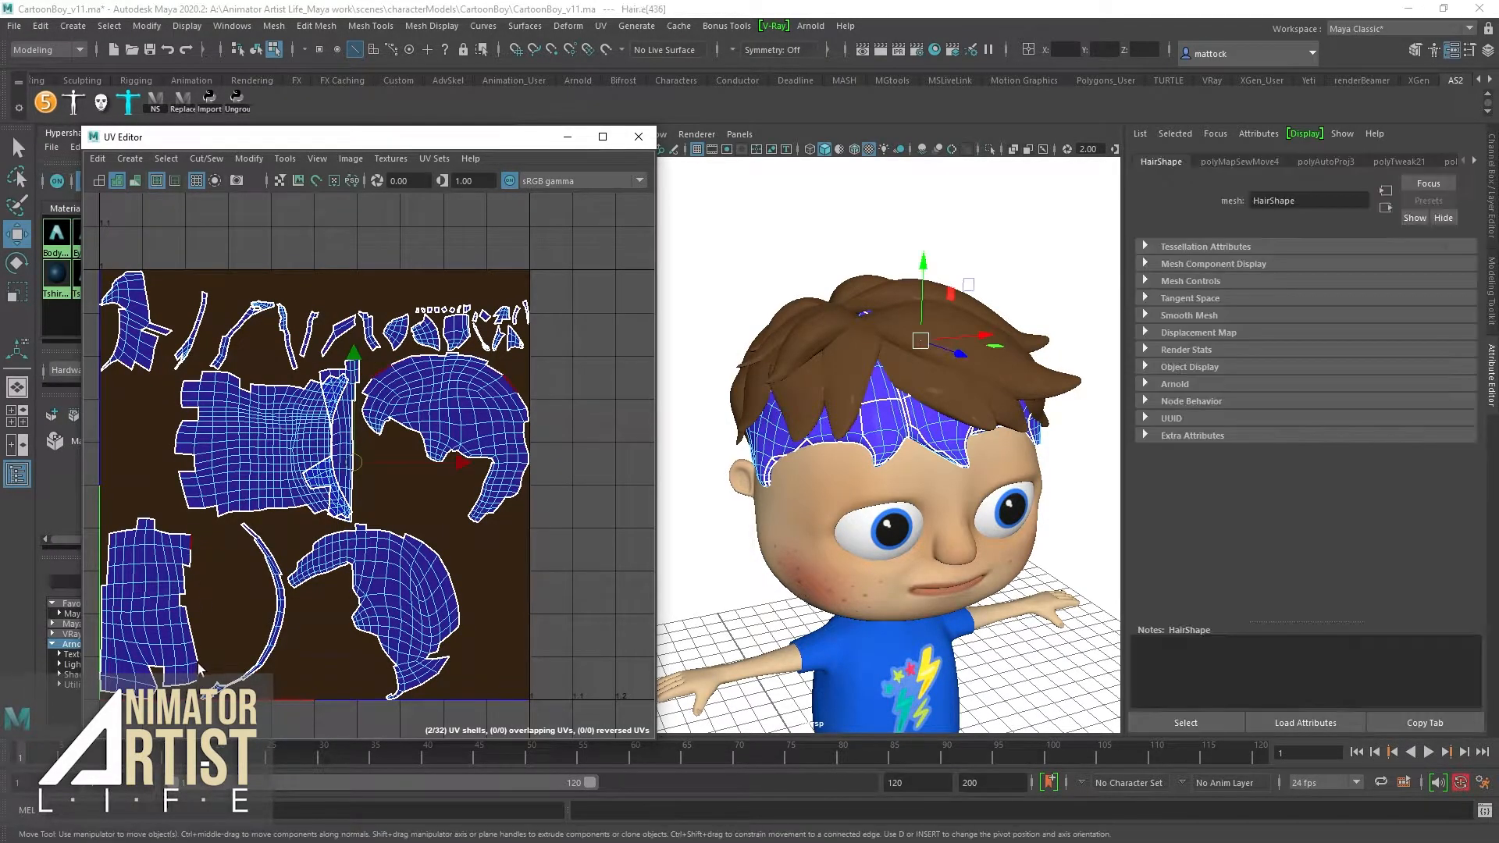
click(366, 388)
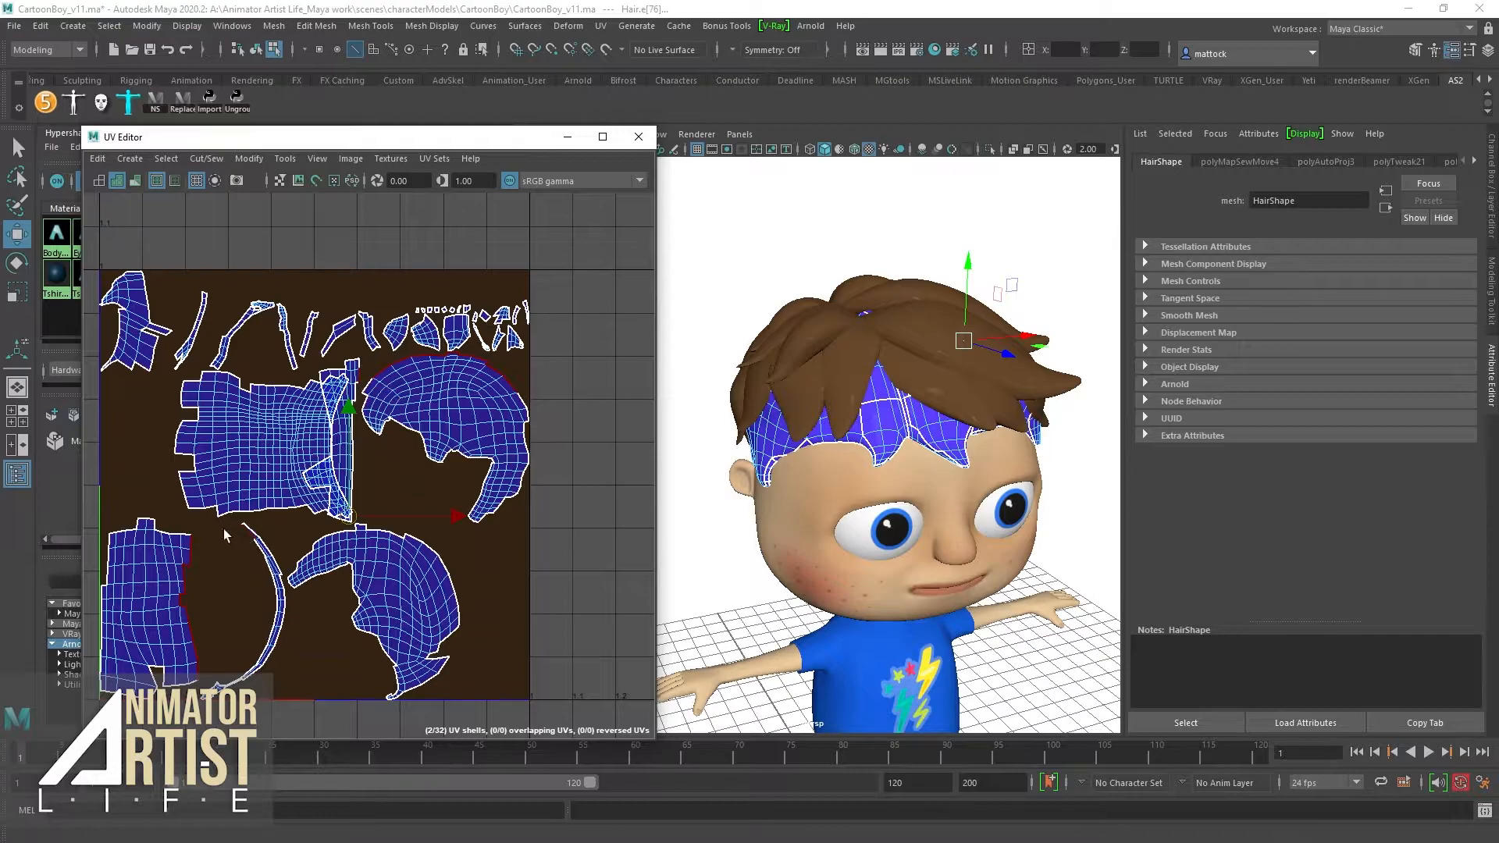
key(g)
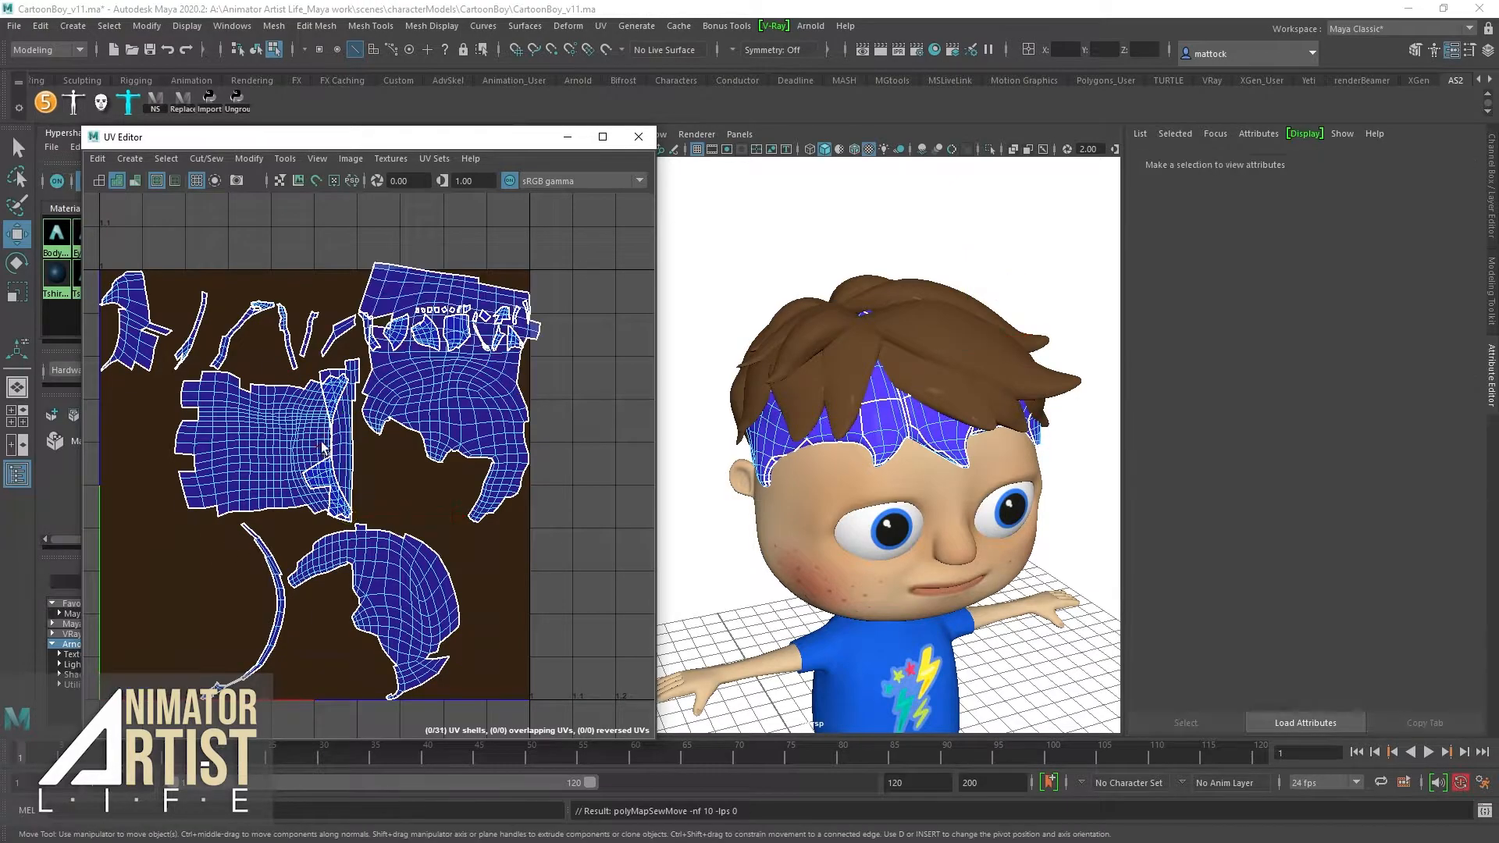
Step: Select the long inner border of the thin crescent shell and Move and Sew it to its matching shells
alt+right_drag(472, 410, 381, 439)
alt+middle_drag(381, 440, 414, 435)
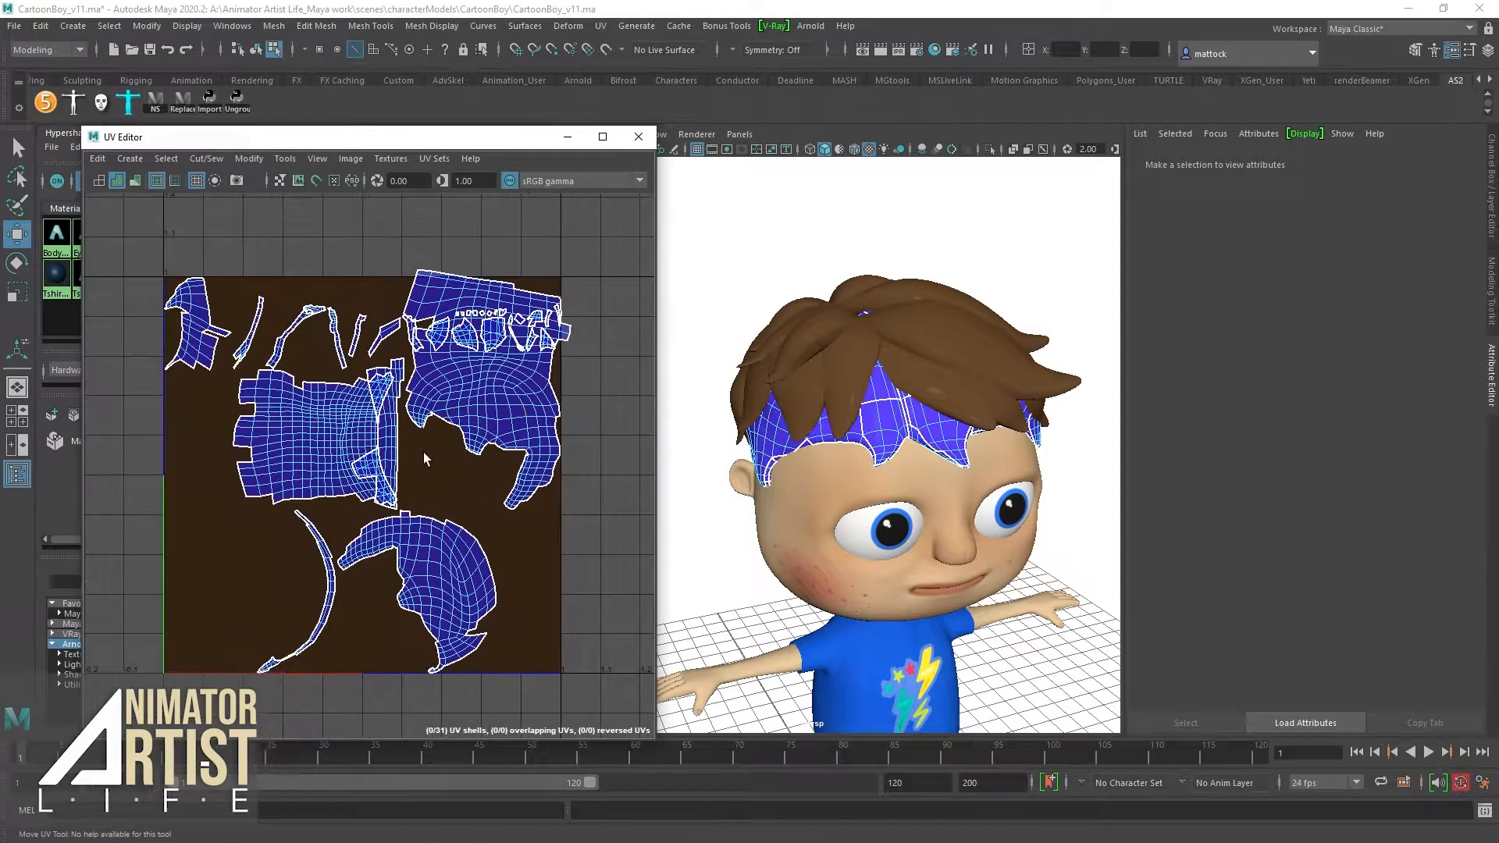
key(w)
click(298, 518)
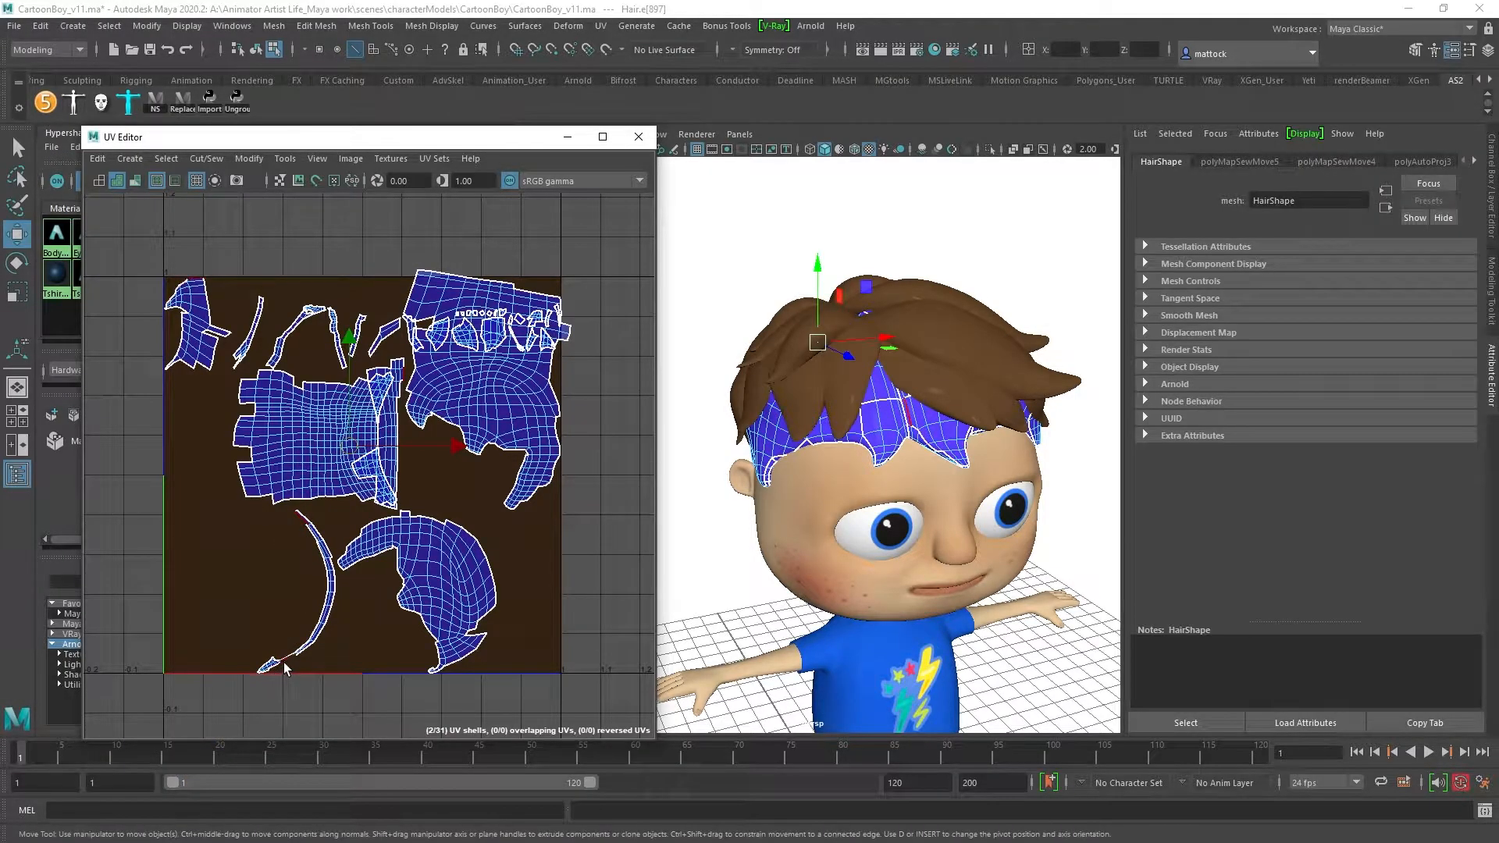
shift+double_click(289, 659)
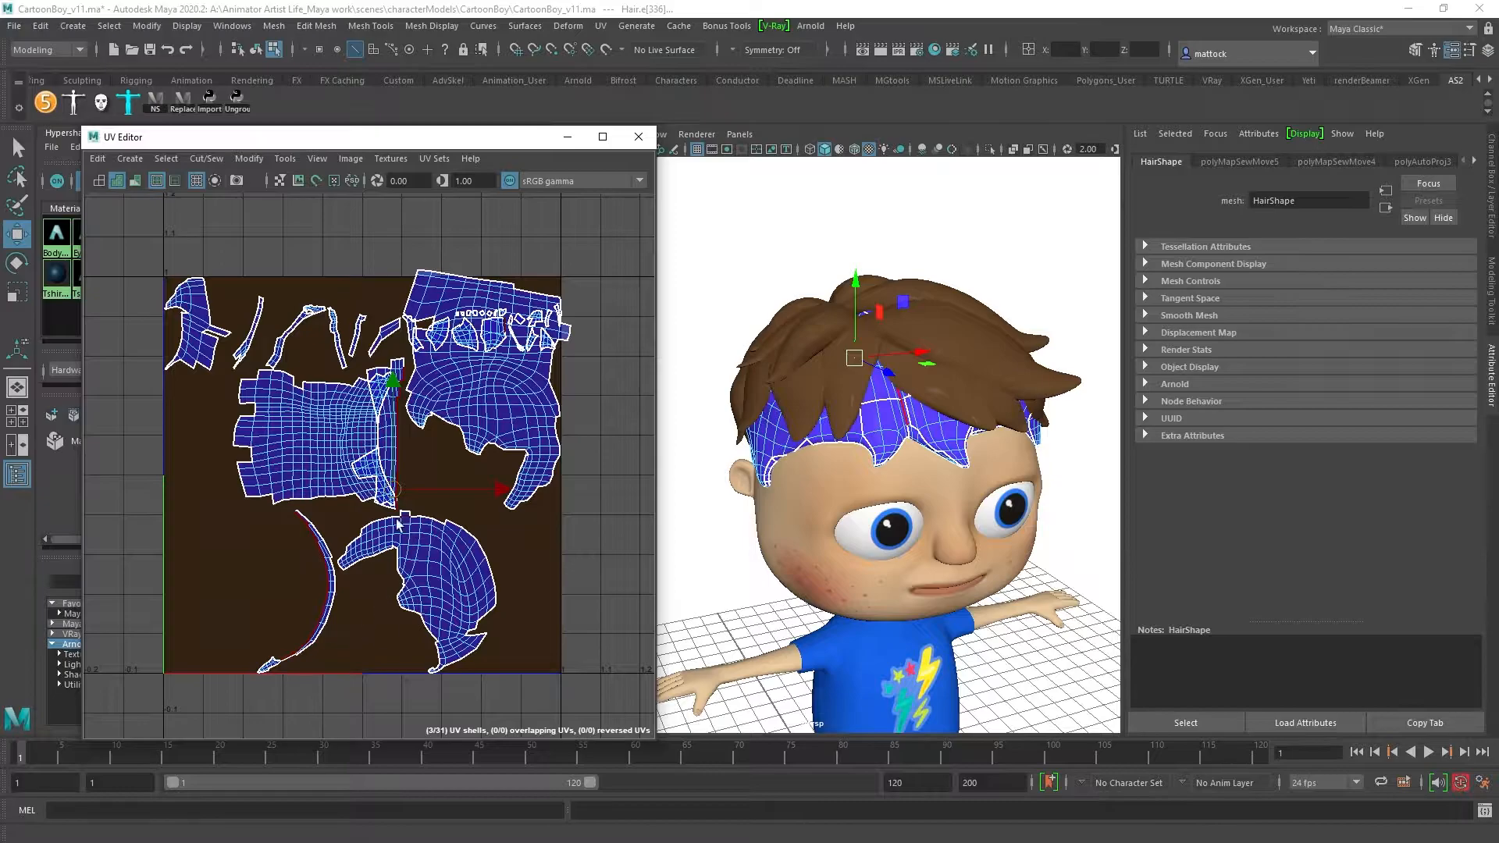
key(g)
Step: Select all UVs of the hair mesh and repack the shells with Layout
key(f)
right_drag(223, 316, 258, 319)
drag(153, 243, 579, 711)
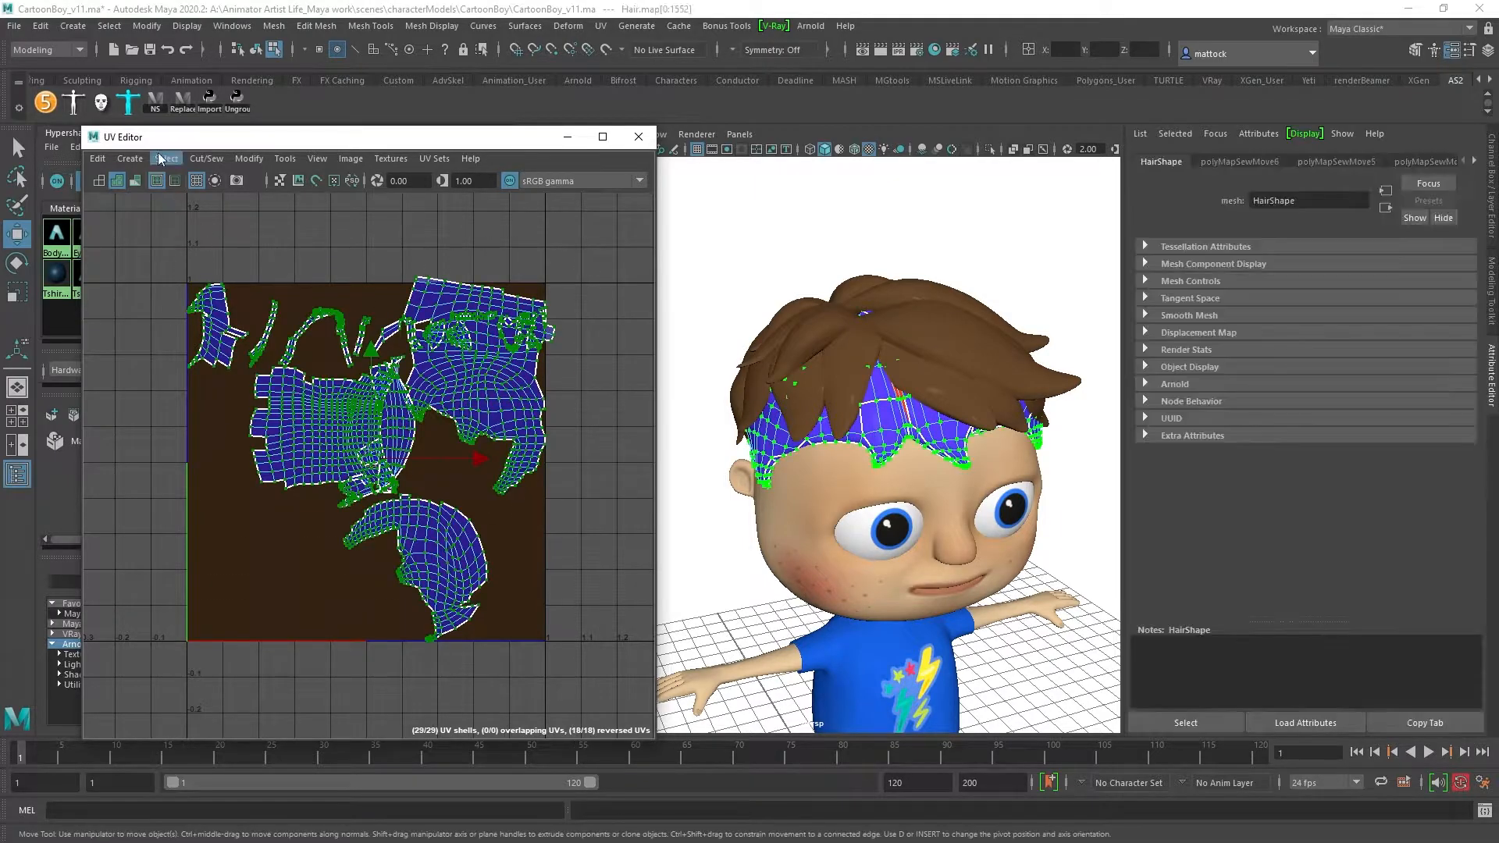
click(249, 159)
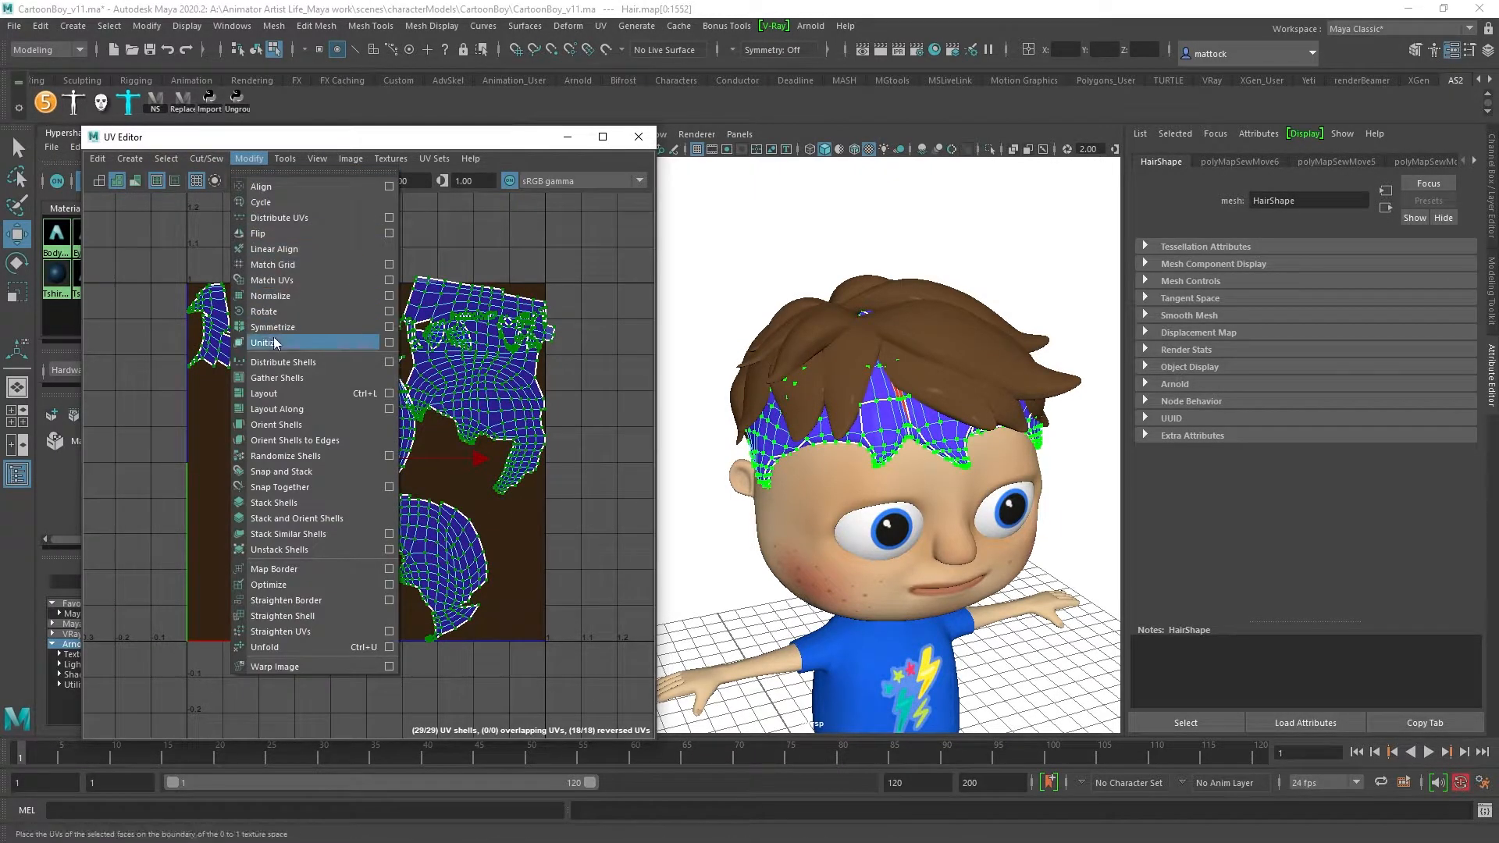
click(275, 394)
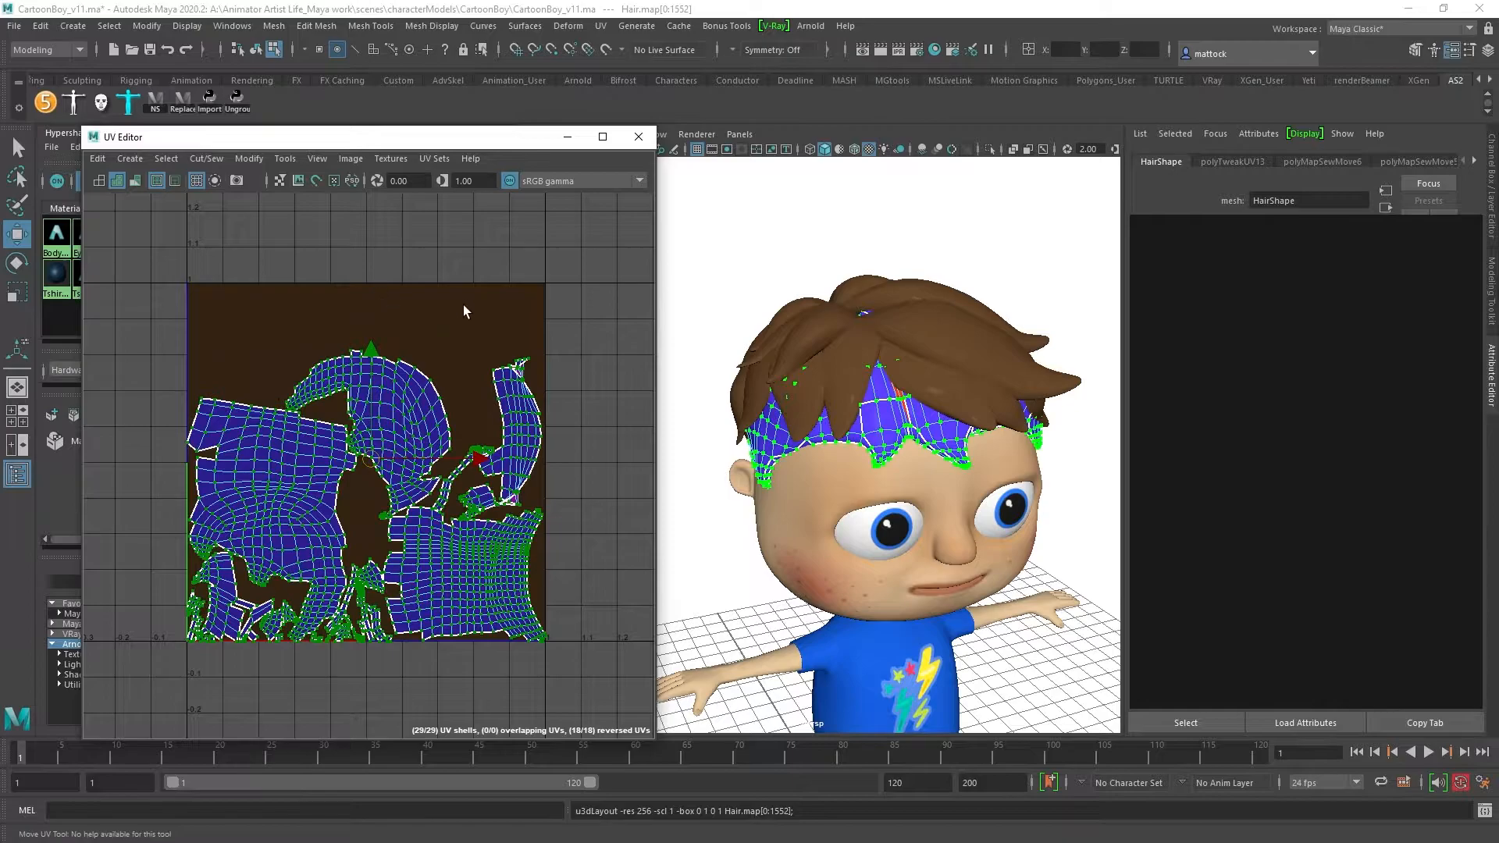
click(466, 349)
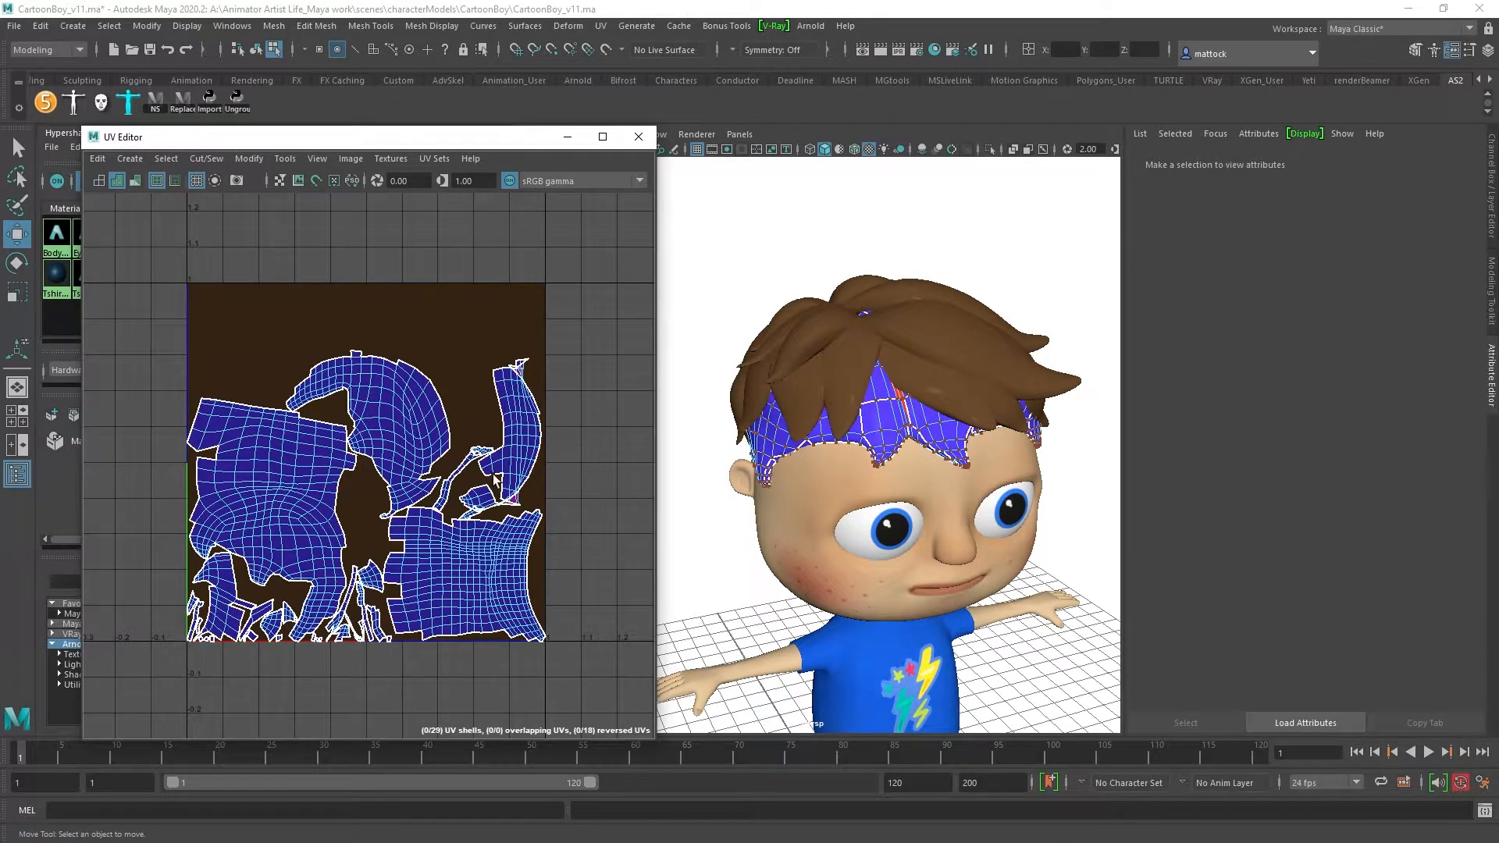
alt+middle_drag(477, 440, 481, 408)
drag(555, 304, 524, 341)
right_click(527, 337)
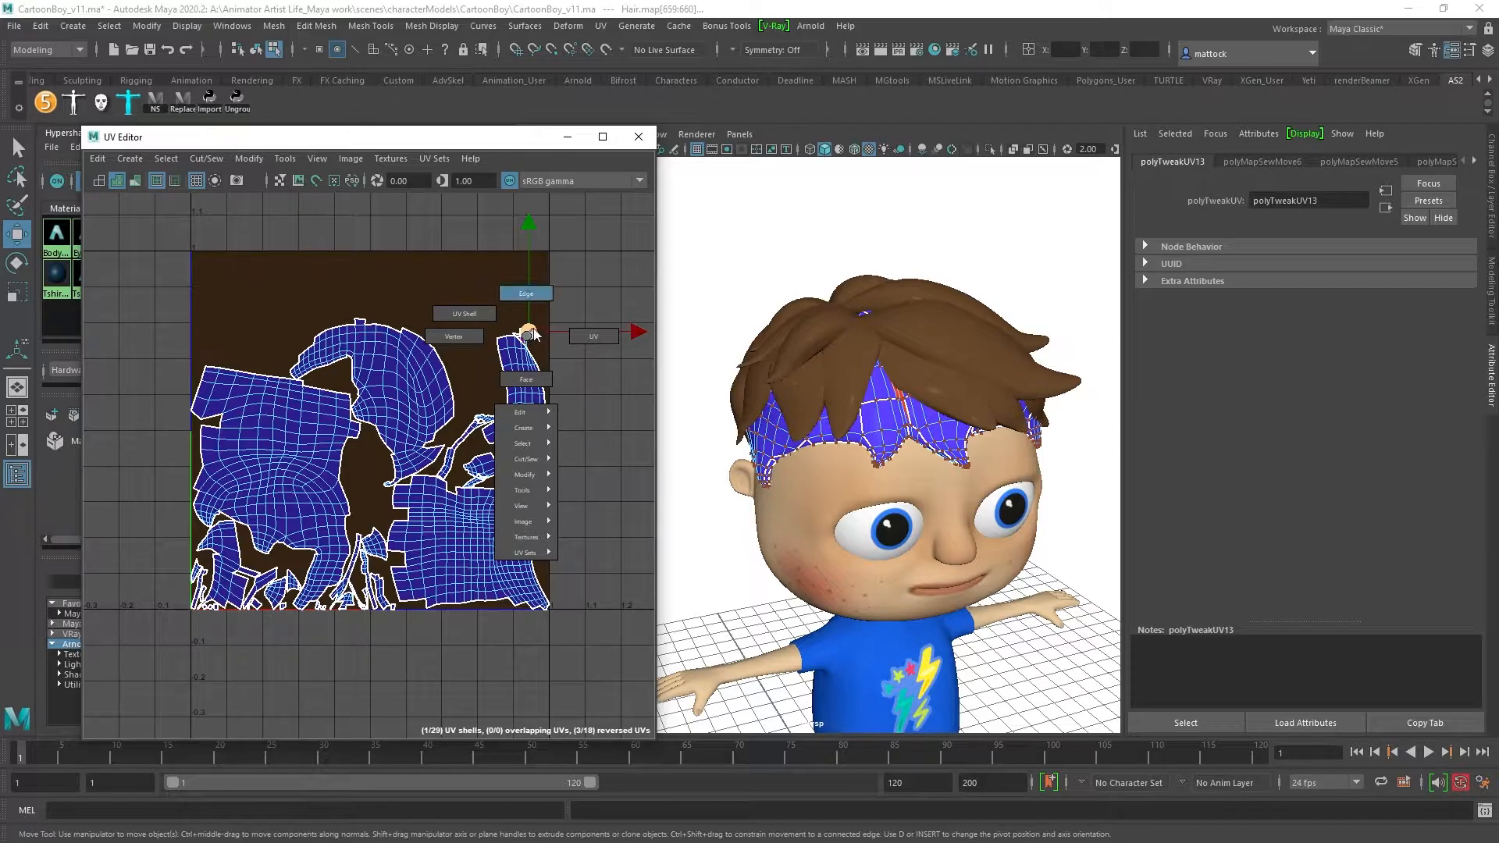
right_click(526, 336)
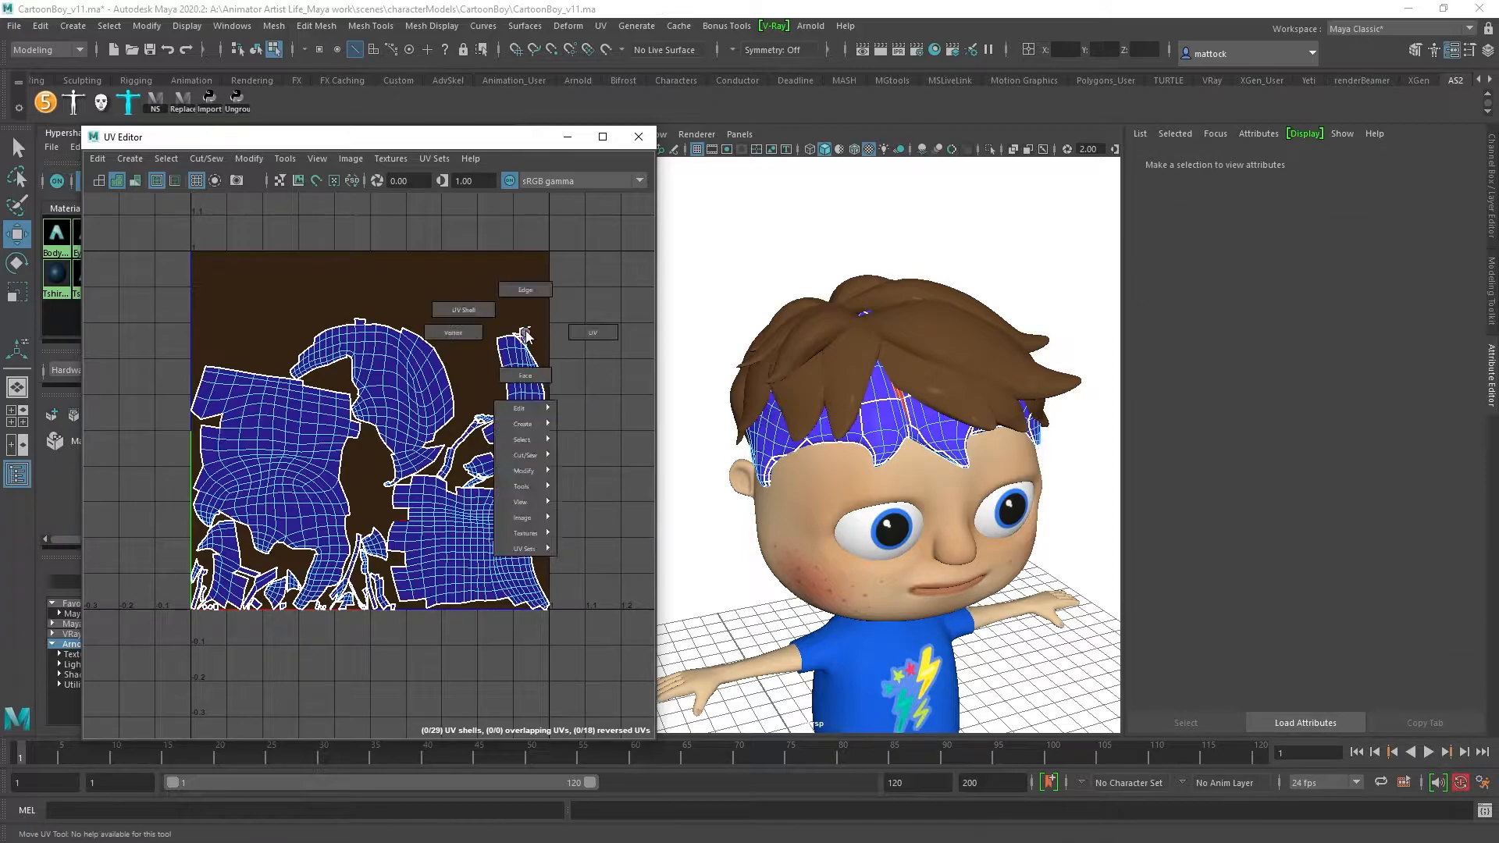
right_drag(534, 336, 570, 345)
Step: Select the entire curved shell with the tangled ends and move it out above the other shells
alt+middle_drag(413, 321, 206, 403)
alt+right_drag(205, 397, 406, 331)
shift+right_drag(537, 444, 530, 460)
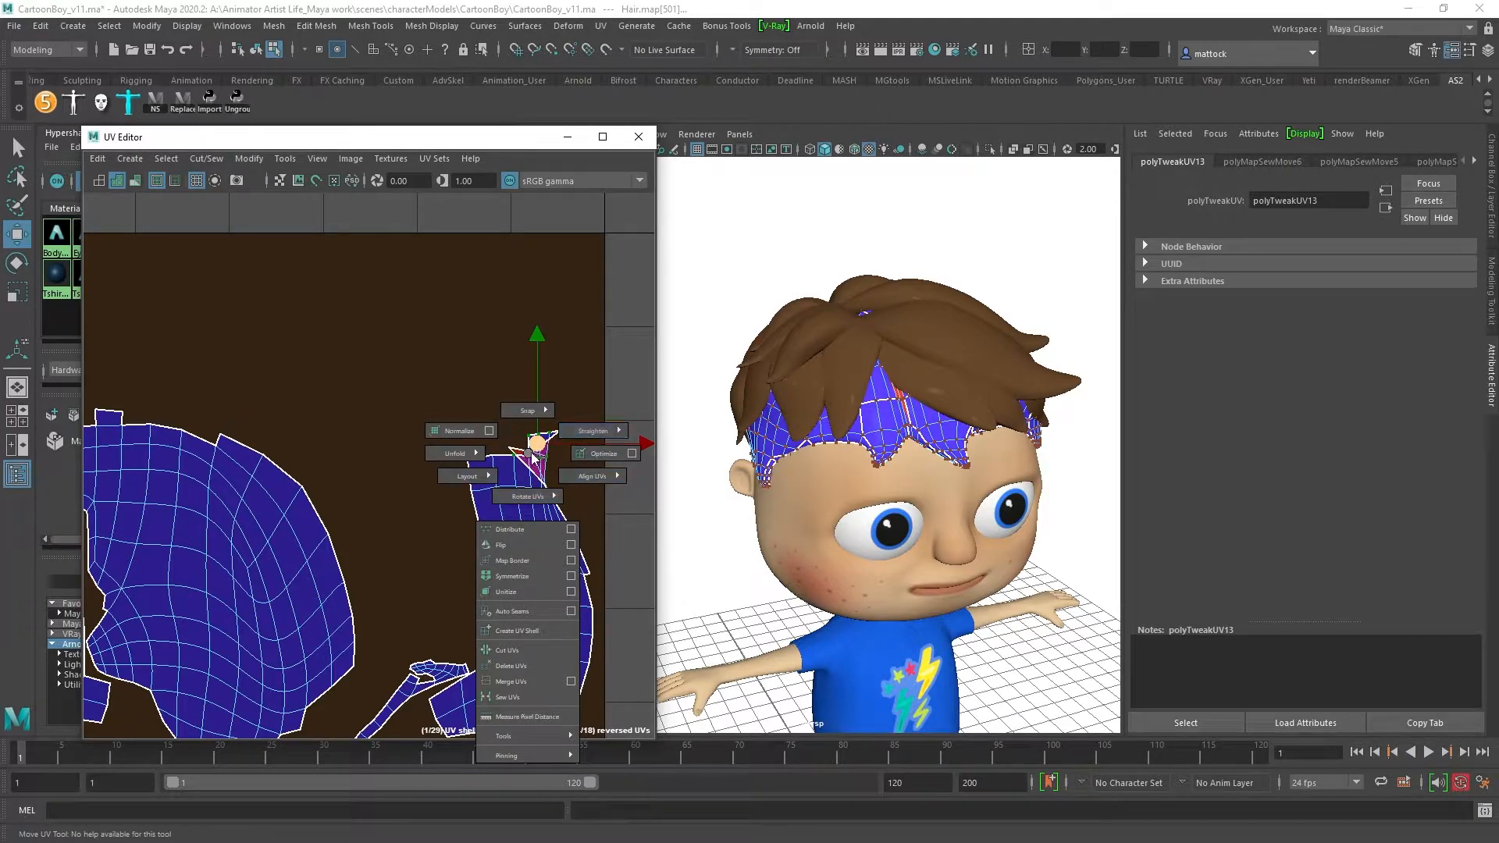
shift+right_drag(534, 458, 575, 467)
ctrl+right_click(539, 447)
scroll(387, 464, down, 2)
drag(494, 519, 440, 313)
scroll(461, 463, down, 2)
alt+middle_drag(462, 464, 448, 535)
drag(484, 444, 488, 375)
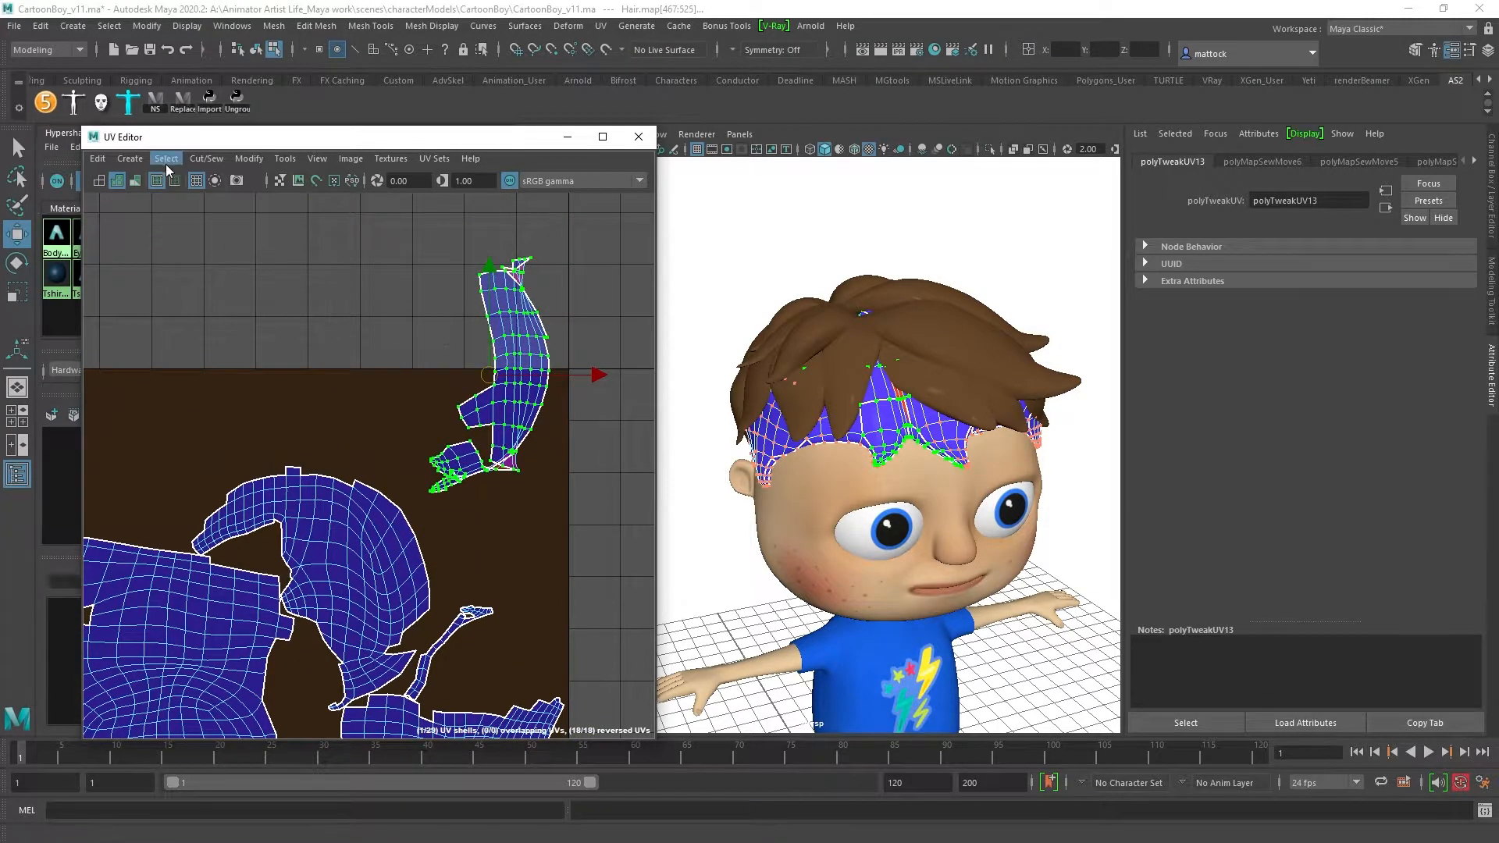
Step: Unfold the tangled curved shell that was moved away from the layout
click(249, 159)
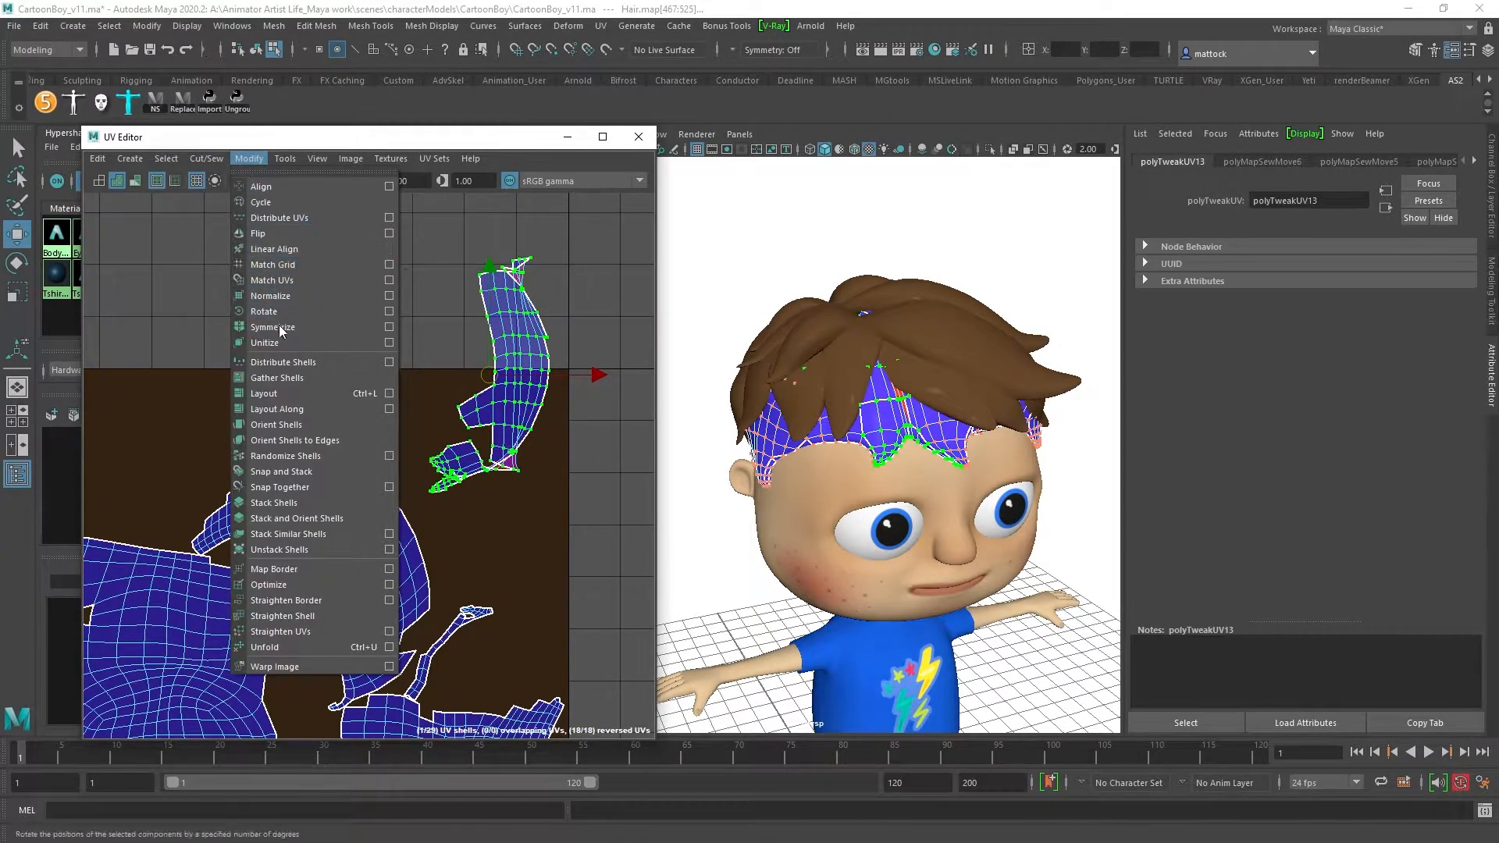
click(515, 289)
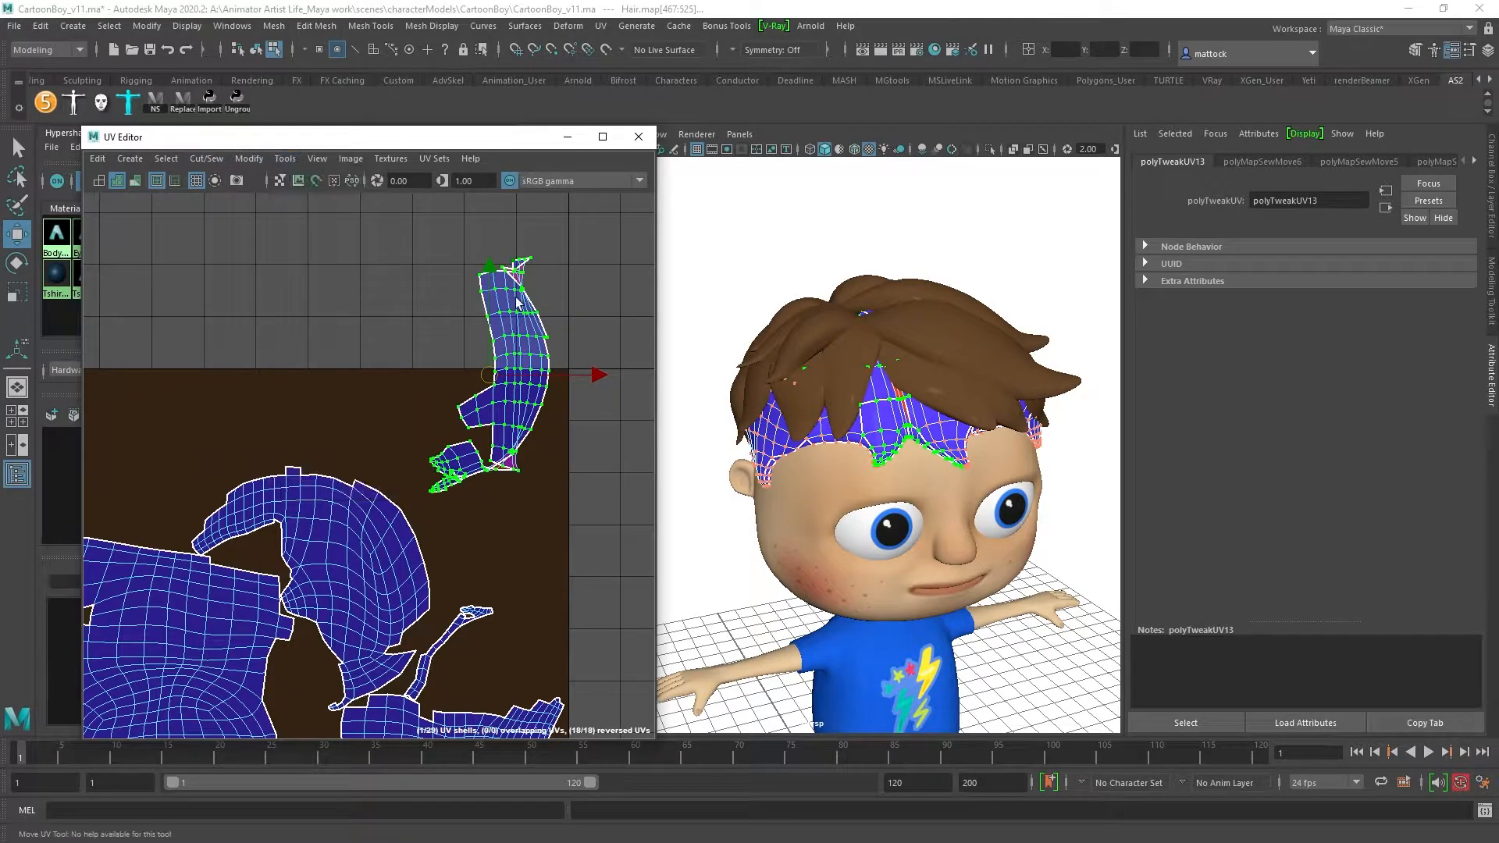
ctrl+right_click(511, 339)
shift+right_click(519, 331)
shift+right_drag(513, 334, 377, 333)
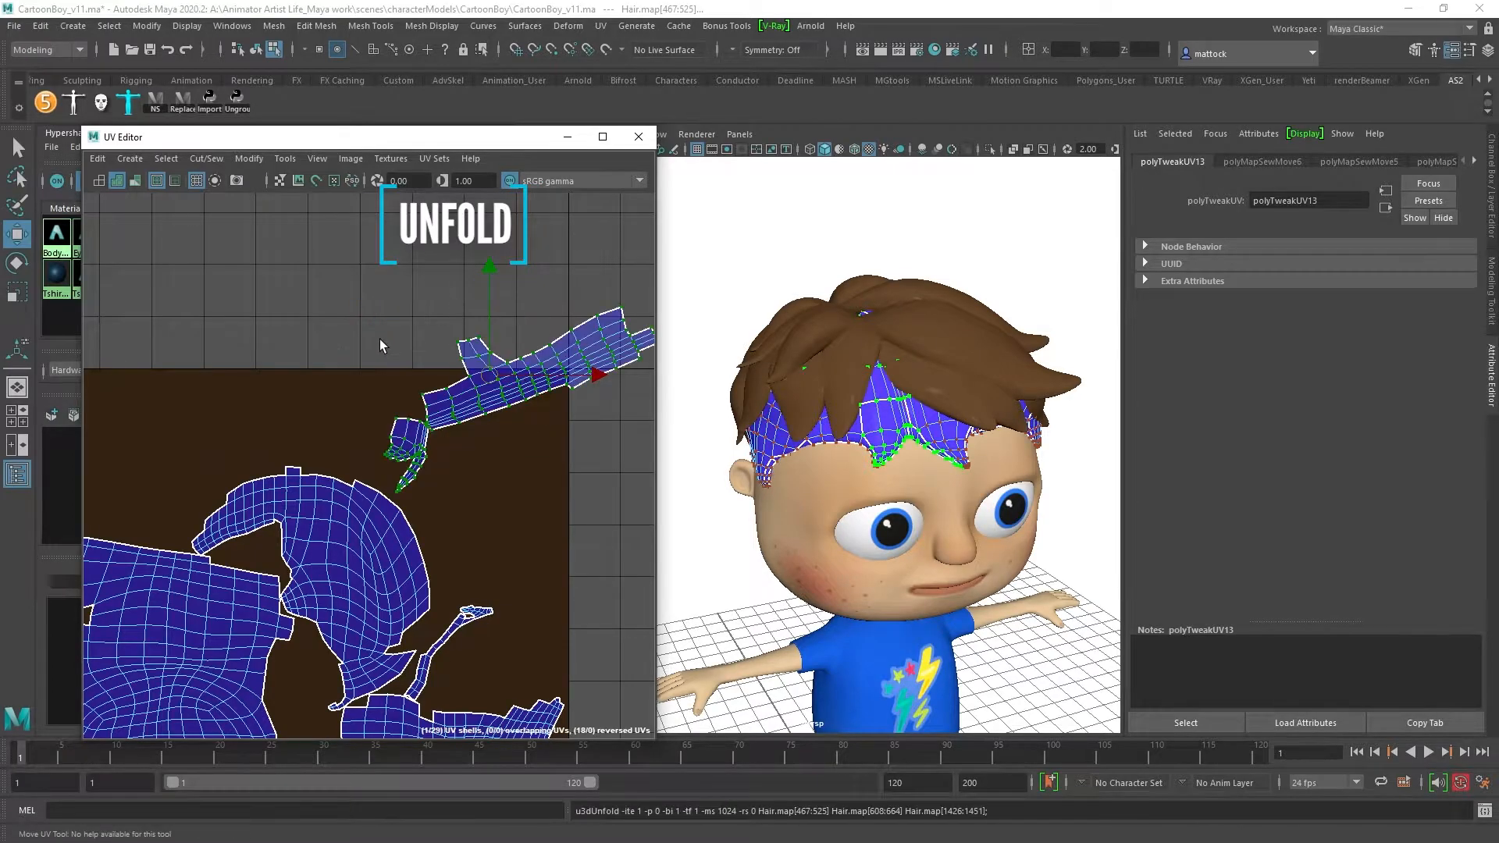
Step: Move the unfolded shell into the empty upper area of the UV square and rotate it to lie roughly horizontal
scroll(555, 386, down, 2)
drag(517, 385, 291, 400)
alt+middle_drag(473, 448, 487, 332)
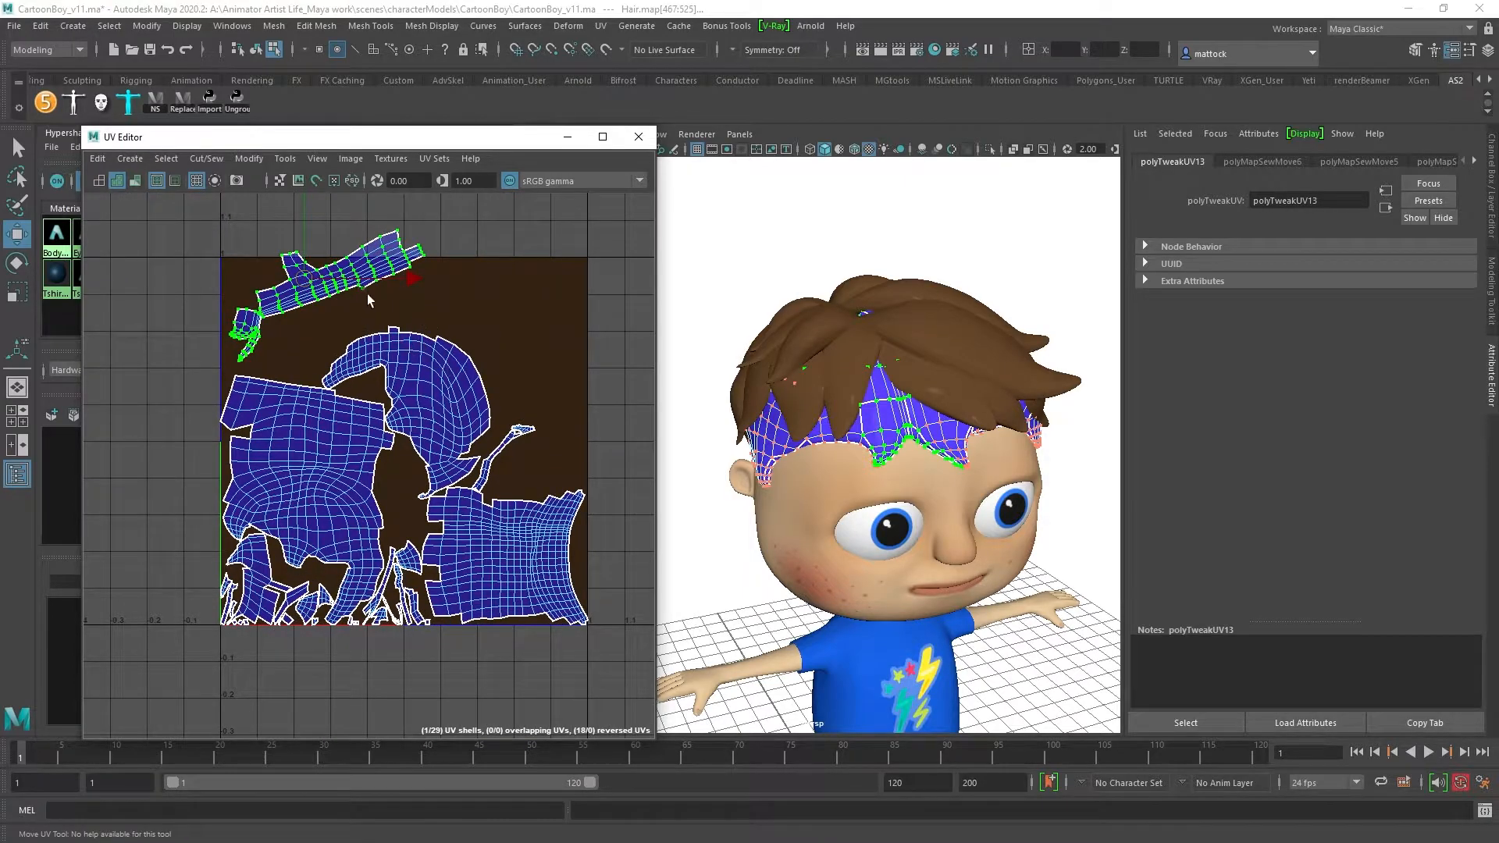
alt+middle_drag(375, 292, 400, 341)
key(e)
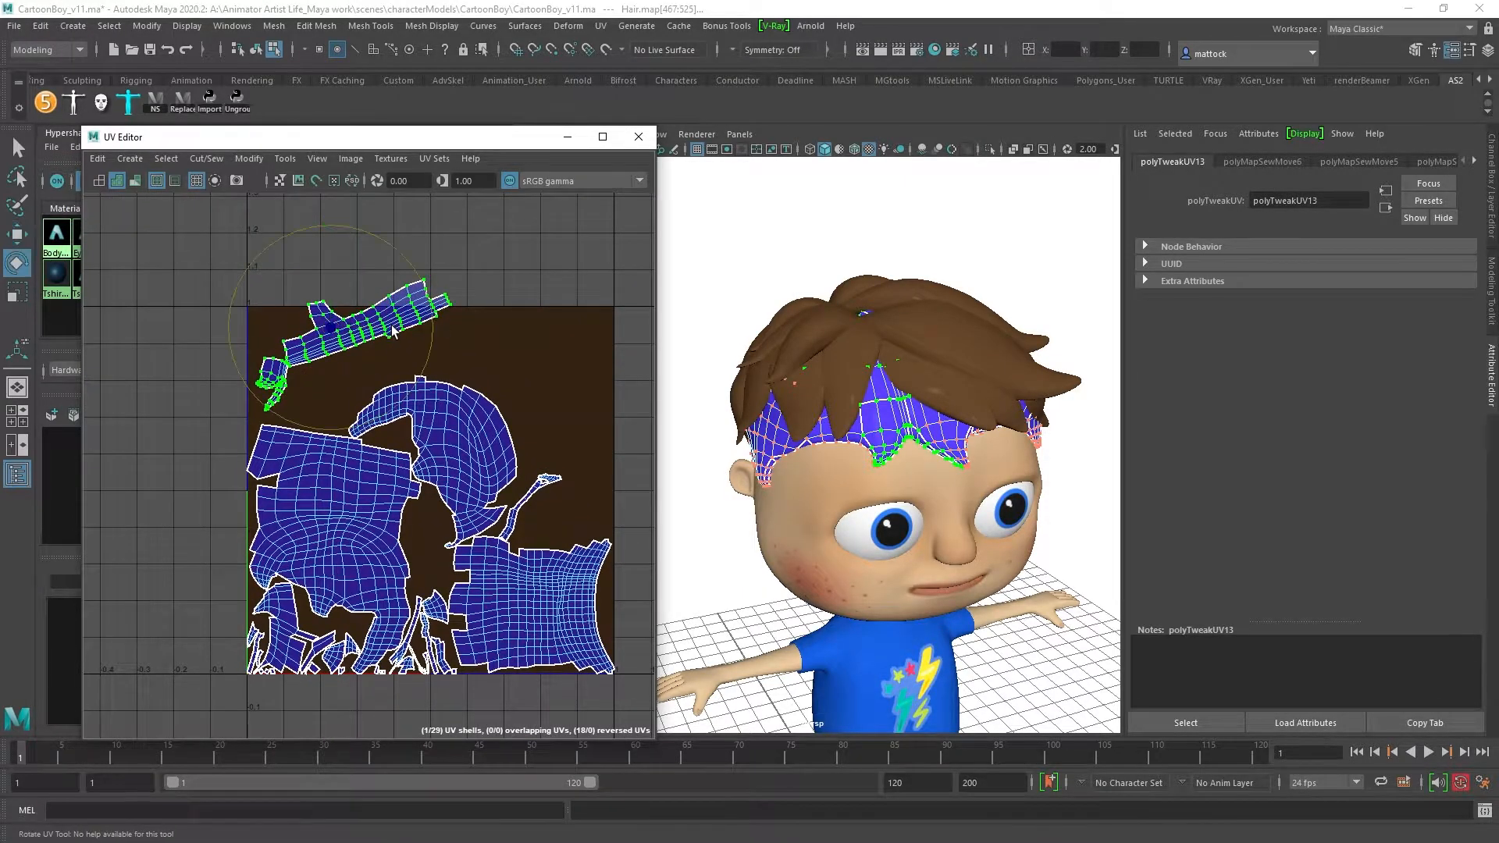
drag(413, 261, 422, 288)
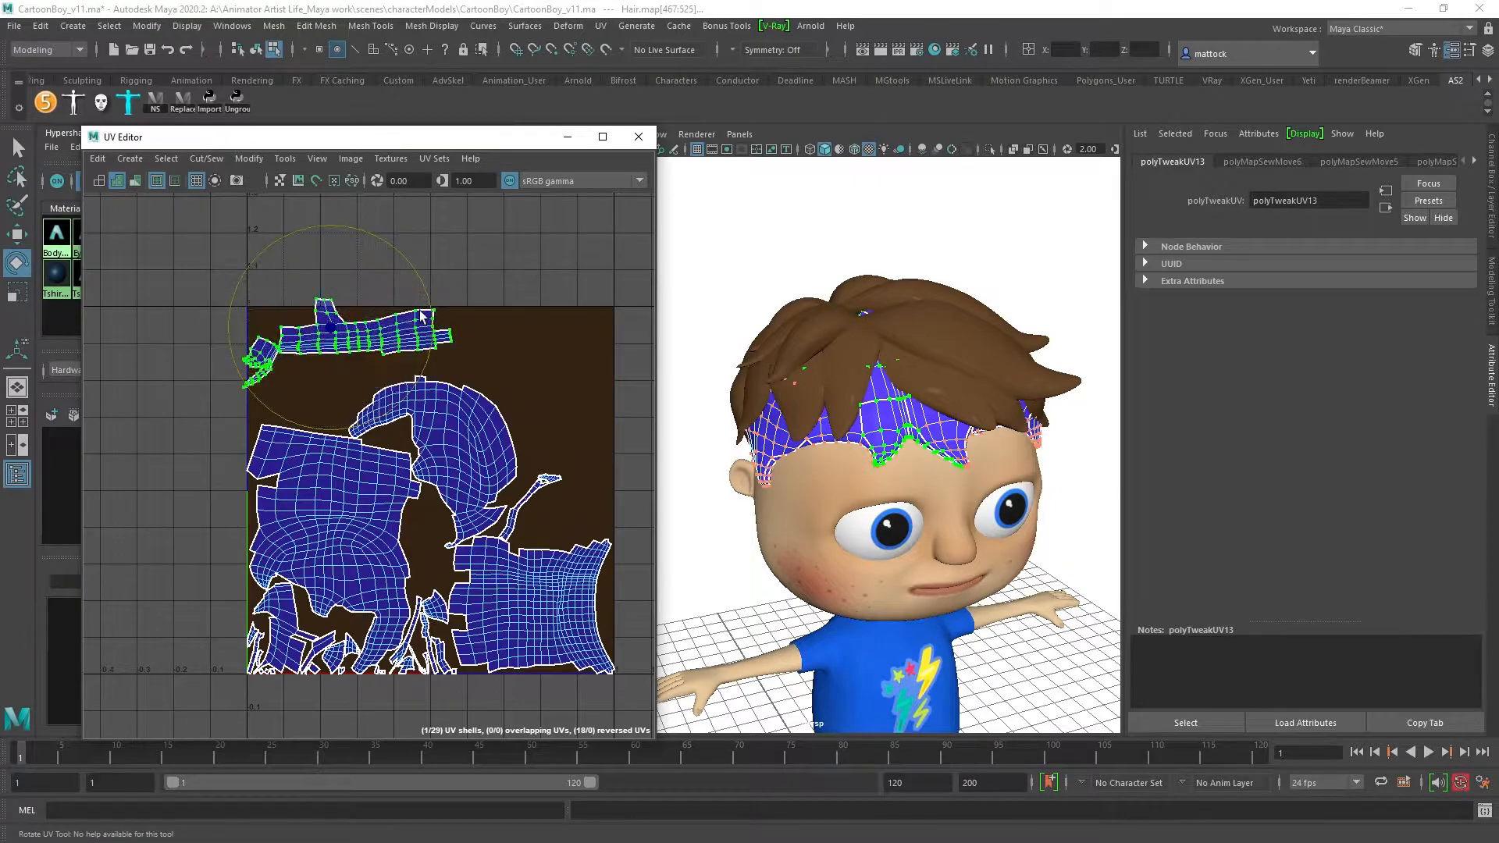
key(w)
drag(331, 331, 349, 340)
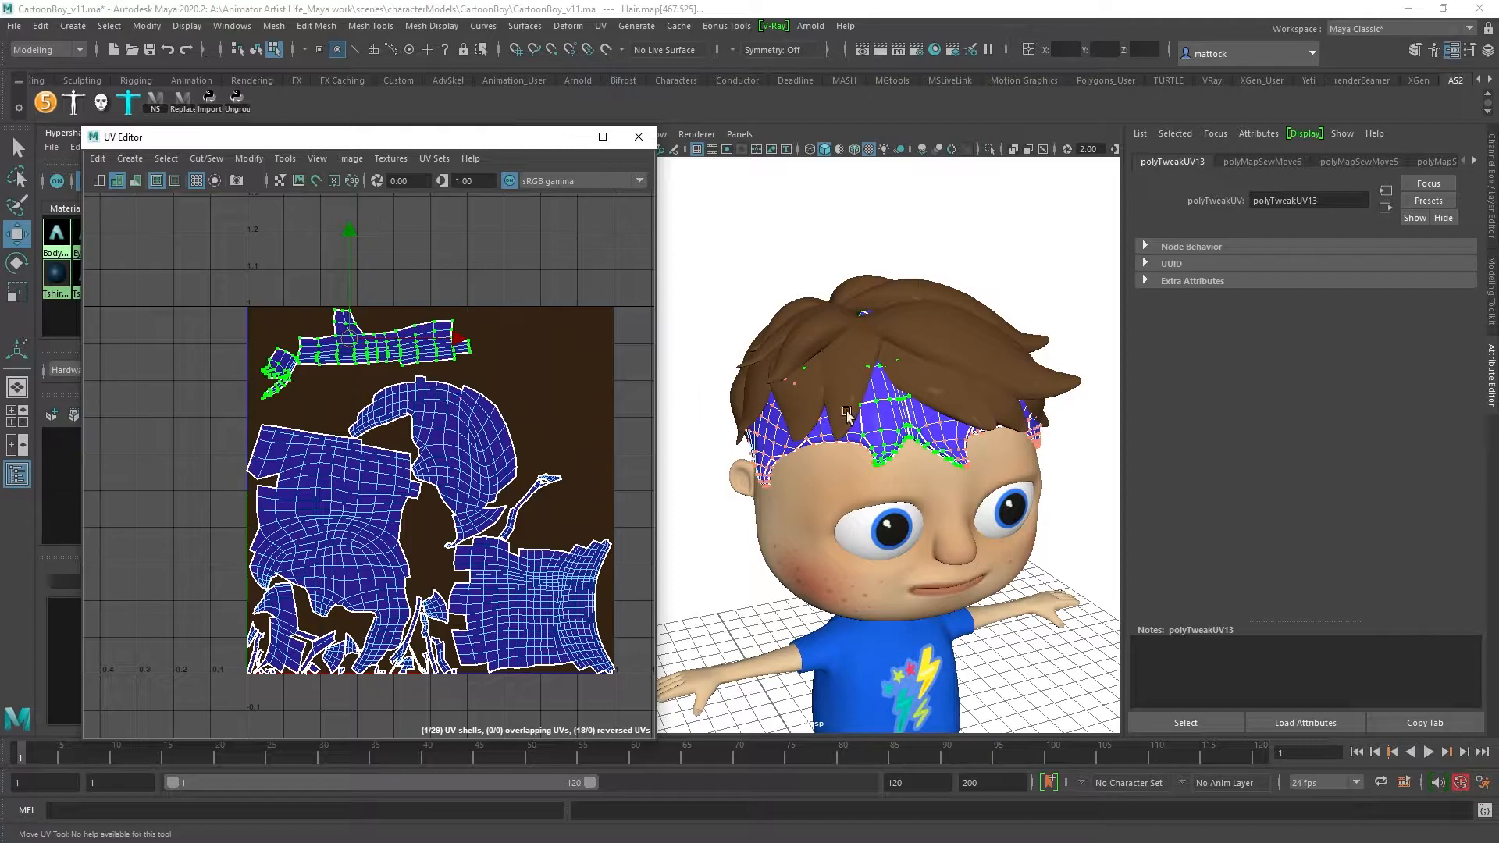
Step: Return to object selection, deselect the base hair and select the front tuft Tuft_of_hair14 to show its UVs
right_drag(889, 399, 958, 375)
click(960, 248)
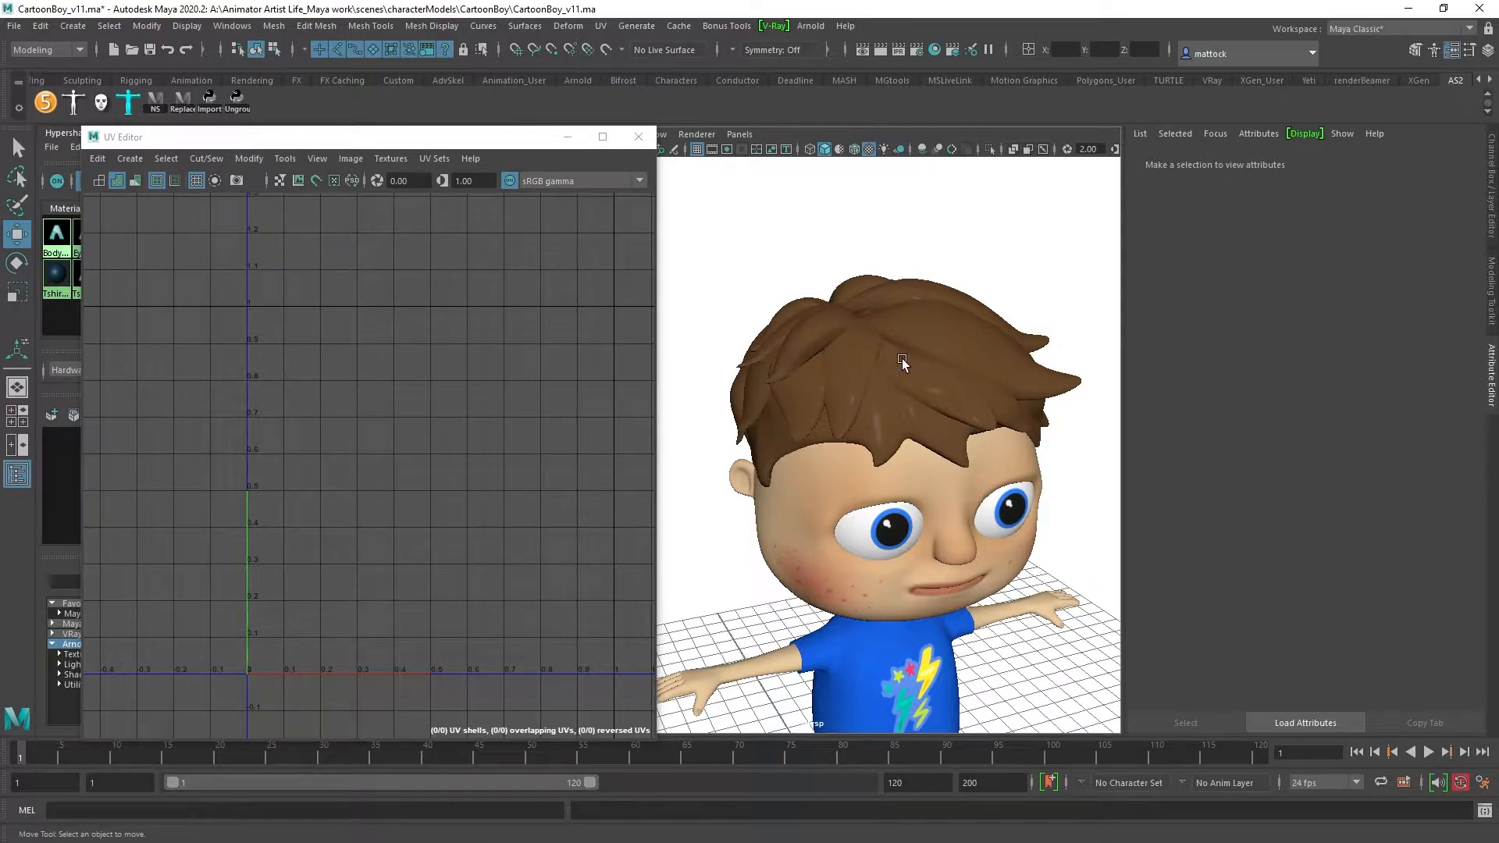
click(931, 373)
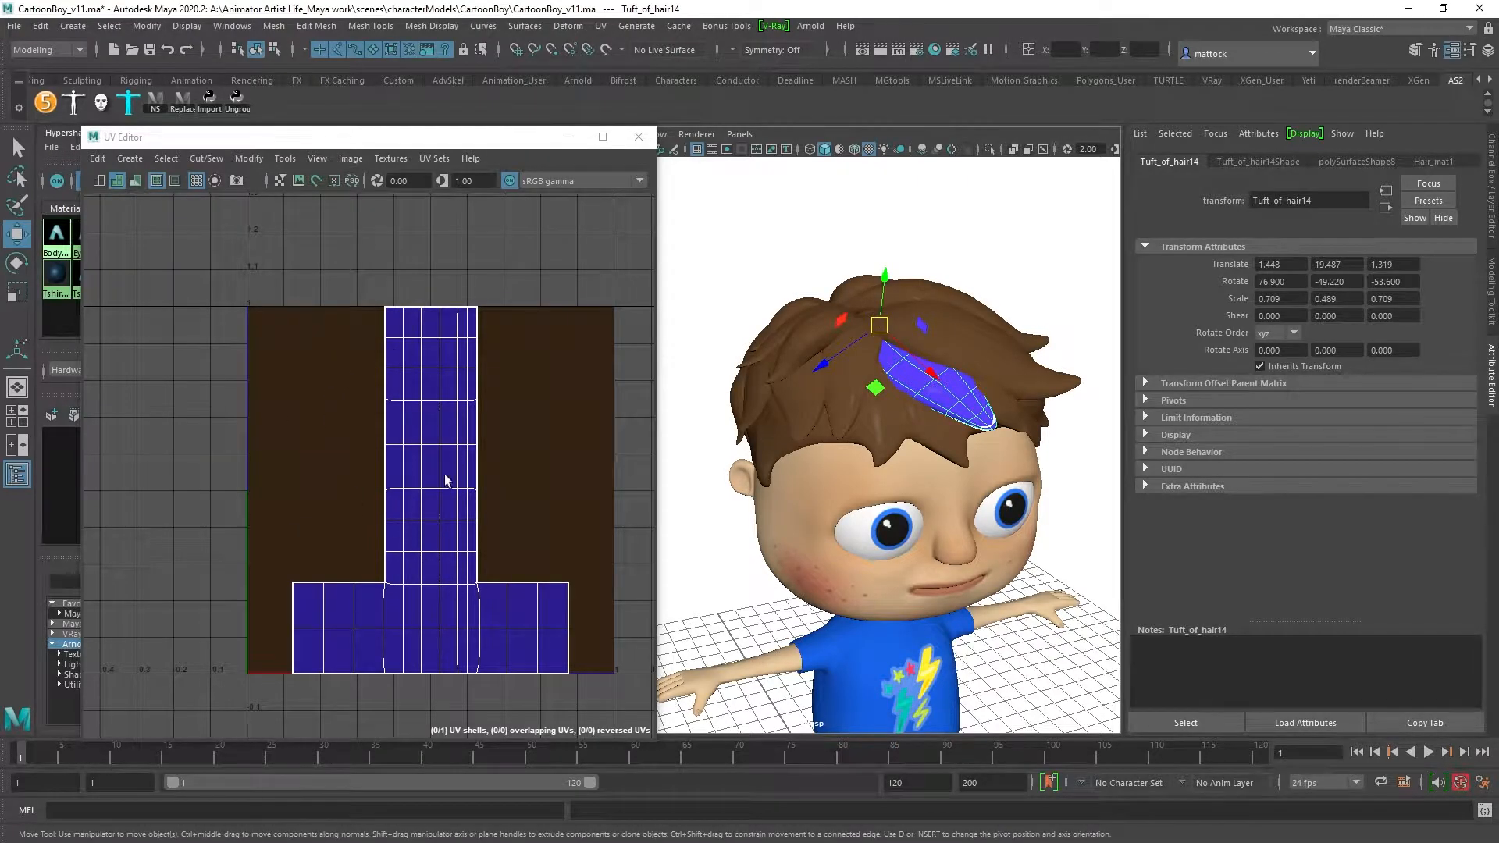
Step: Apply an automatic UV projection to the selected front tuft Tuft_of_hair14
click(450, 145)
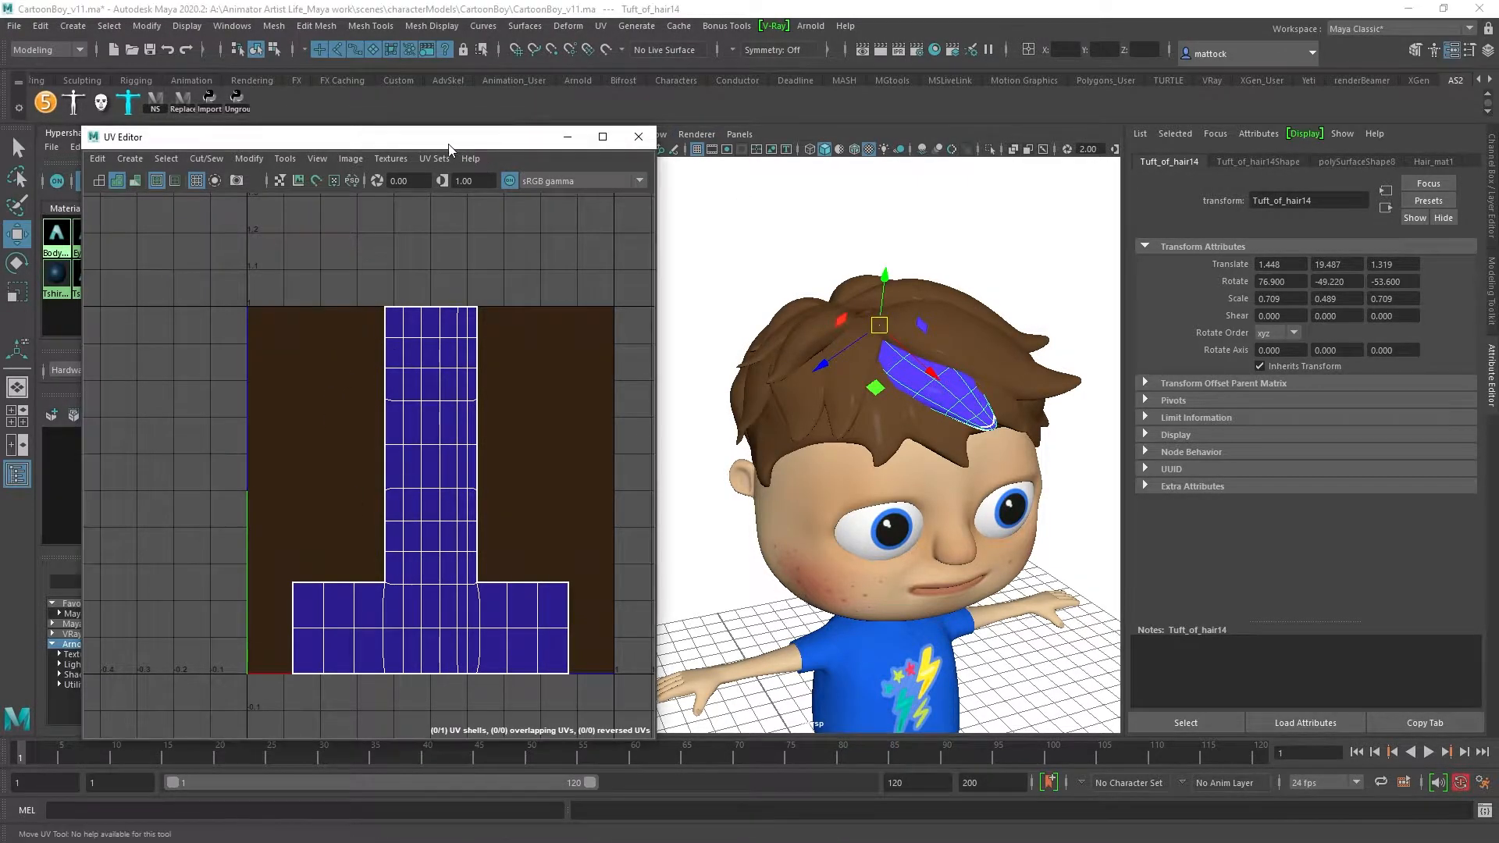
drag(450, 145, 404, 141)
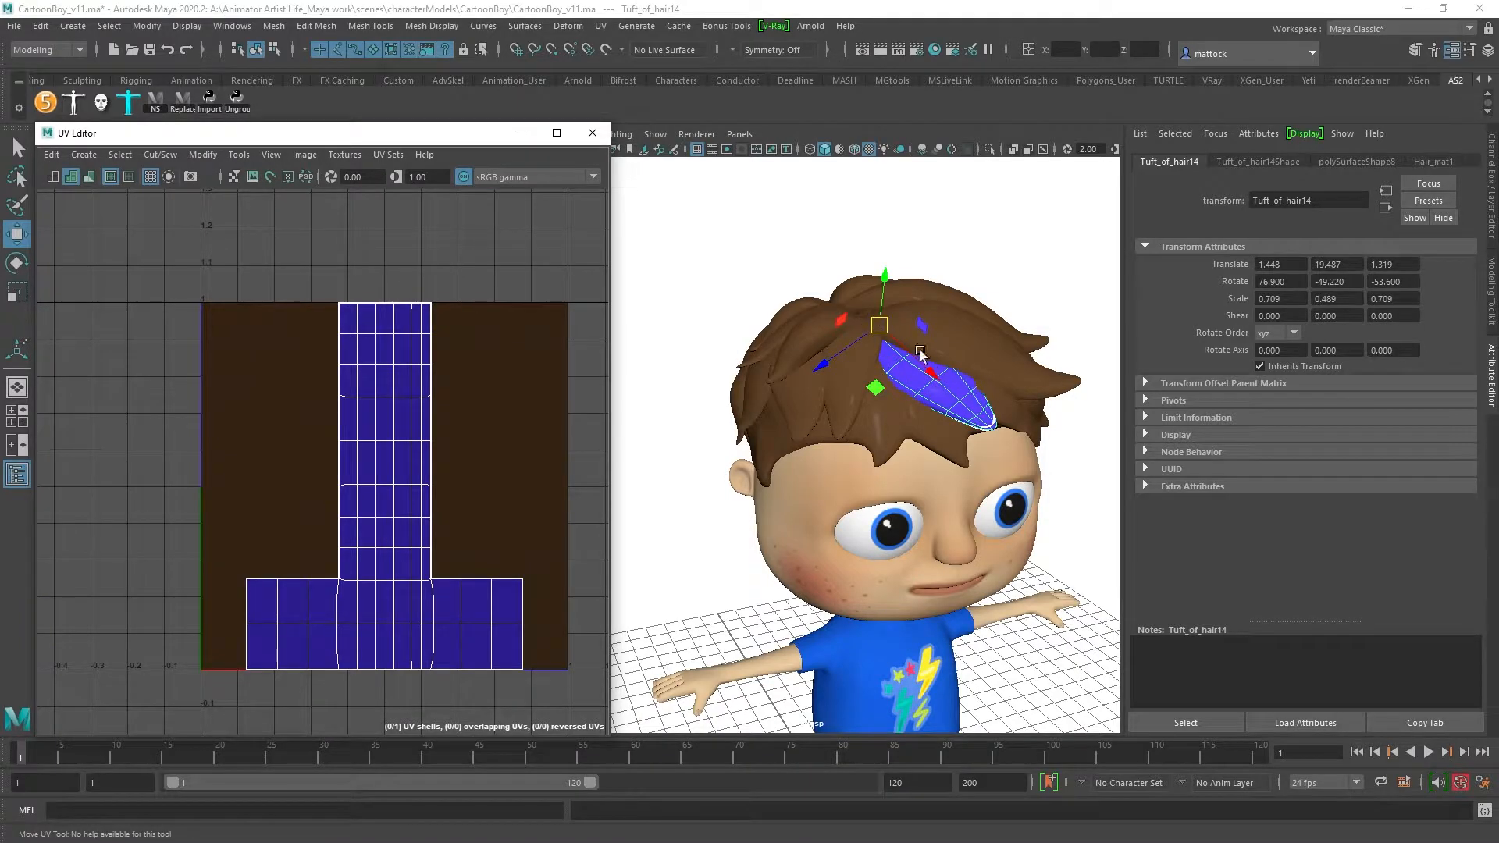
alt+right_drag(890, 324, 823, 330)
alt+right_drag(1038, 430, 831, 312)
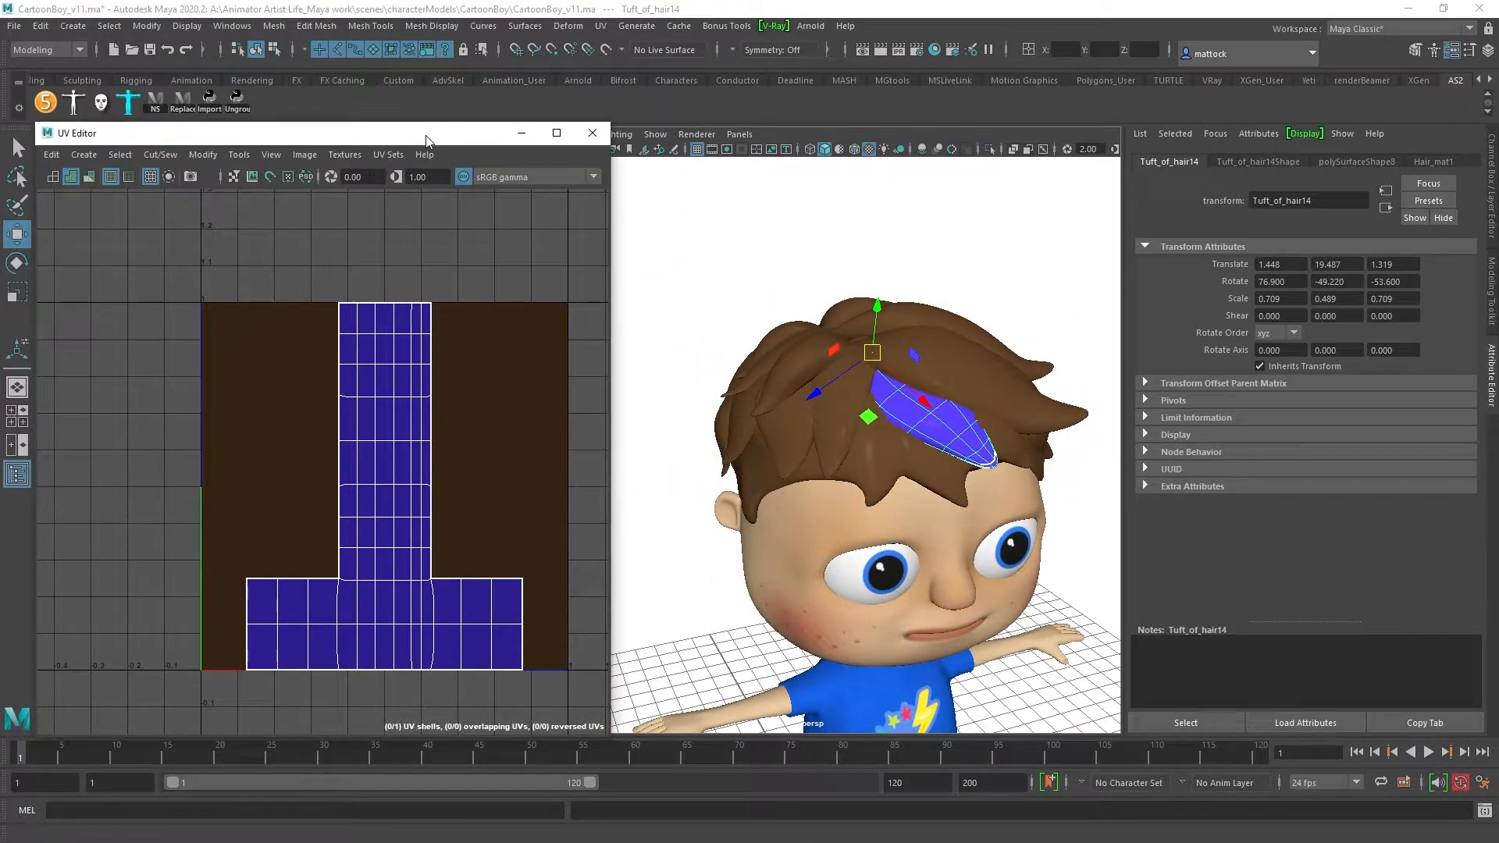
drag(424, 134, 440, 132)
alt+right_drag(396, 248, 419, 235)
alt+middle_drag(419, 235, 378, 203)
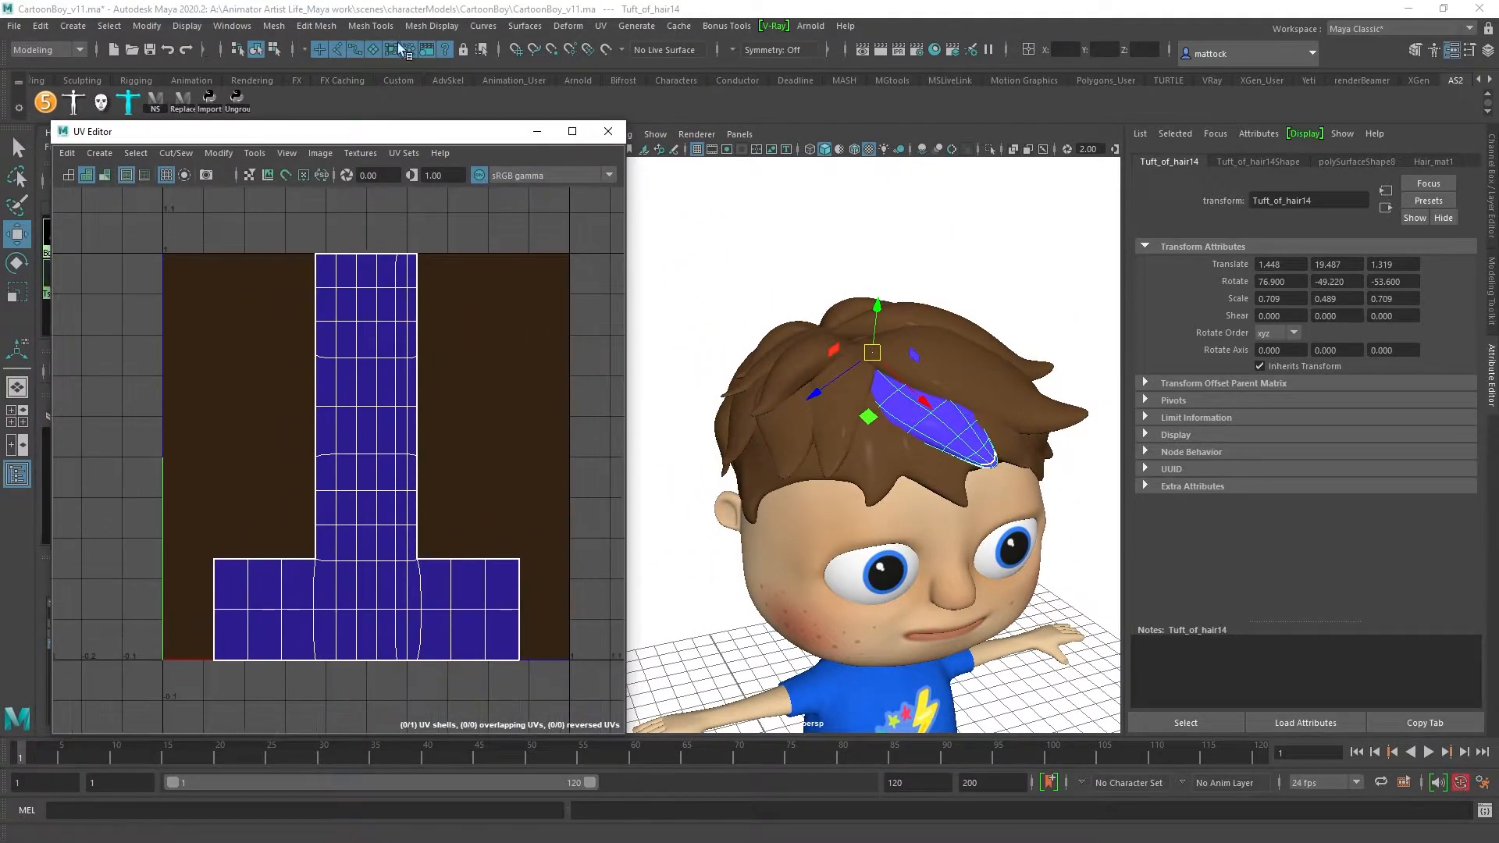
click(609, 25)
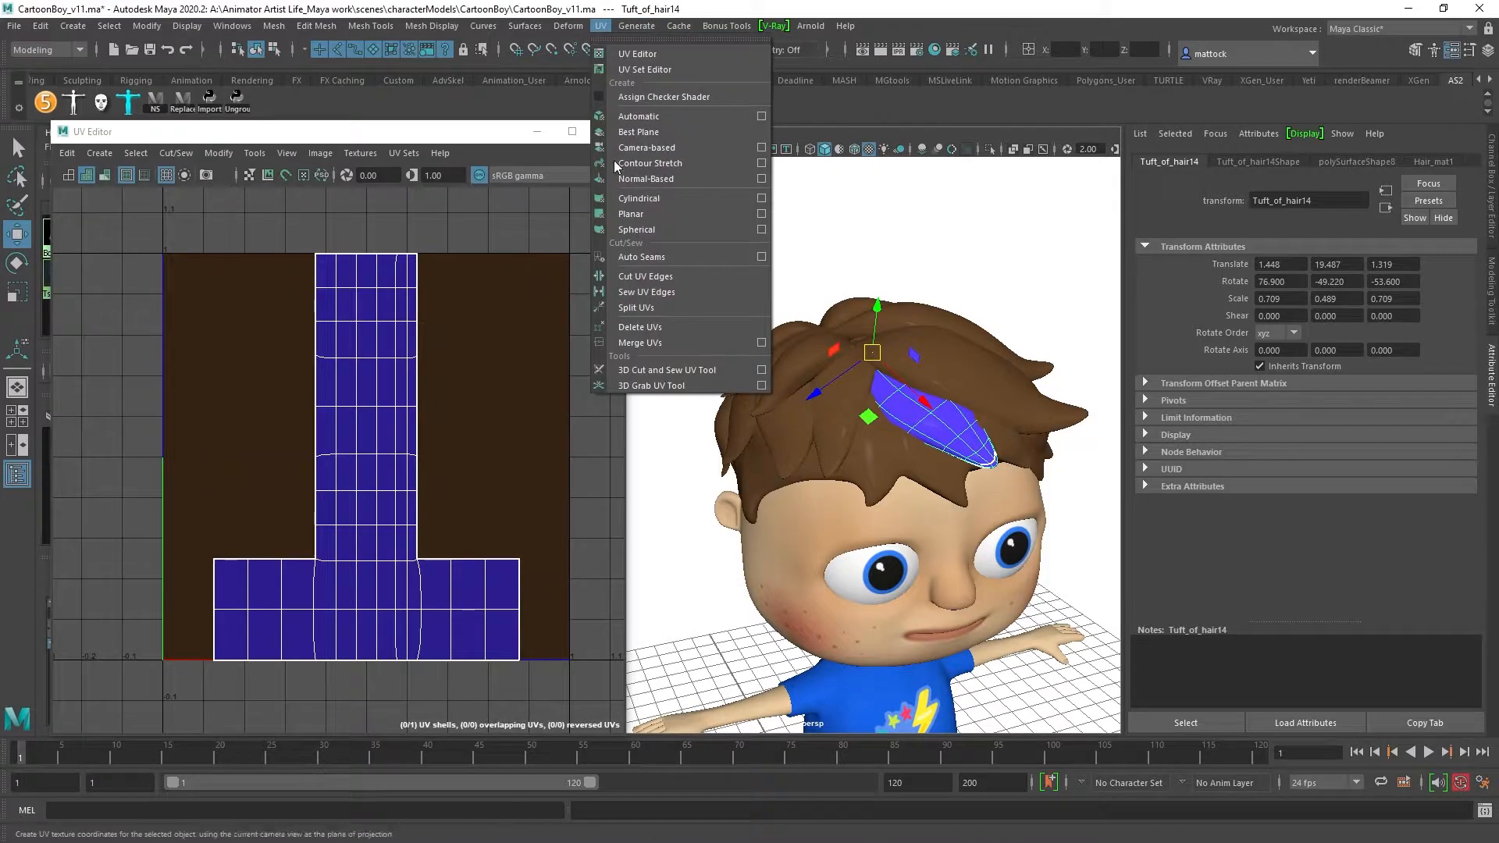
click(647, 120)
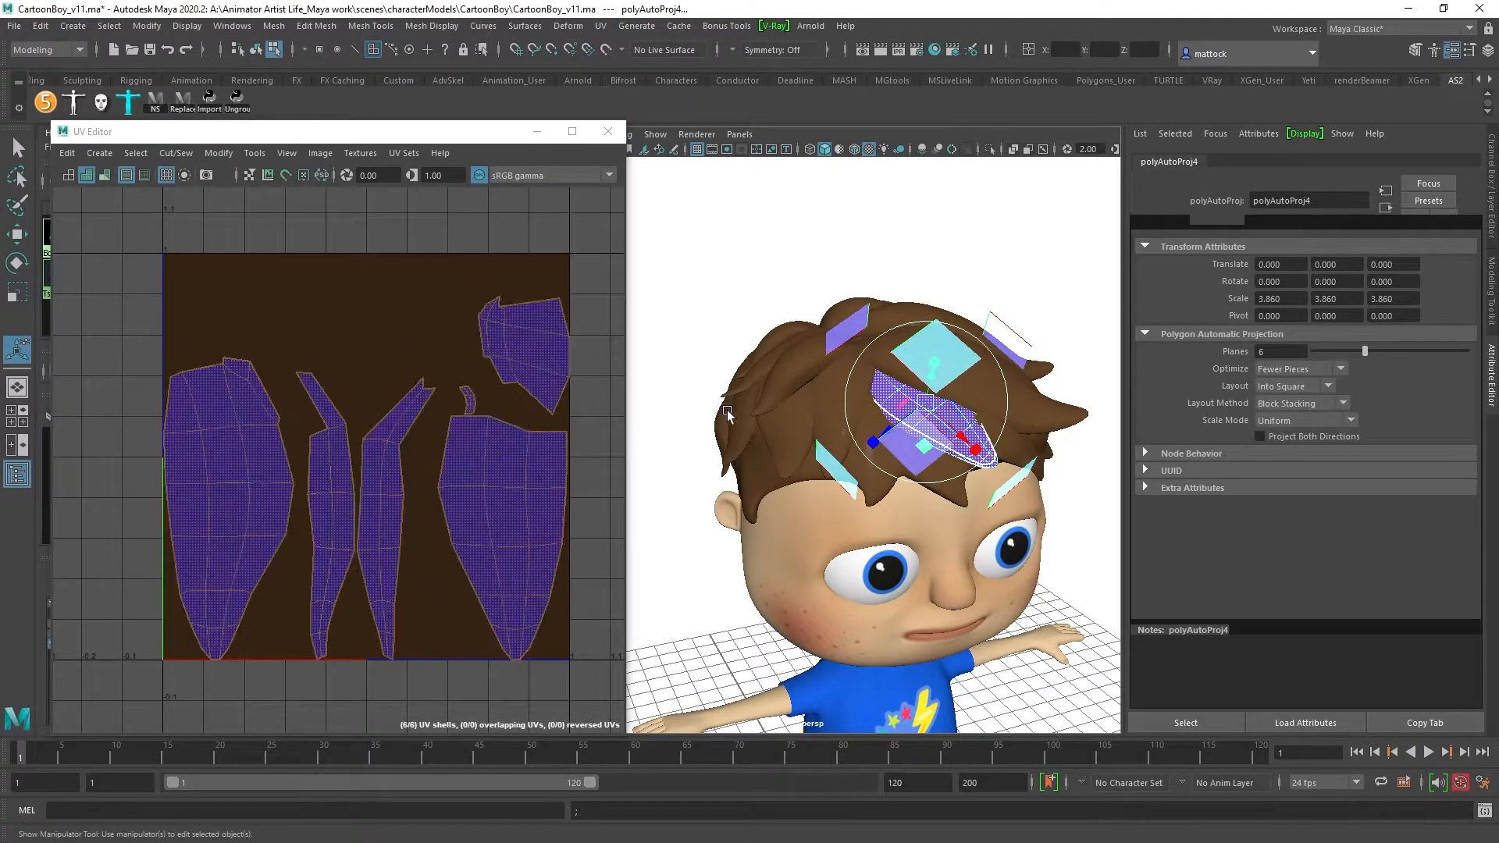
Step: Select the shared border edges between the first large shell and the narrow shell beside it and move-and-sew them together
click(222, 179)
right_drag(351, 394, 345, 358)
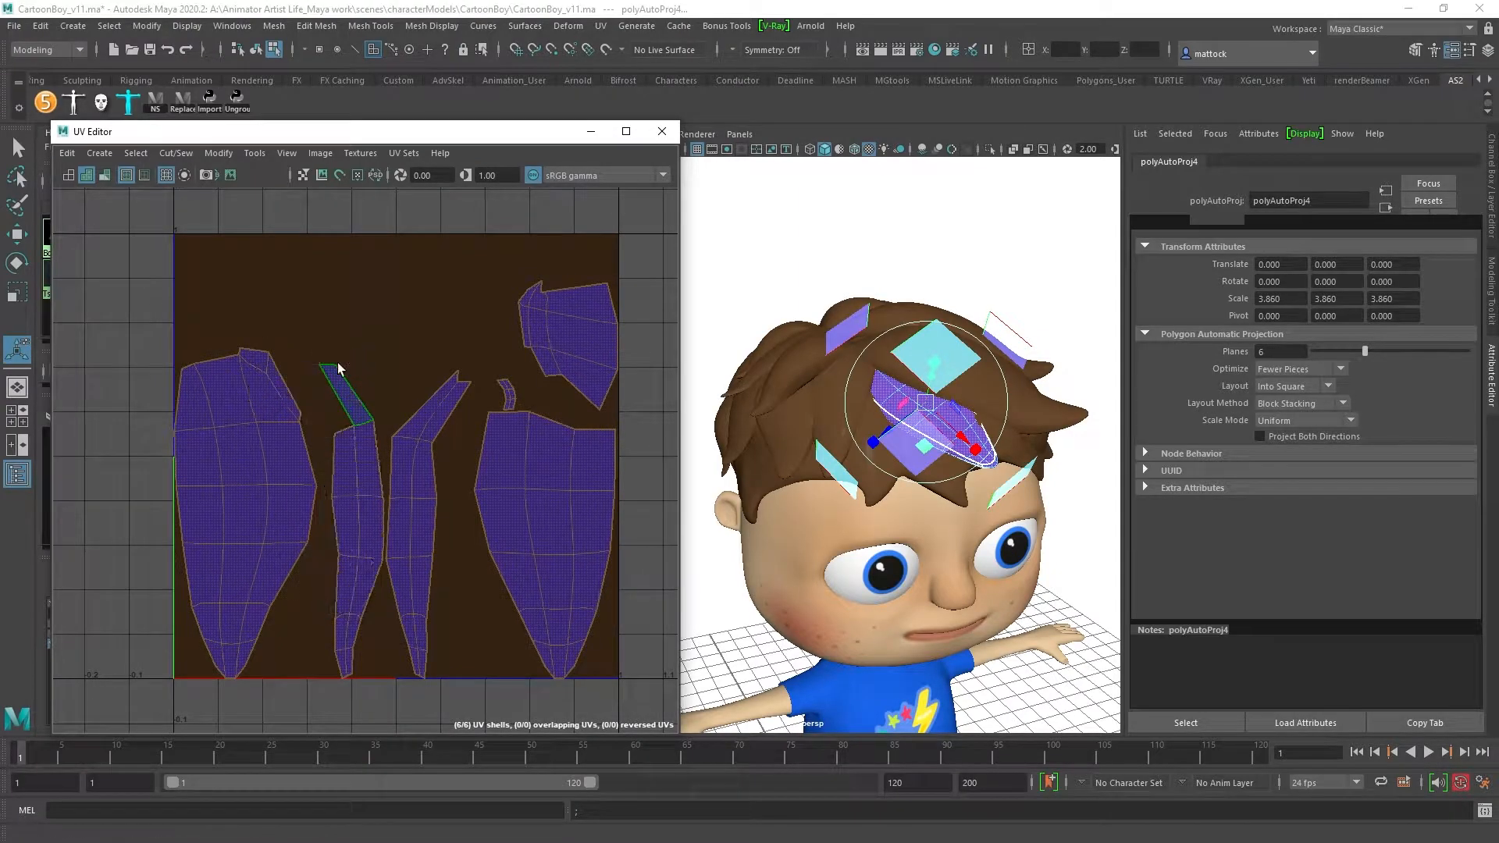
click(273, 365)
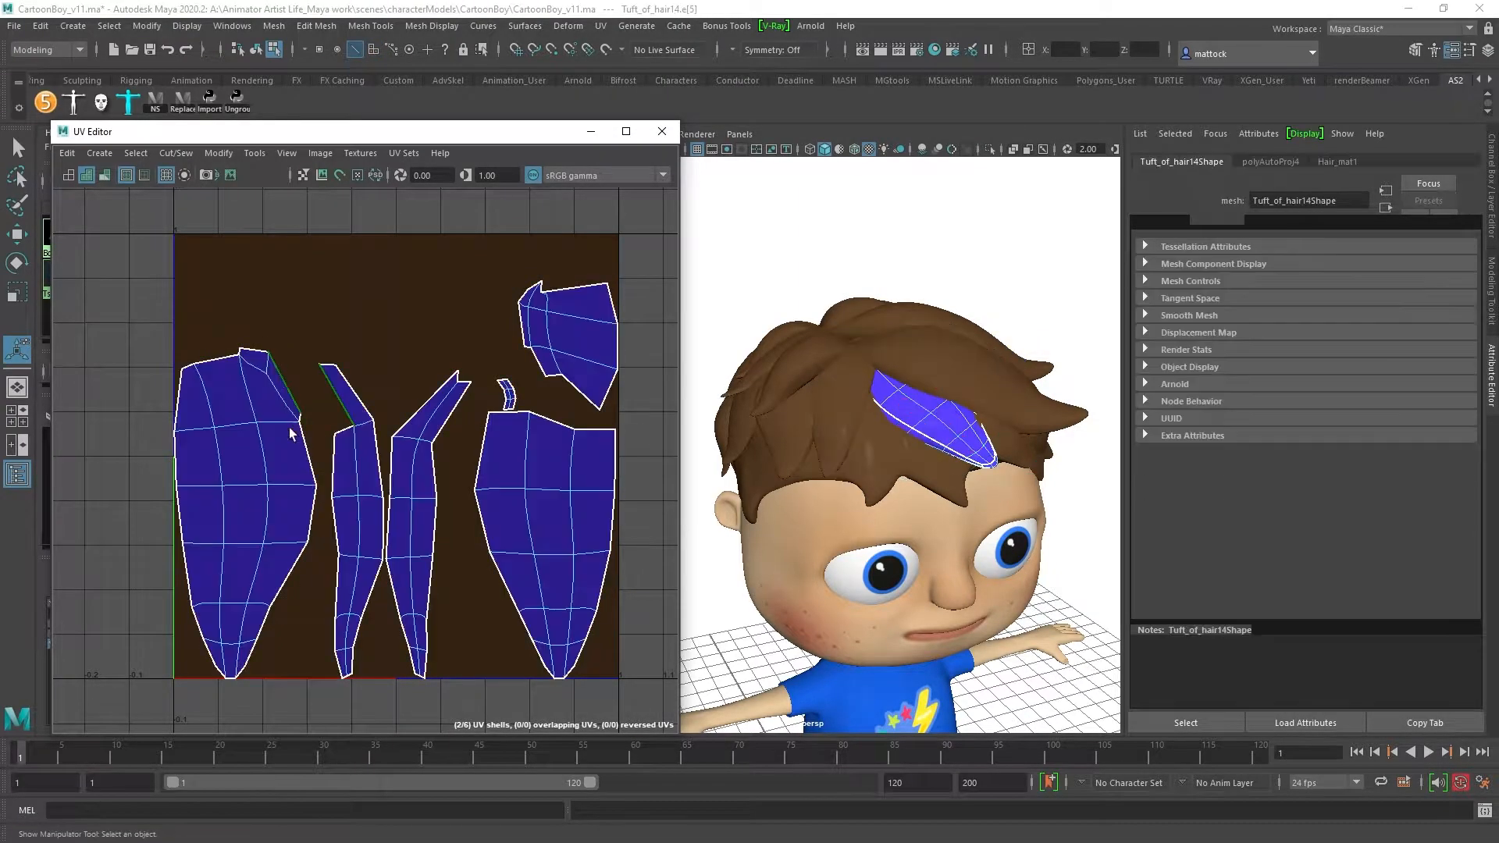
double_click(251, 655)
click(172, 153)
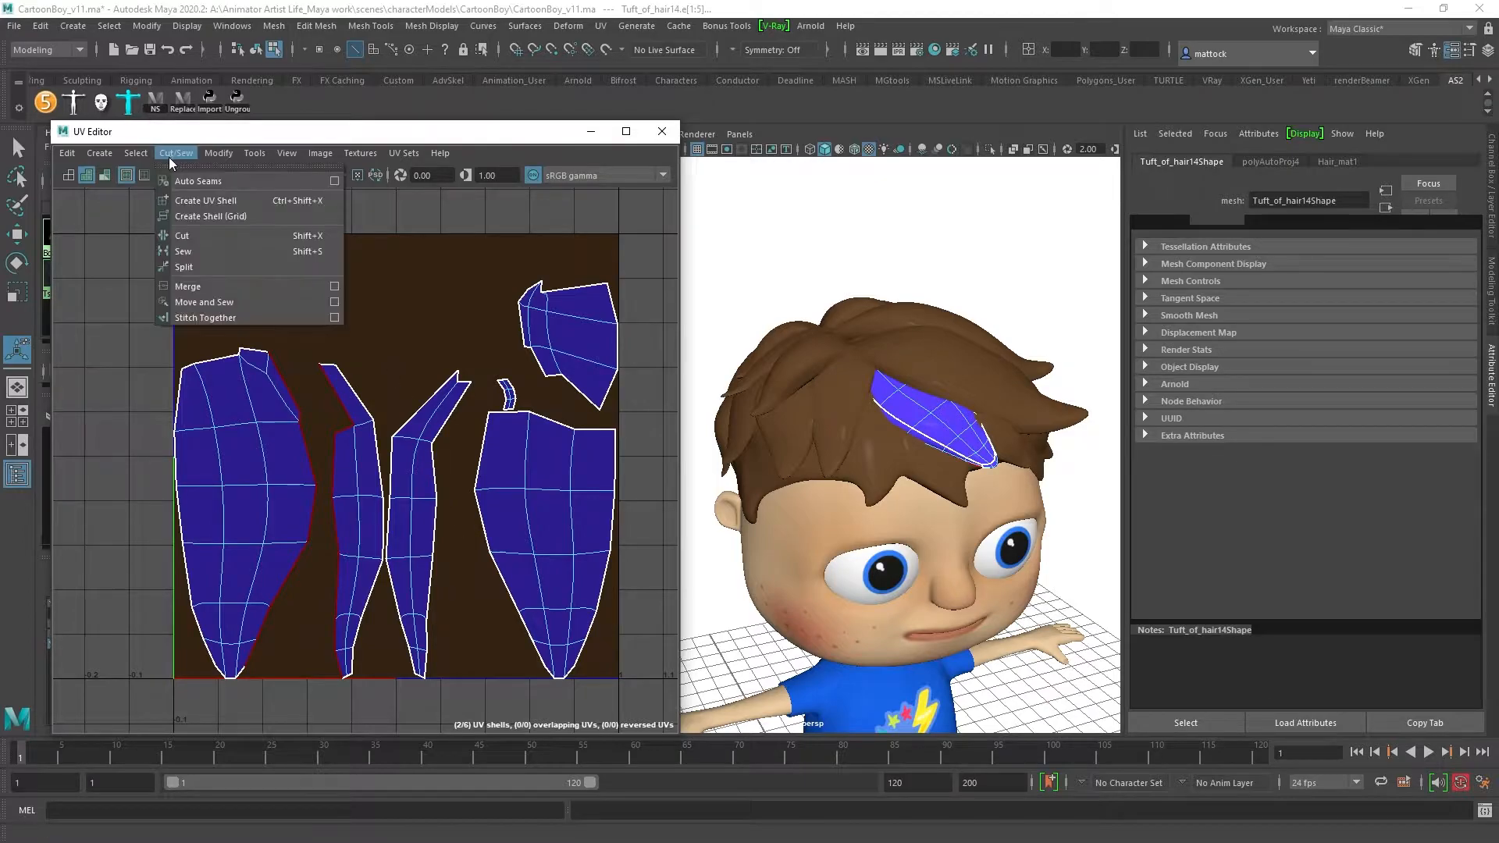
click(204, 302)
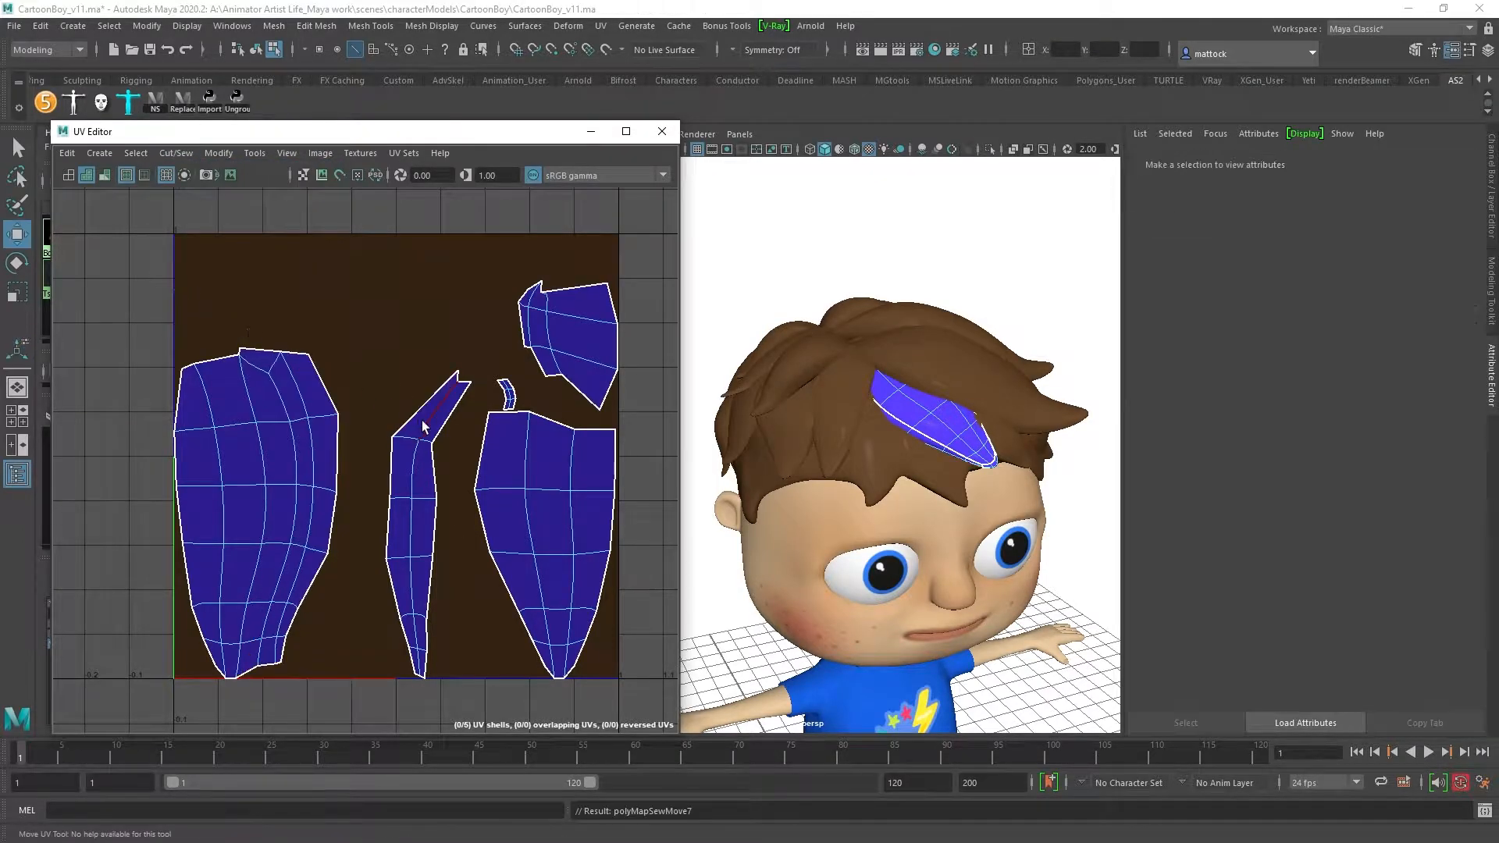
Step: Select the matching border edges of all the remaining shells and move-and-sew them into one connected shell
click(413, 652)
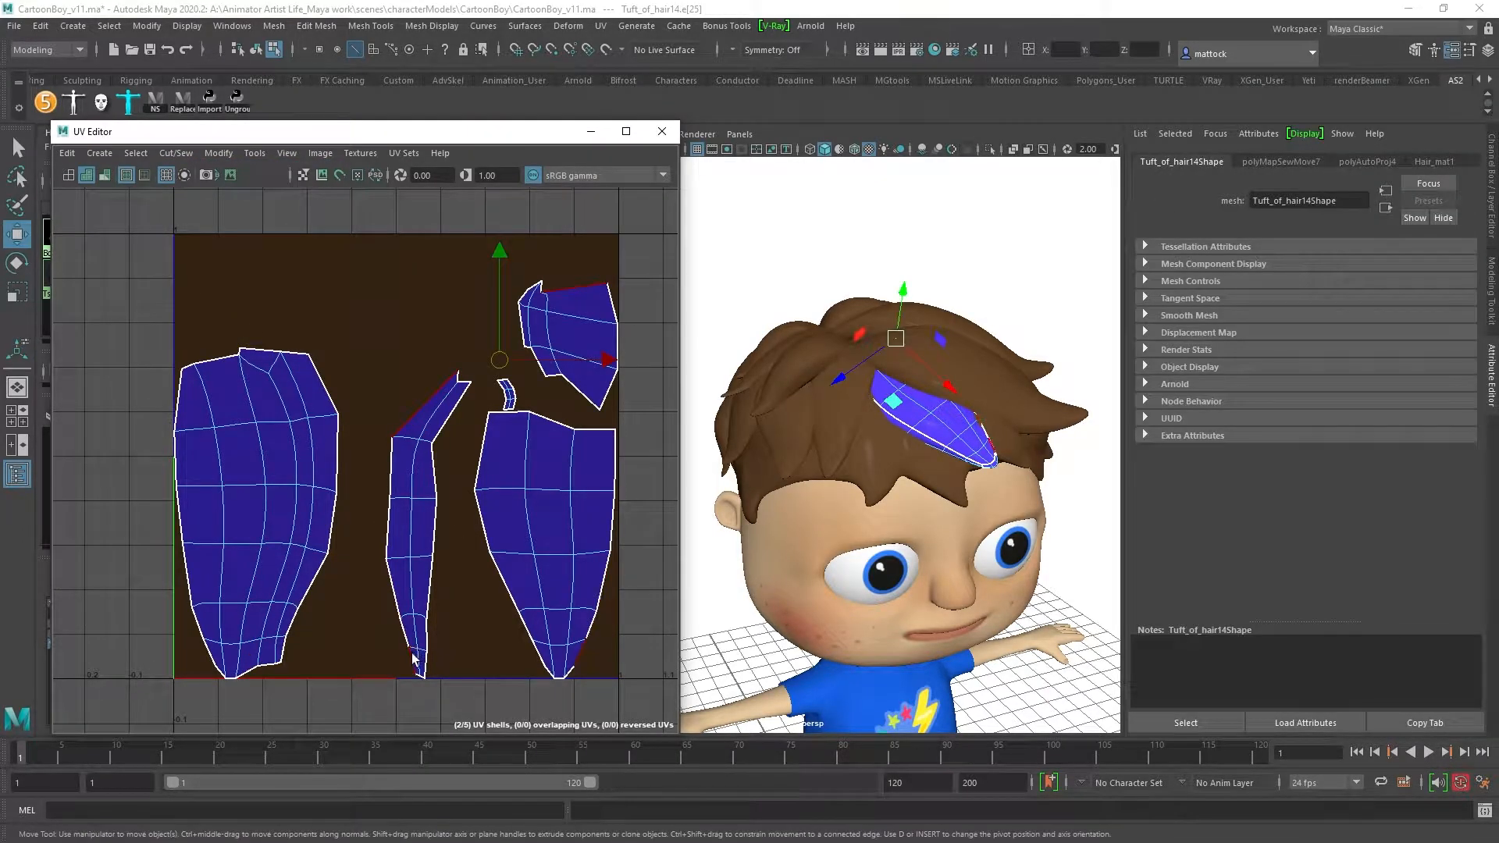
double_click(416, 651)
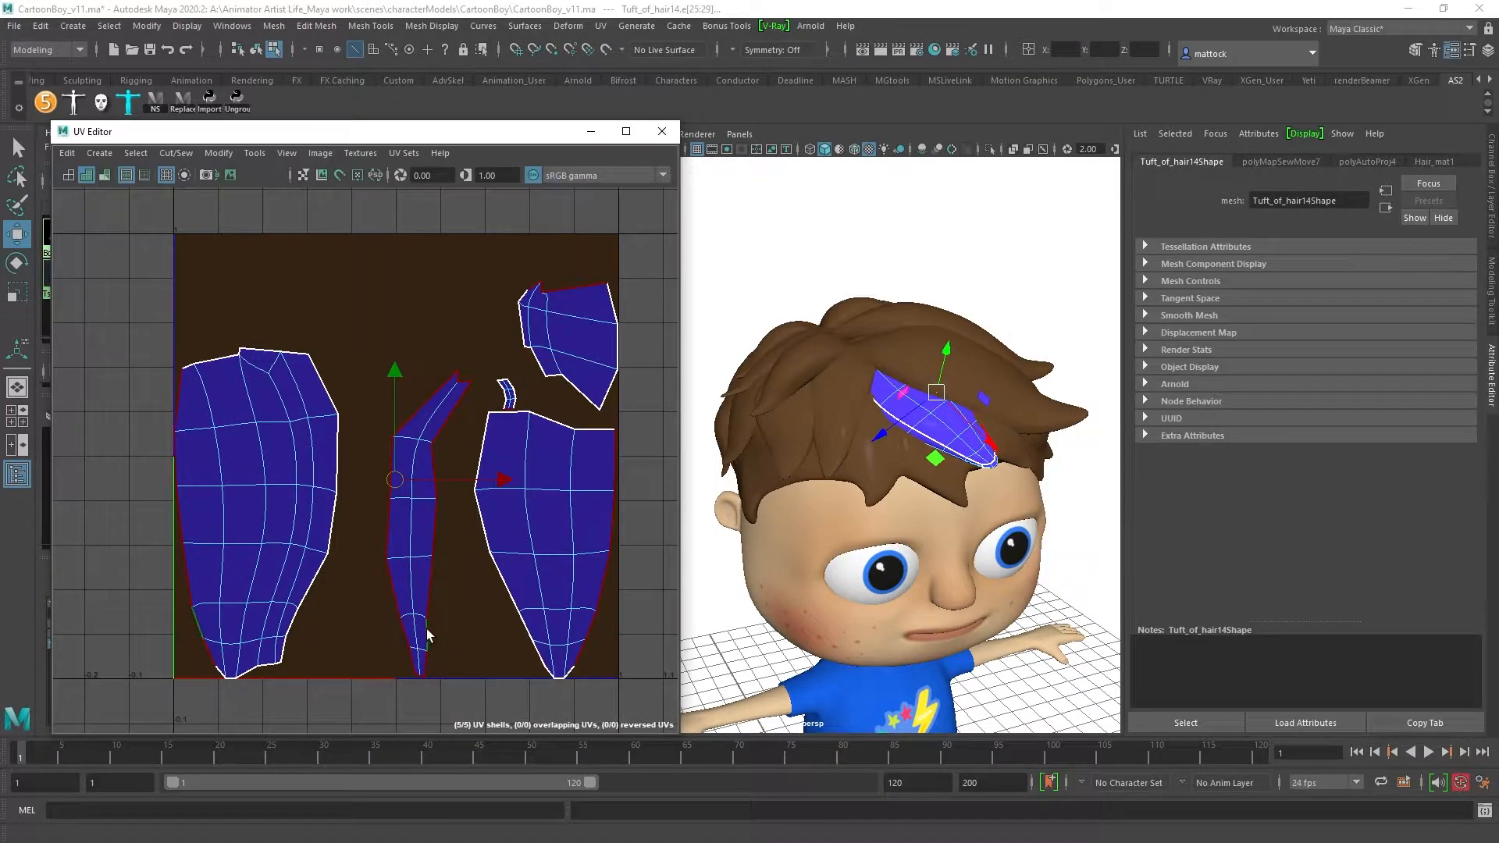
key(g)
alt+right_drag(474, 447, 406, 462)
alt+middle_drag(399, 466, 346, 386)
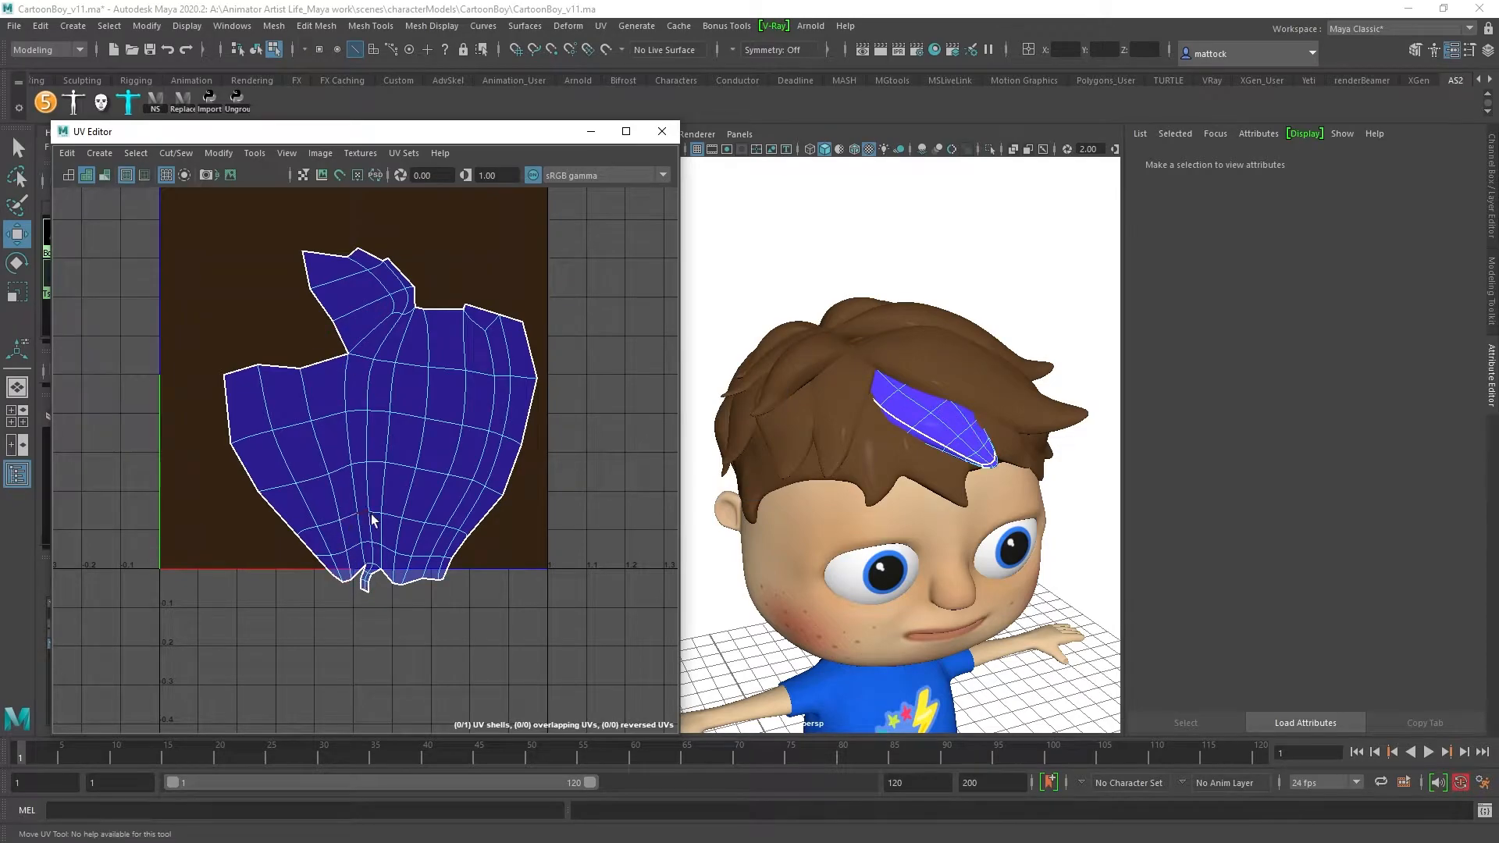
Step: Move-and-sew the split edges one after another along the right side of the small flap at the shell's lower tip
click(381, 573)
alt+right_drag(262, 542, 391, 547)
alt+middle_drag(390, 547, 348, 526)
alt+right_drag(348, 526, 492, 562)
alt+middle_drag(492, 562, 473, 495)
key(g)
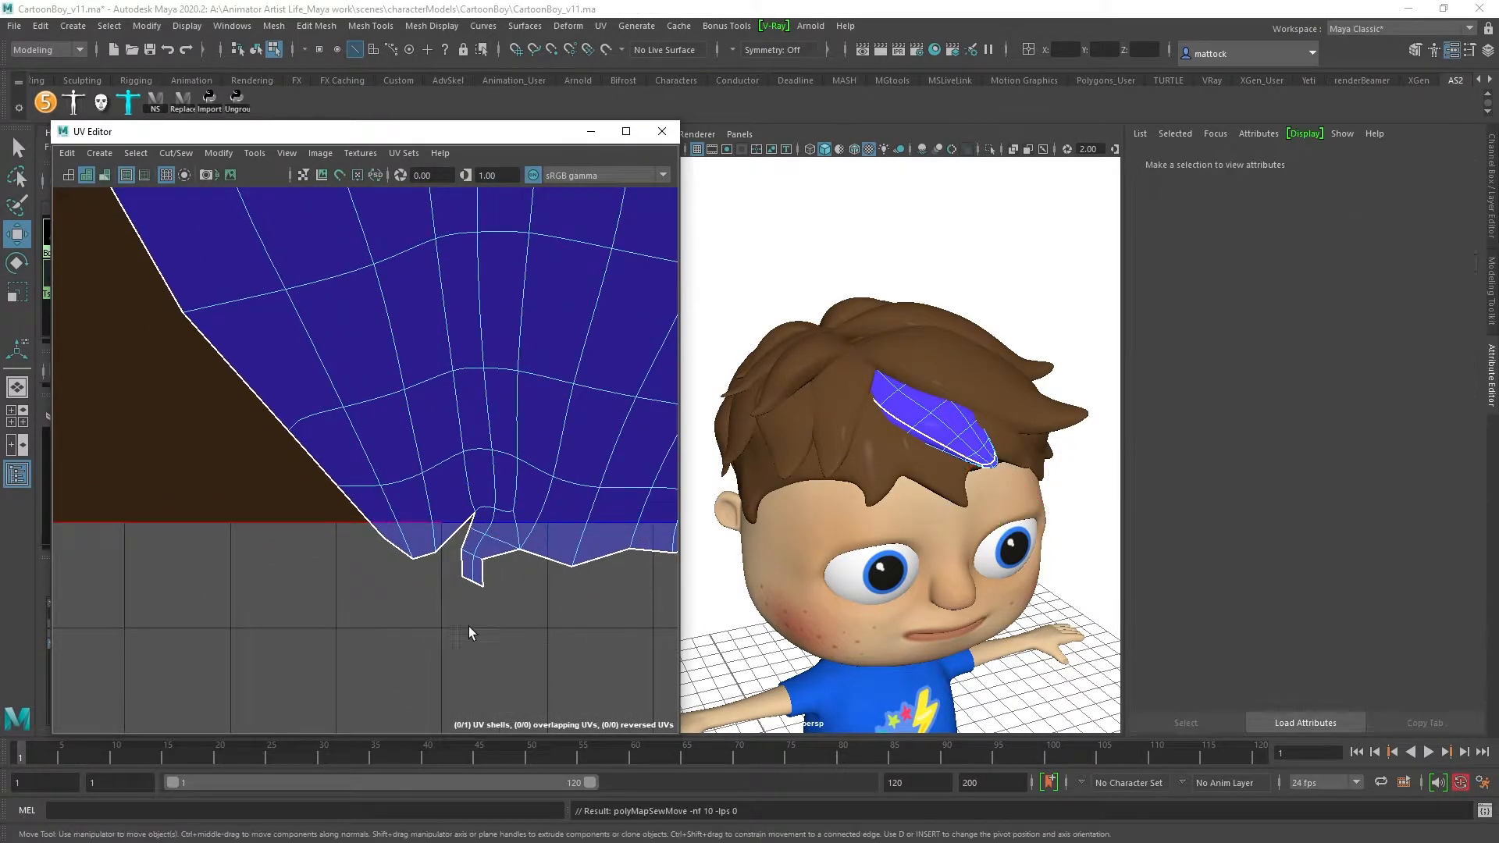
click(495, 561)
key(g)
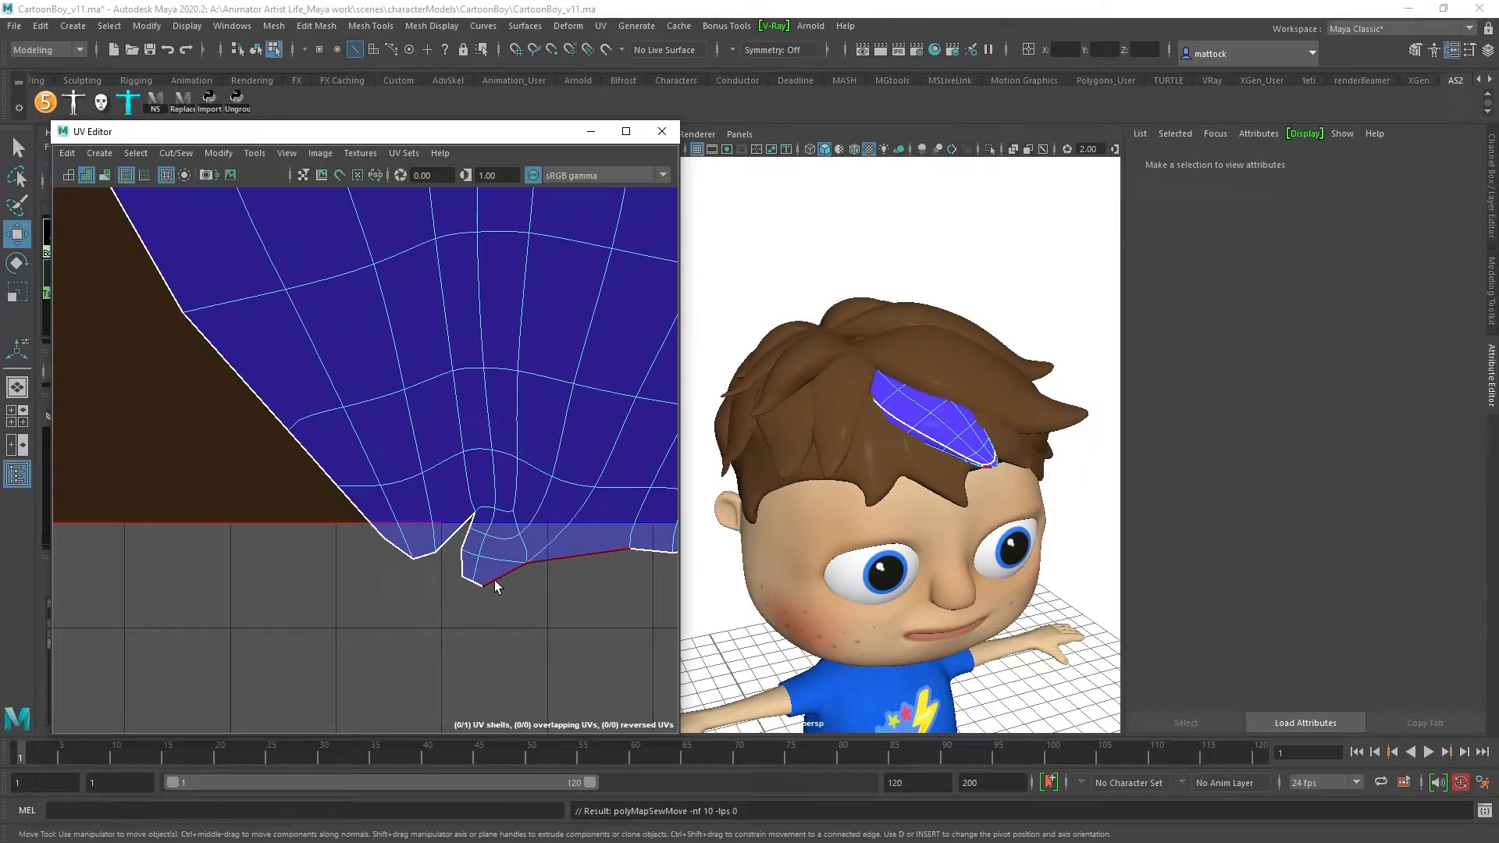
click(496, 574)
key(g)
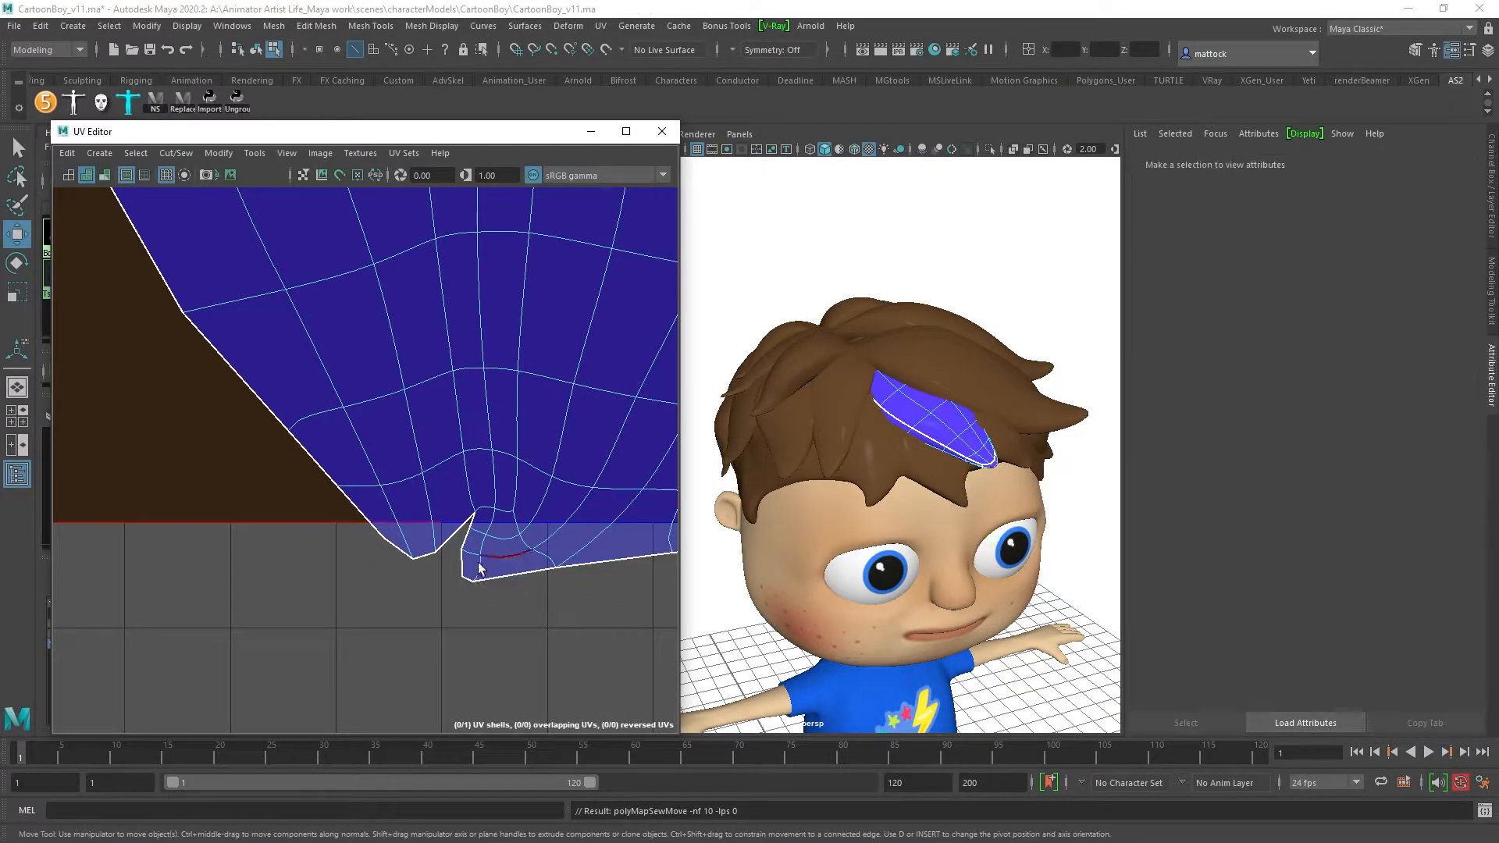
Step: Move-and-sew the split edges on the left side of the small flap to close the notch at the lower tip
click(470, 526)
key(g)
click(459, 573)
key(g)
alt+right_drag(625, 394, 274, 424)
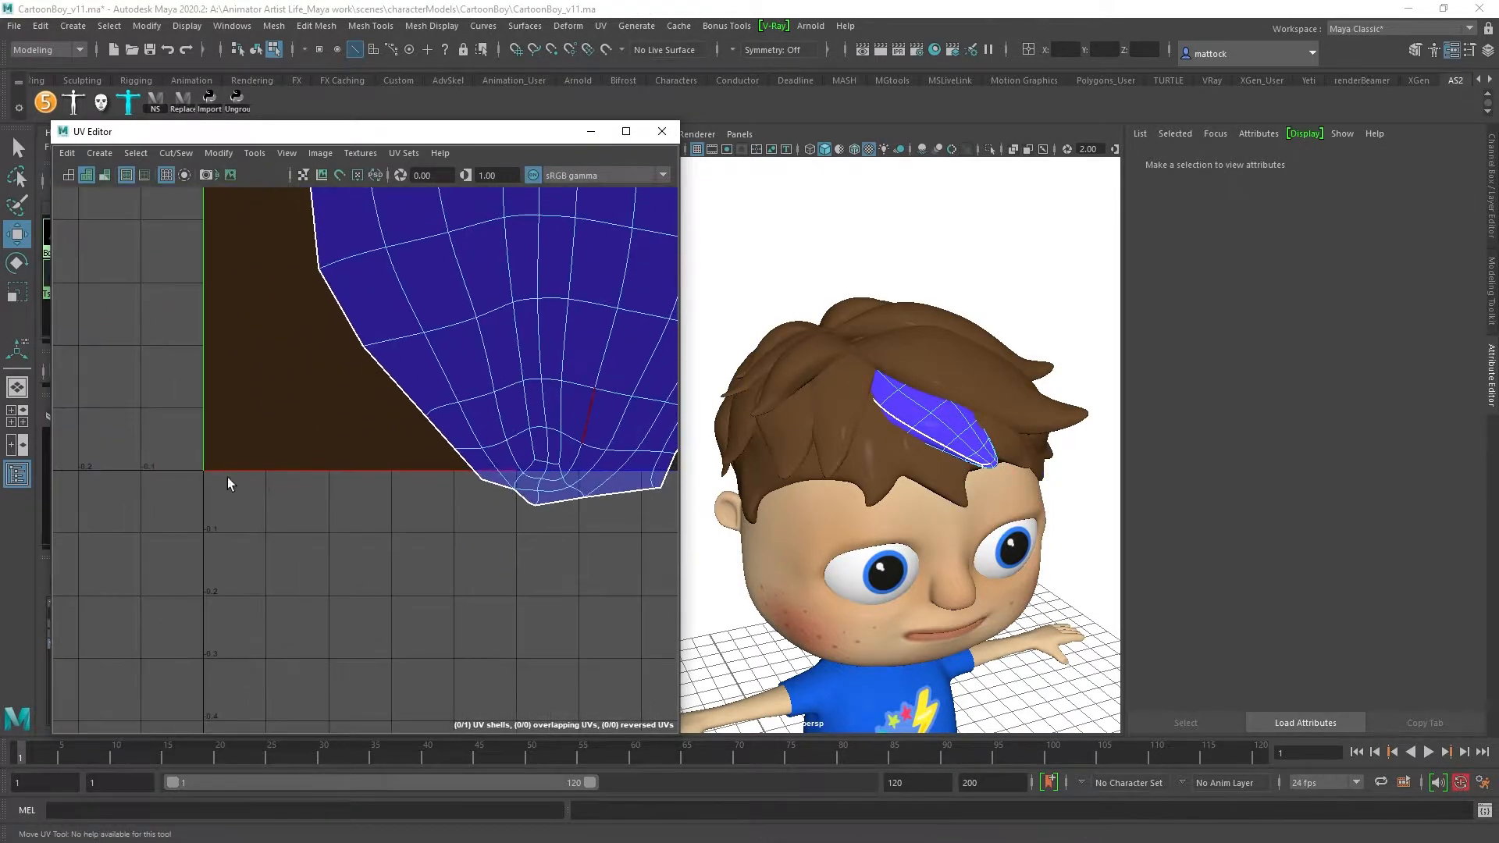
Step: Move-and-sew the open edges of the upper left notch to join the protruding flap to the main shell
alt+middle_drag(490, 385, 217, 595)
alt+right_drag(390, 442, 337, 447)
alt+middle_drag(337, 447, 532, 482)
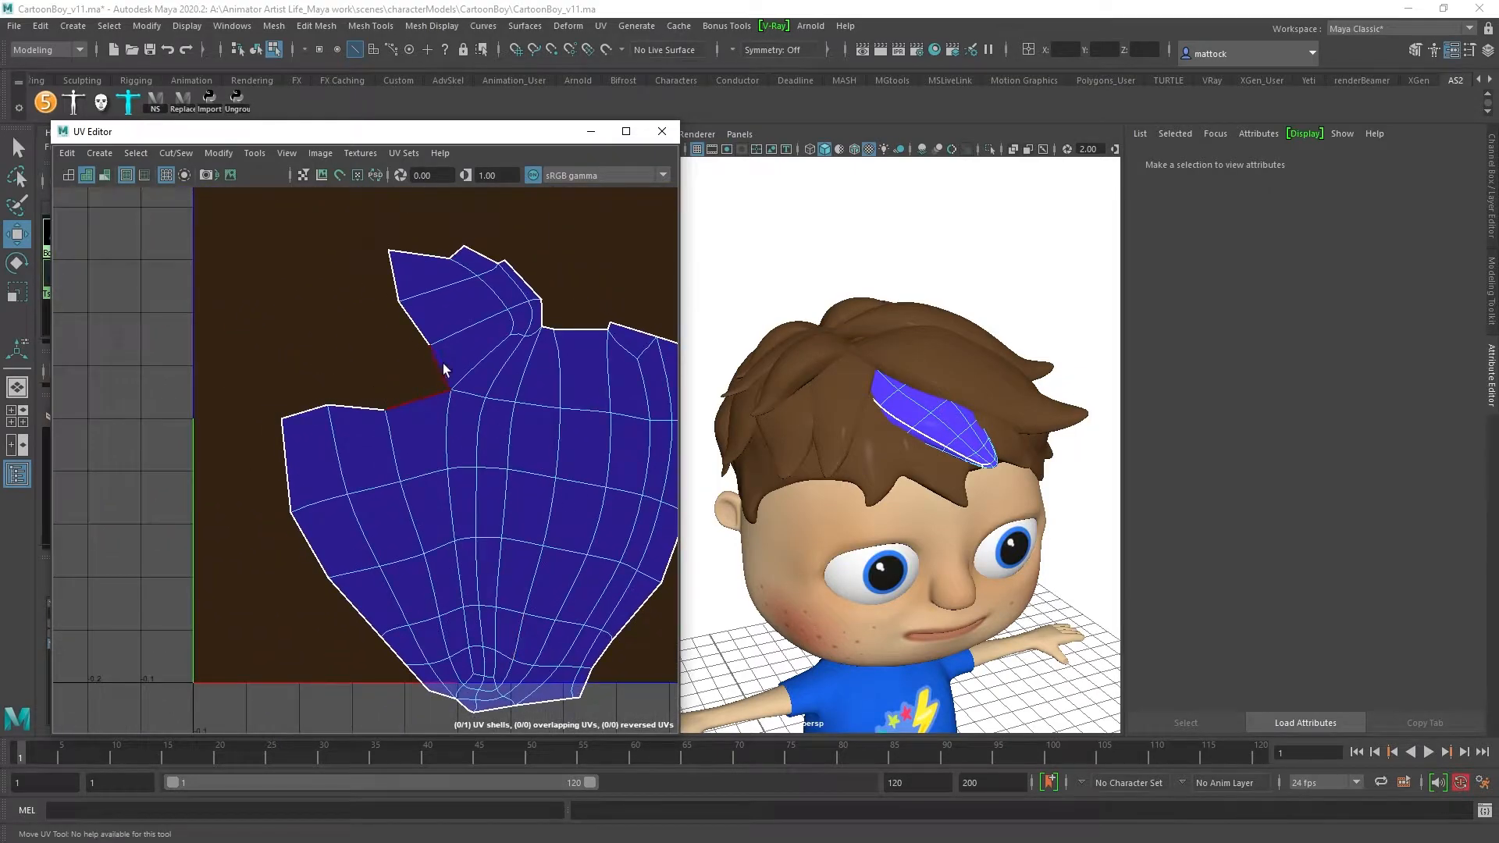
click(444, 369)
key(g)
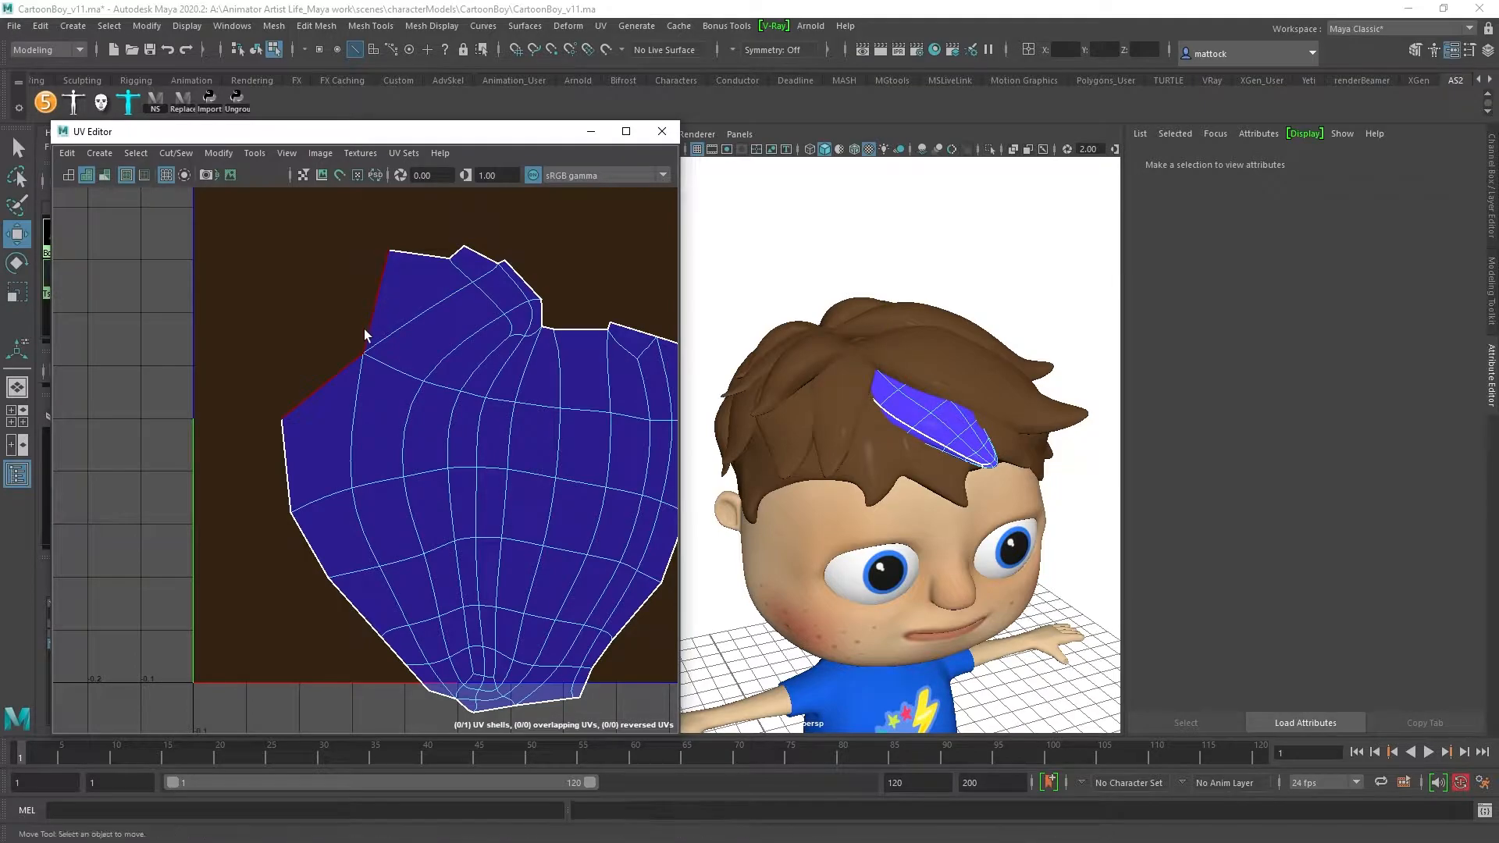
click(368, 316)
key(g)
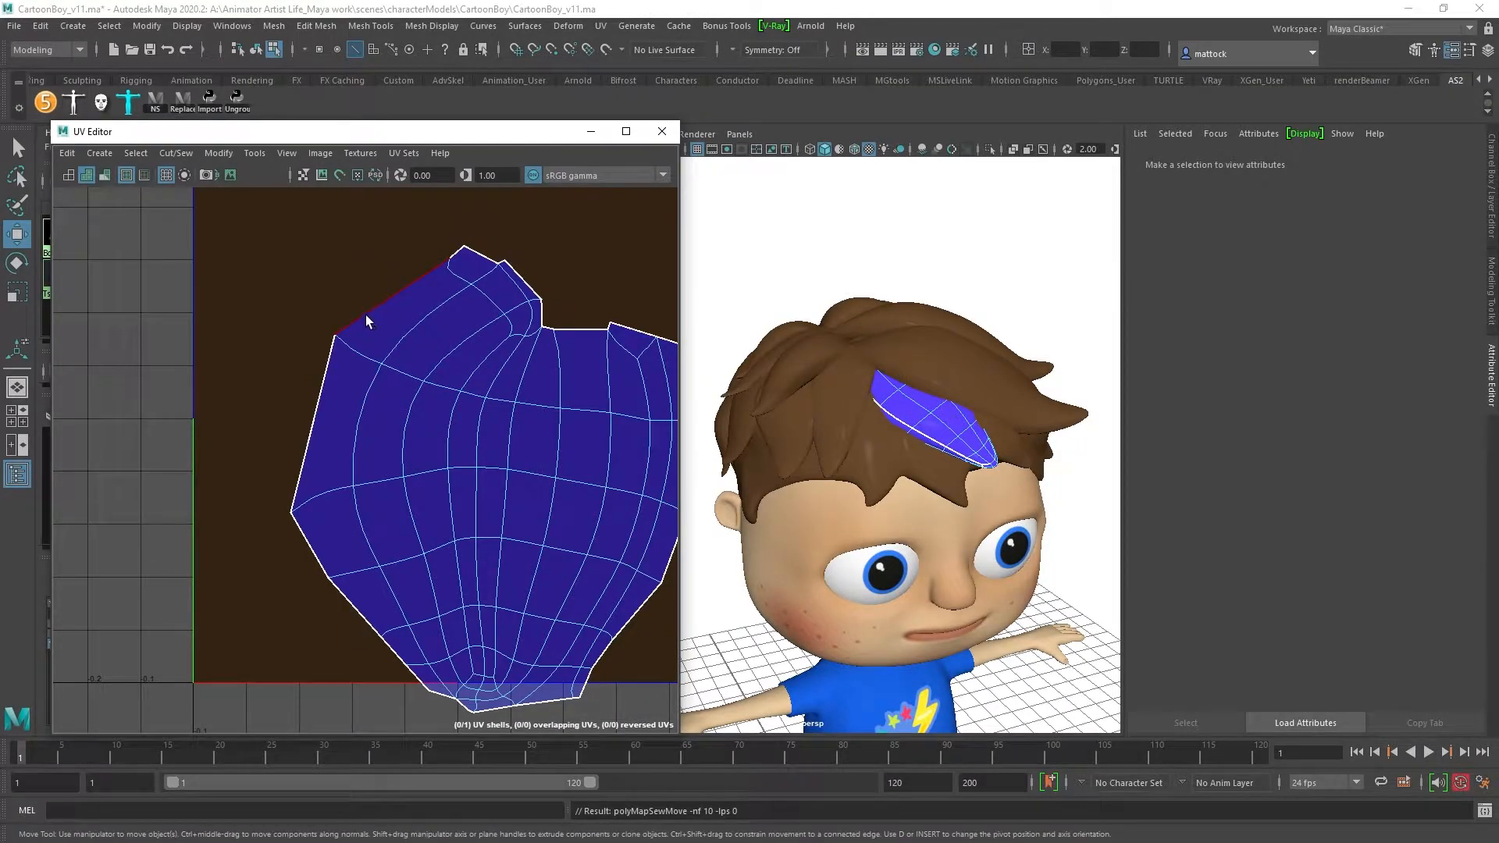
Step: Select all UVs of the sewn shell and move them up so the shell sits inside the UV square
alt+right_drag(545, 392, 257, 398)
alt+middle_drag(524, 366, 362, 405)
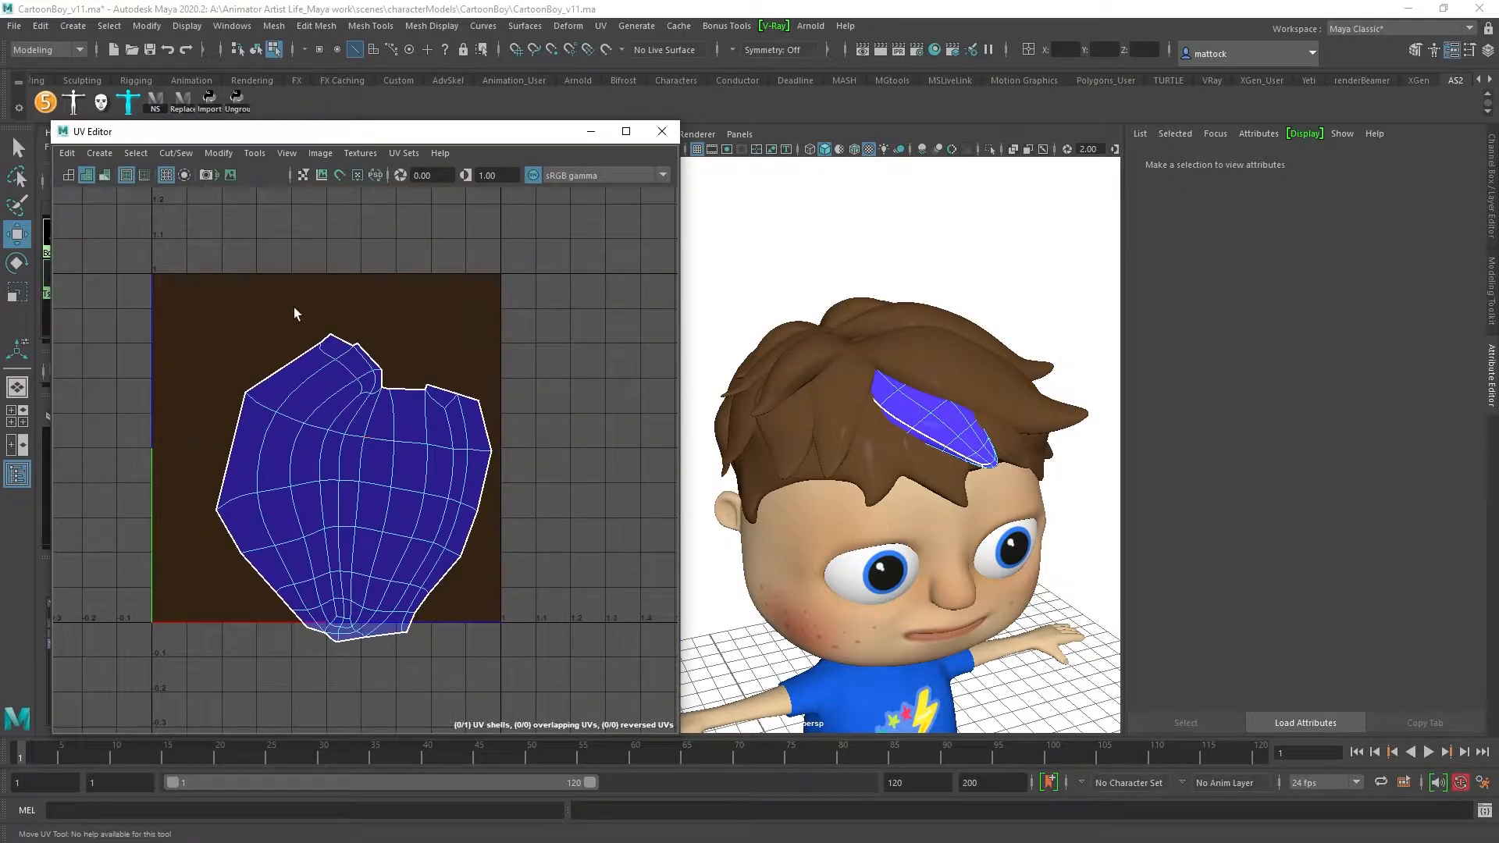
alt+middle_drag(321, 508, 452, 463)
right_drag(452, 463, 500, 449)
drag(270, 268, 602, 668)
drag(448, 472, 415, 426)
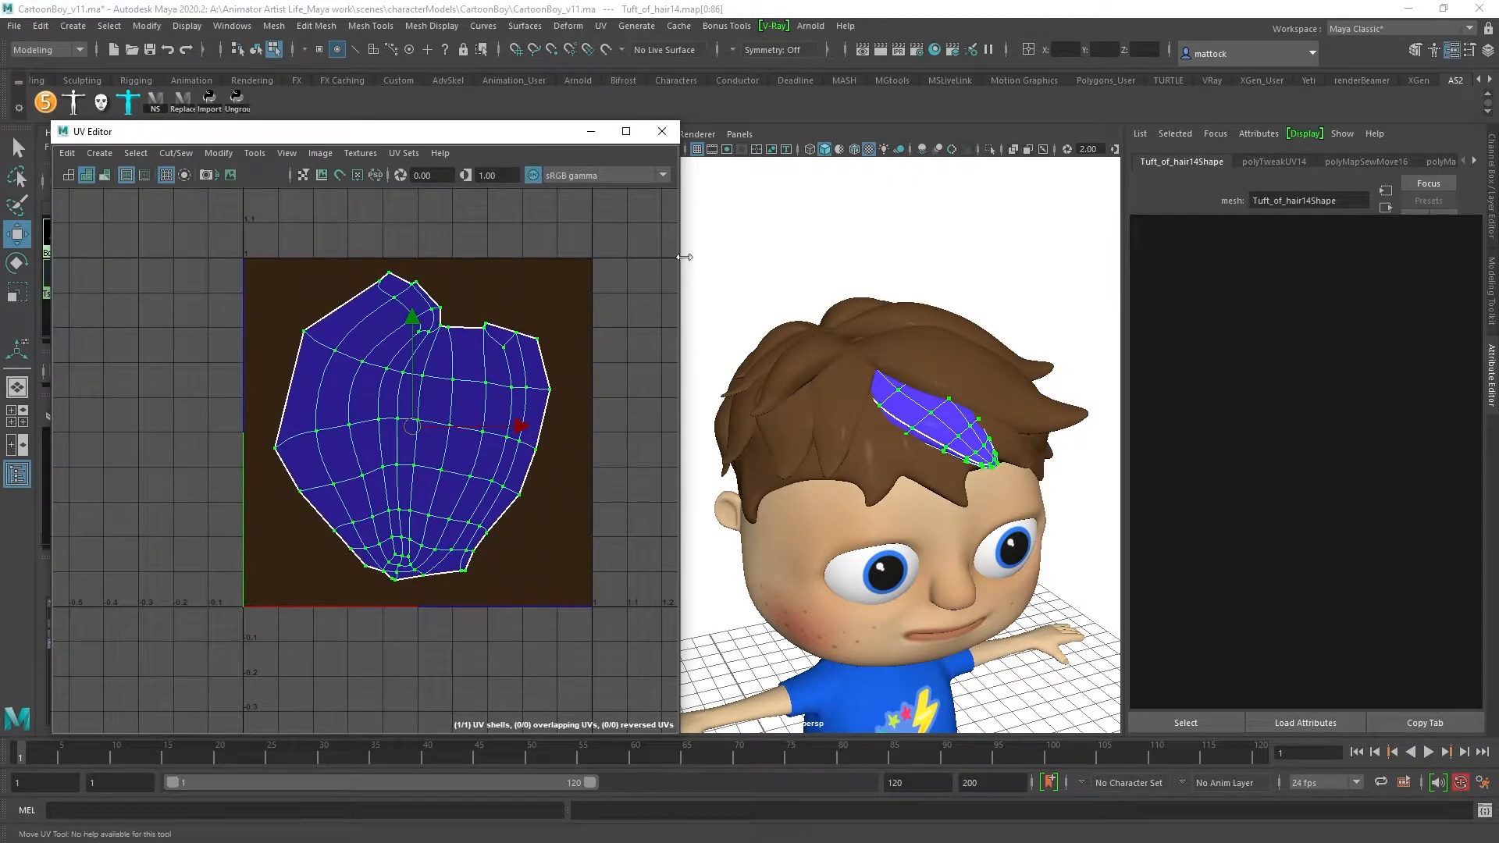
Step: Return to object selection, reselect Tuft_of_hair14 and shrink the UV Editor window to uncover the viewport and materials
right_drag(909, 414, 903, 312)
click(981, 278)
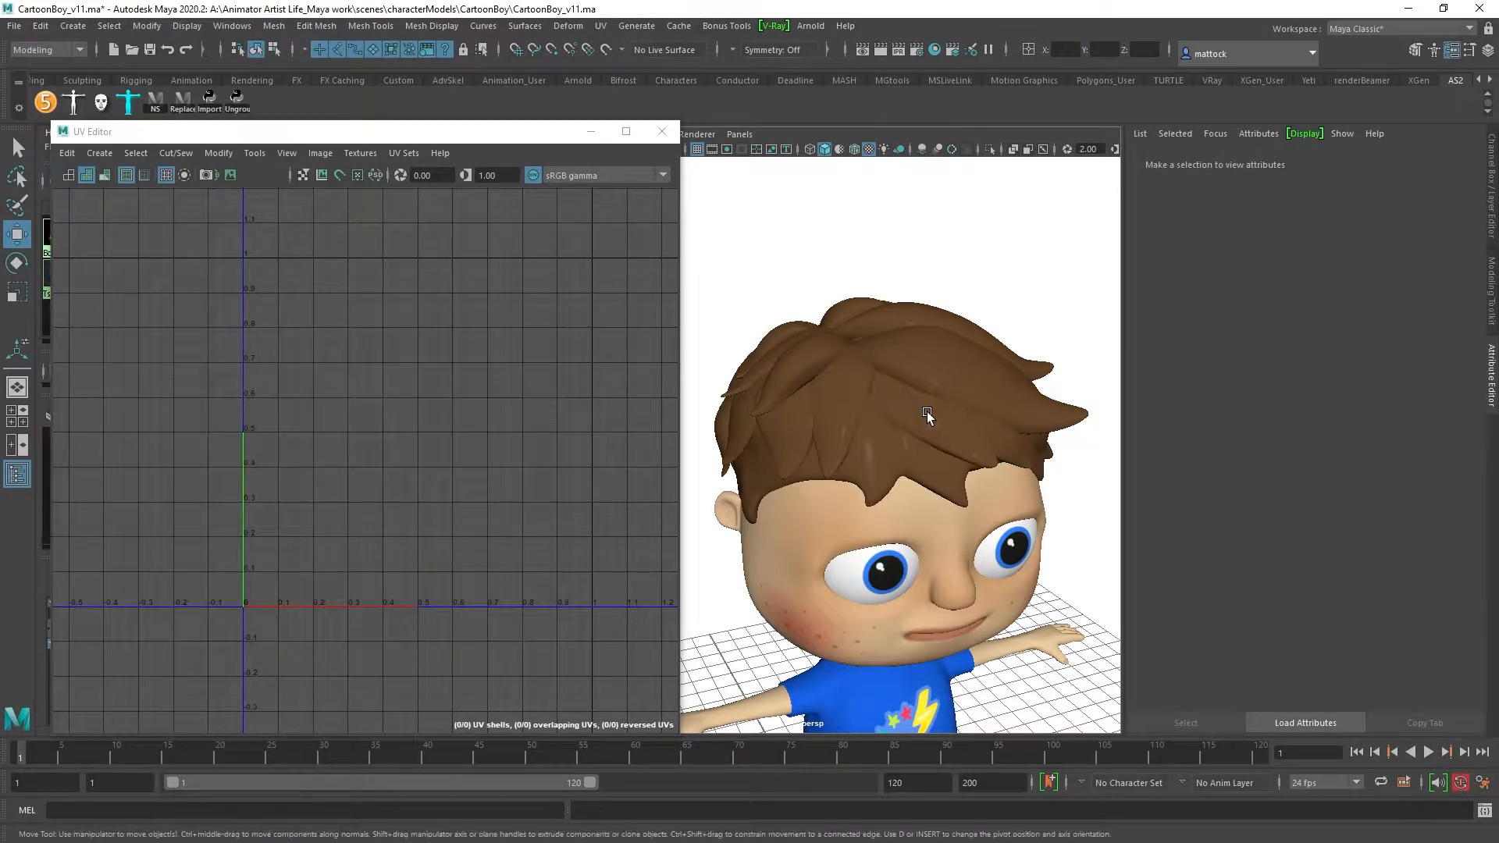
click(926, 409)
drag(47, 117, 249, 224)
alt+middle_drag(435, 379, 399, 394)
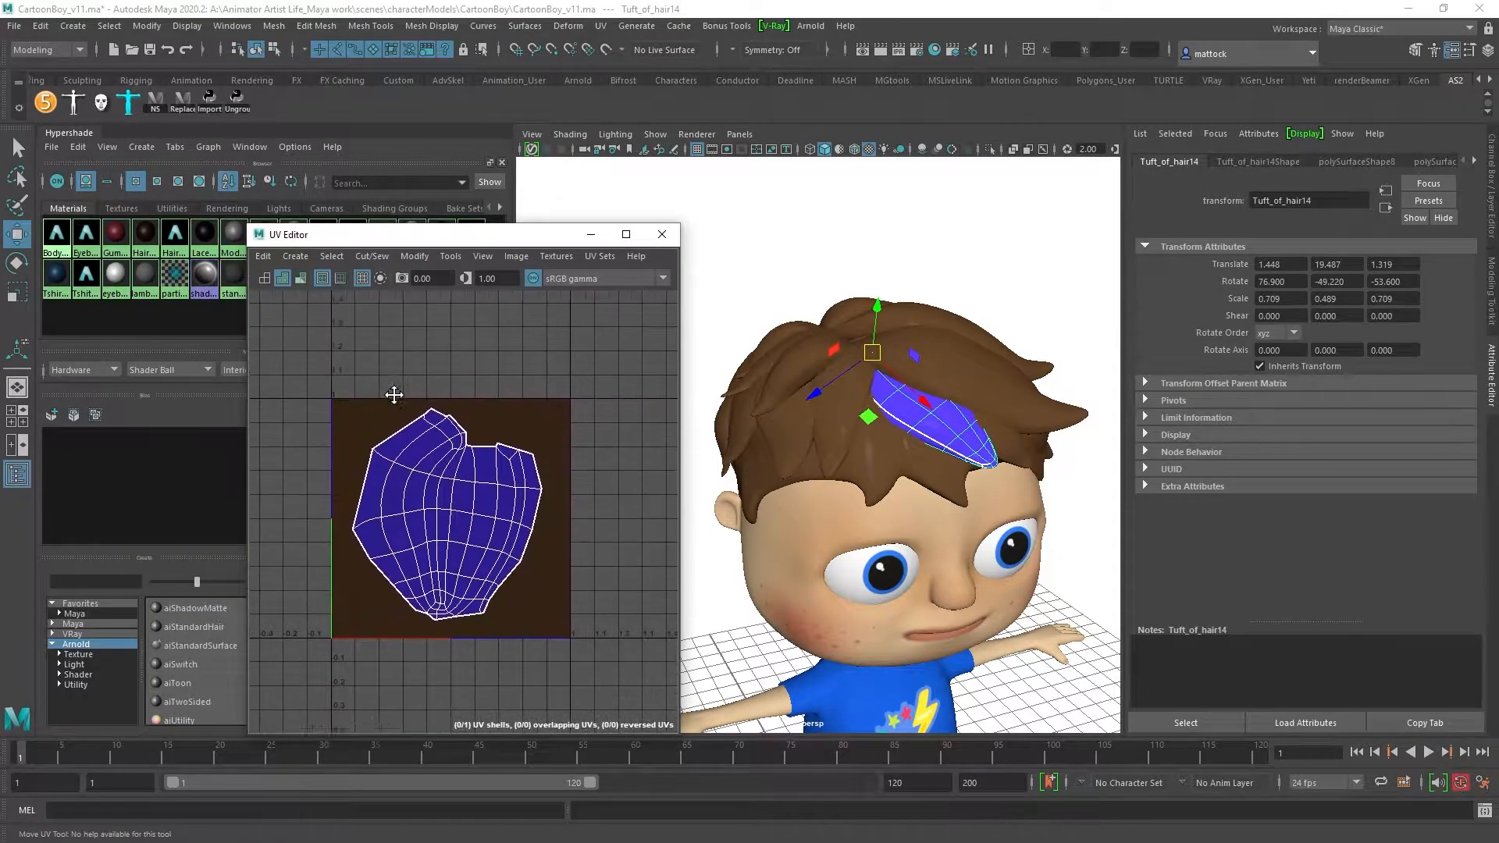
scroll(441, 381, up, 3)
alt+middle_drag(497, 410, 496, 332)
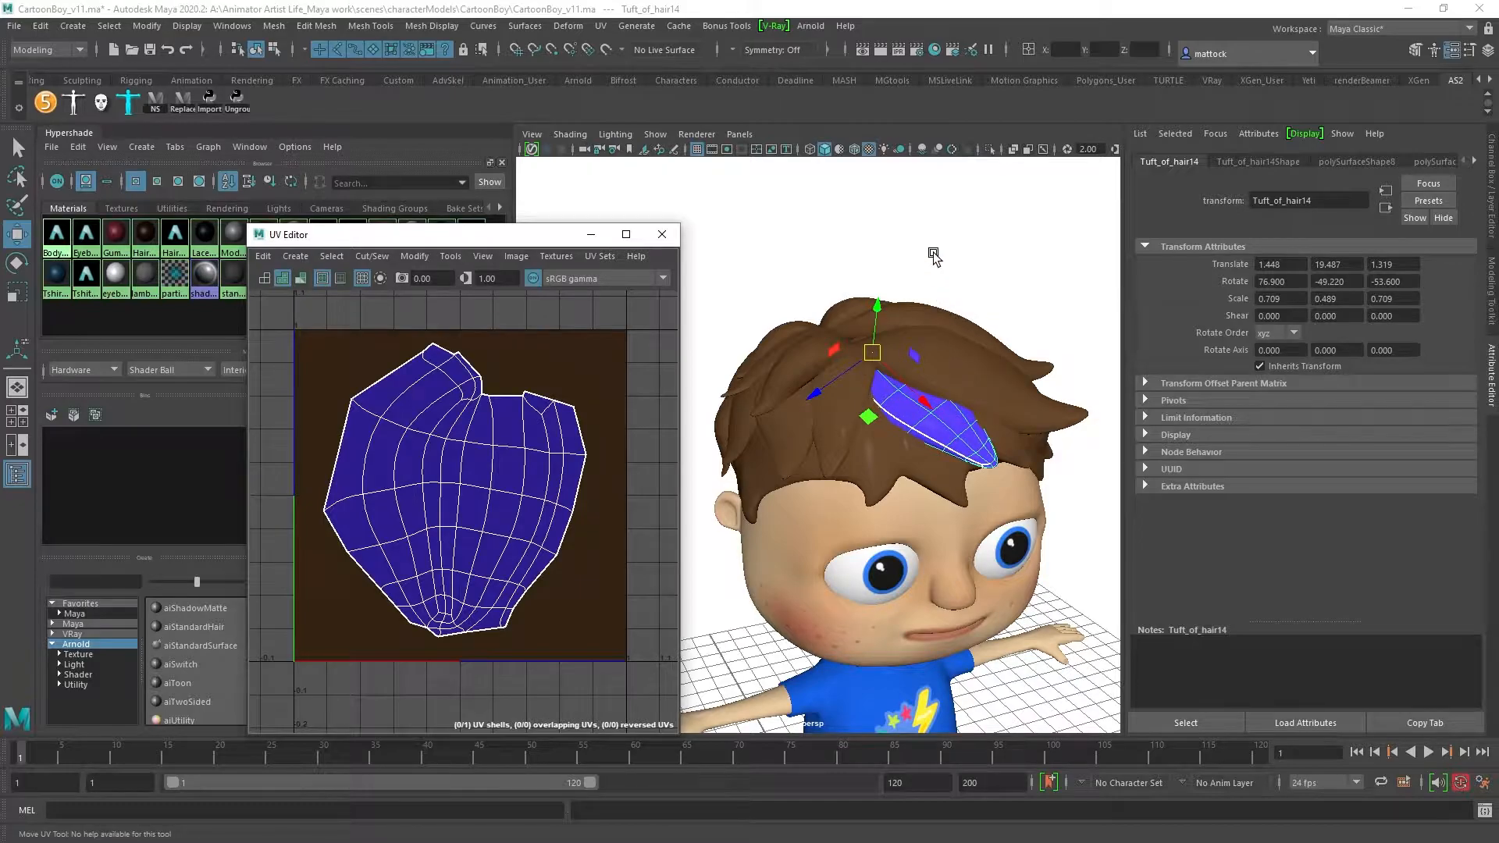
Step: Compare the UV layout of the larger tuft Tuft_of_hair1 with that of the unwrapped tuft Tuft_of_hair14
alt+drag(845, 458, 859, 435)
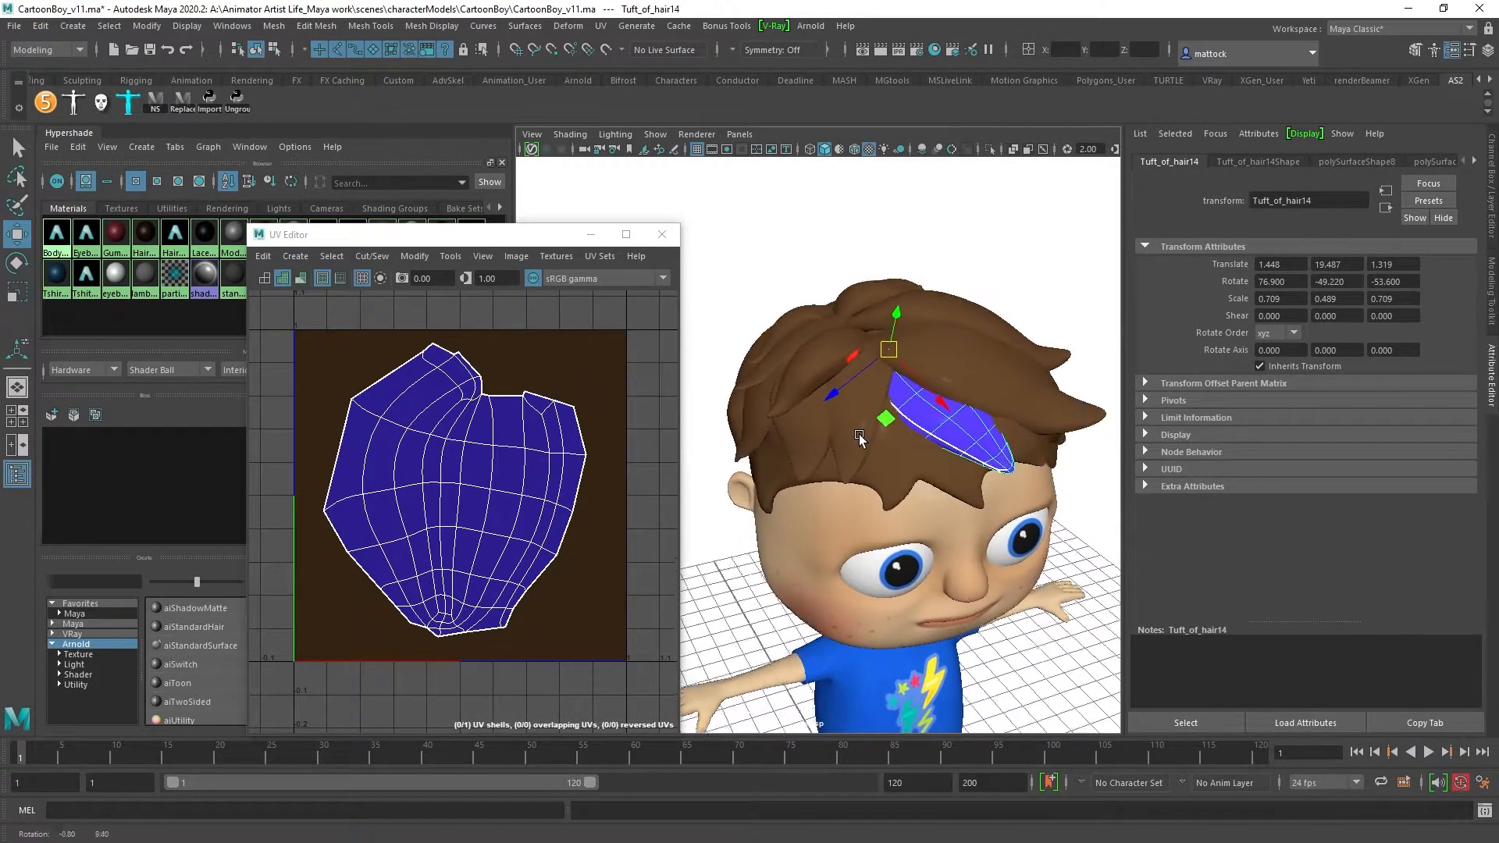
click(984, 374)
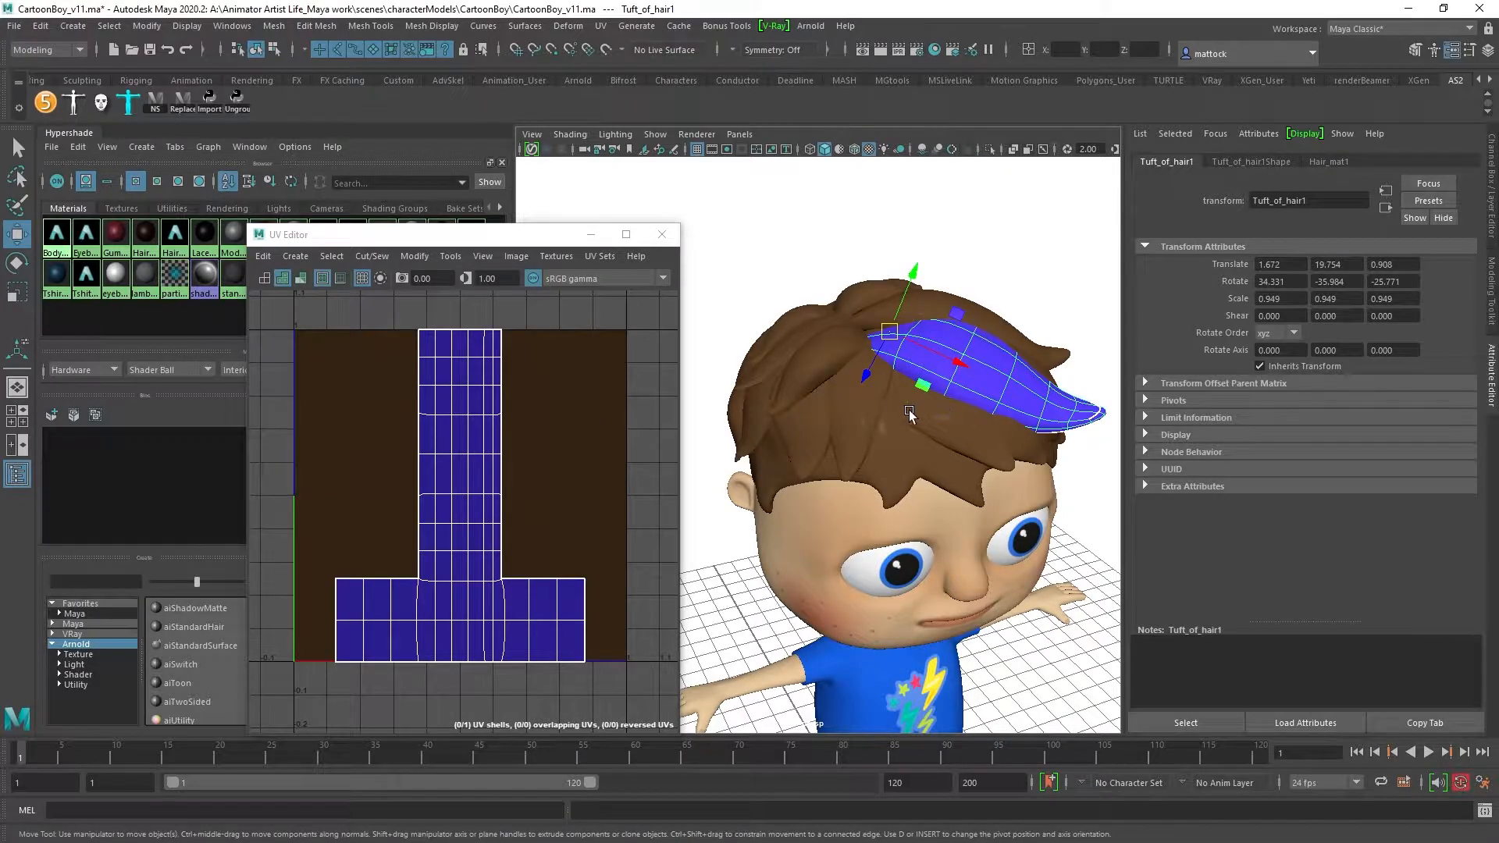
click(947, 420)
alt+drag(982, 316, 971, 331)
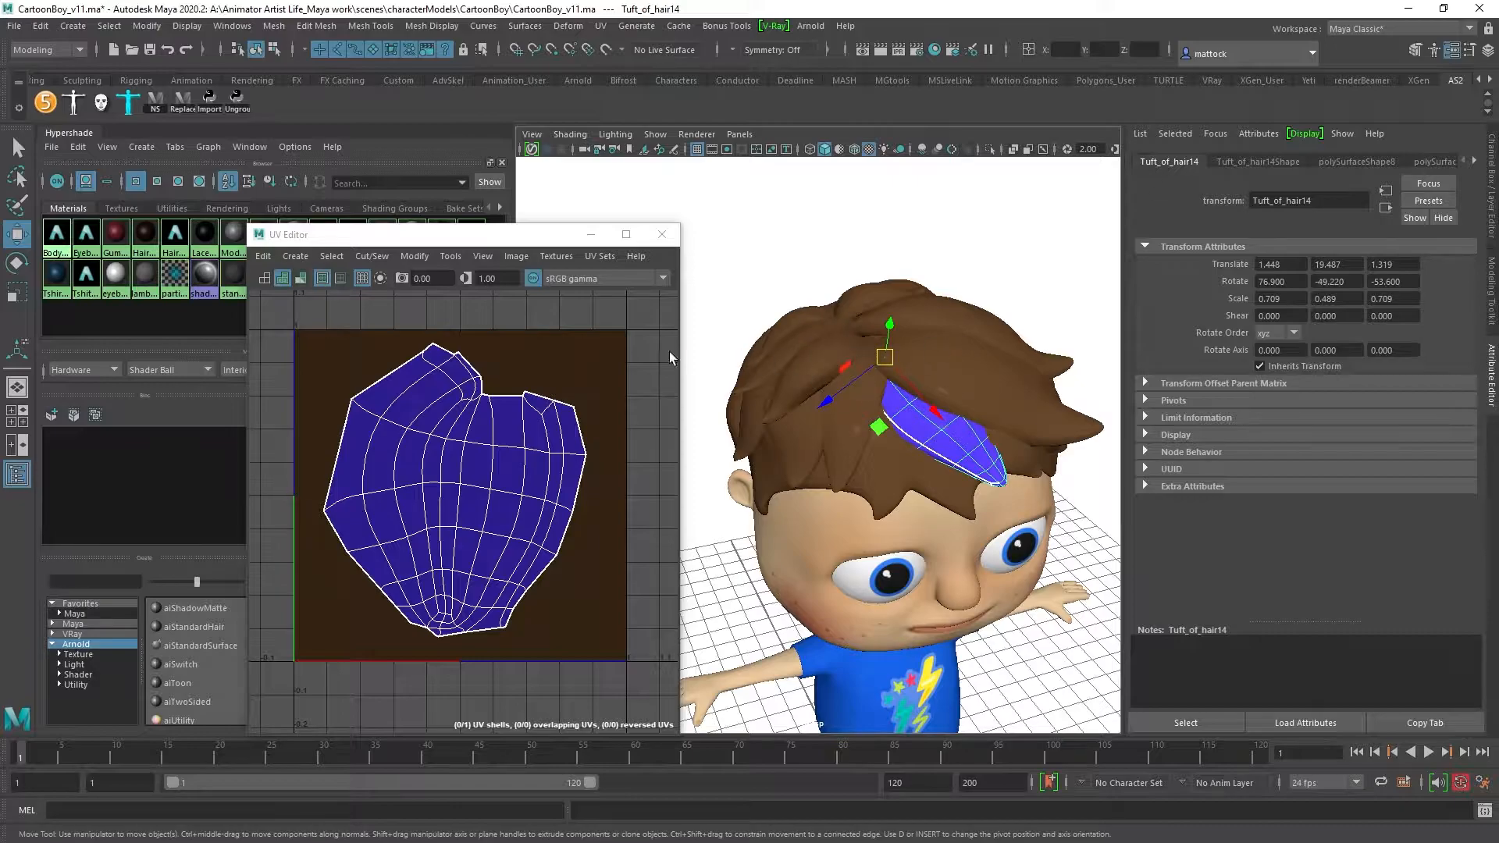
alt+drag(888, 422, 806, 462)
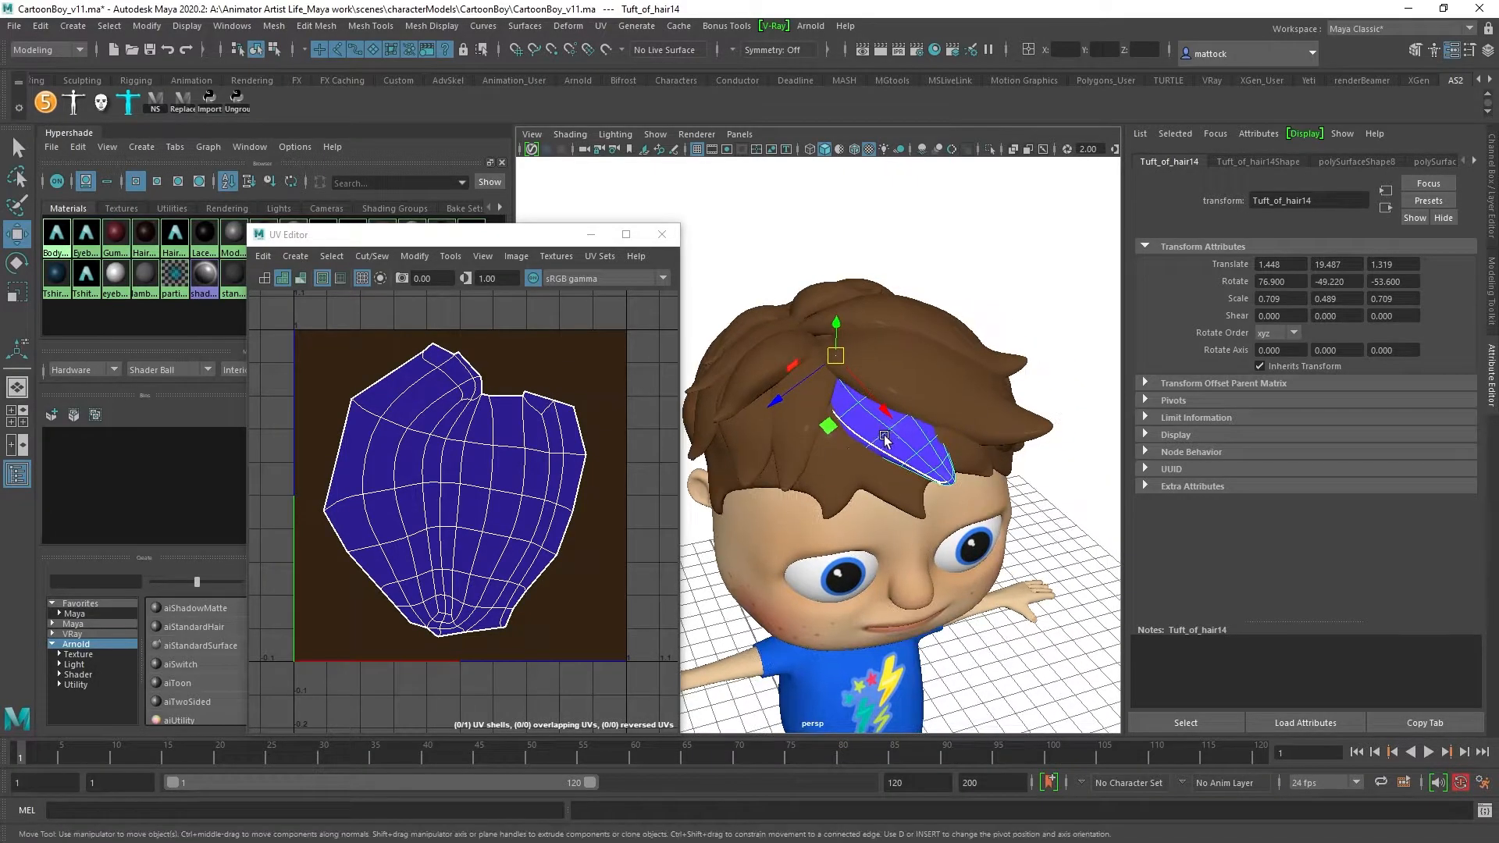
key(Delete)
key(ctrl+z)
Step: Transfer all UV sets from Tuft_of_hair14 to Tuft_of_hair1 using Transfer Attributes with topology sample space, and check the target tuft's UVs
shift+click(937, 386)
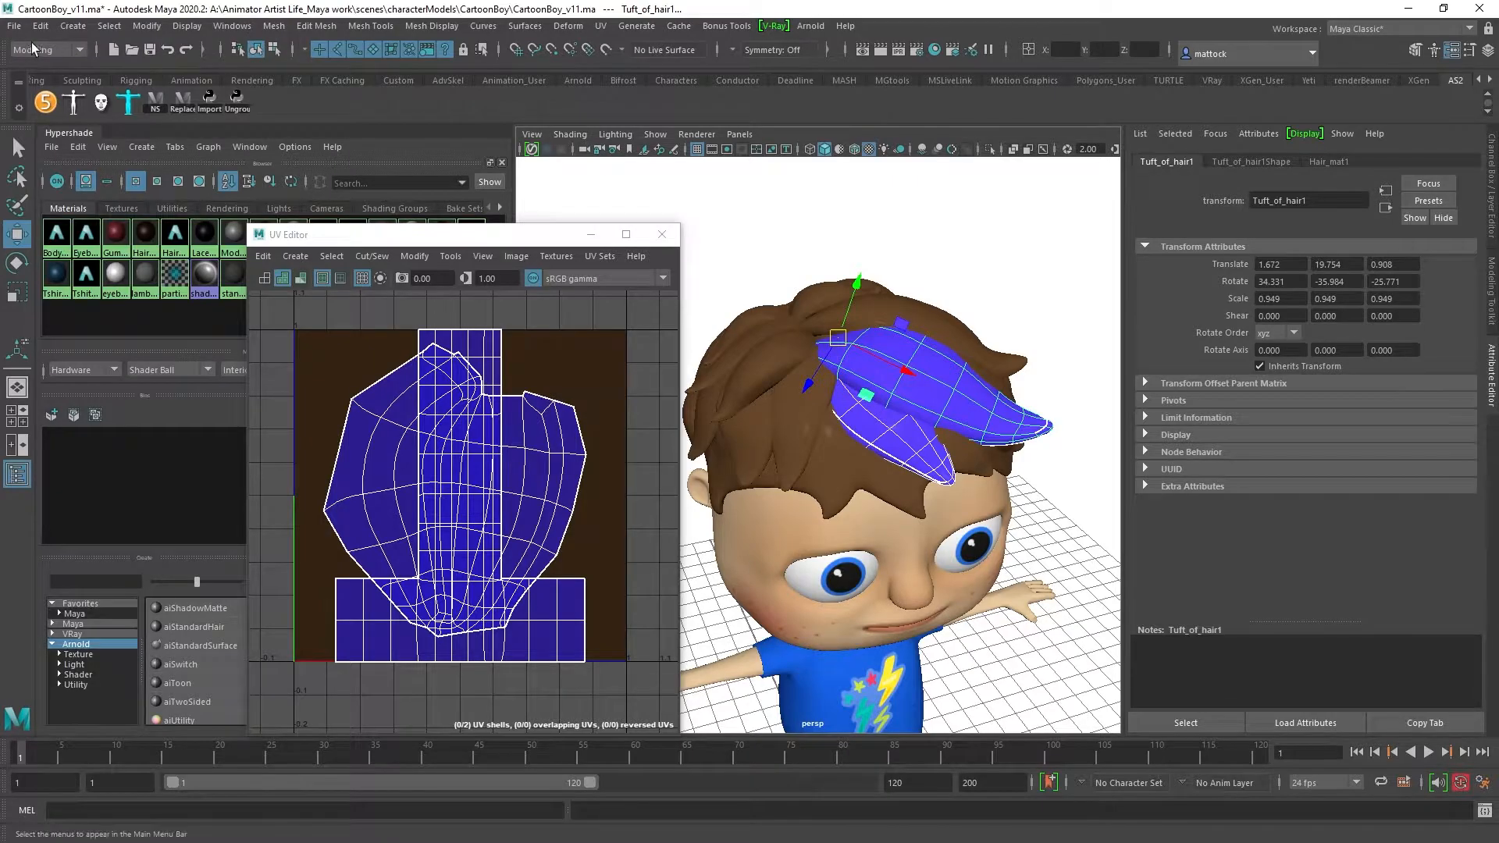
click(271, 27)
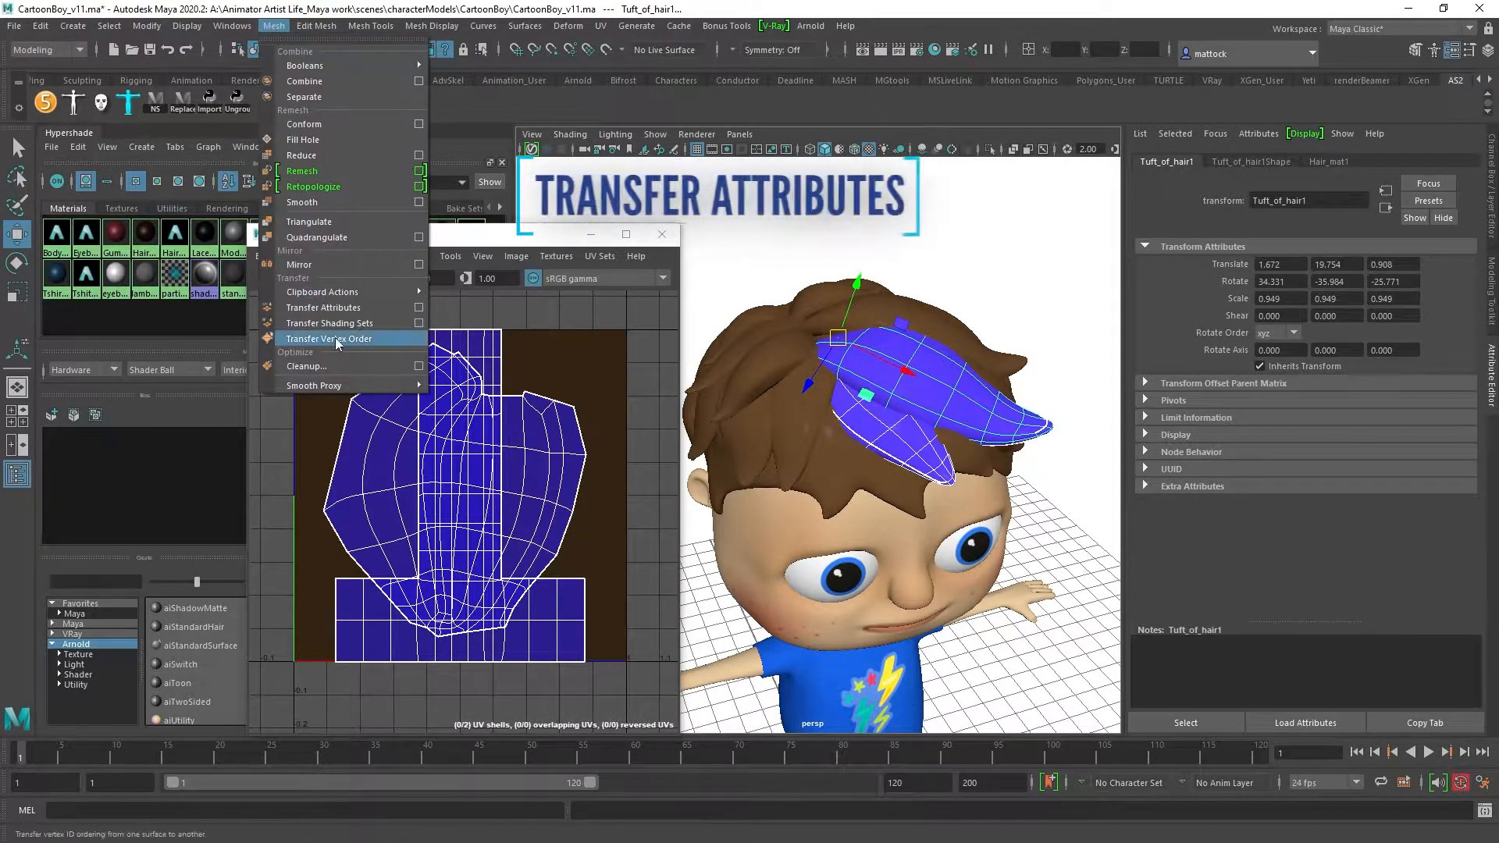
mouse_move(352, 308)
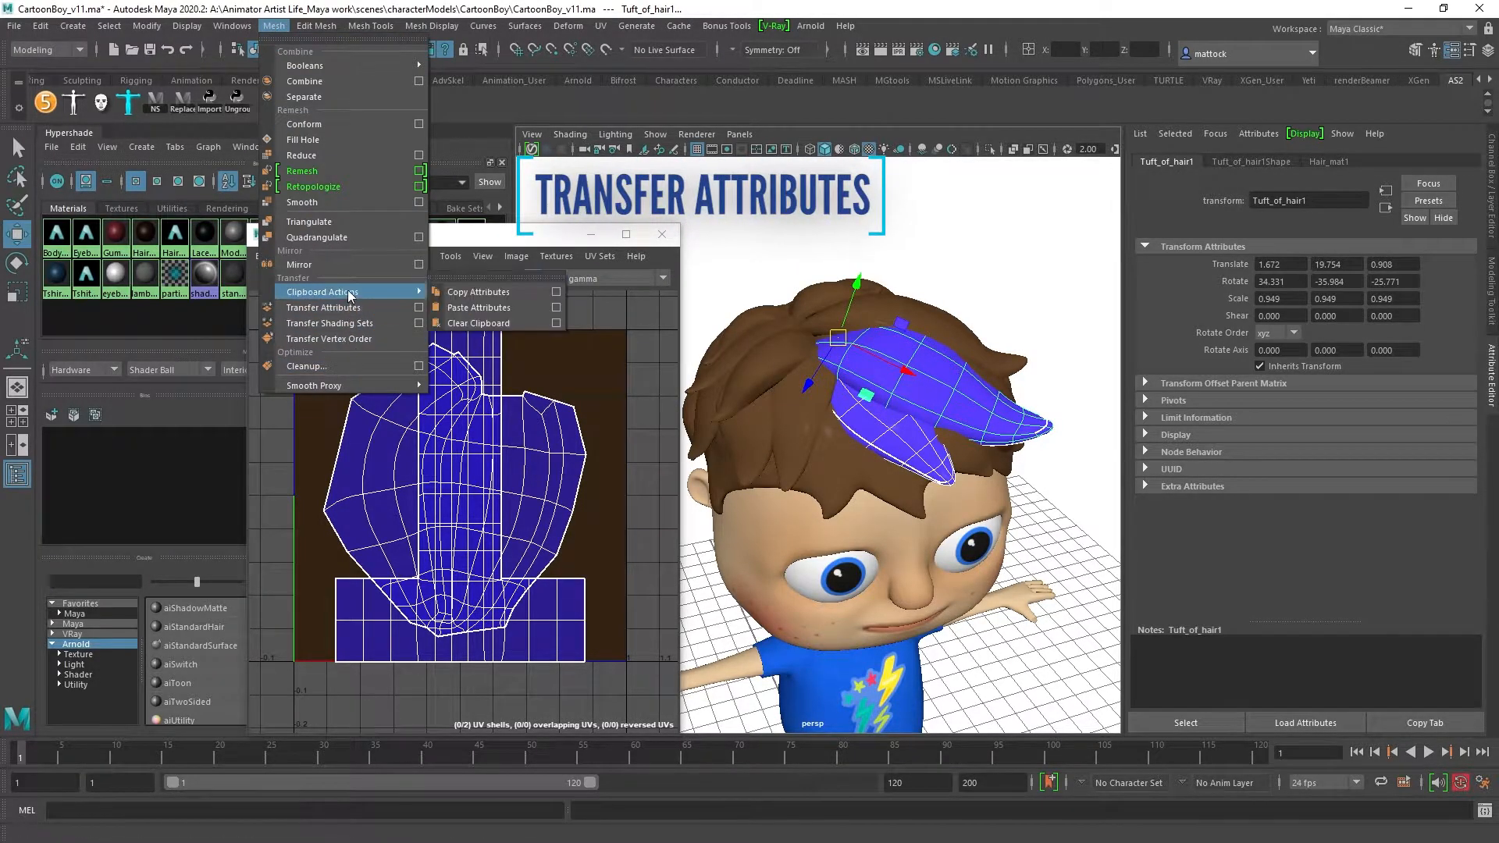
click(419, 308)
drag(553, 79, 675, 49)
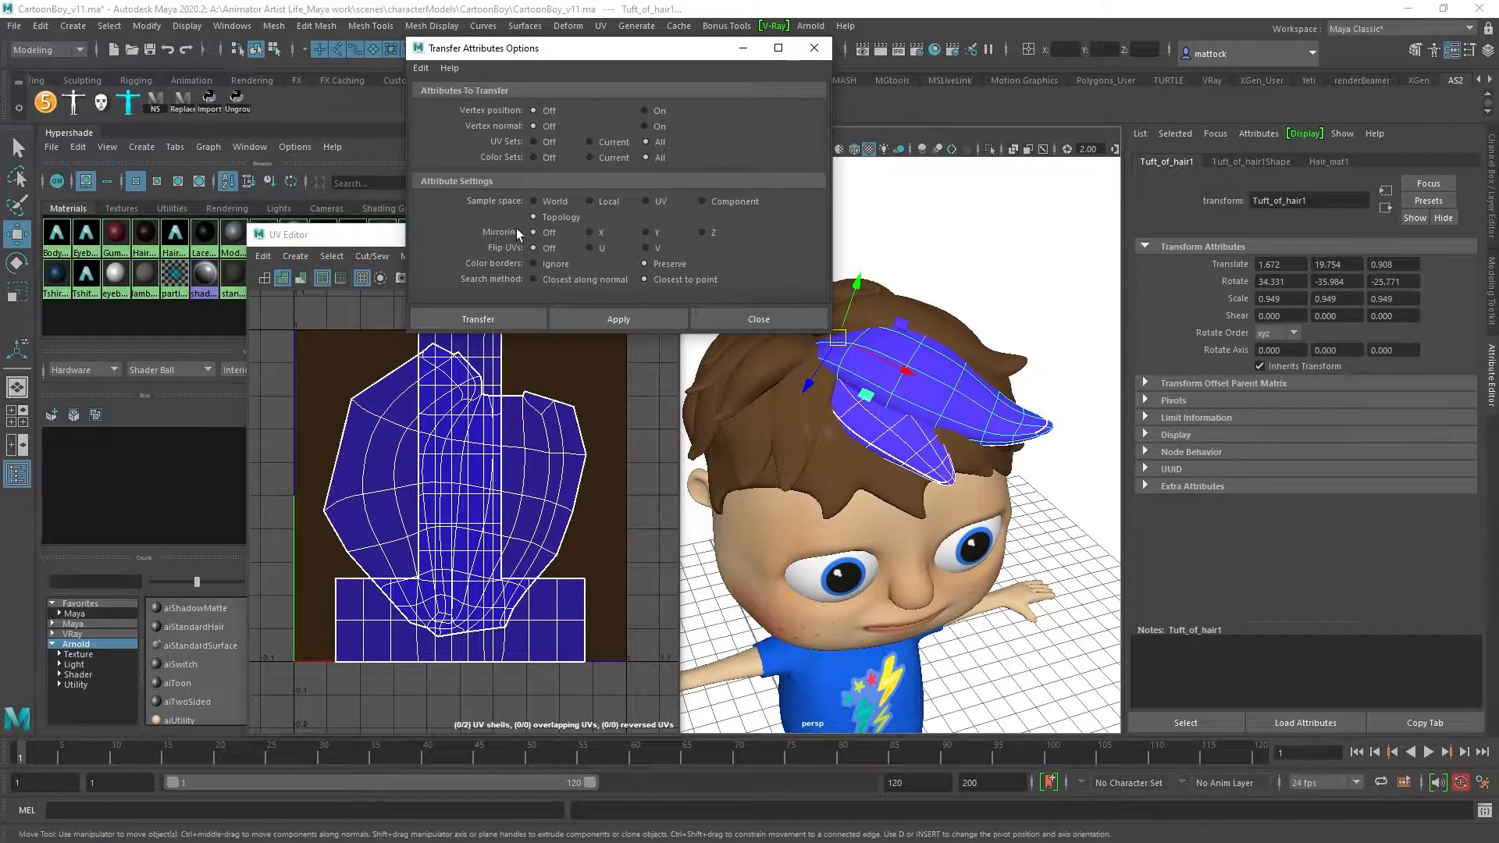
click(614, 321)
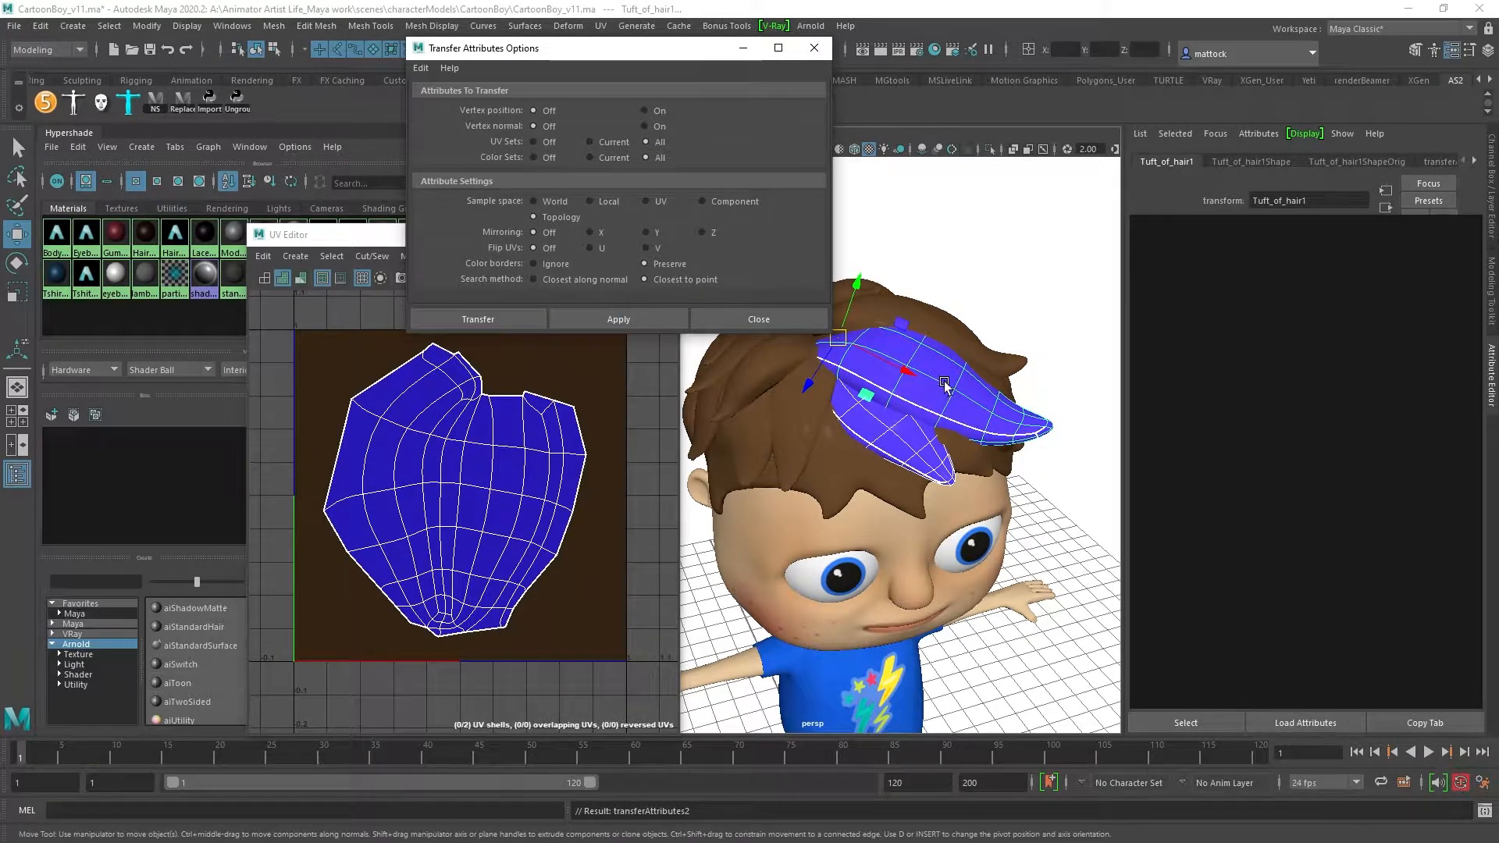
click(912, 392)
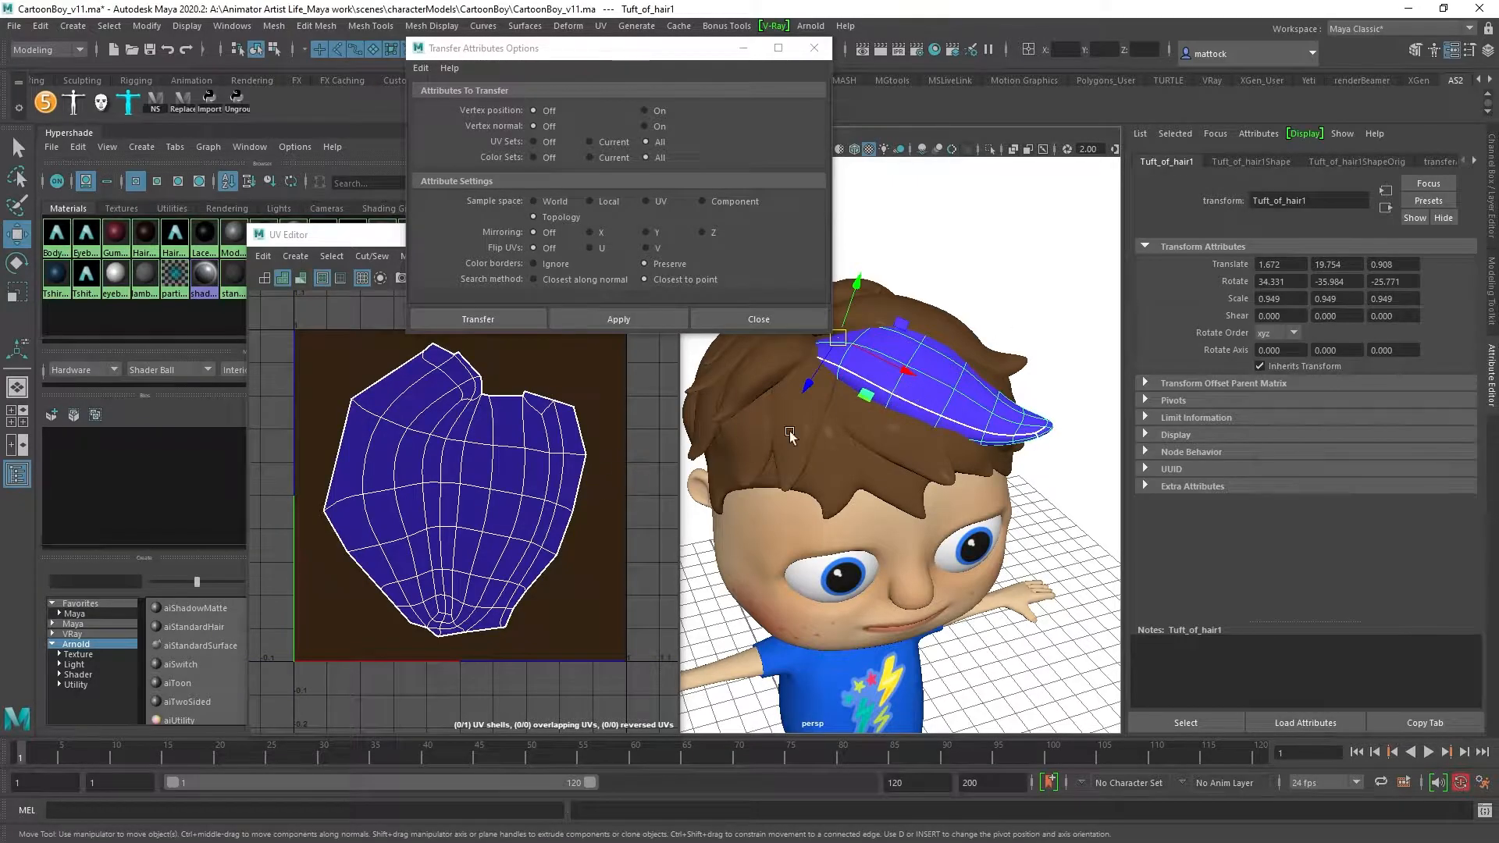
Step: Transfer the UVs from Tuft_of_hair14 to the neighbouring front tuft Tuft_of_hair15 by repeating the last Transfer Attributes
click(893, 434)
alt+right_drag(1057, 368, 1000, 392)
alt+drag(1000, 391, 990, 420)
alt+right_drag(742, 442, 788, 422)
alt+drag(1017, 356, 999, 380)
click(1020, 357)
click(878, 492)
drag(878, 494, 884, 487)
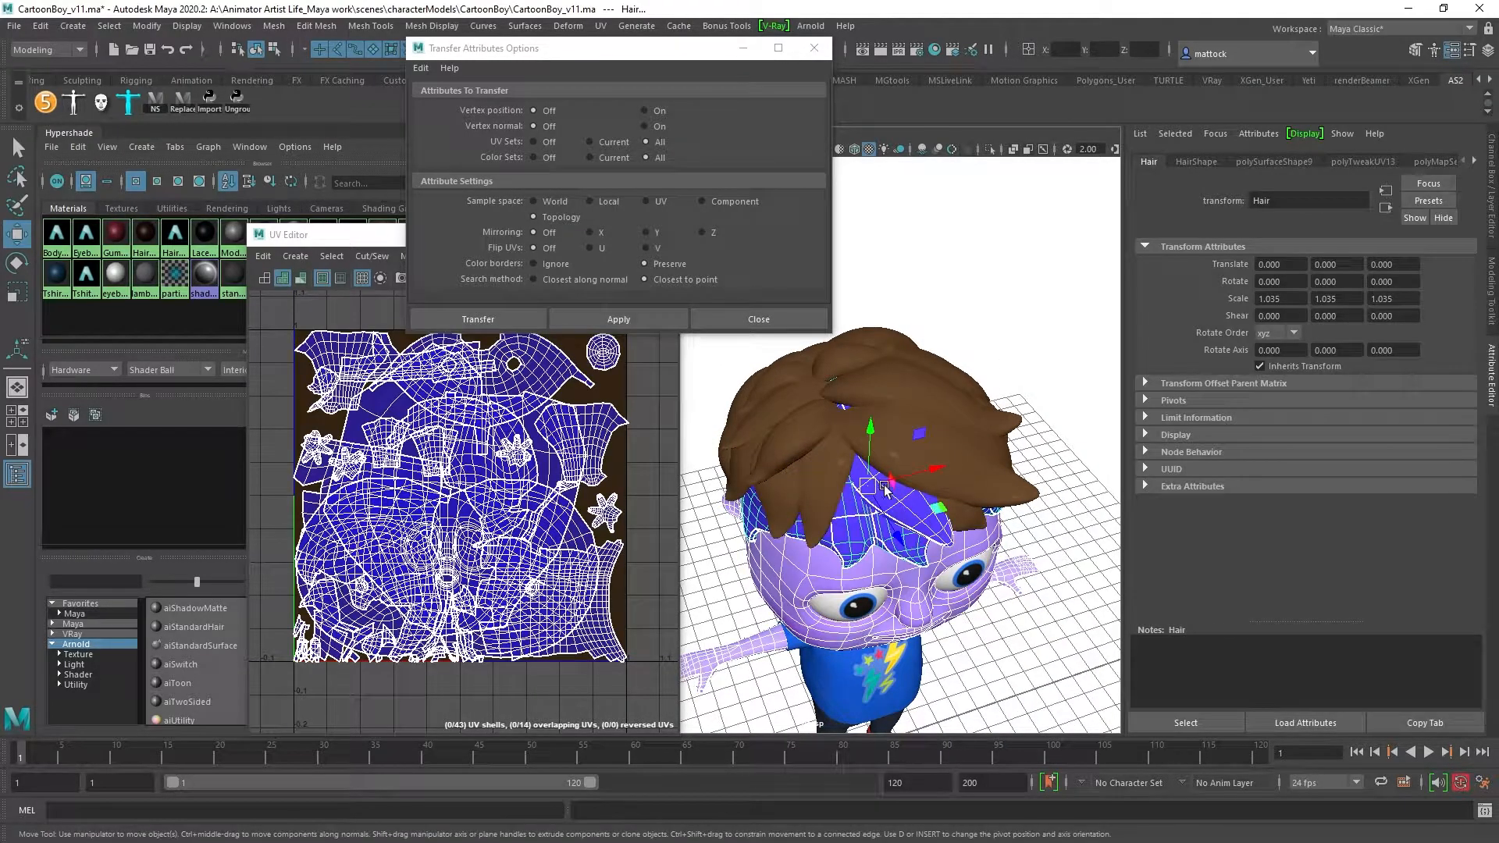
click(1015, 341)
click(878, 485)
shift+click(807, 487)
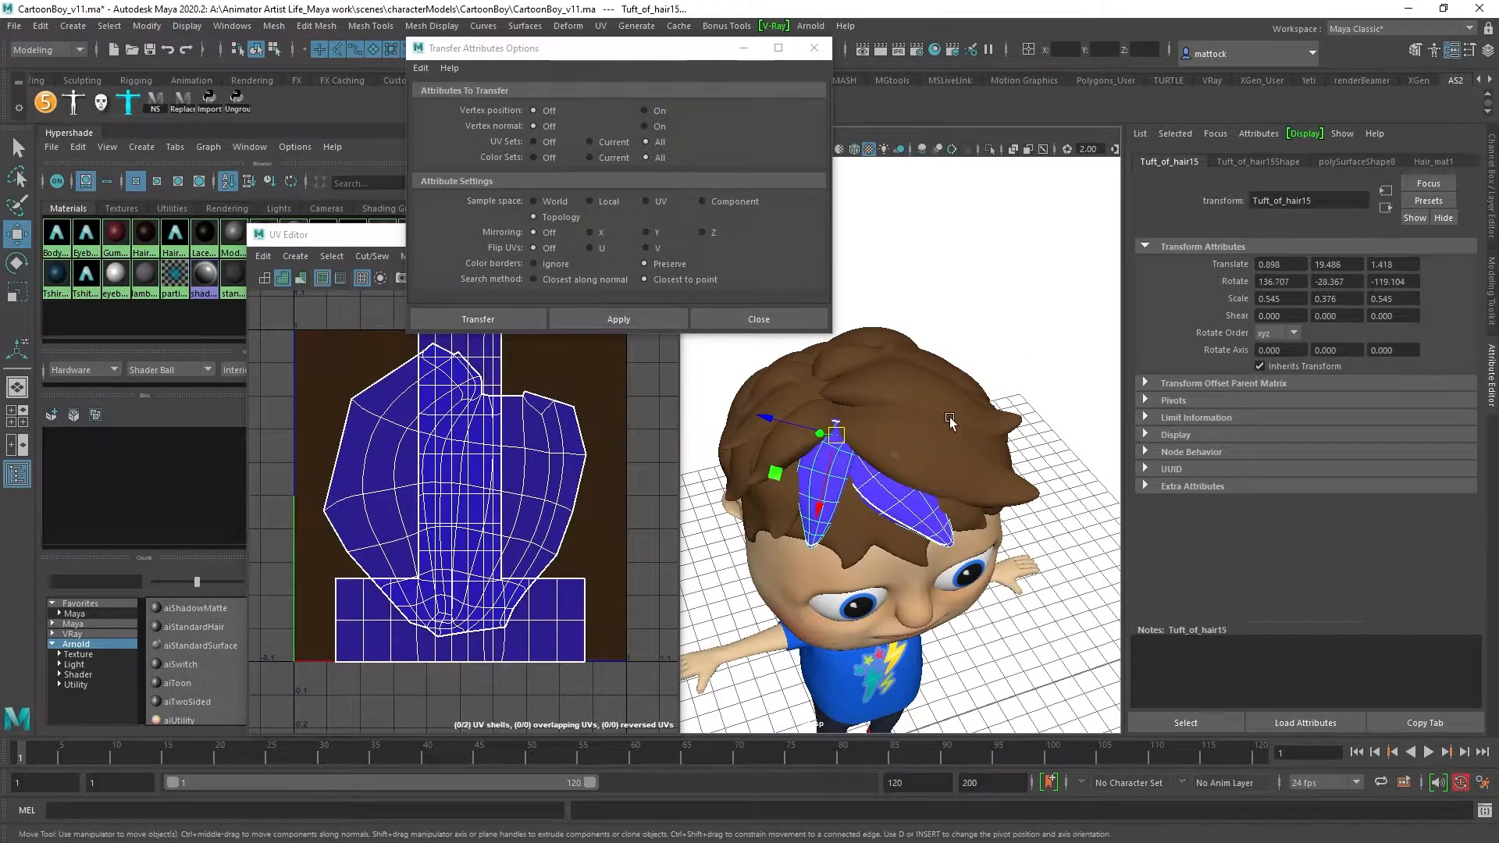
key(g)
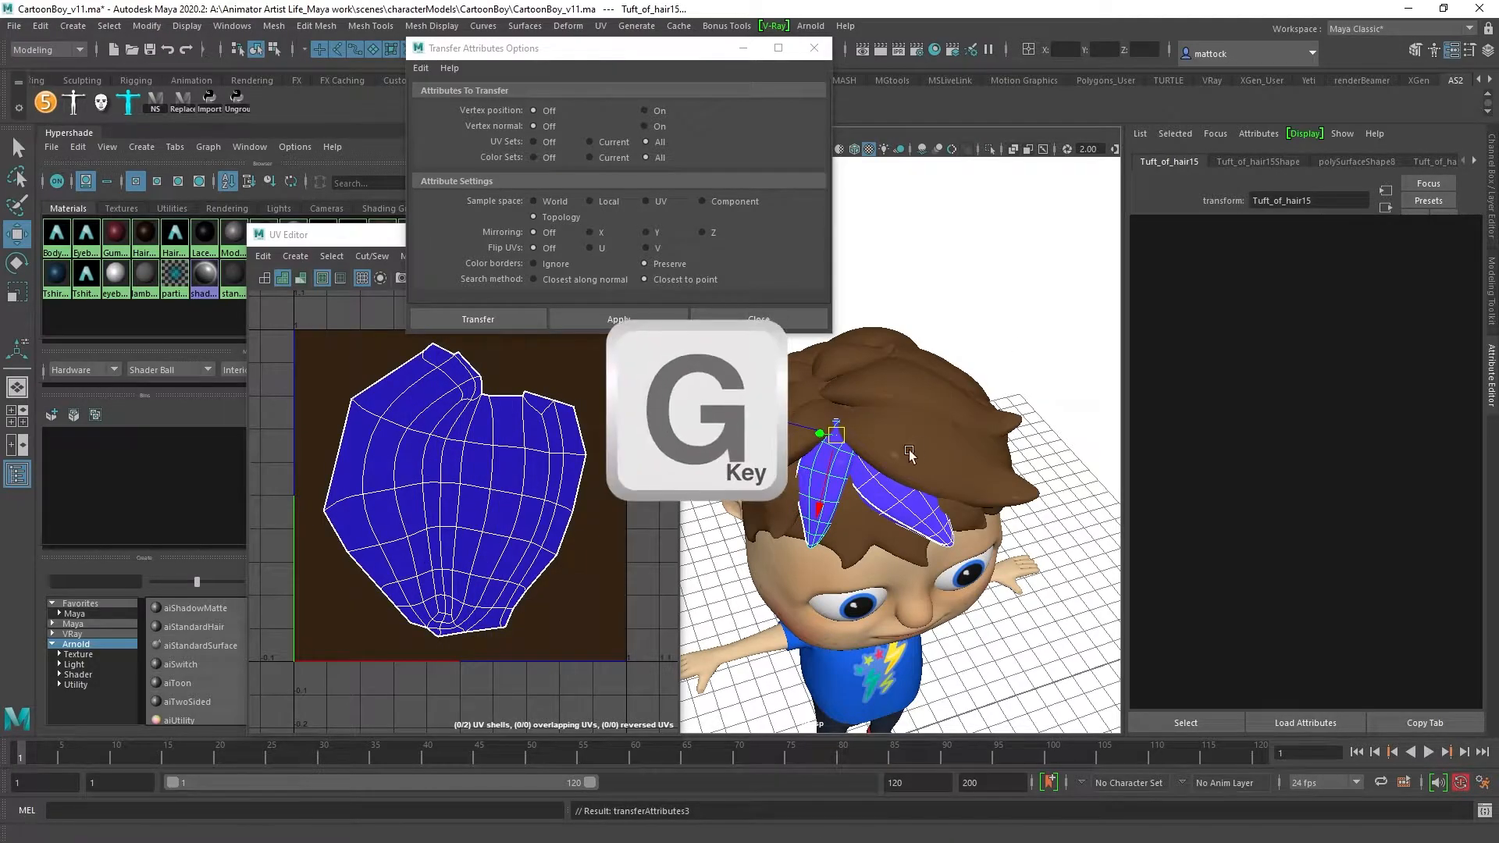
Step: Repeat the UV transfer from Tuft_of_hair14 to Tuft_of_hair6 and separately to Tuft_of_hair16 on the front of the hair
alt+middle_drag(813, 413, 857, 417)
click(1002, 336)
click(916, 479)
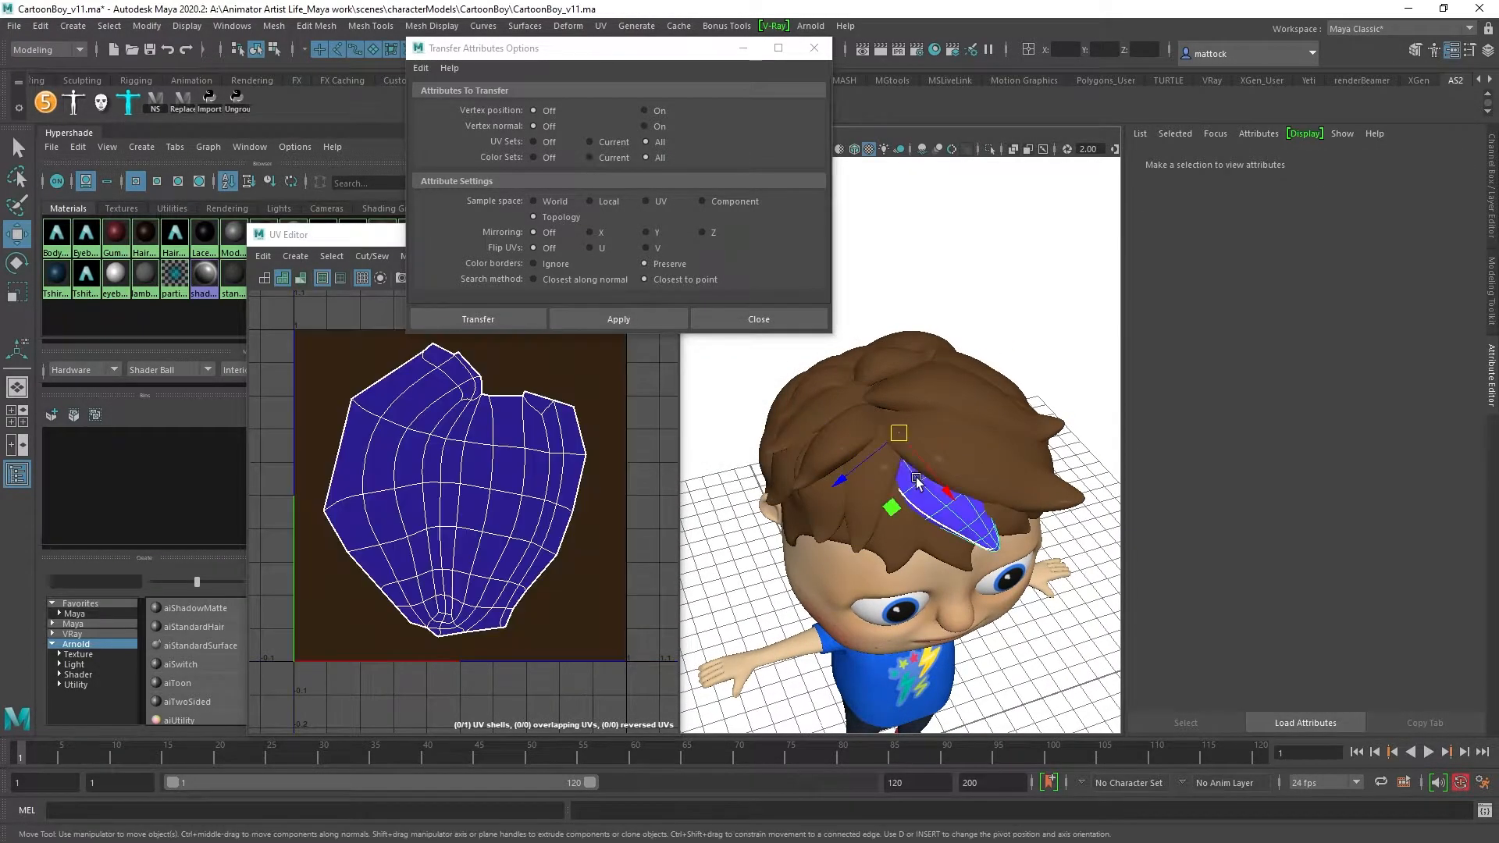
shift+click(843, 438)
key(g)
click(1039, 359)
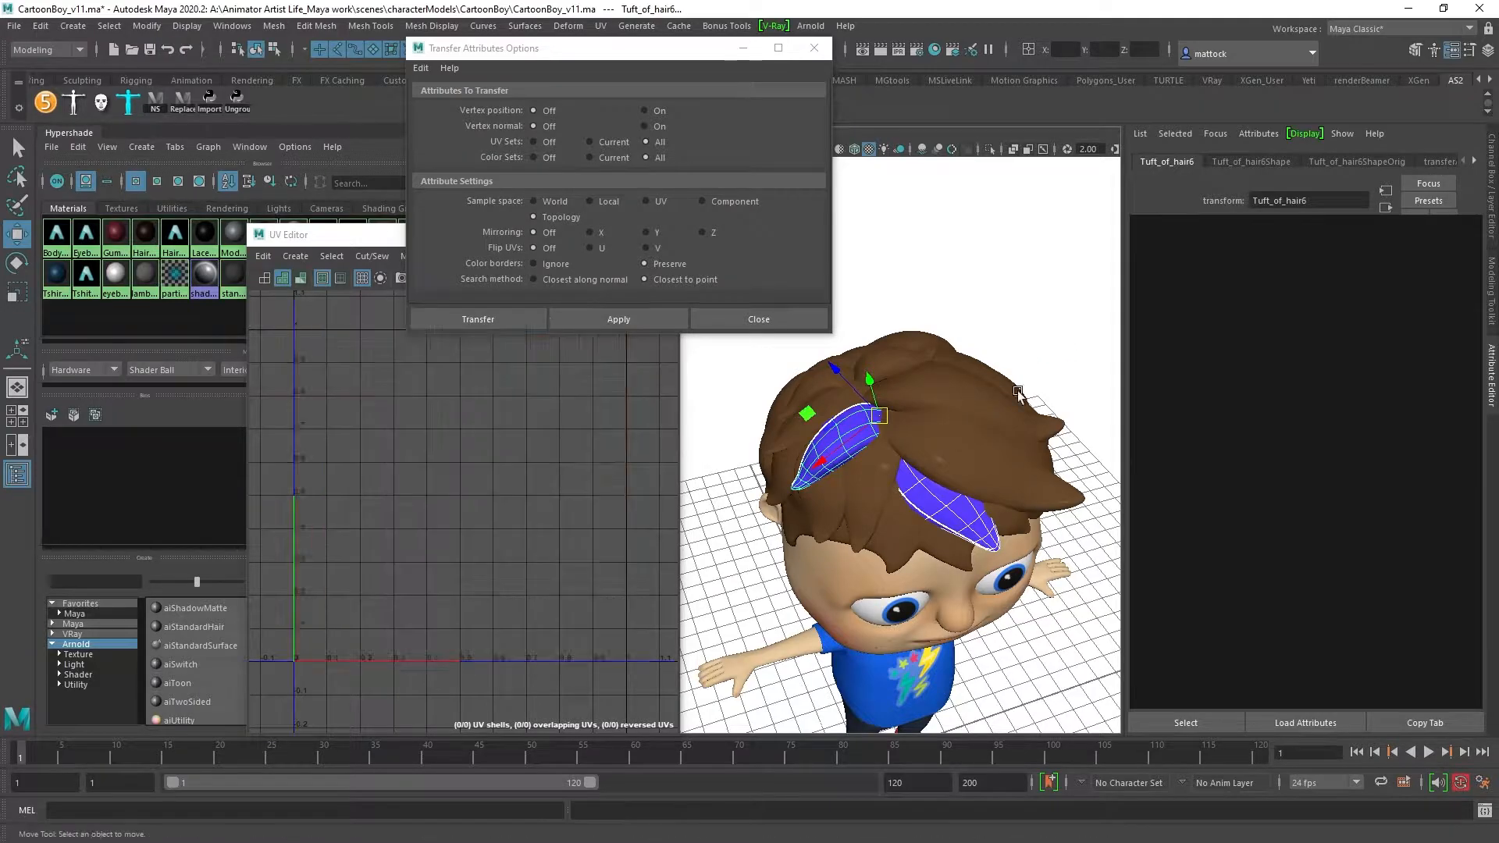
click(933, 503)
shift+click(833, 504)
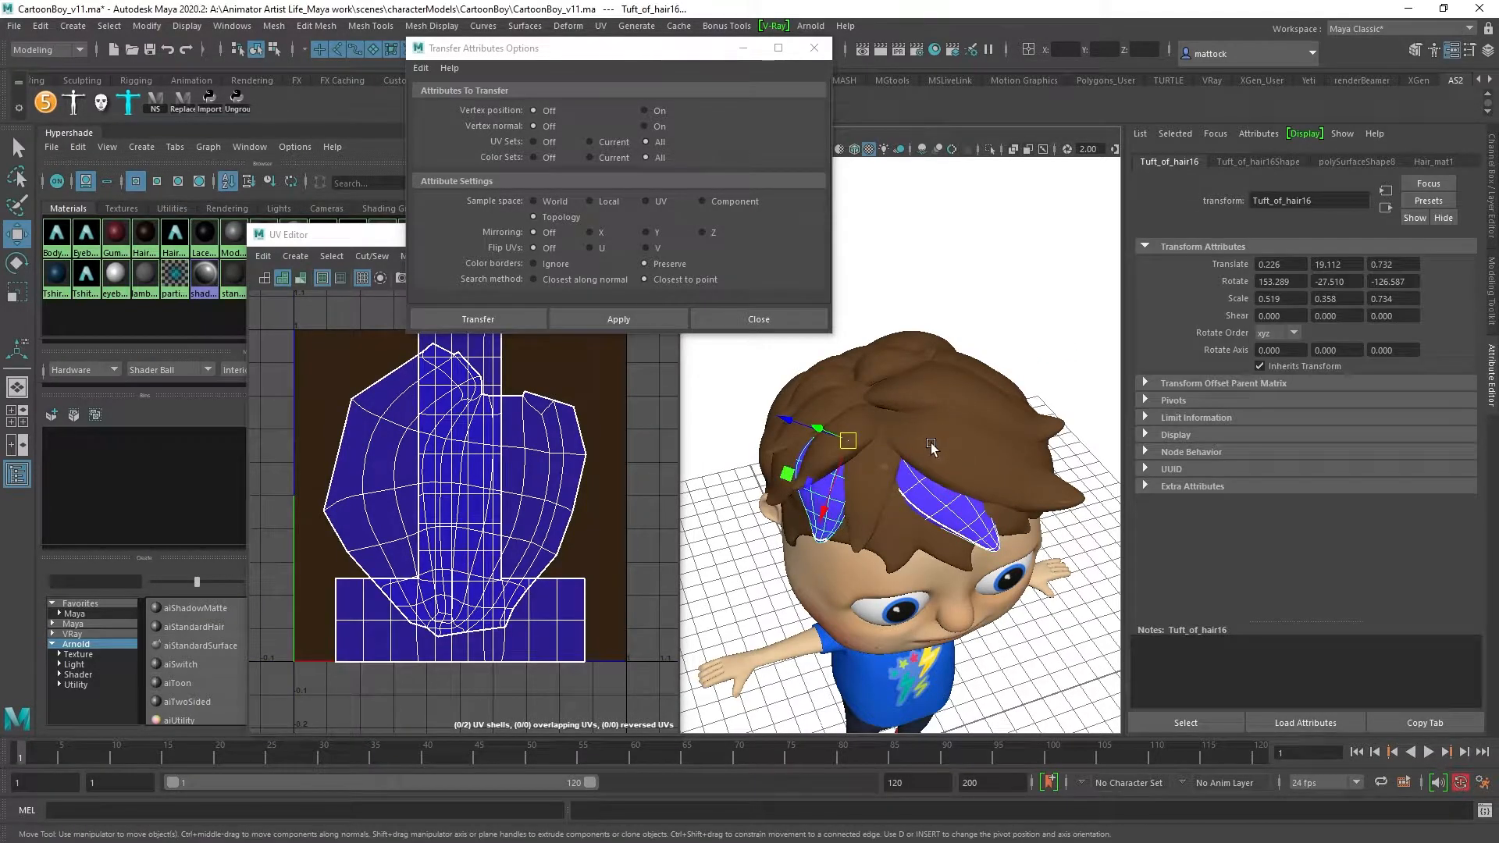
key(g)
Step: Transfer the UVs of Tuft_of_hair14 one at a time to two tufts on the boy's right side, above the ear and temple
alt+drag(931, 446, 1013, 403)
click(990, 476)
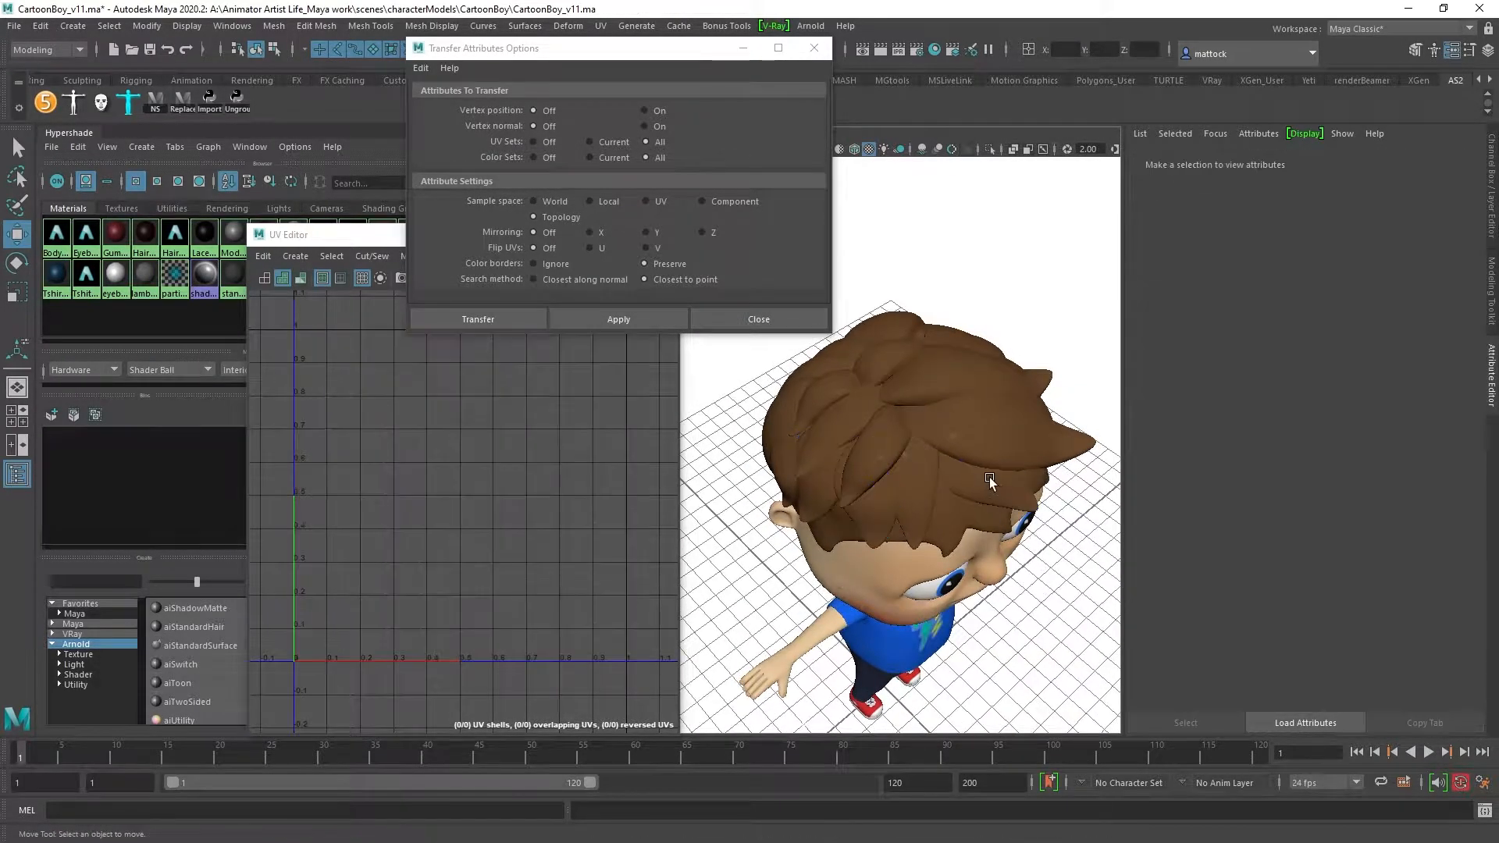
shift+click(818, 486)
key(g)
click(1112, 288)
alt+drag(952, 406, 1003, 385)
click(1004, 451)
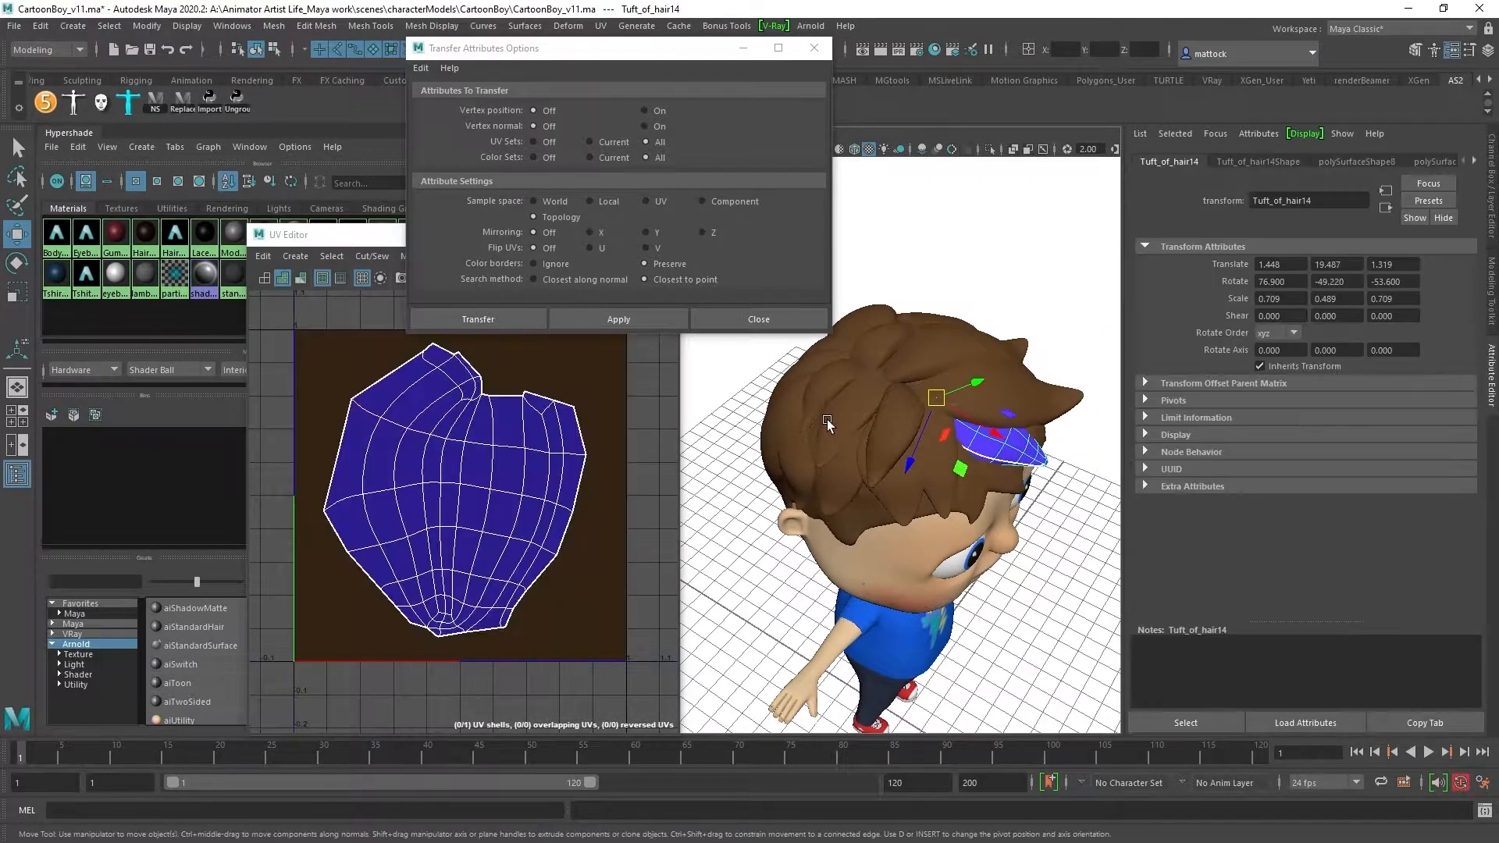
shift+click(883, 425)
key(g)
Step: Transfer the UVs from Tuft_of_hair14 to Tuft_of_hair4 and to the small tuft at the crown of the head
click(1092, 279)
click(1006, 437)
alt+drag(829, 418, 884, 412)
shift+click(832, 381)
key(g)
alt+drag(998, 286, 1005, 432)
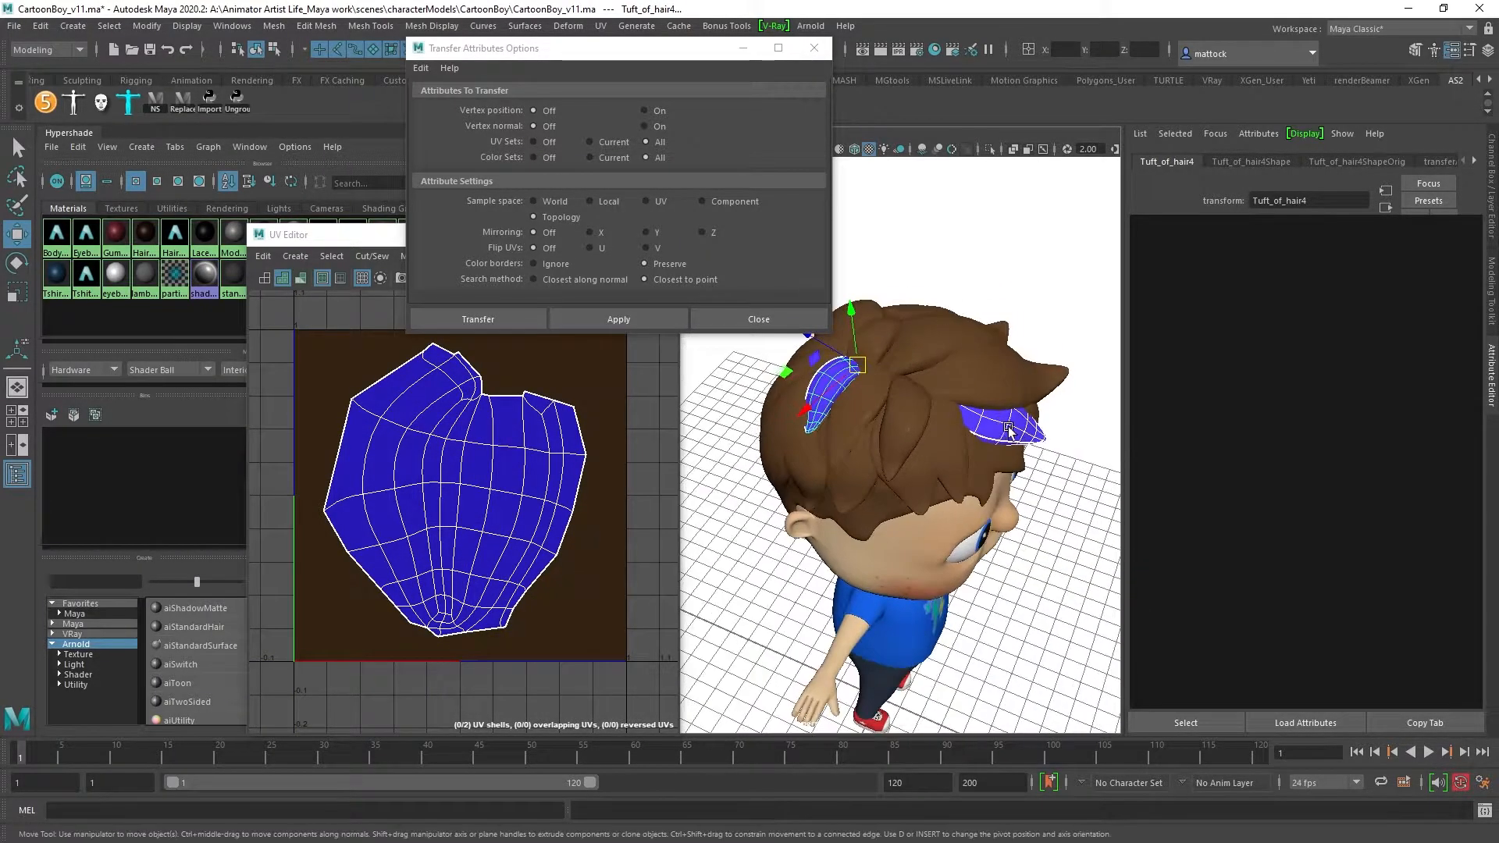
click(1097, 386)
click(1015, 426)
shift+click(884, 344)
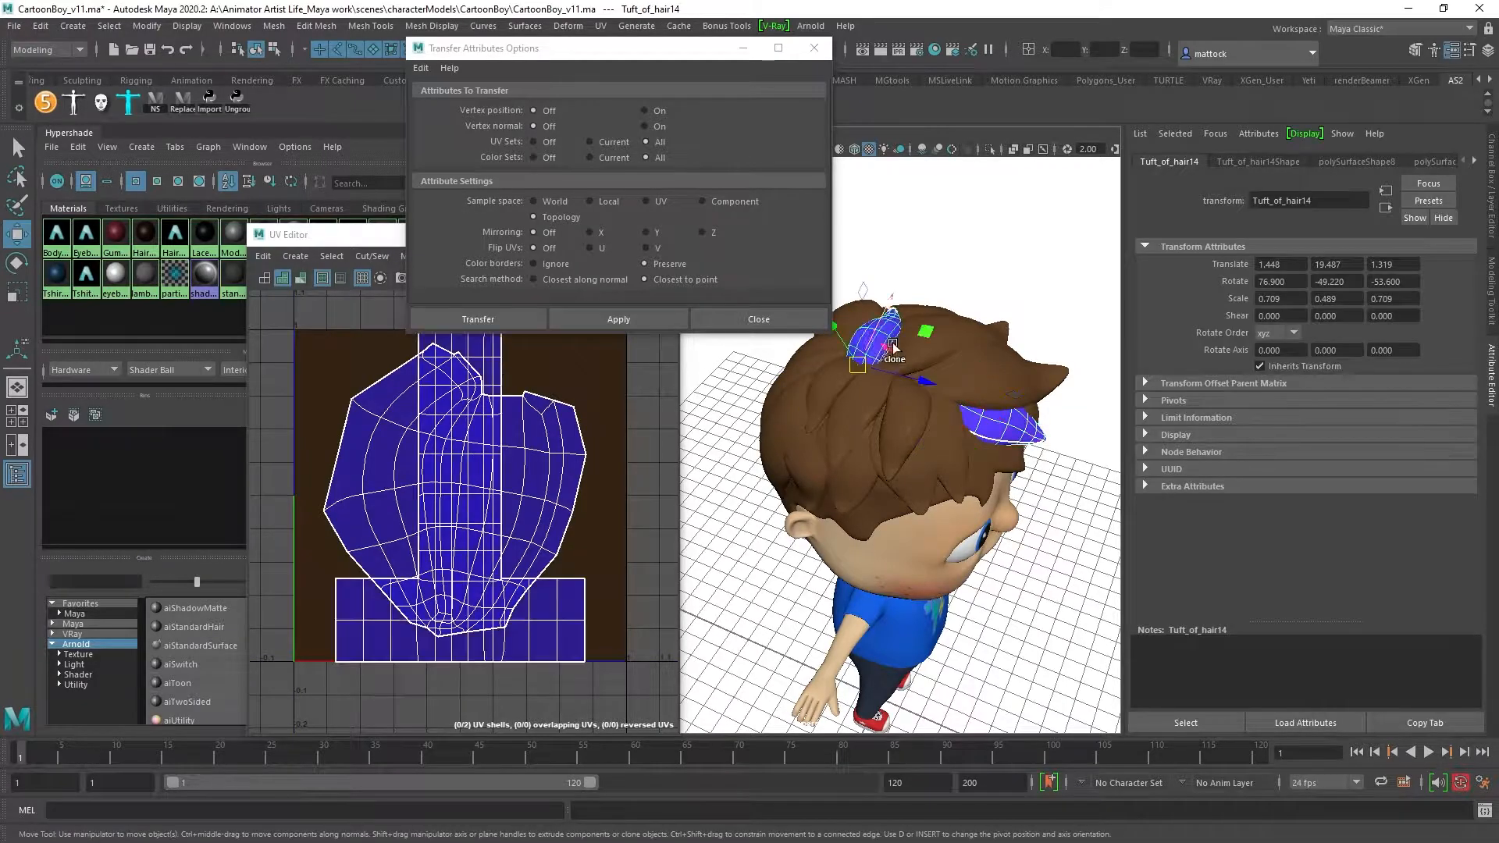
key(g)
Step: Transfer the UVs from Tuft_of_hair14 to Tuft_of_hair18 above and behind the ear, and clear the selection
click(1078, 349)
click(1005, 417)
alt+drag(858, 427, 900, 438)
click(873, 459)
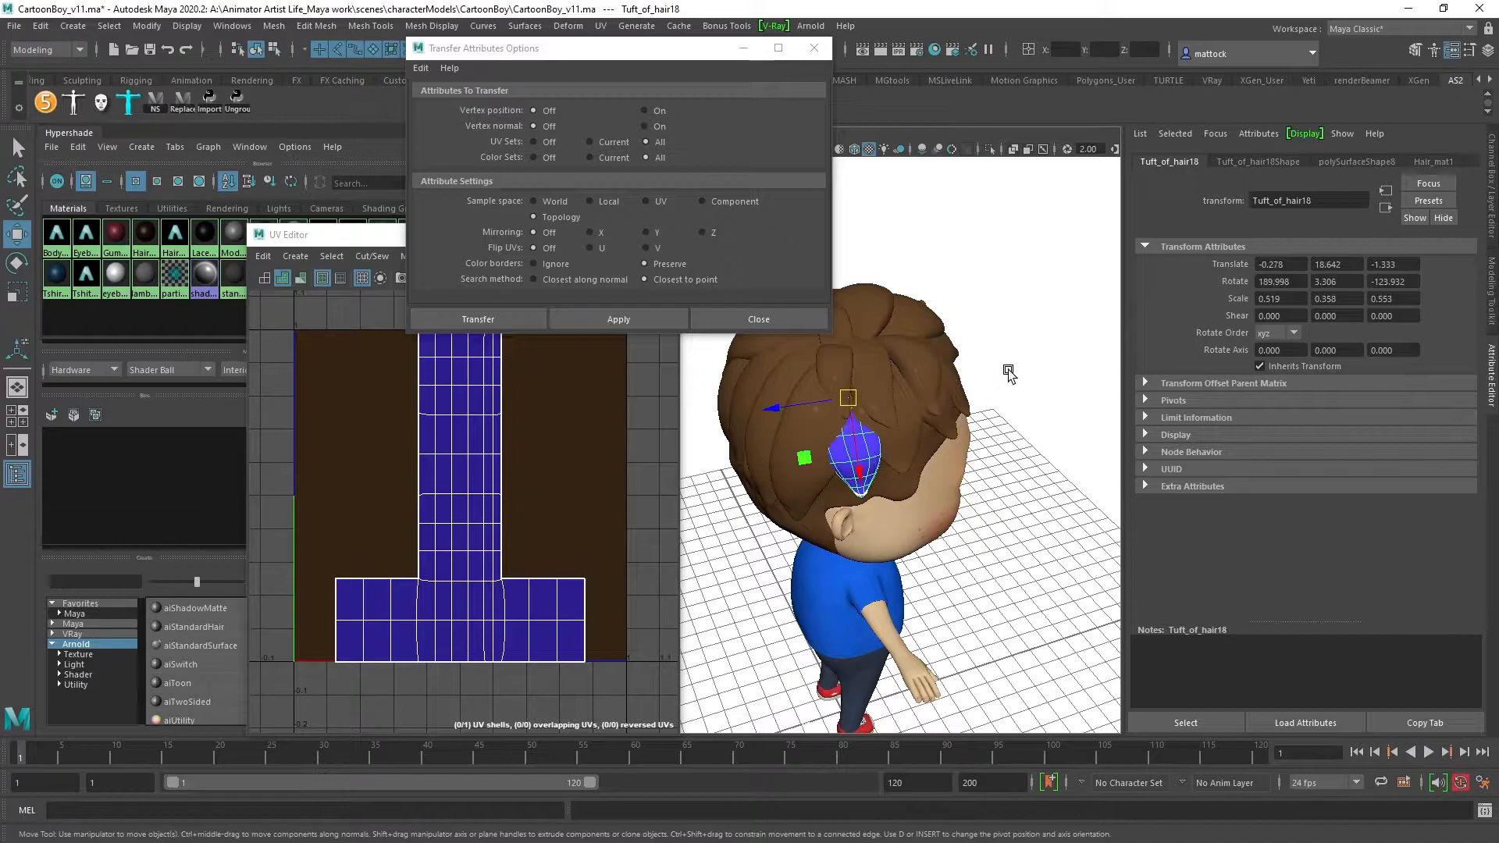
alt+drag(1008, 376, 804, 393)
shift+click(1009, 461)
alt+drag(1009, 461, 812, 448)
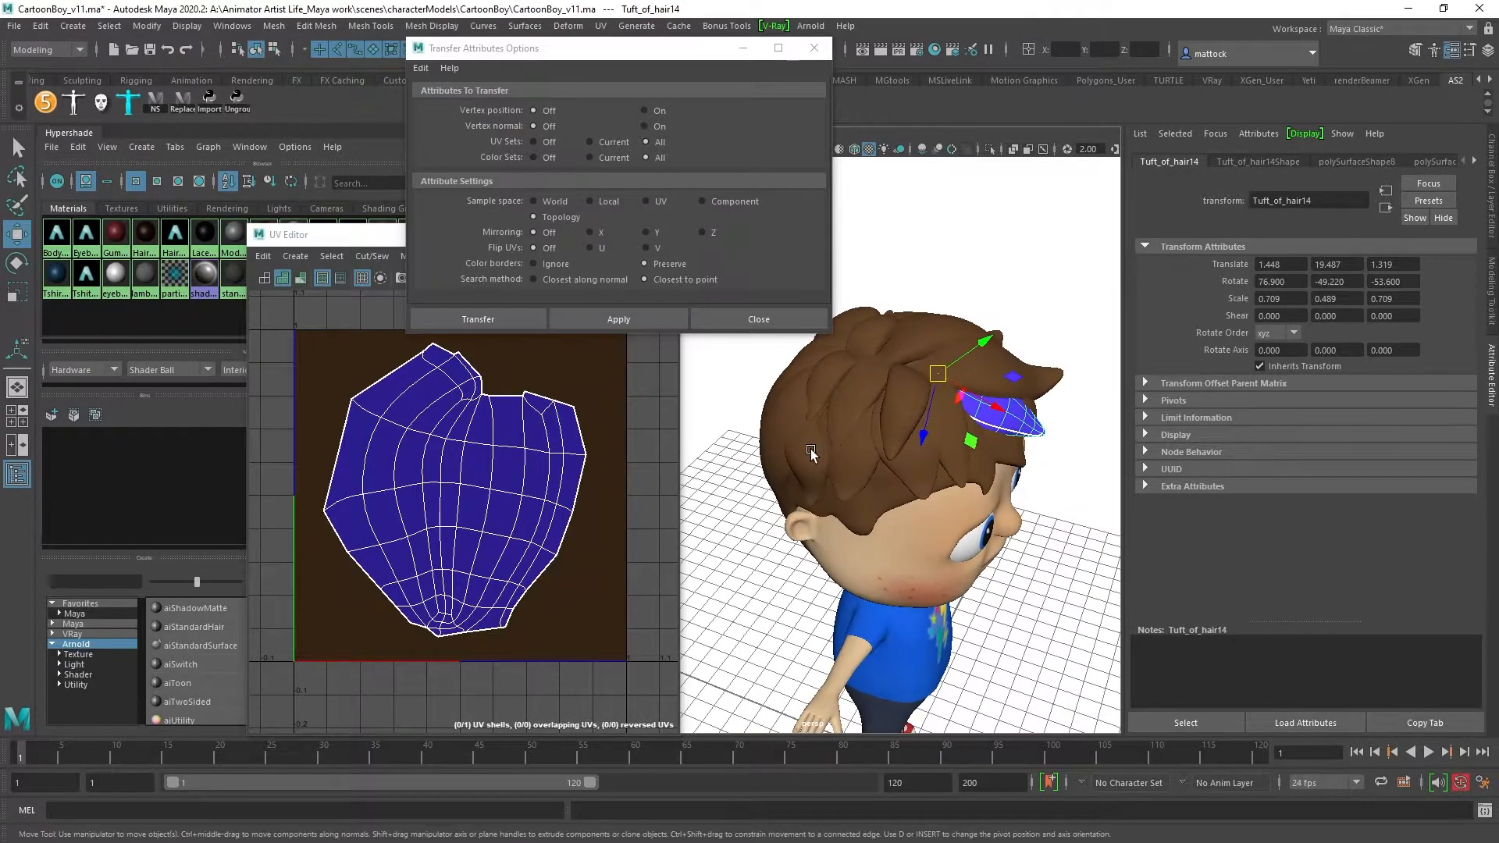
key(g)
alt+drag(912, 413, 1017, 368)
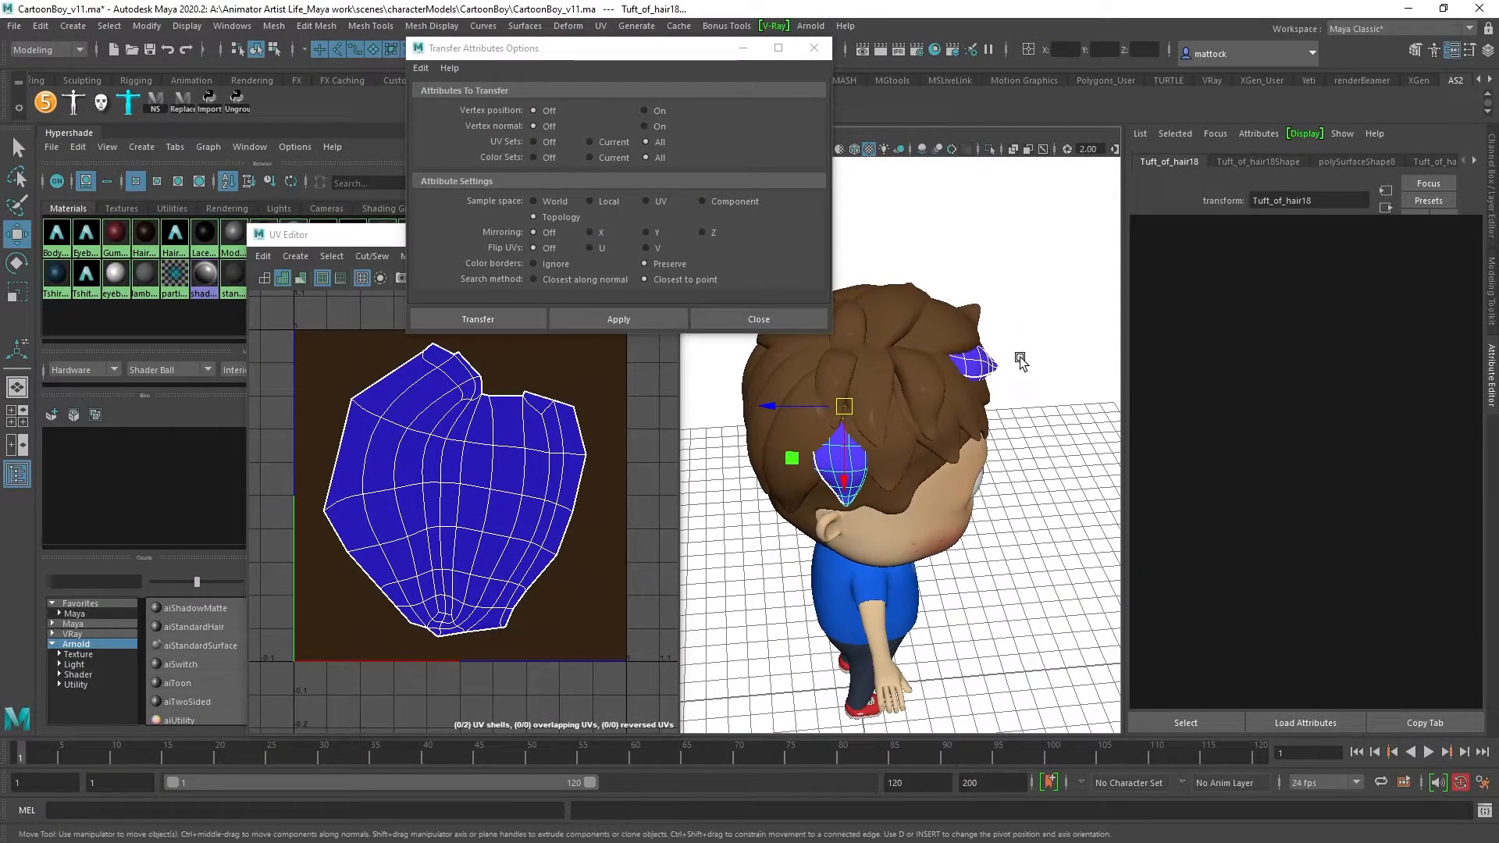
click(1042, 330)
Step: Transfer the UVs from Tuft_of_hair14 to Tuft_of_hair10 on the back of the head
click(974, 362)
alt+drag(910, 406, 814, 432)
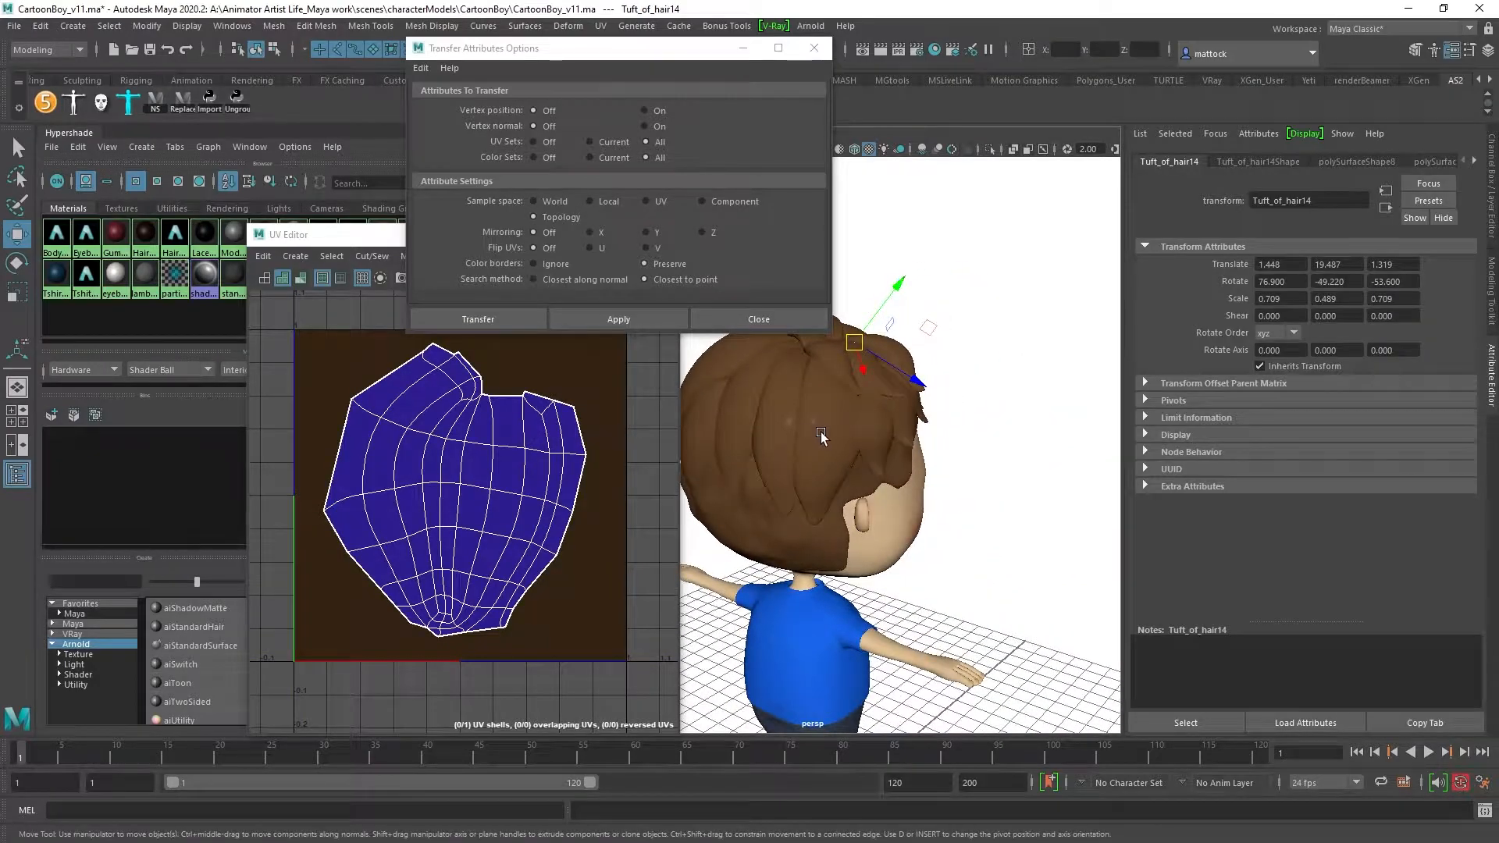
click(815, 431)
click(954, 349)
alt+drag(955, 348, 802, 431)
click(974, 368)
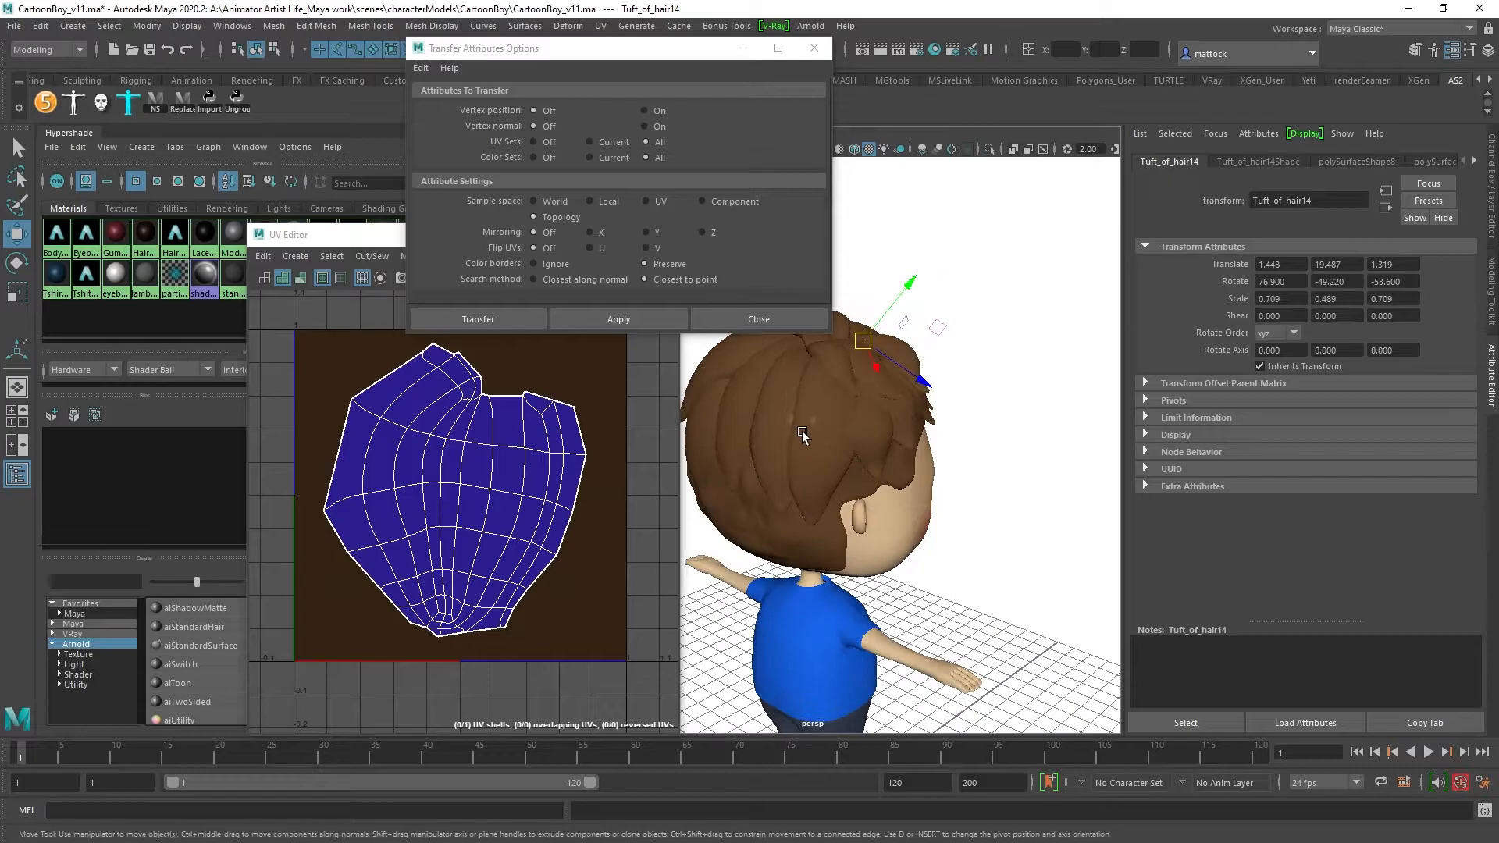
click(940, 388)
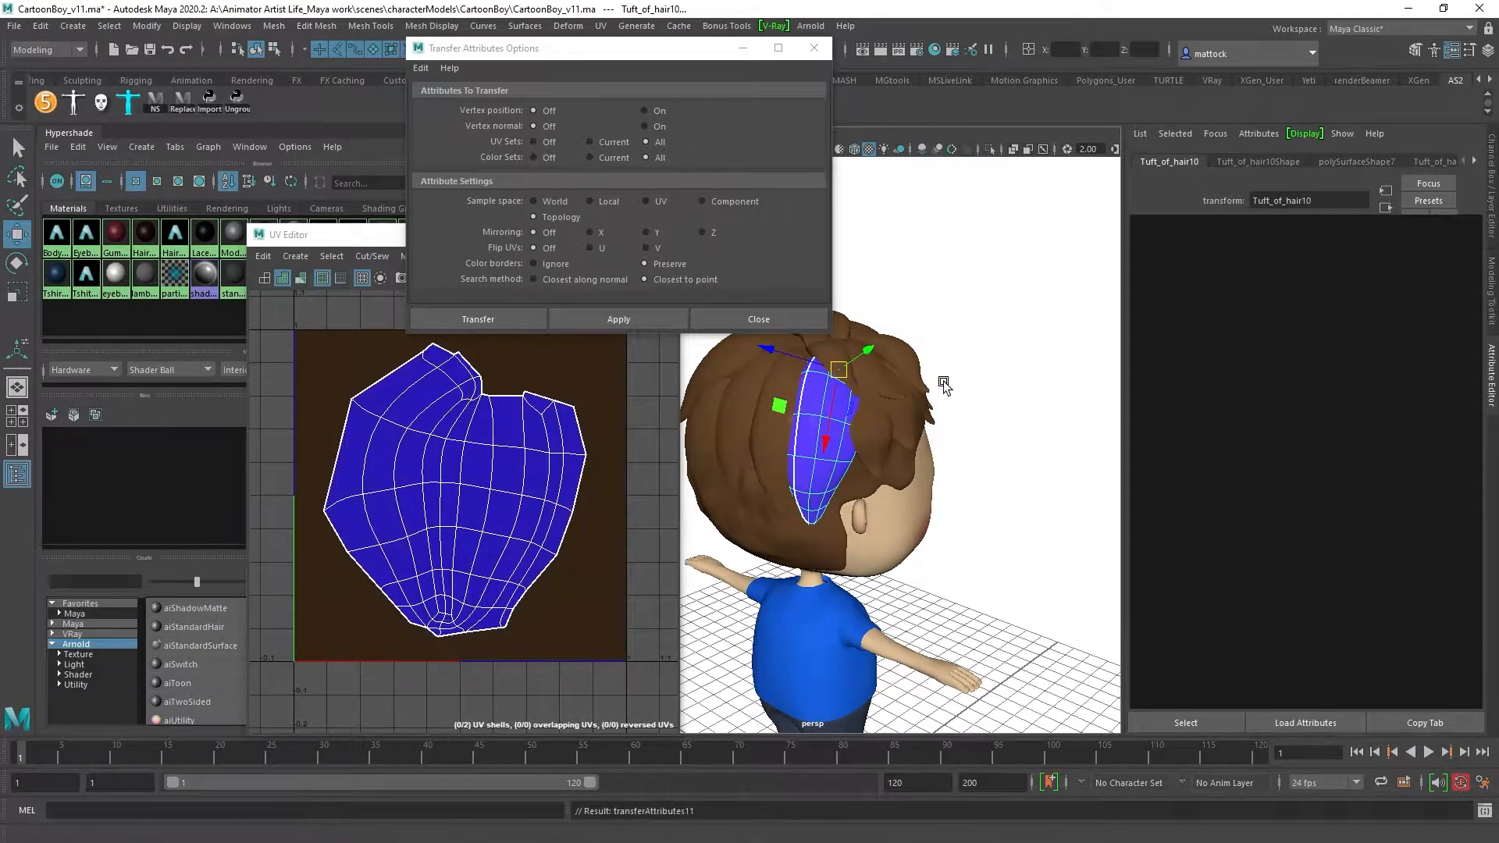
Step: Transfer the UVs from Tuft_of_hair10 to Tuft_of_hair8 on the back of the head
alt+drag(944, 345, 875, 394)
click(892, 378)
click(929, 435)
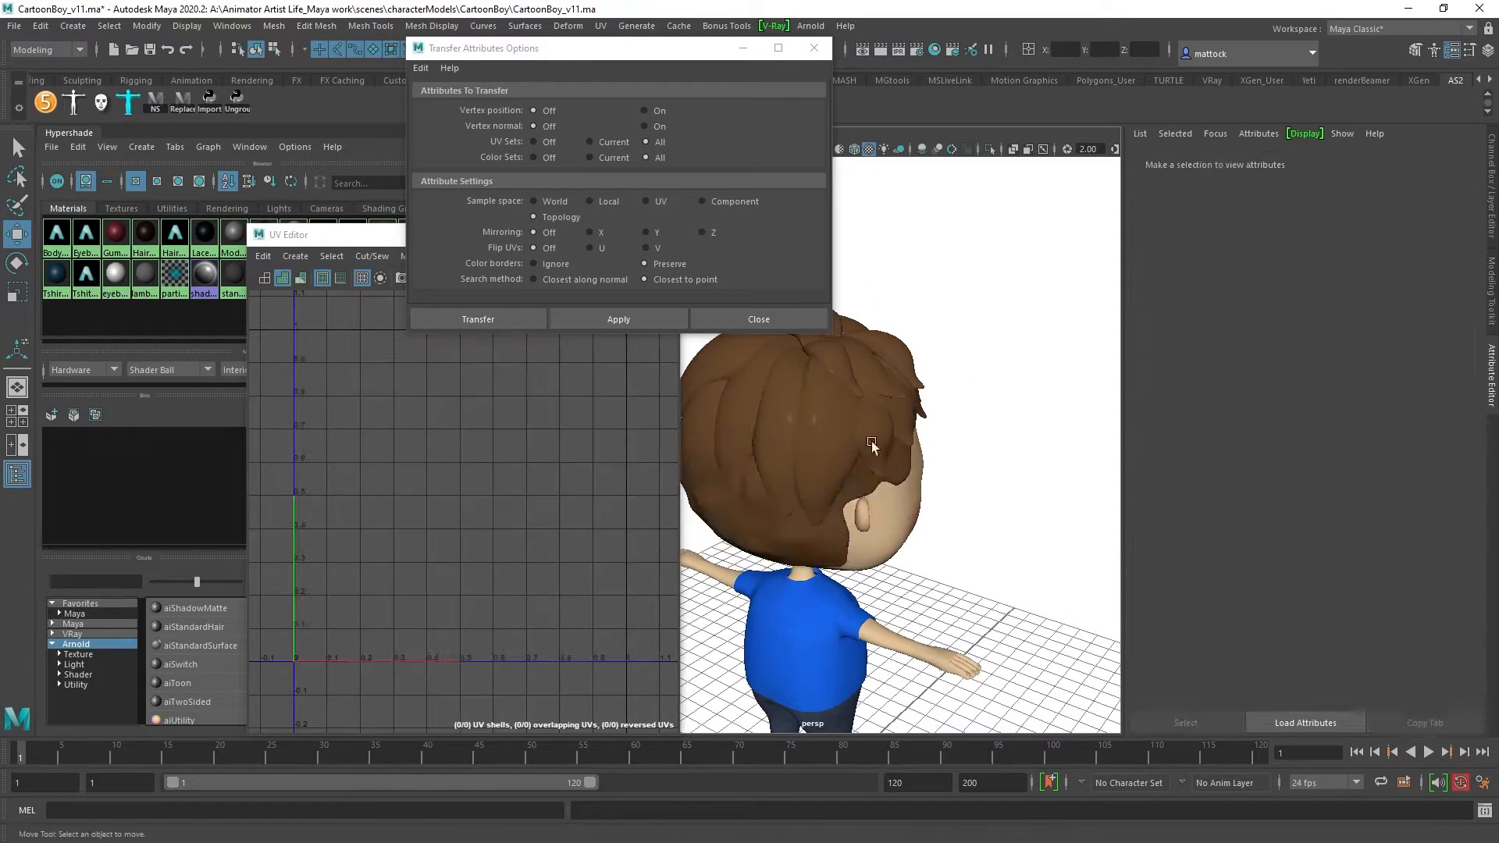
click(833, 442)
alt+drag(832, 442, 902, 401)
alt+drag(1007, 335, 937, 428)
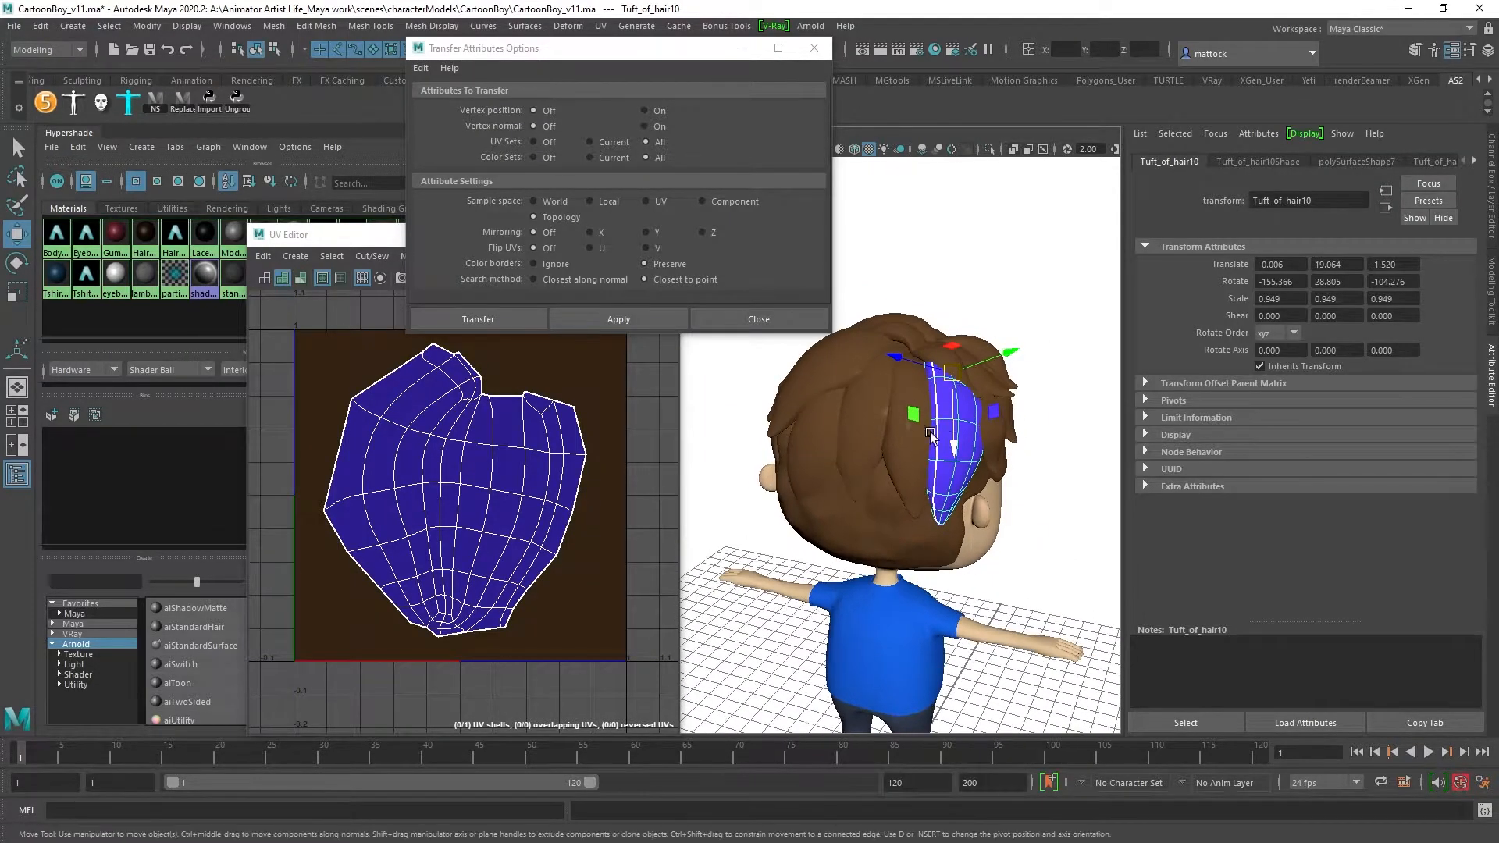
shift+click(855, 440)
key(g)
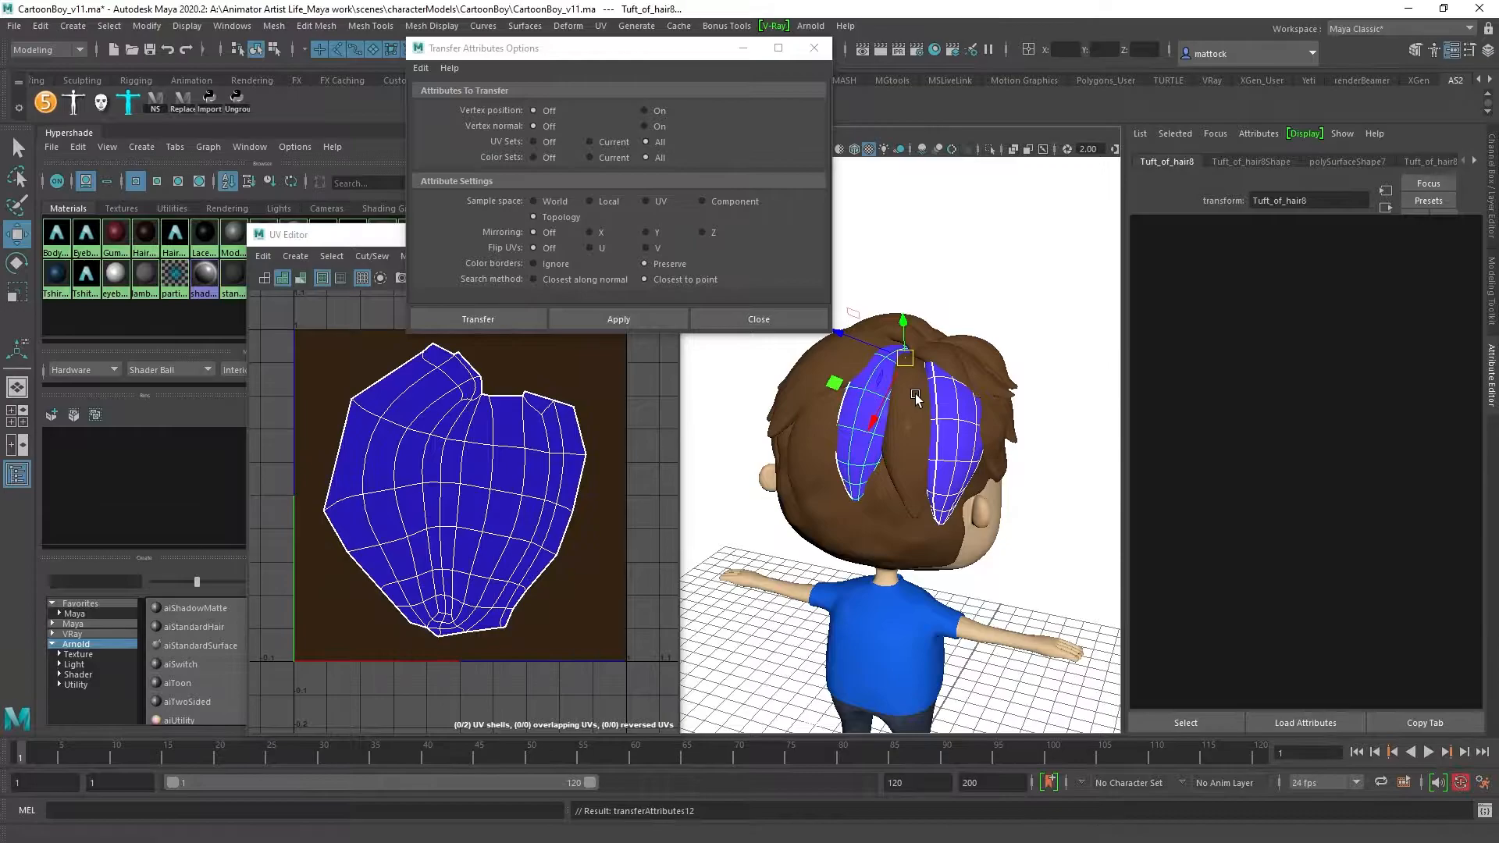
Step: Transfer the UVs from Tuft_of_hair10 to Tuft_of_hair9, the tuft right beside it, and clear the selection
click(1027, 301)
click(912, 412)
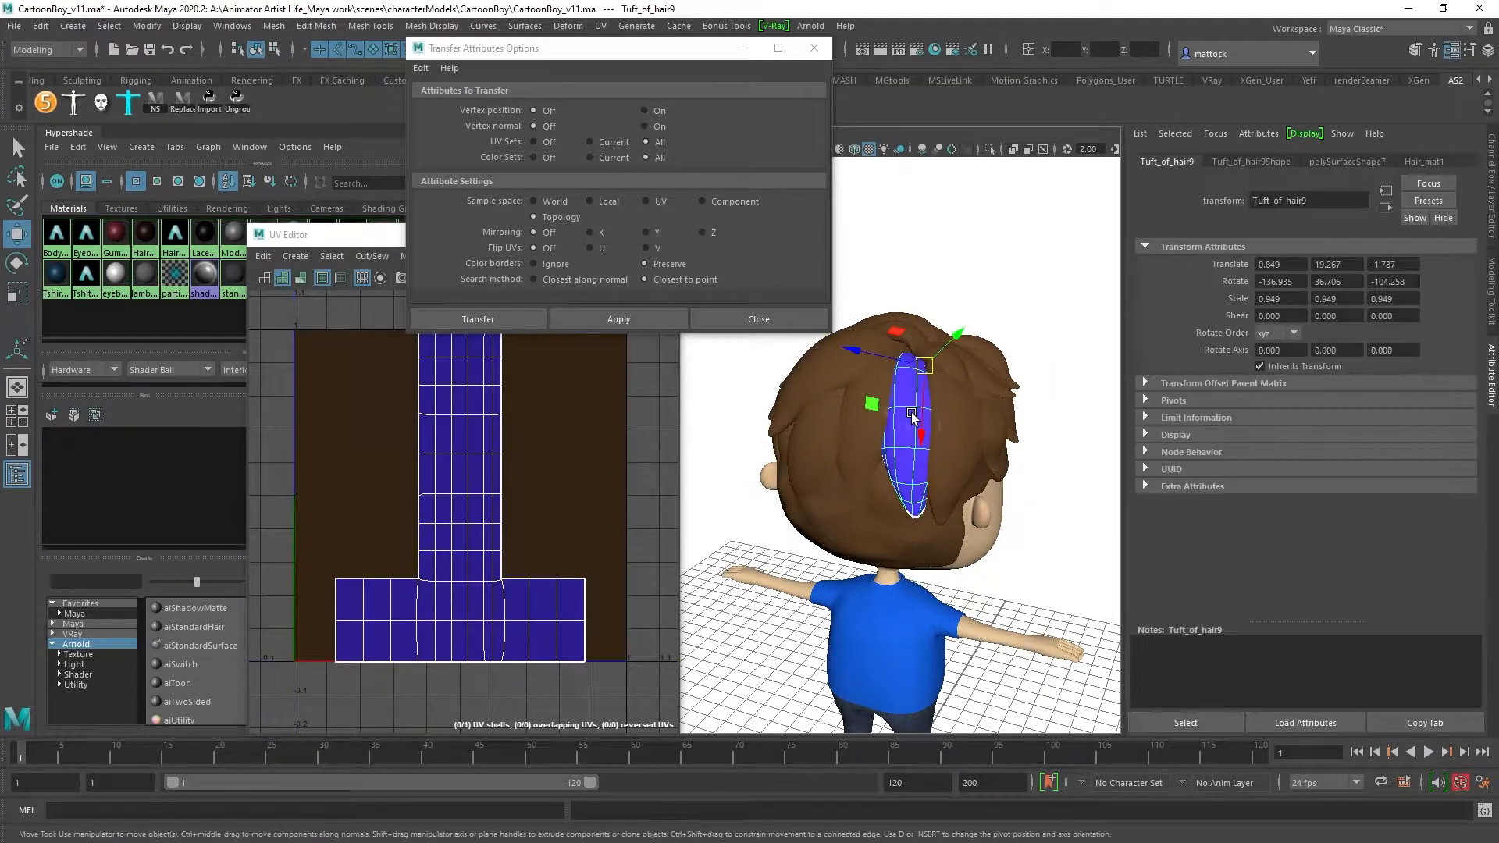
click(962, 423)
shift+click(906, 429)
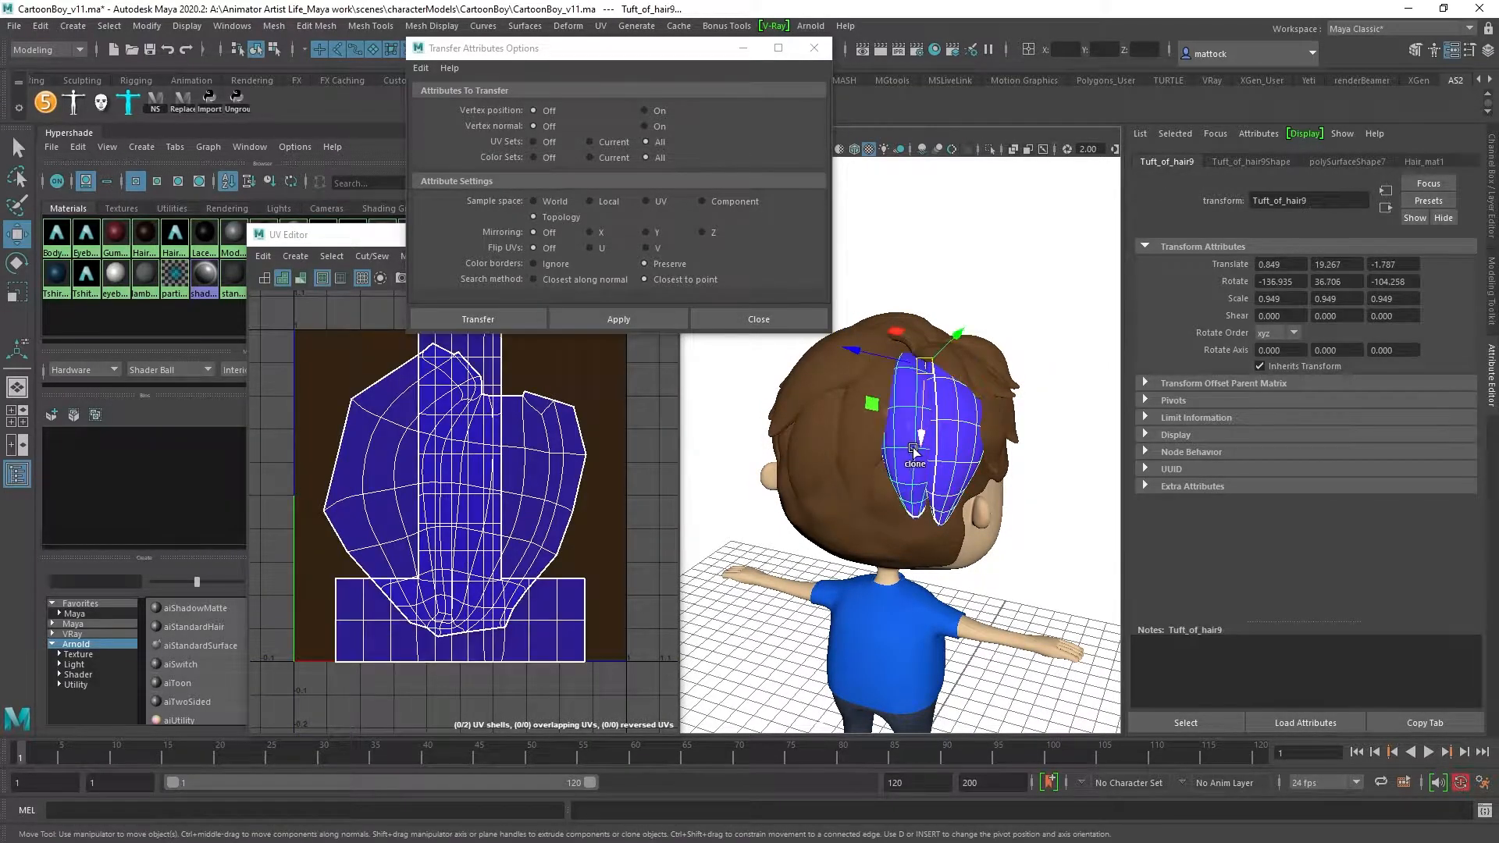
key(g)
click(1035, 311)
Step: Try to transfer the UVs from Tuft_of_hair10 to Tuft_of_hair11 on the back of the head
alt+drag(878, 363, 948, 394)
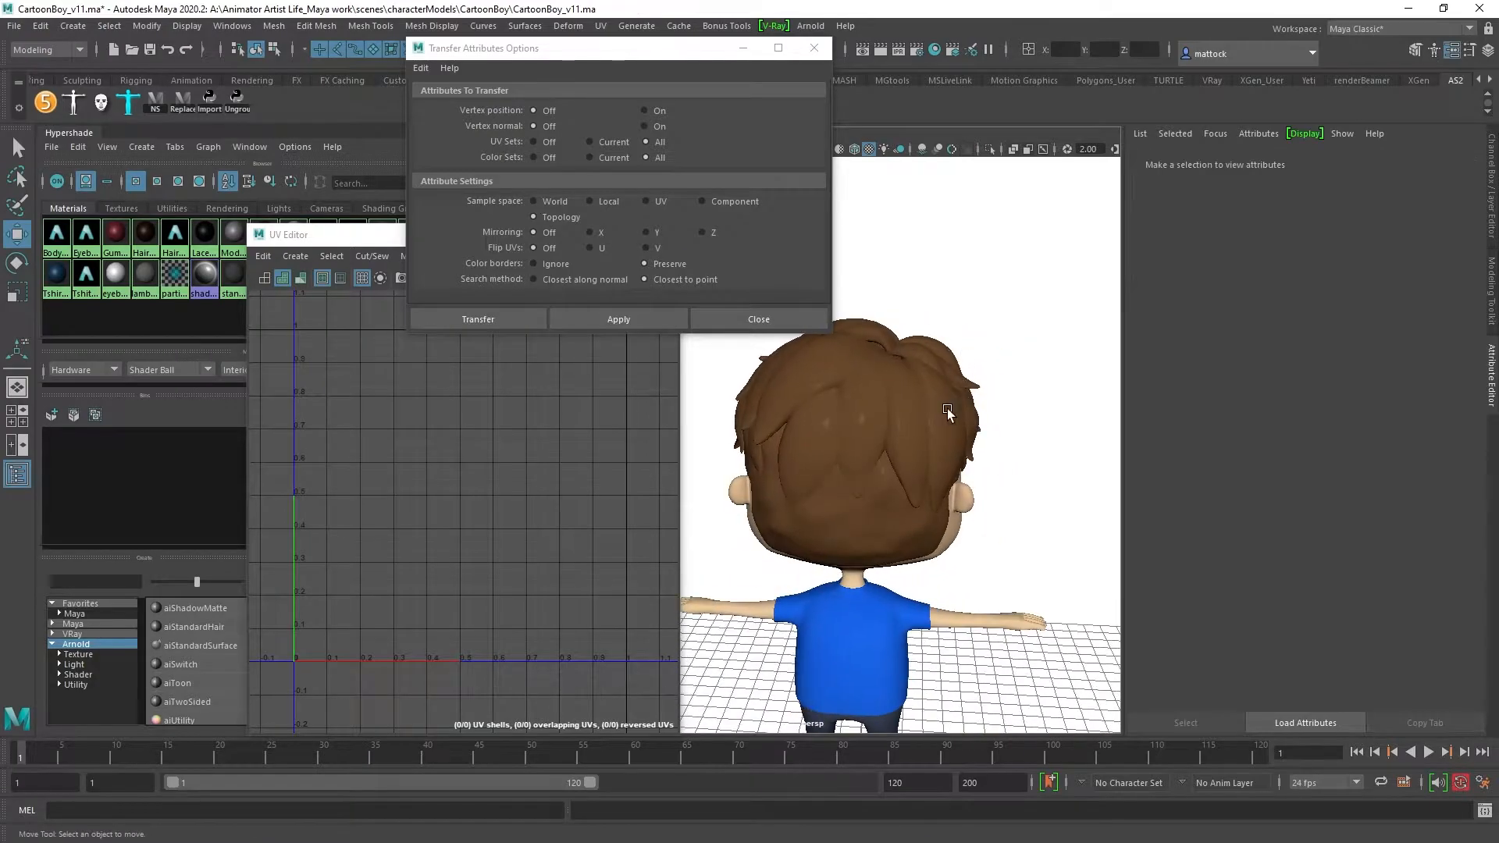
click(951, 413)
shift+click(838, 434)
key(g)
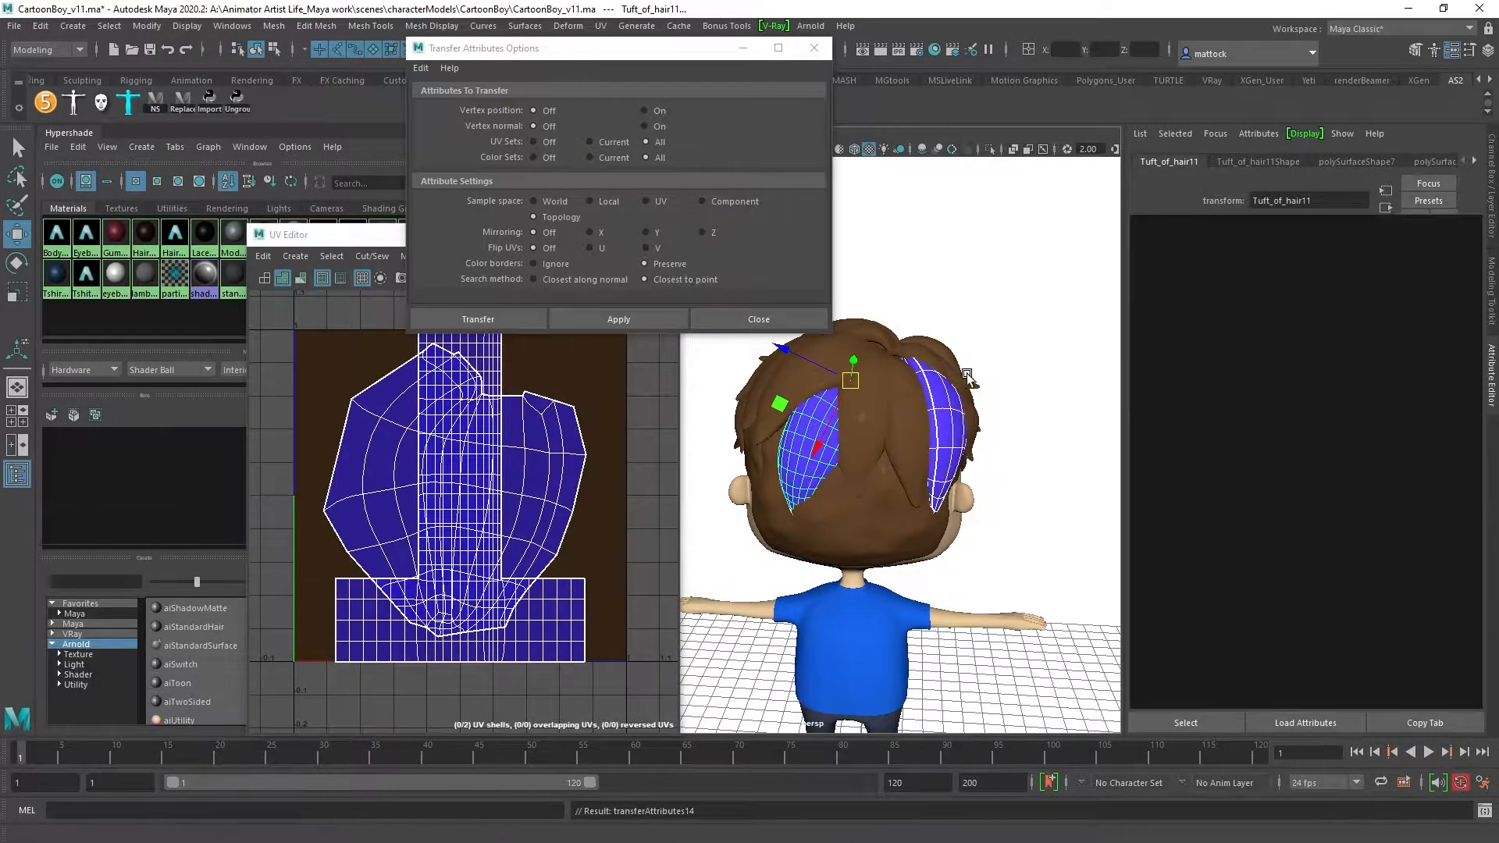
Step: Retry the UV transfer to Tuft_of_hair11 using Tuft_of_hair9 as source, apply it once more, and check the target's UVs
click(999, 306)
click(914, 416)
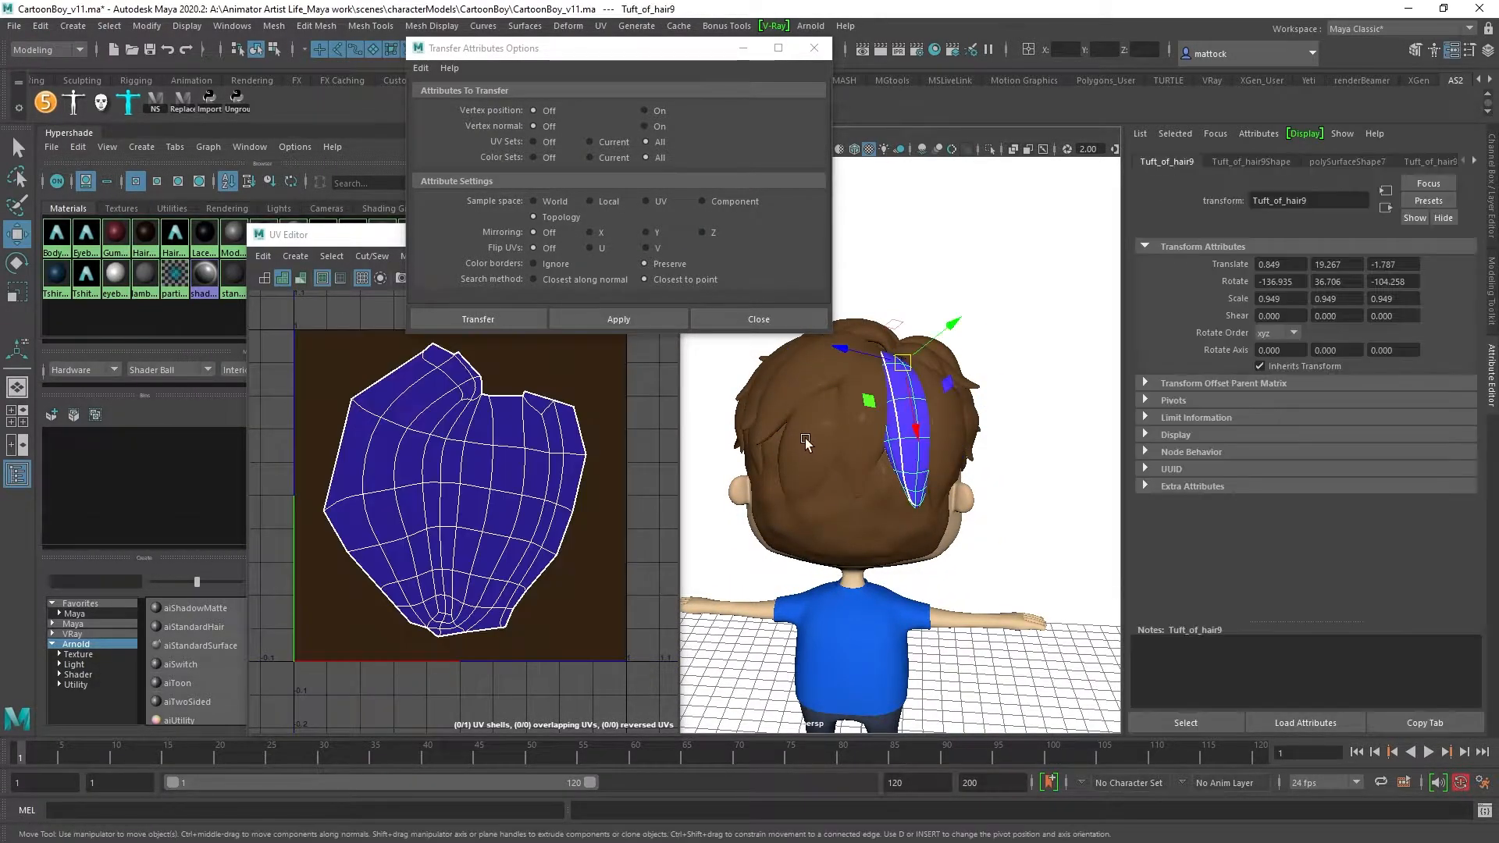
shift+click(808, 438)
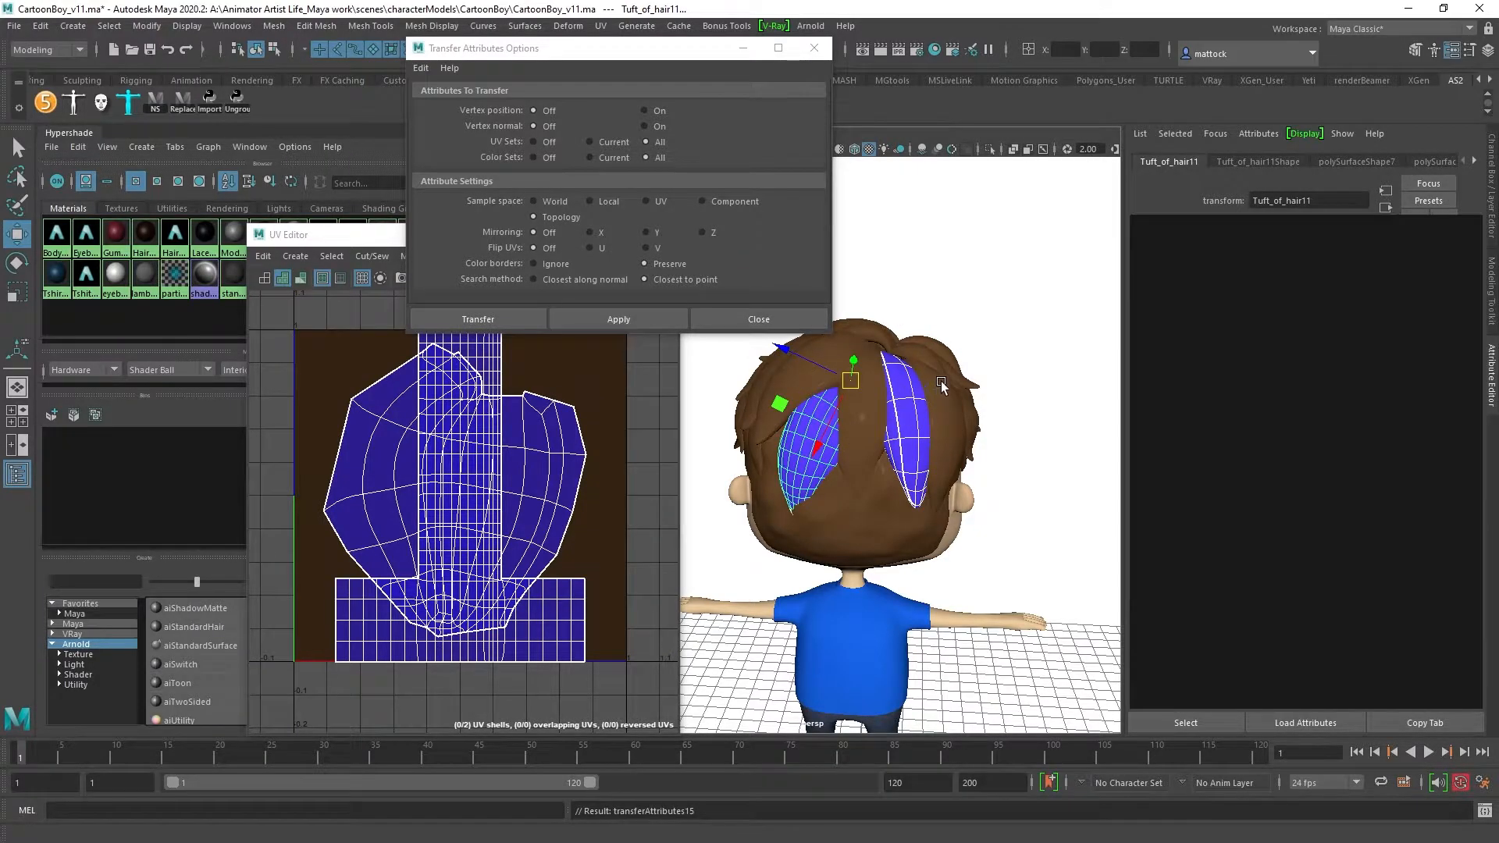
click(615, 321)
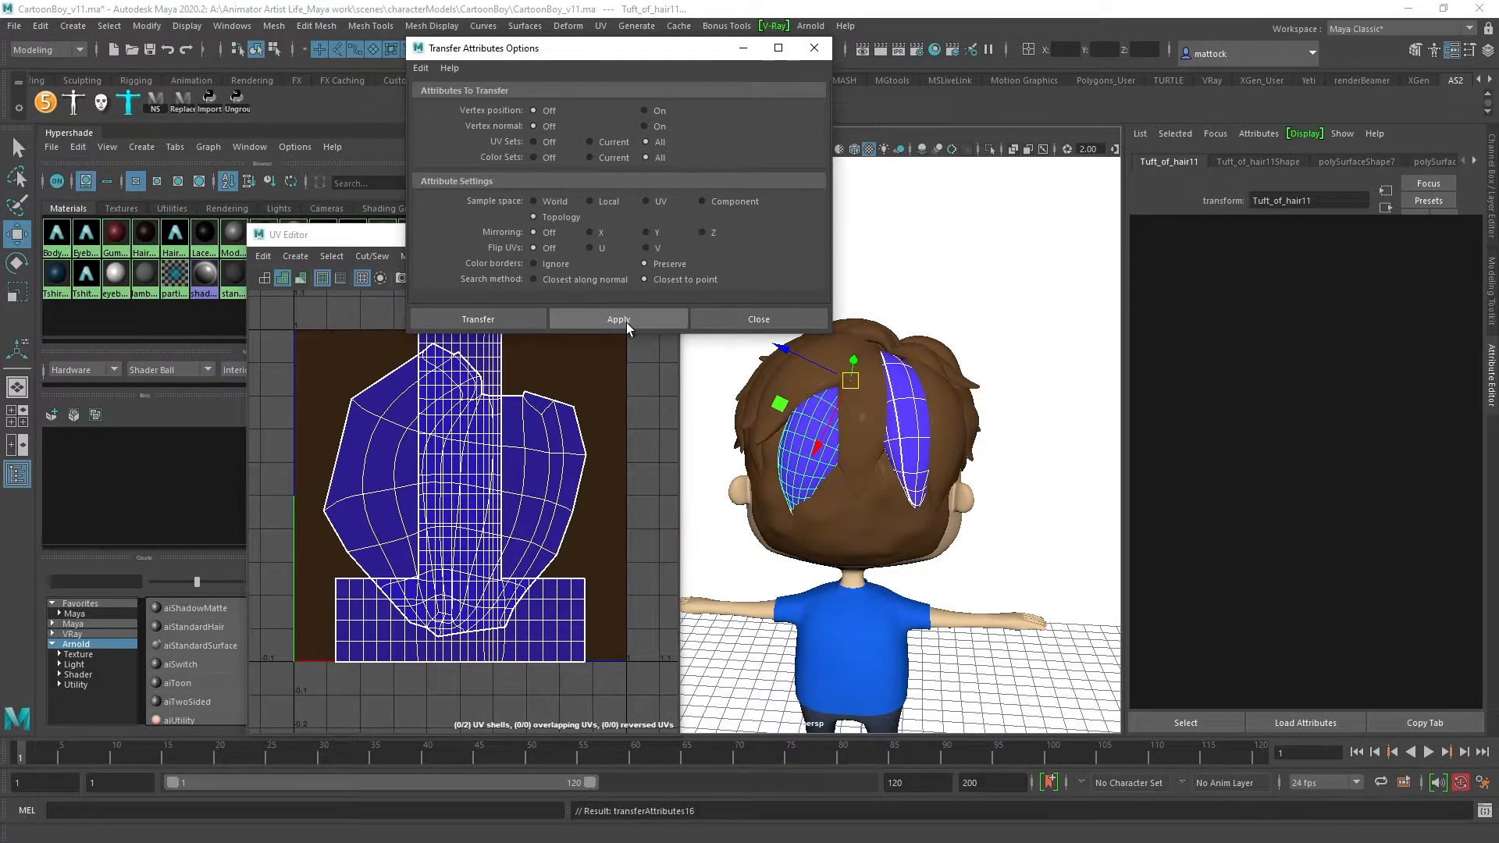
click(1037, 369)
click(874, 419)
click(826, 406)
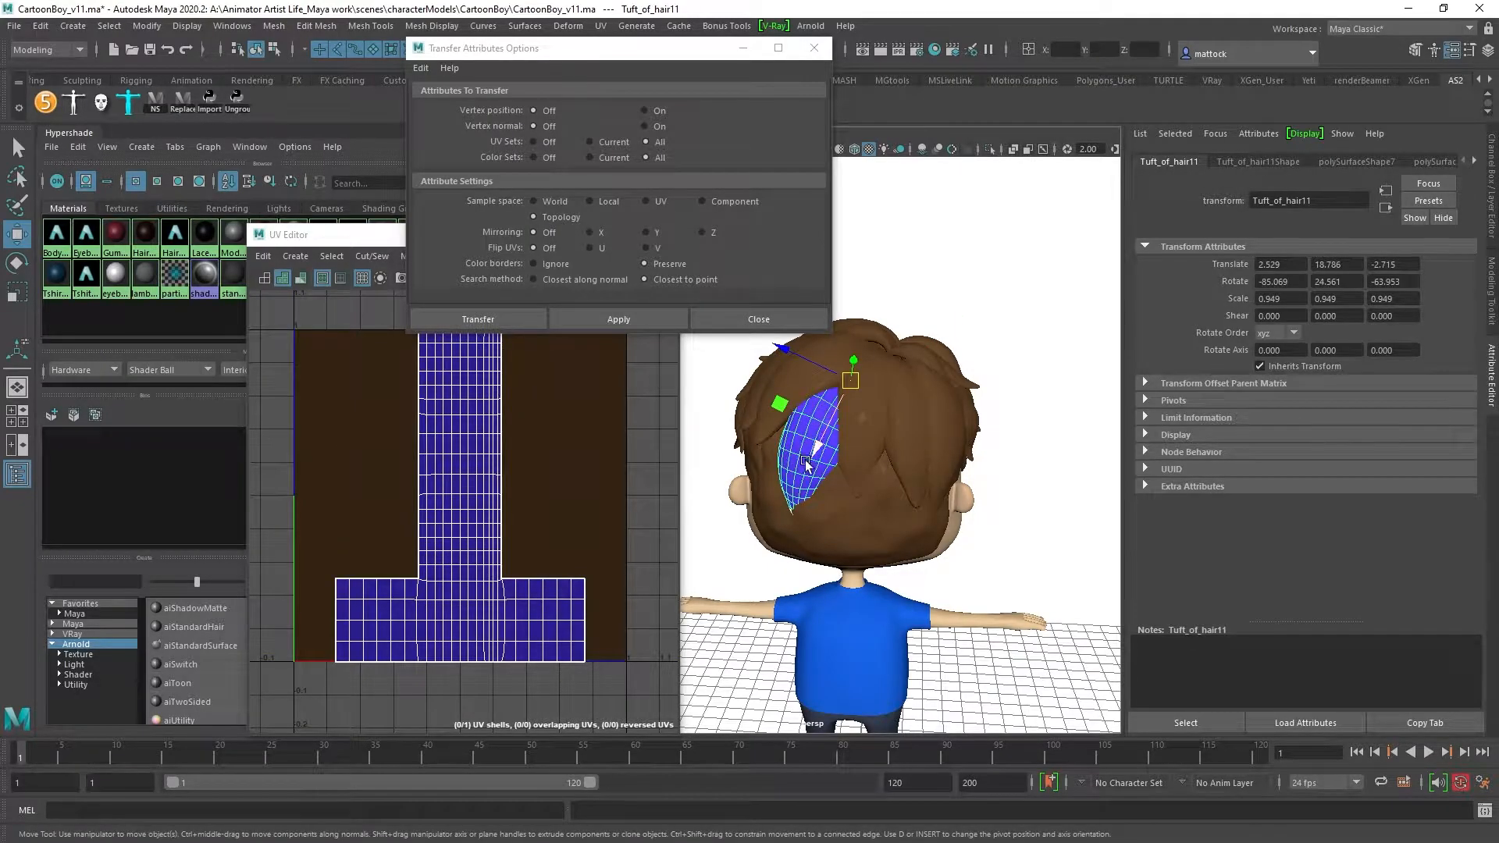
Step: Set Divisions of the polySmoothFace2 input on Tuft_of_hair11 to 0 so its mesh matches the other tufts
click(911, 408)
alt+drag(906, 418, 840, 471)
click(841, 472)
click(1493, 197)
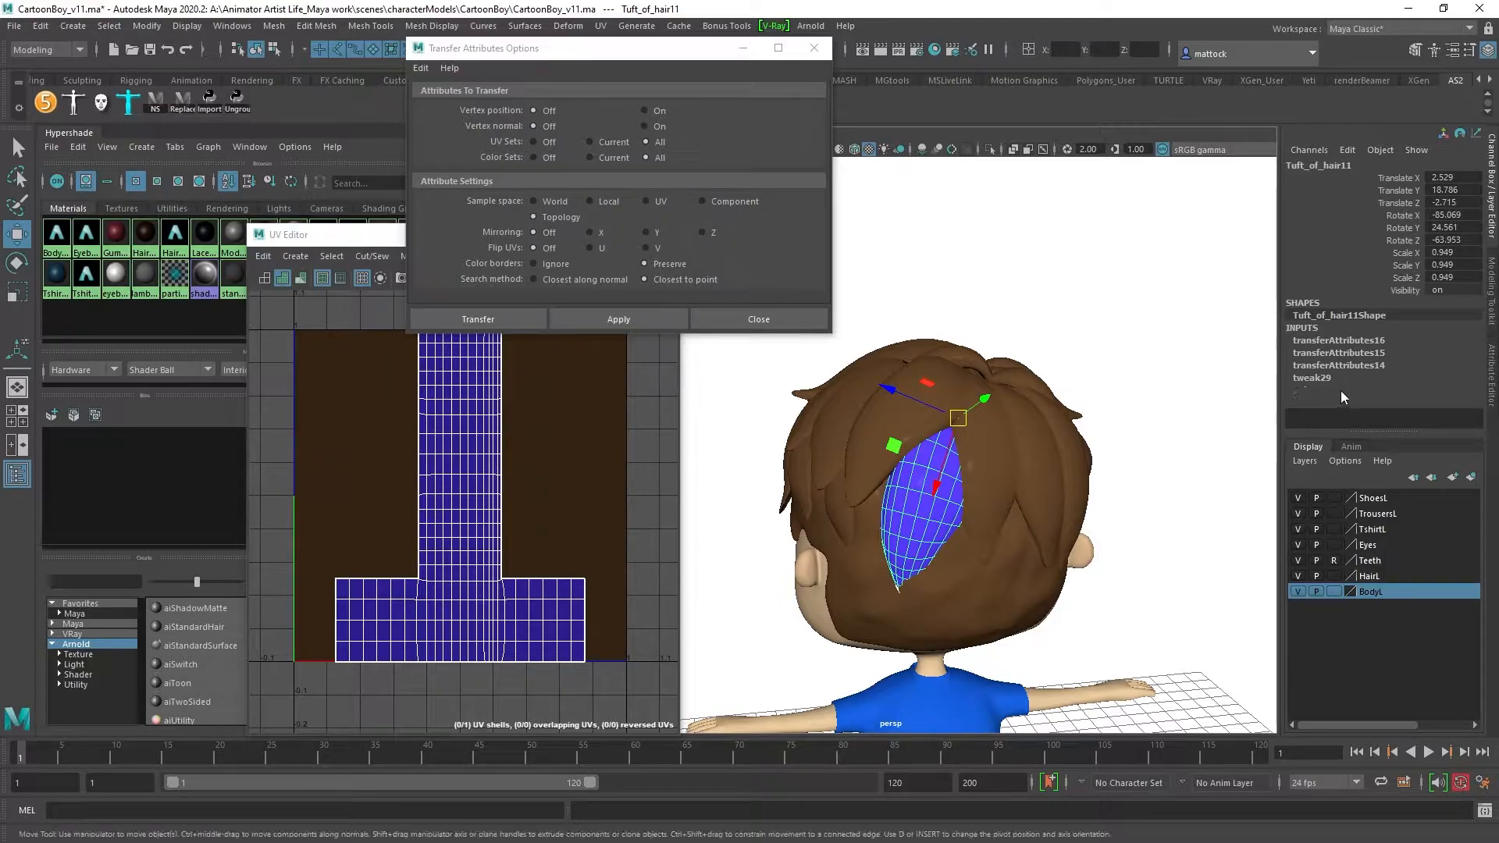
click(1342, 390)
scroll(1468, 367, down, 3)
scroll(1465, 341, down, 2)
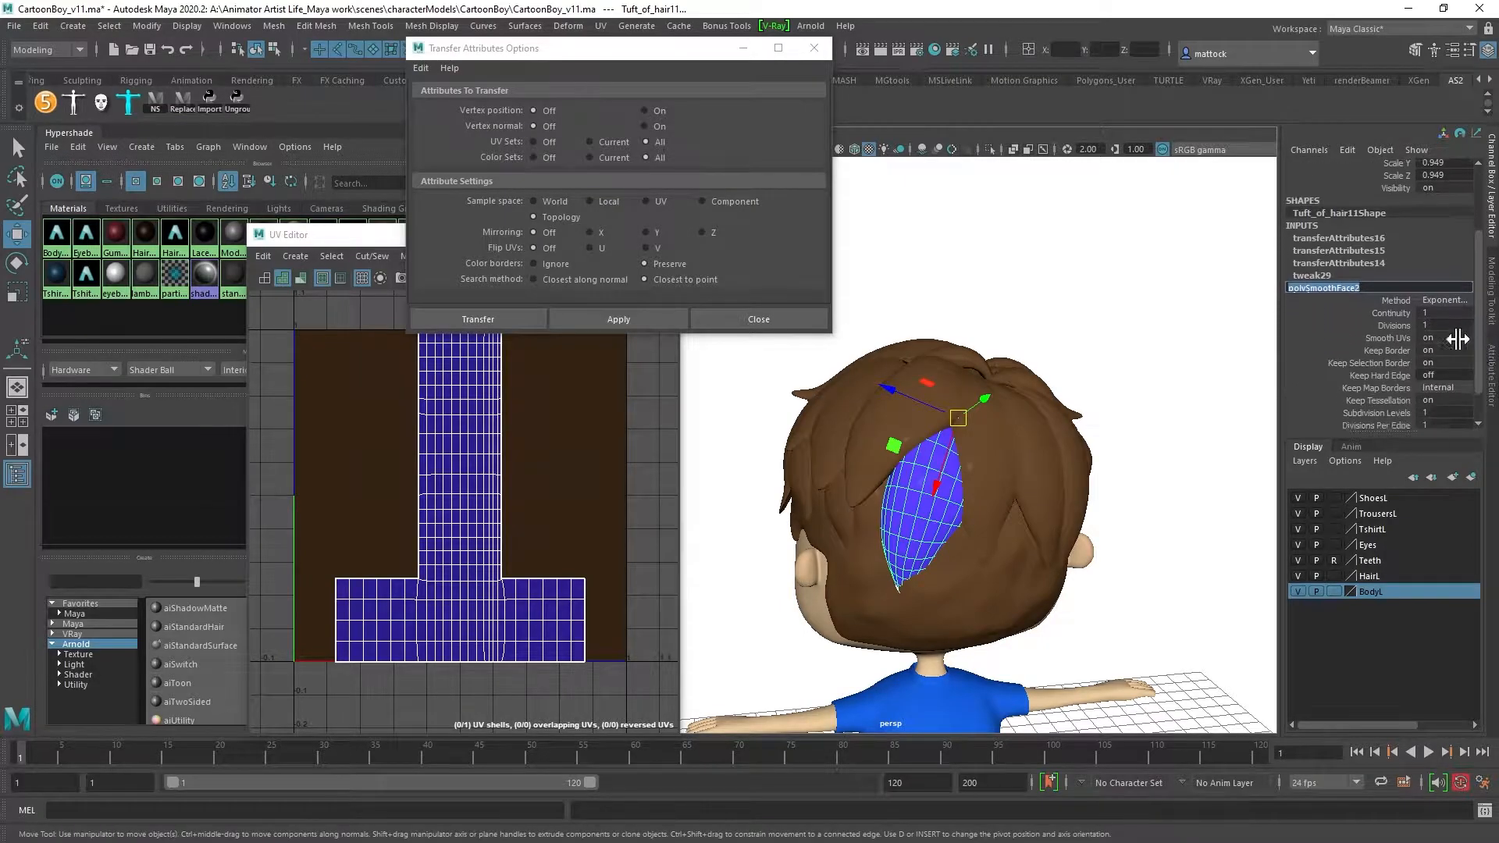
double_click(1441, 324)
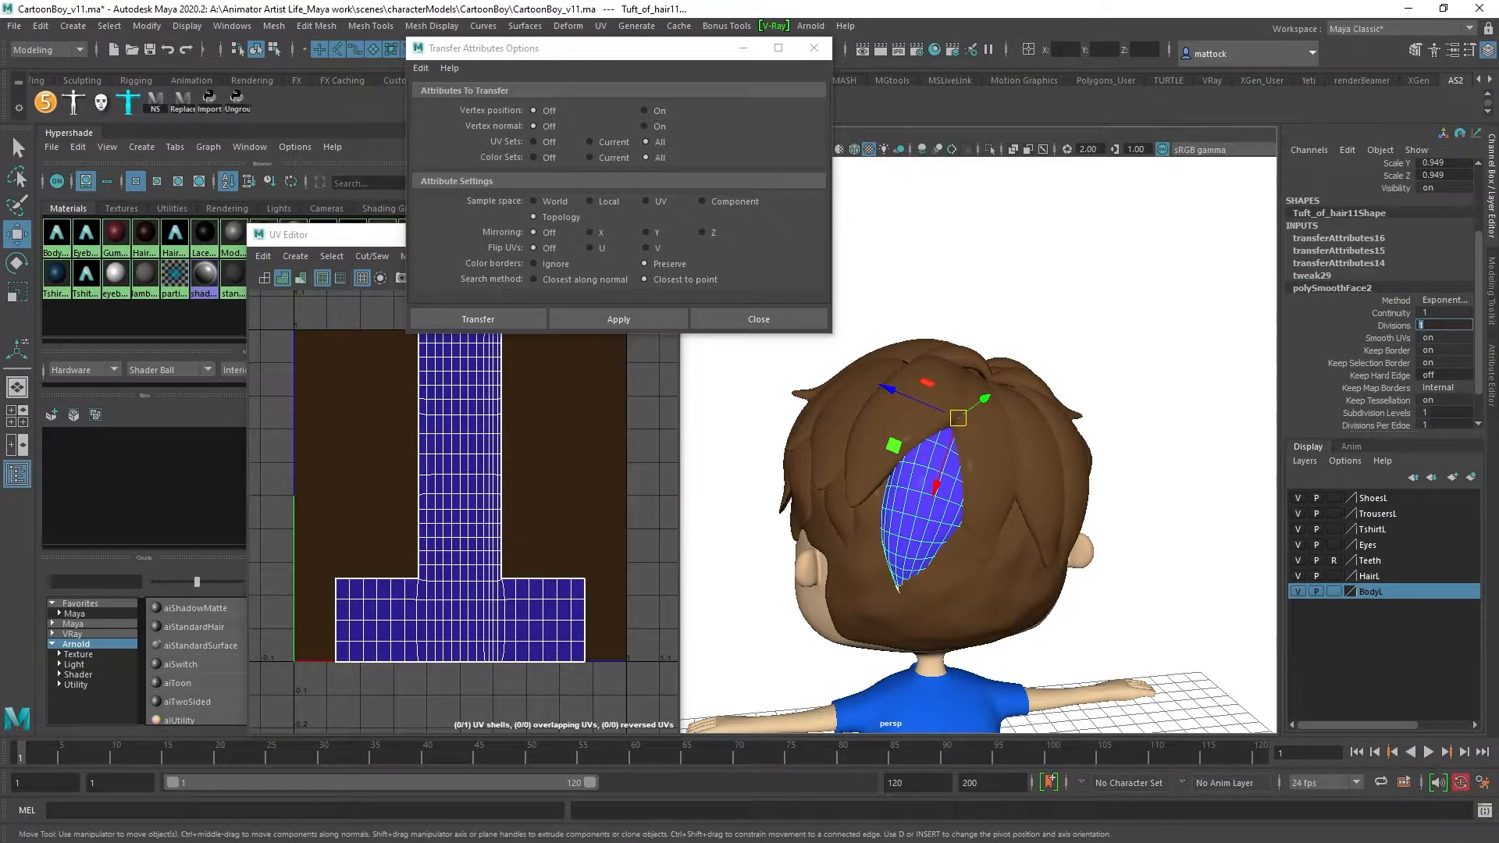
text(0)
key(Return)
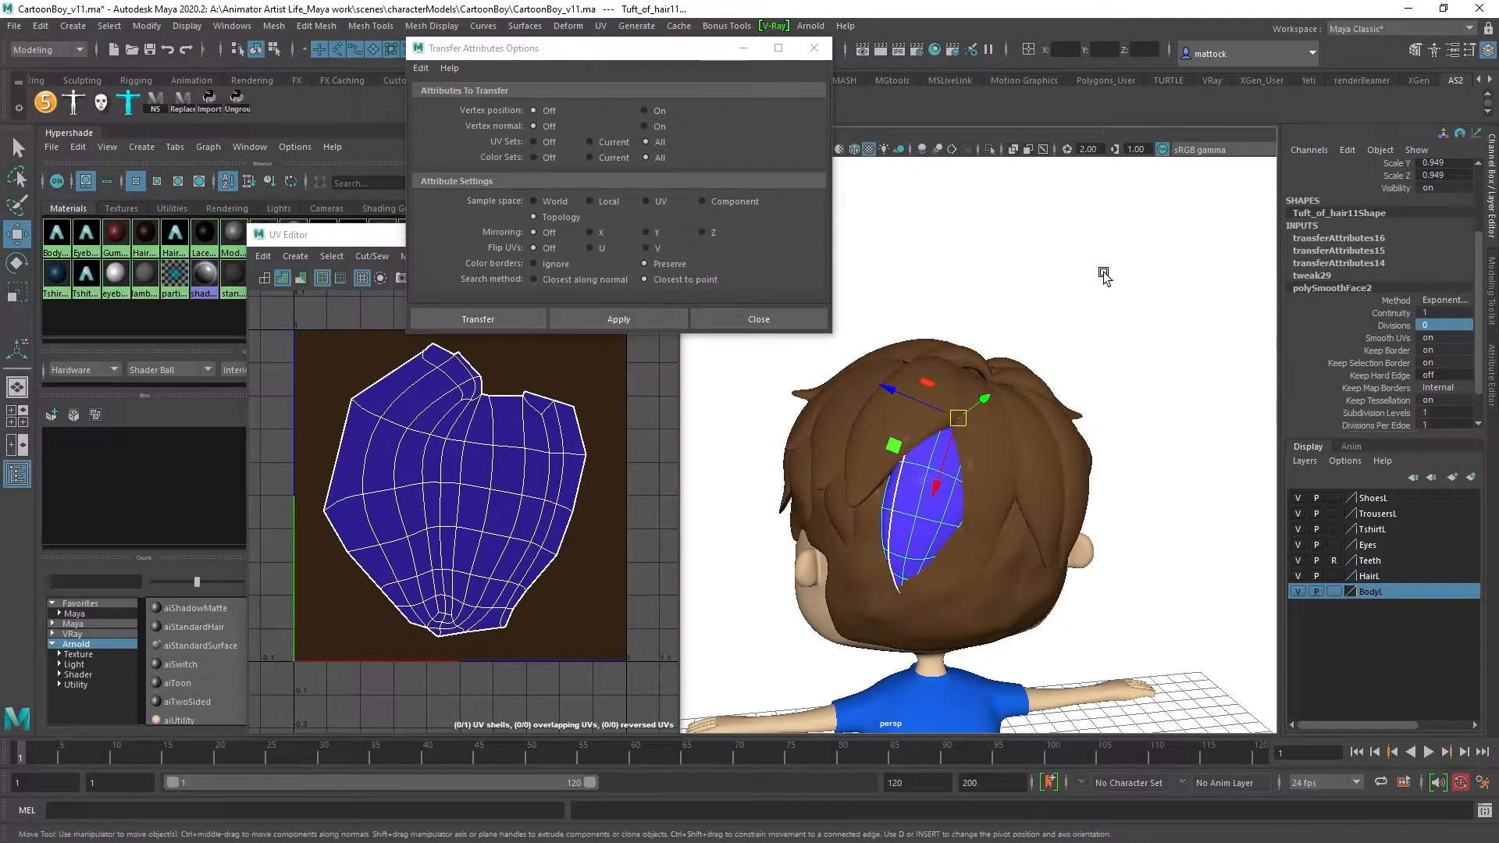
Step: Reselect Tuft_of_hair11, delete its construction history, and clear the selection
click(1149, 283)
click(926, 502)
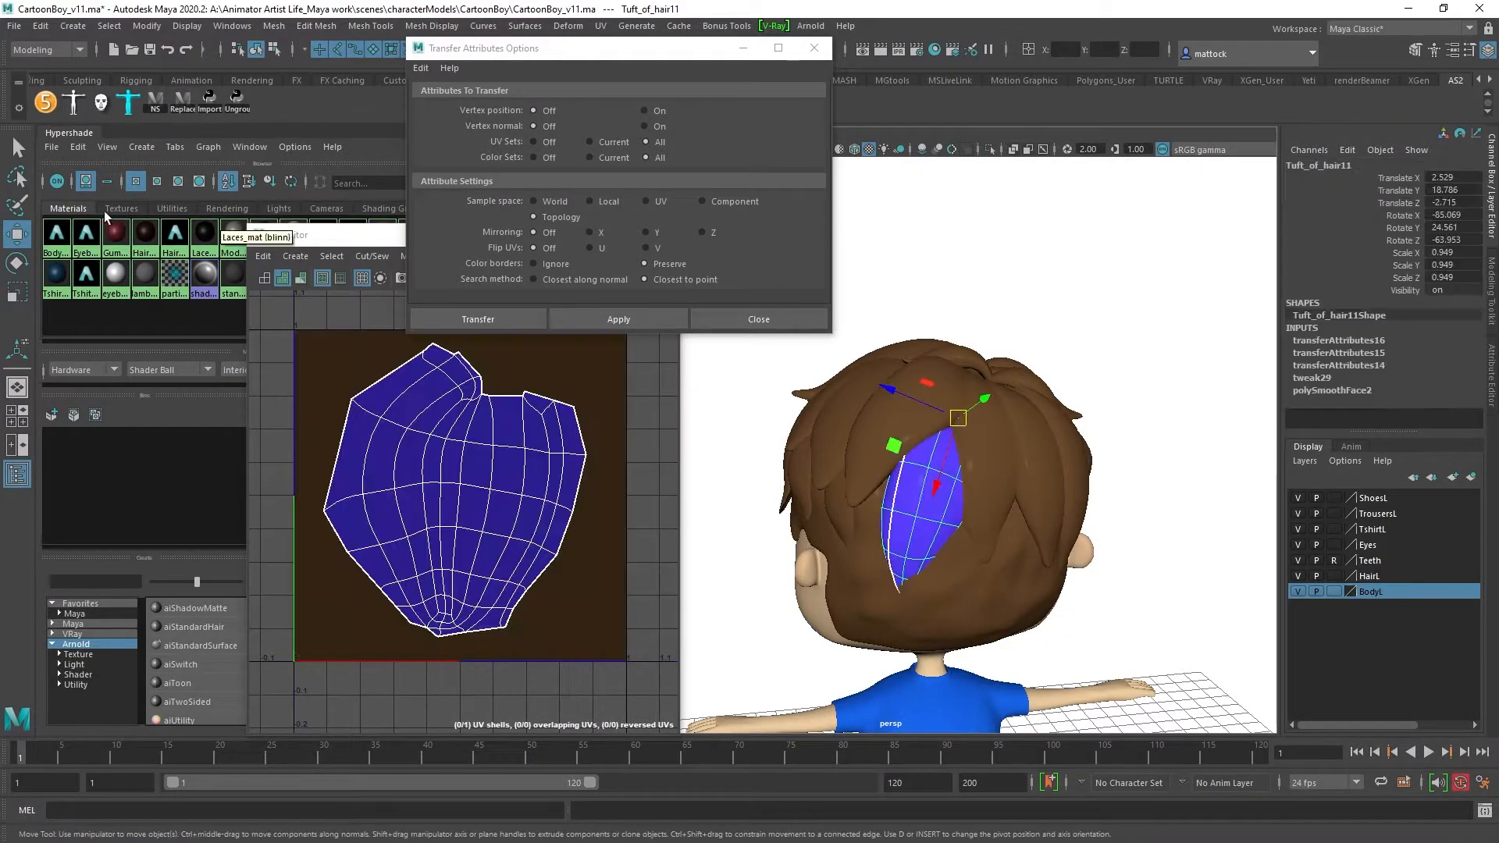
click(41, 25)
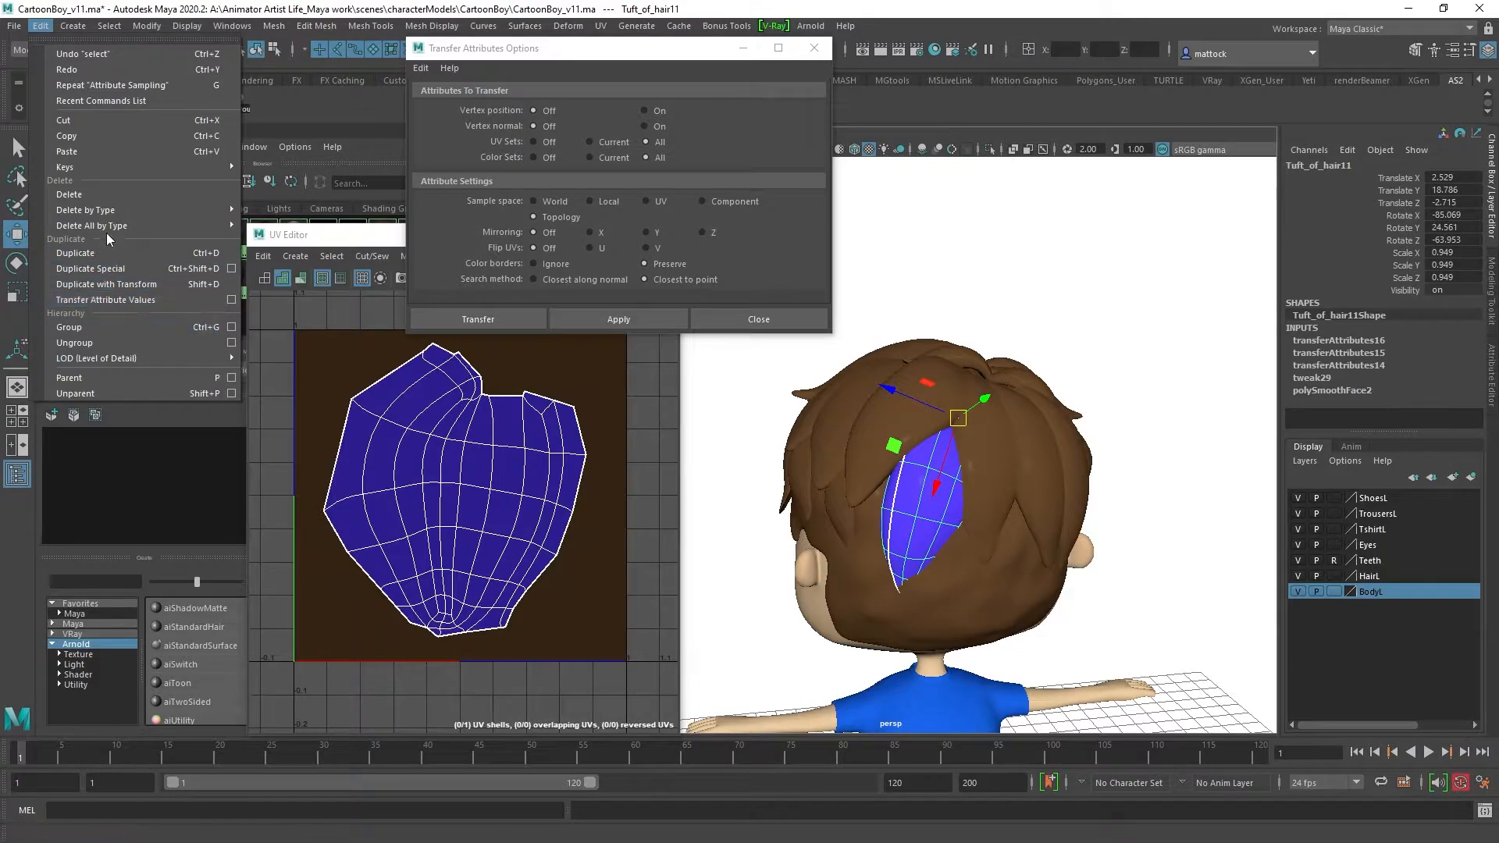
mouse_move(103, 217)
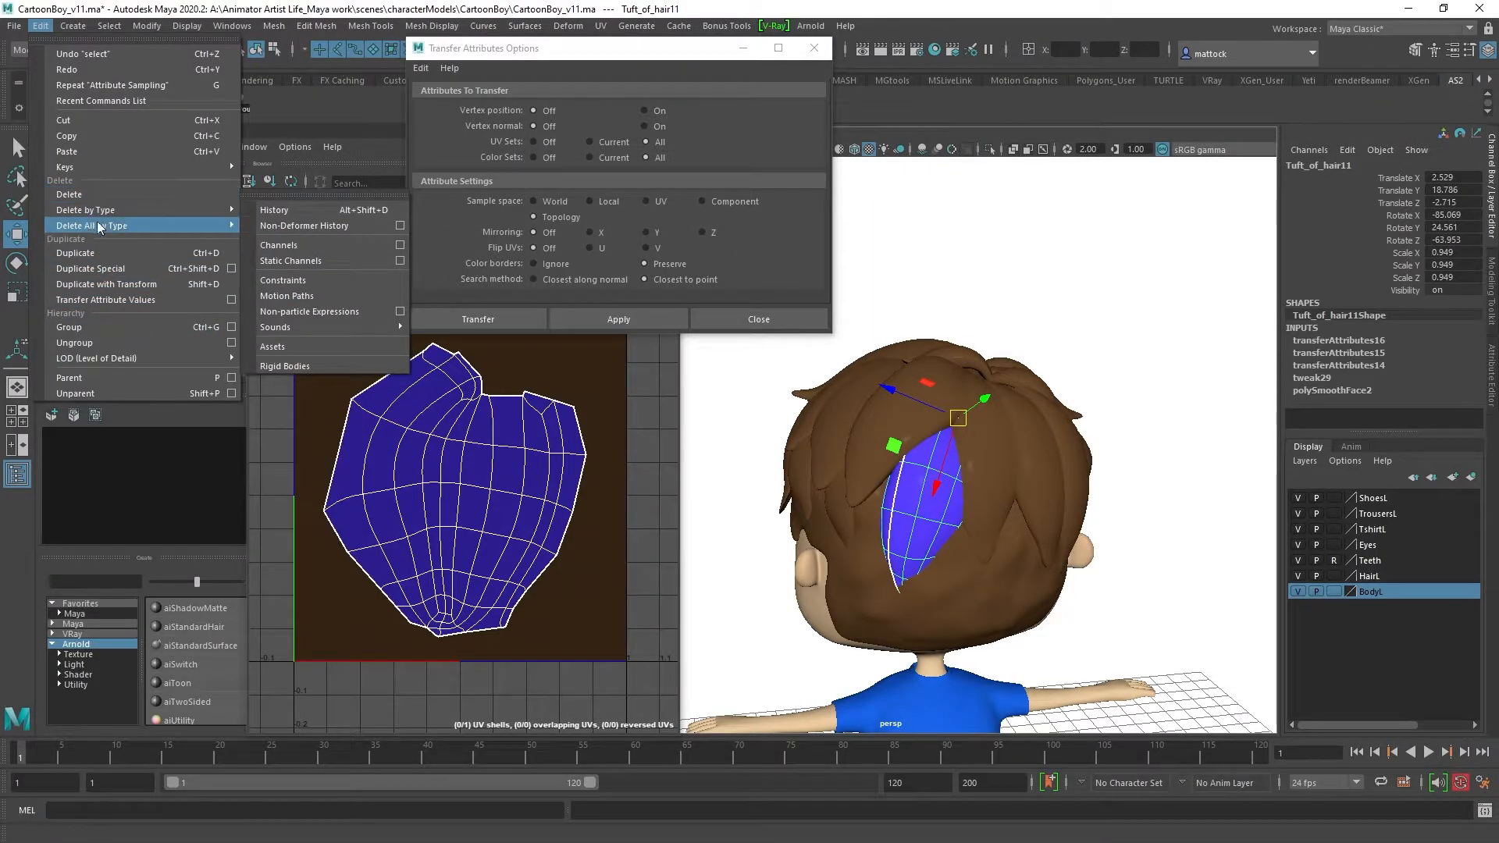
click(294, 210)
click(1171, 332)
Step: Retry the UV transfer to Tuft_of_hair11 on the back of the head using Tuft_of_hair8 as source, and clear the selection
alt+drag(1090, 384, 992, 442)
click(991, 442)
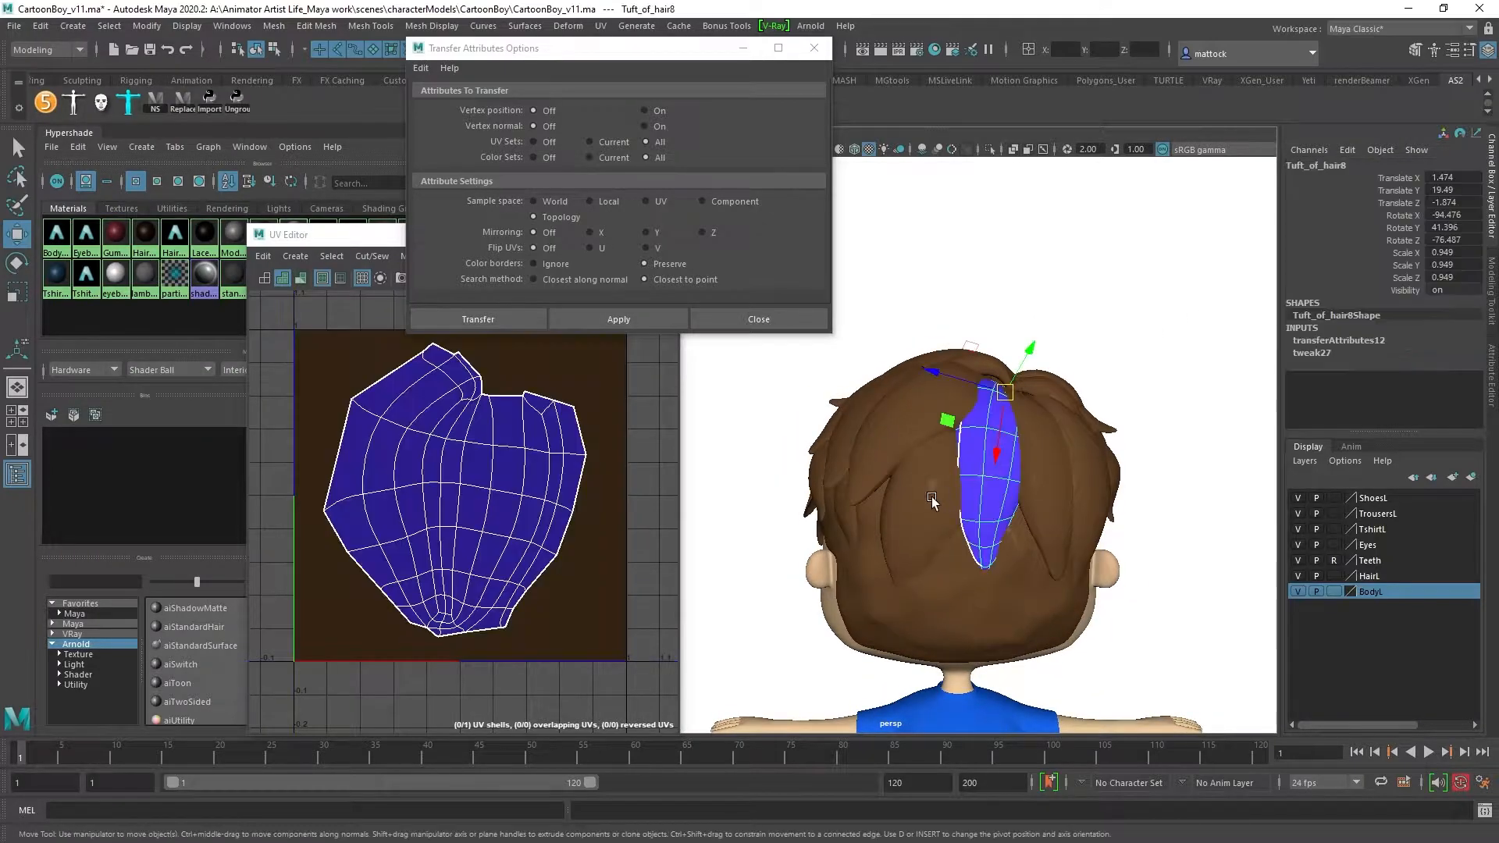
shift+click(938, 501)
click(615, 318)
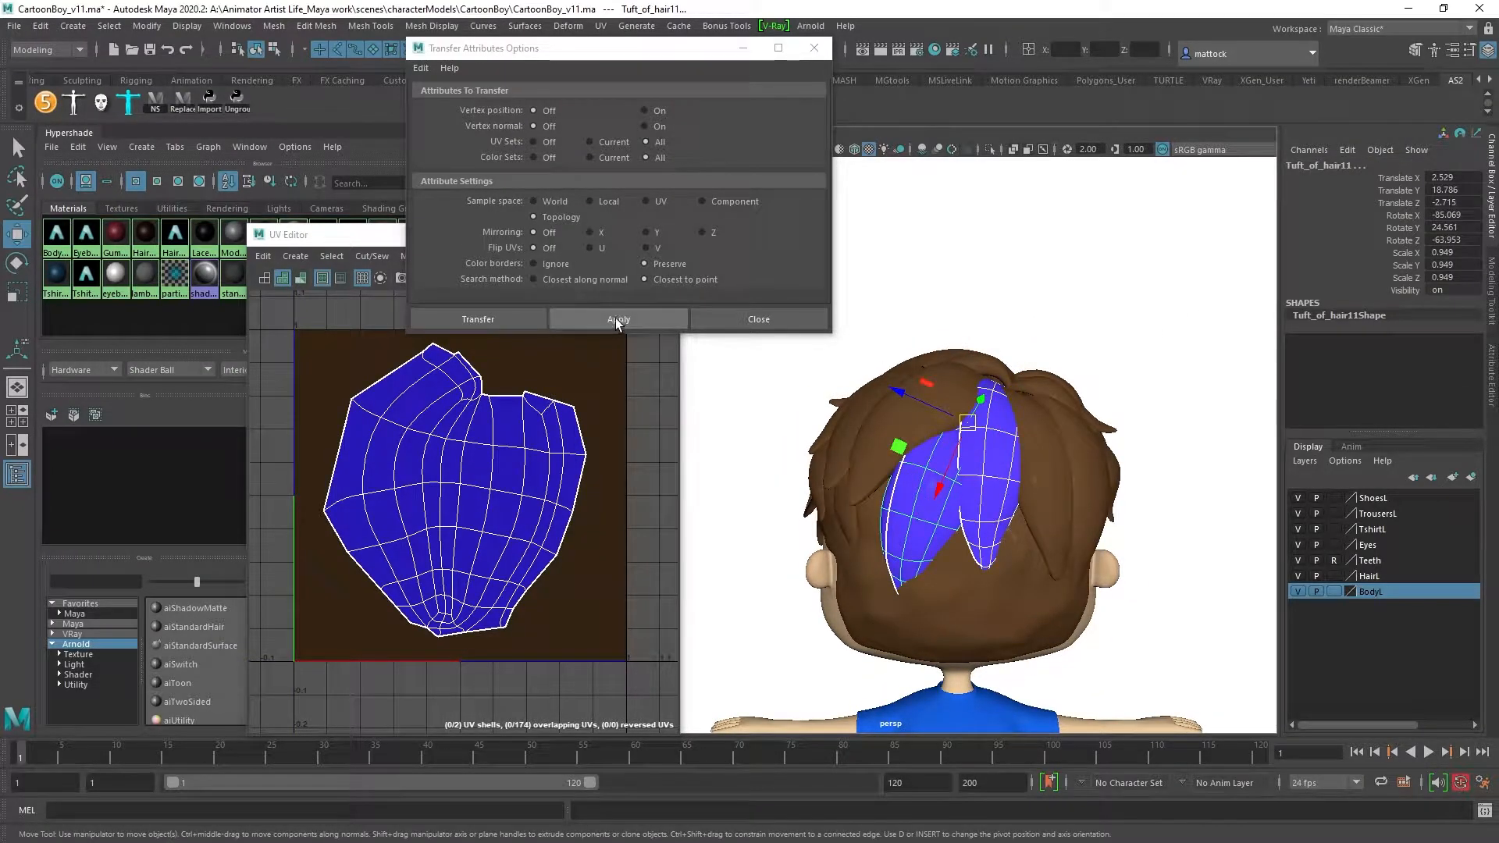
click(1131, 328)
Step: Compare the UVs of Tuft_of_hair11 with those of Tuft_of_hair9 and Tuft_of_hair8
click(1056, 448)
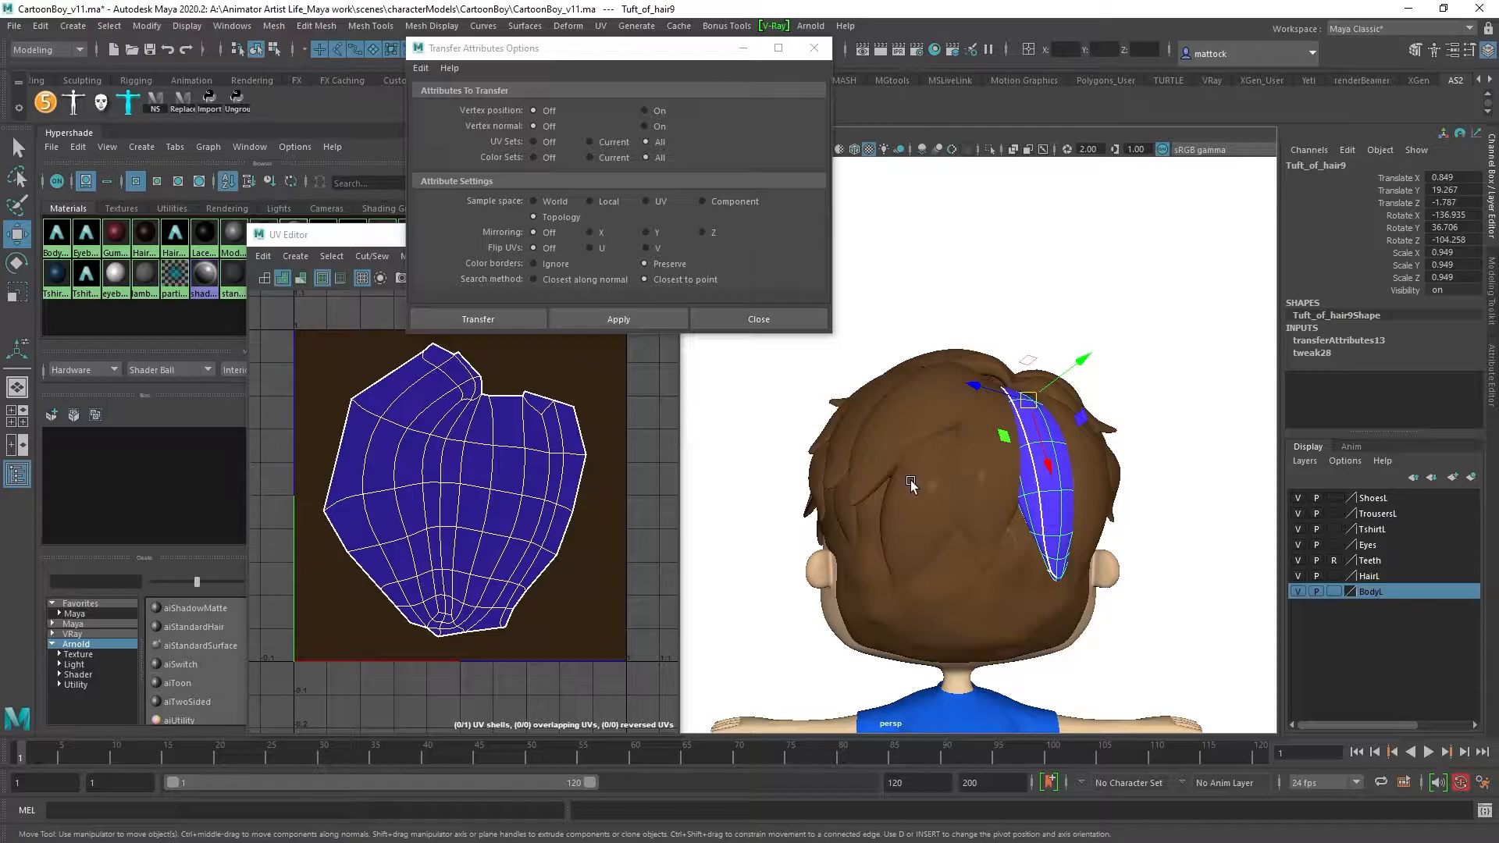
shift+click(915, 482)
click(1169, 355)
click(992, 454)
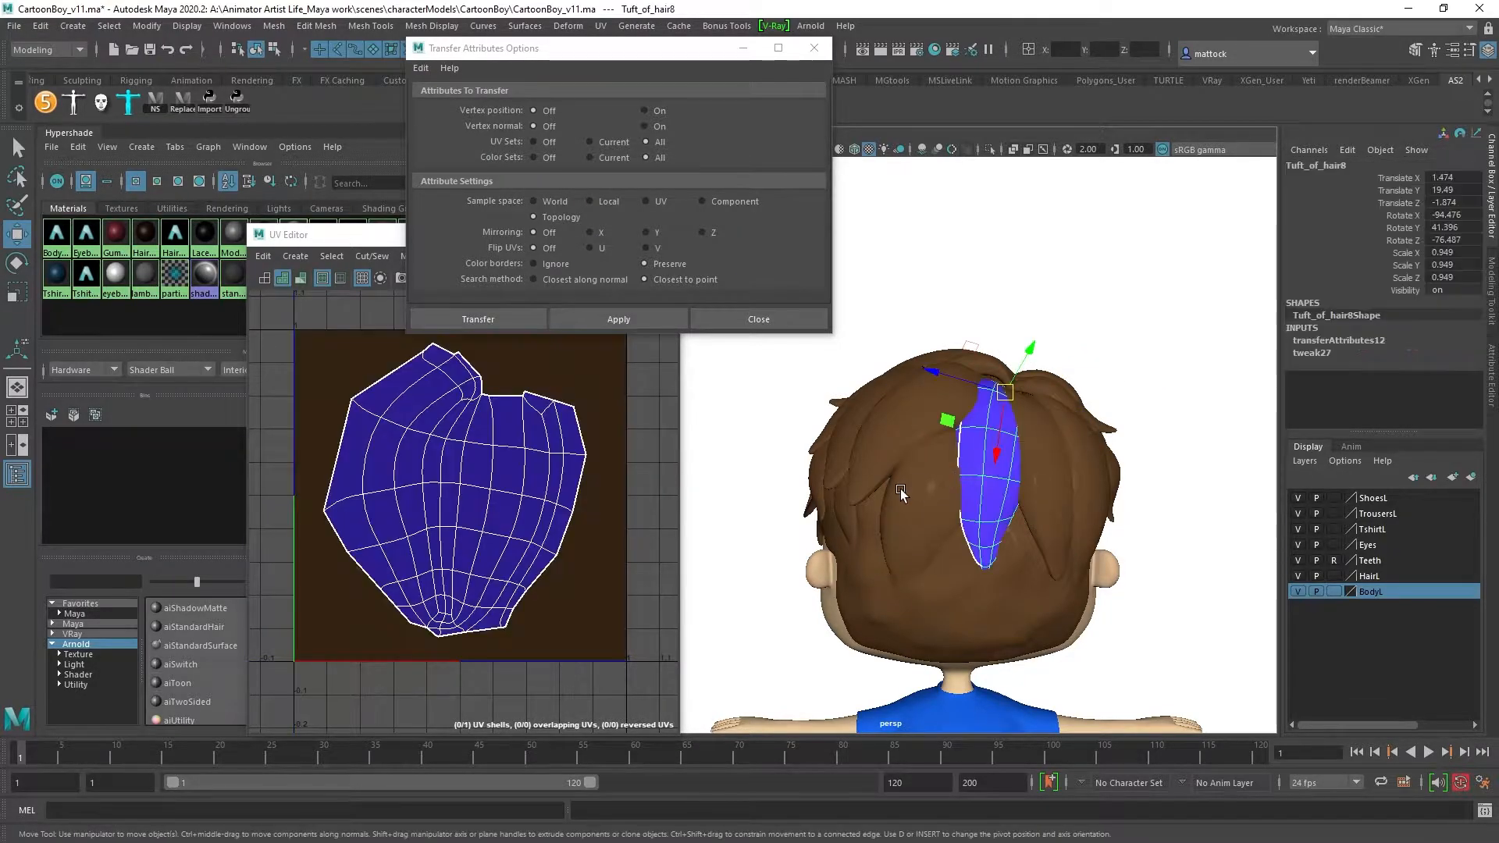
shift+click(912, 482)
click(1068, 304)
Step: Transfer the UVs from Tuft_of_hair10 to Tuft_of_hair7 on the back of the head
alt+drag(1067, 304, 985, 411)
click(1057, 439)
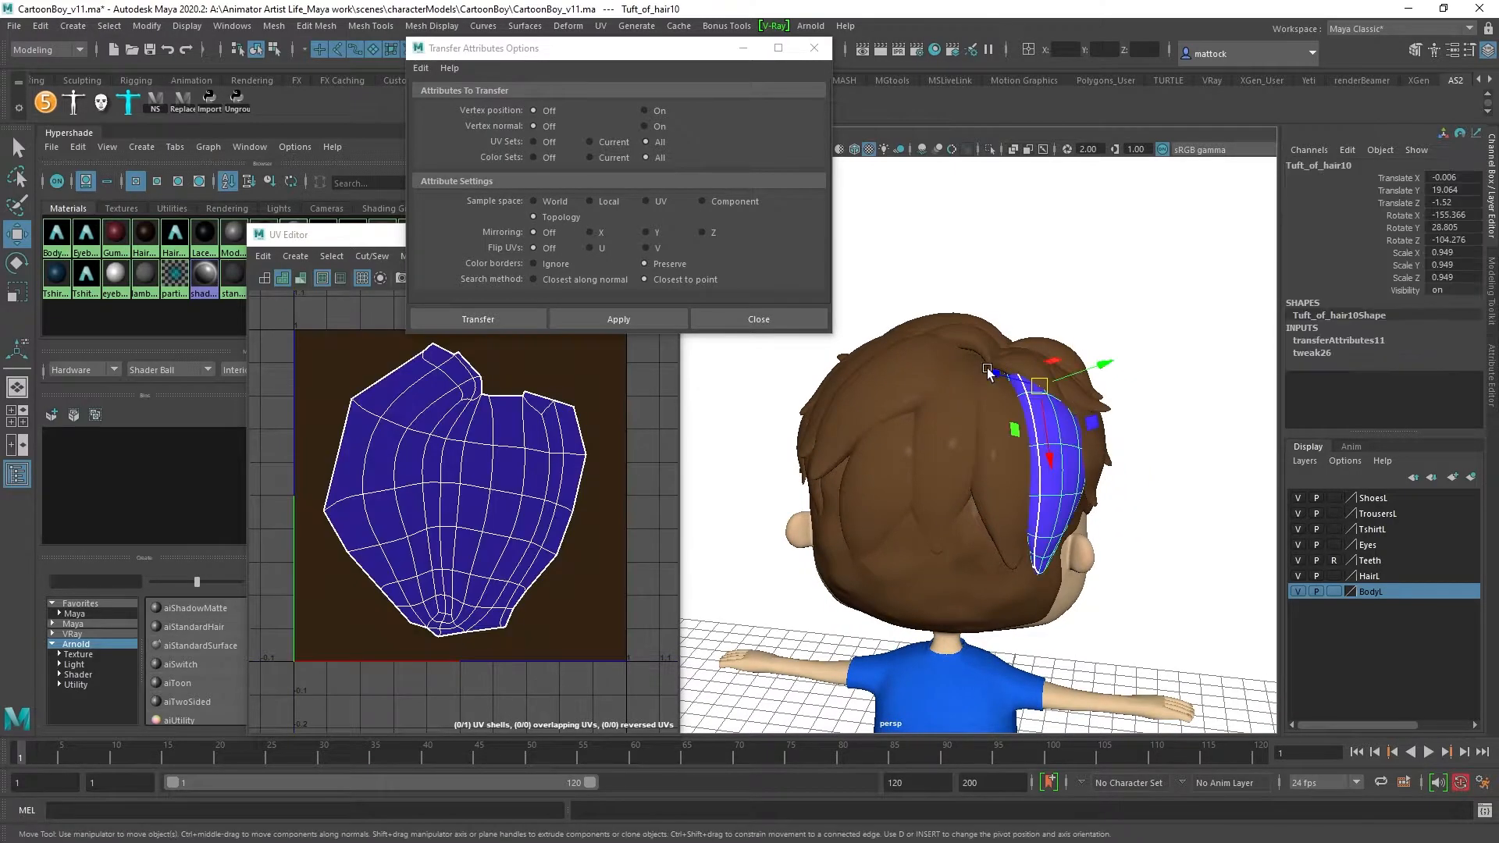
alt+drag(977, 356, 963, 402)
shift+click(867, 385)
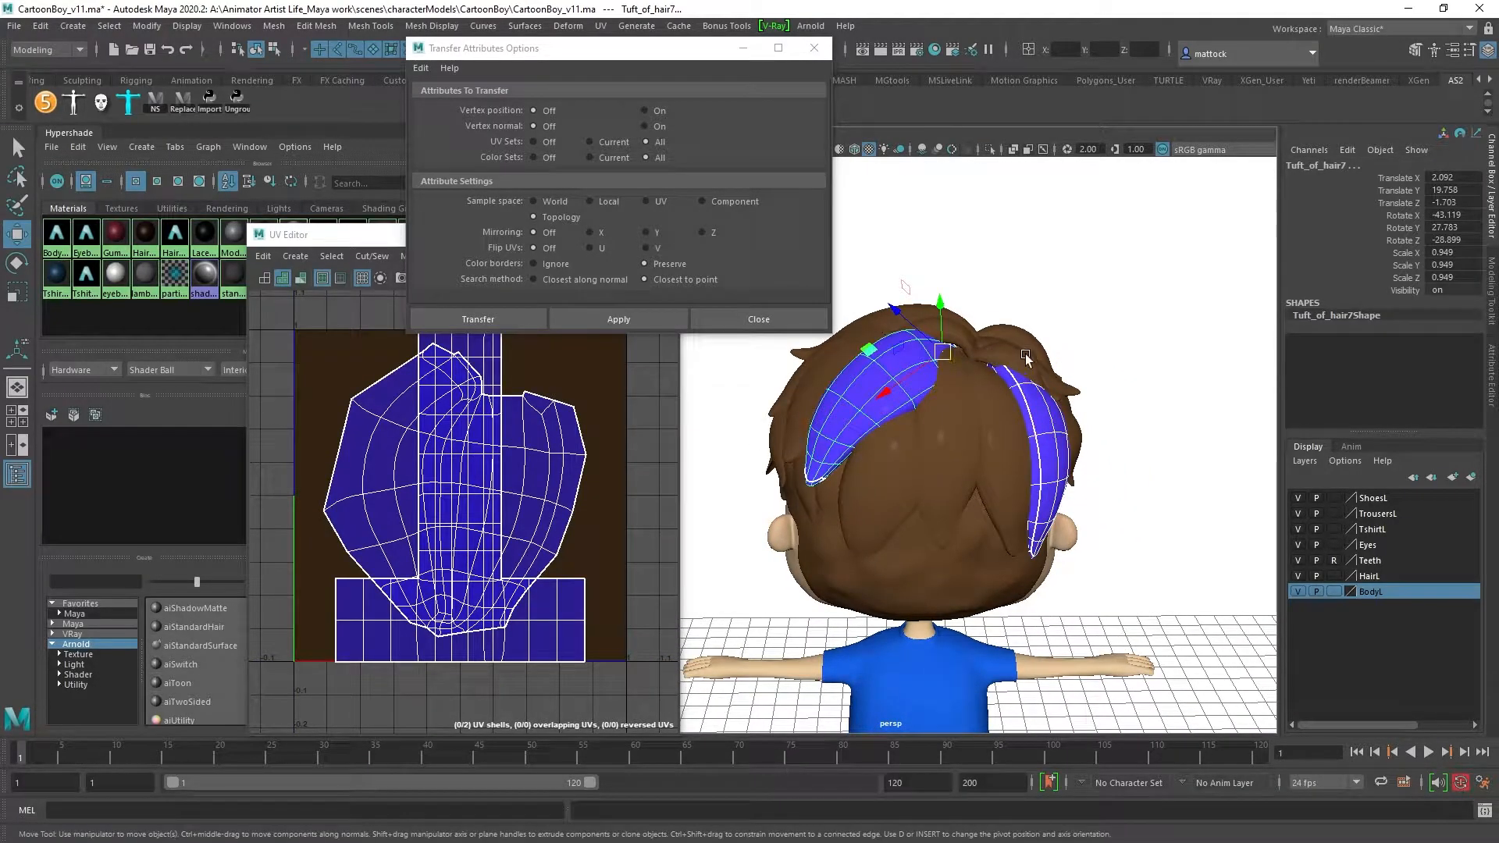
alt+drag(1043, 303, 1106, 331)
click(1106, 331)
click(1009, 396)
shift+click(854, 381)
click(619, 318)
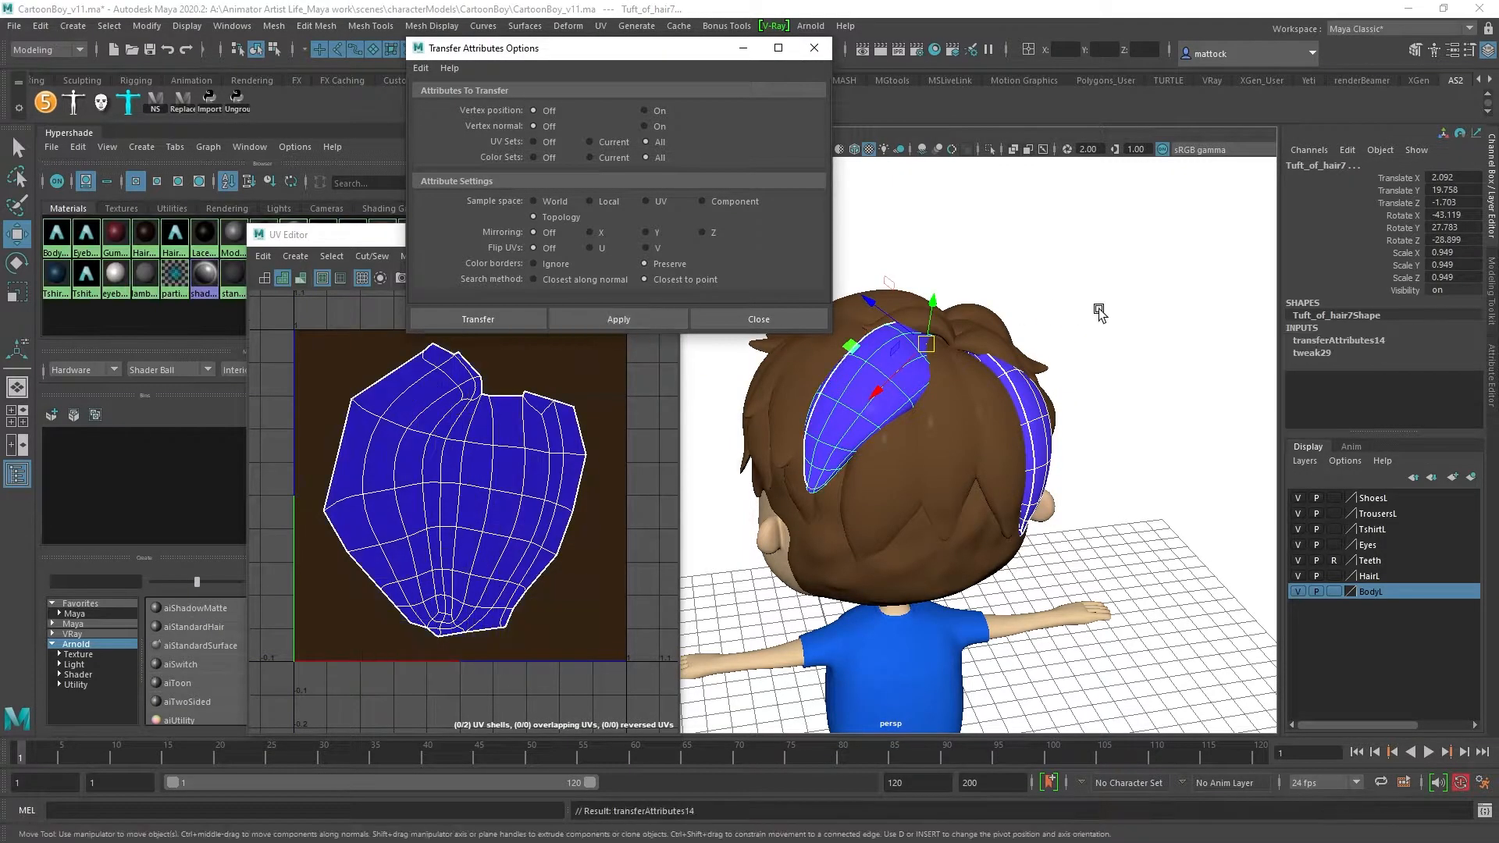
Step: Transfer the UVs from Tuft_of_hair10 to Tuft_of_hair13 on the side of the head above the ear
alt+drag(1071, 308, 1091, 356)
click(1089, 353)
click(1010, 382)
alt+drag(840, 402, 981, 422)
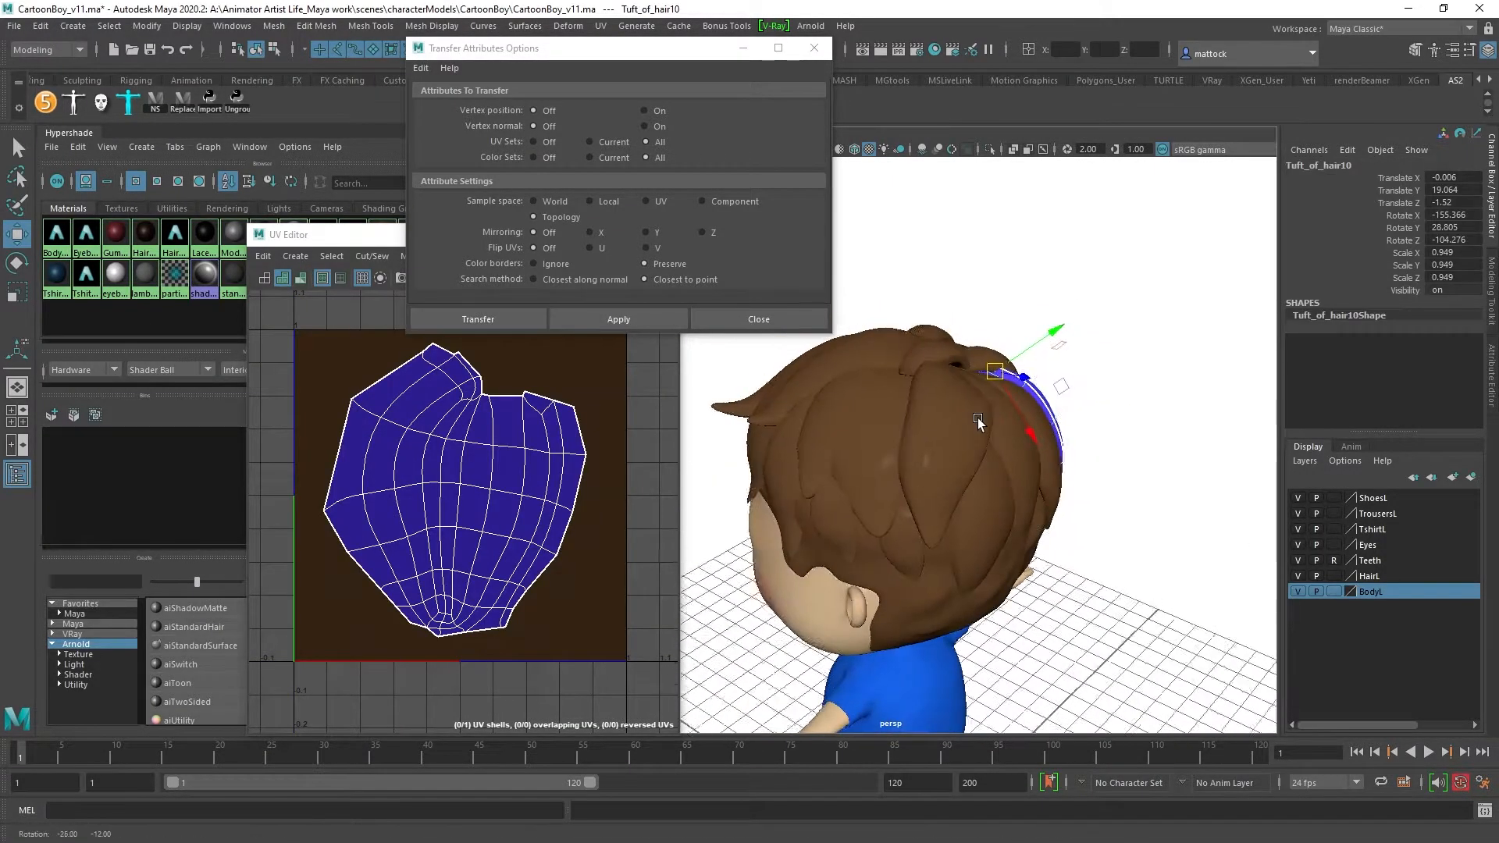
shift+click(867, 439)
click(619, 320)
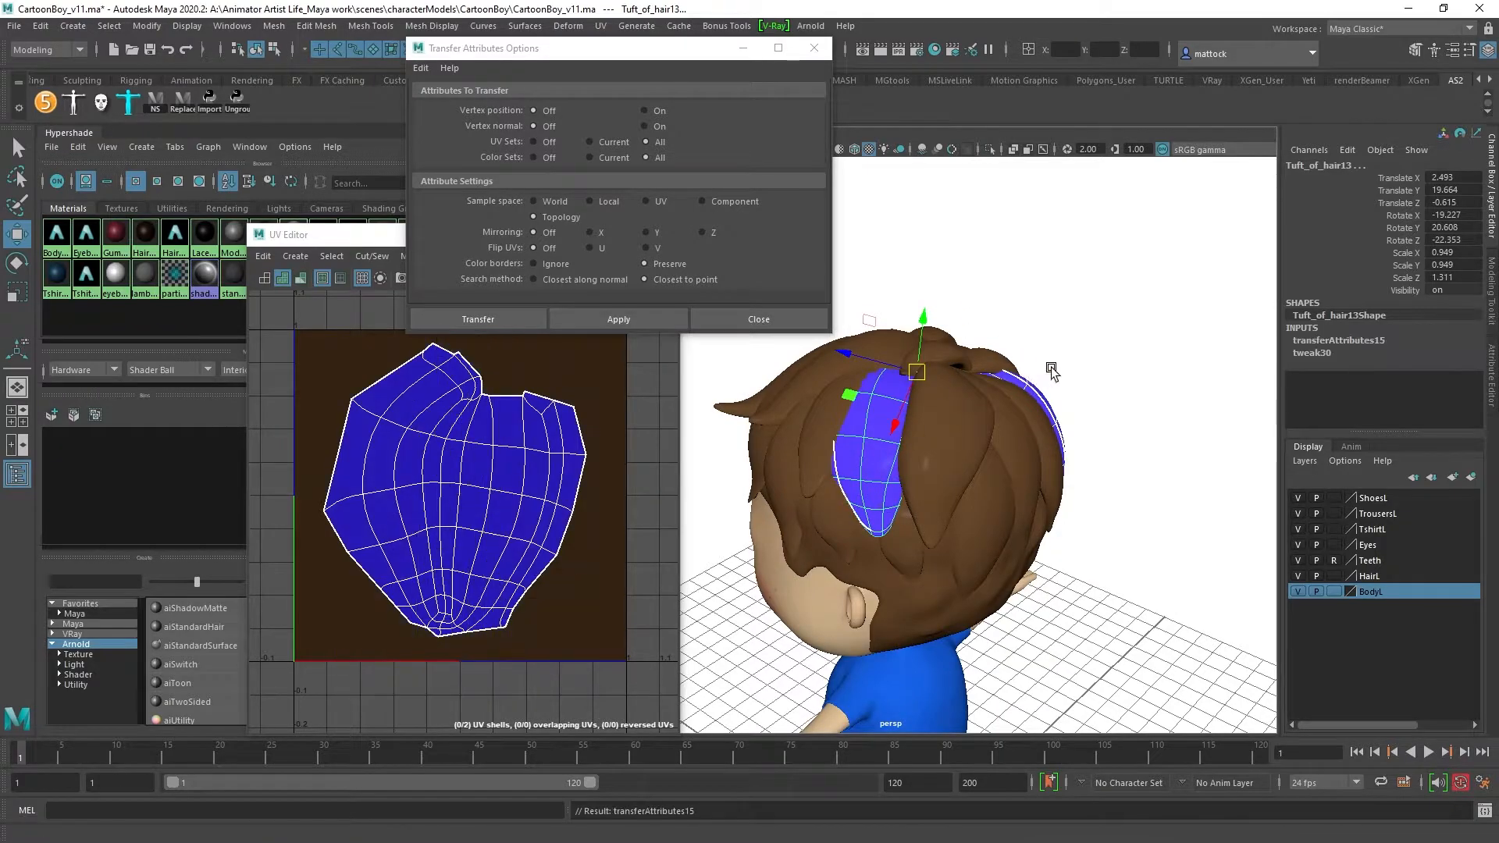
Step: Transfer the UVs from Tuft_of_hair7 to the neighbouring tuft further forward on the side of the head
alt+drag(969, 352, 1017, 361)
click(1018, 362)
click(949, 425)
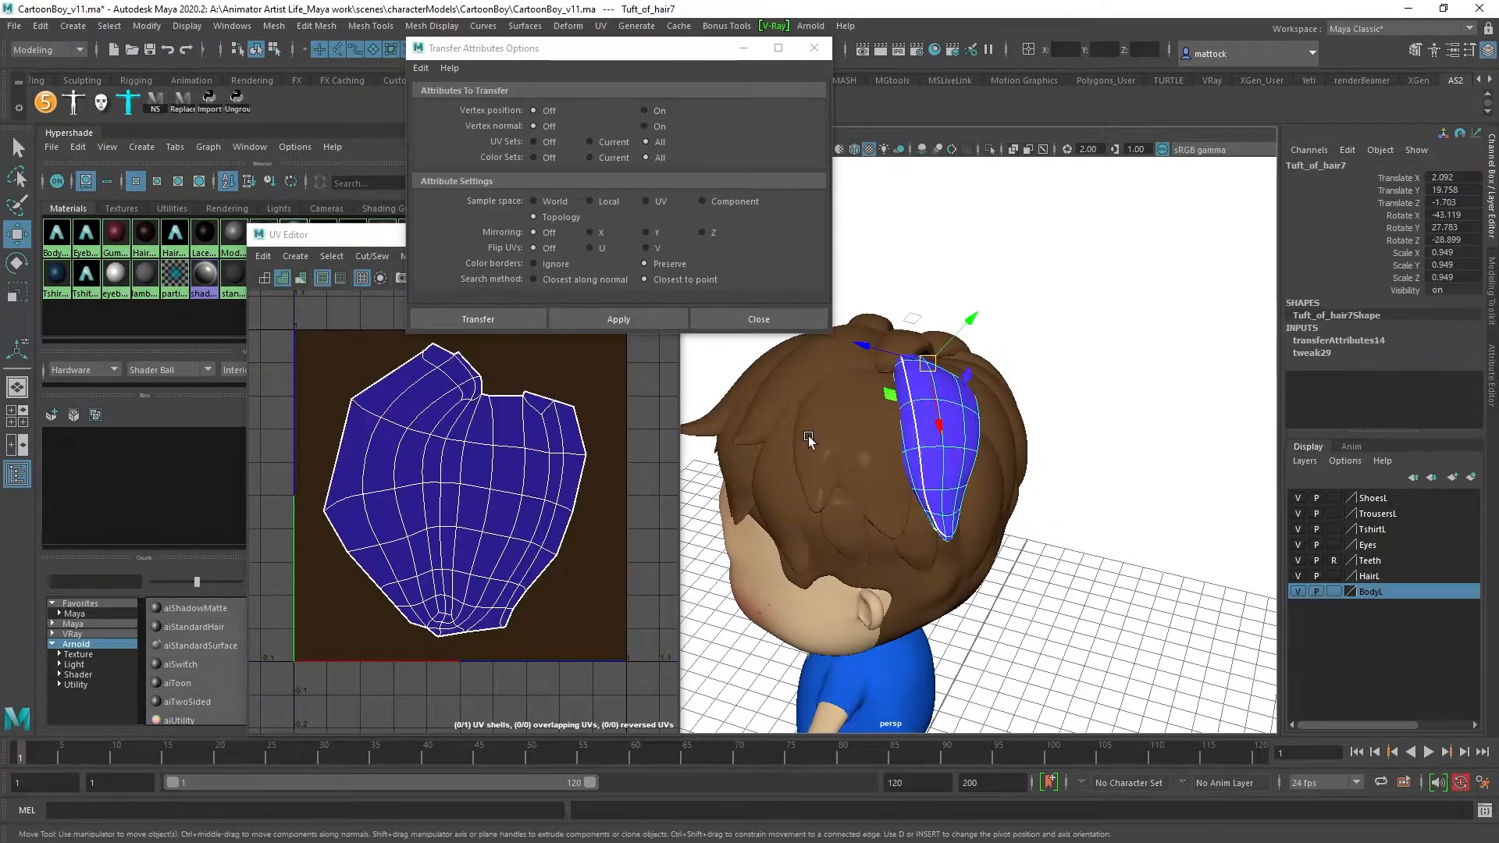
shift+click(813, 437)
key(g)
click(1051, 339)
Step: Transfer the UVs from Tuft_of_hair7 to Tuft_of_hair2 near the crown and clear the selection
alt+drag(934, 367, 978, 359)
alt+drag(883, 390, 1048, 386)
click(1088, 383)
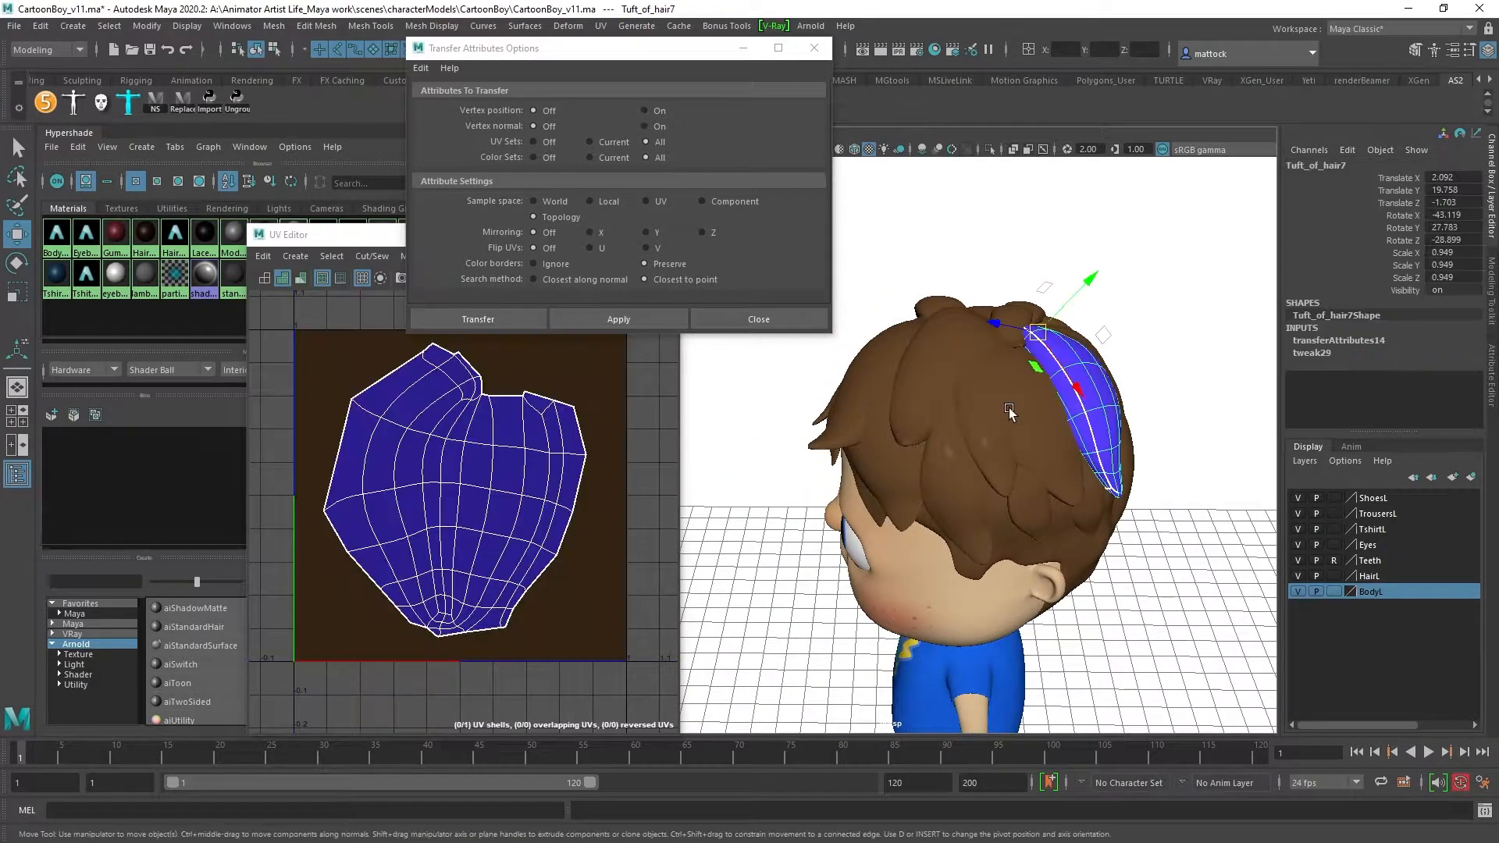
shift+click(936, 372)
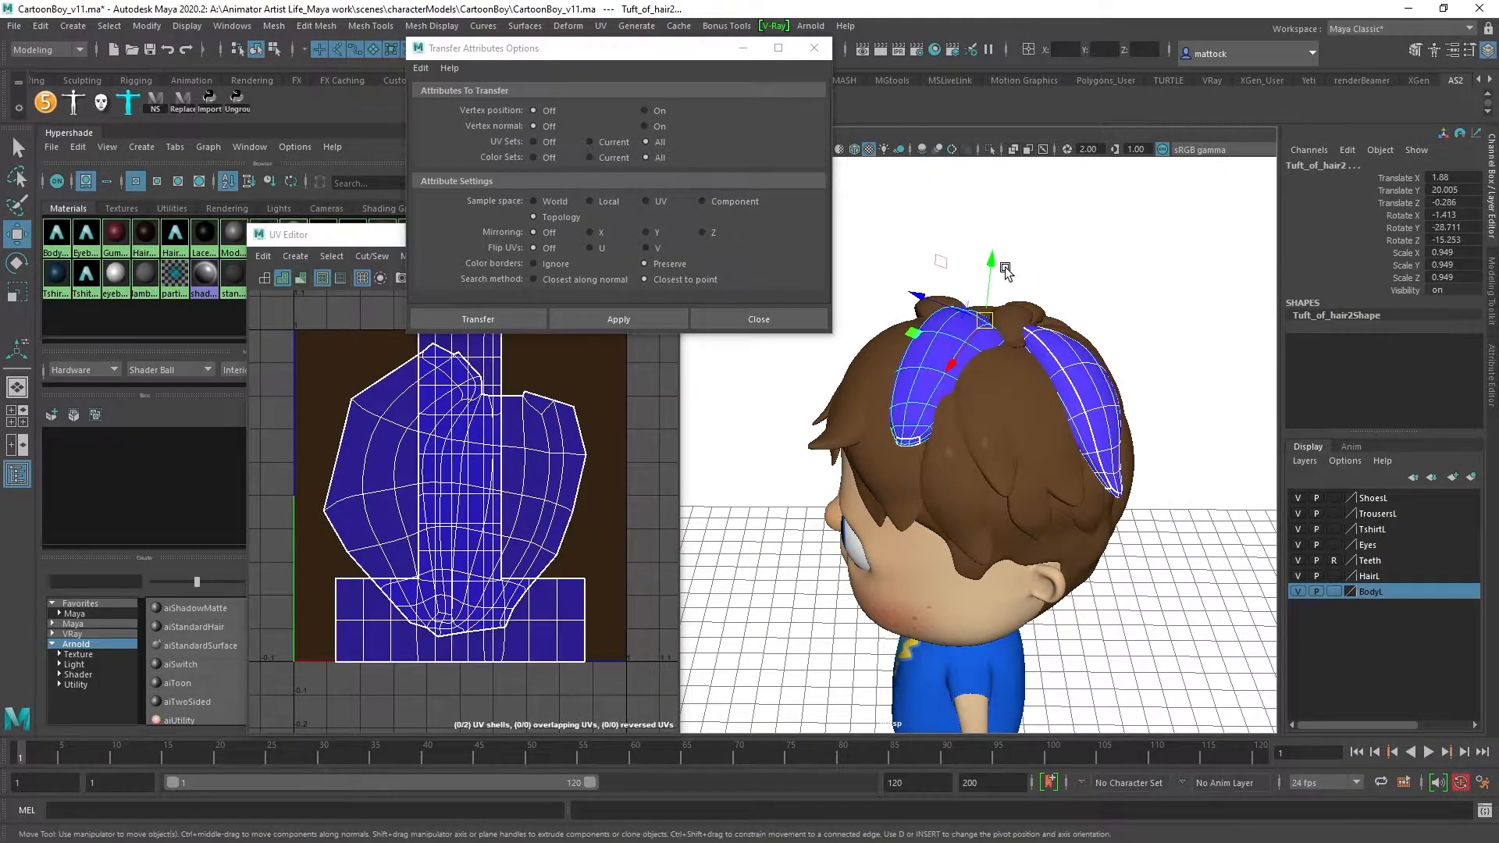
click(1134, 295)
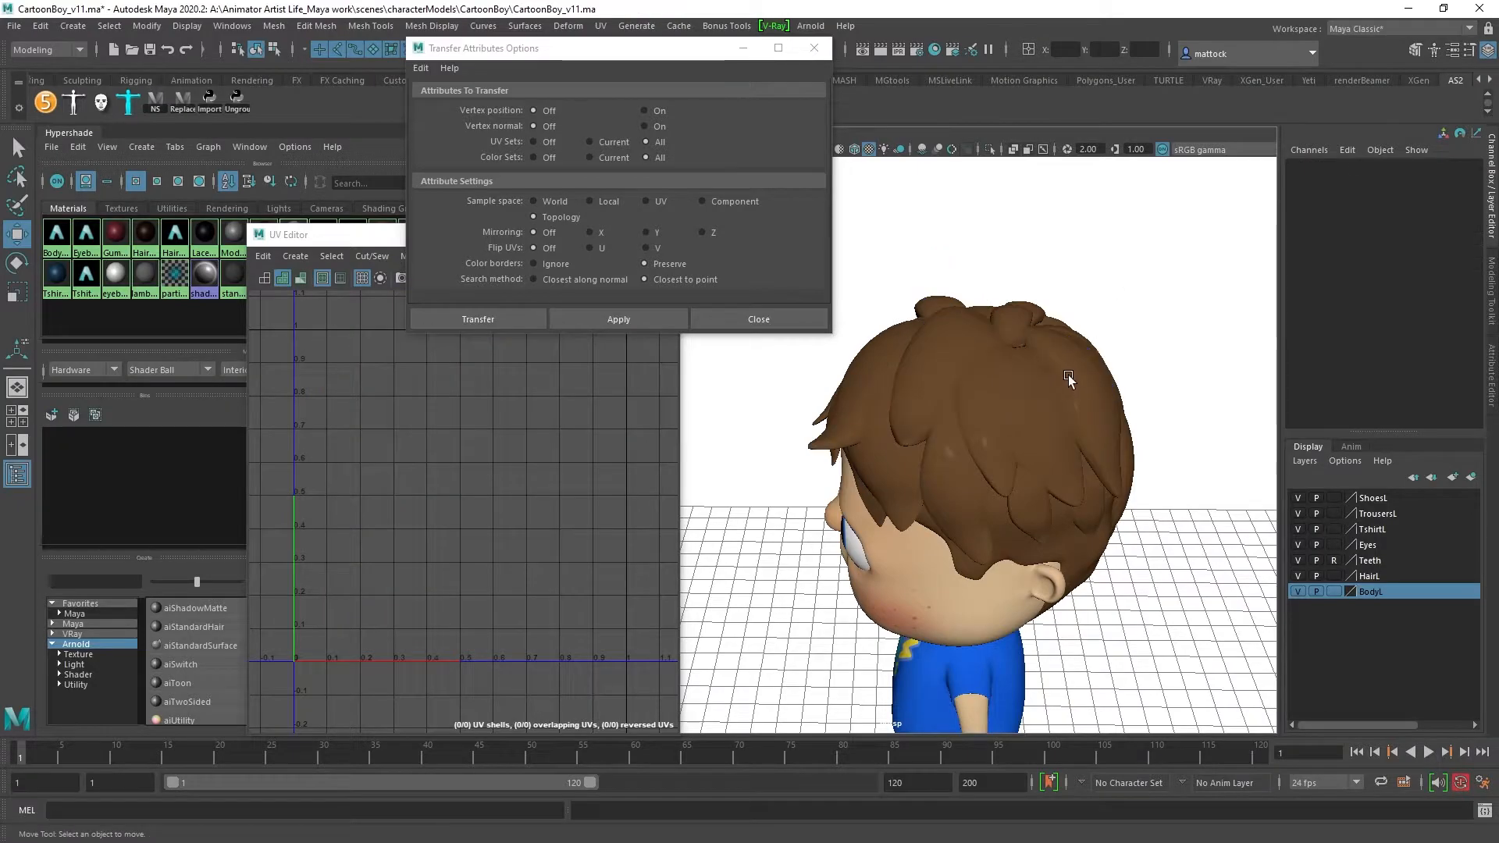
Step: Transfer the UVs from Tuft_of_hair7 to Tuft_of_hair19 above the ear and clear the selection
click(1066, 377)
shift+click(937, 460)
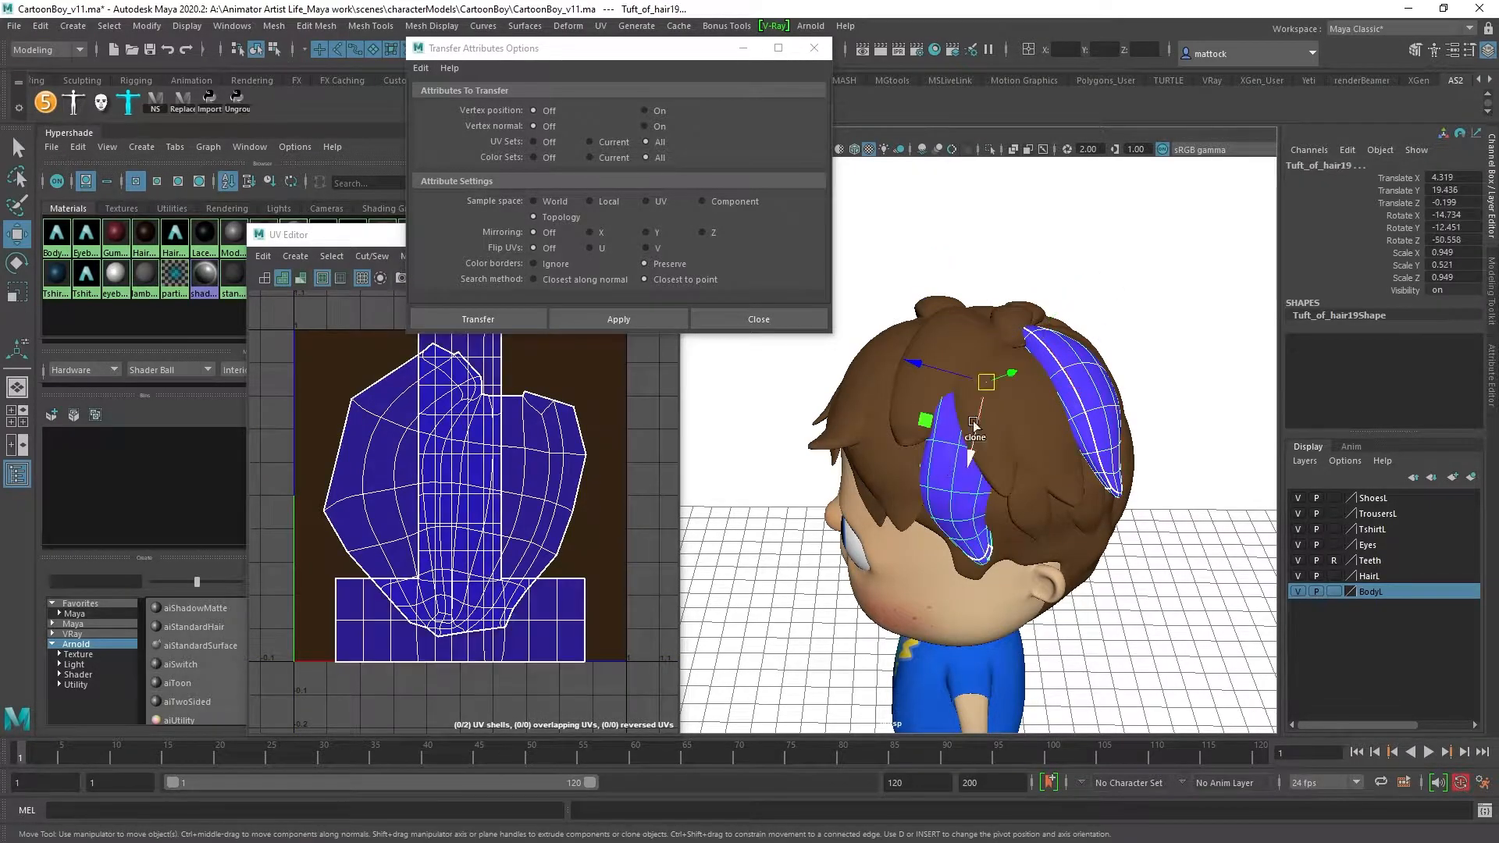
key(g)
click(1180, 291)
Step: Transfer the UVs from Tuft_of_hair1 at the front to Tuft_of_hair20 beside it
alt+drag(1180, 291, 717, 408)
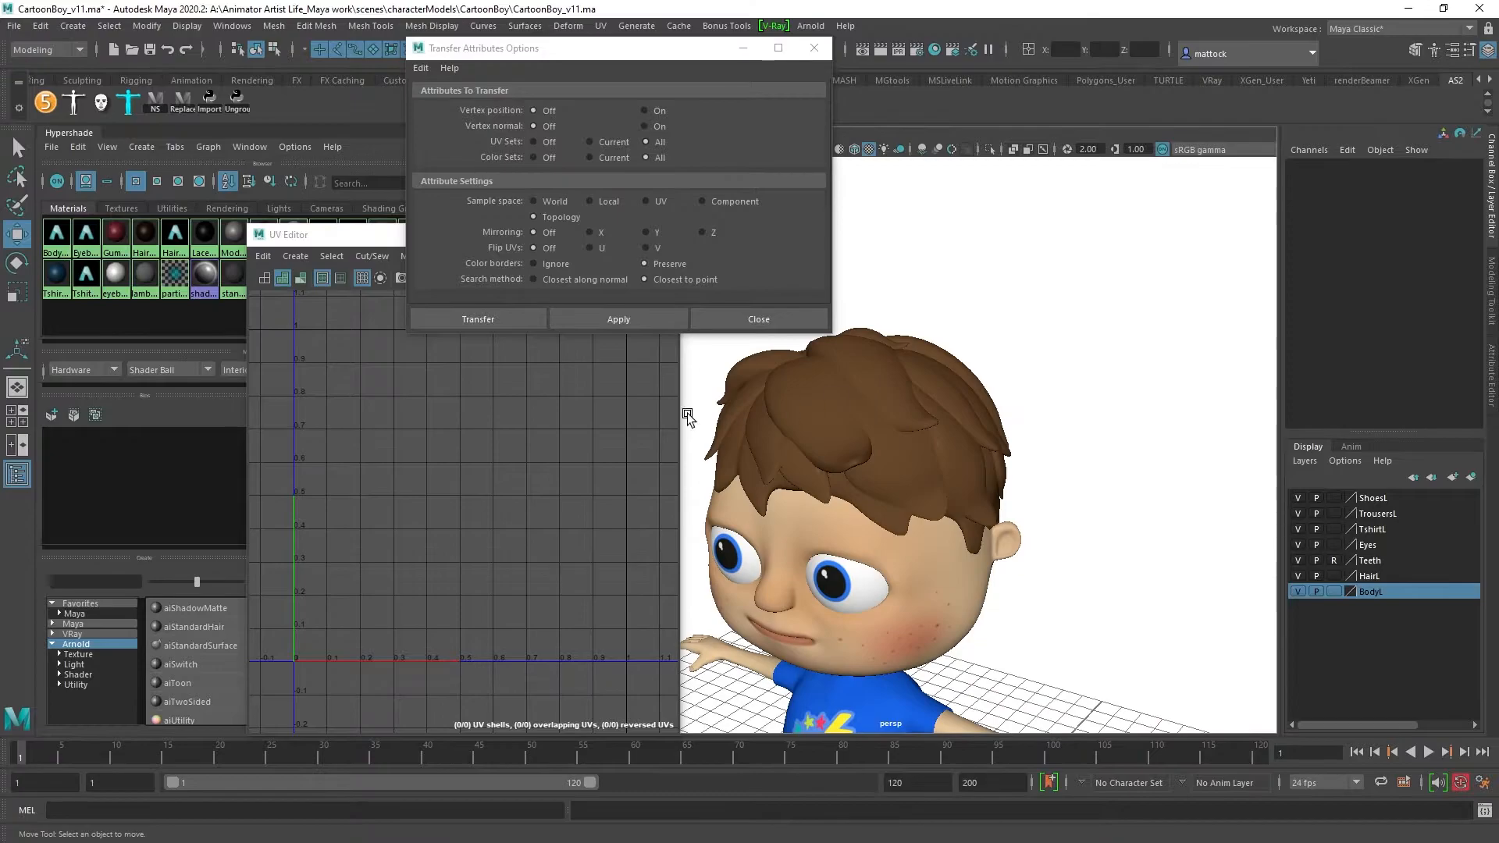
alt+drag(870, 355, 937, 382)
click(937, 382)
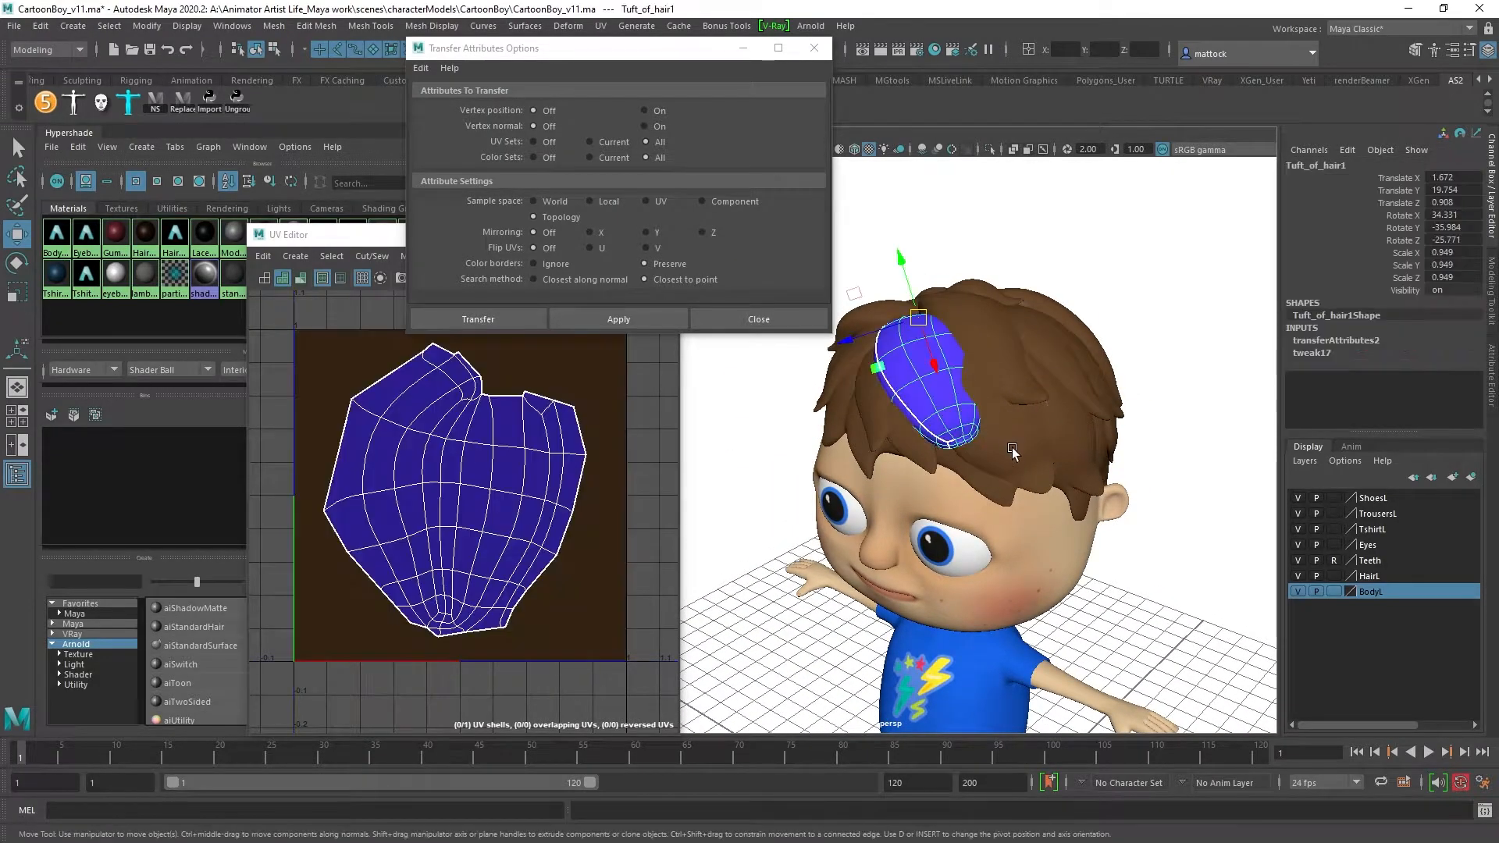
key(g)
alt+drag(1155, 335, 904, 365)
click(1042, 259)
Step: Compare the UVs of the front, side and crown tufts by selecting them in pairs, including Tuft_of_hair19 and Tuft_of_hair3
click(940, 349)
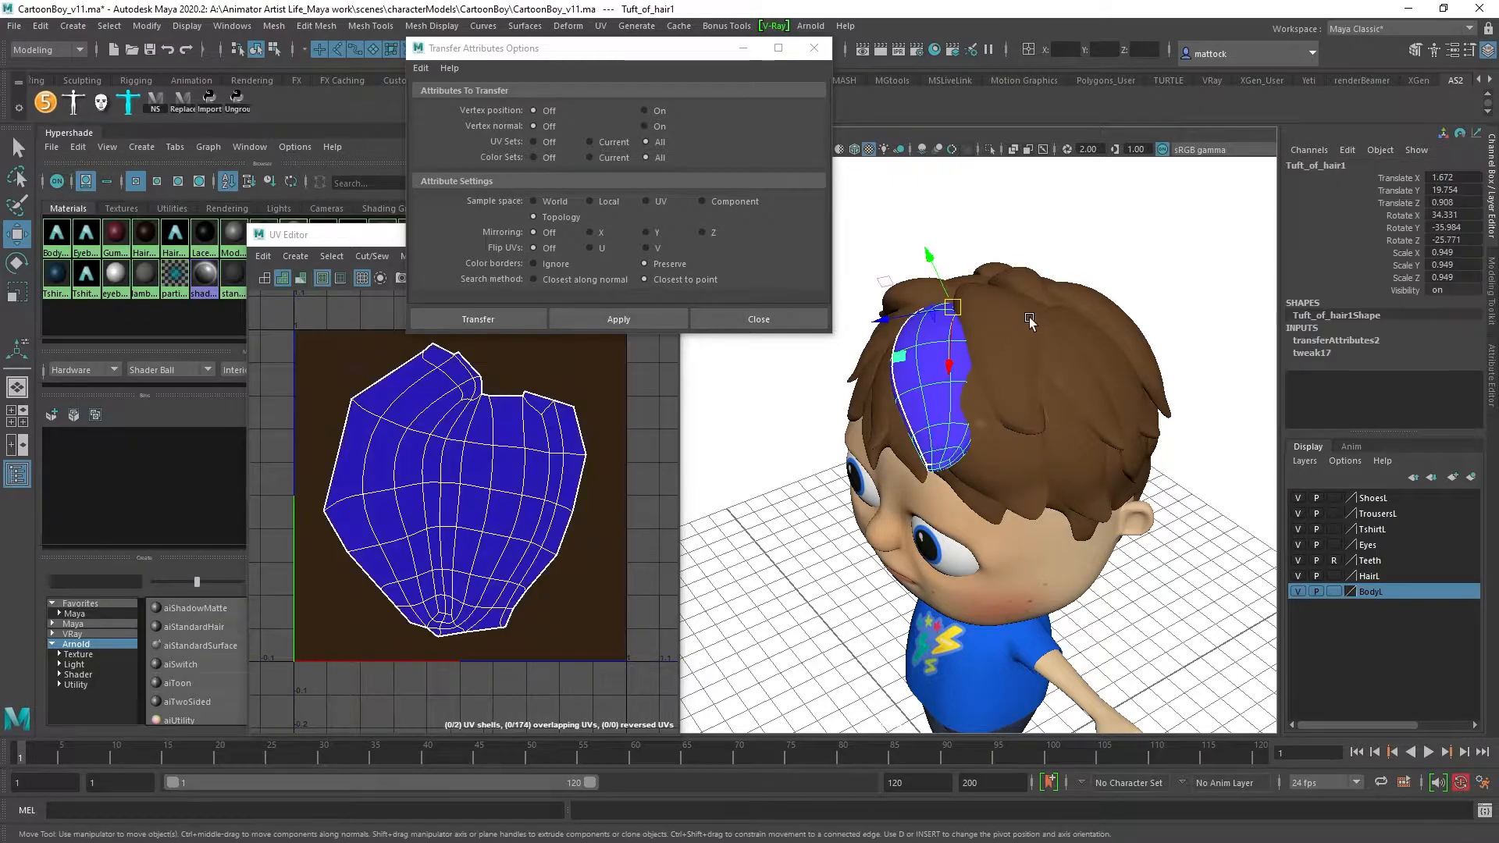
shift+click(1023, 316)
click(1074, 213)
click(934, 321)
key(f)
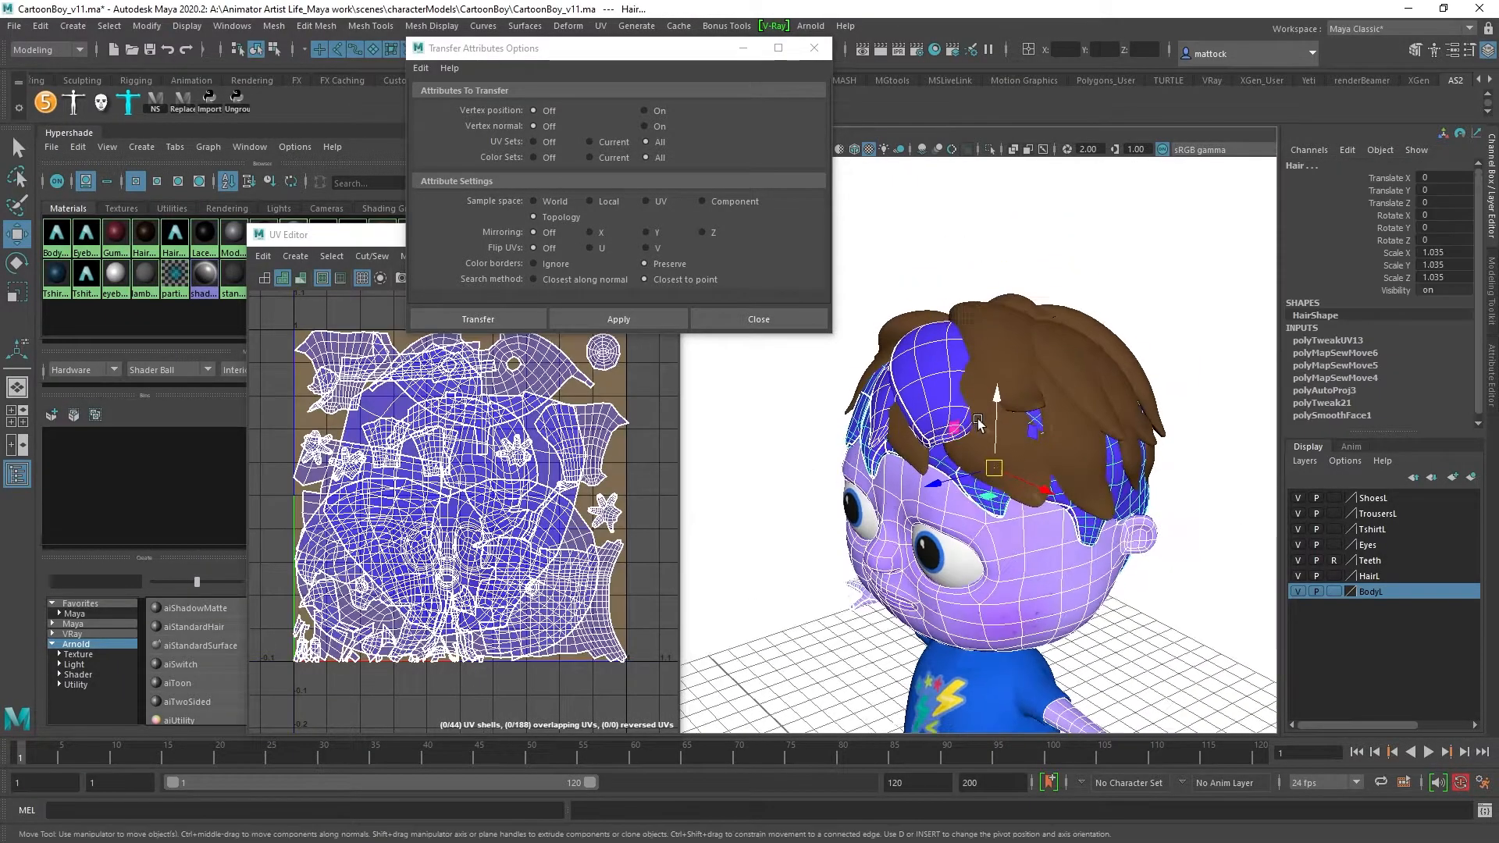
click(1179, 289)
click(933, 371)
shift+click(1114, 400)
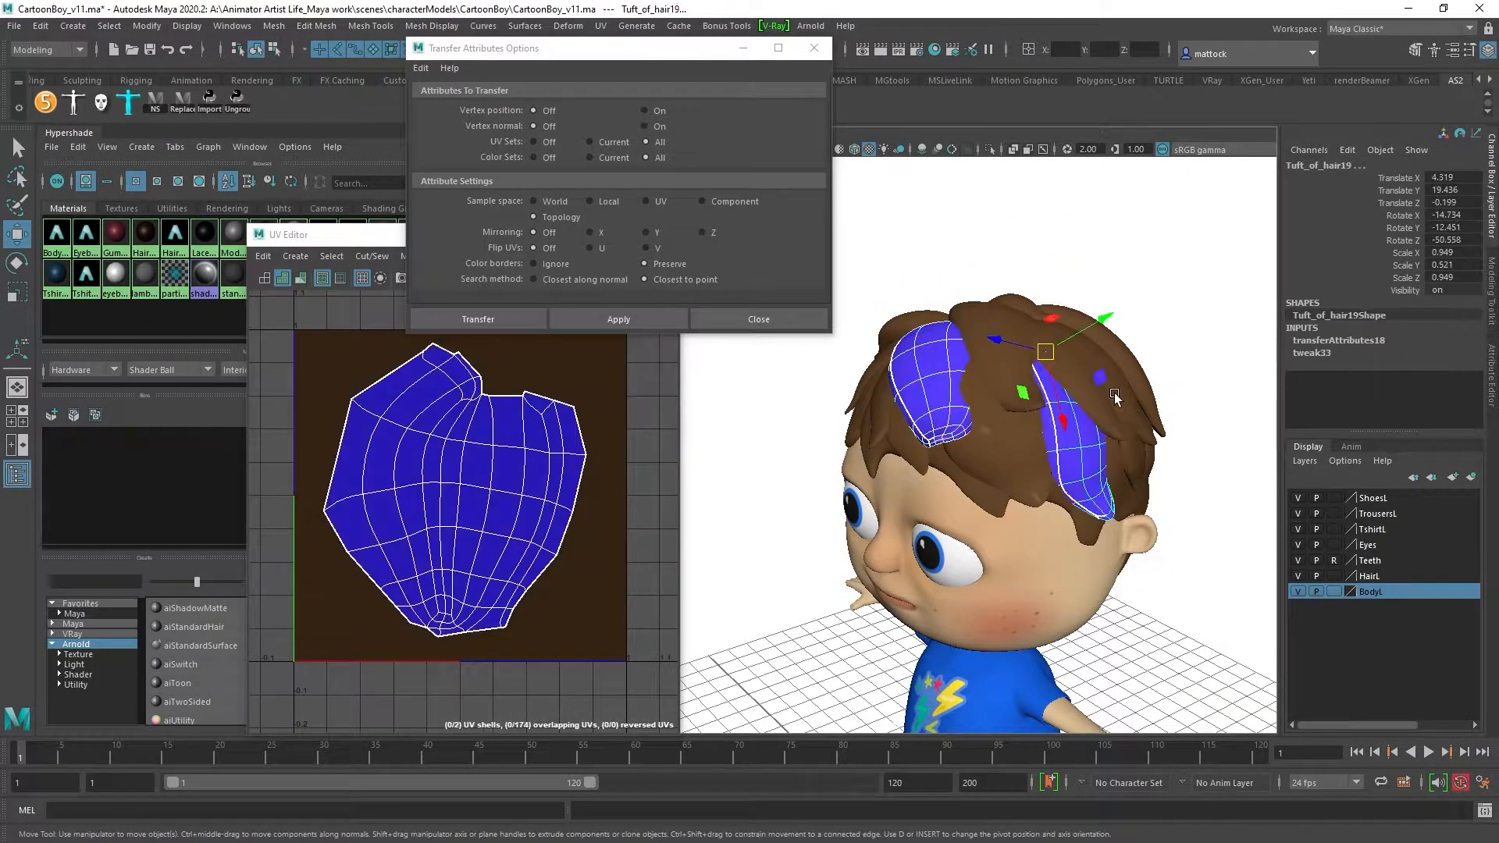
click(1091, 301)
alt+drag(1006, 306, 916, 373)
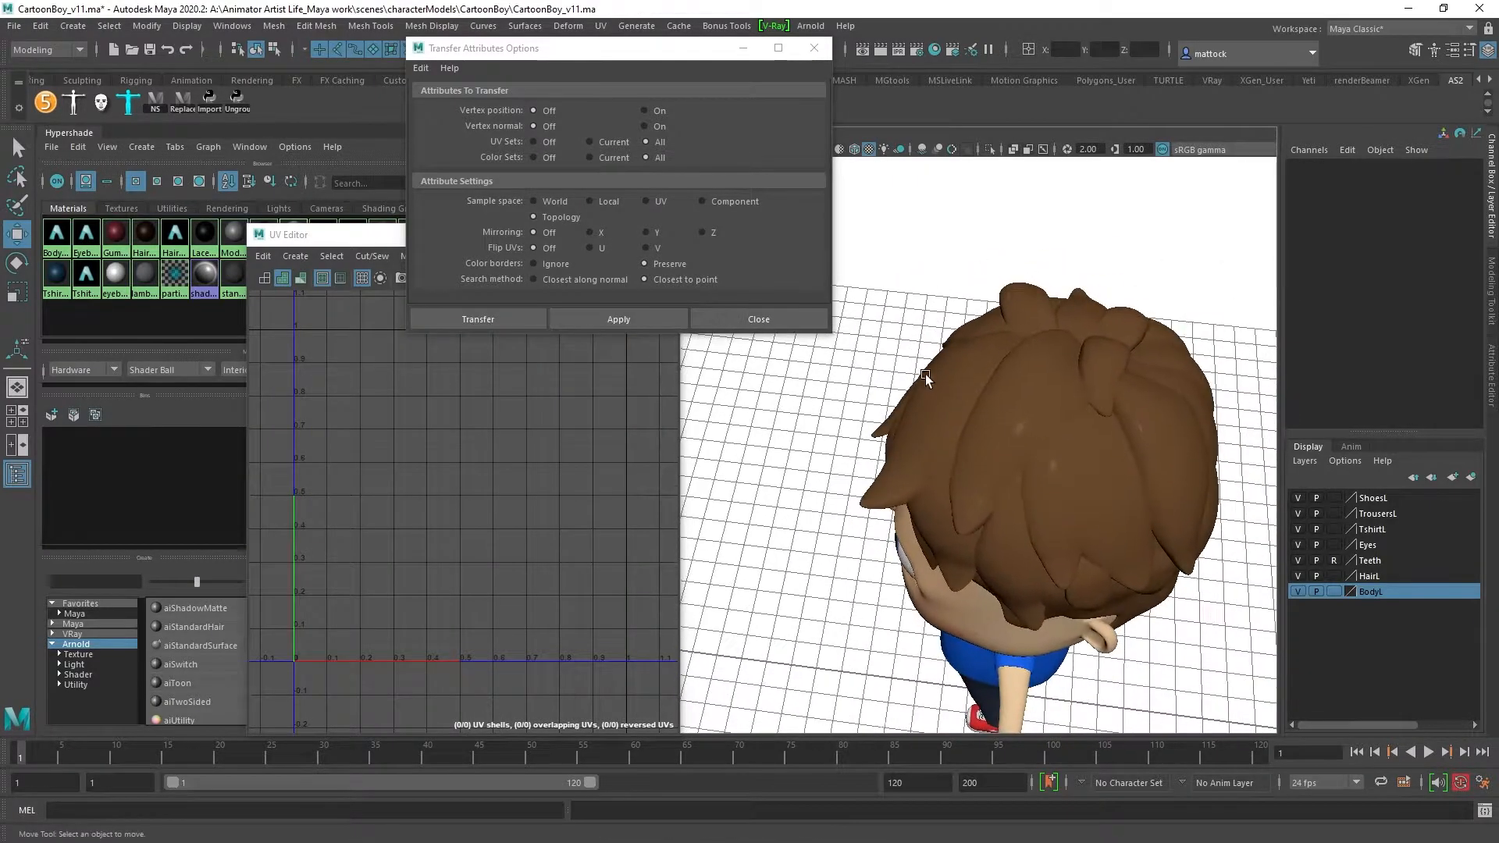
click(944, 390)
shift+click(1115, 353)
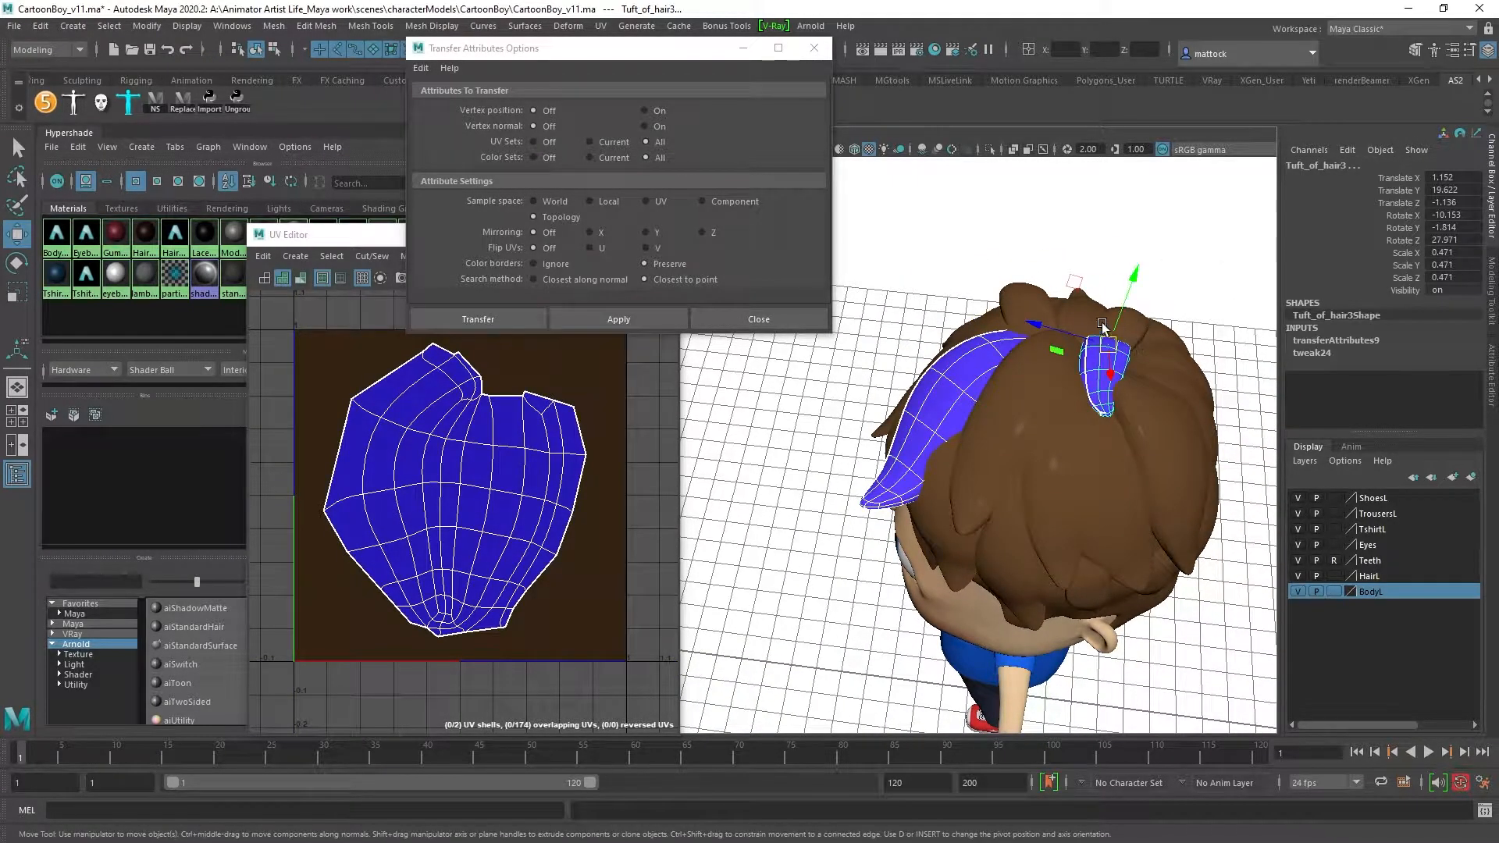
click(1183, 268)
Step: Select all hair tufts together, excluding the head and base hair, and inspect their overlapping UVs for tufts with a different layout
alt+drag(1183, 268, 1046, 321)
click(1113, 393)
click(1052, 366)
drag(1150, 296, 822, 429)
shift+click(978, 492)
shift+click(977, 474)
alt+drag(1047, 340, 968, 641)
shift+click(734, 507)
alt+drag(880, 490, 1140, 503)
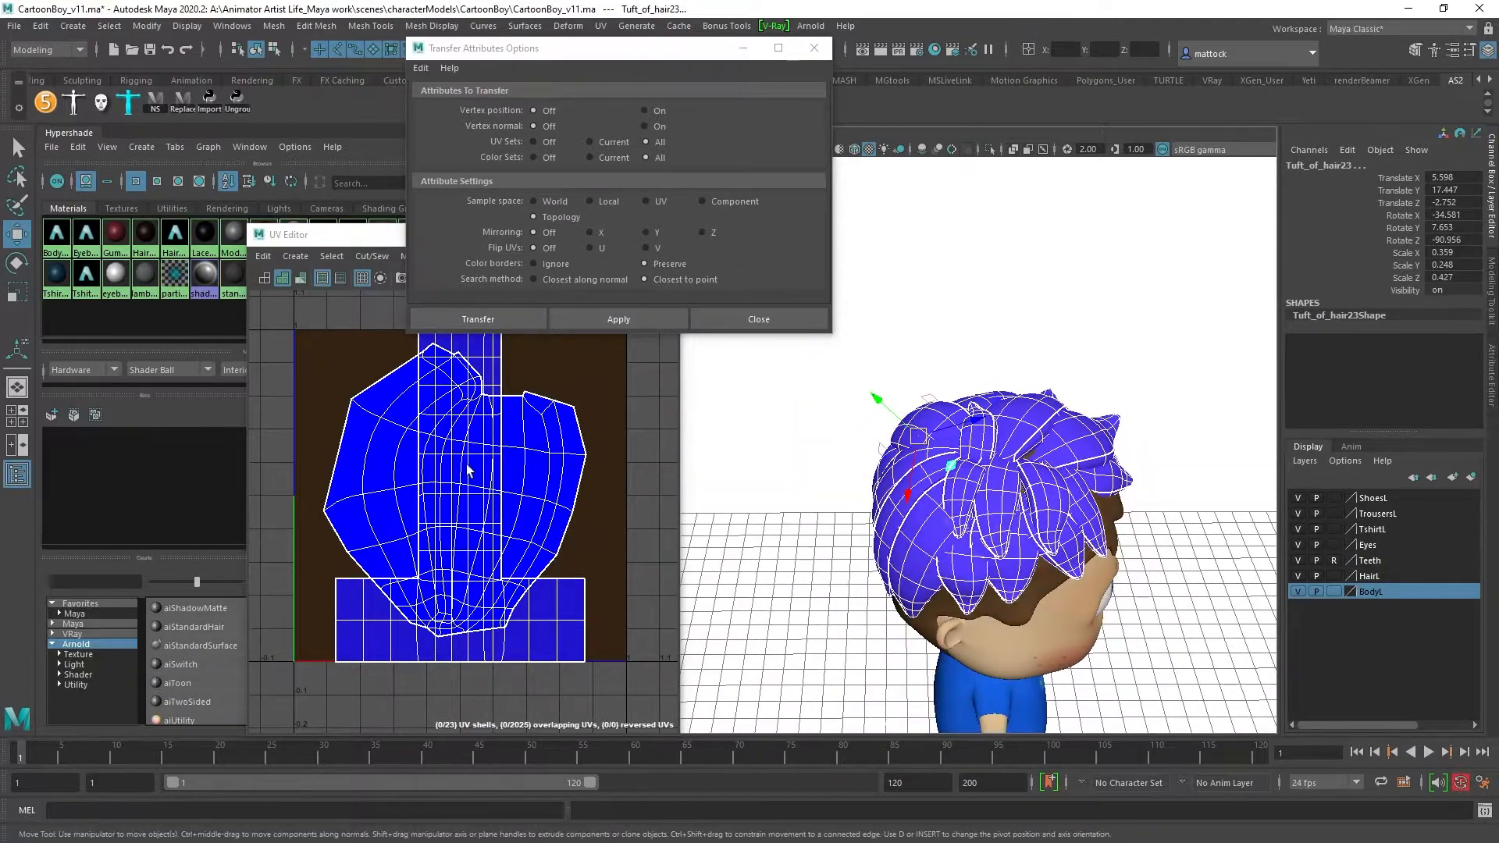
Step: Check individually the UVs of the small crown tufts and of the tufts on the back and side of the head
click(1054, 325)
click(966, 488)
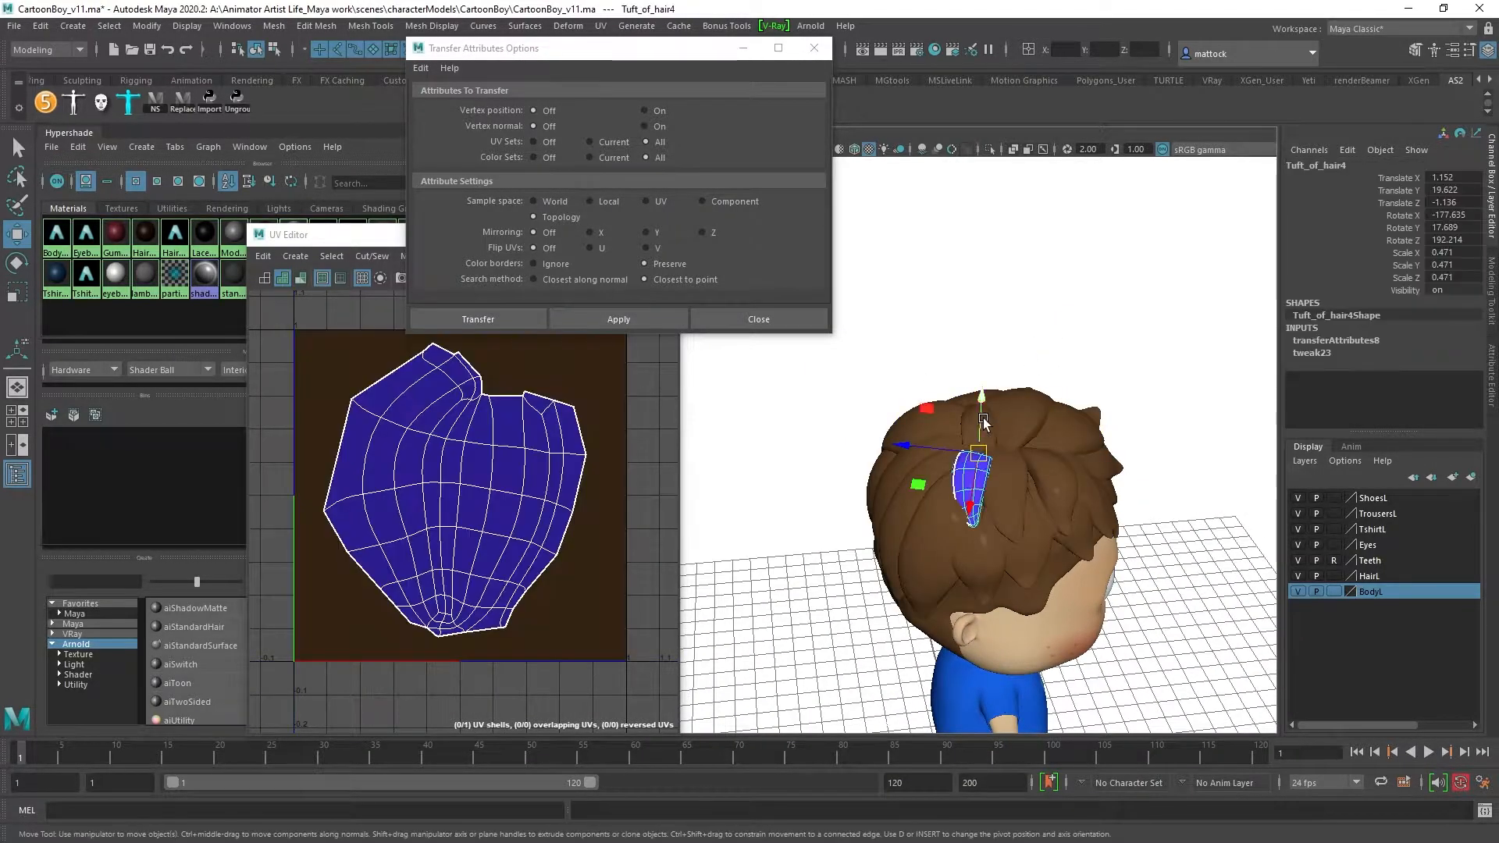
click(961, 418)
alt+drag(960, 418, 1033, 539)
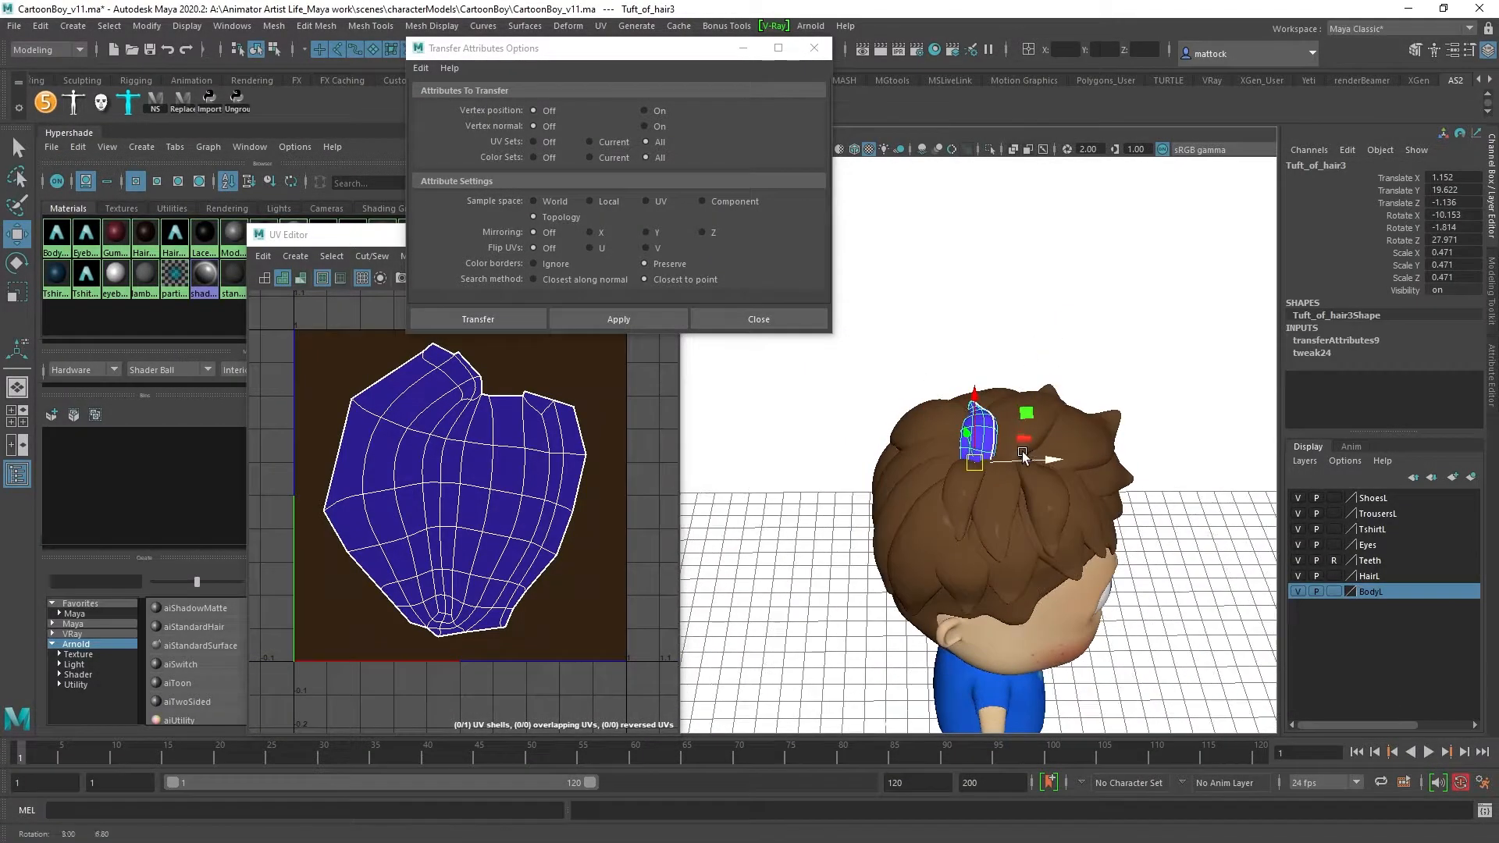
click(1040, 540)
click(1030, 524)
click(1015, 554)
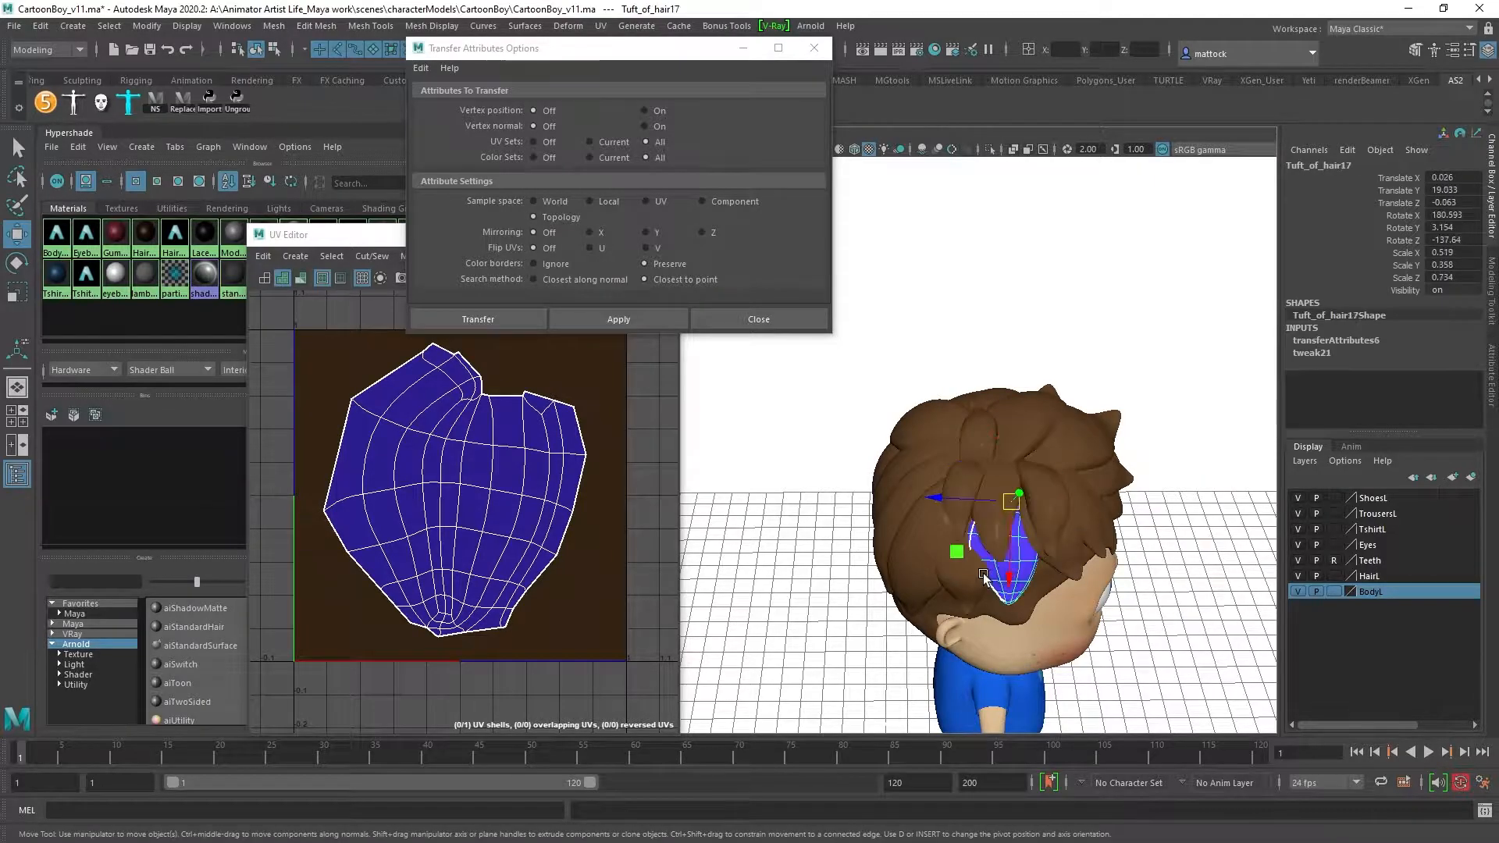
click(957, 574)
Step: Check individually the UVs of the side and forehead tufts, including Tuft_of_hair20 and Tuft_of_hair21, for one still needing the transfer
alt+drag(1075, 475, 1011, 437)
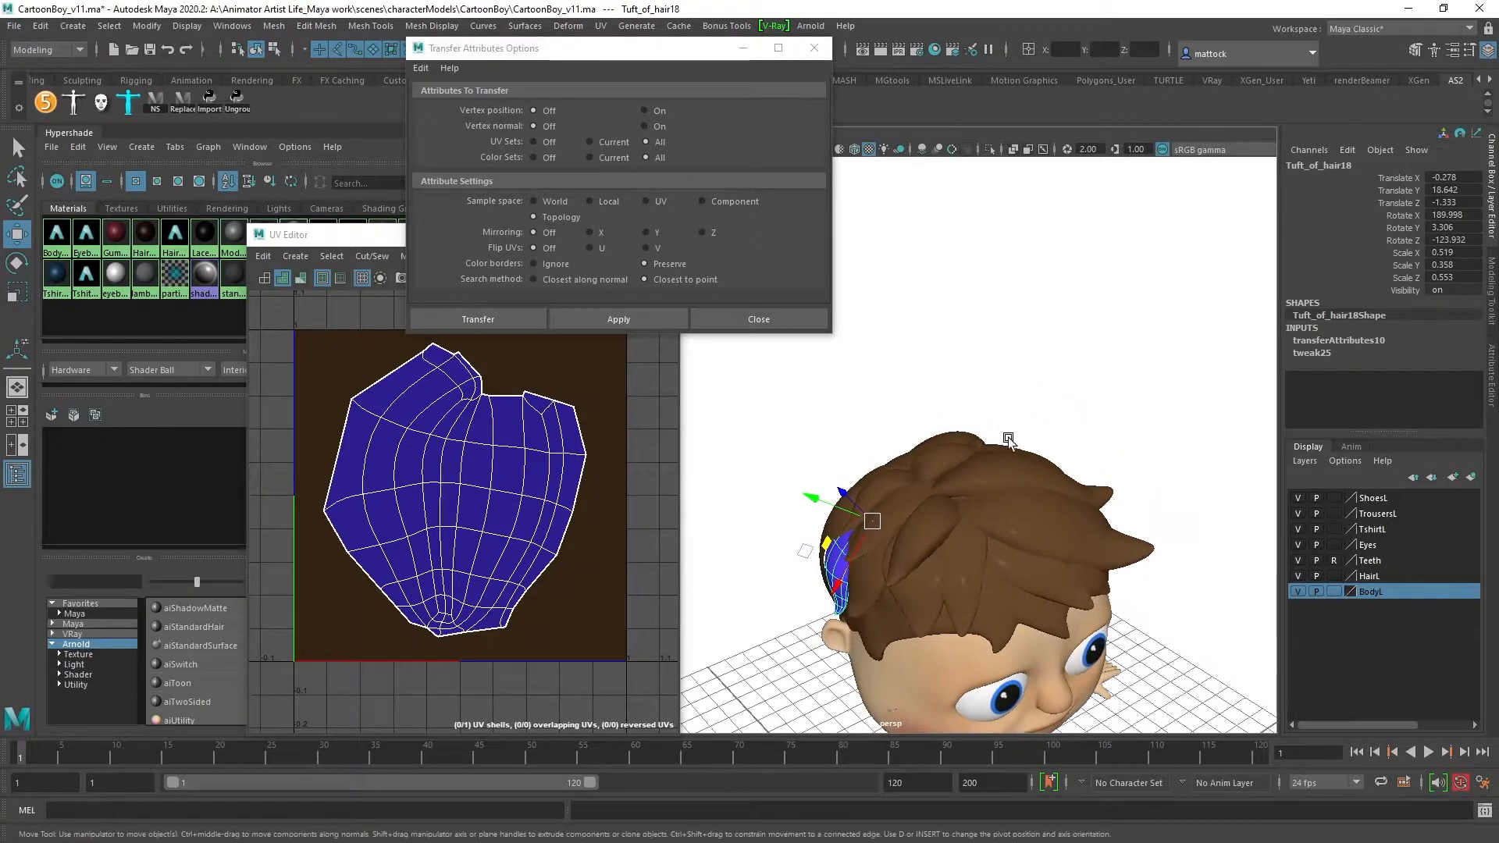
click(983, 562)
click(1081, 467)
click(978, 550)
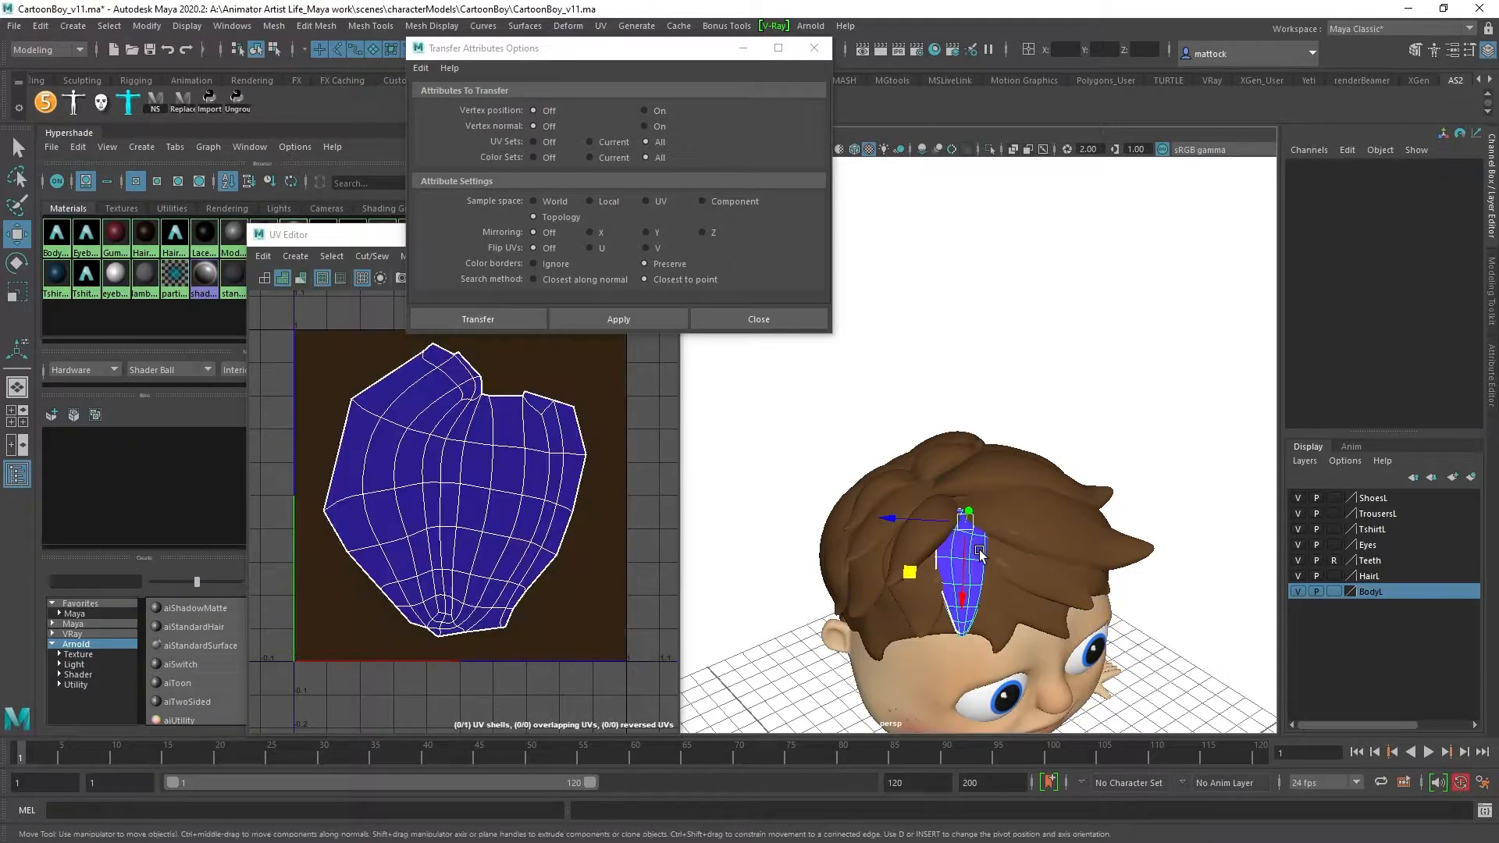
alt+drag(965, 580, 793, 463)
click(898, 464)
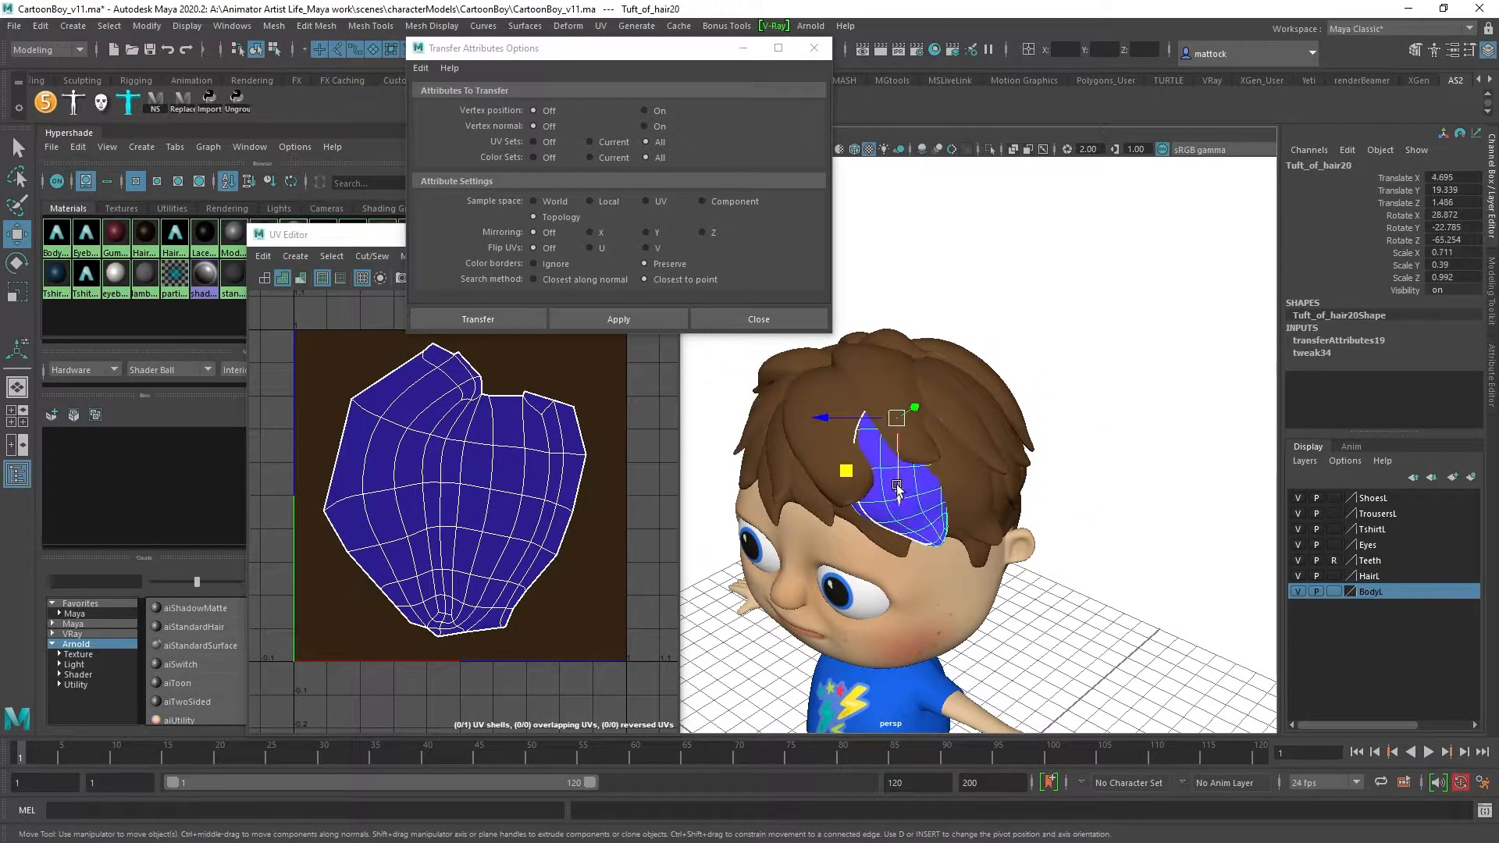
click(796, 490)
Step: Transfer the UVs from the large front tuft to the small Tuft_of_hair21 over the forehead and clear the selection
alt+middle_drag(807, 439, 954, 473)
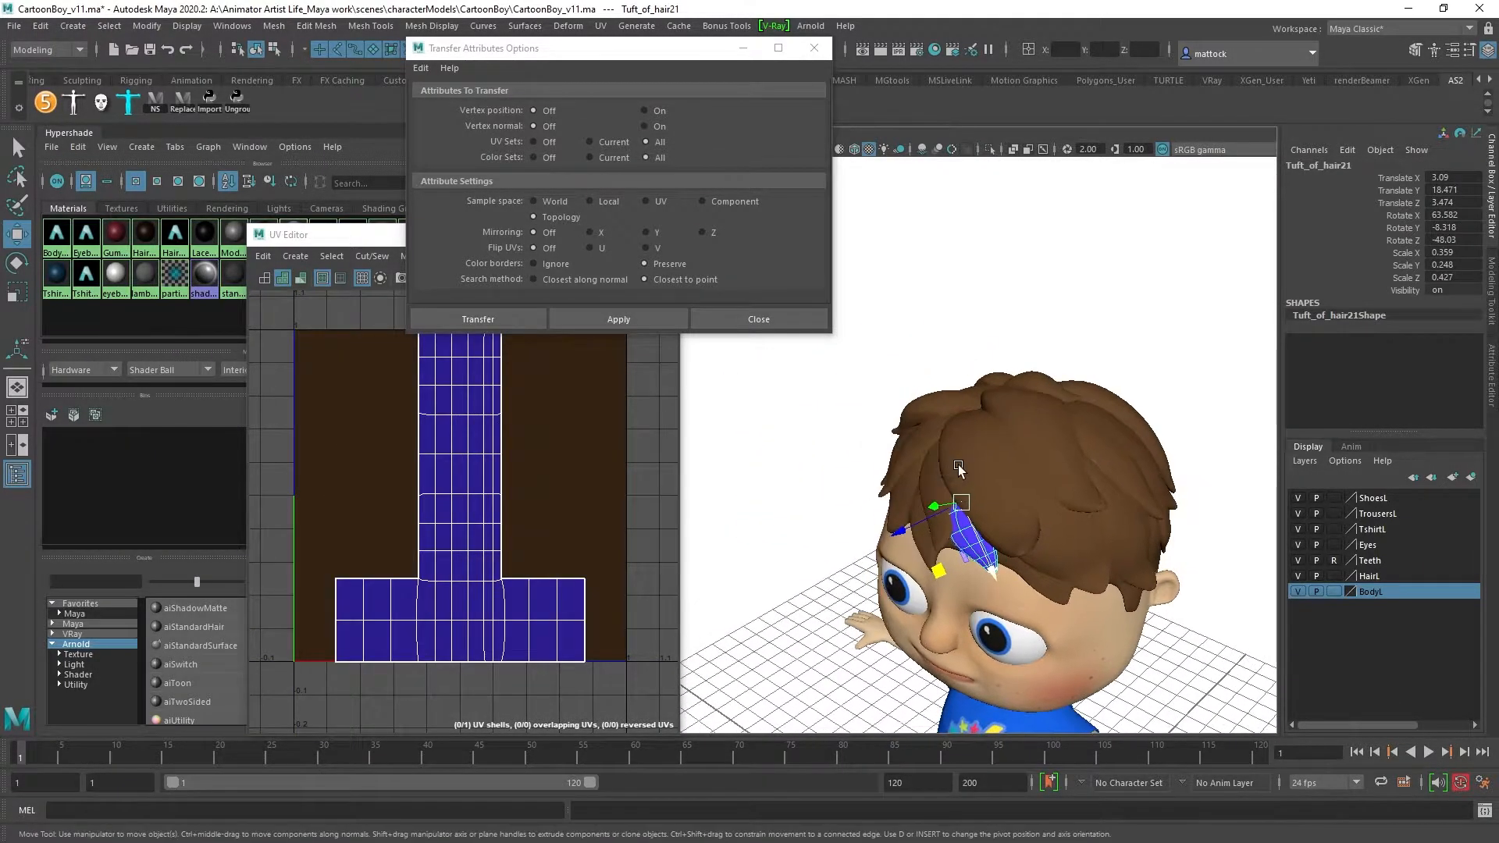
alt+drag(955, 474, 1017, 426)
click(1018, 428)
shift+click(1034, 512)
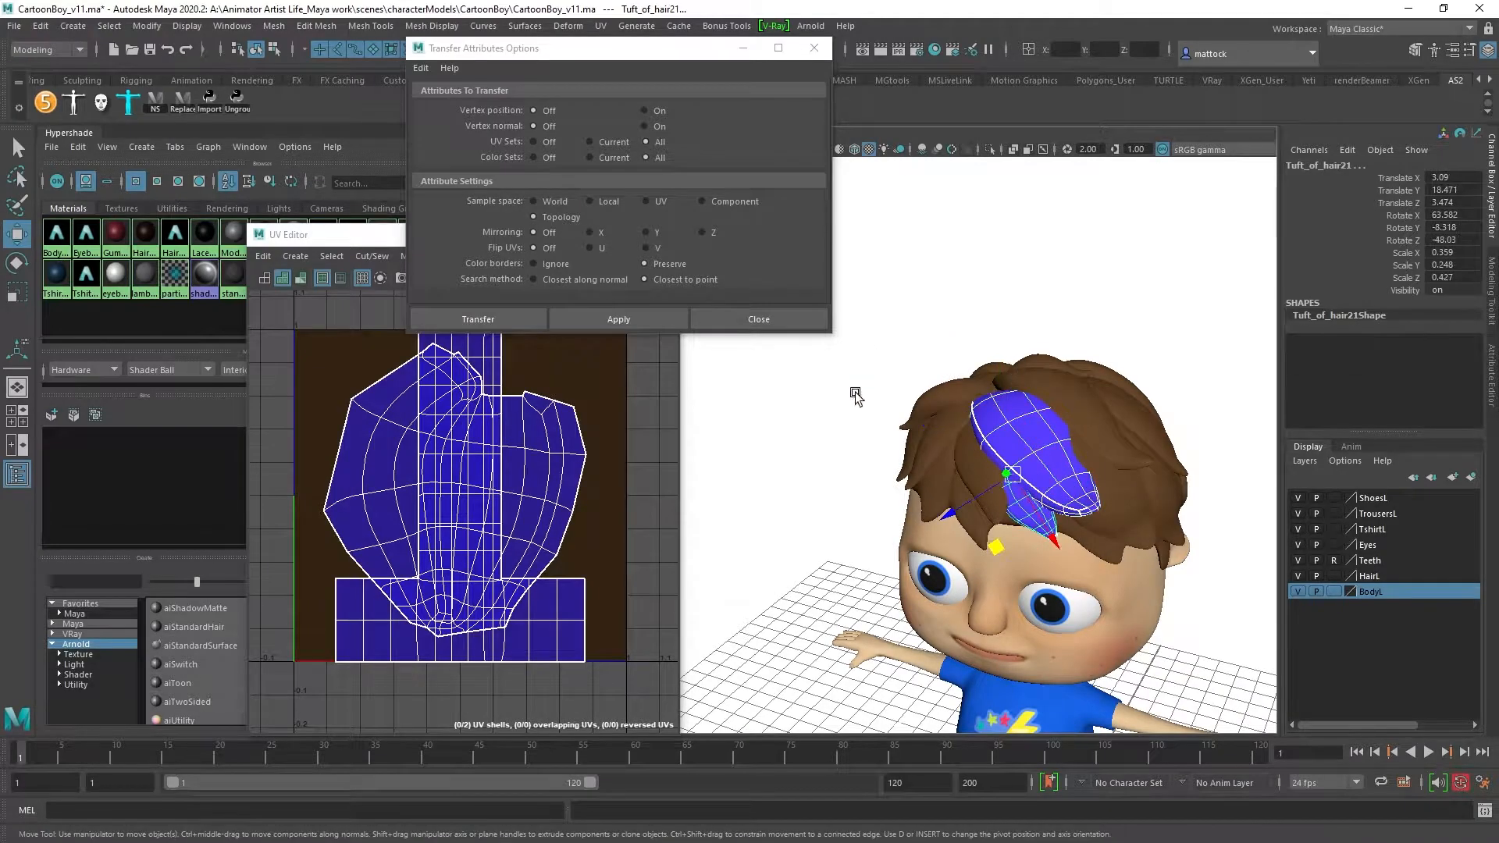
key(g)
click(1044, 310)
Step: Frame the whole character, close the transfer attributes options, and save the scene
key(f)
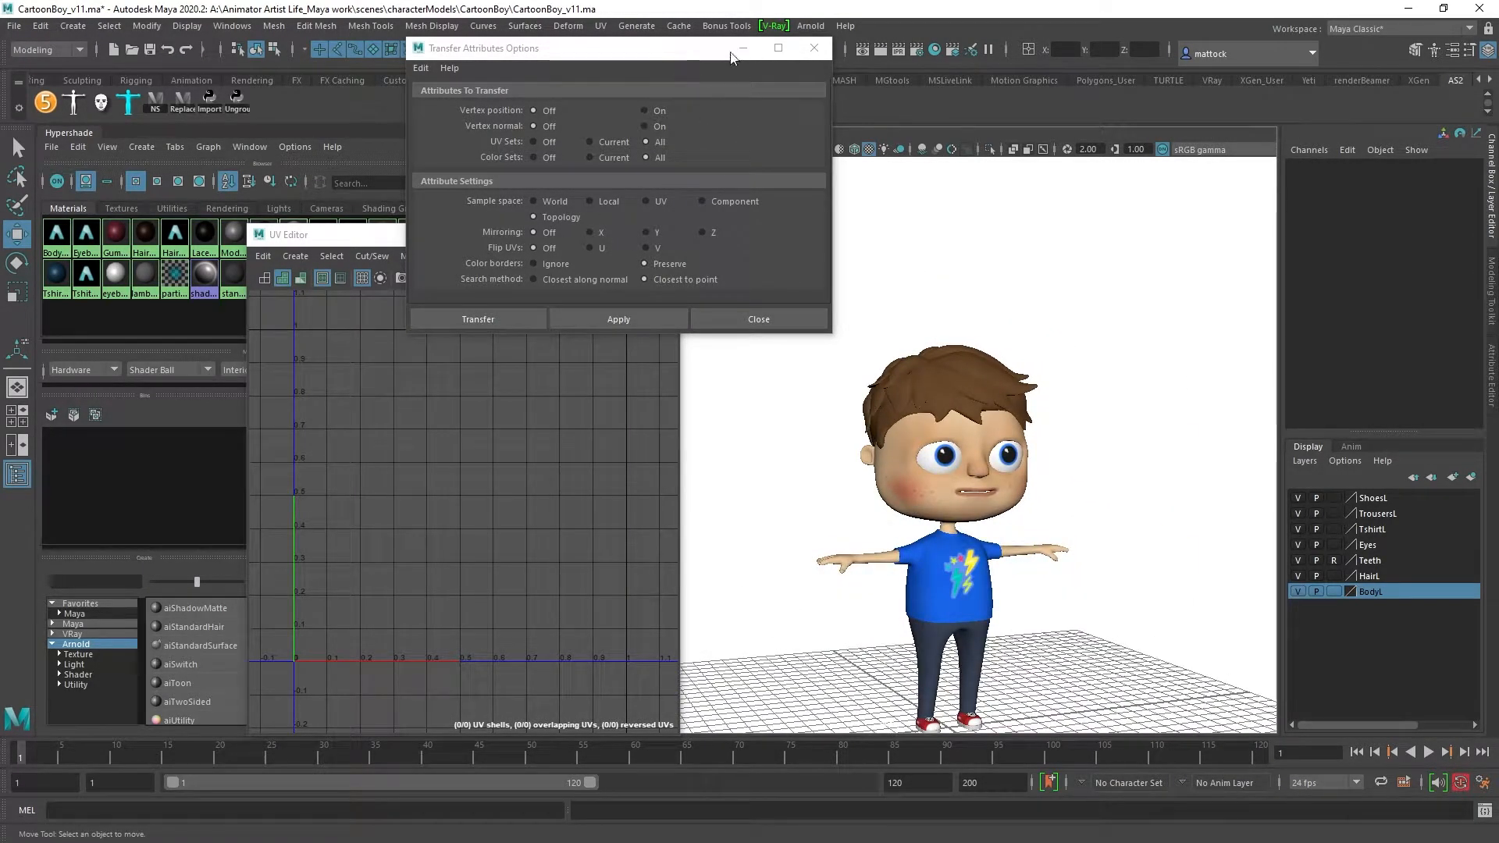
click(814, 47)
alt+drag(921, 336, 997, 316)
key(ctrl+s)
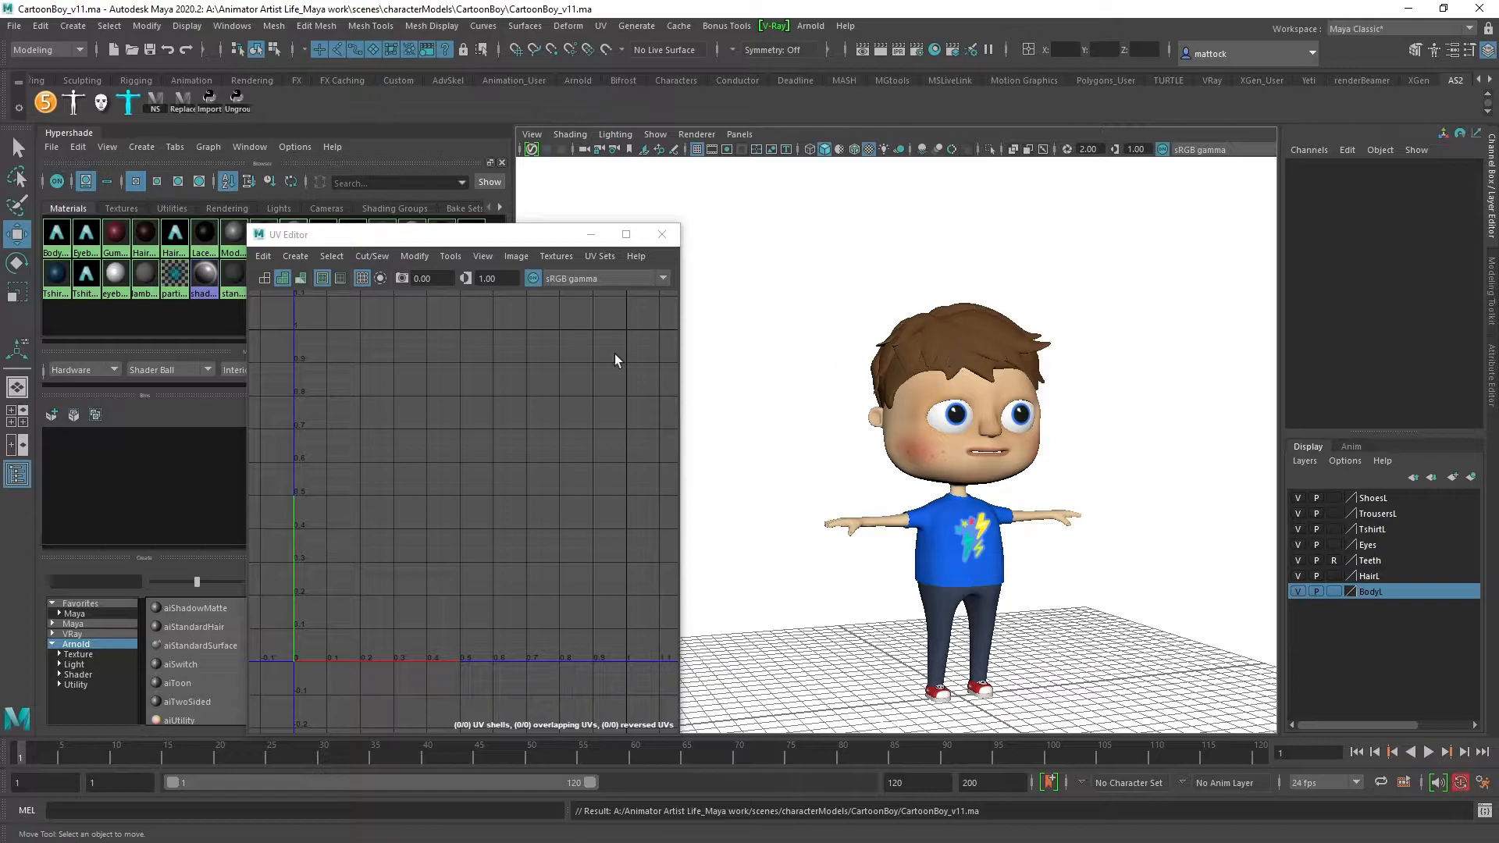
Step: Close the UV Editor and widen the Hypershade to show Hair_mat1 and its shading group beside the character's head
click(662, 236)
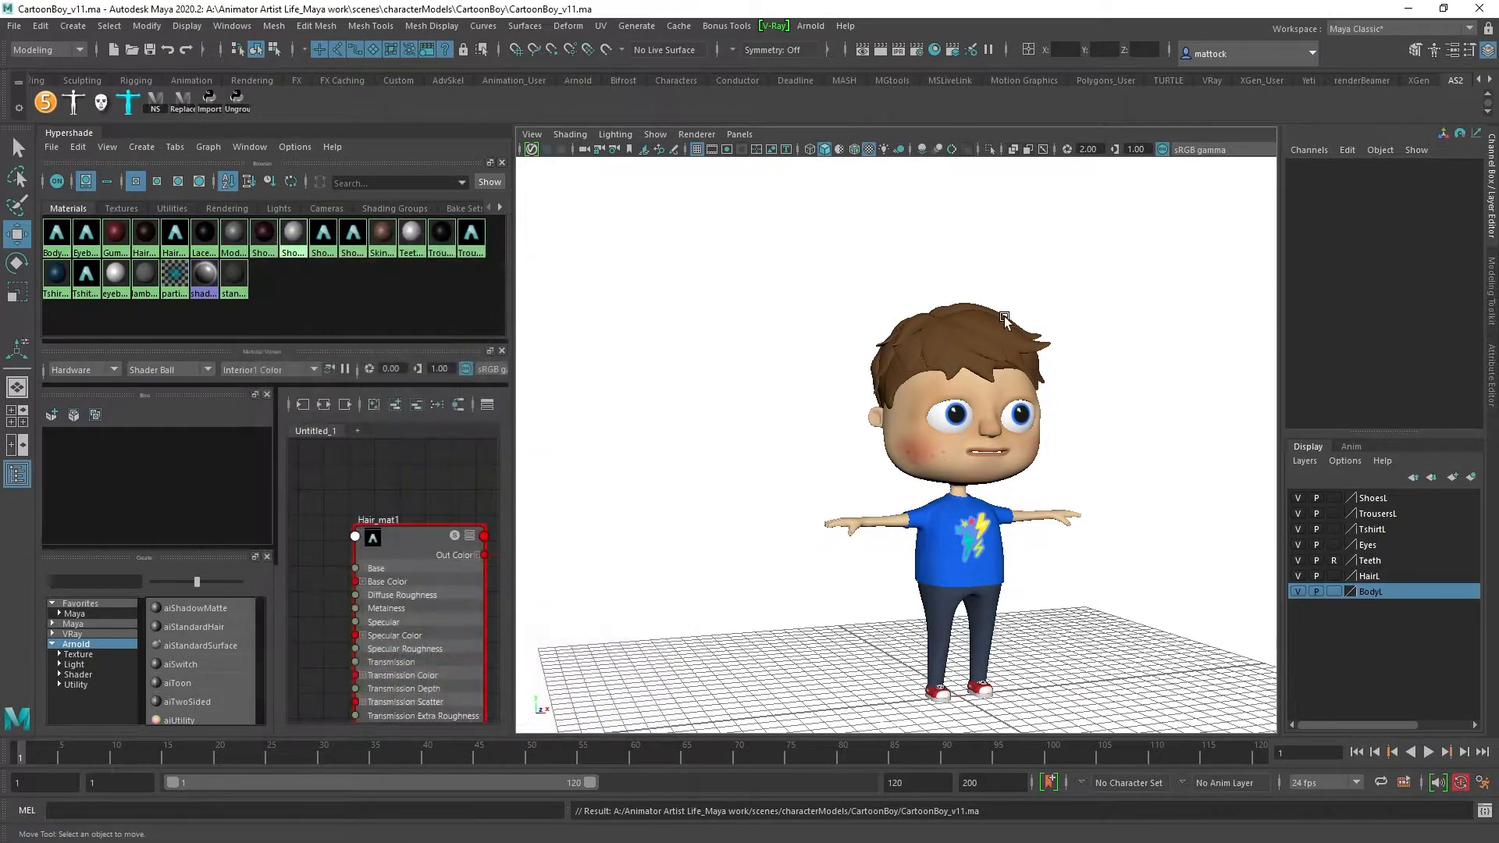
scroll(770, 445, up, 5)
alt+right_drag(1077, 465, 930, 471)
alt+drag(930, 471, 1006, 422)
alt+right_drag(1006, 422, 874, 433)
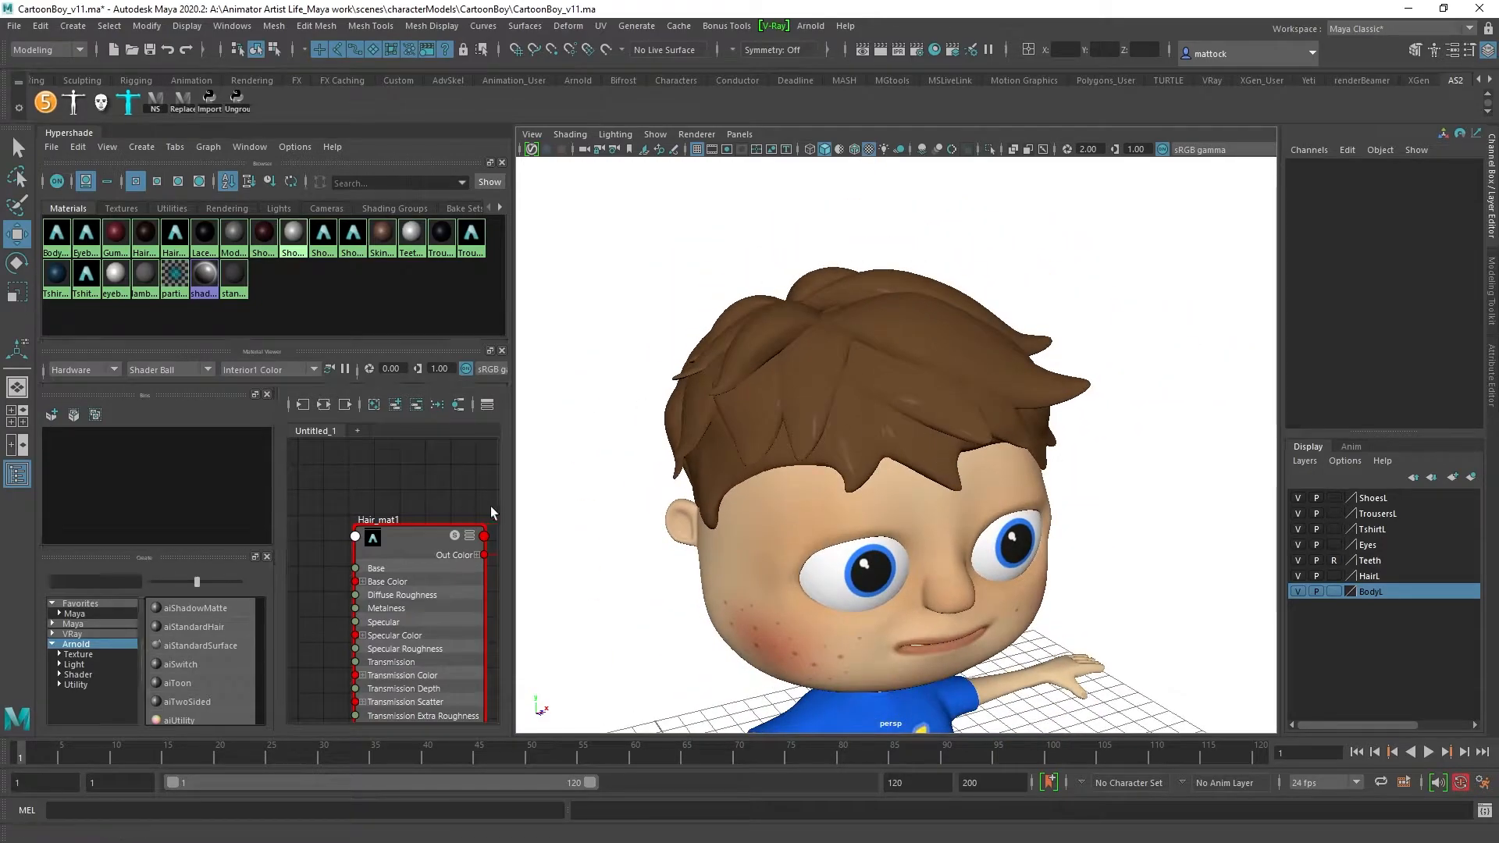
drag(508, 508, 695, 508)
alt+right_drag(601, 509, 592, 502)
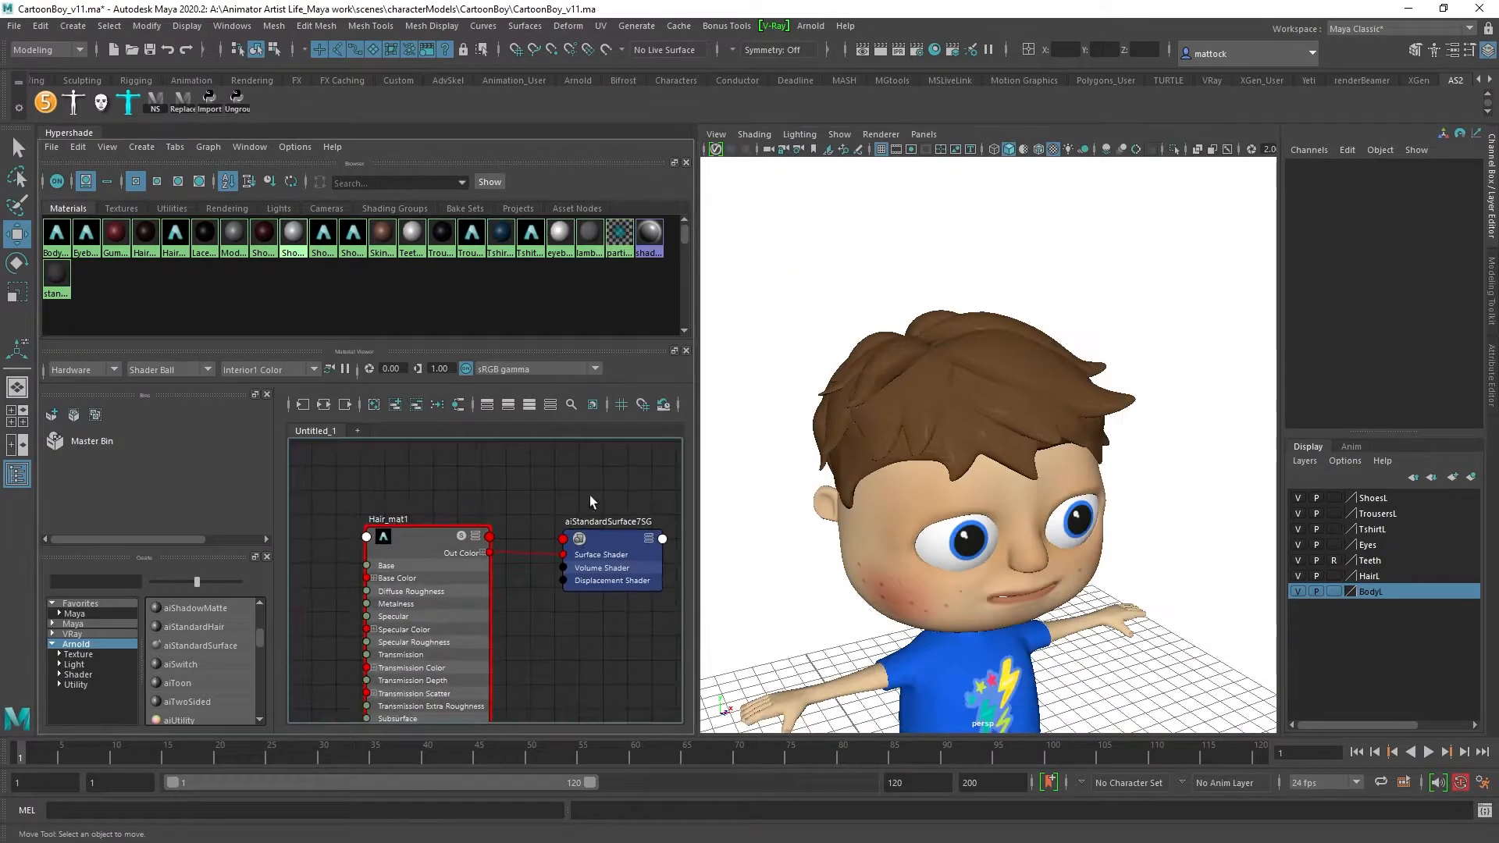
Step: Centre Hair_mat1 in the shader graph and widen the node creation list beside it
alt+middle_drag(584, 499, 543, 487)
alt+drag(1017, 390, 1041, 361)
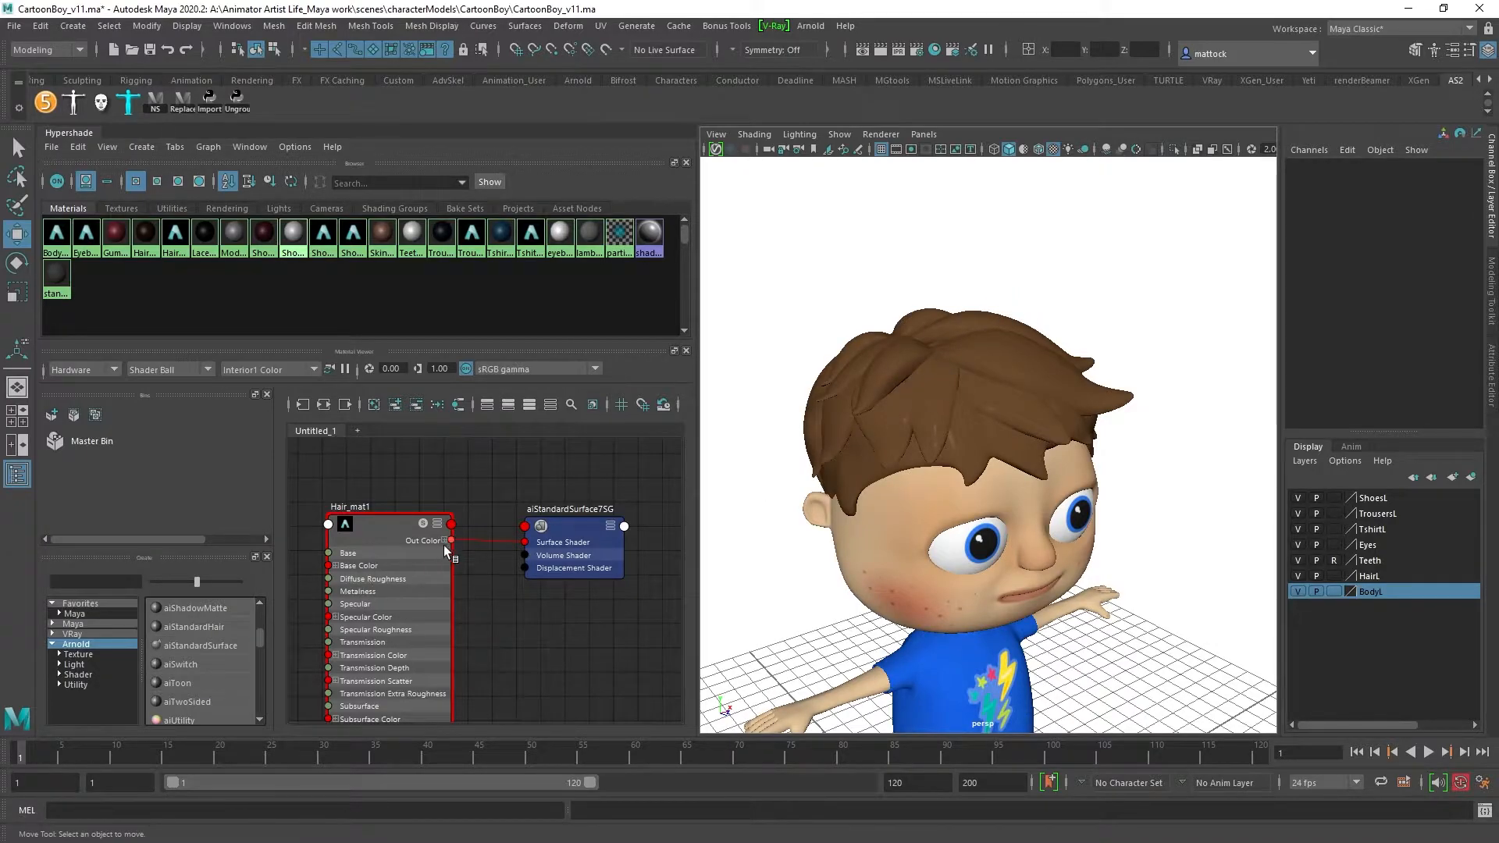
alt+right_drag(558, 497, 489, 501)
alt+middle_drag(489, 500, 572, 463)
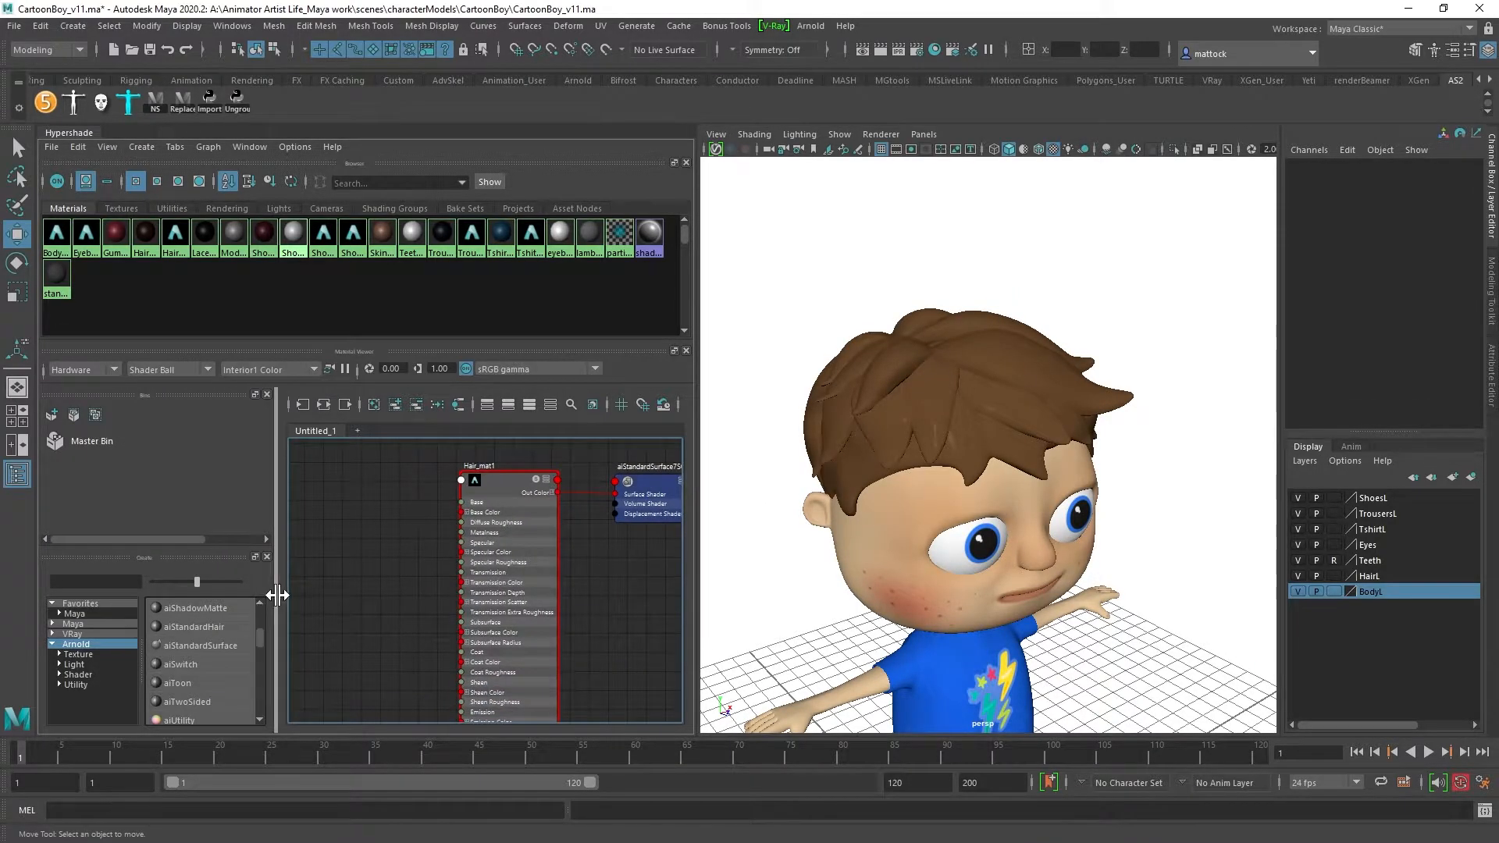
drag(277, 595, 342, 602)
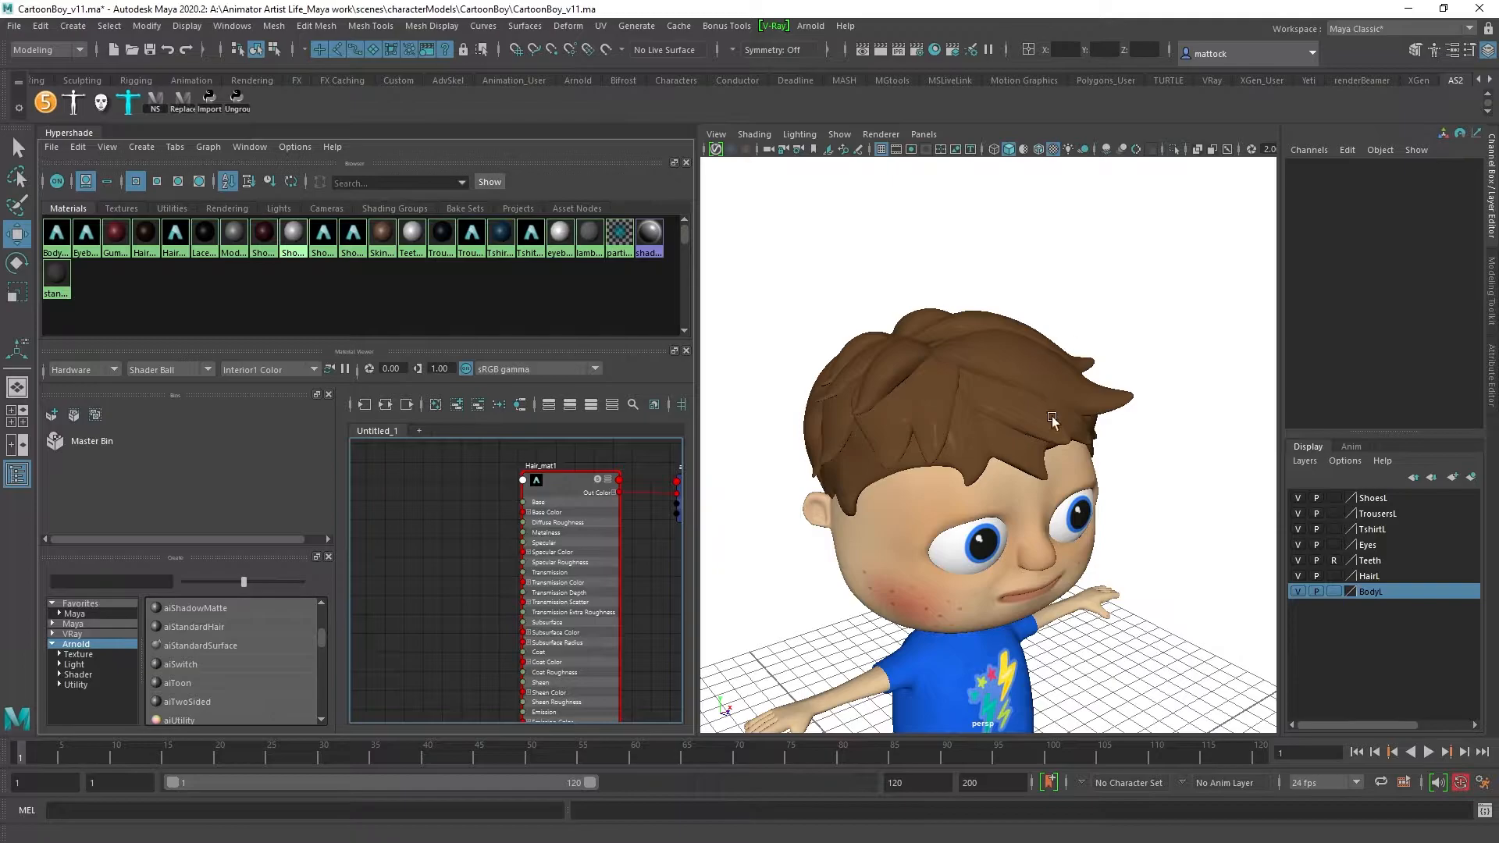
Step: Find Maya's 2D textures among the available node types and create a Ramp texture
click(75, 615)
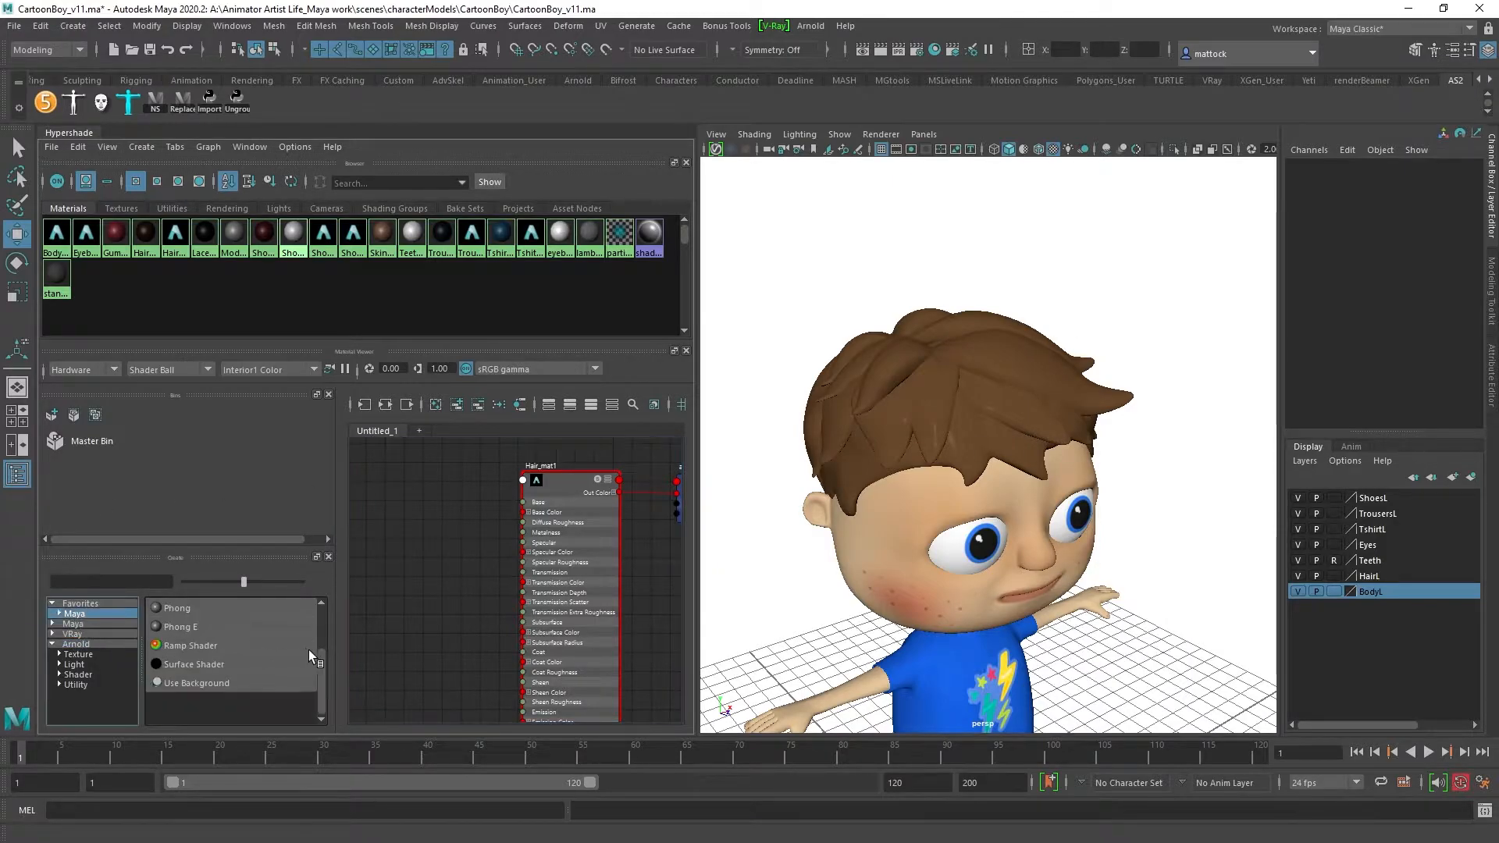
click(59, 614)
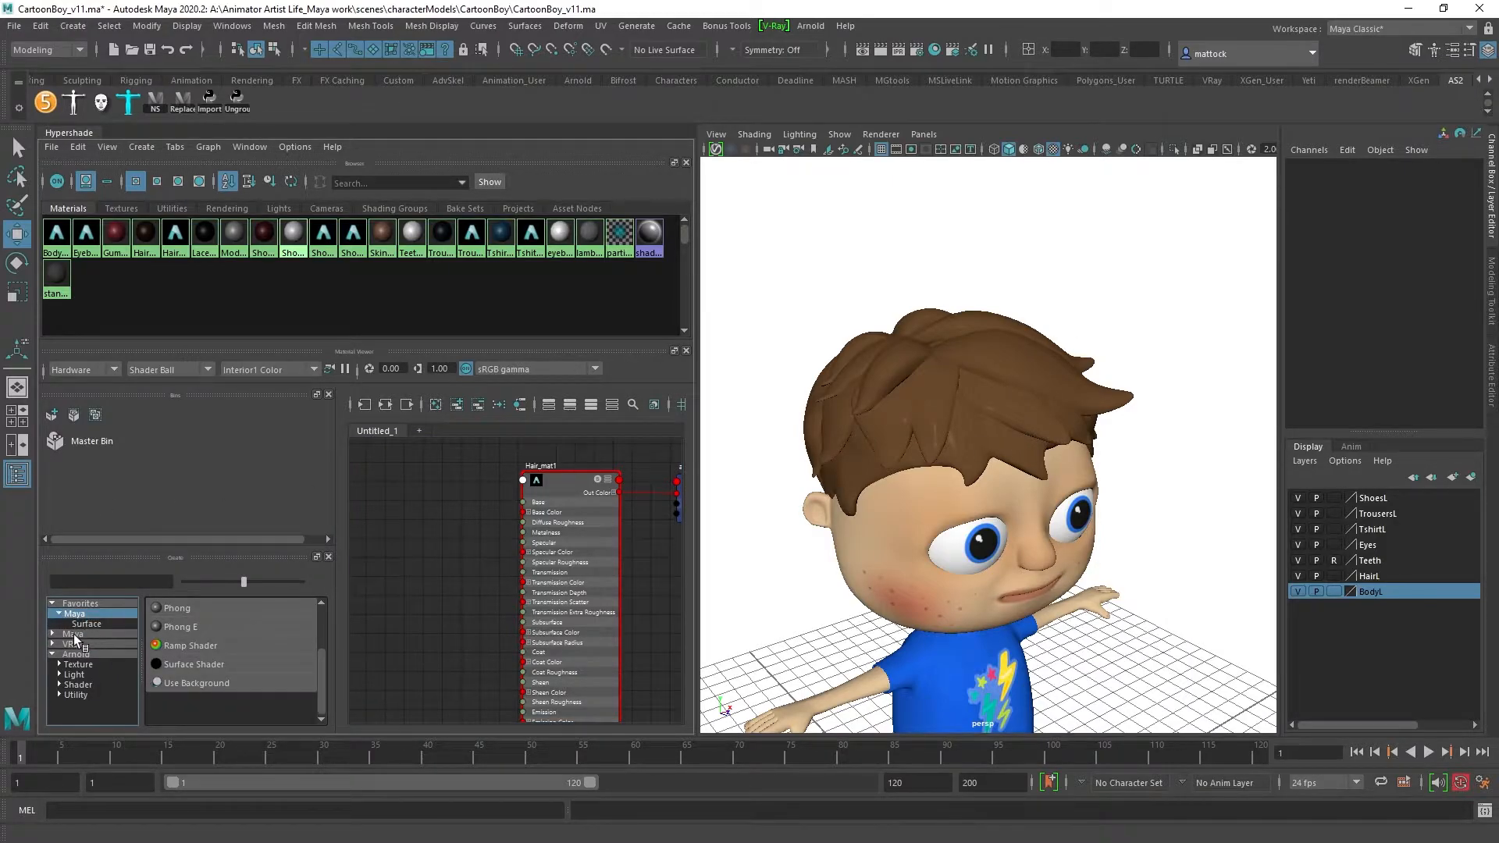
click(74, 634)
scroll(319, 622, down, 4)
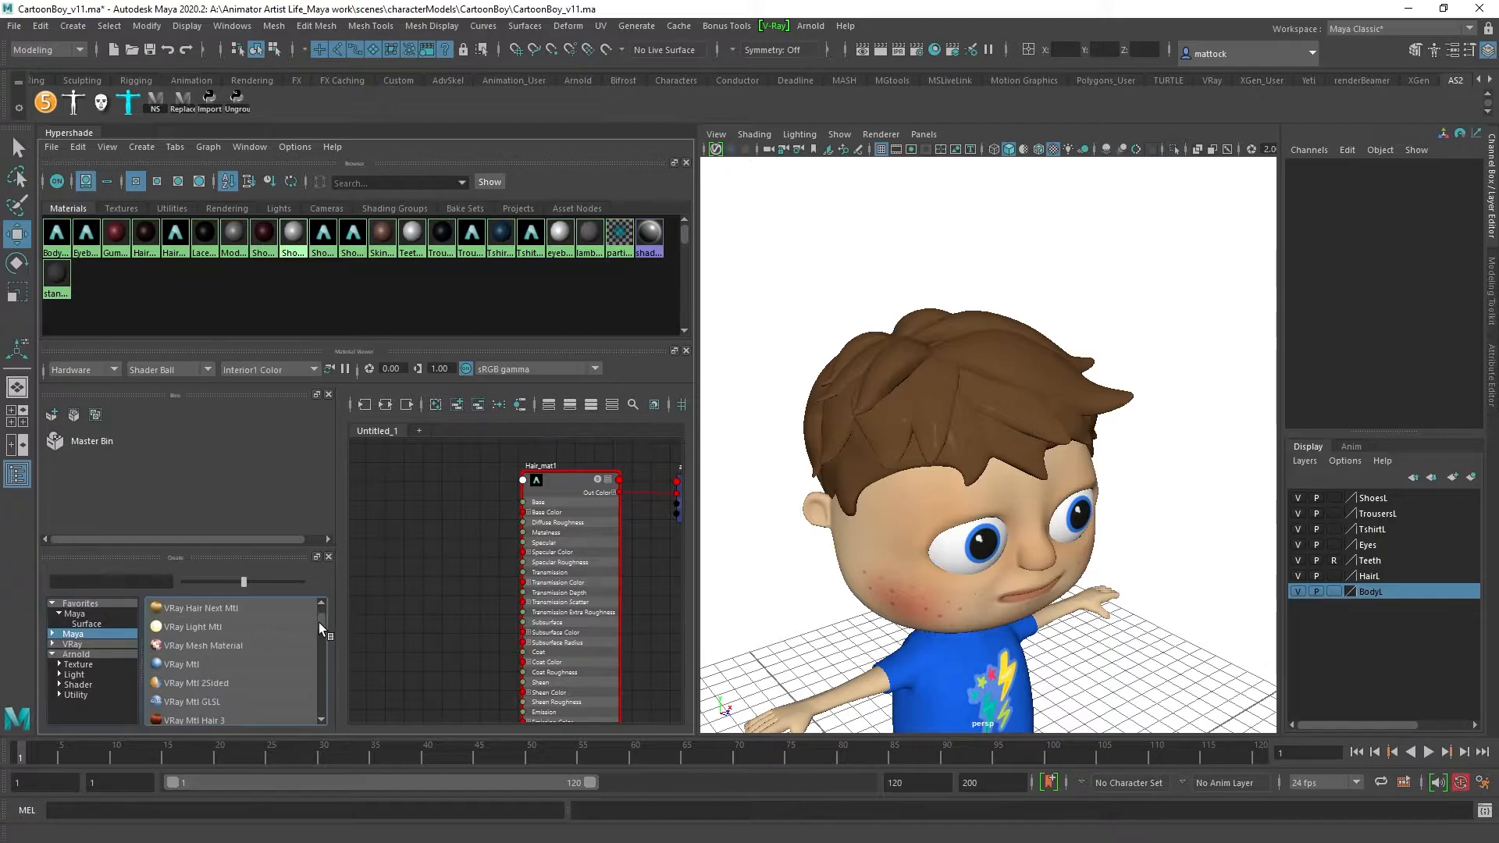
scroll(266, 682, down, 5)
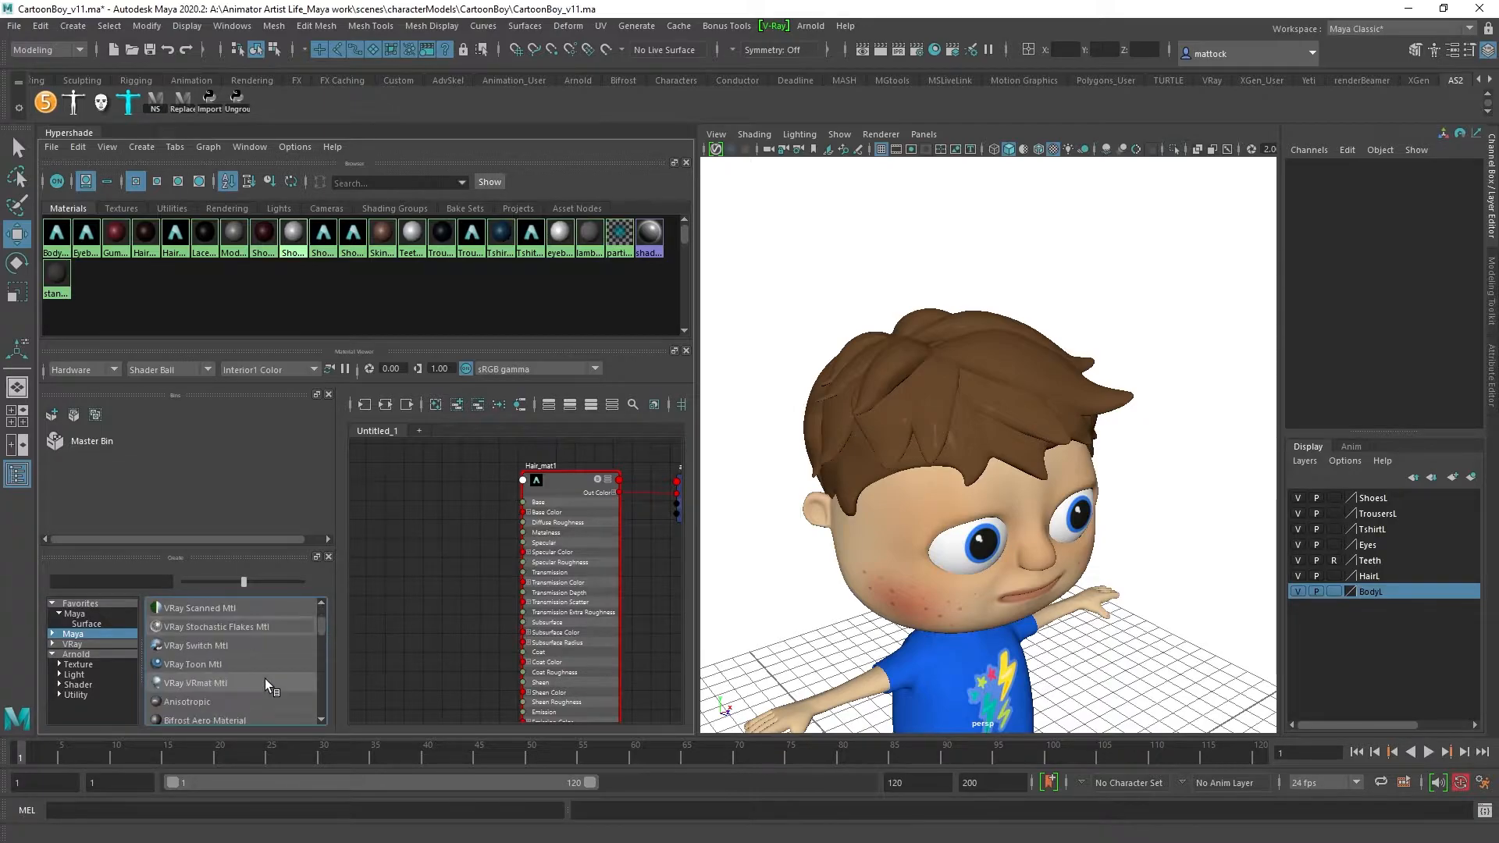
click(51, 633)
click(87, 675)
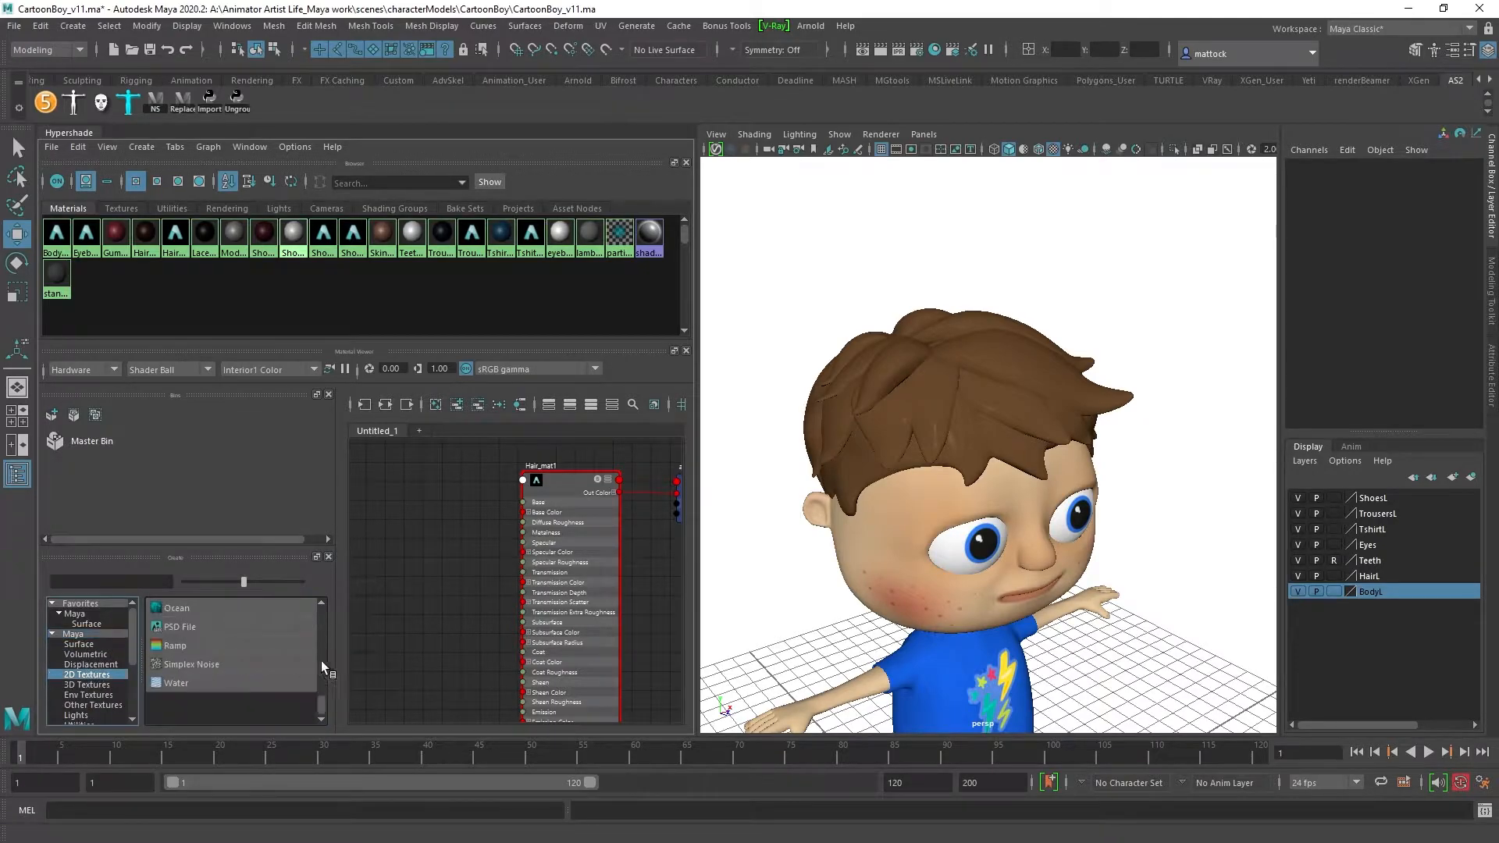
click(222, 648)
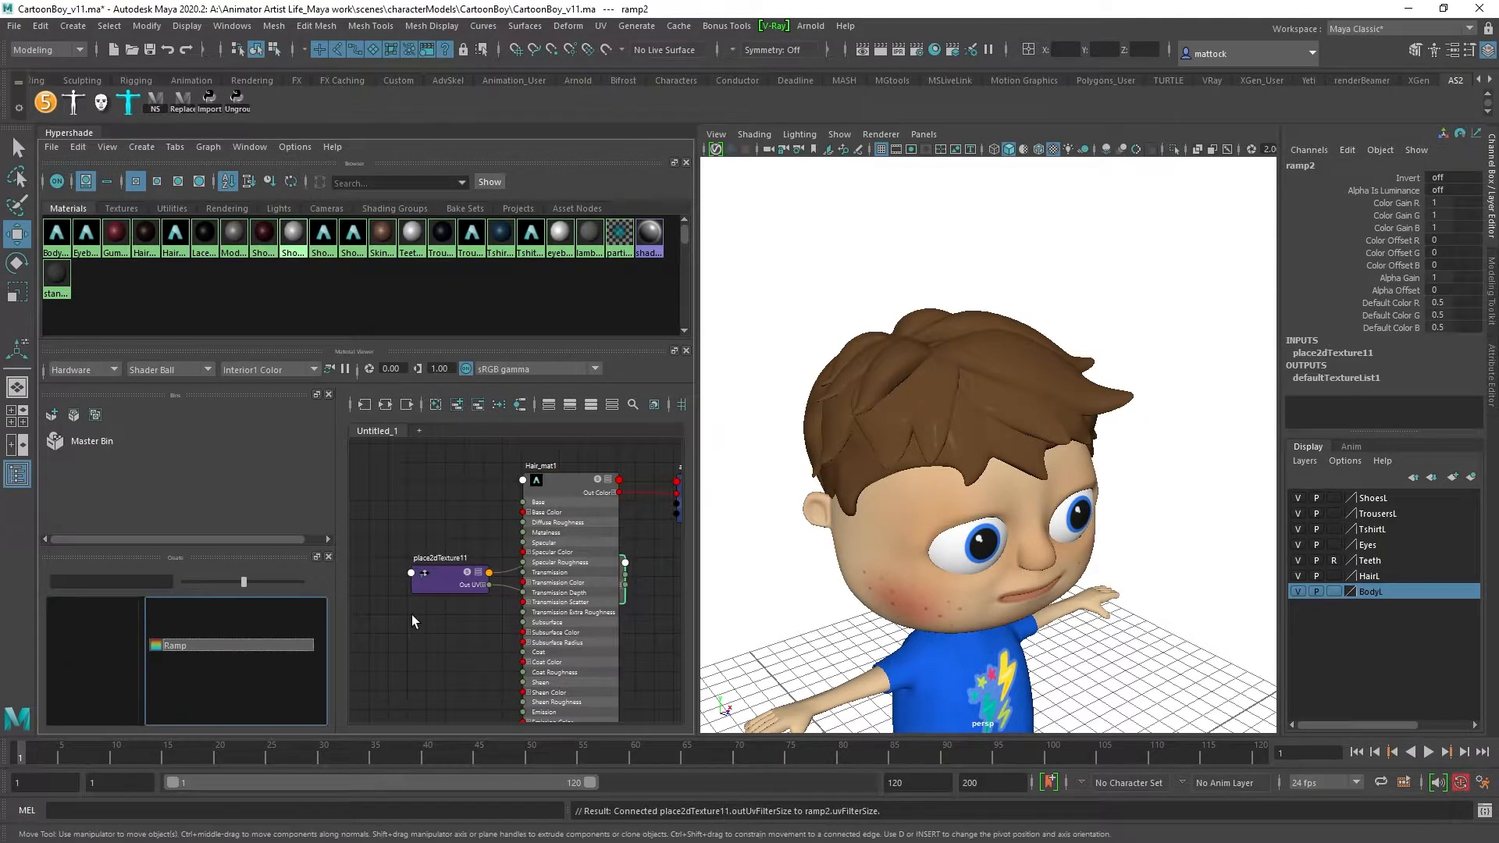
Step: Widen the Hypershade, move the shading group clear of Hair_mat1, and show Hair_mat1's attributes
alt+right_drag(575, 507, 506, 499)
alt+middle_drag(506, 499, 476, 504)
alt+right_drag(625, 532, 611, 507)
drag(698, 593, 800, 594)
drag(564, 494, 676, 476)
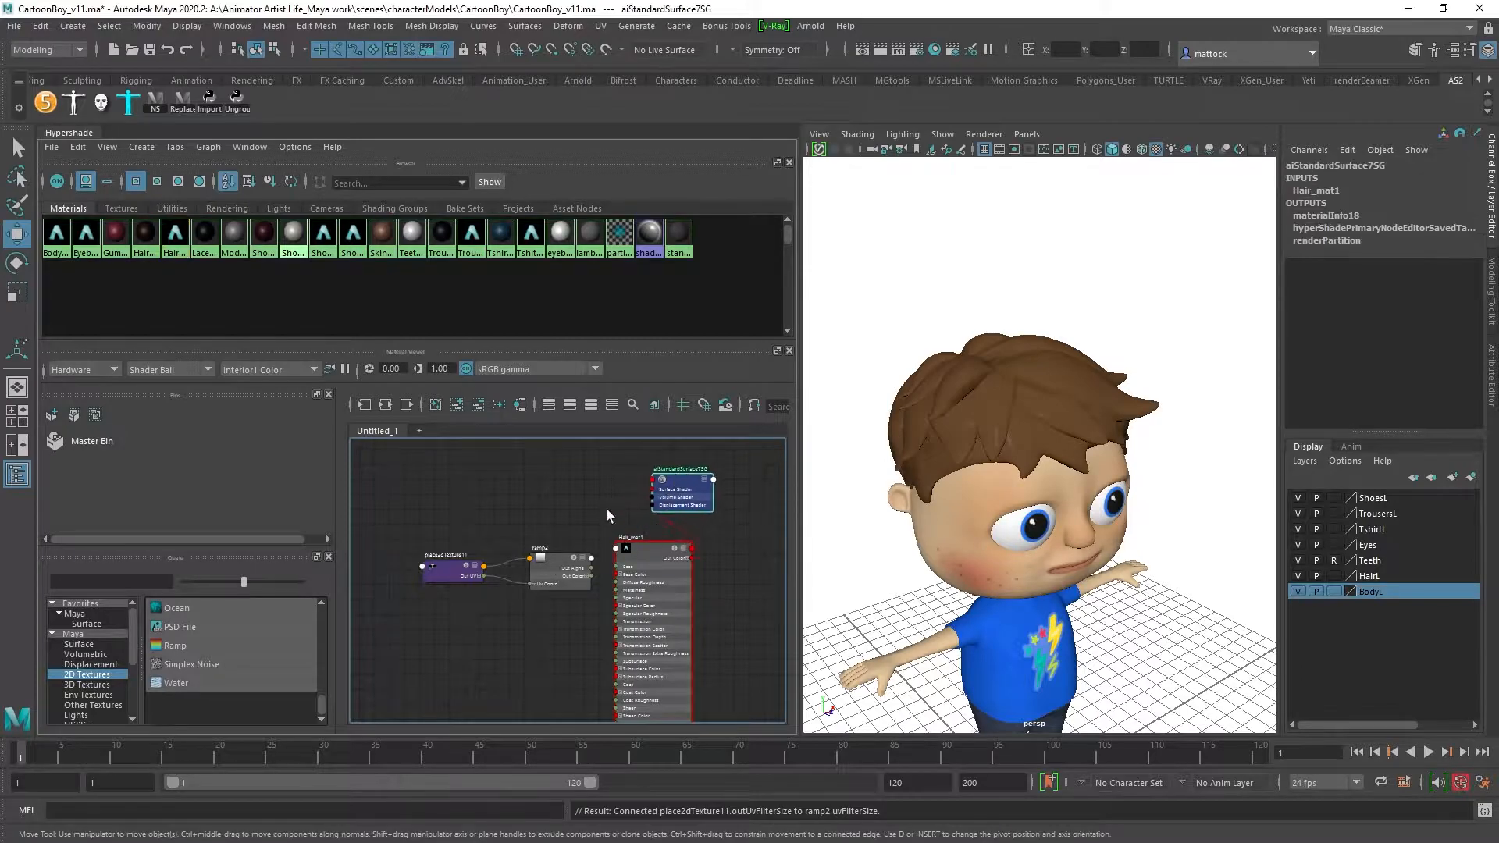
alt+middle_drag(612, 520, 512, 496)
drag(528, 534, 527, 539)
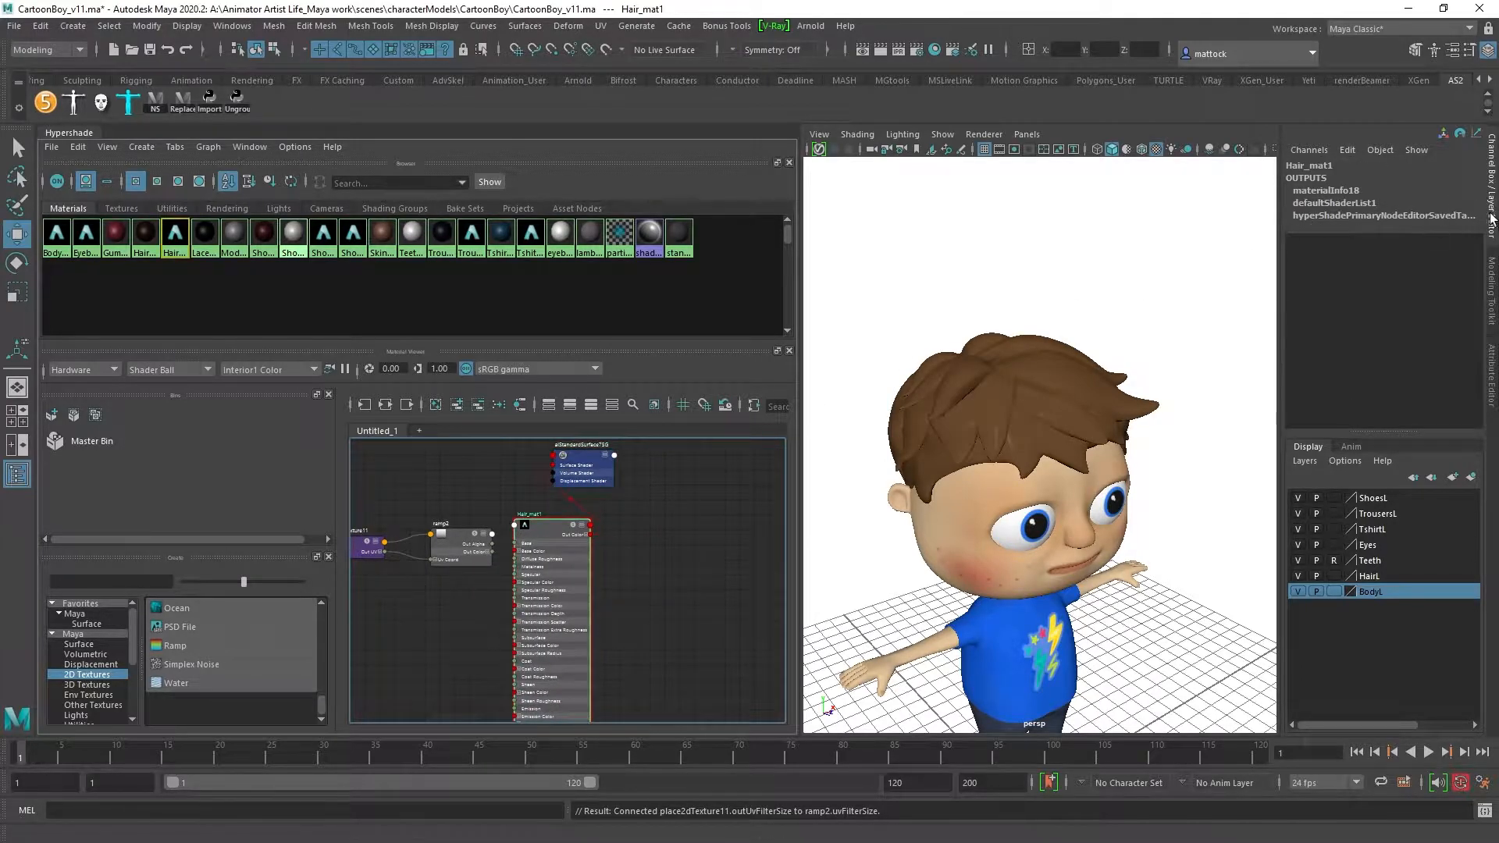
click(1492, 374)
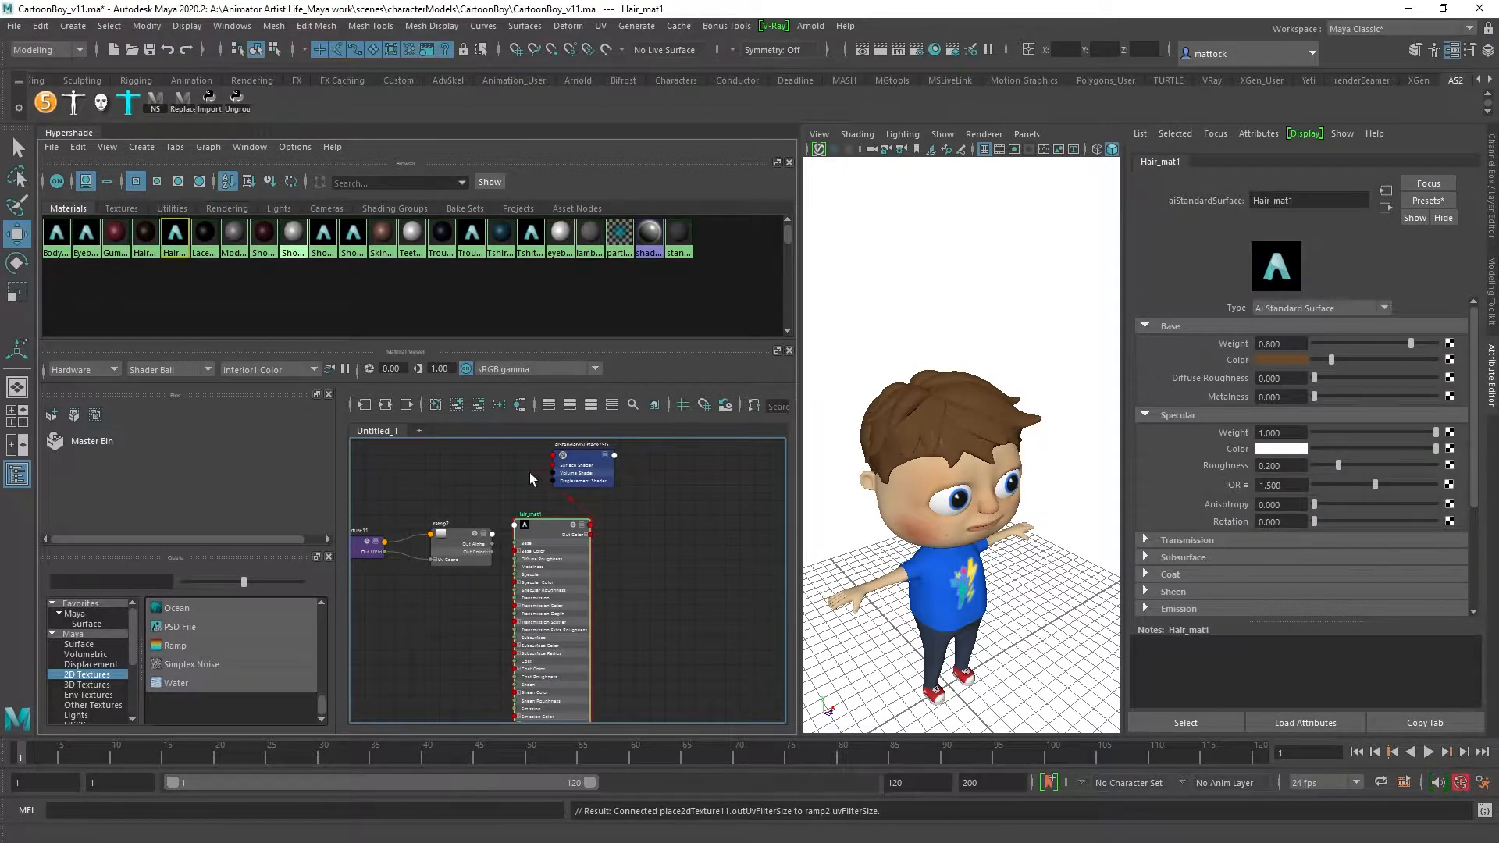
Step: Try the ramp as Hair_mat1's base color, examine the tufts and scalp hair, and undo the connection
middle_drag(439, 553, 1247, 441)
middle_drag(1232, 362, 1233, 363)
scroll(957, 410, up, 5)
alt+drag(982, 422, 874, 388)
scroll(988, 432, down, 5)
scroll(890, 406, up, 8)
alt+middle_drag(898, 414, 948, 466)
scroll(948, 466, down, 8)
alt+drag(969, 406, 966, 343)
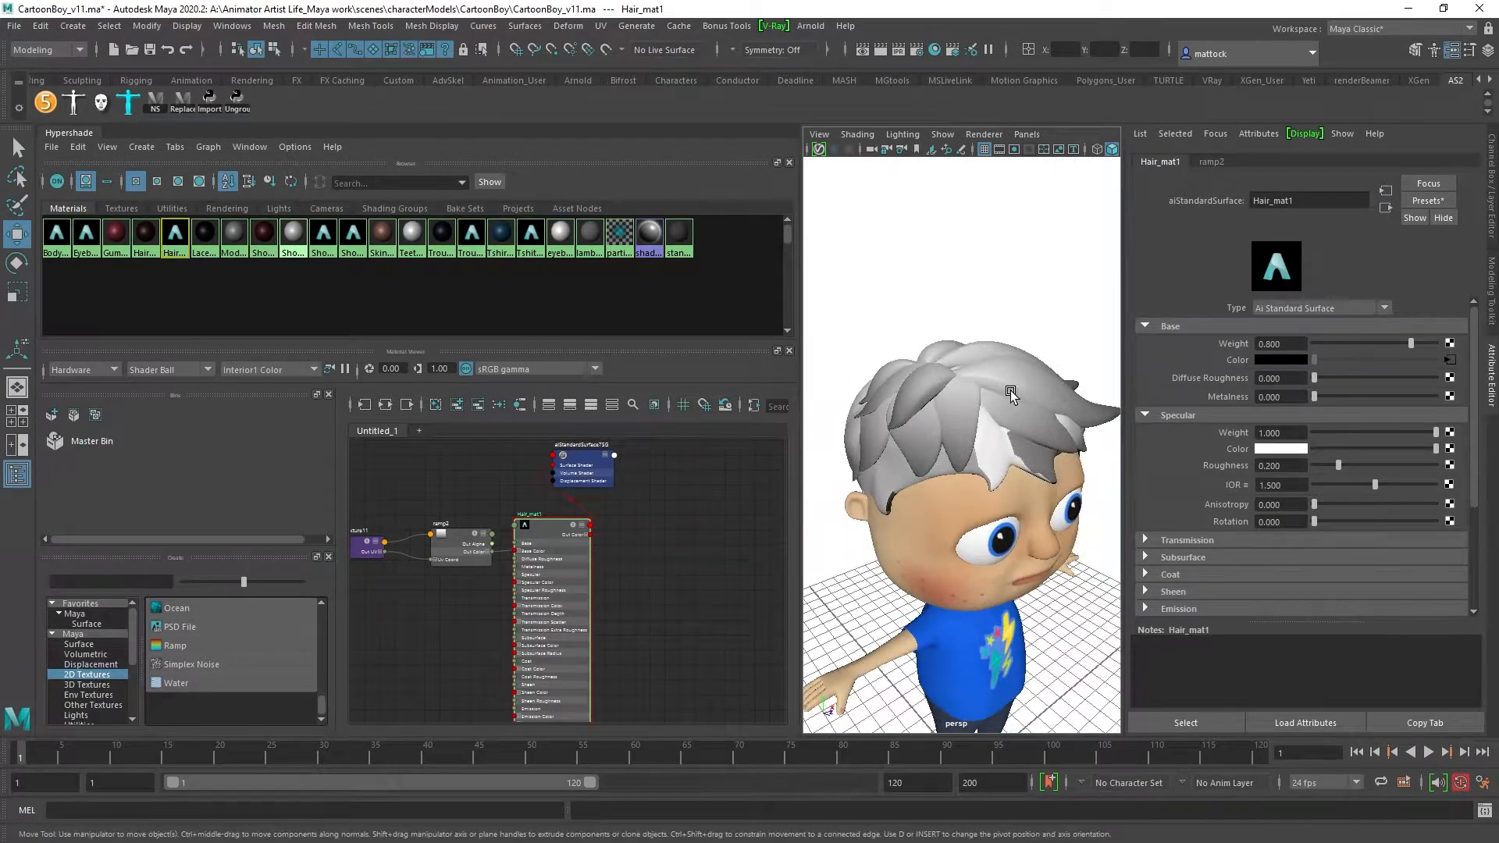
key(ctrl+z)
click(990, 301)
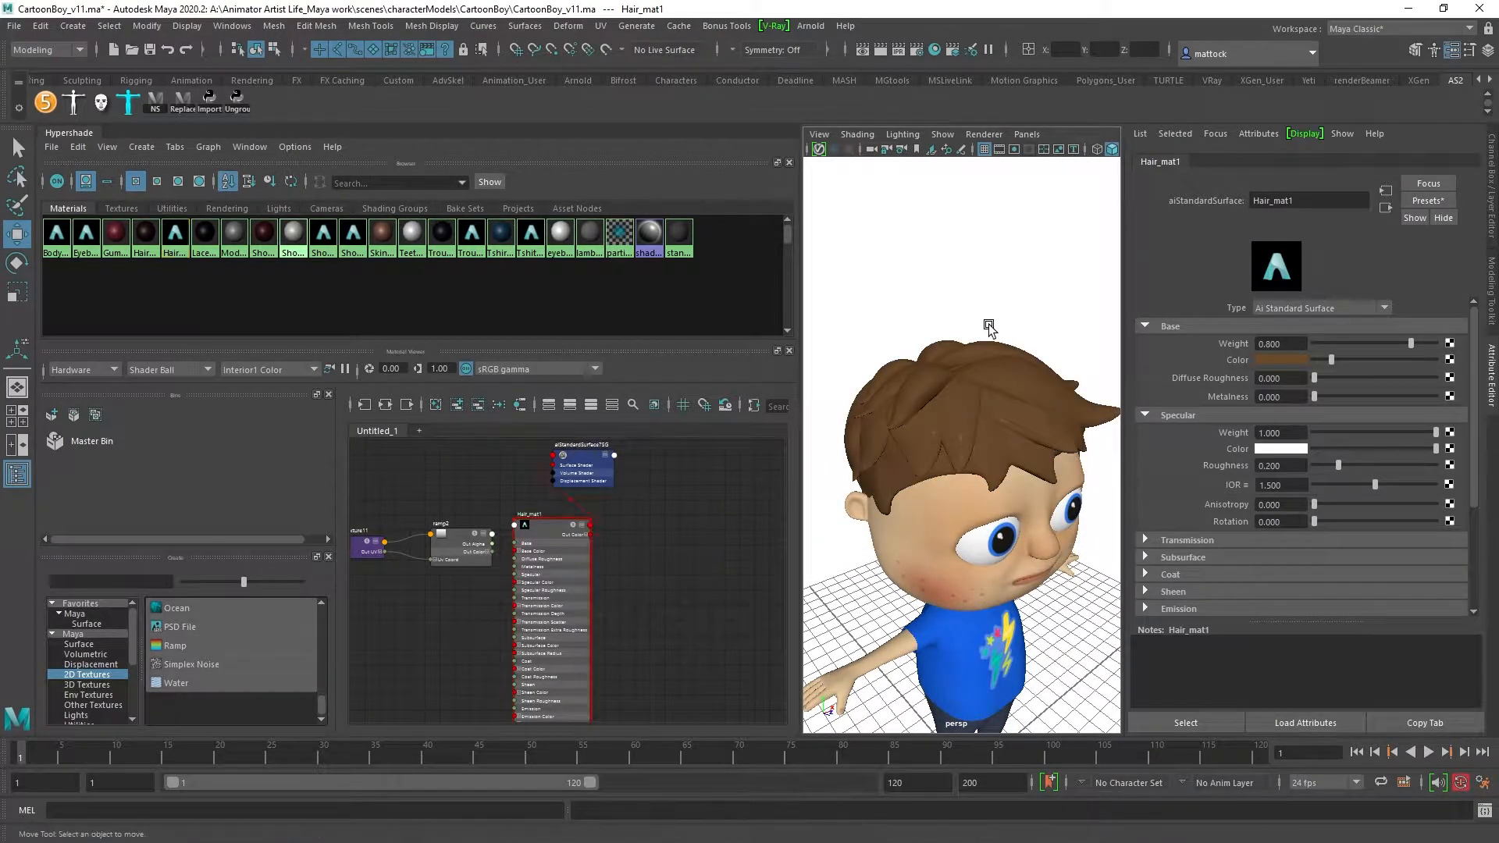
Step: Move the aiStandardSurface7SG node away from the hair material and duplicate Hair_mat1
alt+drag(960, 457, 954, 364)
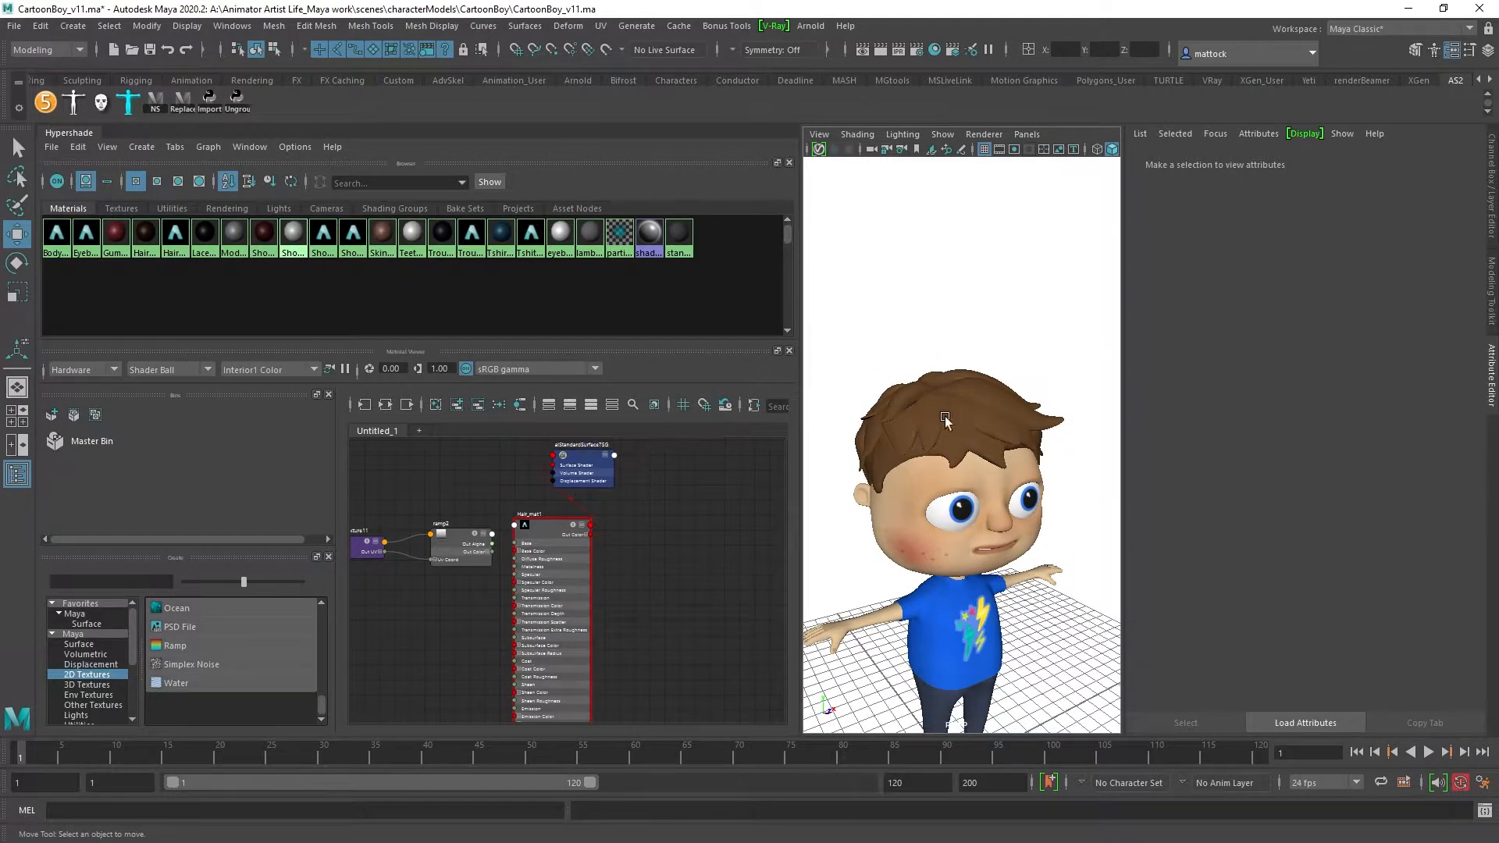
drag(595, 464, 660, 483)
alt+right_drag(605, 526, 668, 560)
alt+middle_drag(669, 559, 676, 533)
alt+right_drag(676, 533, 584, 523)
click(573, 502)
key(ctrl+d)
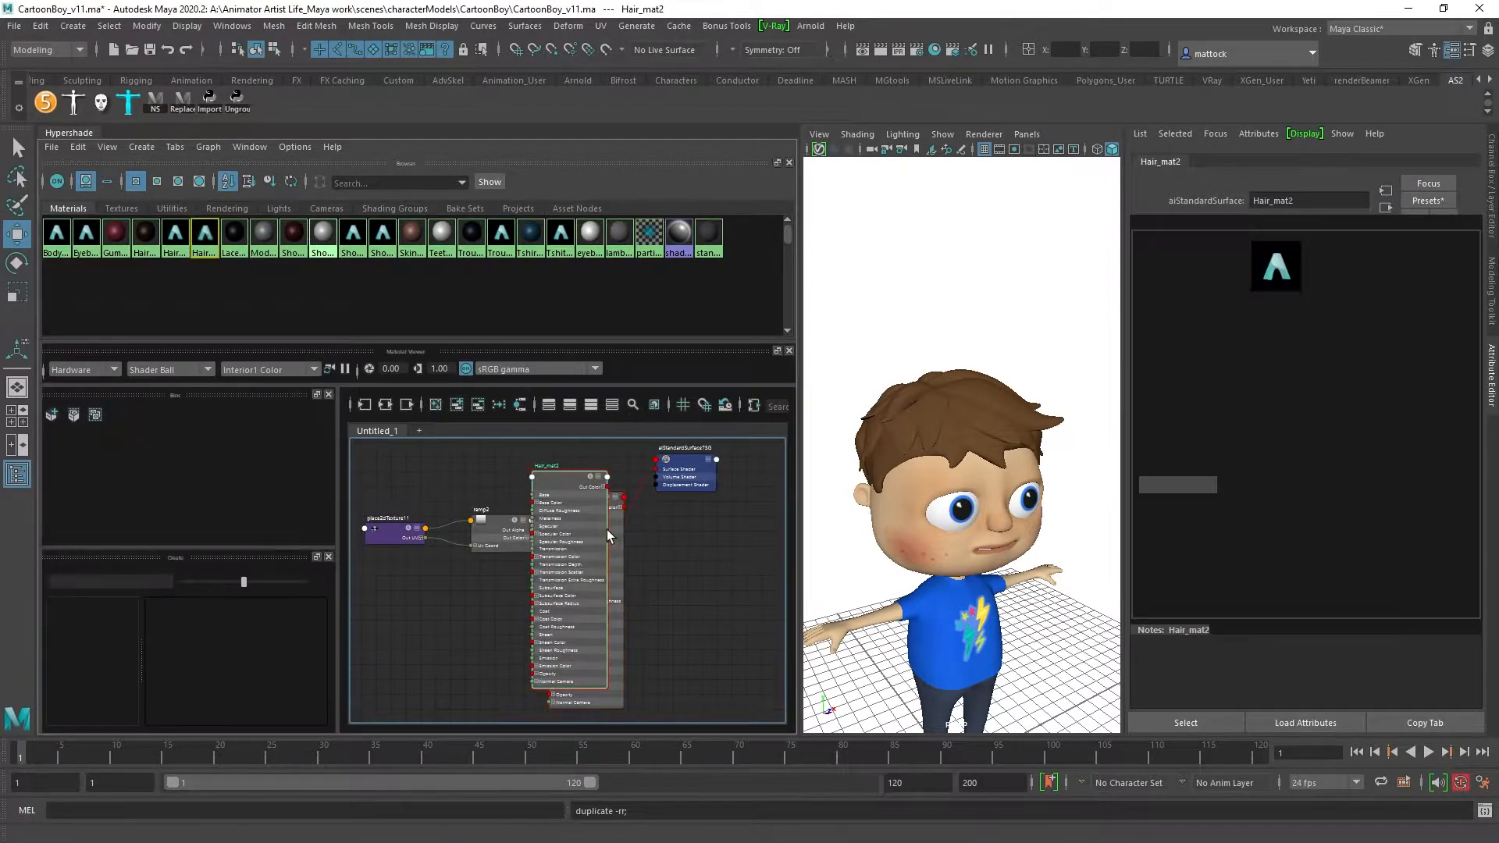
Step: Place the duplicated material beside the original and rename it Hair_scalp
drag(572, 486, 689, 551)
double_click(682, 531)
text(Hai)
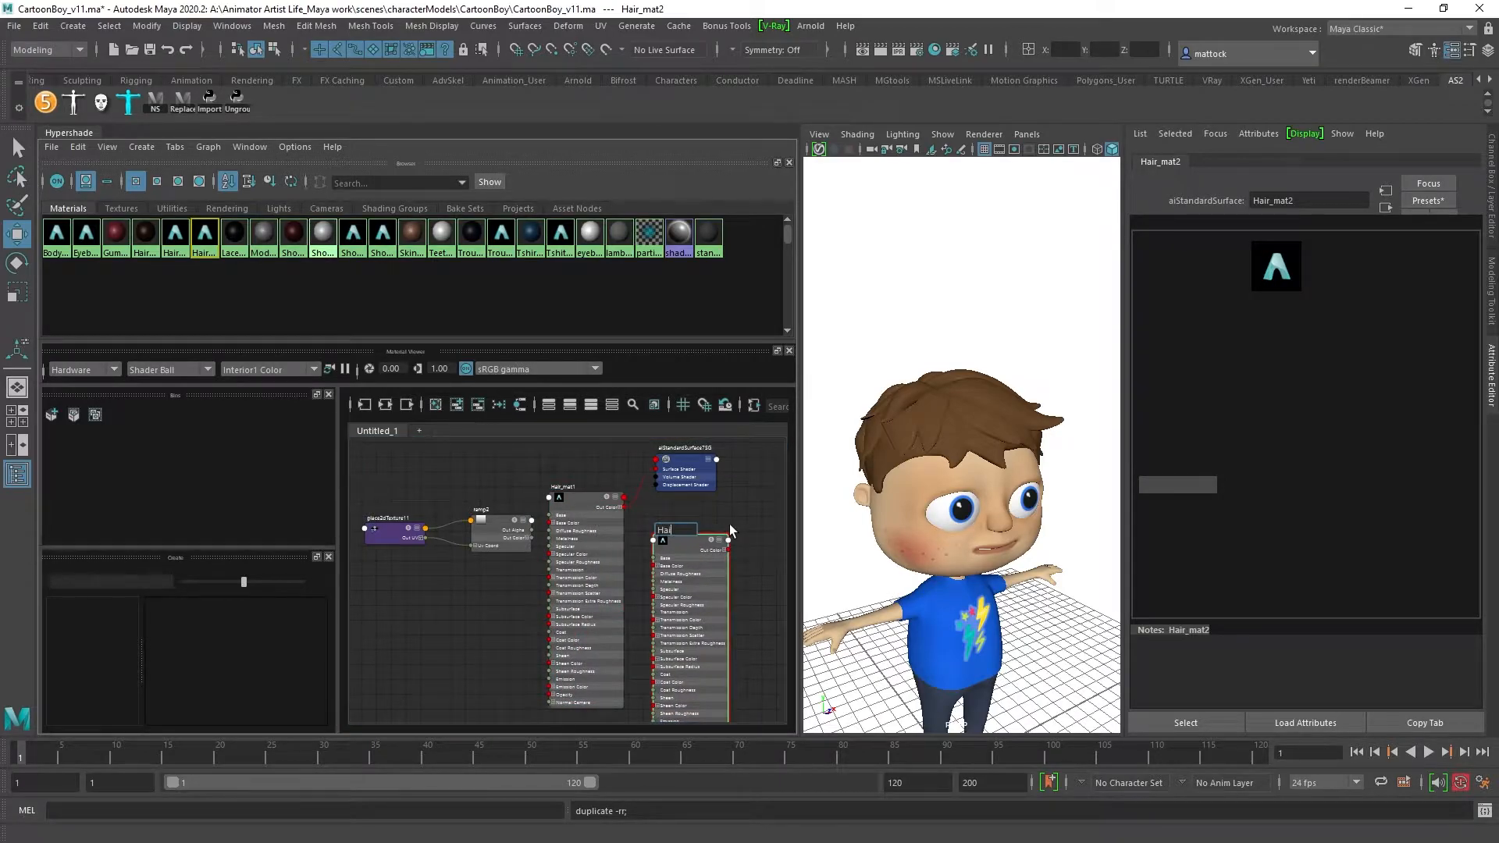
text(r scalp)
key(Return)
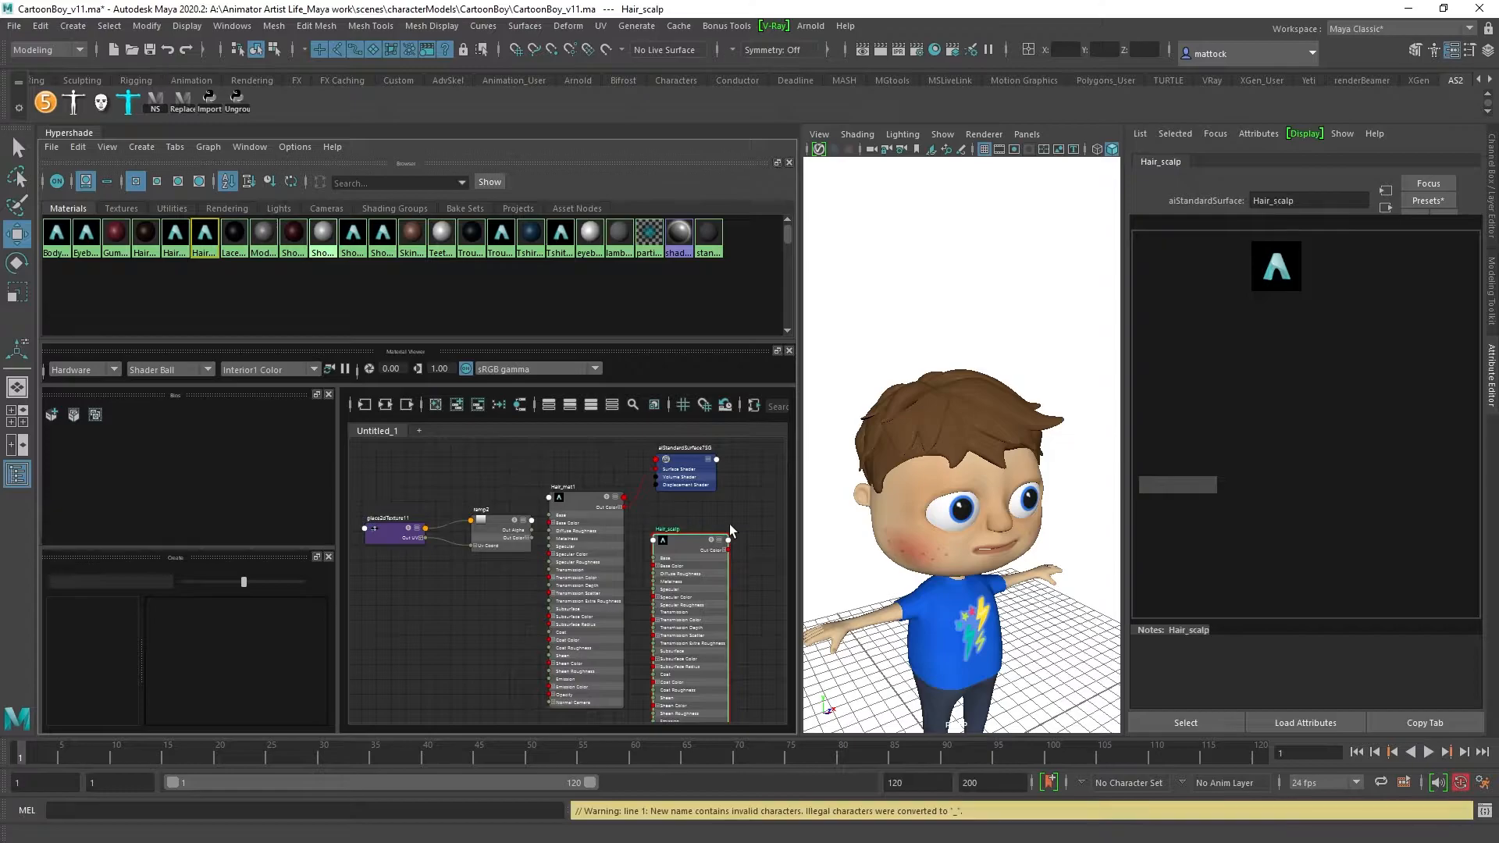
Step: Assign the Hair_scalp material to the scalp hair mesh and clear the selection
click(945, 479)
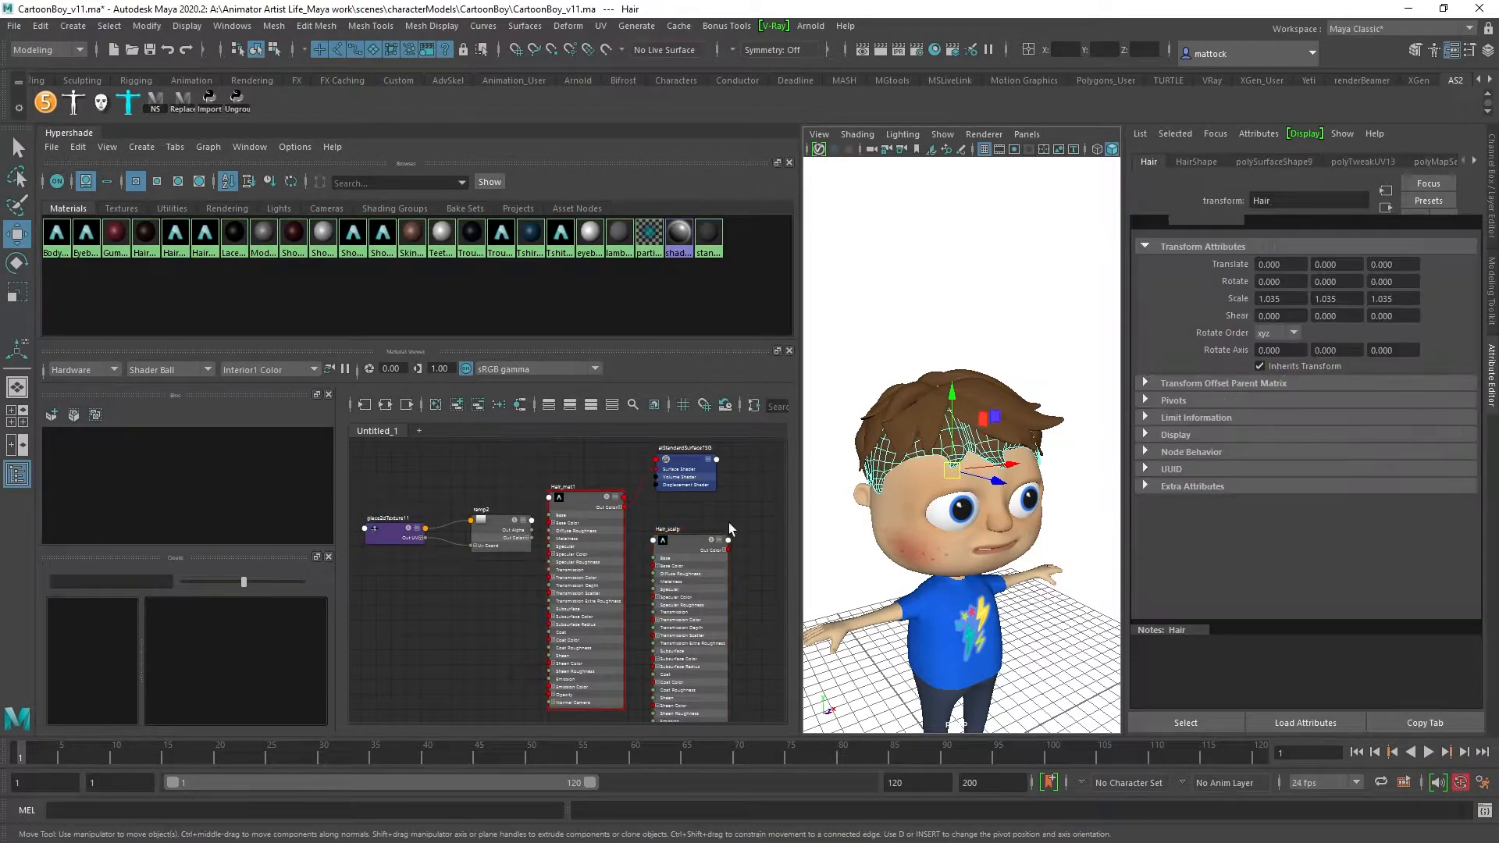
right_click(998, 413)
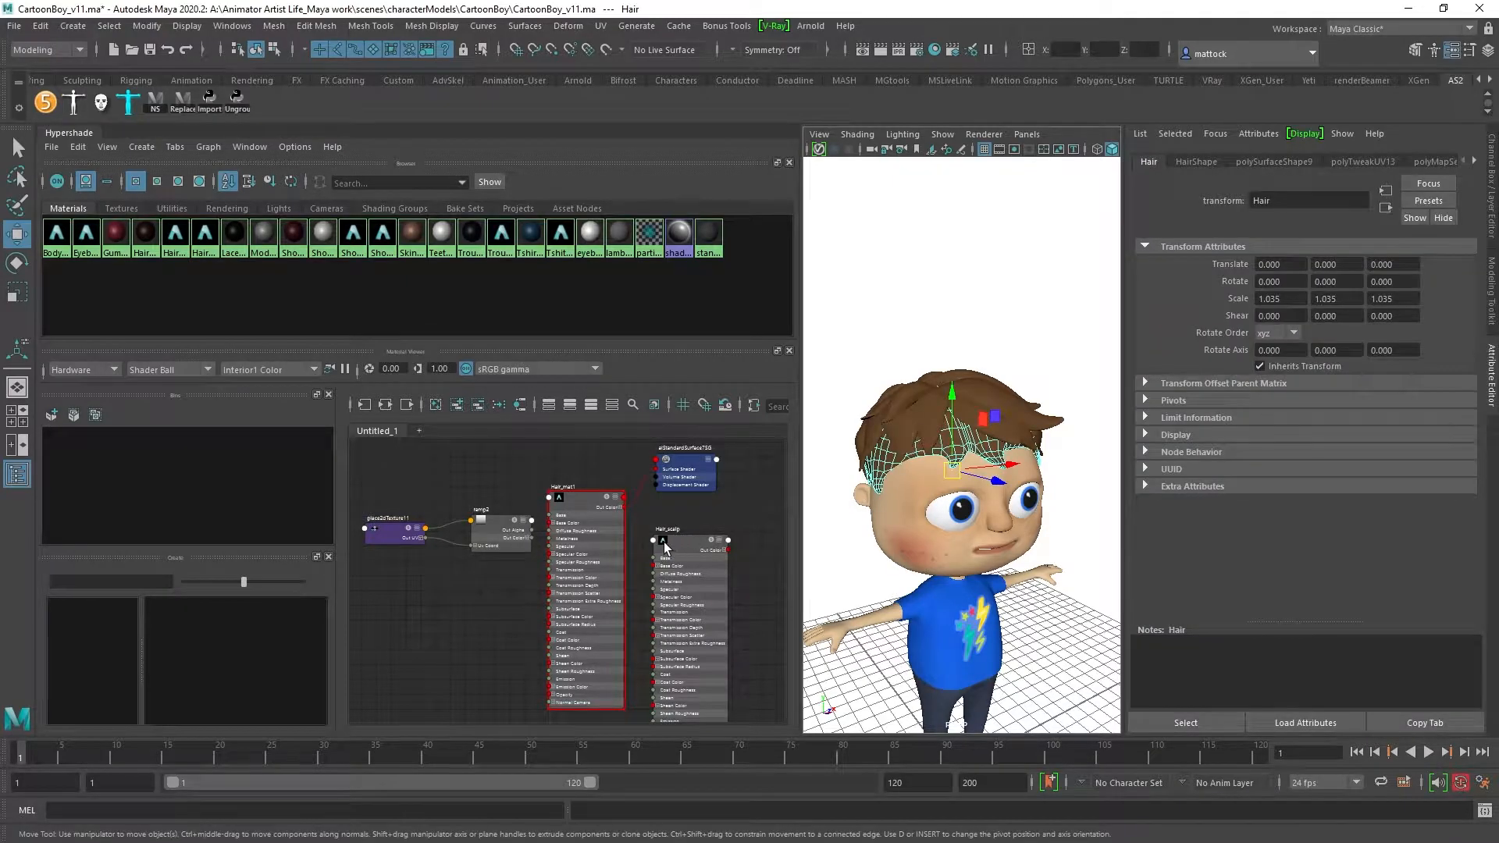
right_click(664, 542)
right_drag(663, 542, 673, 504)
click(912, 295)
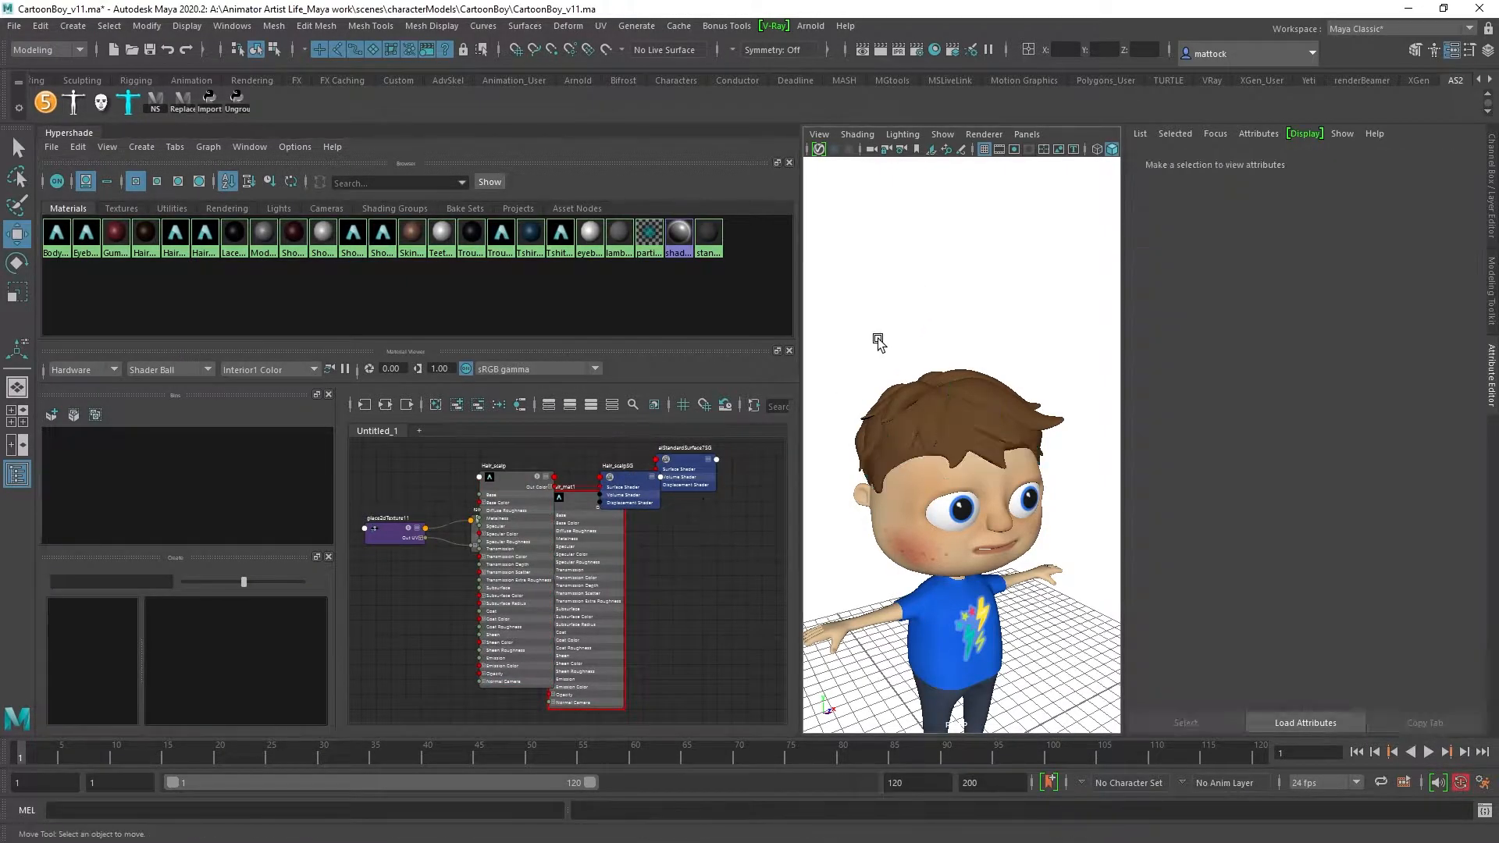
Step: Separate the overlapping nodes, placing Hair_scalp and its shading group below the ramp
drag(583, 528, 630, 612)
drag(520, 477, 527, 636)
drag(624, 487, 443, 632)
Step: Connect the ramp to Hair_mat1's base color and view the tufts up close
drag(627, 578, 606, 545)
middle_drag(497, 540, 1236, 361)
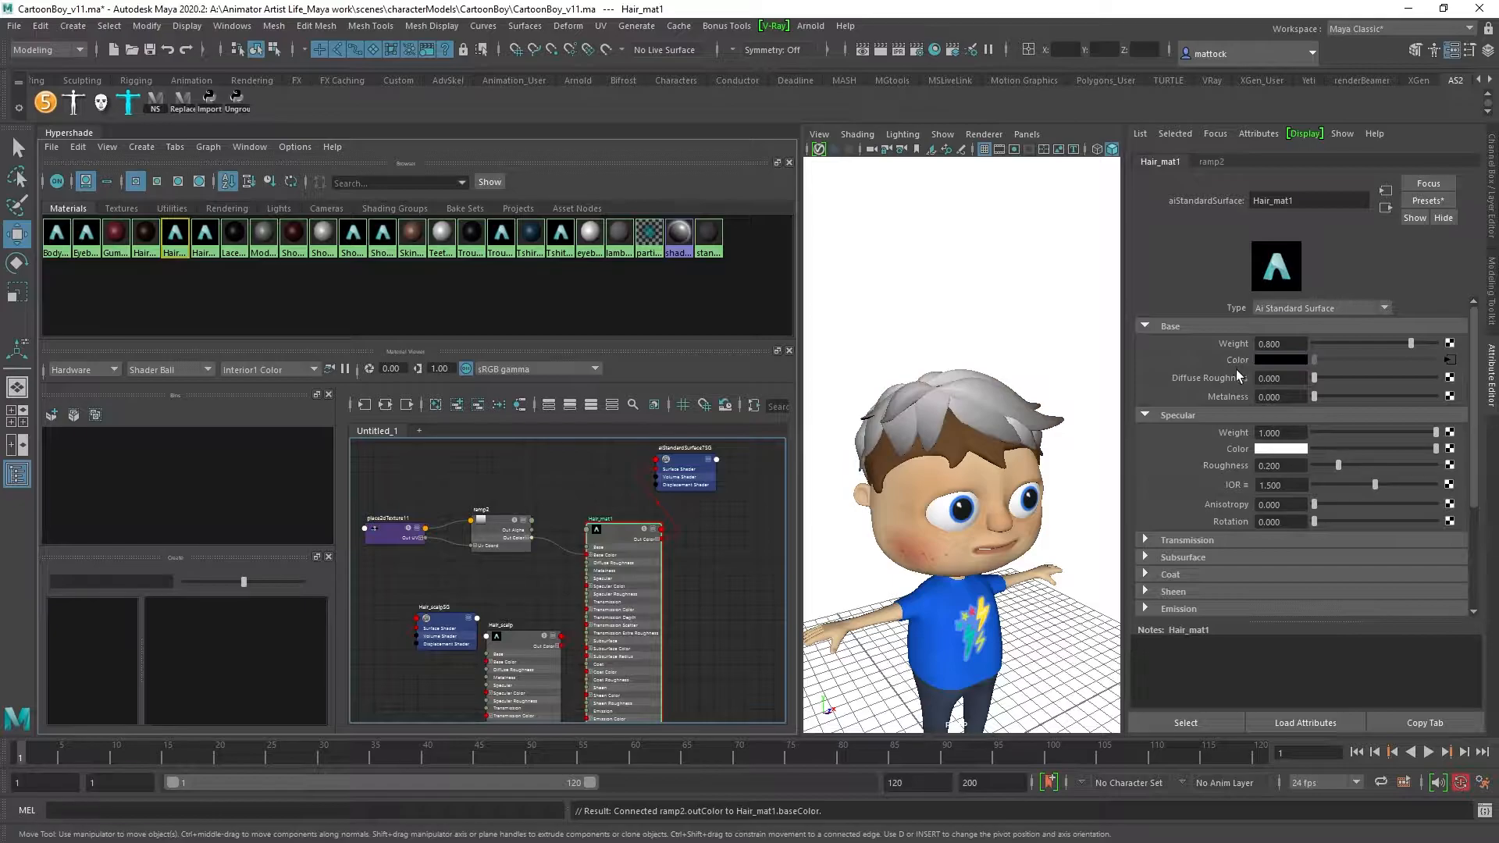
alt+drag(974, 408, 812, 456)
scroll(812, 455, up, 3)
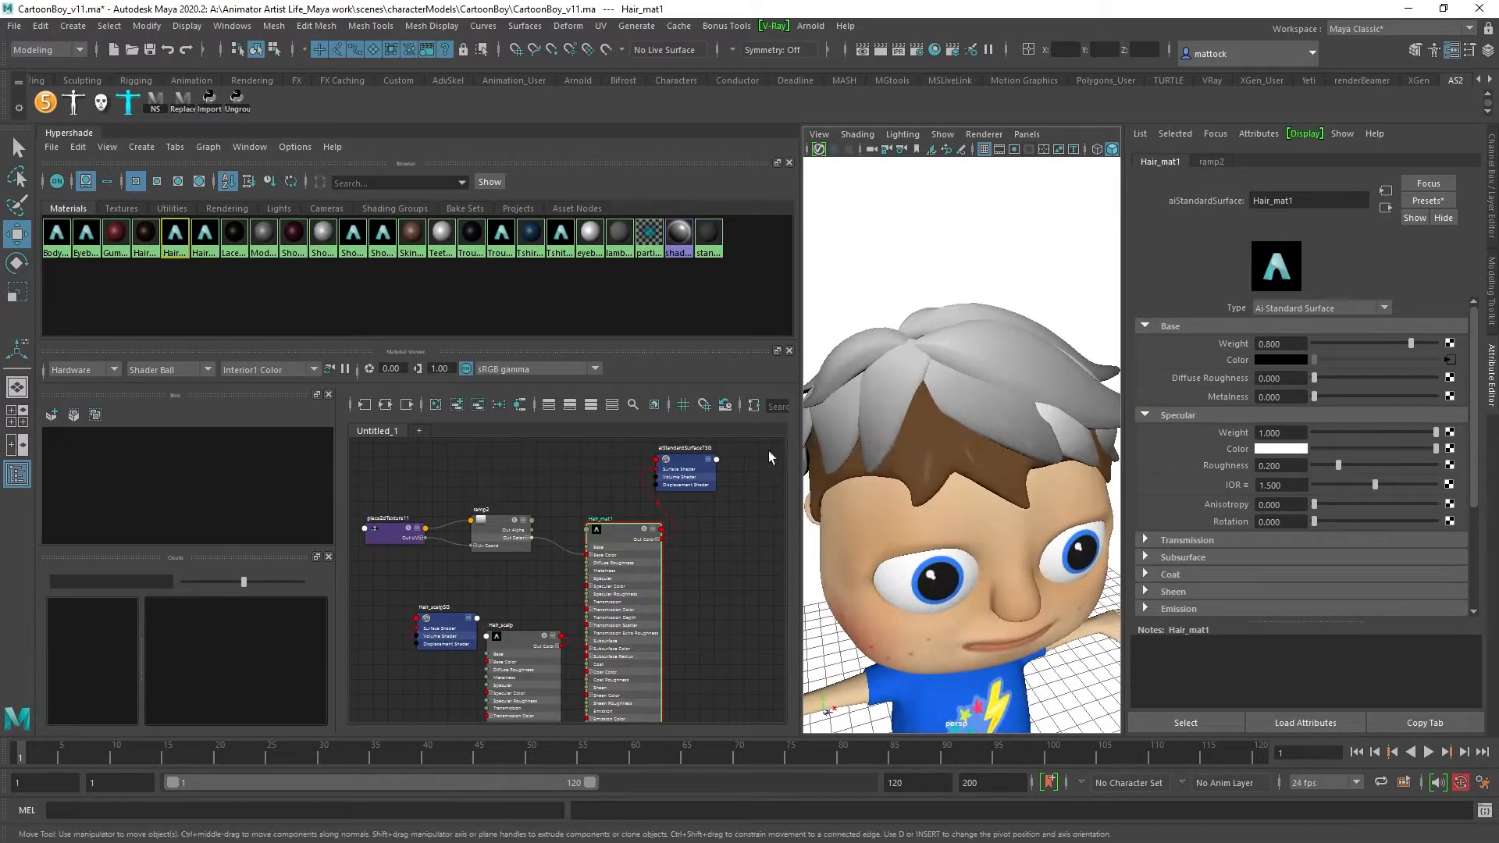
Step: Set both the black and the white end of the ramp to the brown stored in the color history
click(492, 534)
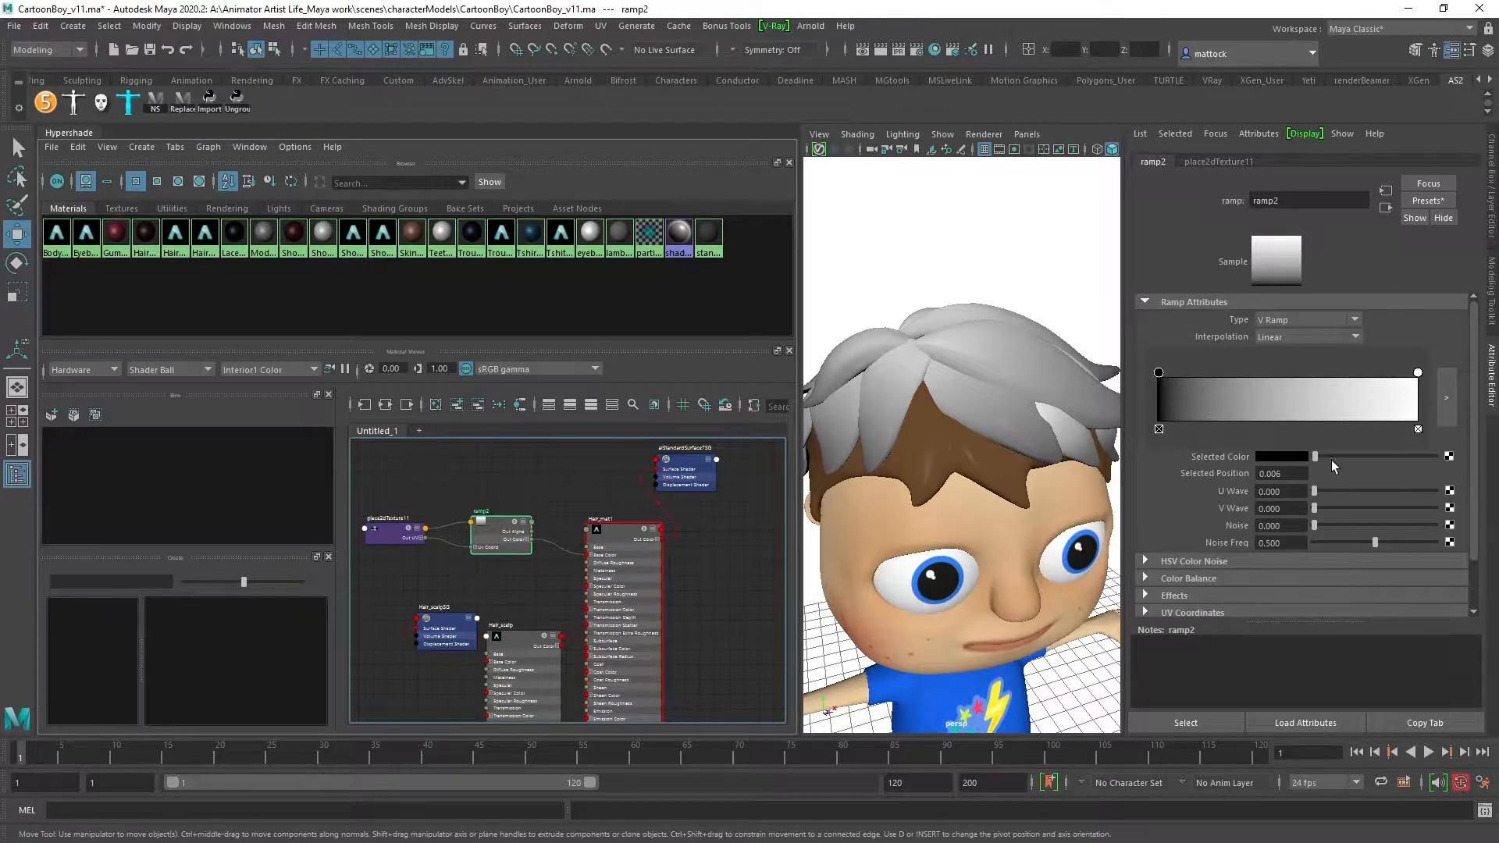
click(1285, 456)
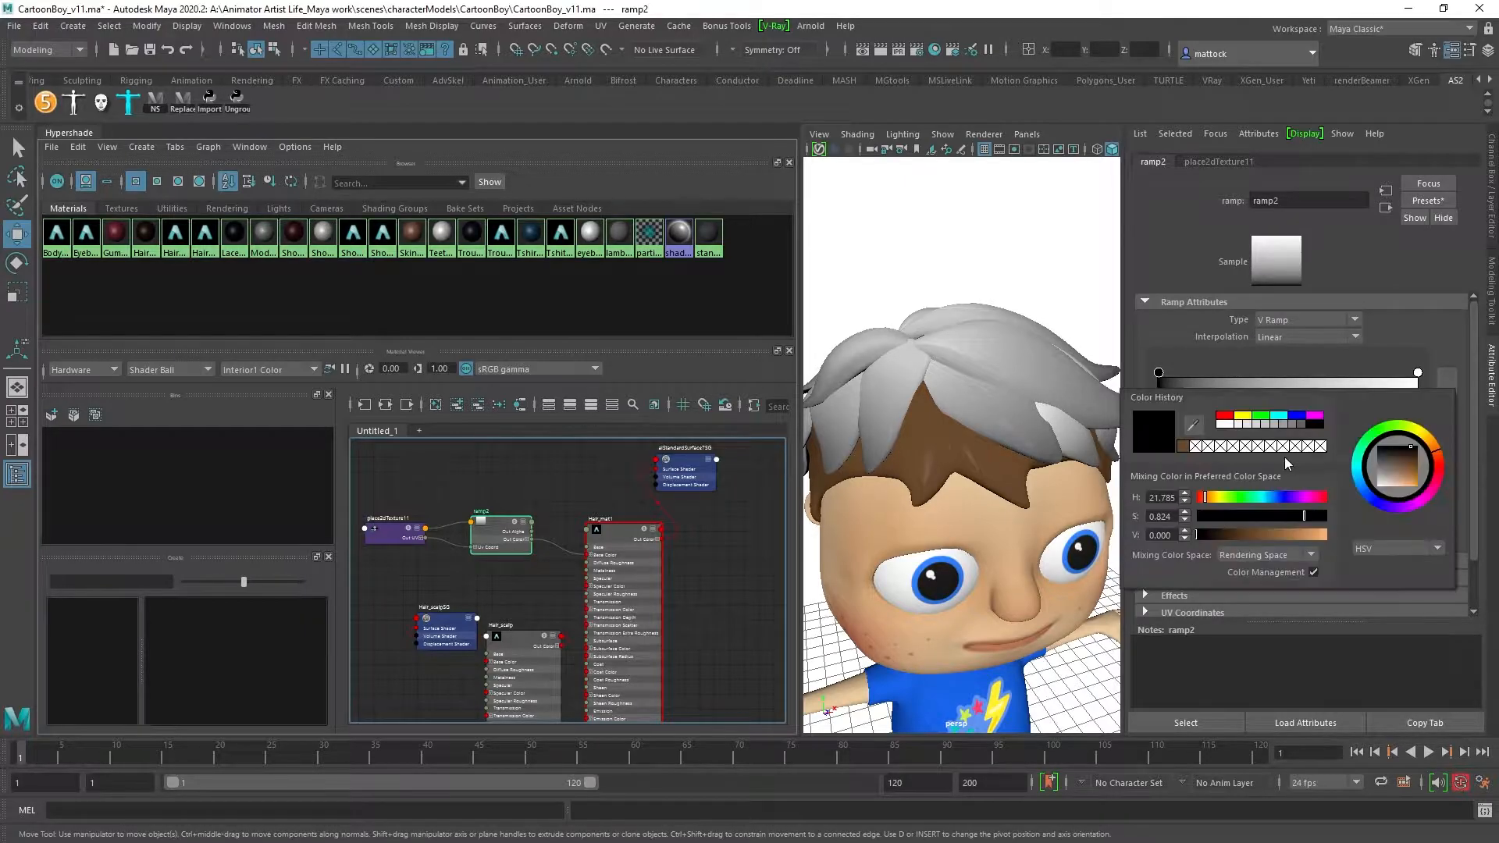
click(1183, 448)
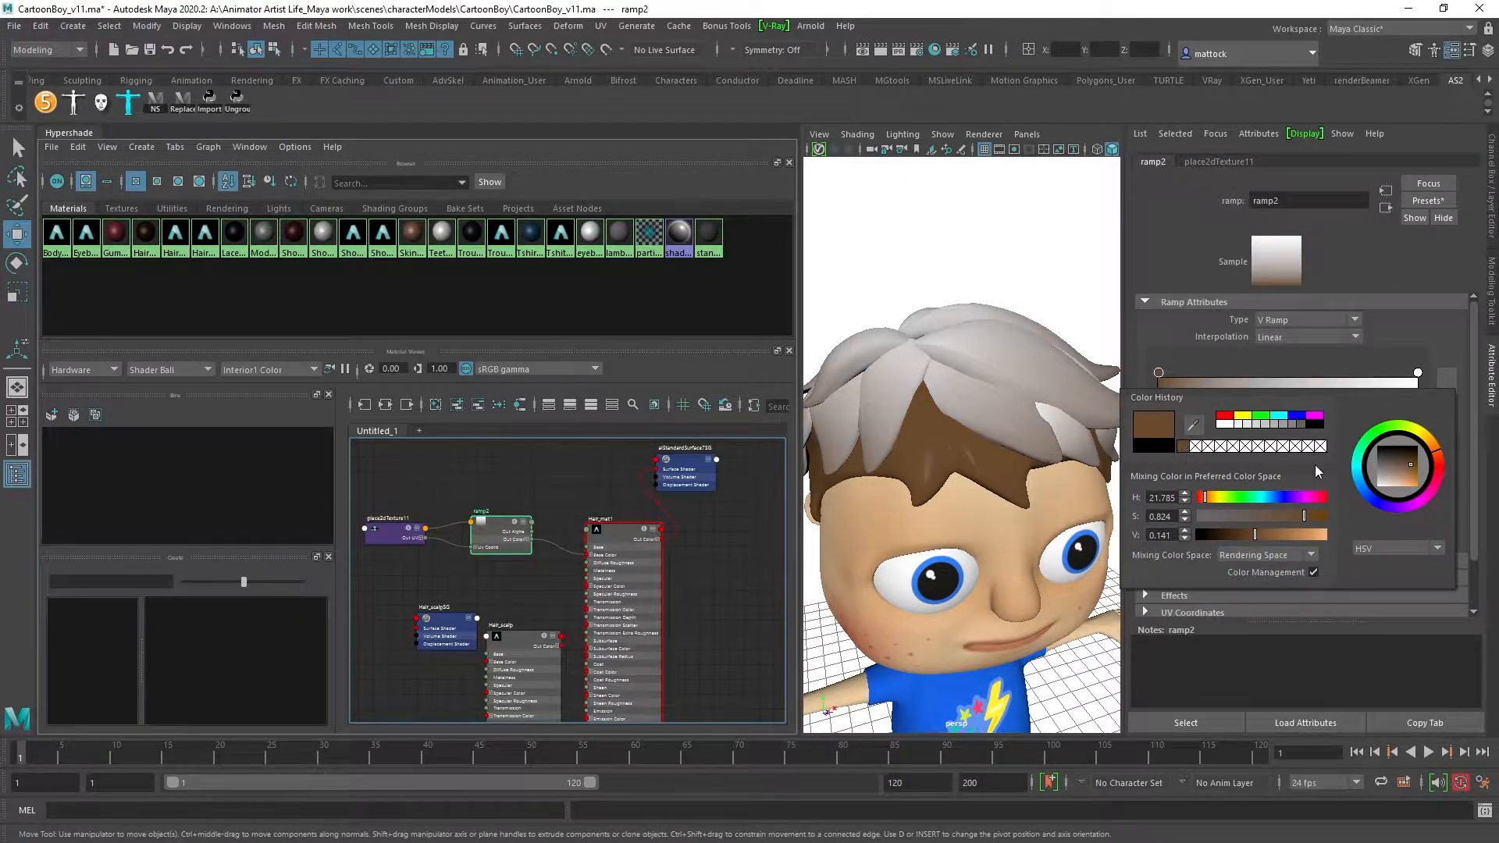
click(1417, 373)
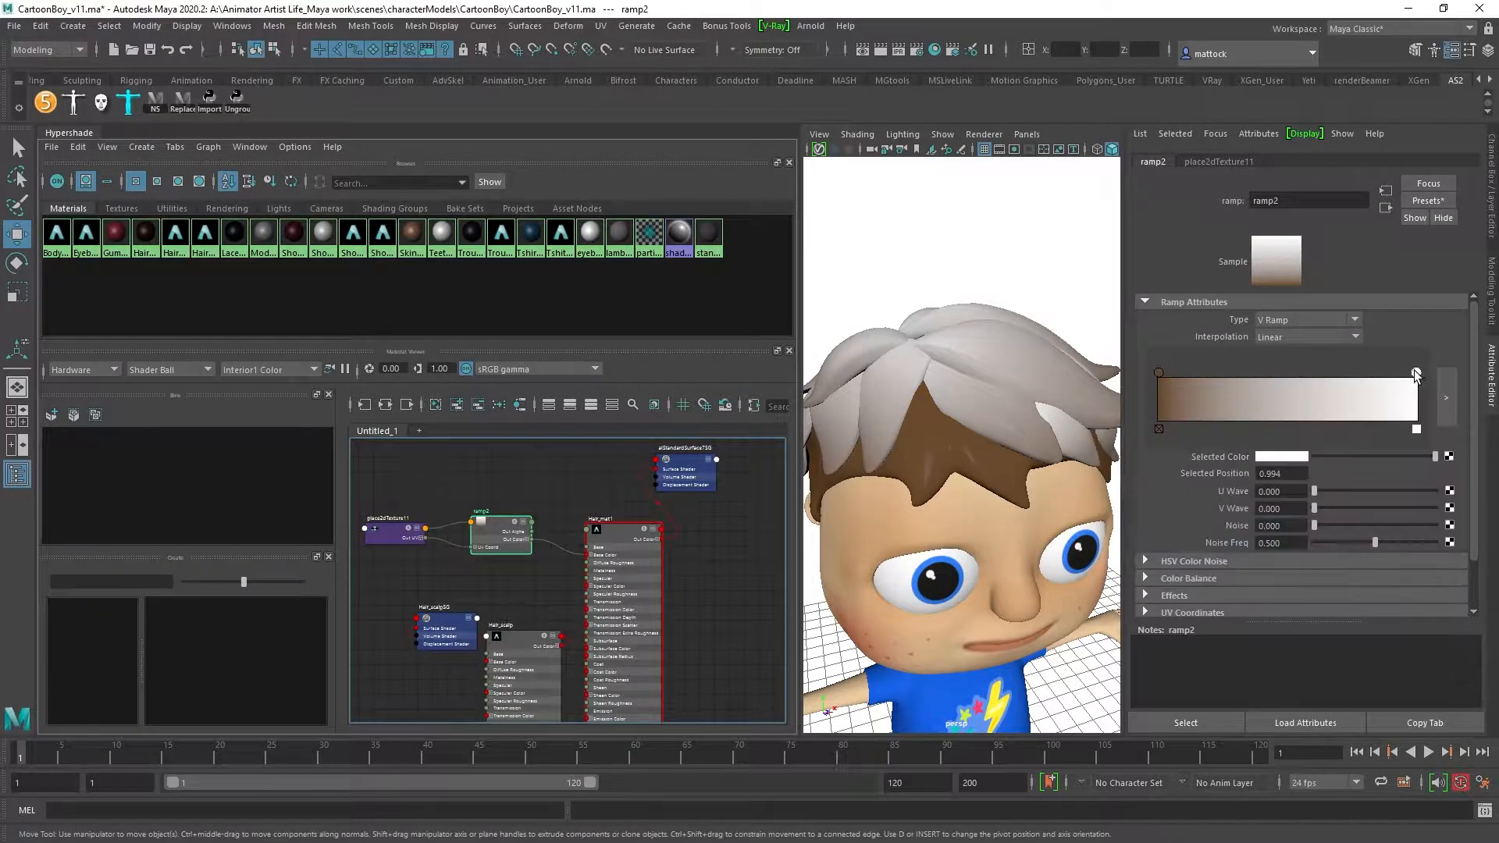
click(1283, 459)
click(1184, 451)
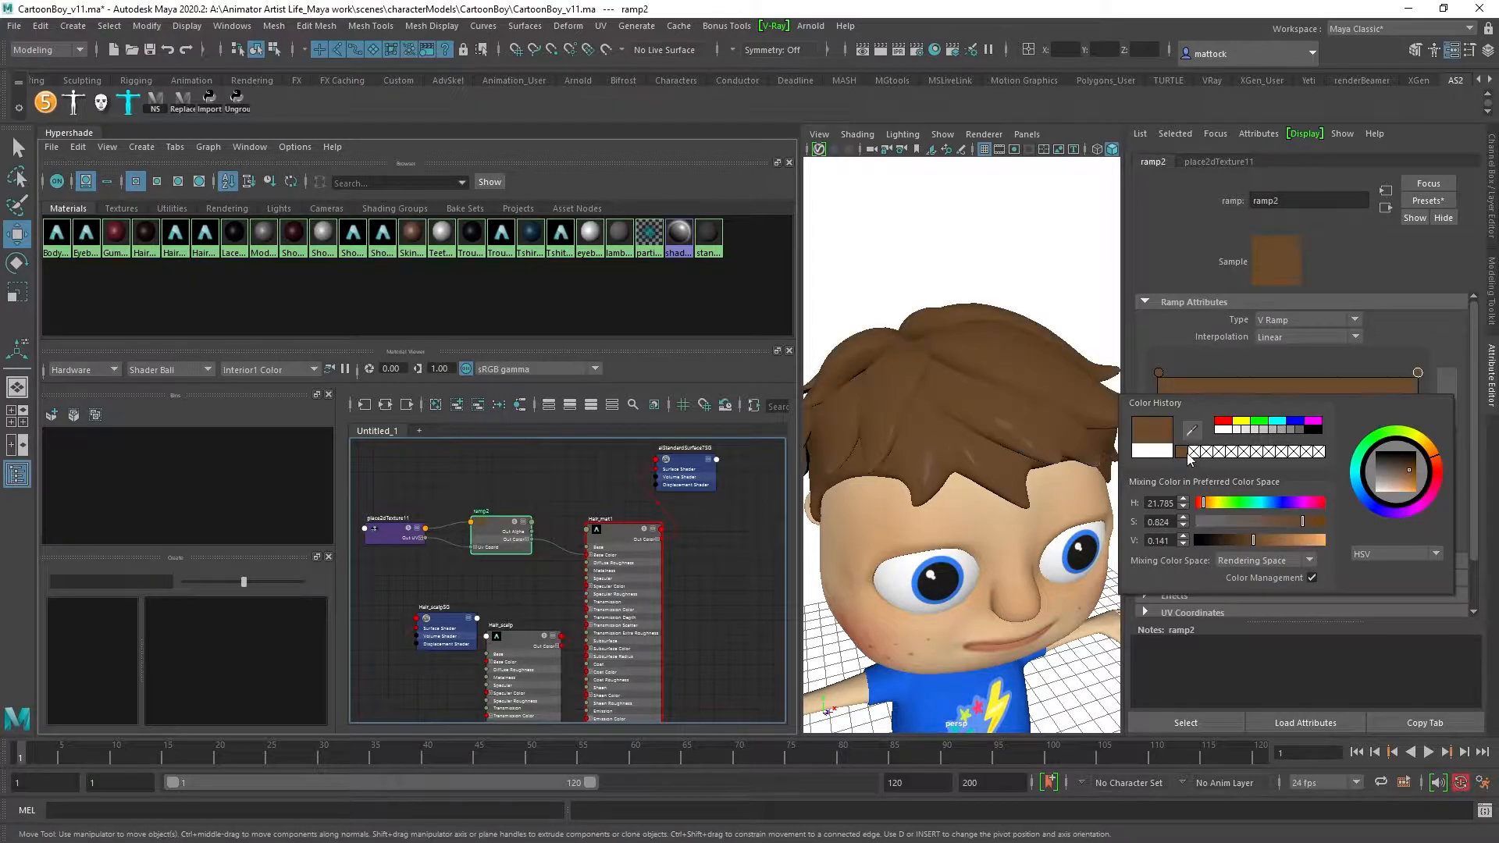
Step: Give the ramp's first marker a lighter brown and move both markers inward, the lighter one to position 0.195
drag(1160, 377, 1162, 378)
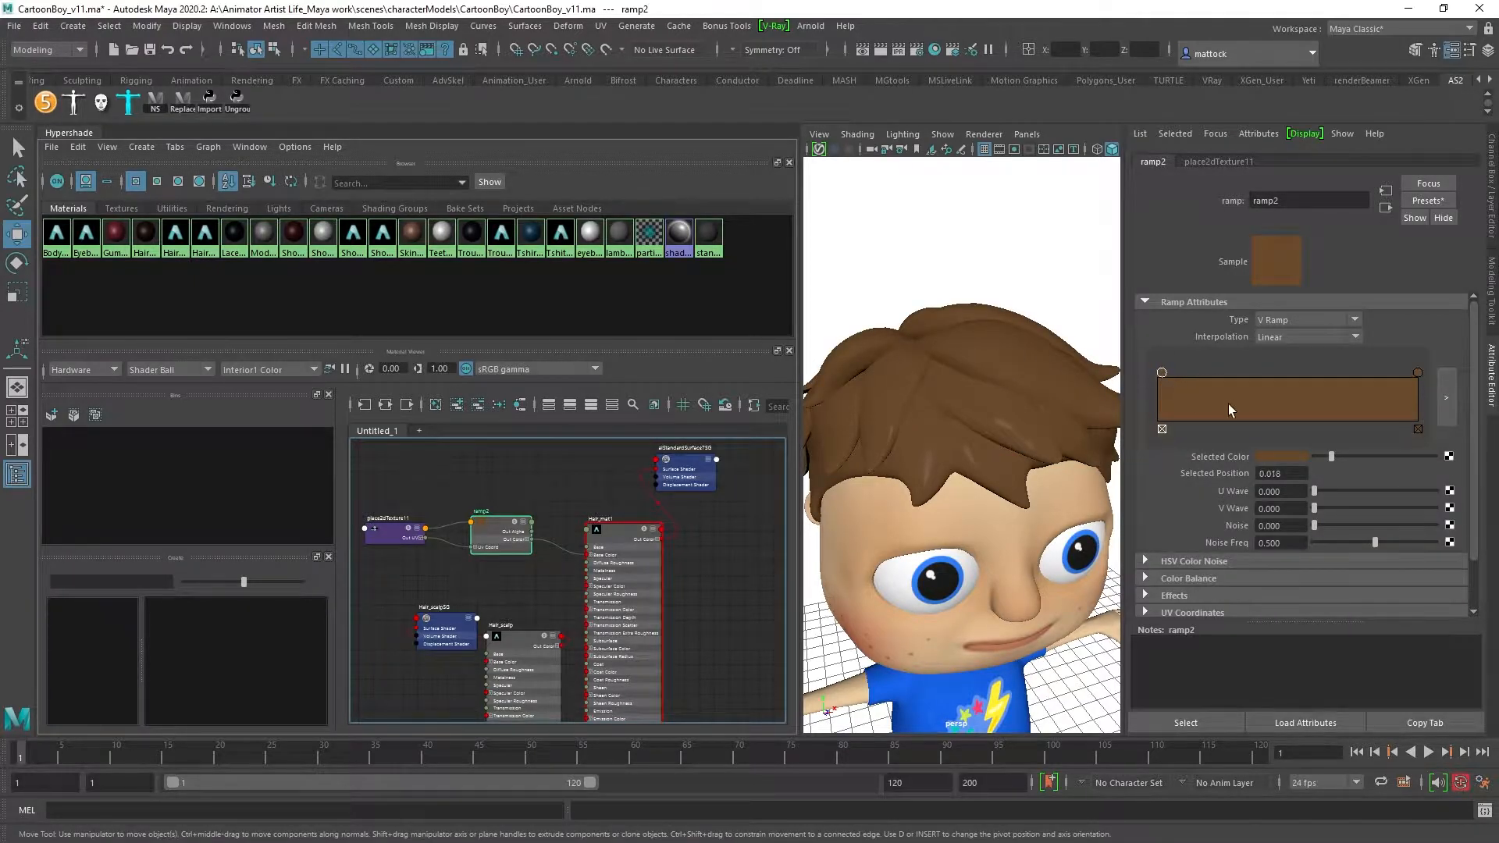
click(1294, 457)
drag(1264, 537, 1300, 517)
drag(1162, 374, 1205, 374)
drag(1415, 374, 1187, 380)
scroll(1062, 395, down, 3)
alt+drag(1063, 395, 1101, 404)
scroll(1101, 405, up, 5)
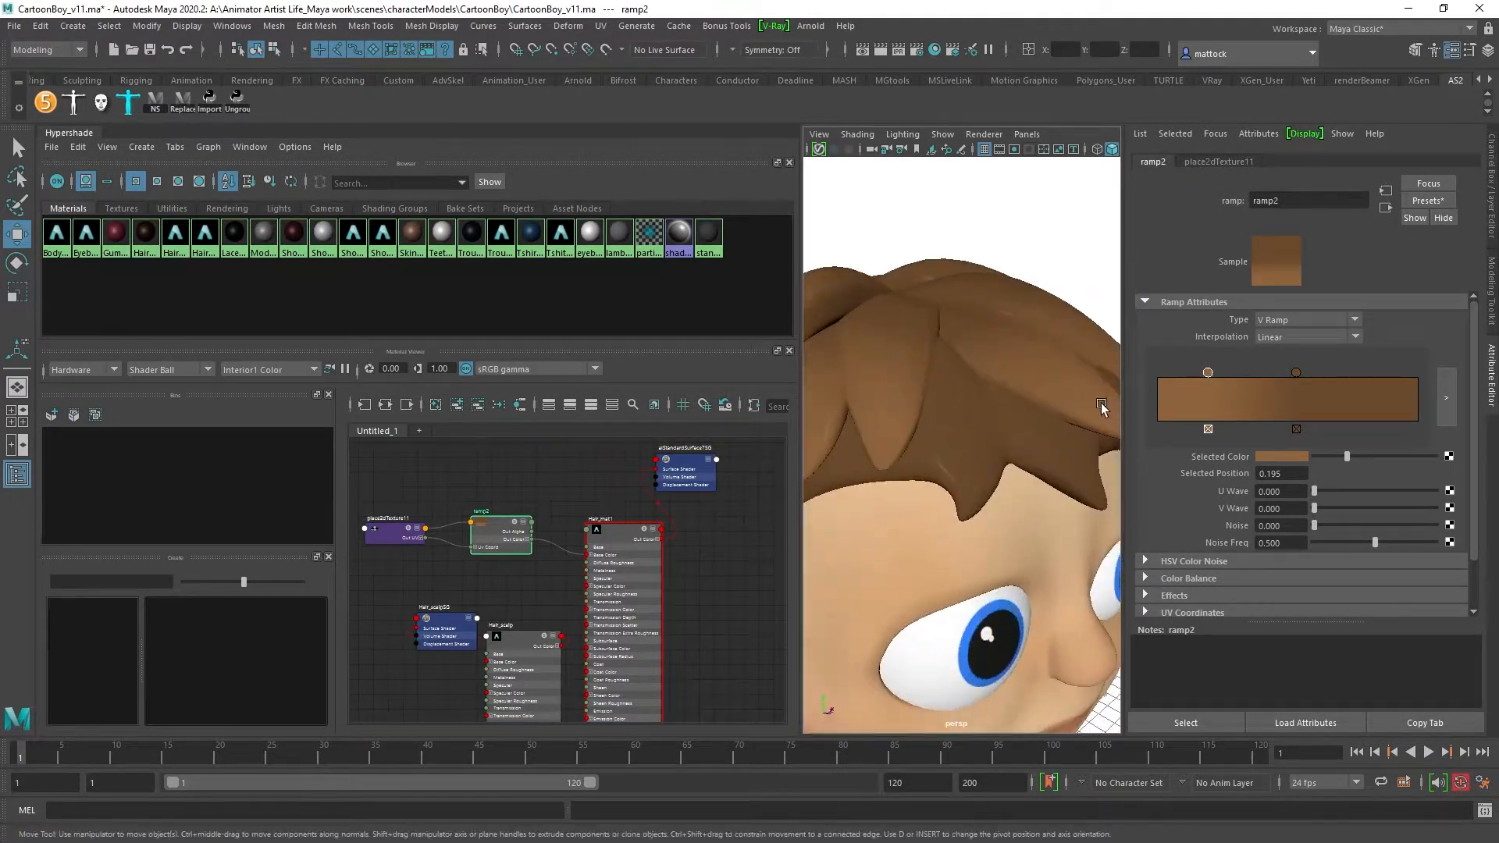
Step: Try a yellow-green for the lighter ramp marker and change it to blue with hue 222.71, saturation 0.745 and value 0.292
click(1302, 457)
click(1245, 503)
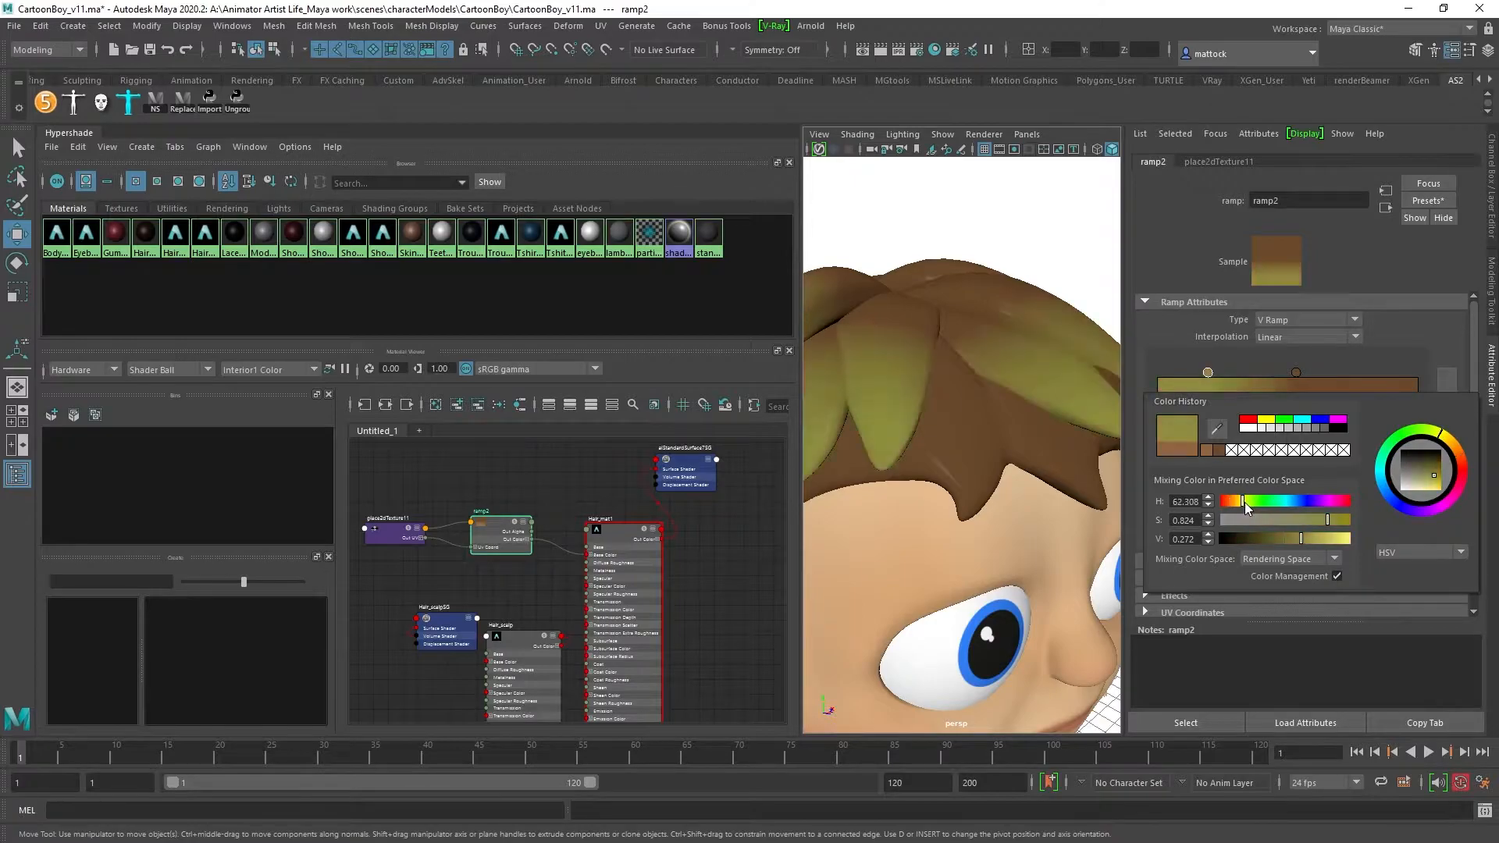
drag(1449, 445, 1407, 491)
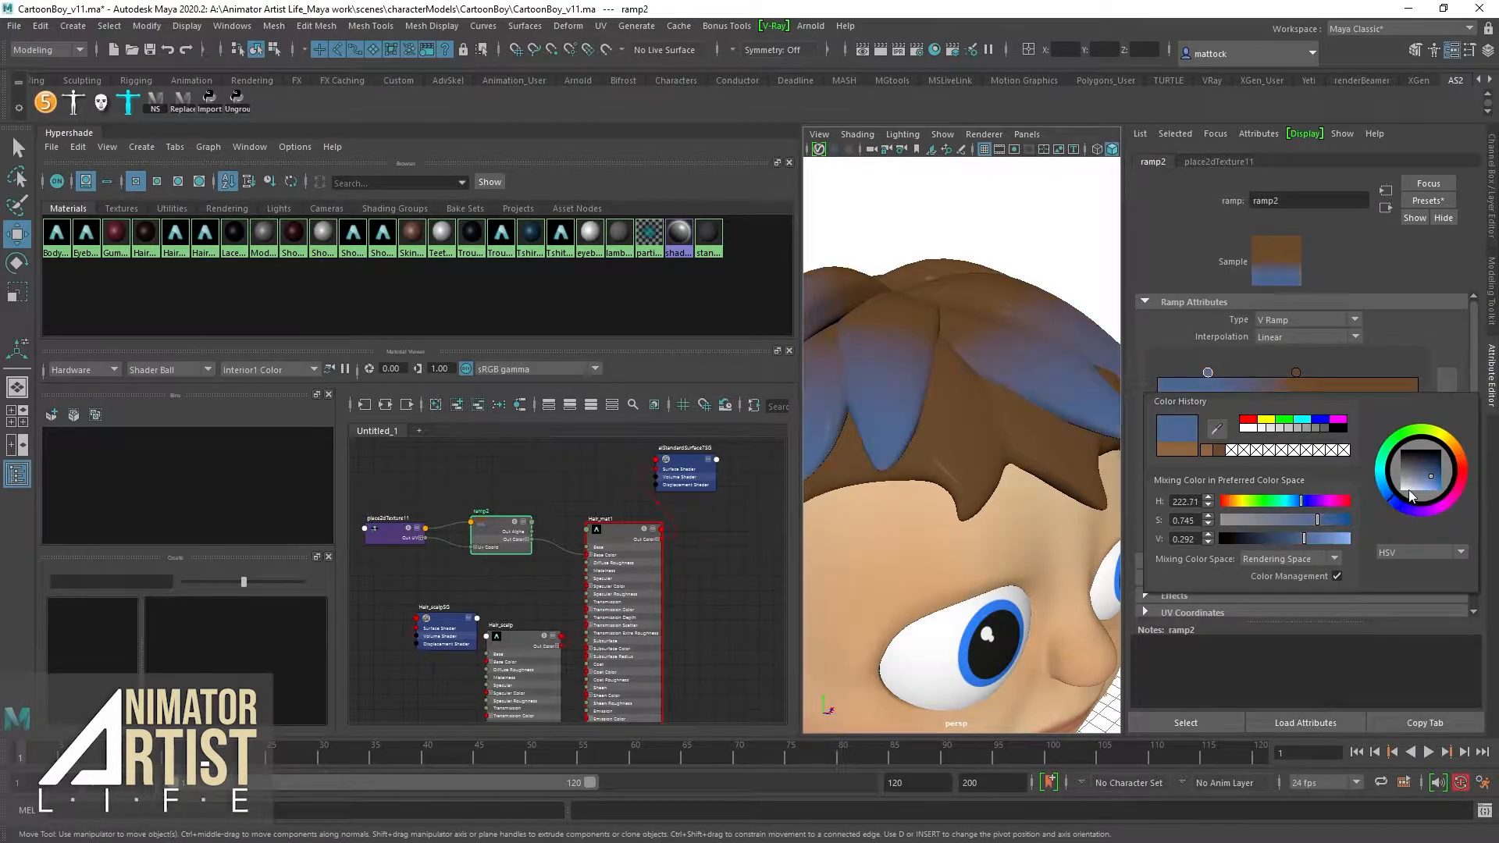
Step: Examine the blue-to-brown gradient on the hair tufts from several angles and distances
alt+right_drag(1008, 367, 850, 372)
alt+drag(851, 372, 1004, 409)
alt+right_drag(1005, 408, 1019, 443)
alt+drag(1019, 443, 1052, 432)
scroll(1044, 452, down, 8)
scroll(998, 442, up, 10)
scroll(1051, 432, down, 4)
alt+right_drag(1051, 429, 804, 428)
alt+drag(804, 428, 836, 432)
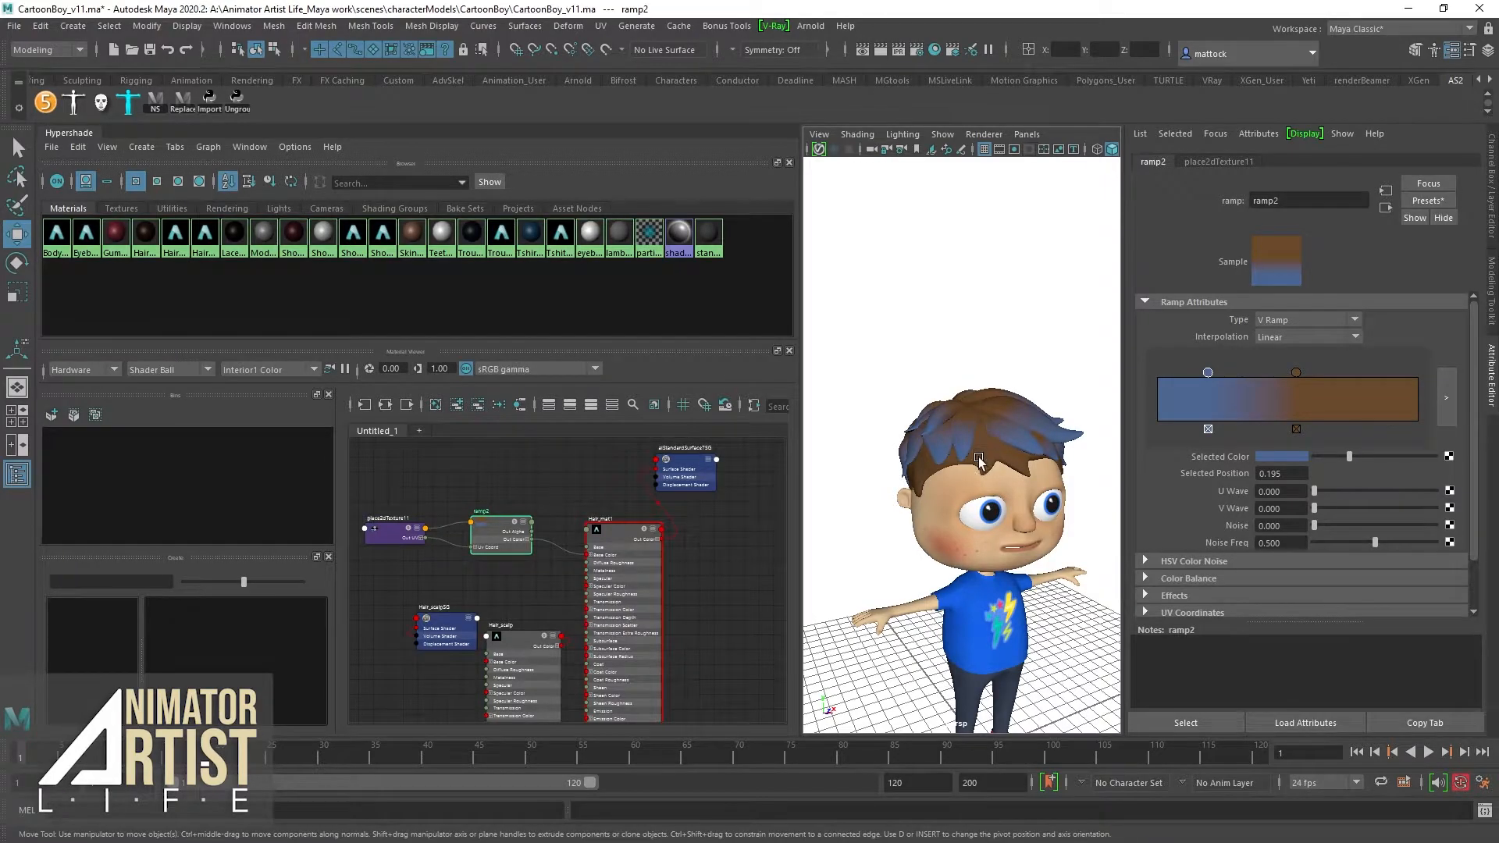
alt+drag(981, 442, 903, 425)
alt+right_drag(903, 425, 1020, 421)
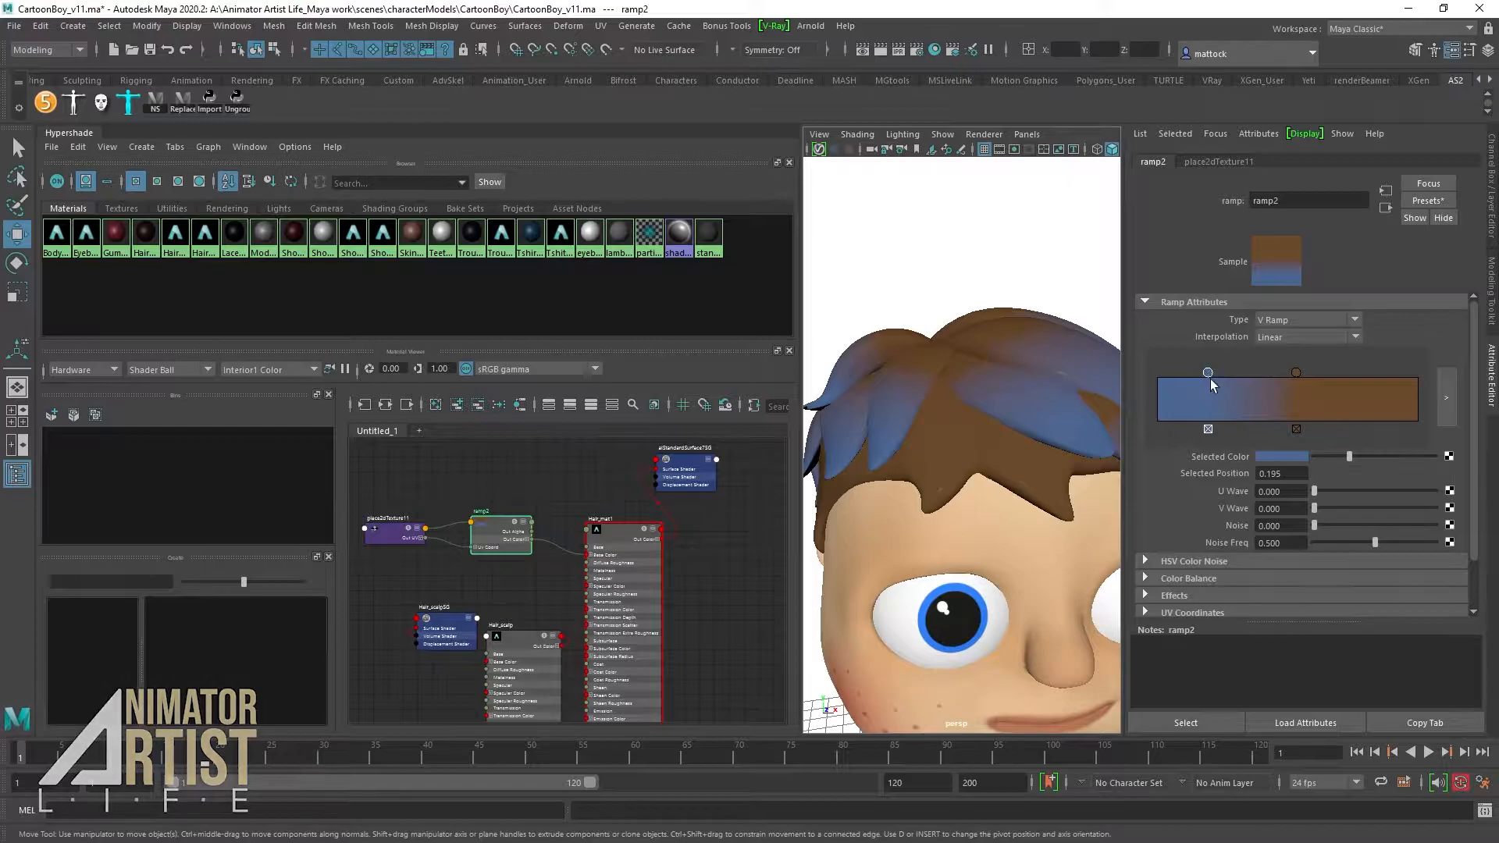
Step: Change the blue ramp marker to a light brown with hue 20.318, saturation 0.863 and value 0.292, at position 0.177
click(1285, 459)
click(1239, 503)
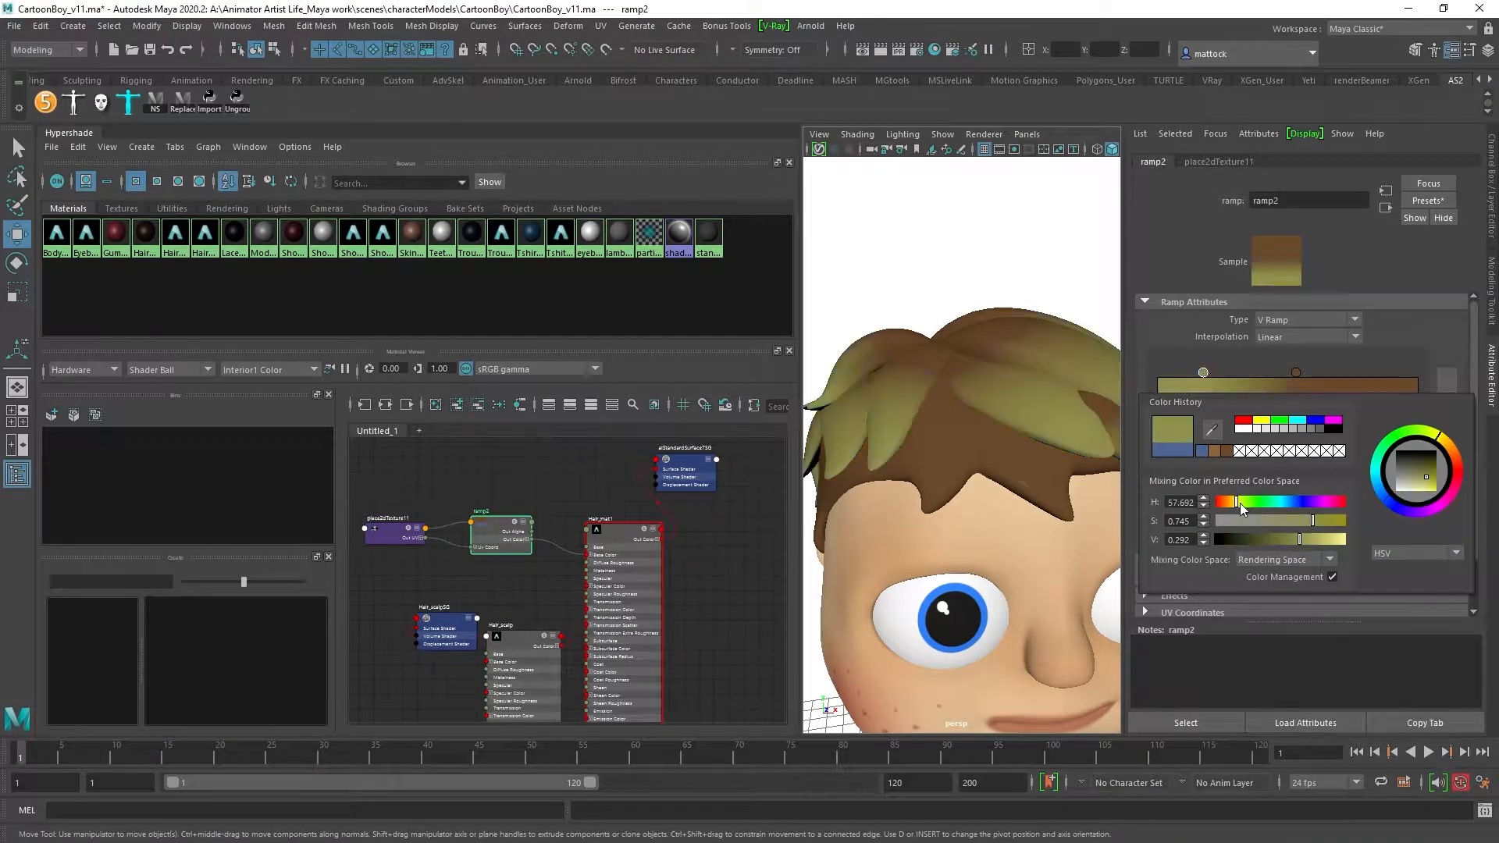
drag(1449, 452, 1430, 477)
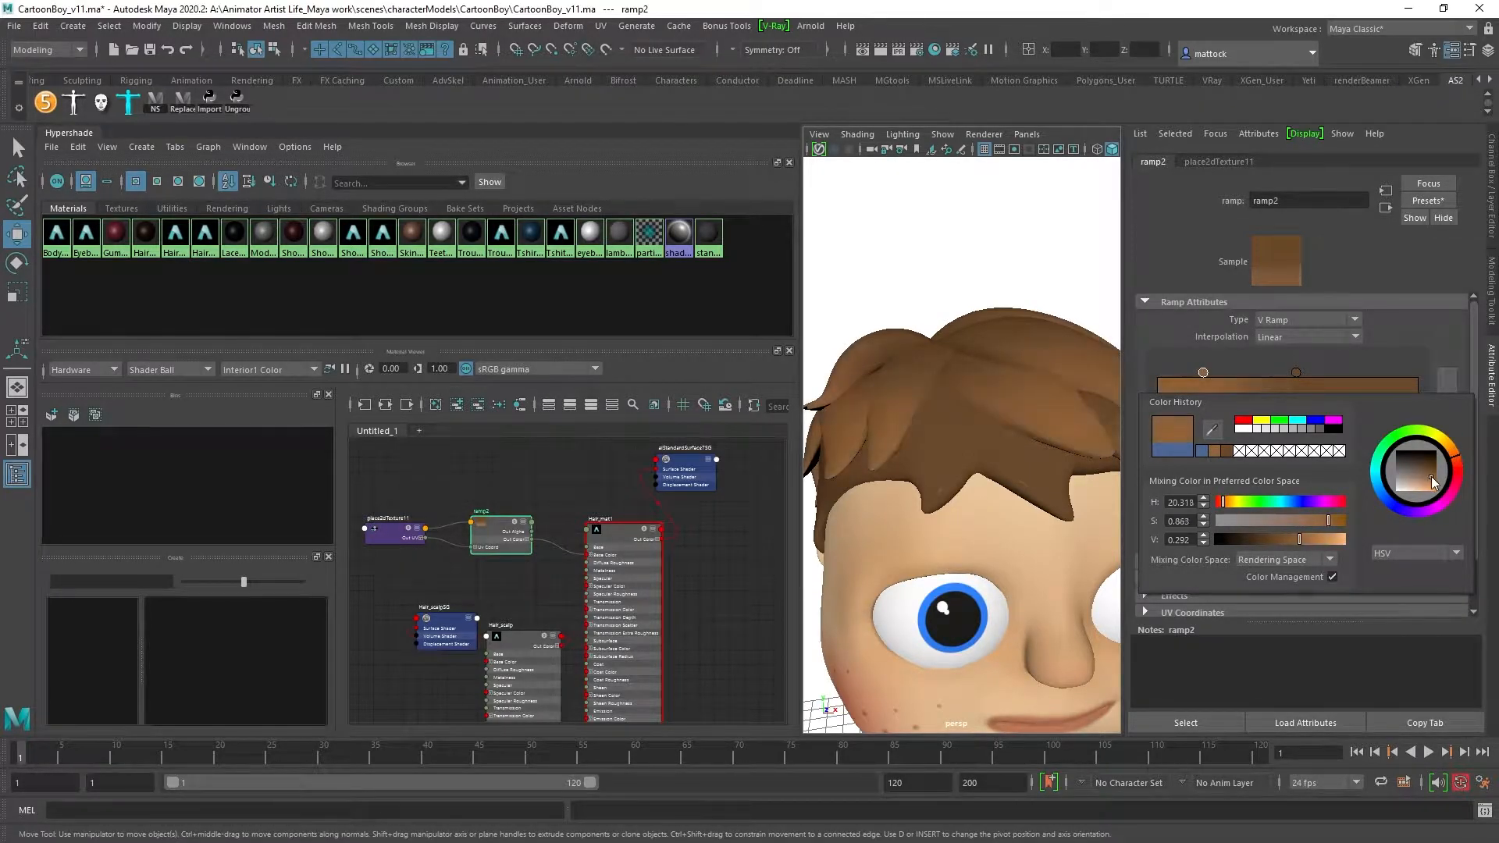
Step: Examine the brown gradient on the hair tufts from several angles and distances, with the perspective view widened
scroll(941, 438, down, 10)
alt+drag(874, 442, 948, 462)
scroll(937, 442, up, 10)
scroll(937, 442, down, 10)
alt+drag(1070, 398, 1016, 402)
scroll(1016, 402, up, 2)
scroll(945, 427, up, 8)
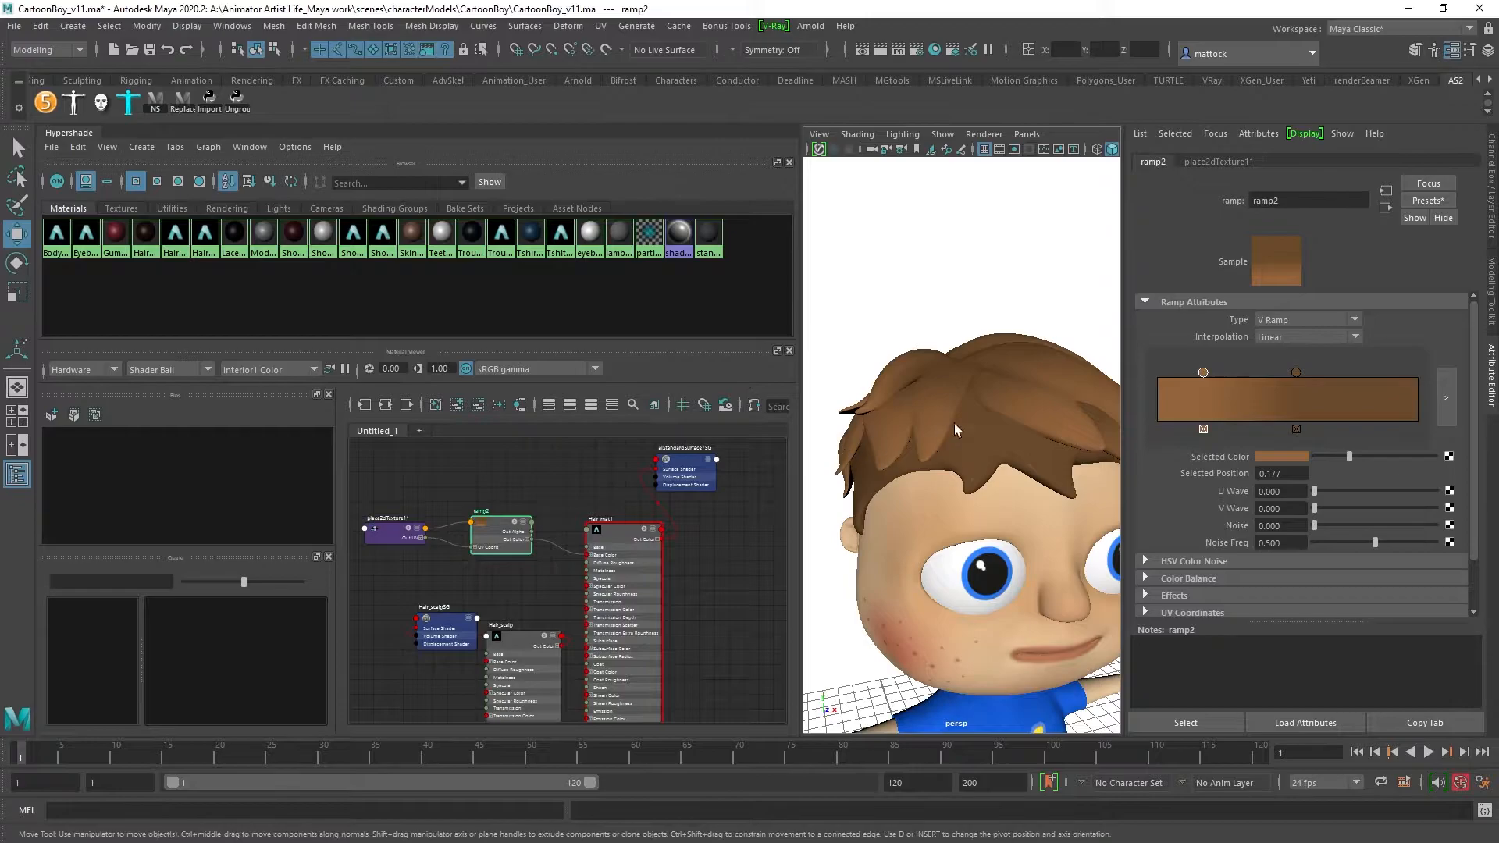
scroll(1052, 378, down, 8)
scroll(1015, 406, up, 3)
drag(801, 487, 649, 486)
scroll(997, 429, up, 8)
scroll(992, 429, down, 8)
alt+drag(965, 431, 910, 433)
scroll(865, 430, up, 5)
alt+drag(875, 381, 897, 407)
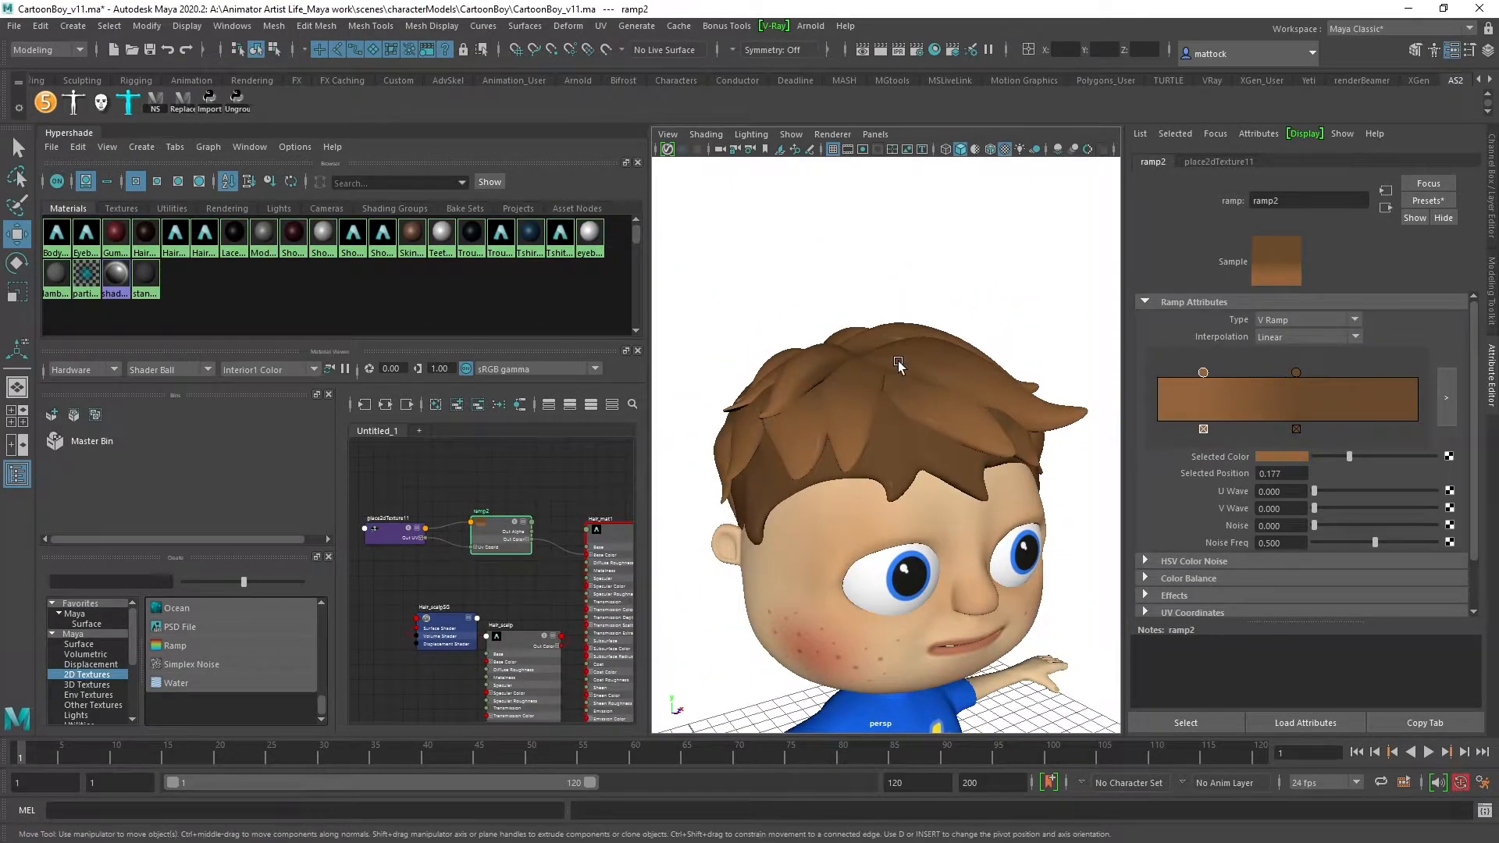
Step: Save the scene
key(q)
key(ctrl+s)
key(w)
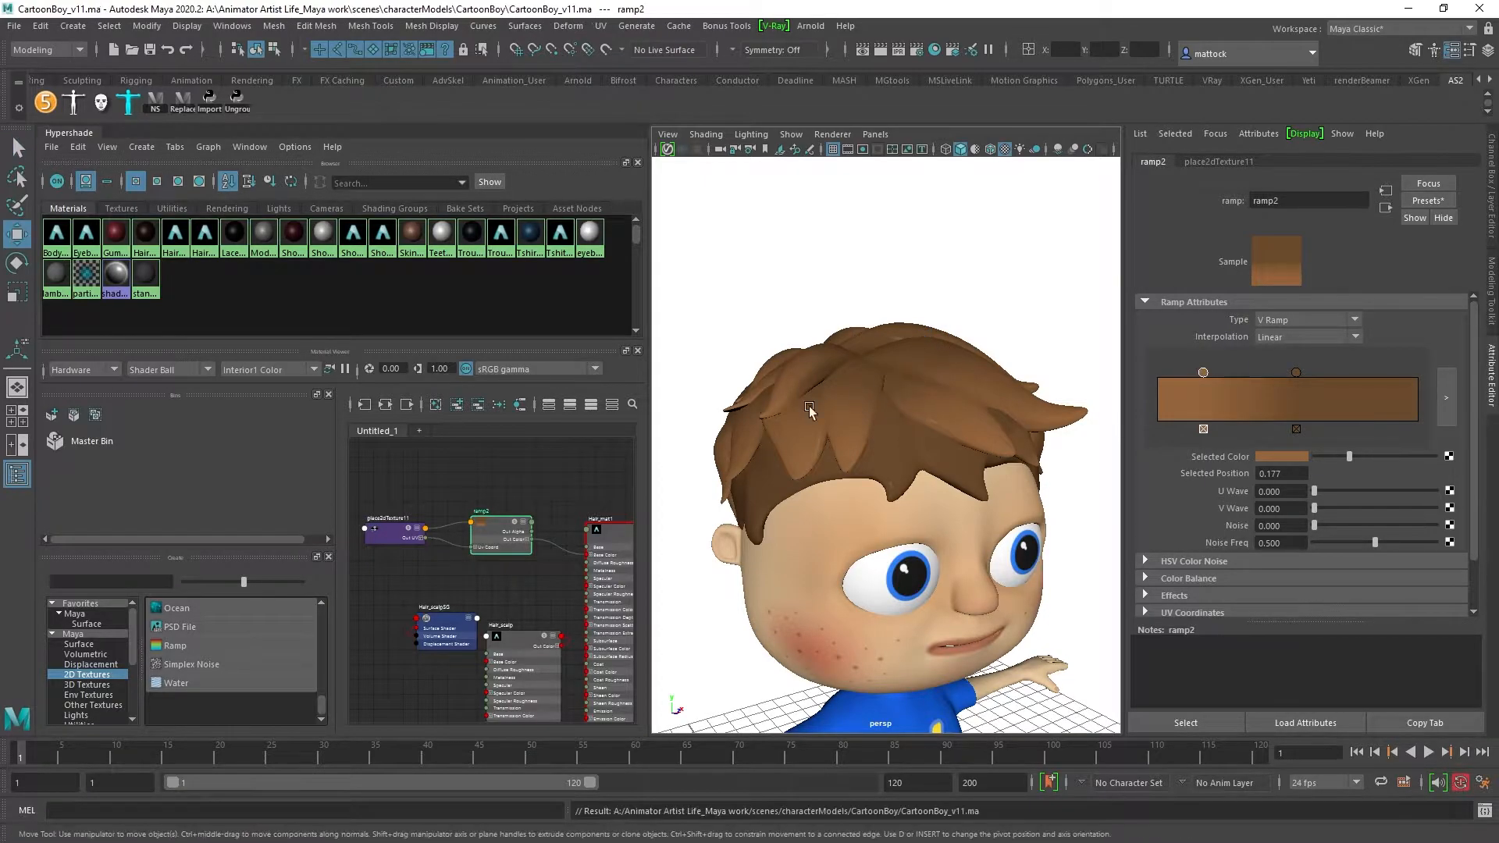
Step: Move the Hair_scalp nodes clear of the Hair_mat1 network, widen the node graph and place aiStandardSurface7SG beside Hair_mat1
alt+right_drag(548, 475, 525, 473)
alt+middle_drag(532, 481, 475, 468)
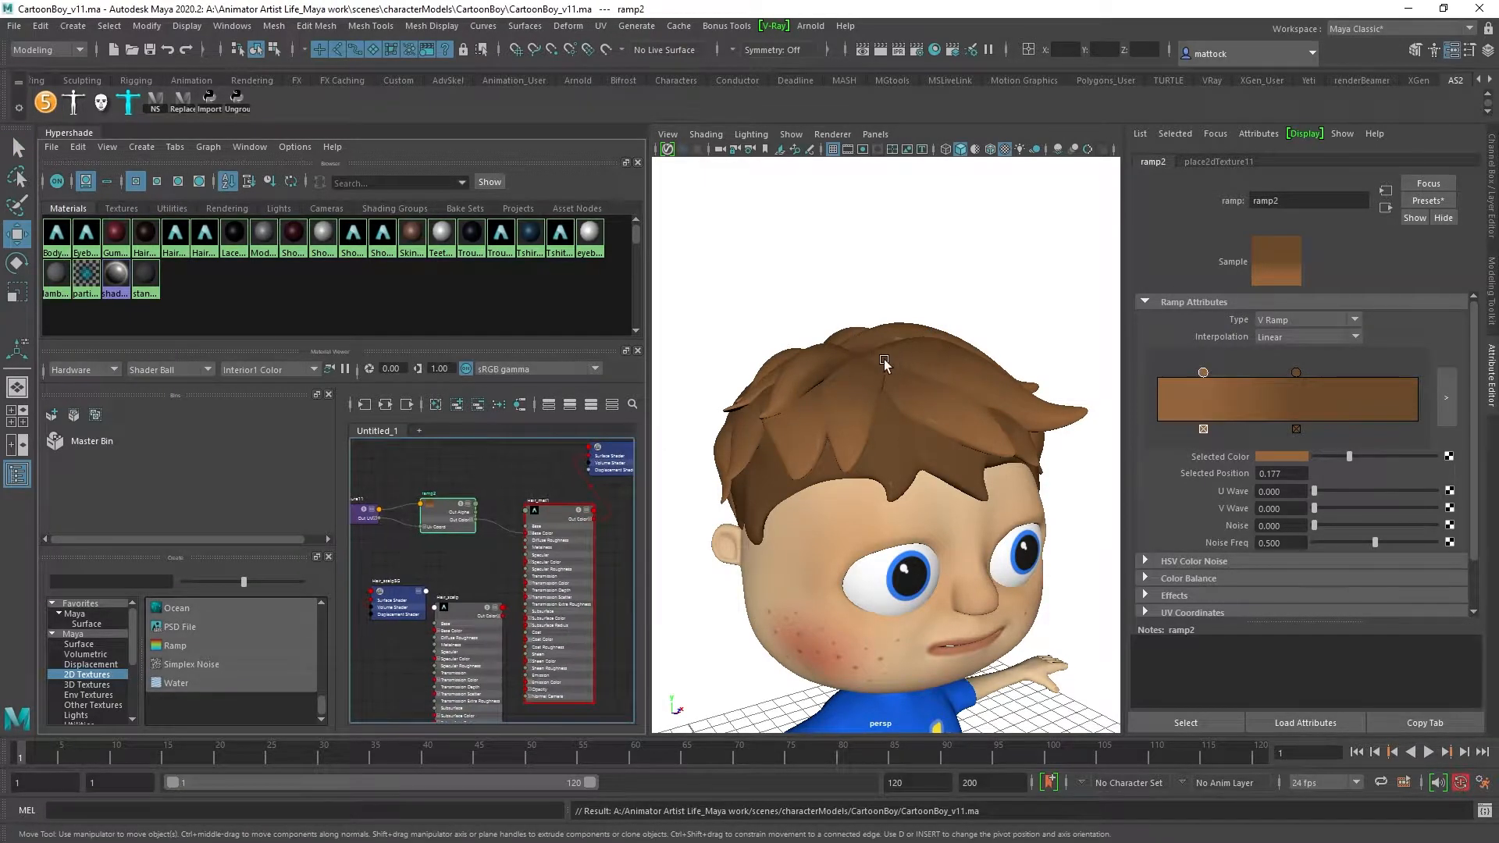
alt+right_drag(892, 360, 932, 390)
alt+drag(933, 390, 948, 427)
alt+right_drag(948, 429, 897, 428)
alt+drag(1008, 438, 882, 448)
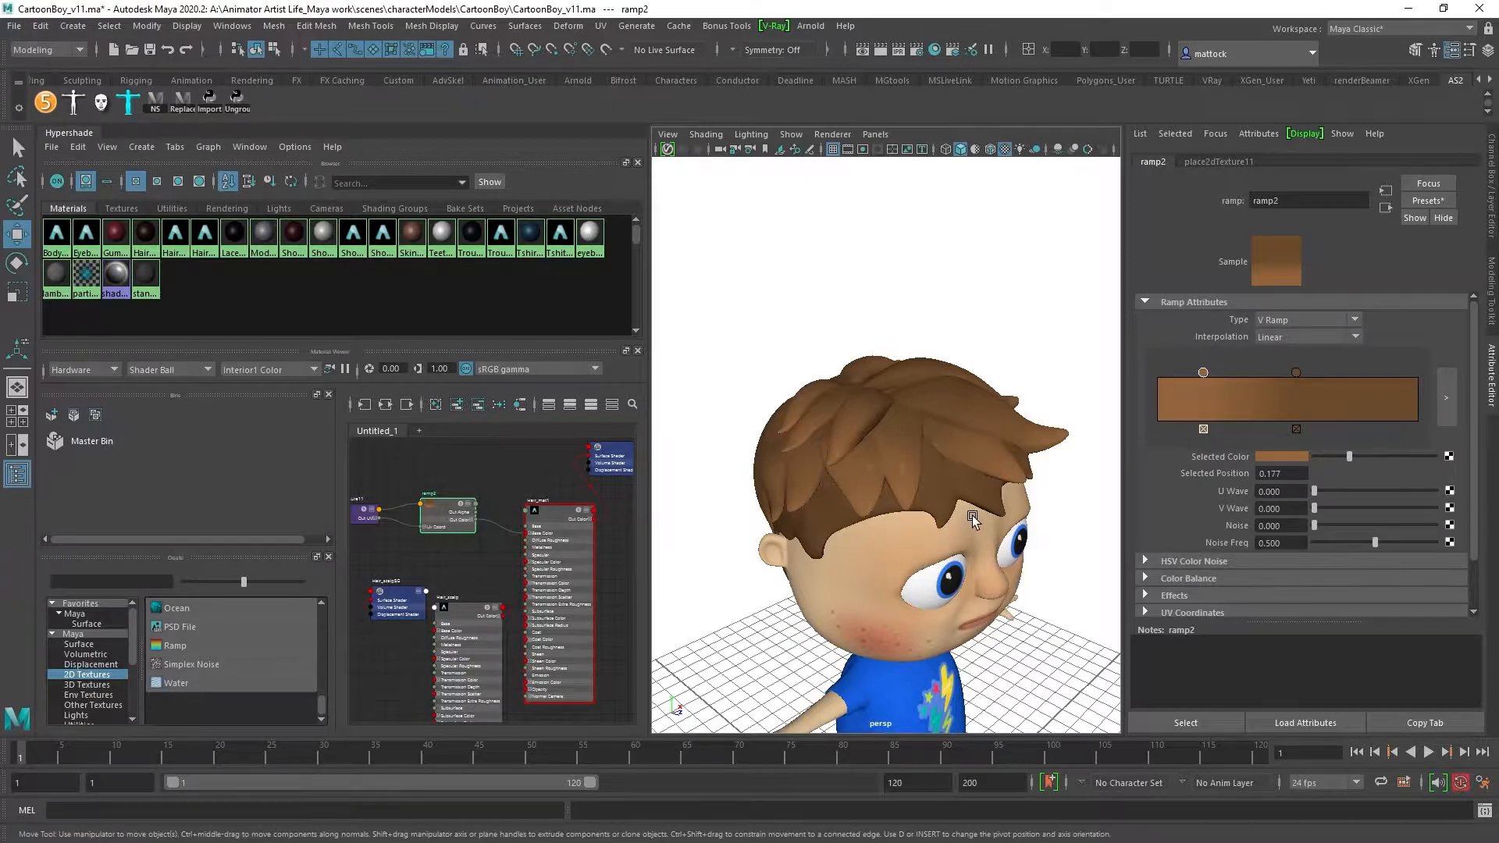
scroll(474, 575, down, 1)
drag(389, 556, 439, 715)
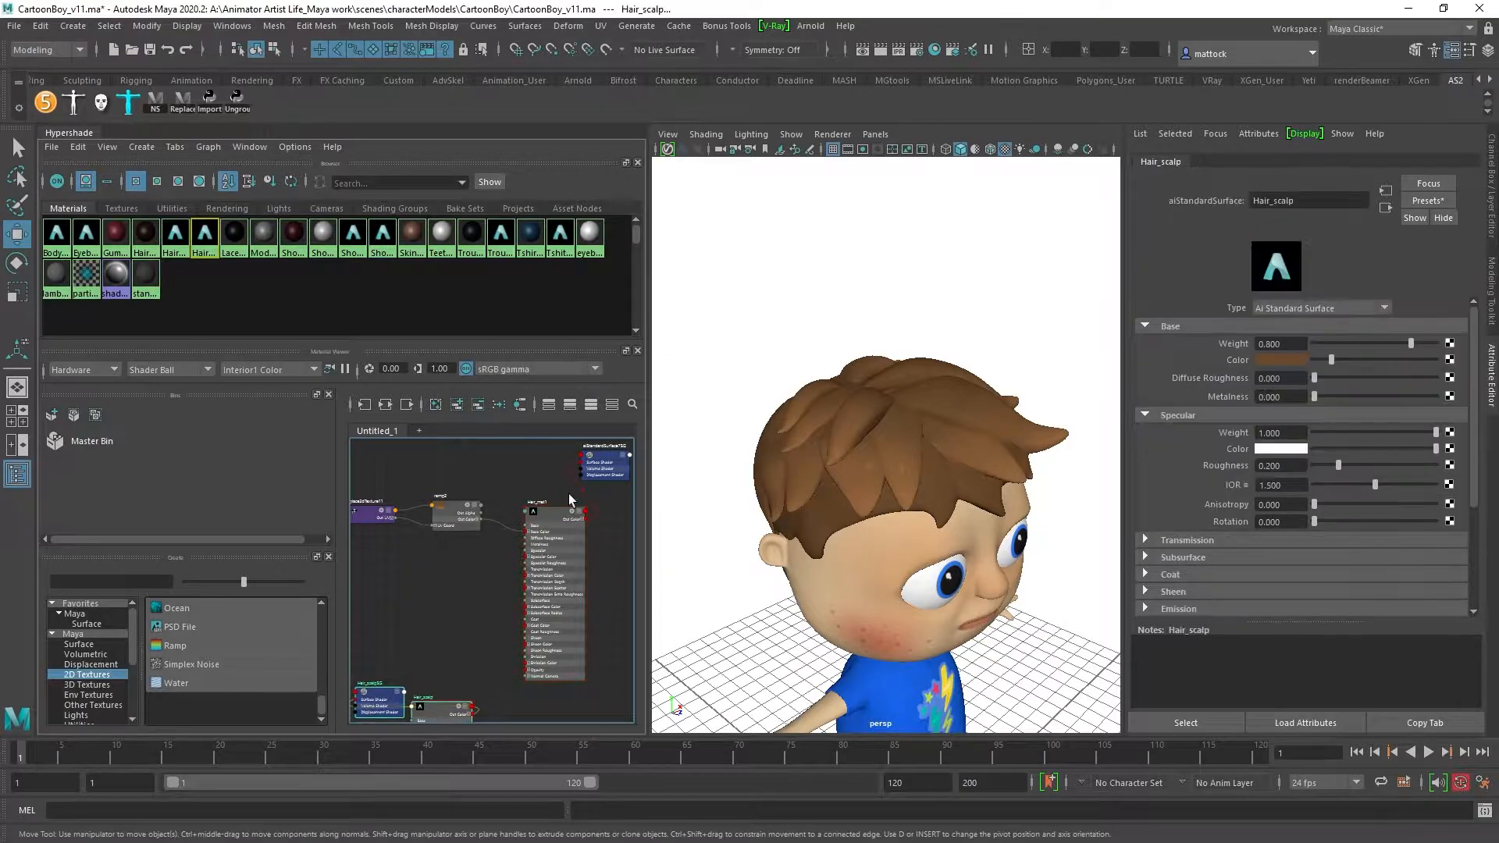
drag(649, 510, 793, 510)
drag(557, 521, 644, 487)
scroll(580, 518, up, 3)
mouse_move(579, 516)
alt+middle_down()
mouse_move(673, 514)
mouse_move(548, 512)
alt+middle_up()
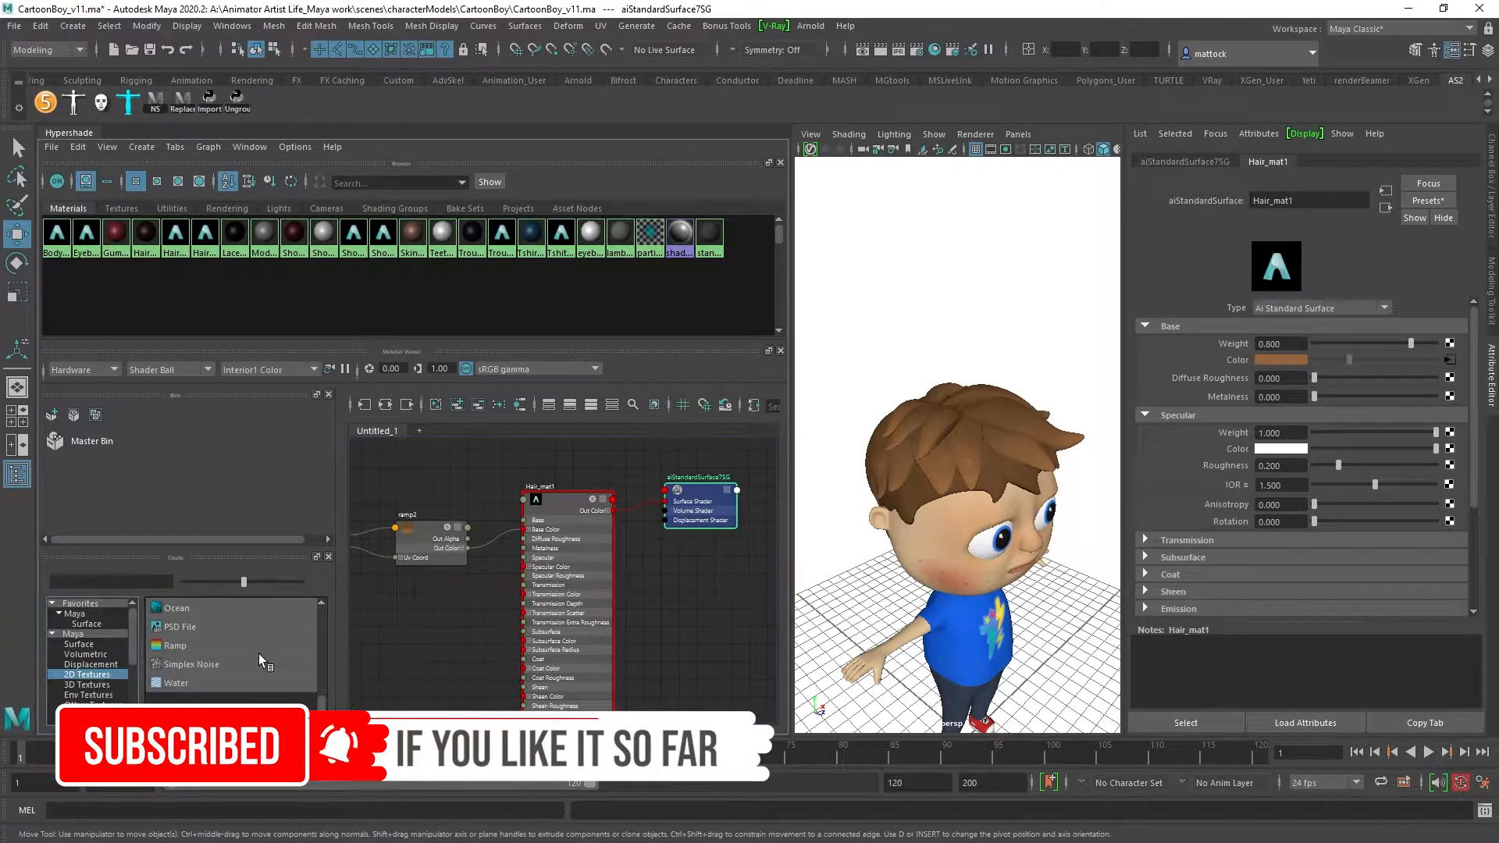
Step: Create a 2D Noise texture, arrange its nodes beside Hair_mat1 and set its noise type to Perlin Noise
drag(326, 694, 325, 677)
click(180, 682)
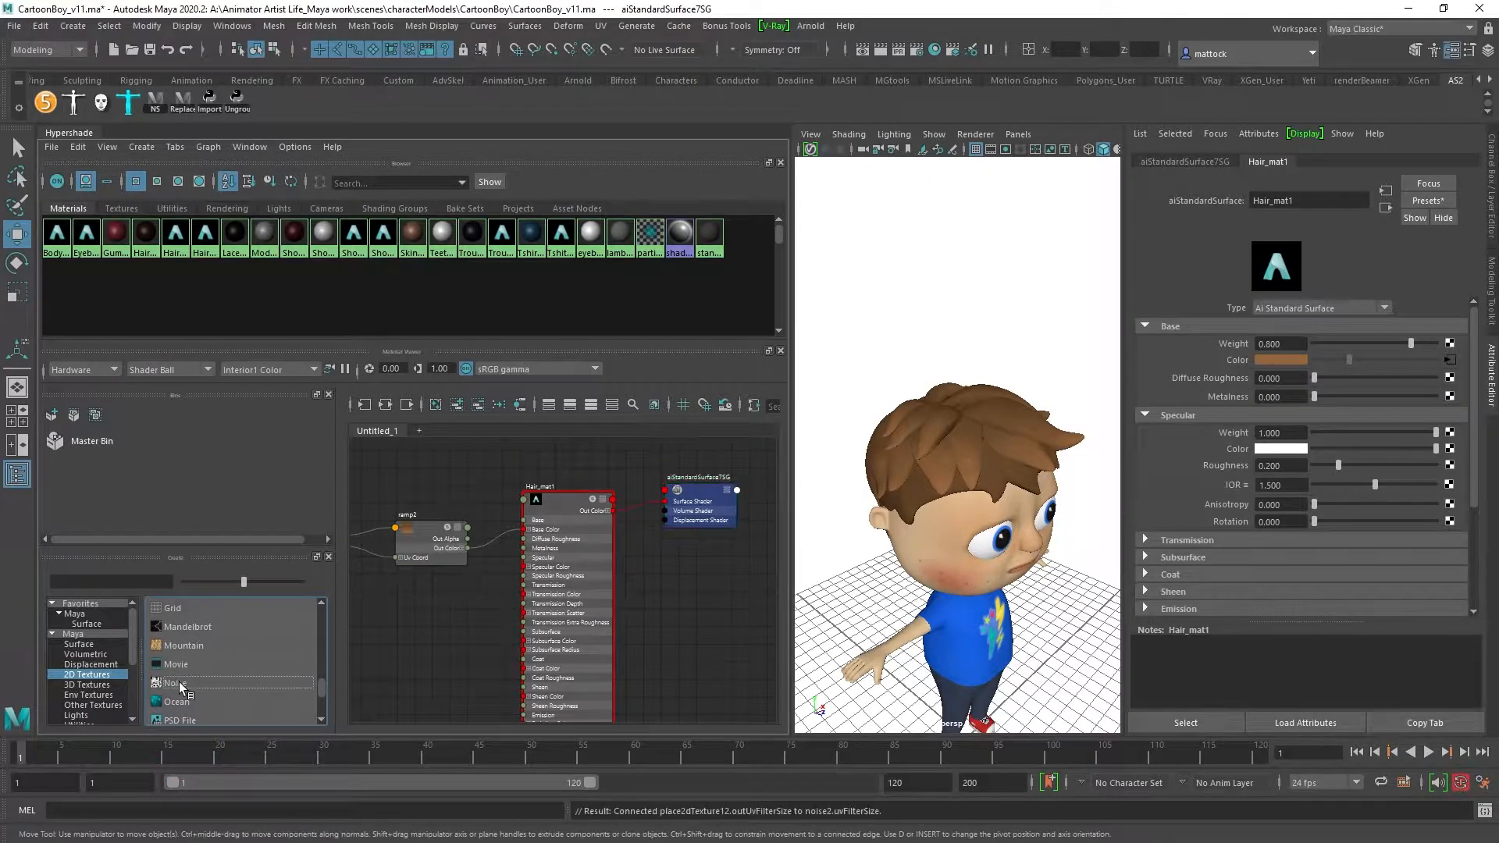
drag(490, 588, 368, 648)
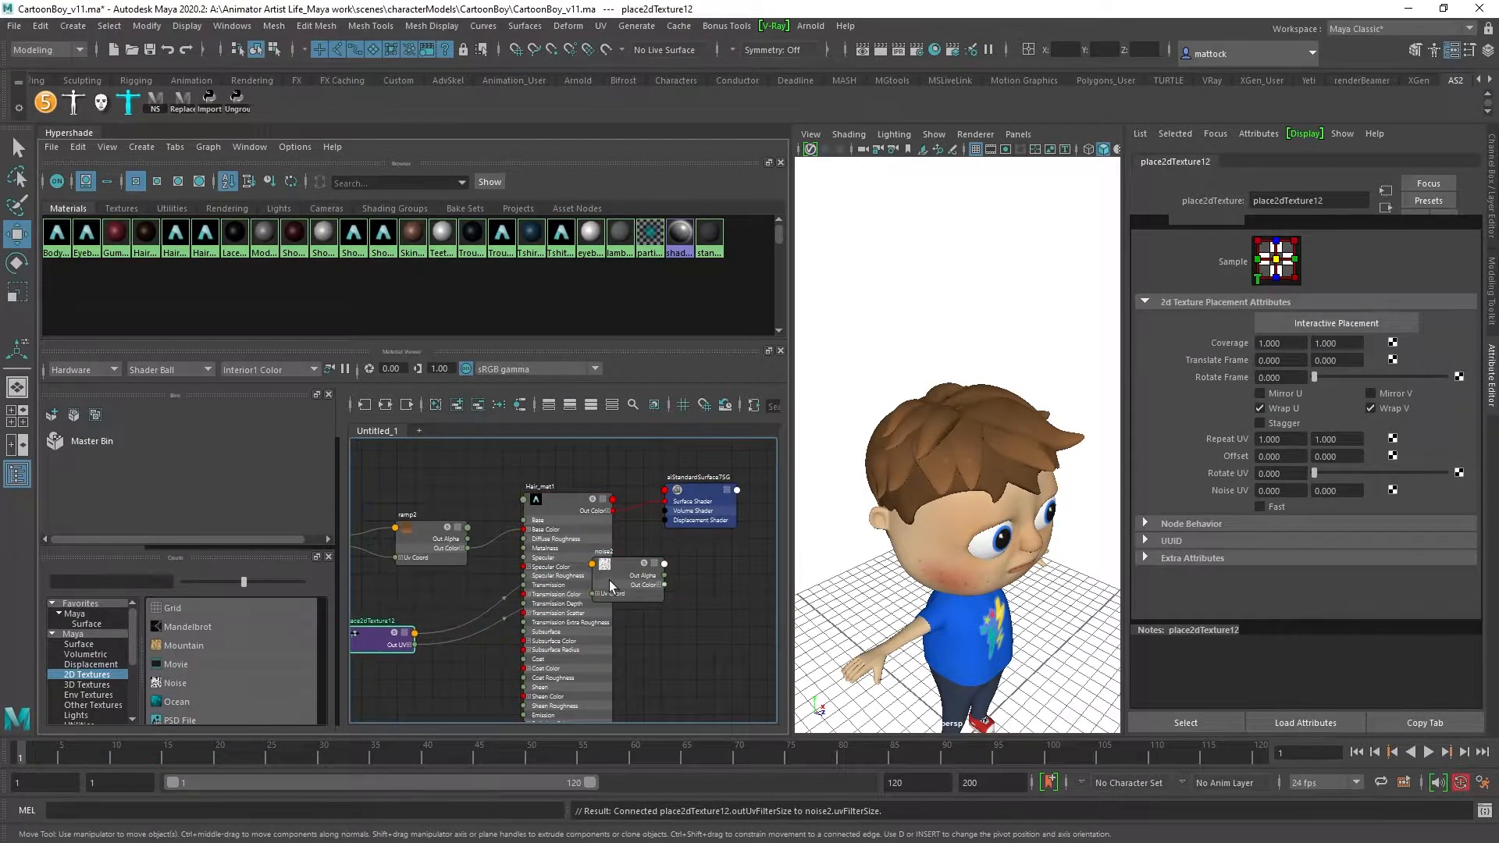
drag(626, 573, 484, 609)
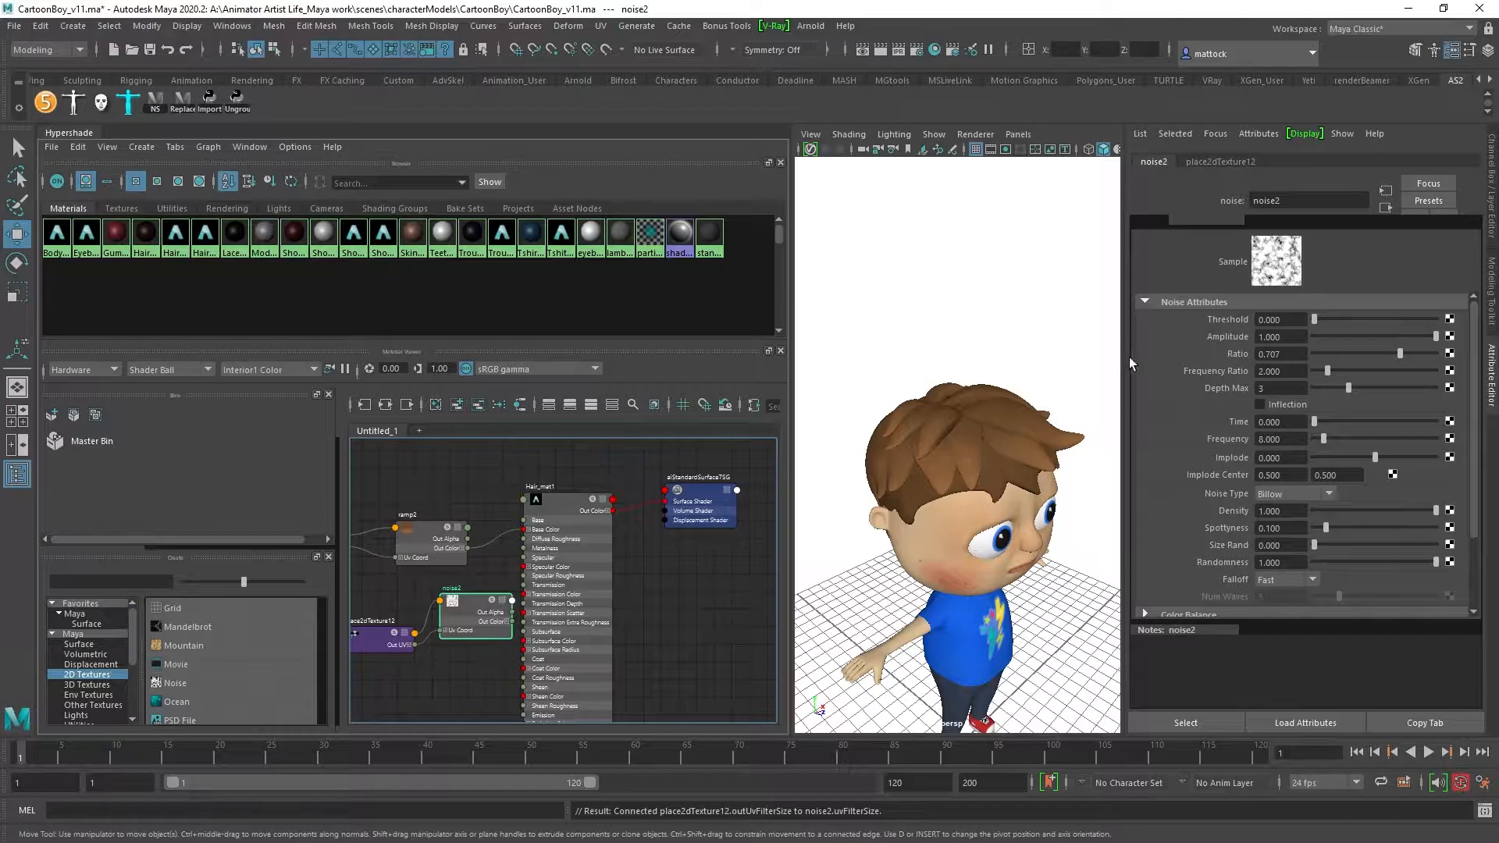
scroll(1028, 348, up, 3)
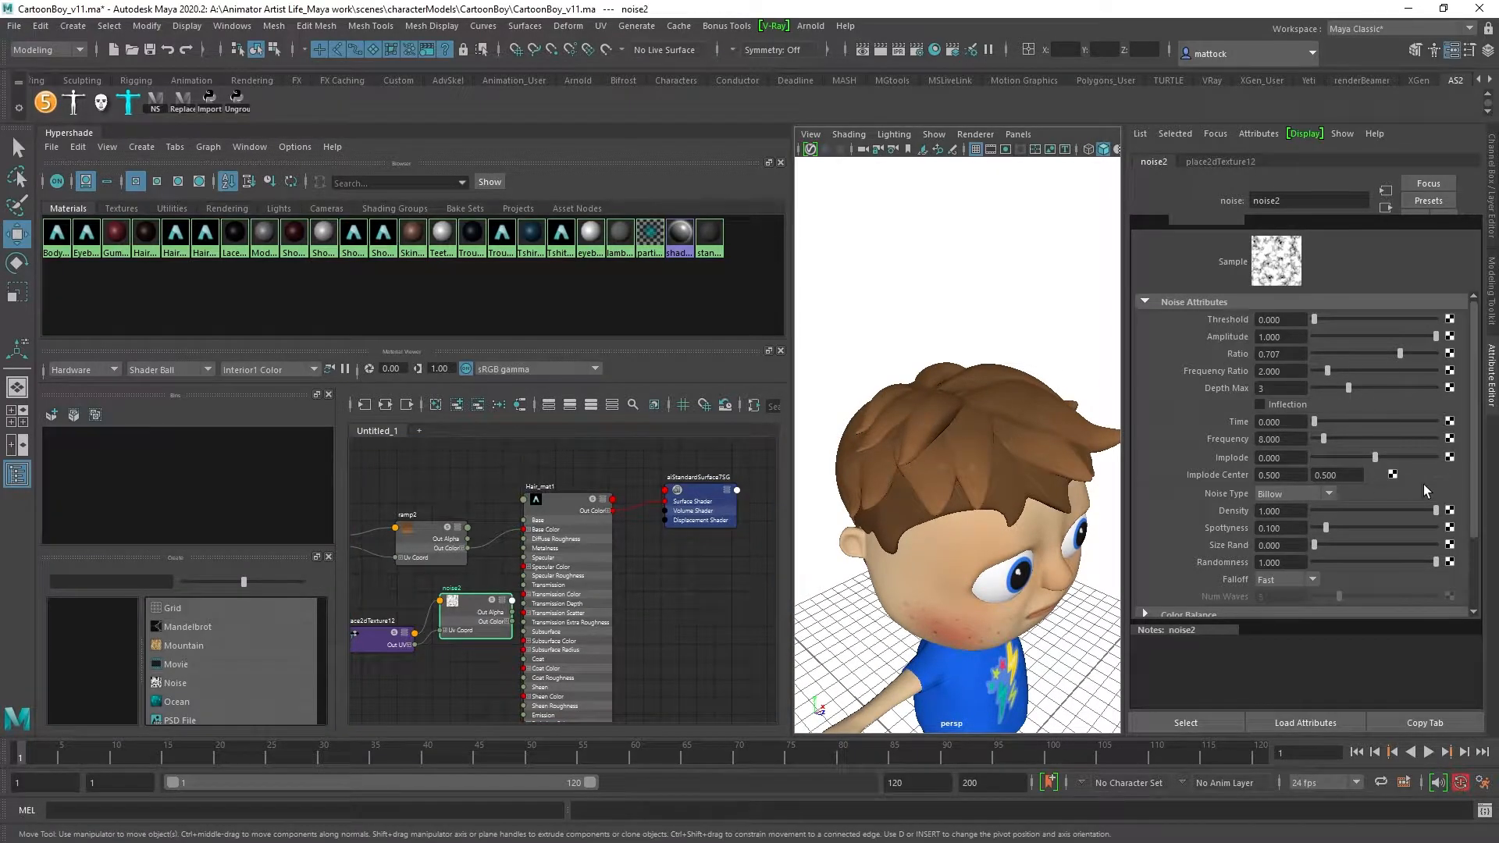
click(1296, 493)
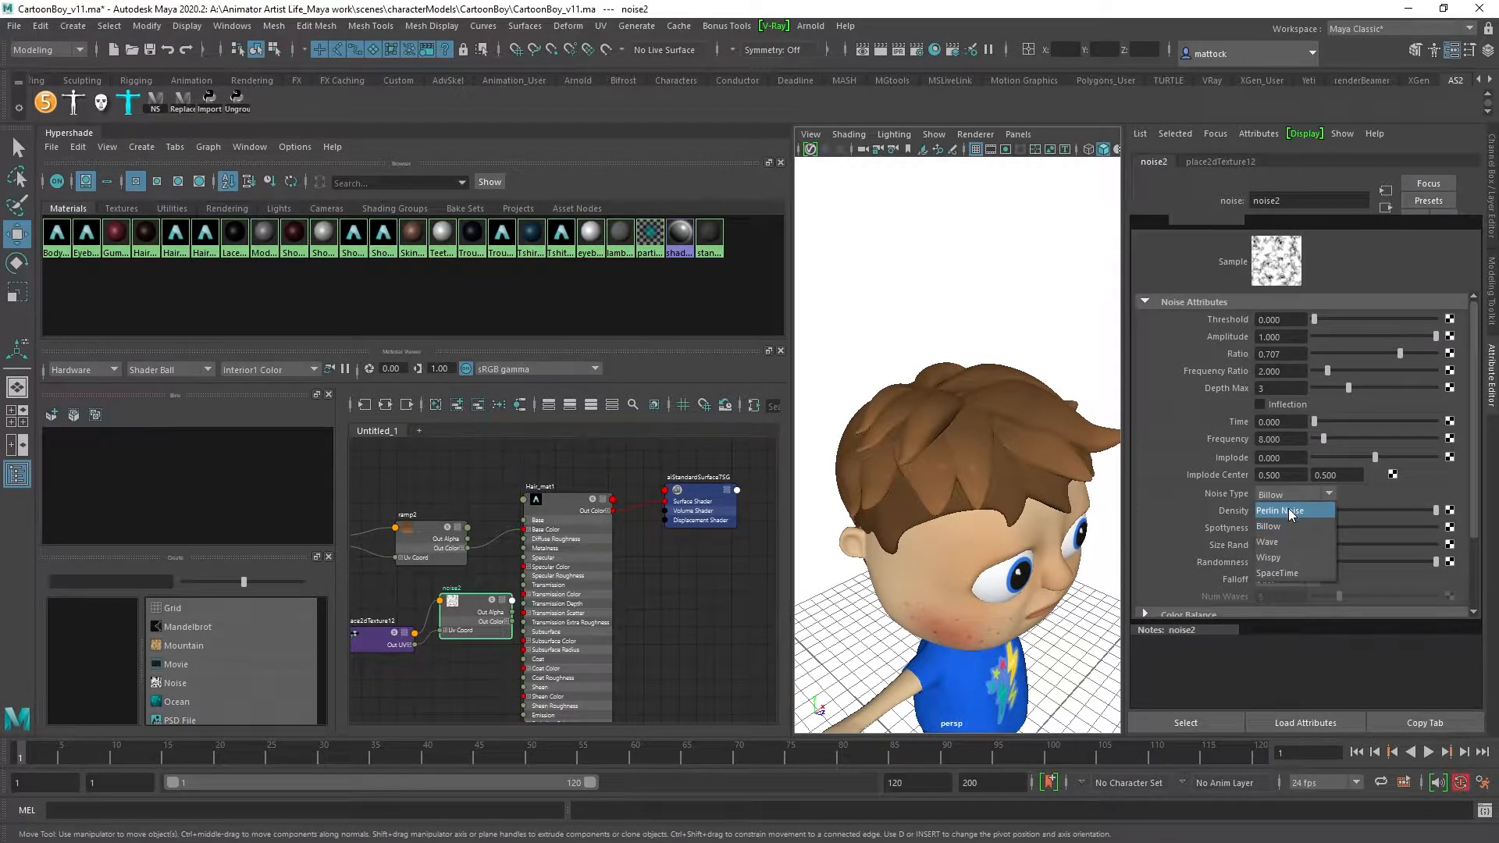
click(1289, 510)
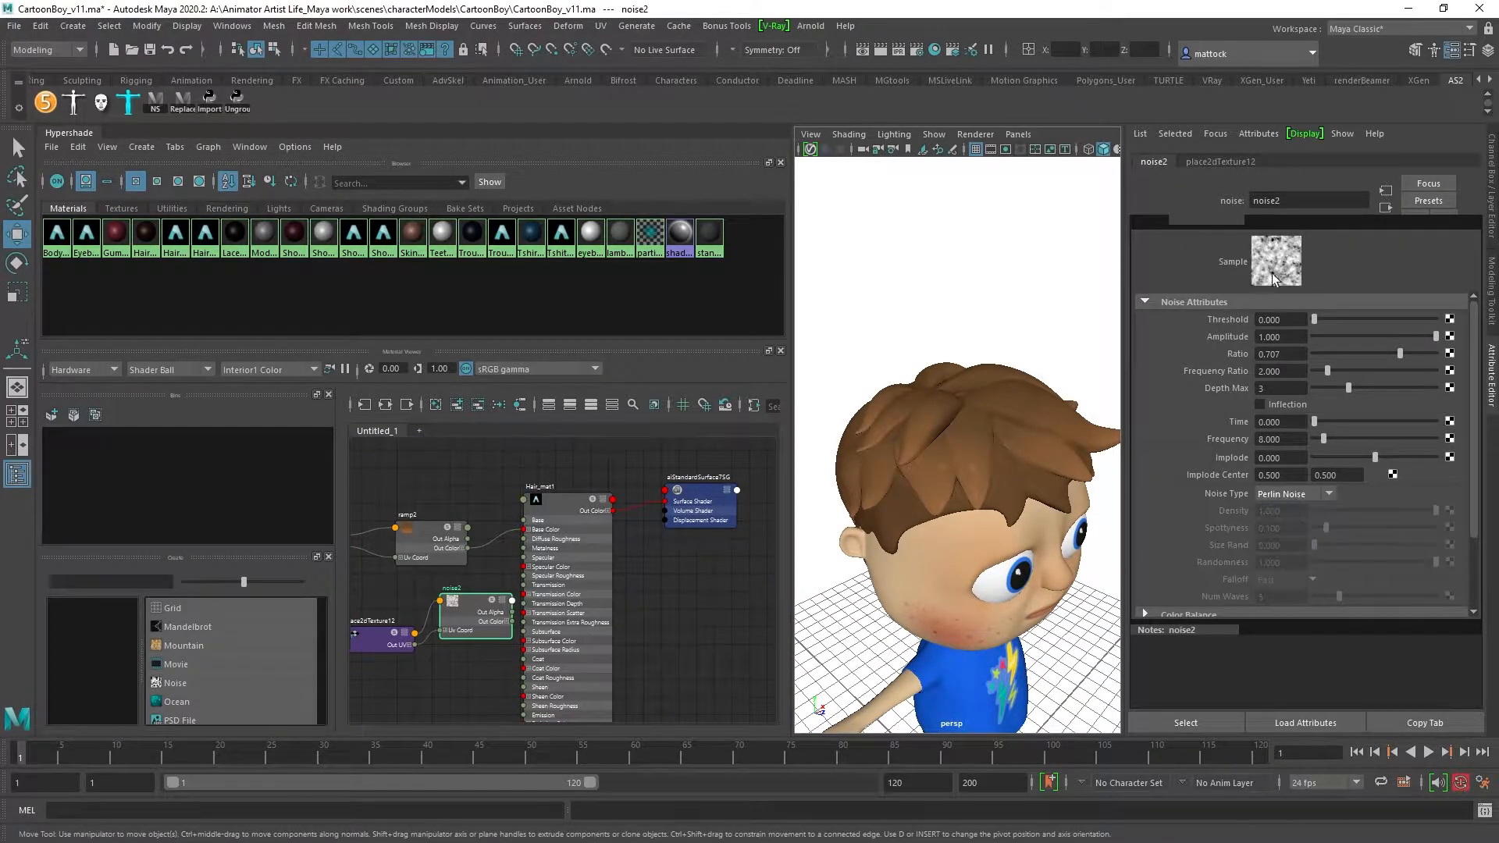
Step: Connect the noise texture to the bump mapping in Hair_mat1's geometry attributes
click(557, 508)
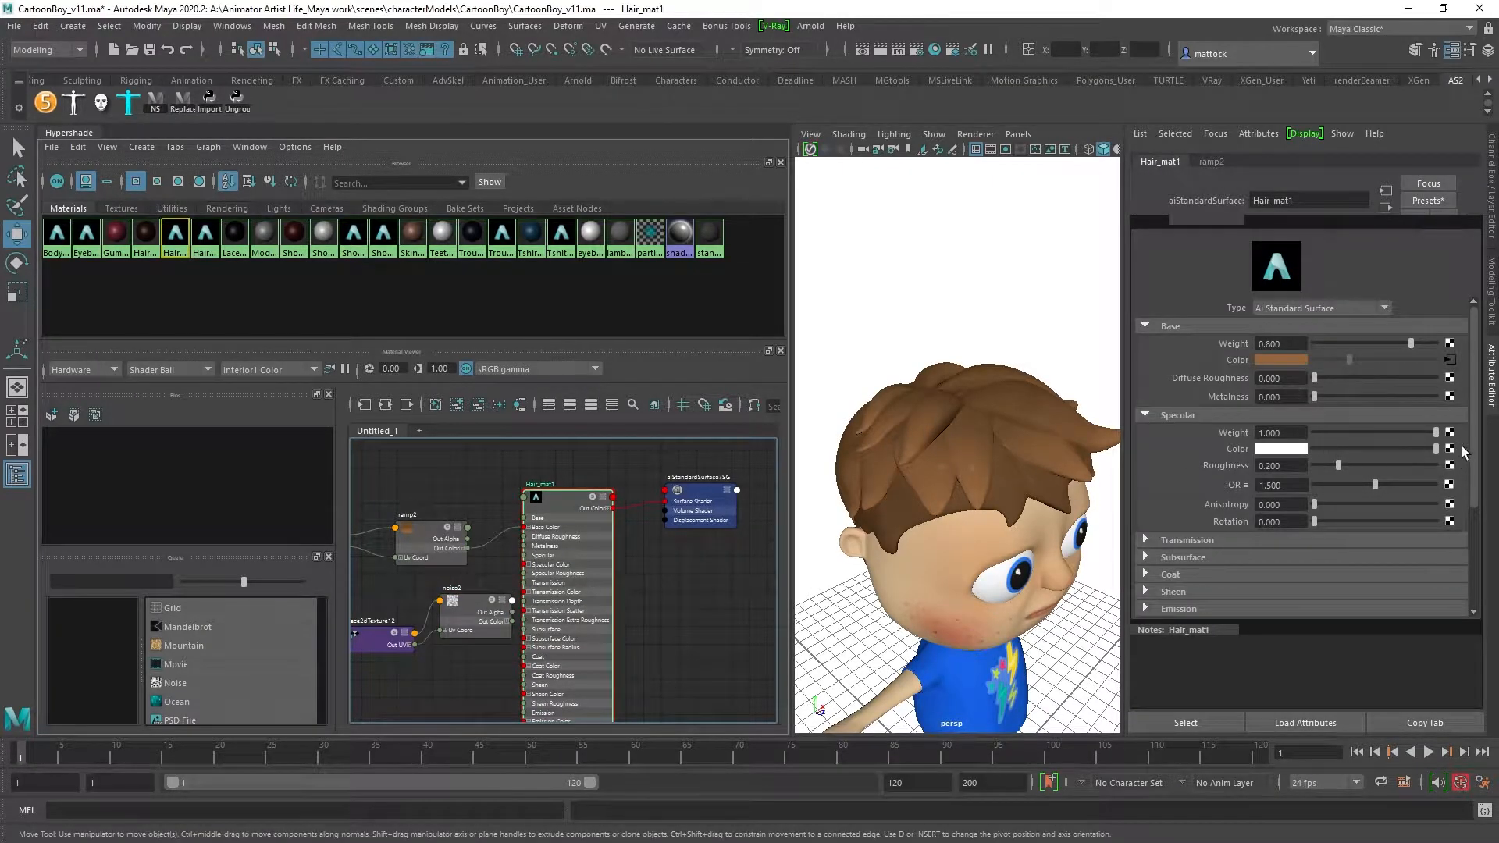
drag(1475, 452, 1492, 533)
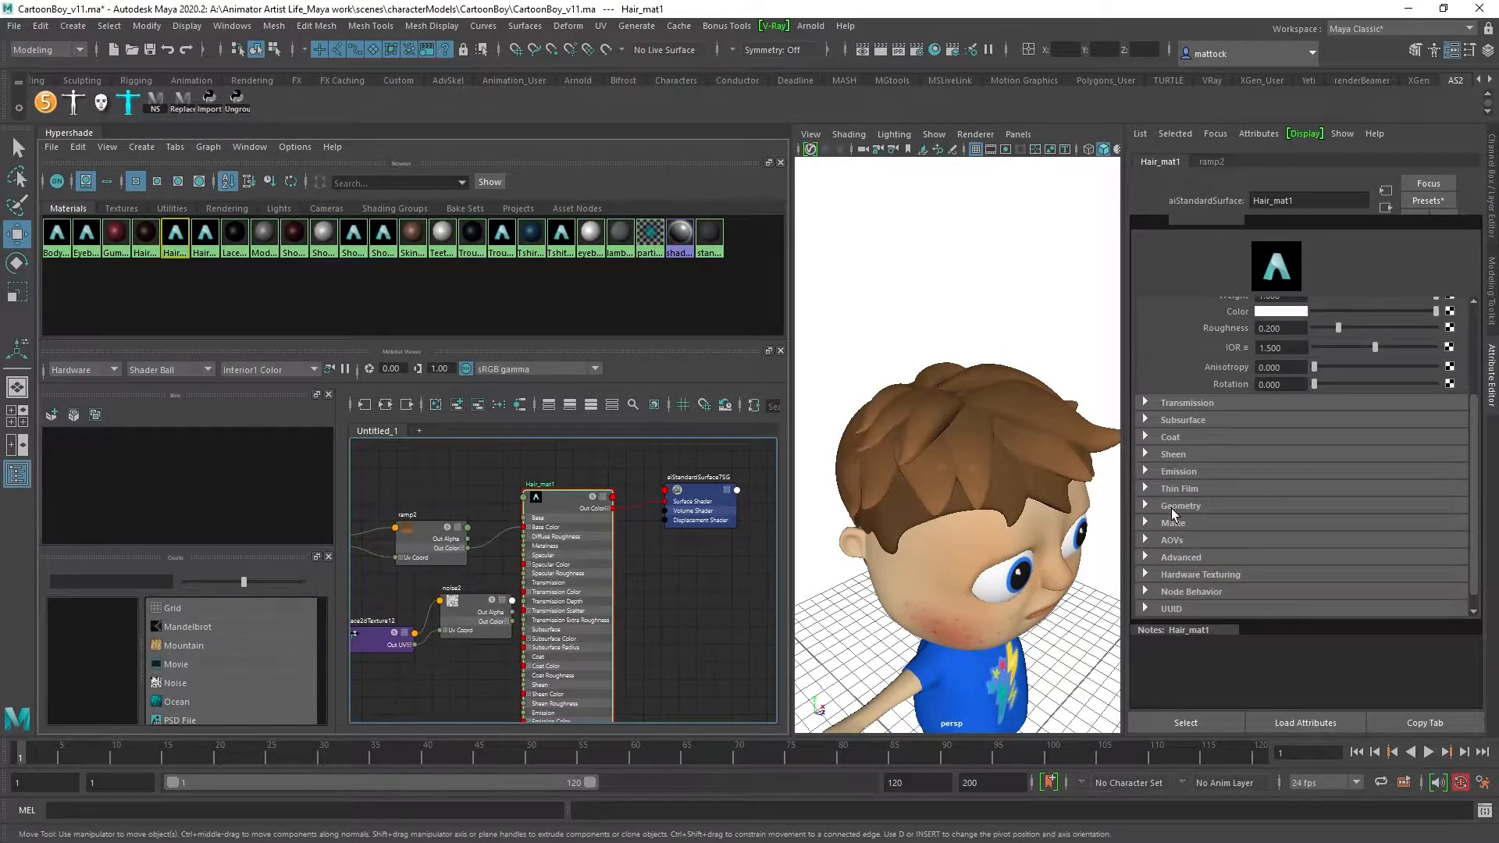
click(1175, 506)
middle_drag(473, 631, 1240, 558)
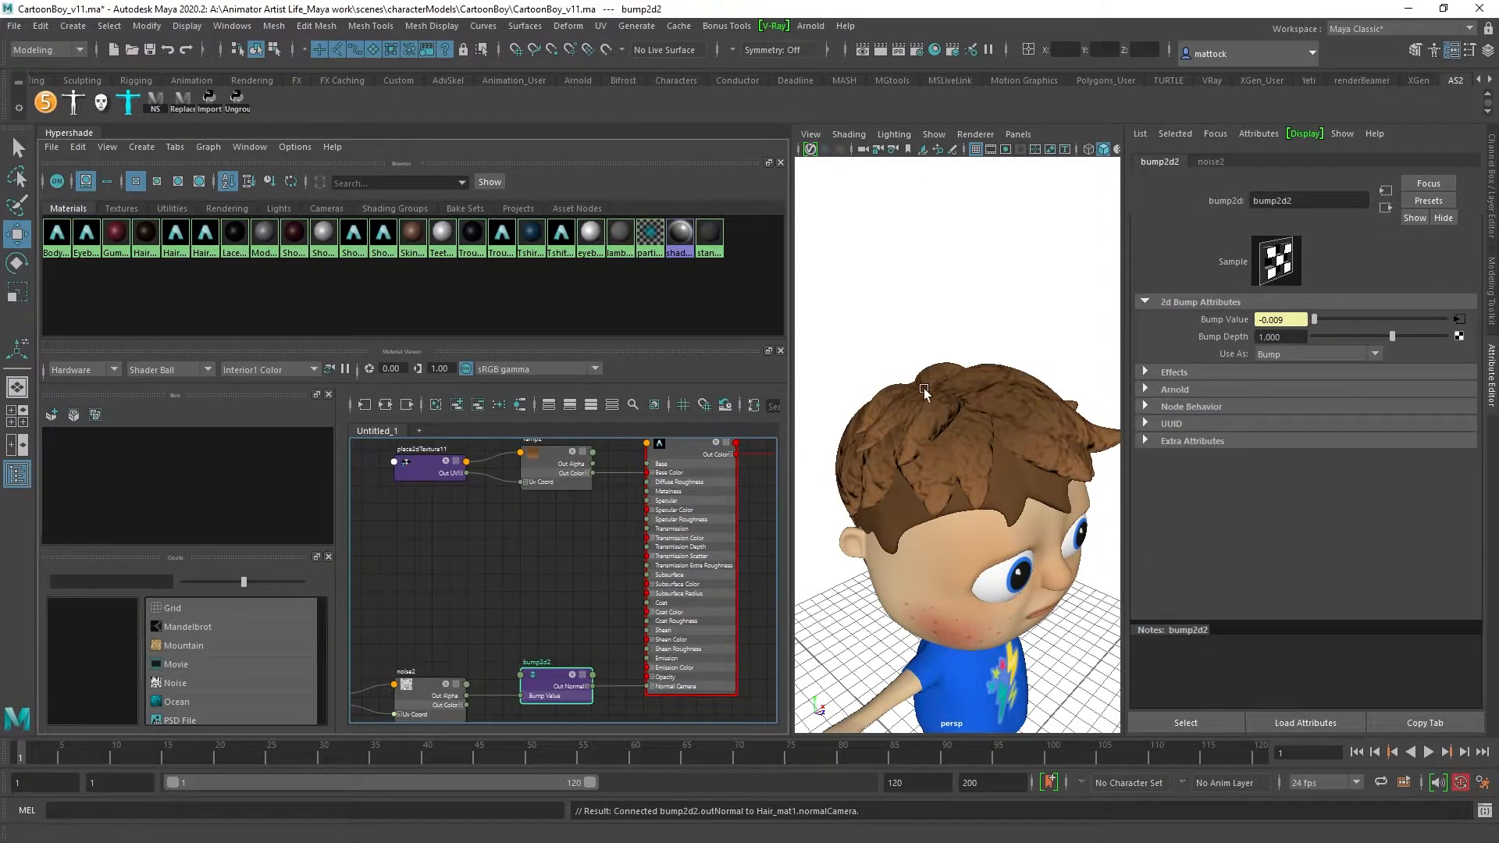
Step: Try a bump depth of 0.2 on the hair and check the tufts up close
alt+right_drag(923, 394, 979, 390)
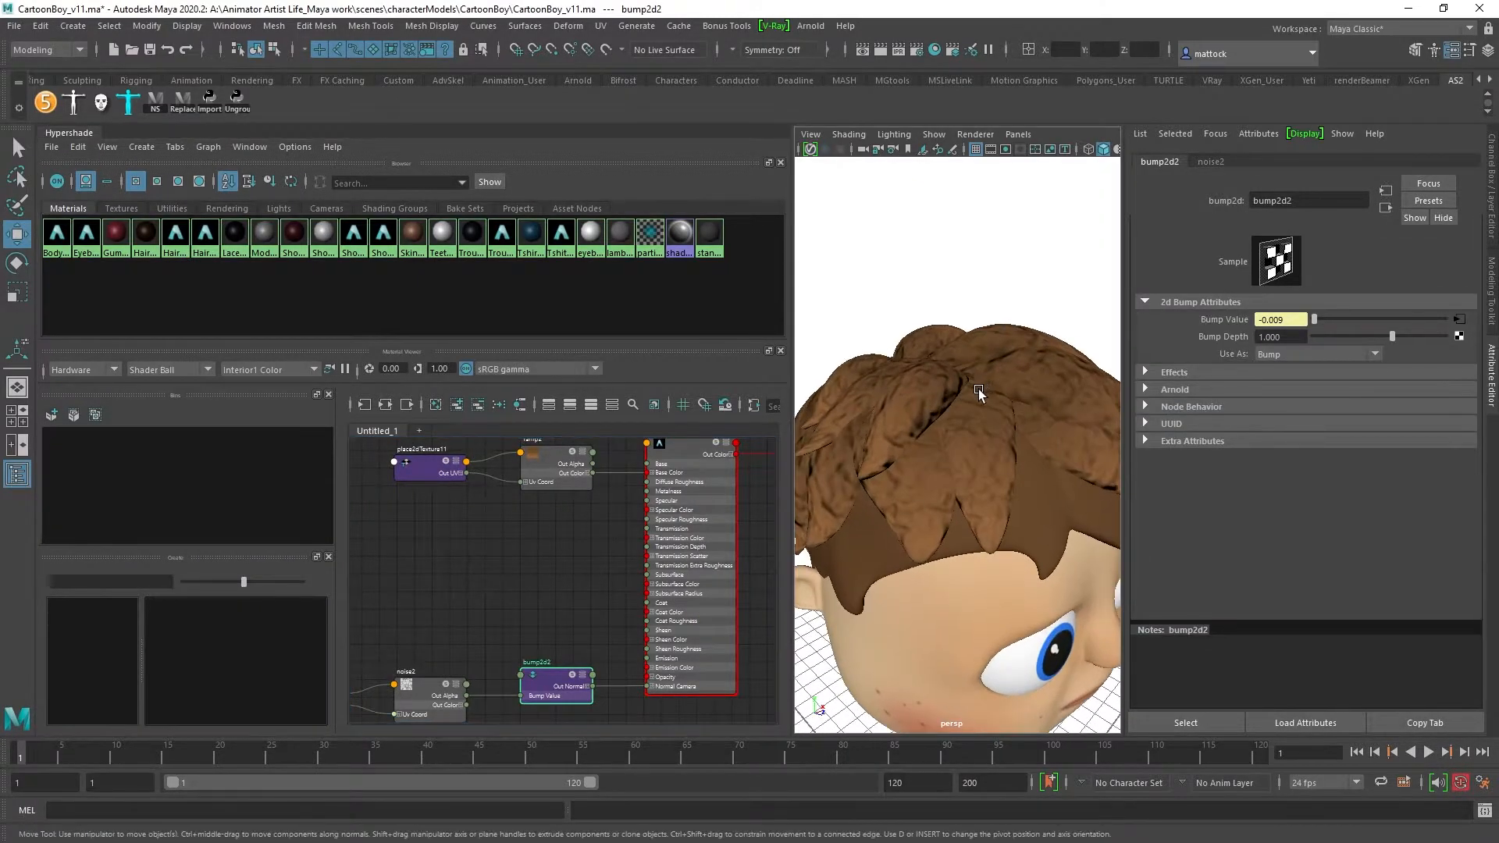
click(1288, 336)
key(Return)
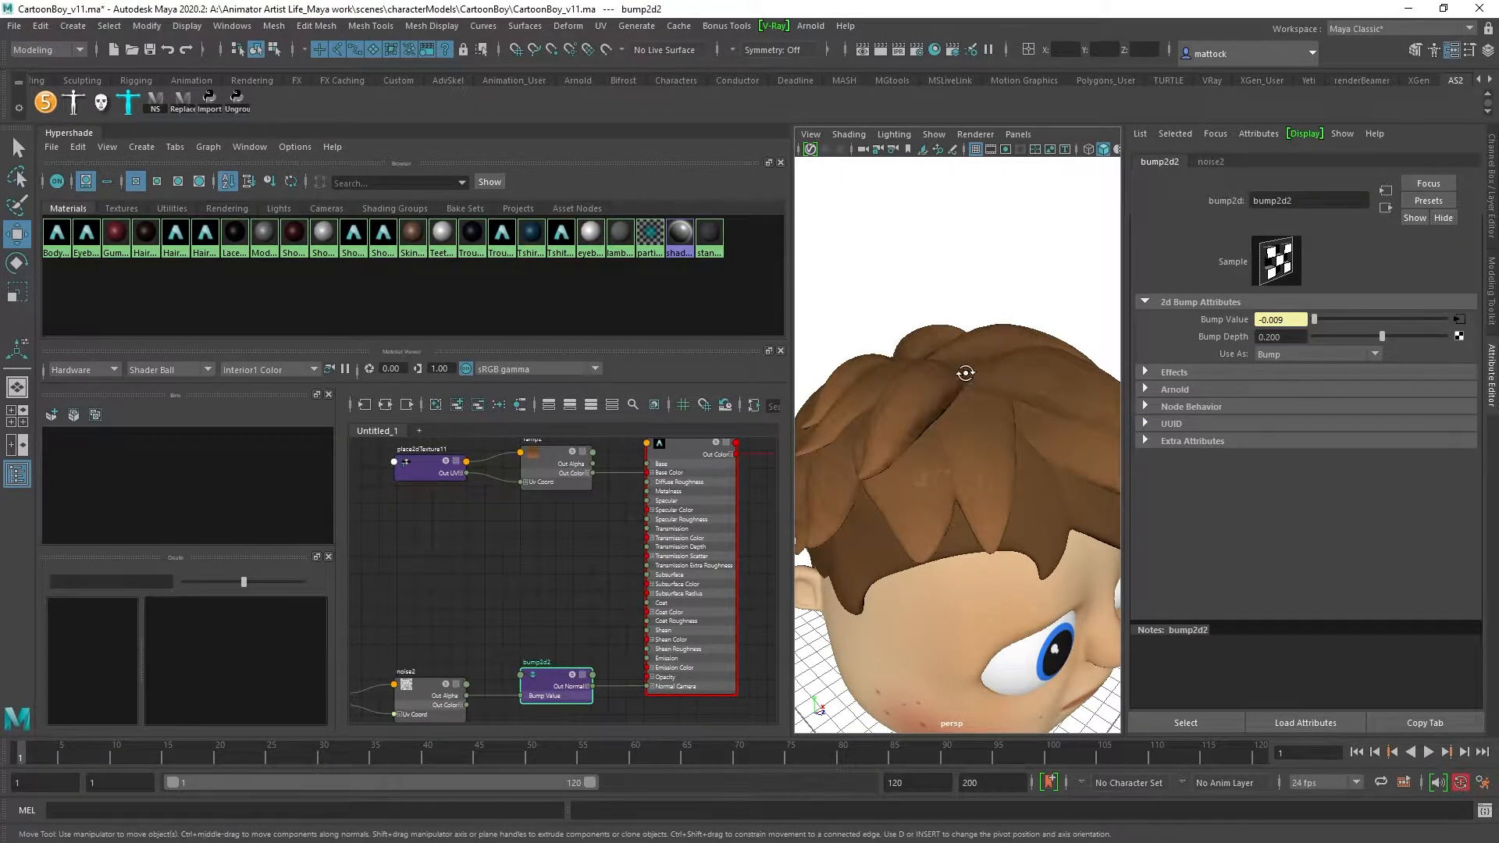
alt+drag(971, 375, 925, 402)
mouse_move(926, 402)
alt+right_down()
mouse_move(987, 442)
mouse_move(924, 405)
alt+right_up()
alt+drag(923, 405, 914, 388)
alt+right_drag(914, 389, 1019, 382)
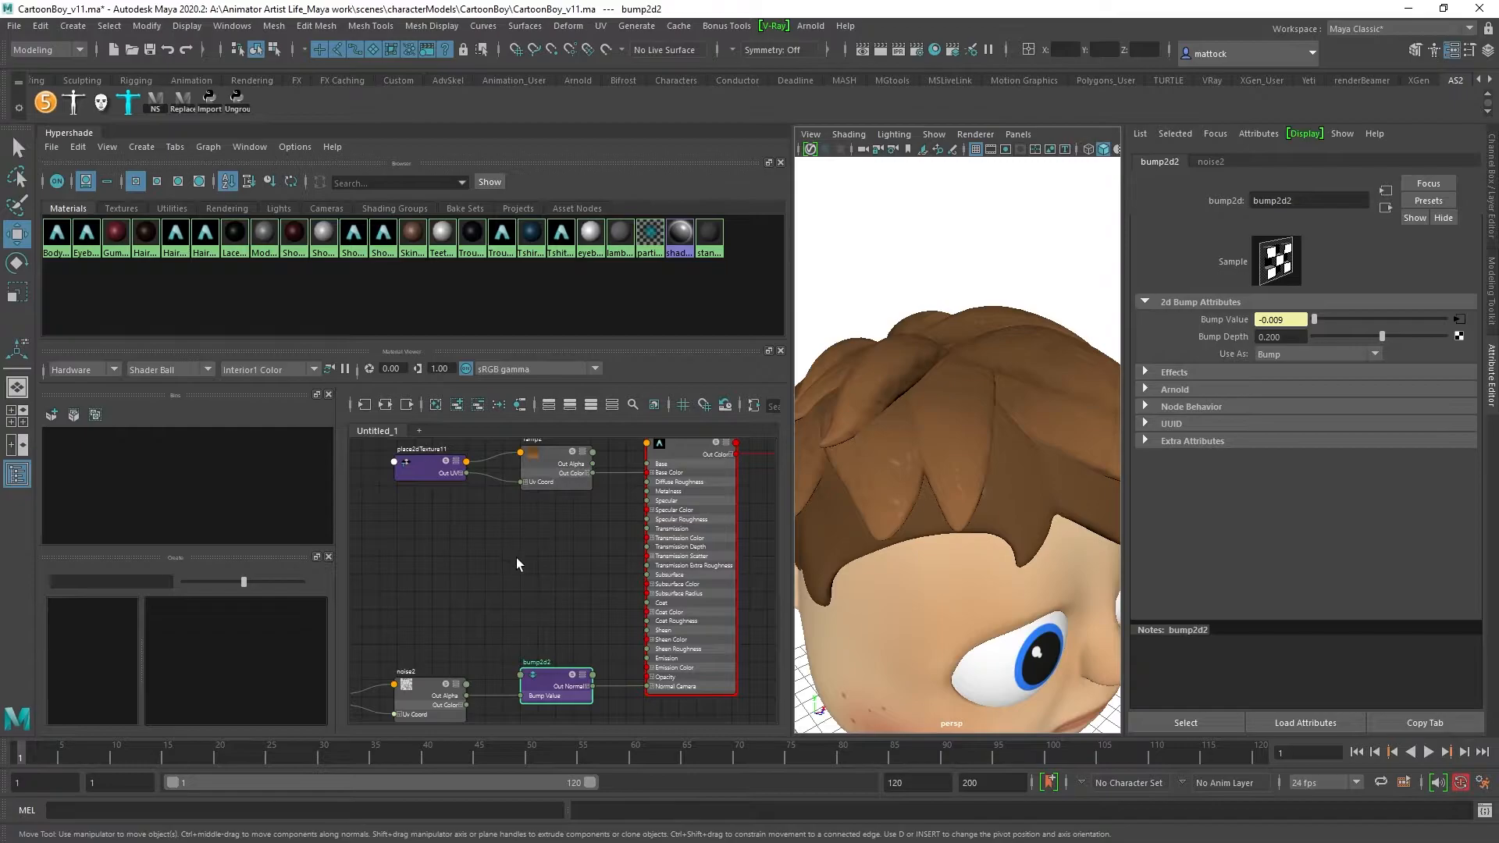
Step: Move the noise node to a clear spot between its placement node and the bump node
alt+middle_drag(464, 607, 612, 512)
alt+right_drag(460, 522, 479, 526)
click(439, 598)
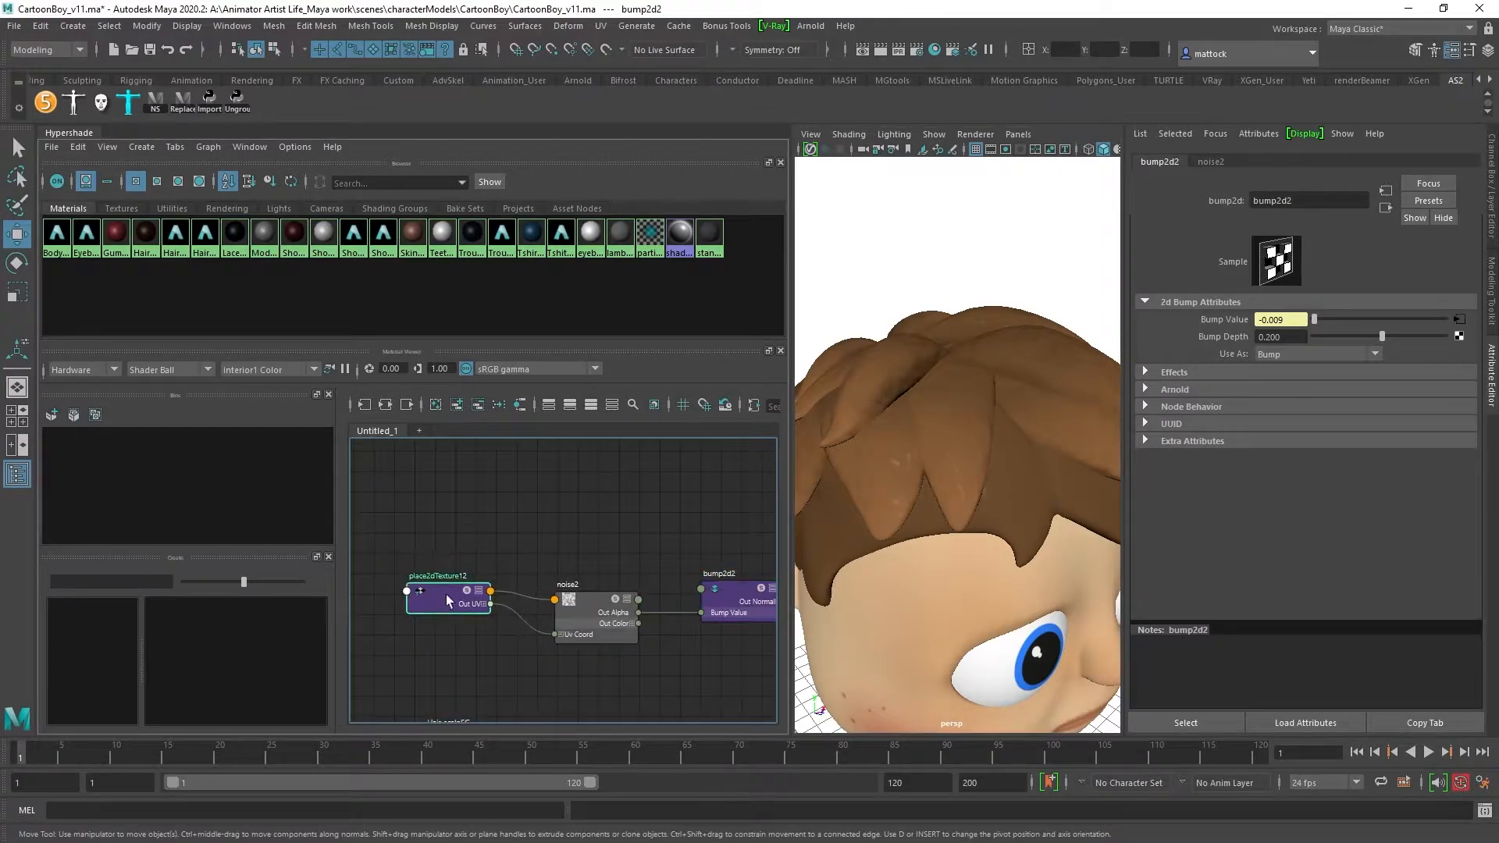
drag(573, 611, 562, 559)
alt+middle_drag(583, 527, 495, 542)
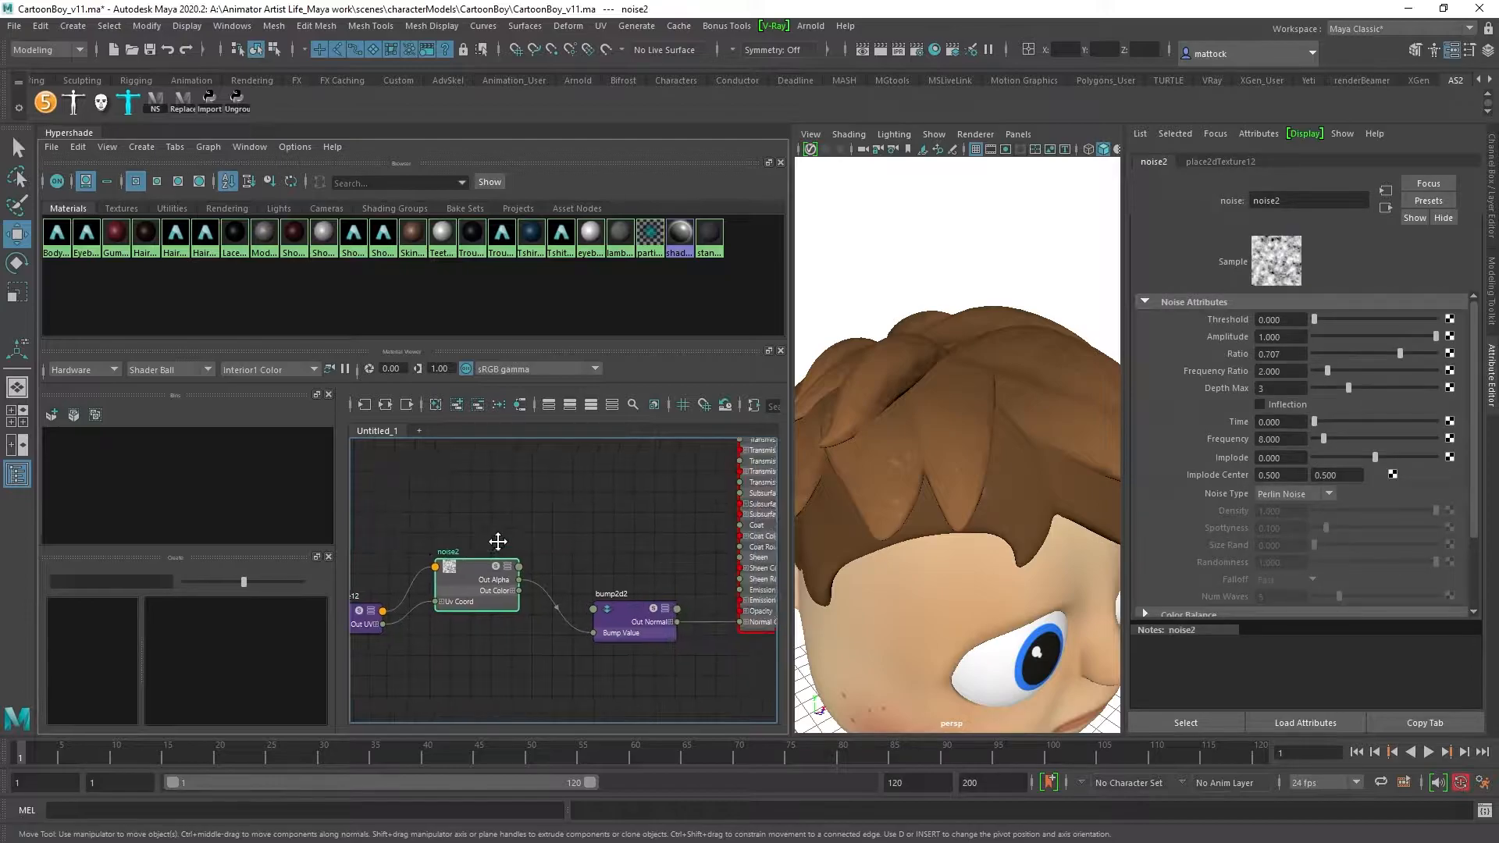
Step: Try a U repeat of 0.2 in the noise texture's 2D placement
click(1211, 161)
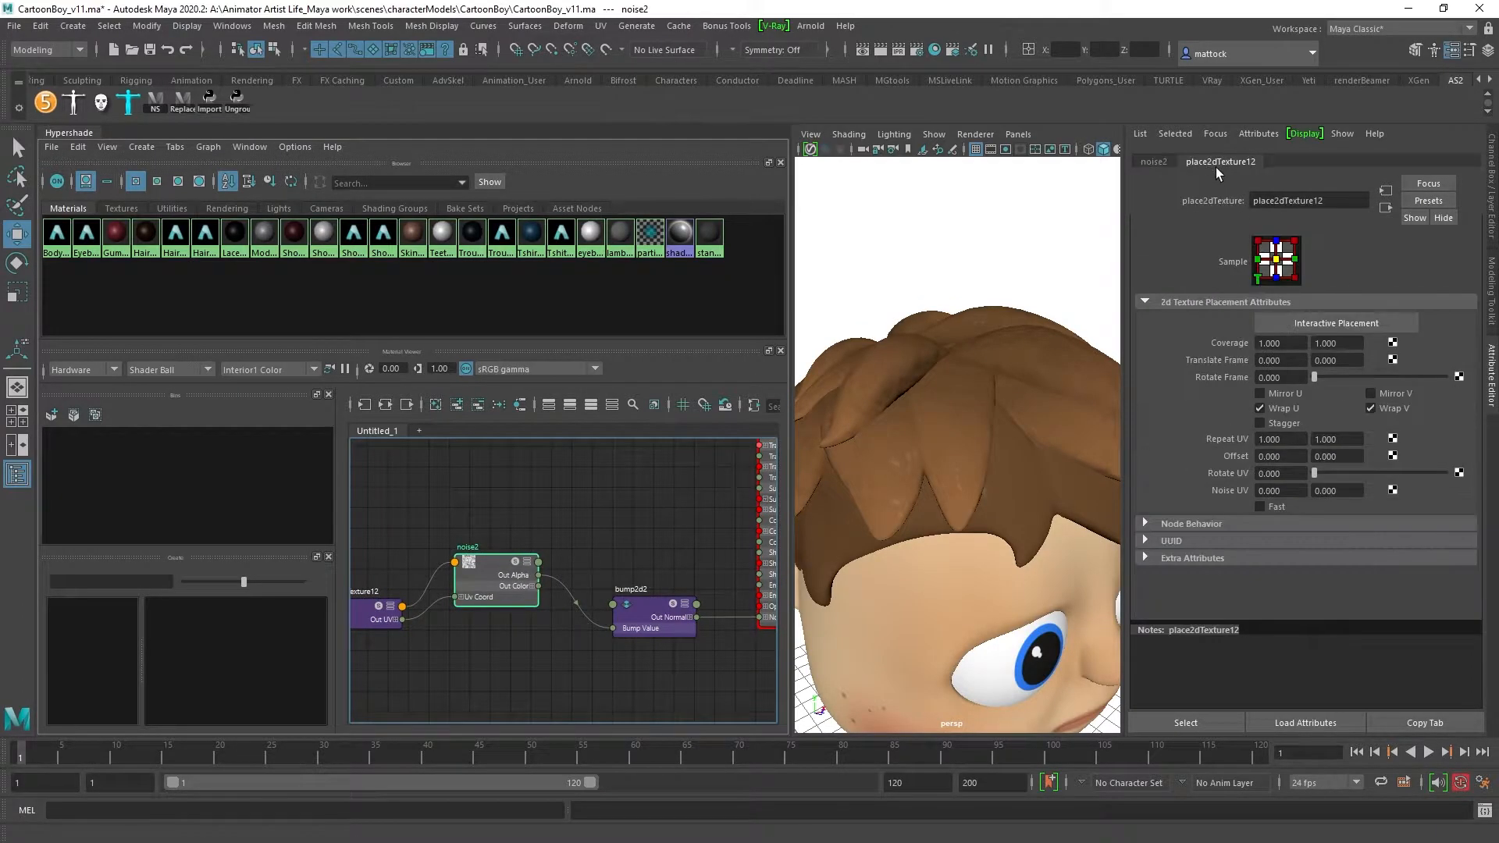
click(1299, 441)
text(0.2)
key(Return)
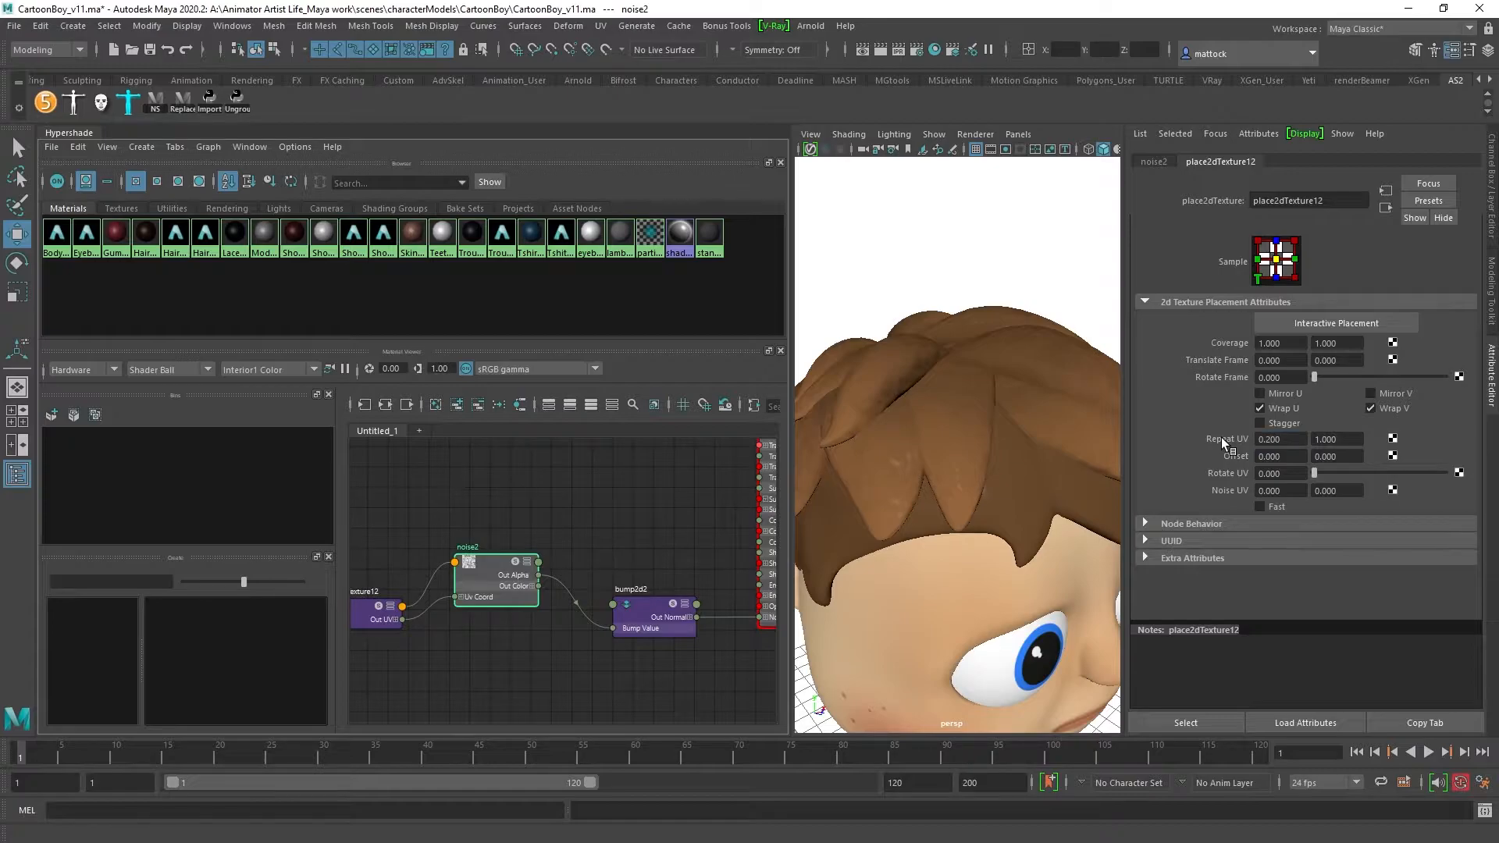
alt+drag(970, 410, 962, 470)
Step: Set the noise placement's Repeat UV to 1 in U and 0 in V, stretching the pattern into streaks
click(1281, 439)
text(1)
key(Tab)
text(0)
key(Return)
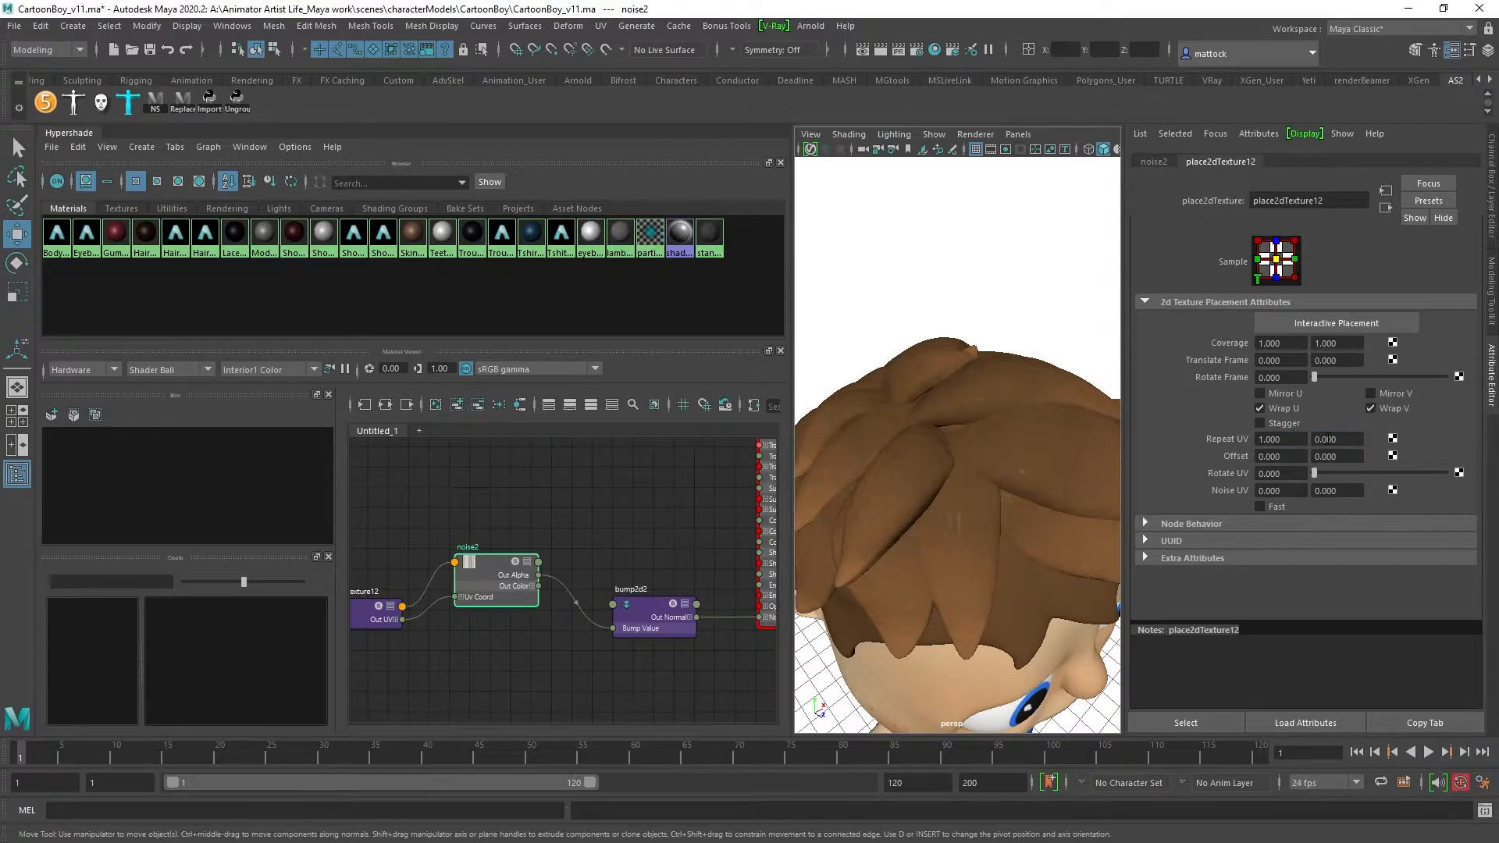
scroll(1056, 372, down, 6)
alt+drag(1057, 374, 965, 416)
scroll(997, 411, up, 6)
scroll(1000, 406, down, 2)
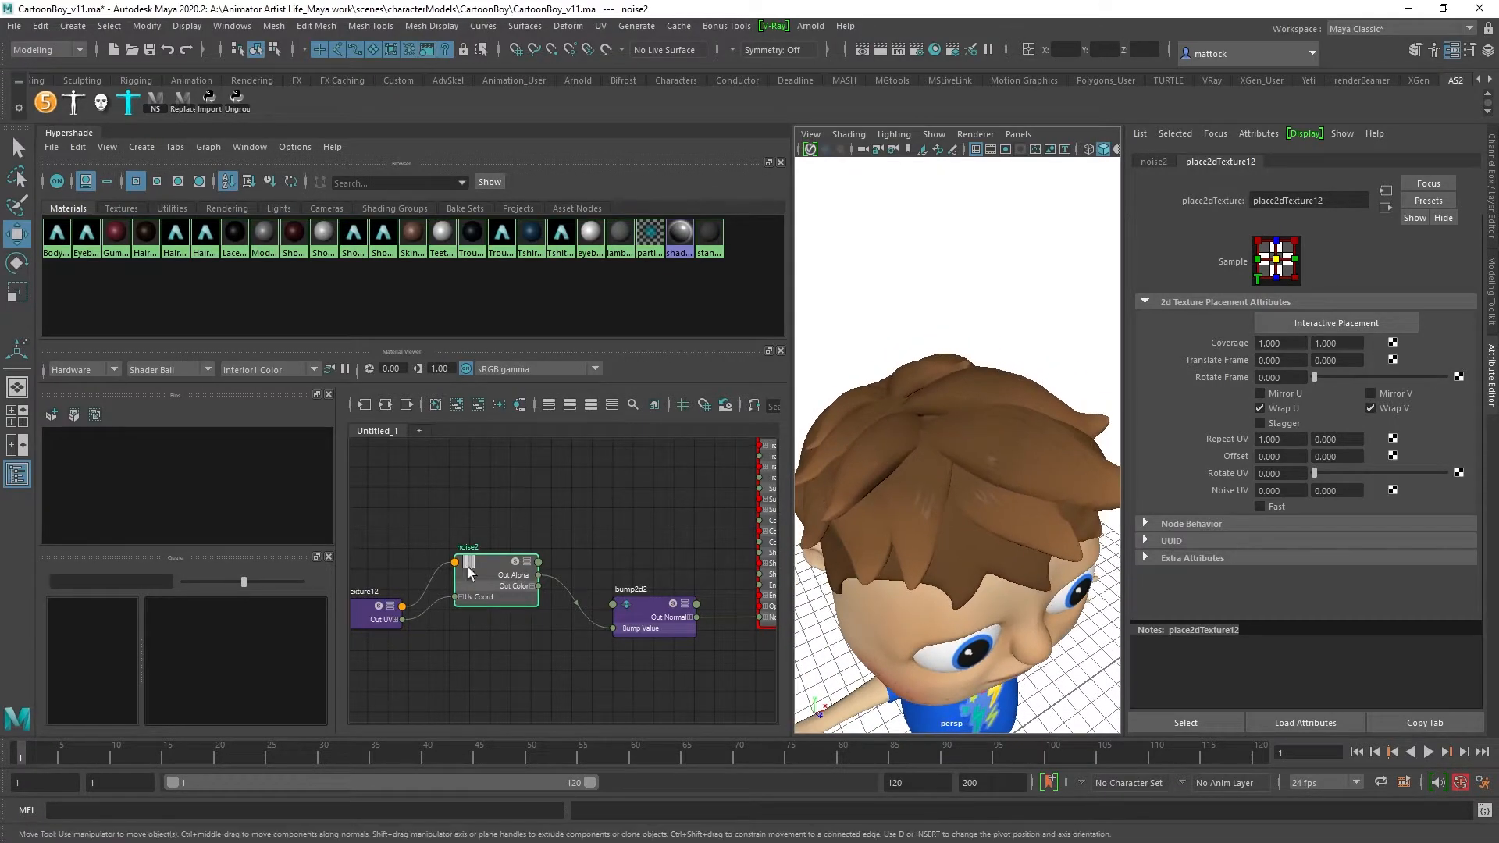
Step: Examine the streaked pattern on the noise node's swatch up close
drag(478, 588, 502, 583)
alt+right_drag(488, 526, 649, 606)
alt+middle_drag(649, 606, 636, 533)
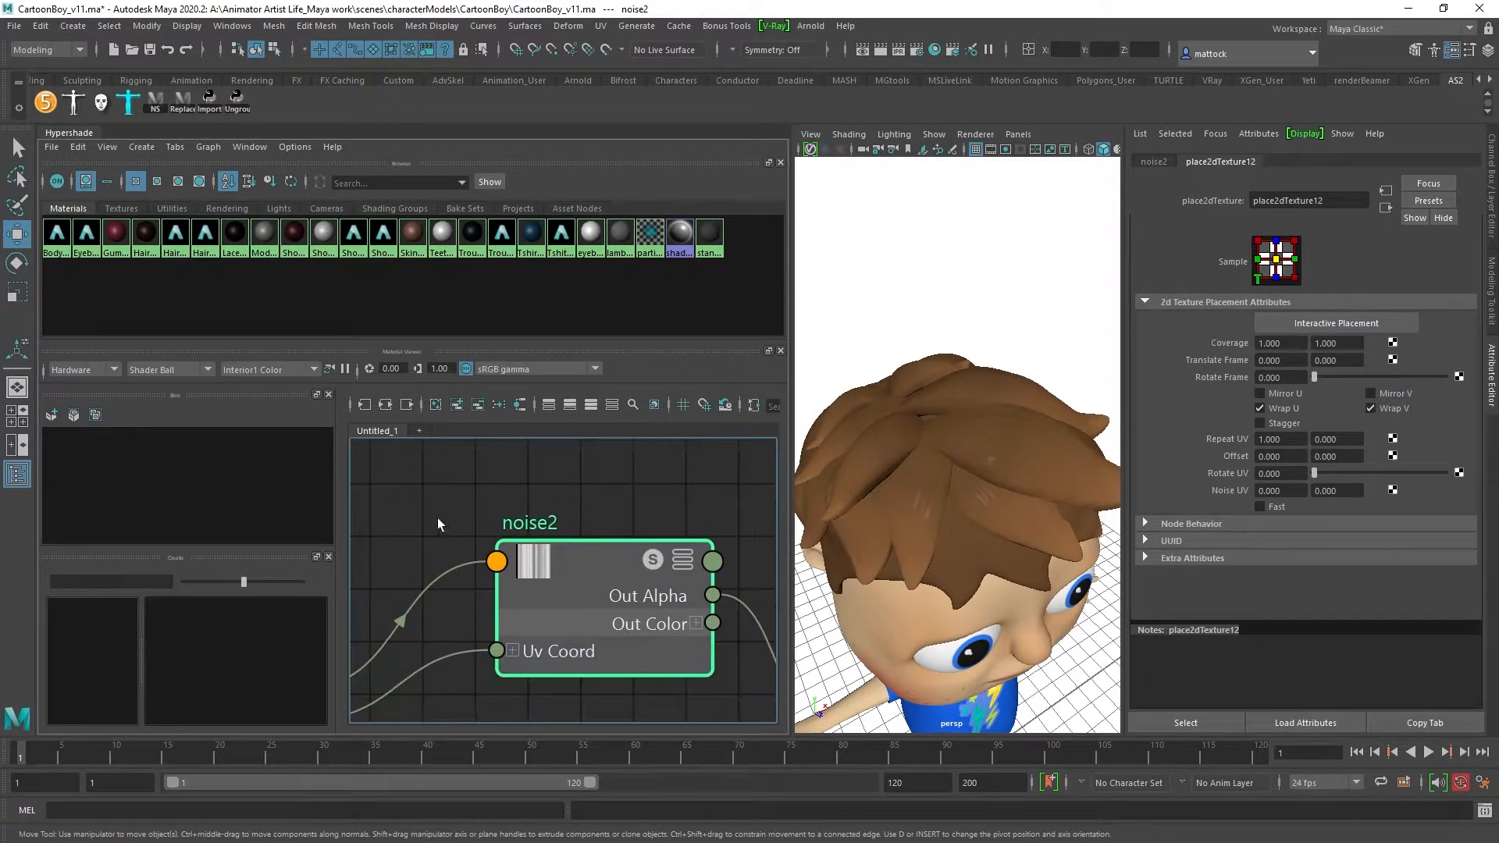
alt+right_drag(458, 522, 626, 546)
alt+middle_drag(638, 572, 512, 516)
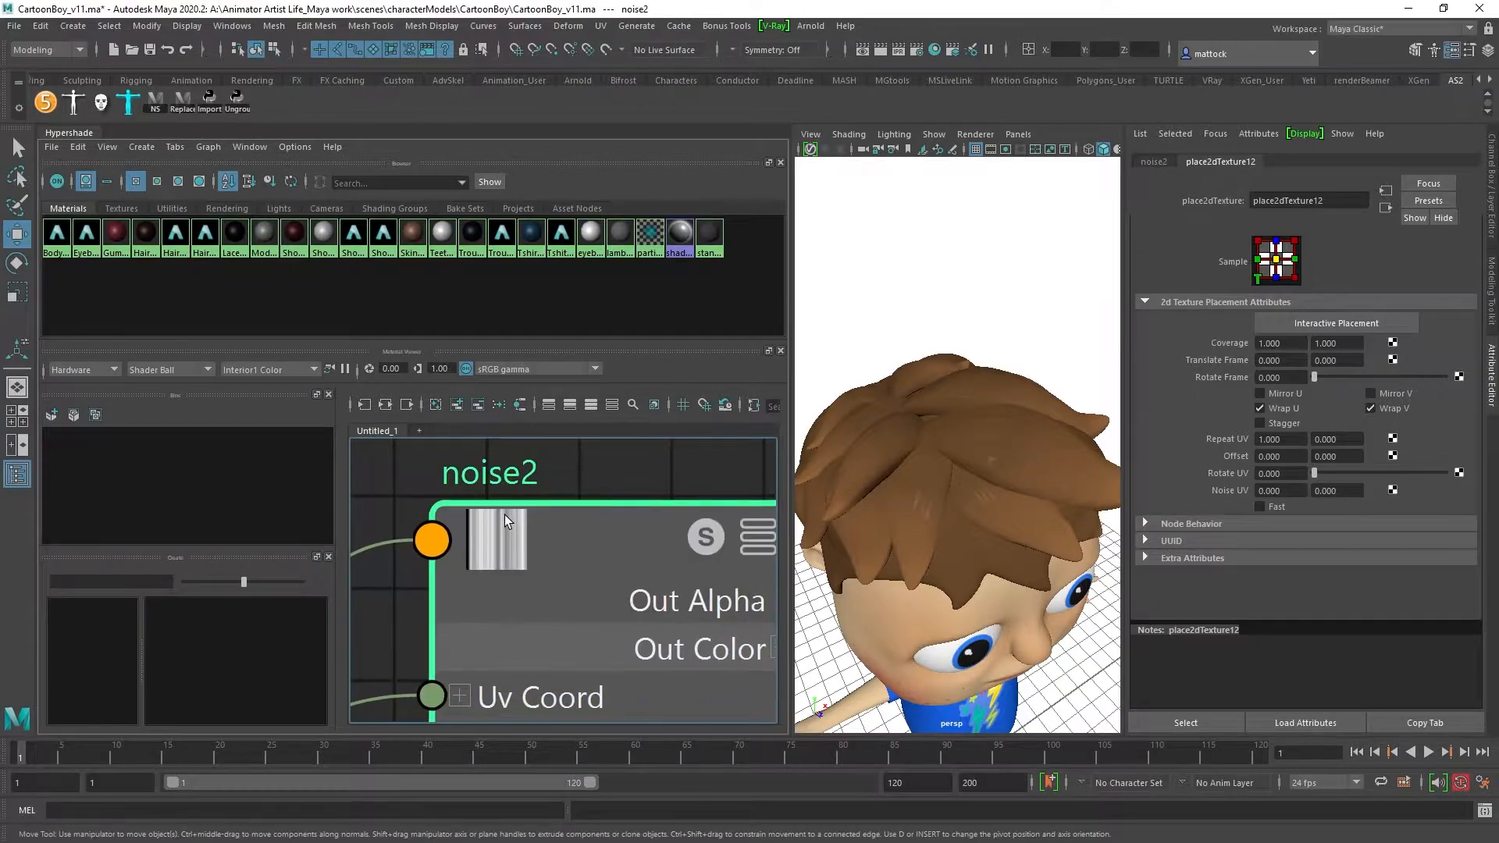
mouse_move(946, 392)
alt+right_down()
mouse_move(1016, 427)
mouse_move(959, 391)
alt+right_up()
alt+right_drag(655, 515, 577, 525)
alt+middle_drag(576, 524, 412, 520)
Step: Raise the hair bump node's depth to 1.747 and check the strands from several angles
alt+right_drag(616, 504, 562, 509)
alt+middle_drag(562, 510, 472, 500)
alt+middle_drag(651, 599, 434, 606)
click(434, 607)
click(1290, 337)
drag(1387, 336, 1404, 343)
scroll(951, 471, down, 4)
alt+drag(952, 472, 867, 478)
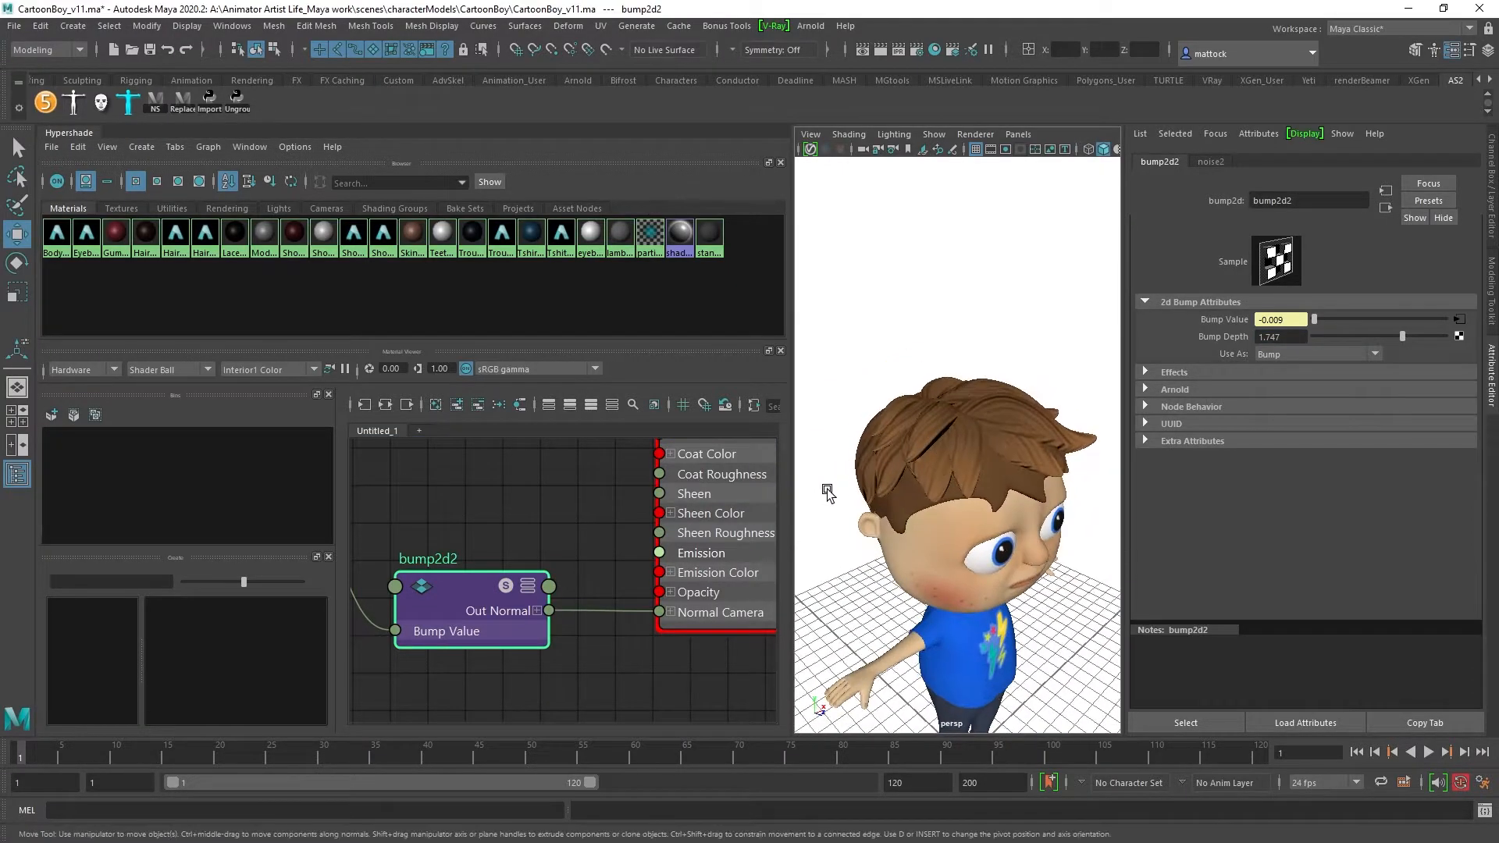
scroll(997, 457, up, 7)
alt+drag(996, 458, 1090, 439)
alt+right_drag(1090, 439, 975, 438)
alt+drag(975, 438, 949, 449)
Step: Set the noise texture's threshold to 0.175 and its frequency ratio to 3.455
alt+right_drag(561, 512, 418, 522)
alt+middle_drag(419, 522, 507, 532)
click(395, 520)
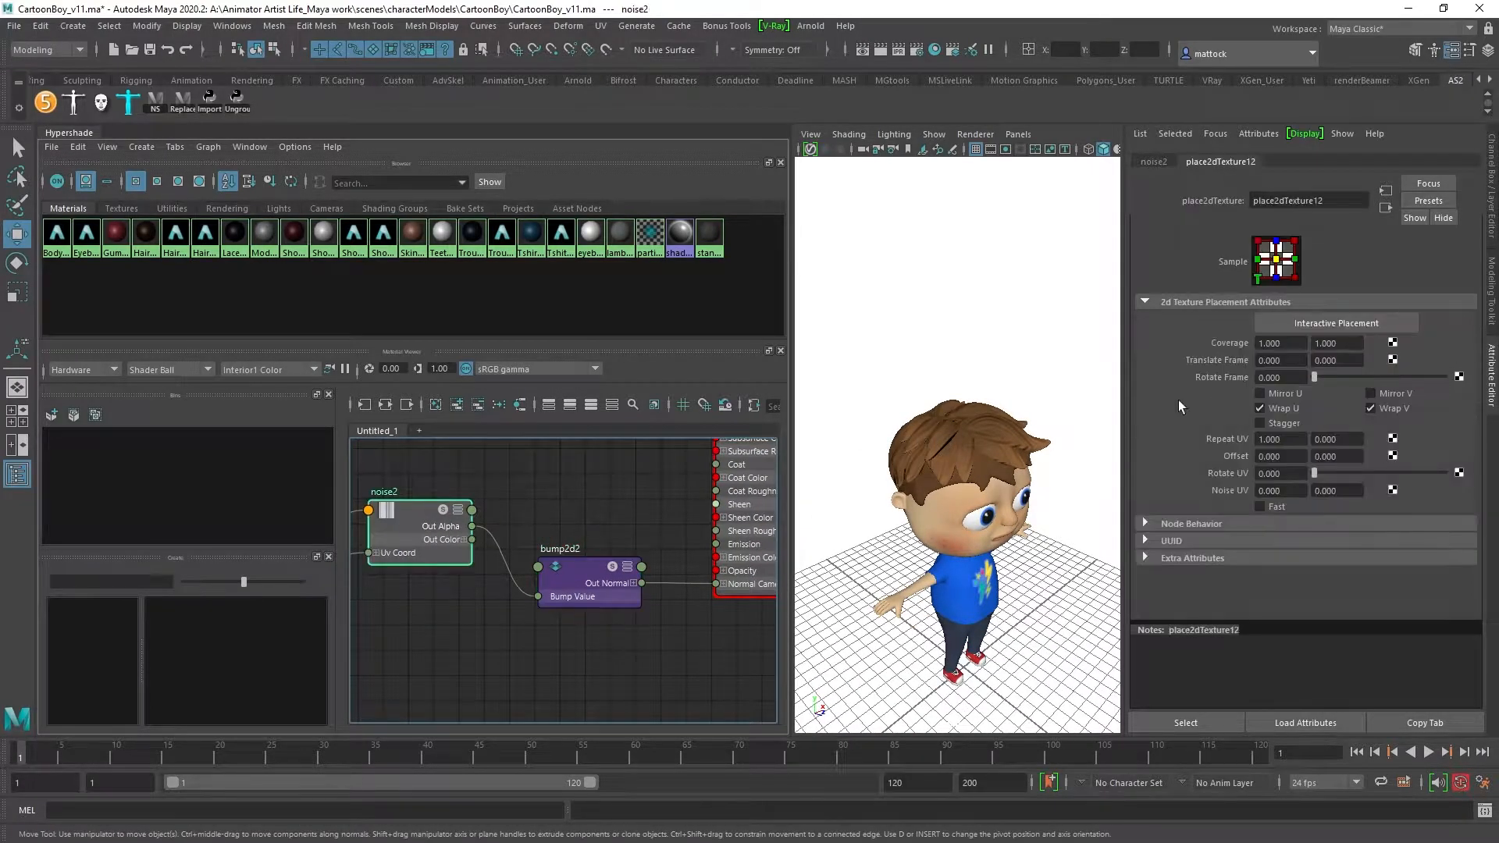
click(1152, 161)
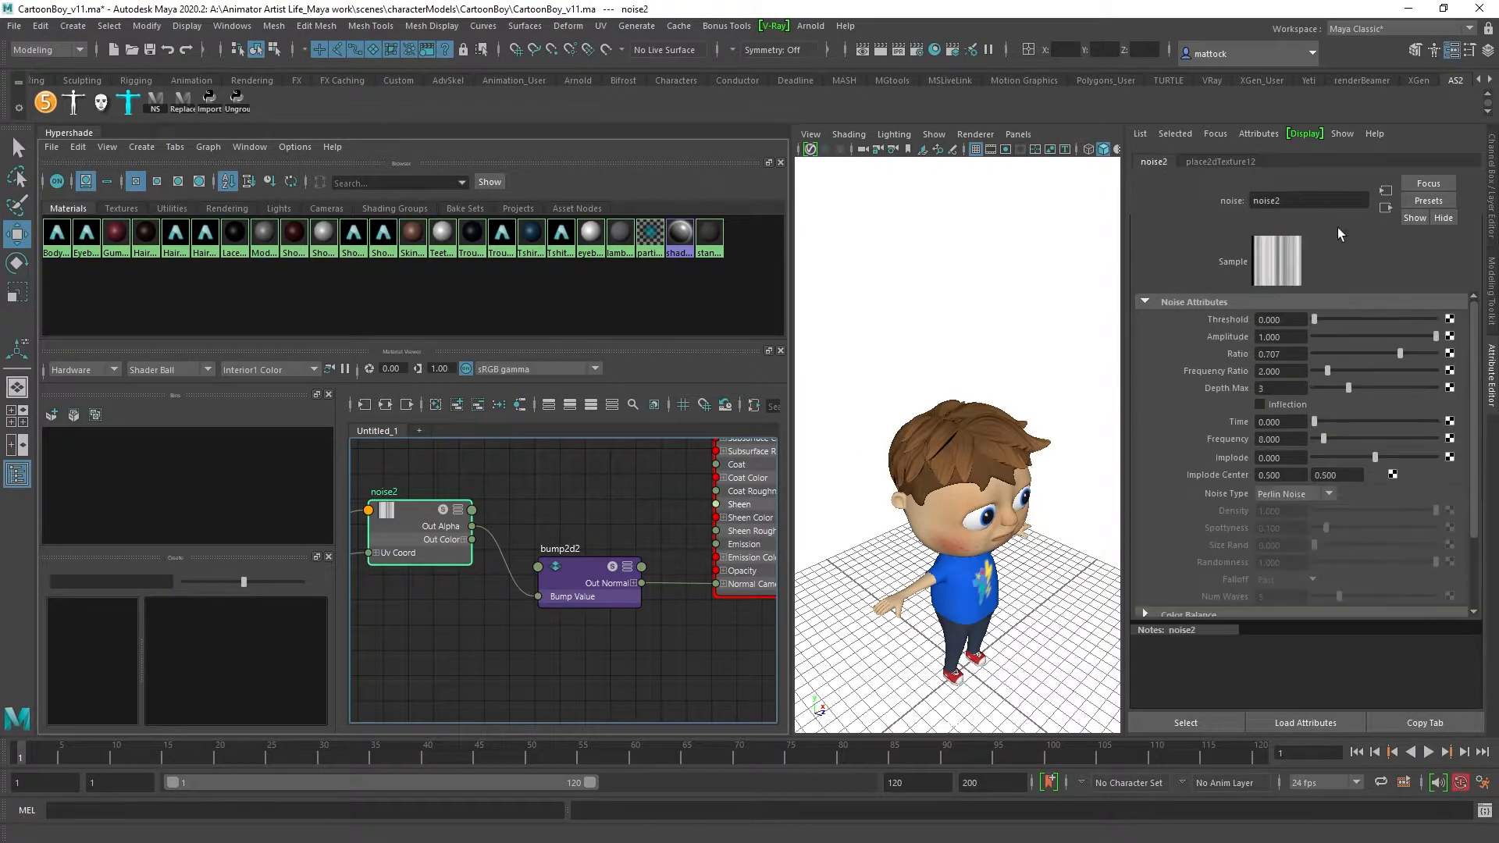
drag(1321, 319, 1358, 369)
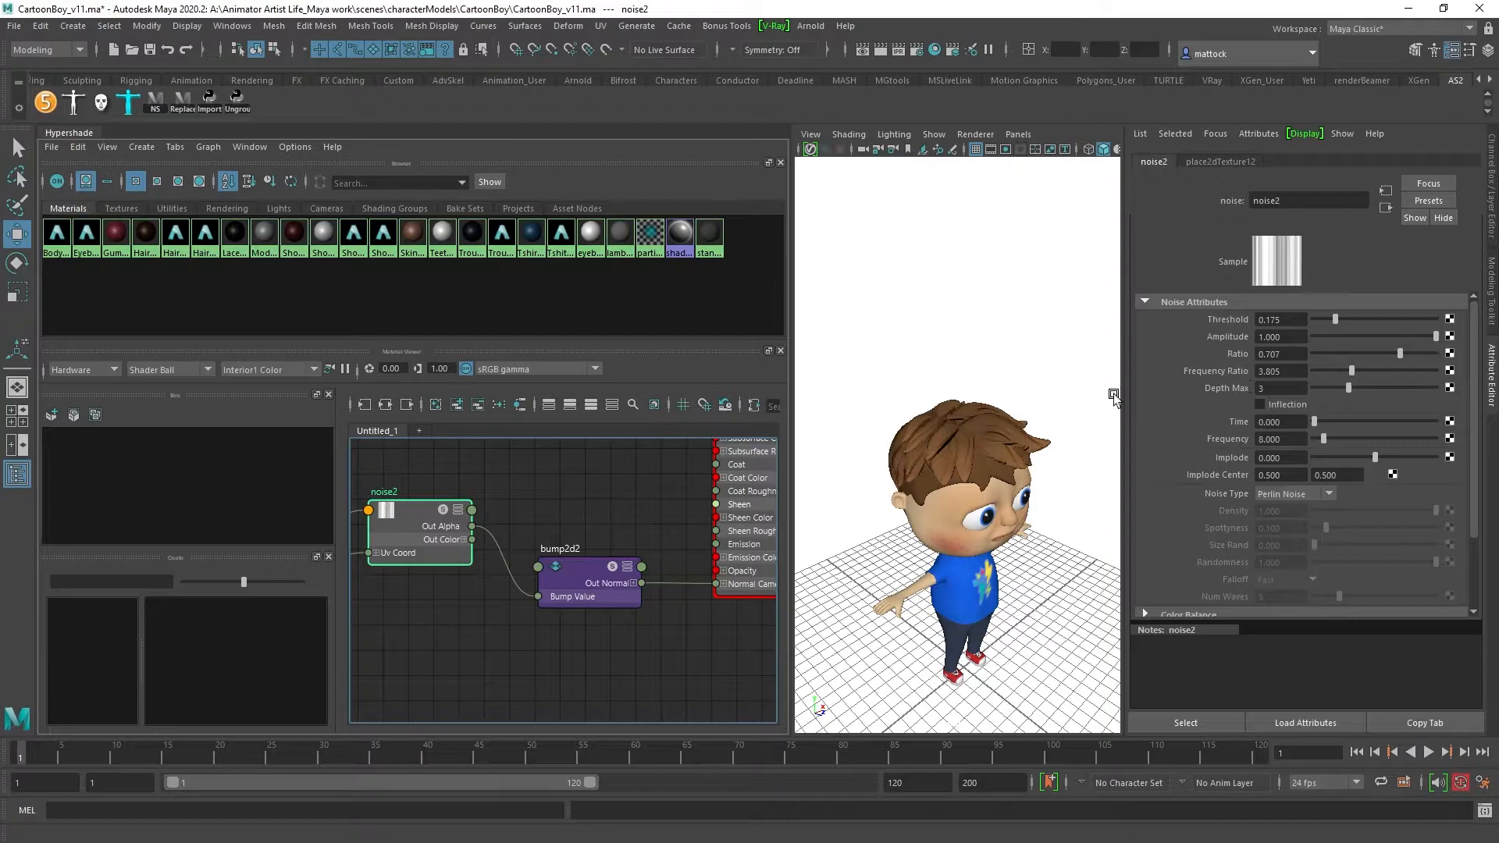
scroll(1050, 414, up, 5)
mouse_move(1348, 368)
mouse_down()
mouse_move(1374, 368)
mouse_move(1347, 377)
mouse_up()
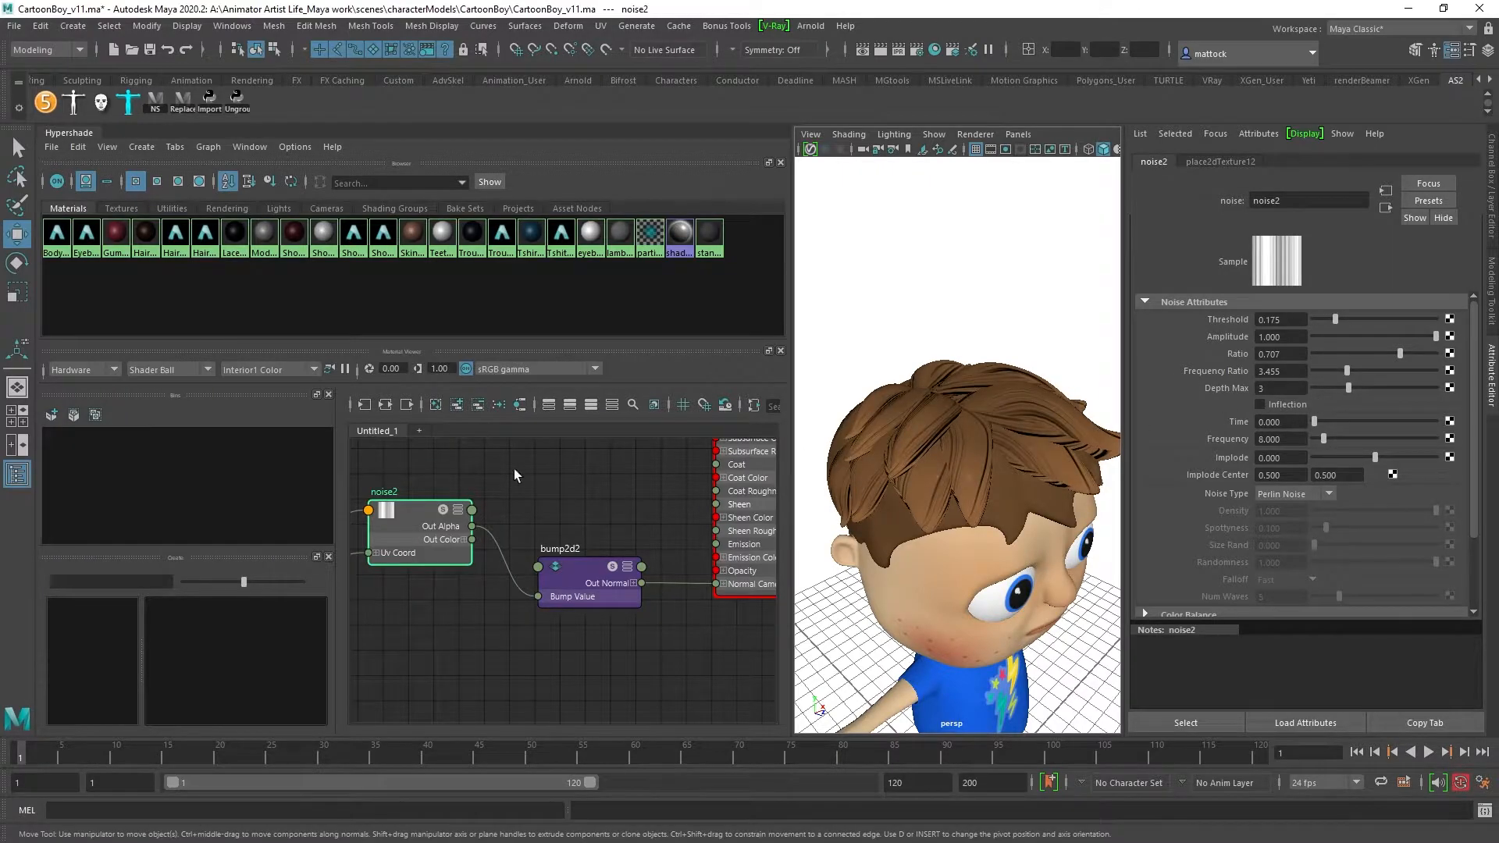
Step: Set the noise placement's Repeat UV to 4 in U and check the finer strands on the hair up close
alt+middle_drag(435, 470, 612, 505)
click(386, 597)
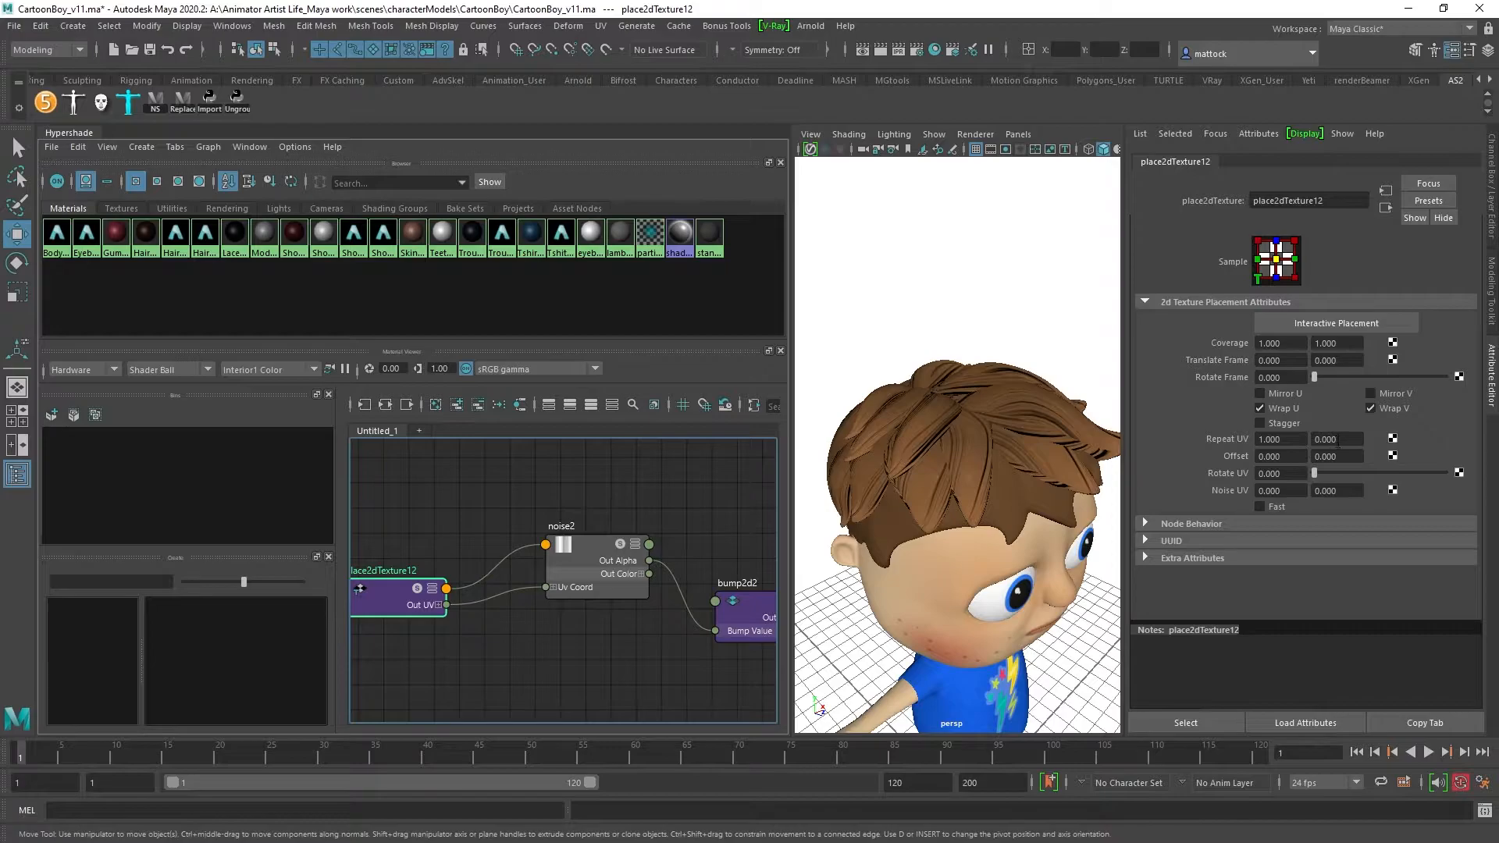
click(1266, 440)
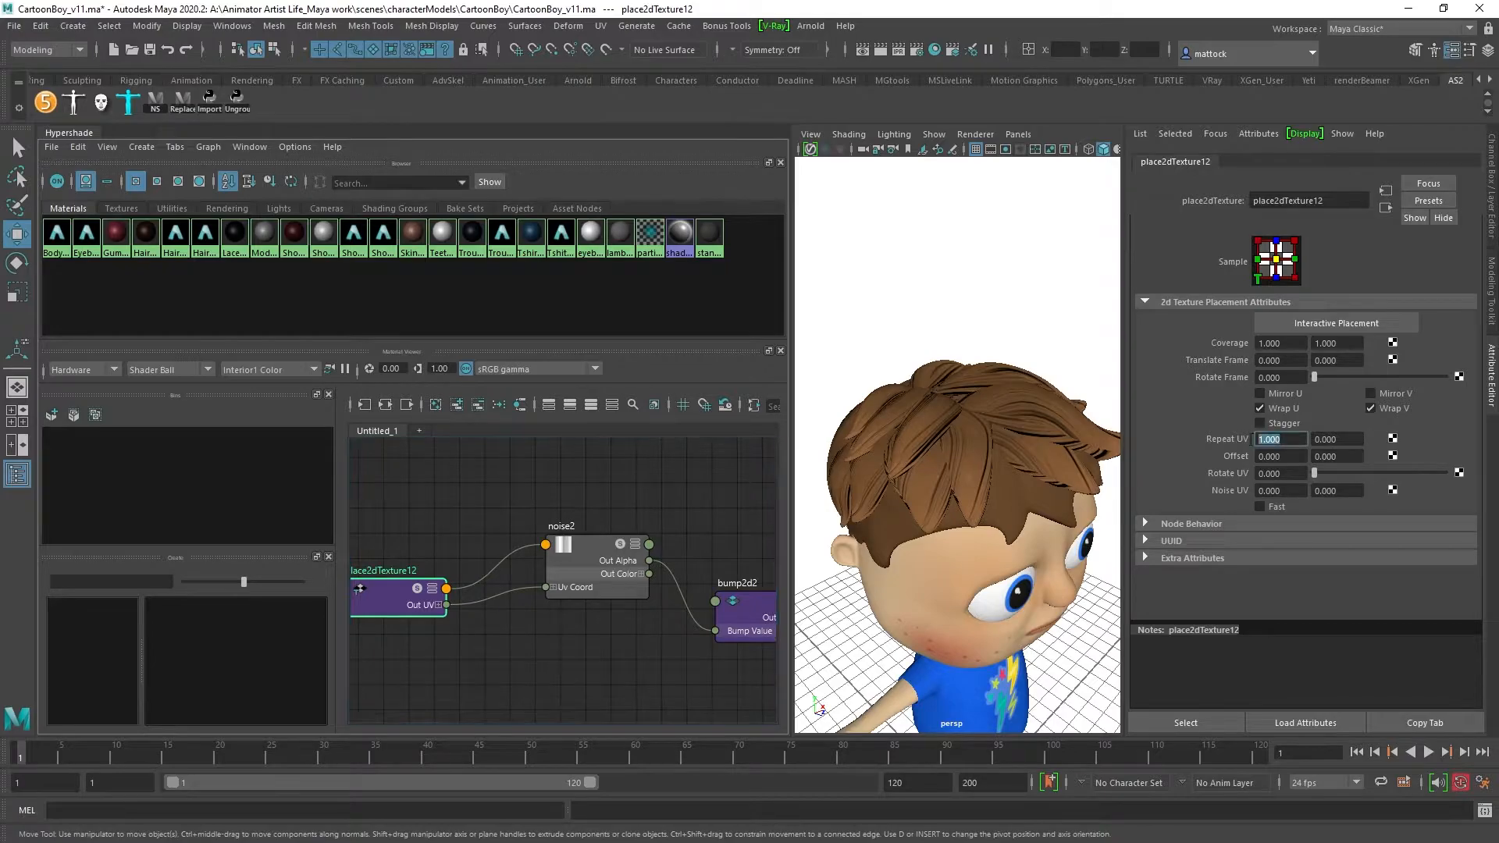
text(4)
key(Return)
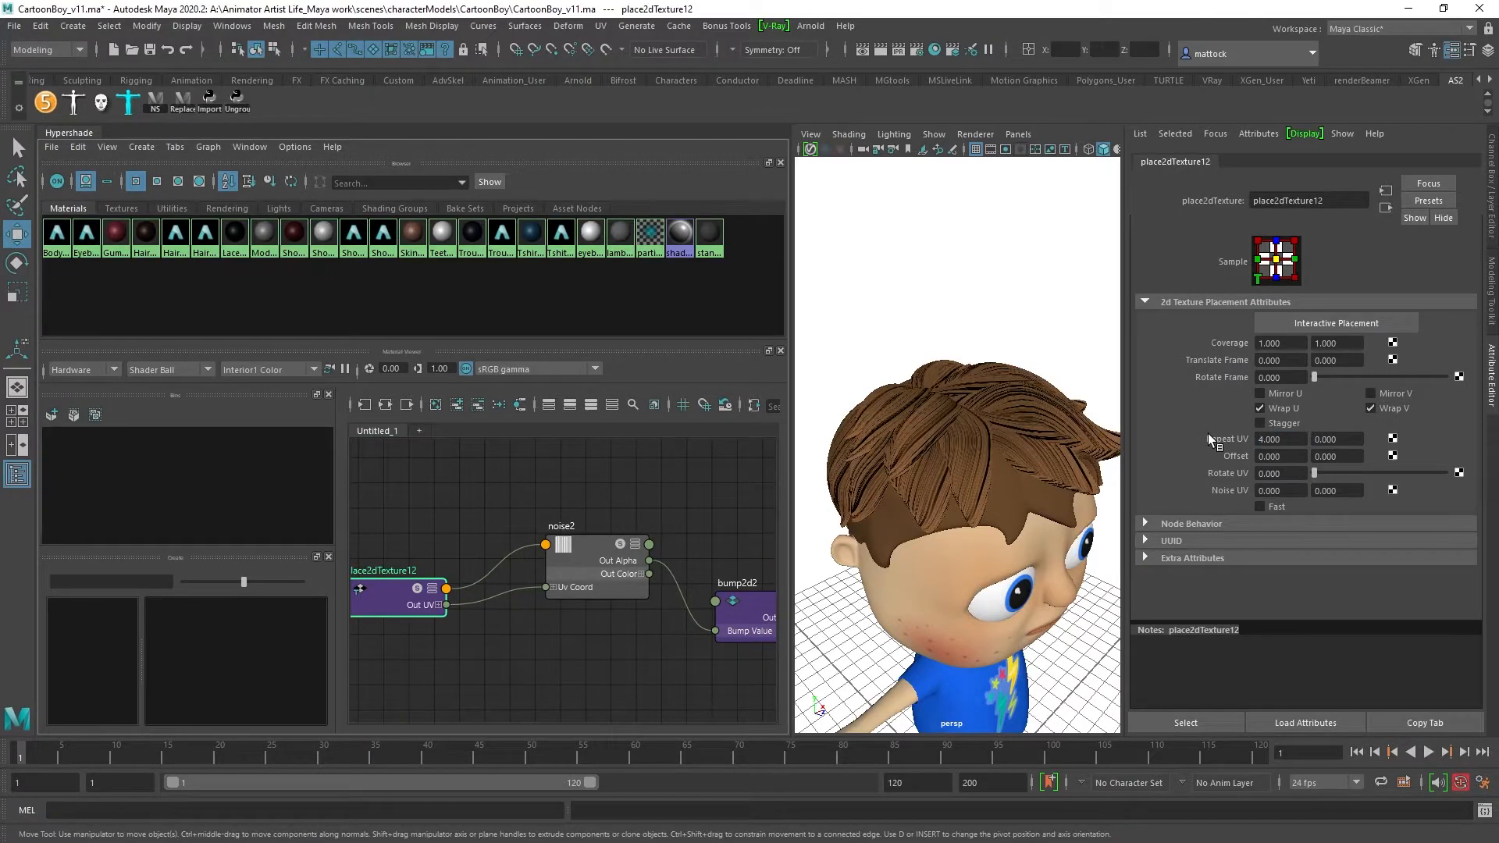
alt+right_drag(898, 355, 971, 363)
alt+drag(972, 362, 1018, 373)
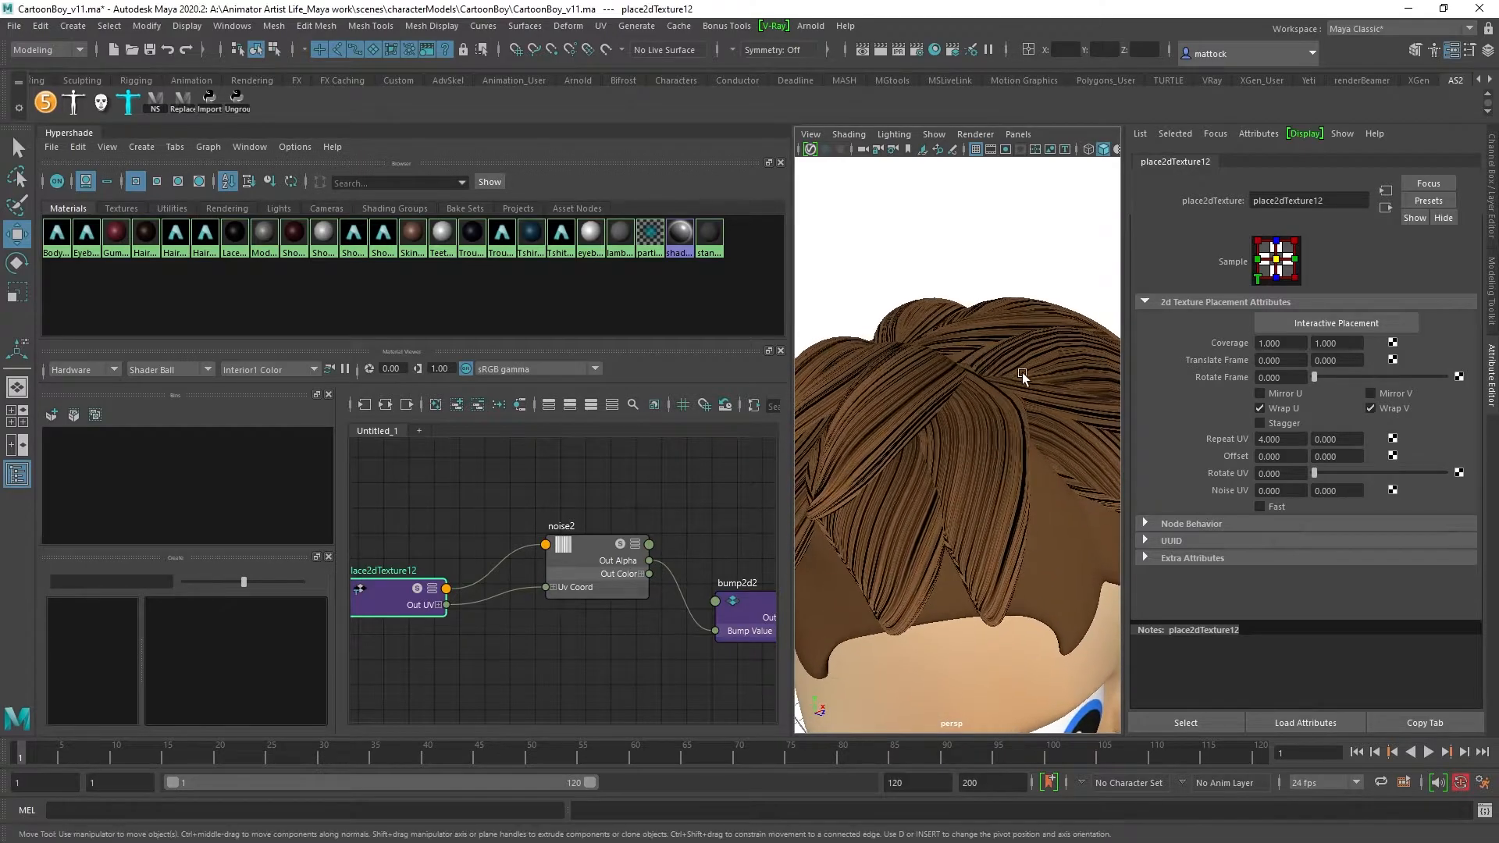
alt+right_drag(1019, 372, 987, 369)
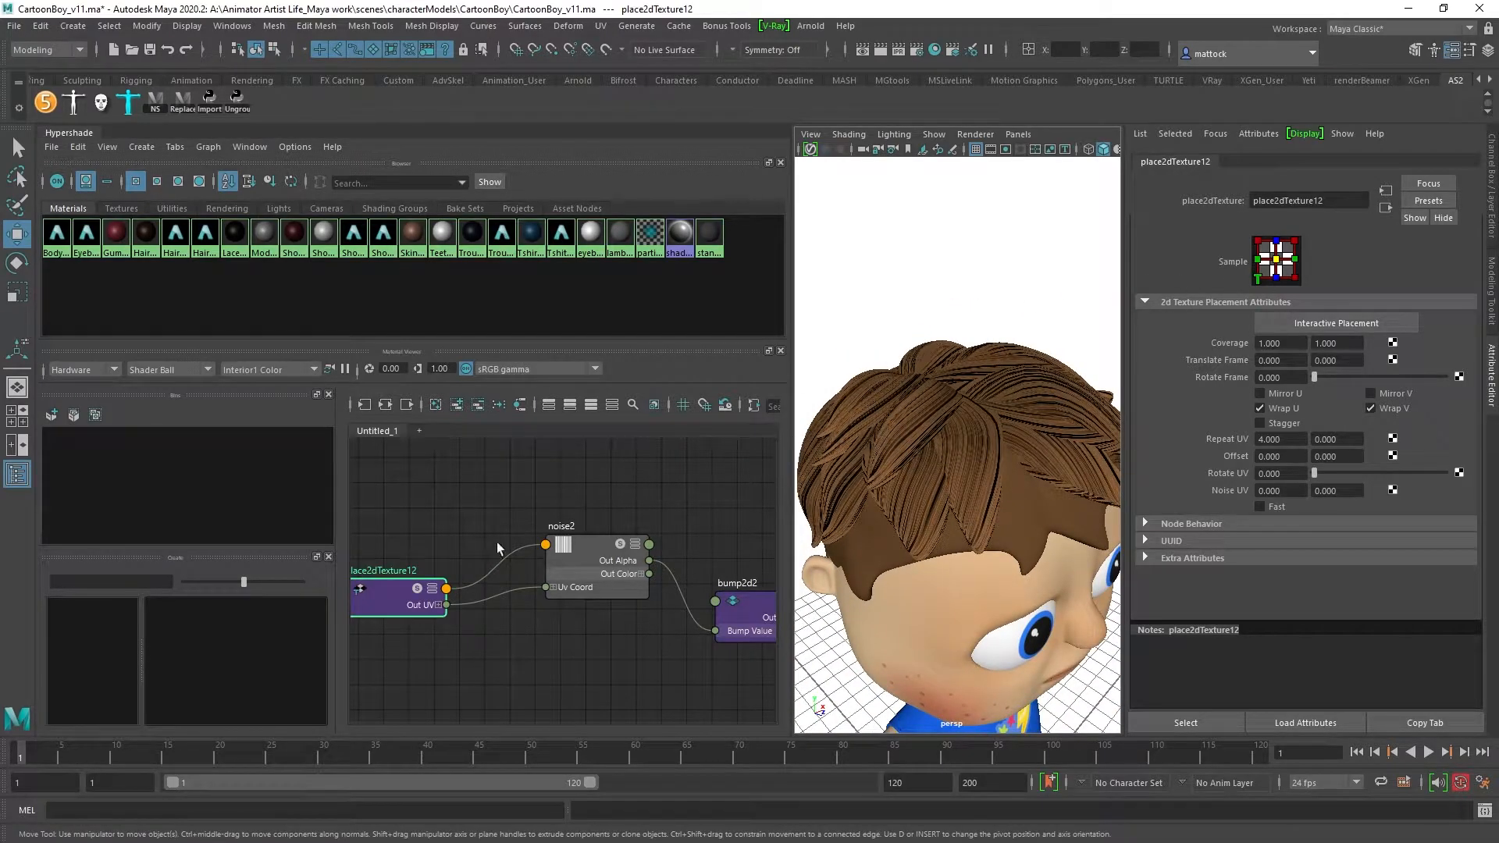
Step: Reduce the hair bump node's depth to 0.2 and check the softened strands from afar and up close
drag(384, 600, 426, 581)
click(719, 611)
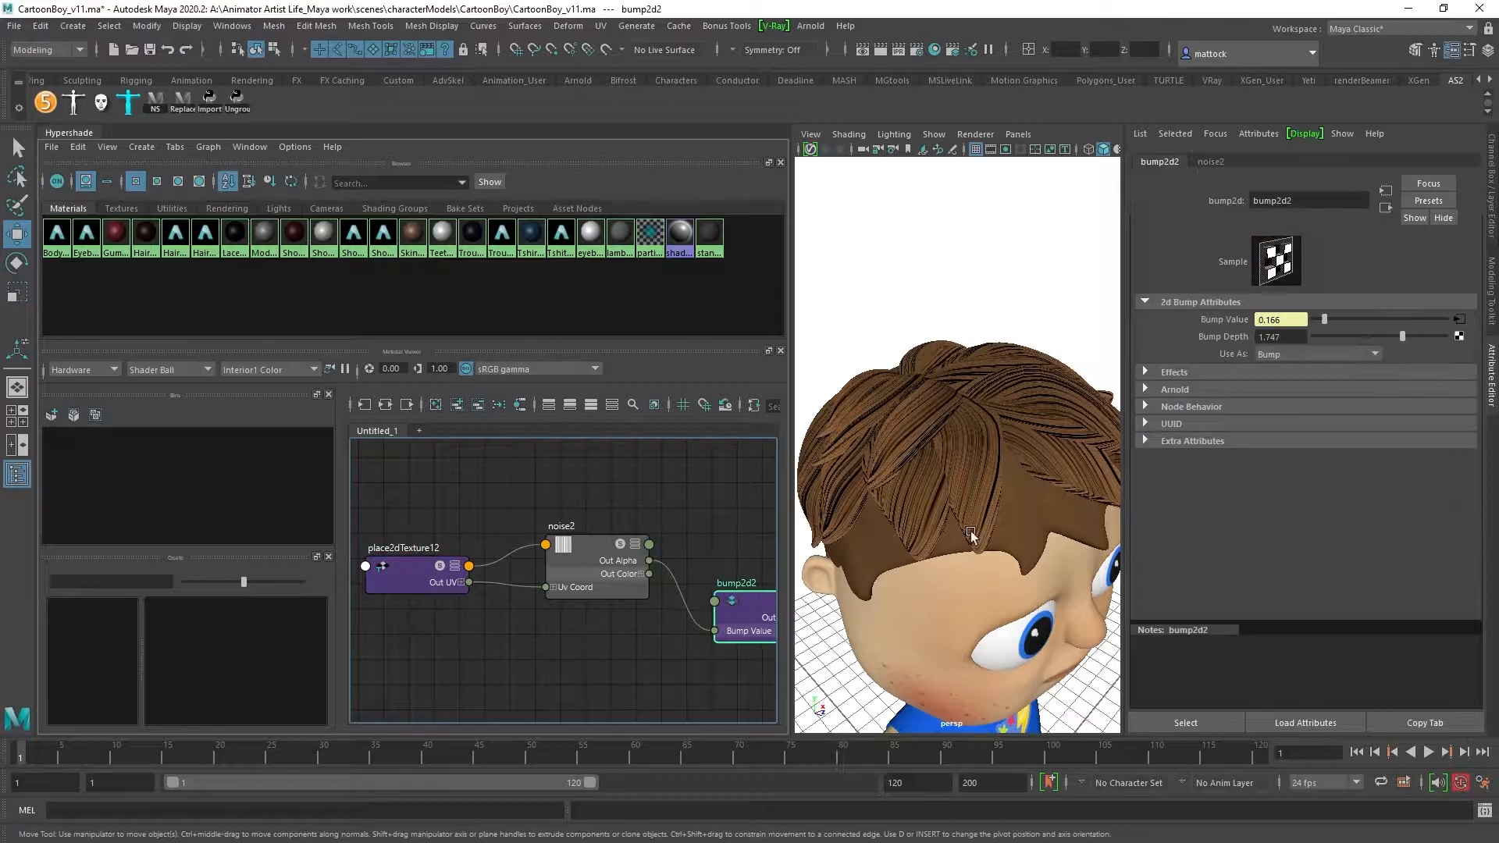
click(1281, 338)
text(0.2)
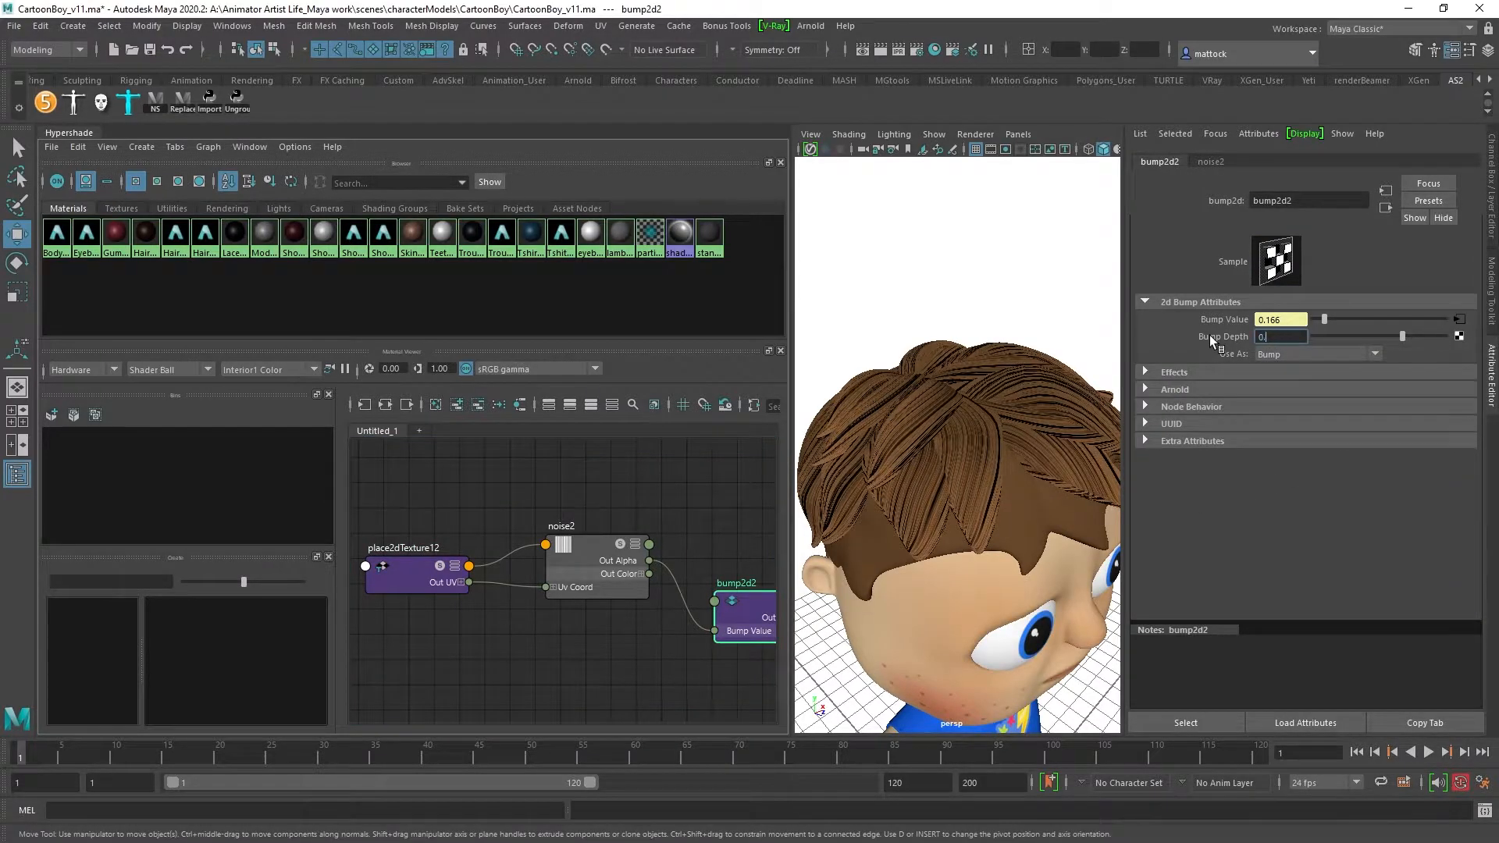
key(Return)
alt+right_drag(1098, 377, 920, 386)
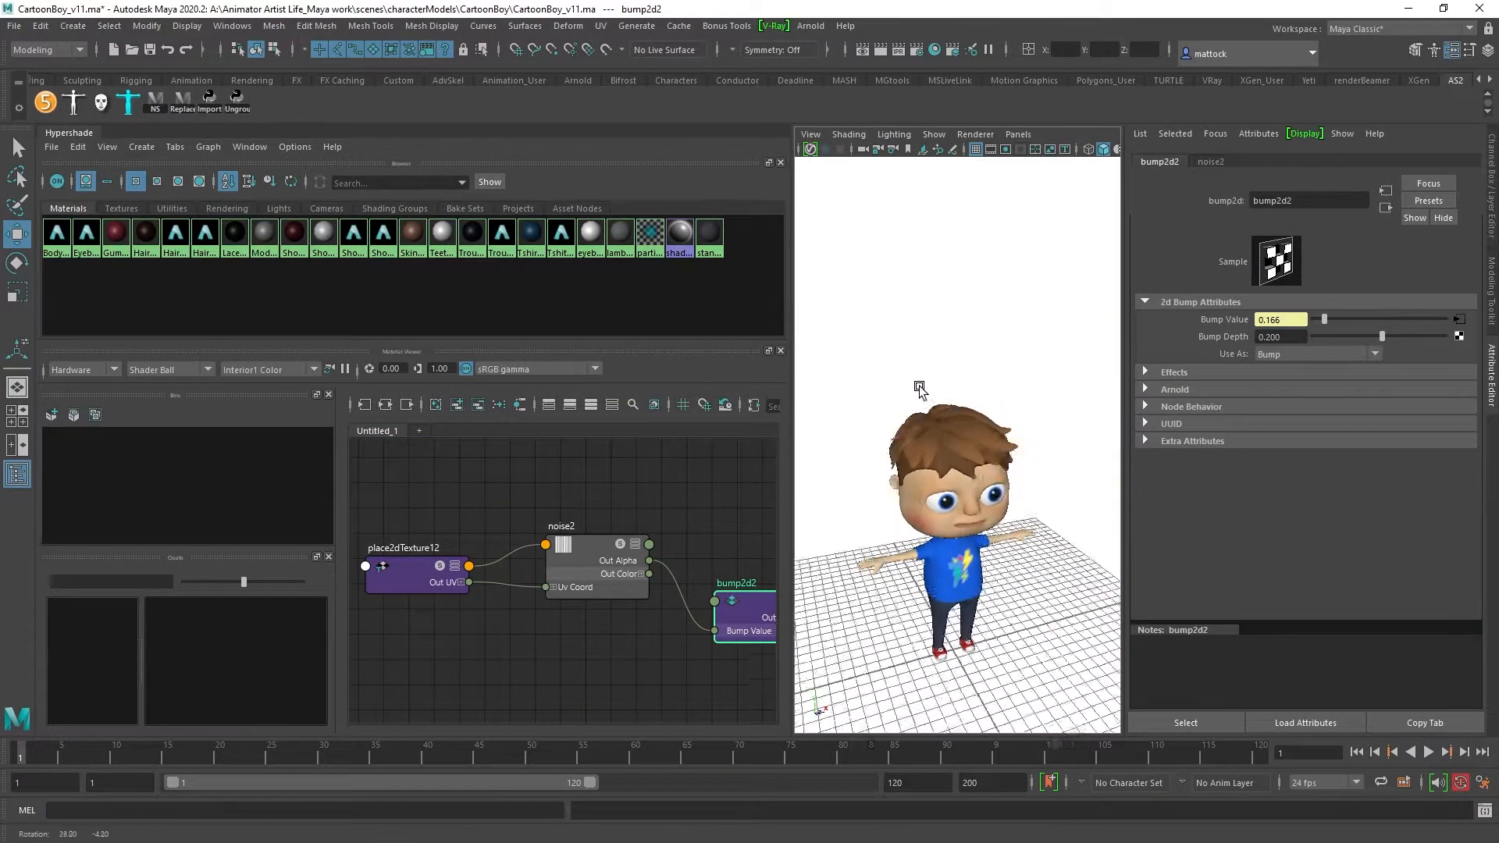
alt+drag(921, 386, 870, 392)
alt+right_drag(869, 392, 1037, 401)
alt+drag(1037, 401, 986, 455)
alt+right_drag(986, 455, 965, 438)
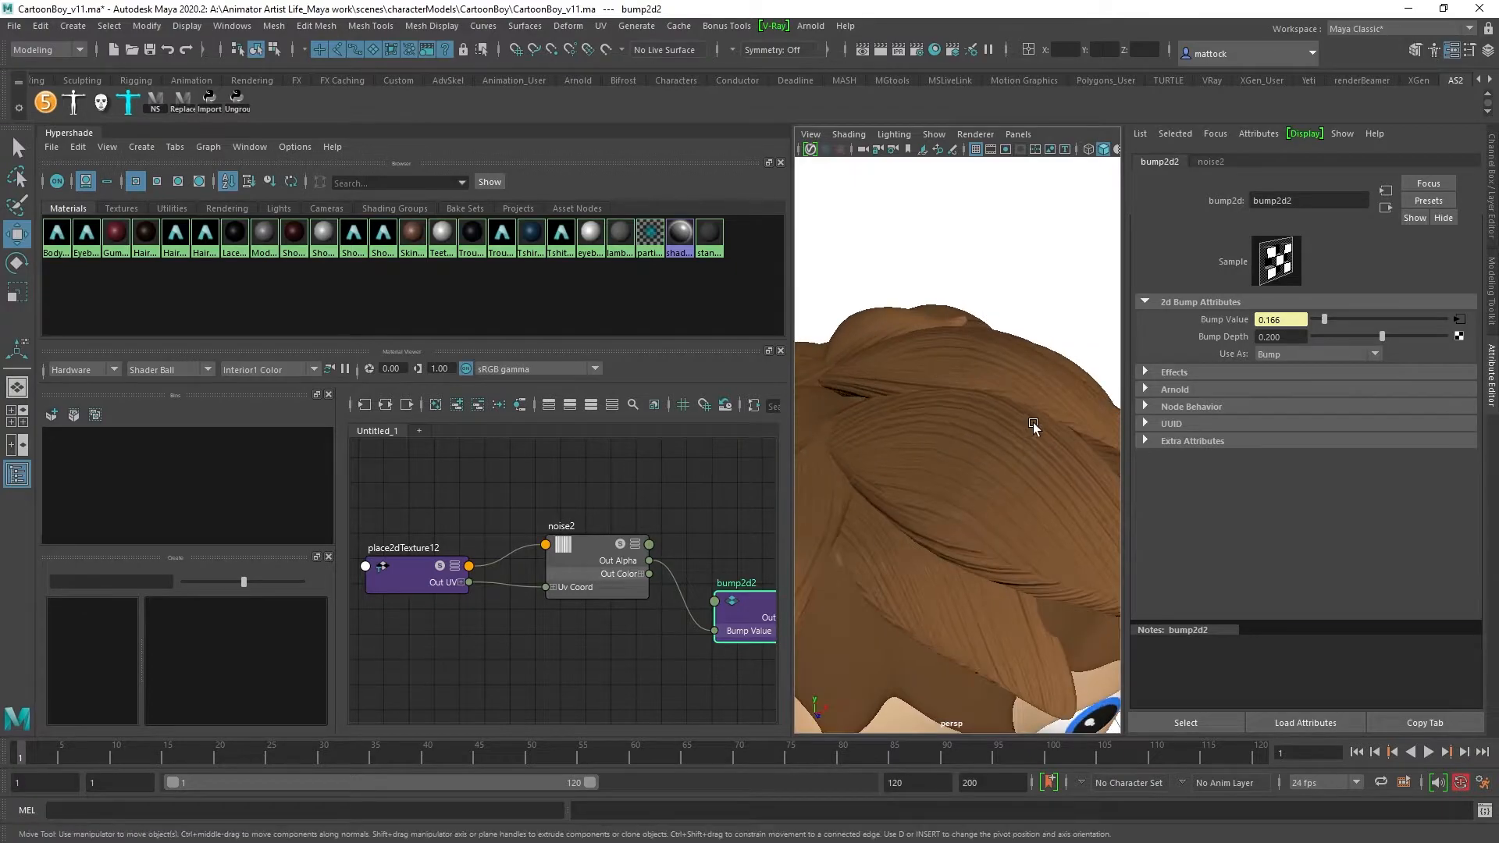
Step: Examine the bump detail on the boy's hair from close-up, from other angles and at full-body distance
alt+right_drag(881, 331, 953, 433)
mouse_move(954, 433)
alt+mouse_down()
mouse_move(883, 494)
mouse_move(973, 434)
alt+mouse_up()
alt+right_drag(973, 434, 948, 422)
alt+drag(973, 479, 992, 455)
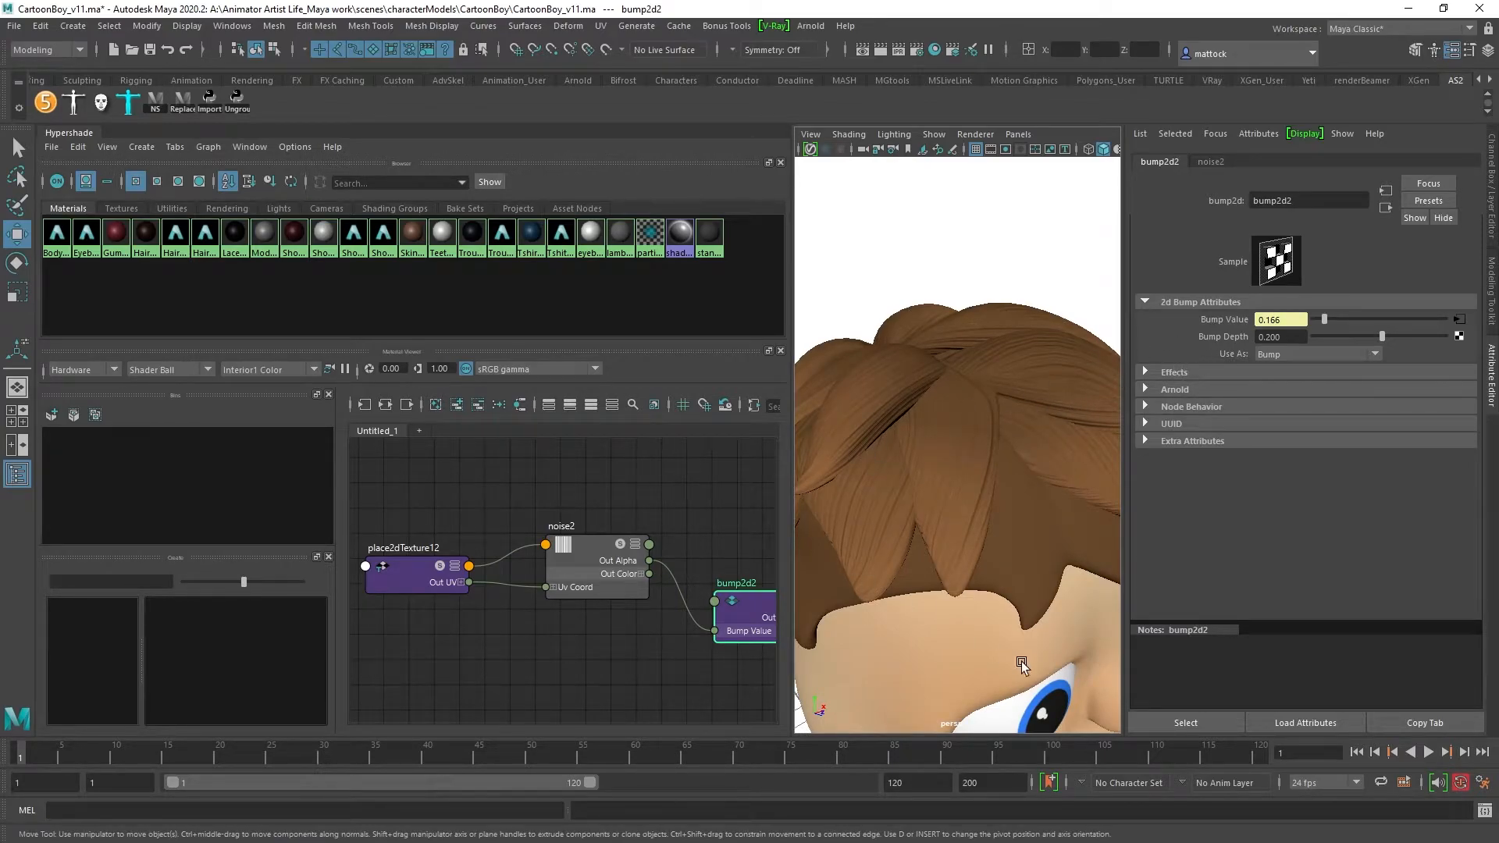
alt+right_drag(1011, 668, 898, 560)
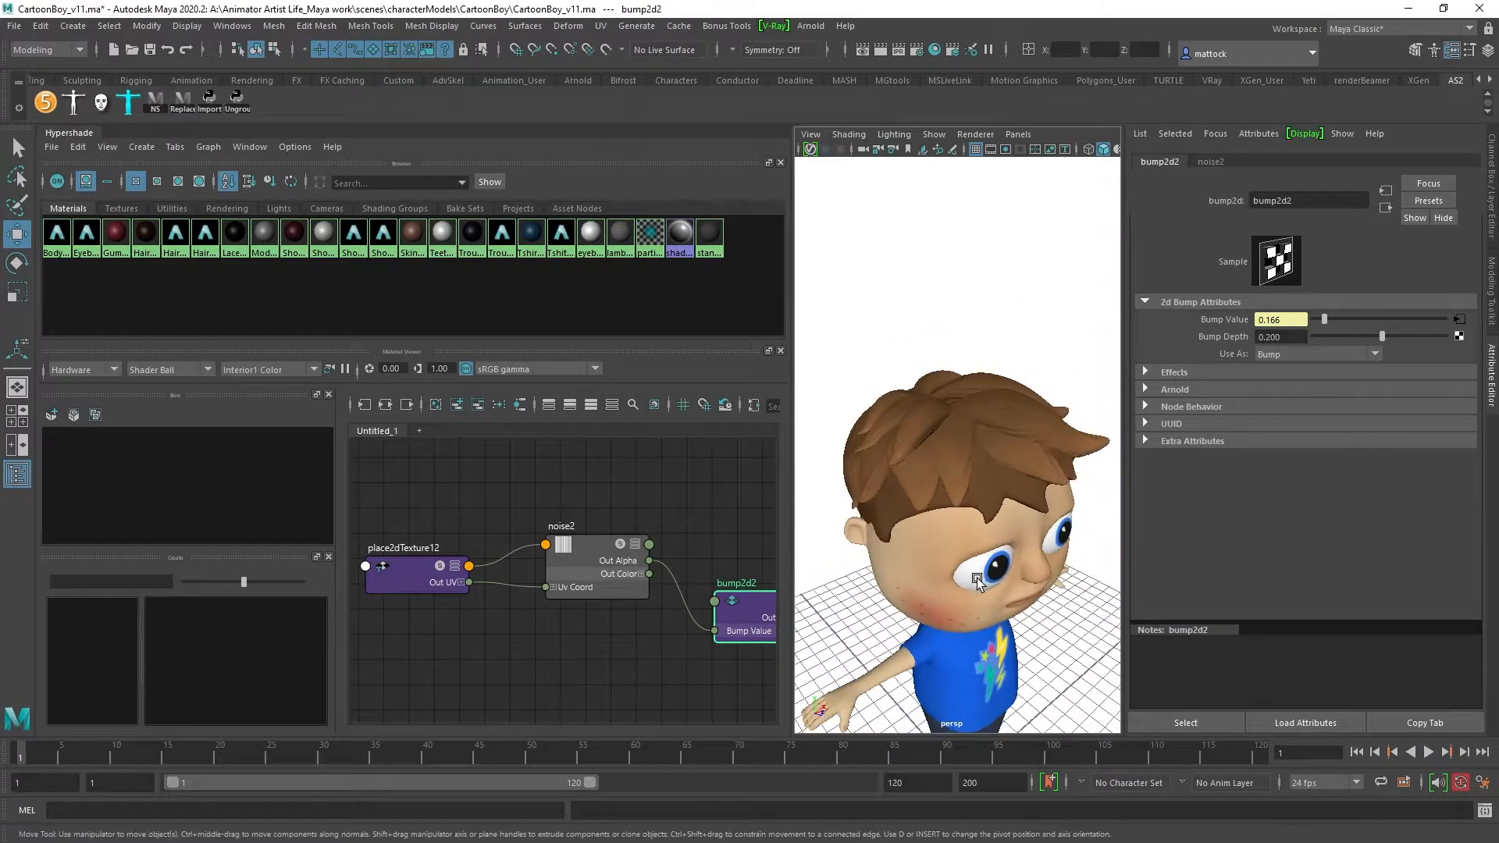
alt+middle_drag(898, 561, 890, 529)
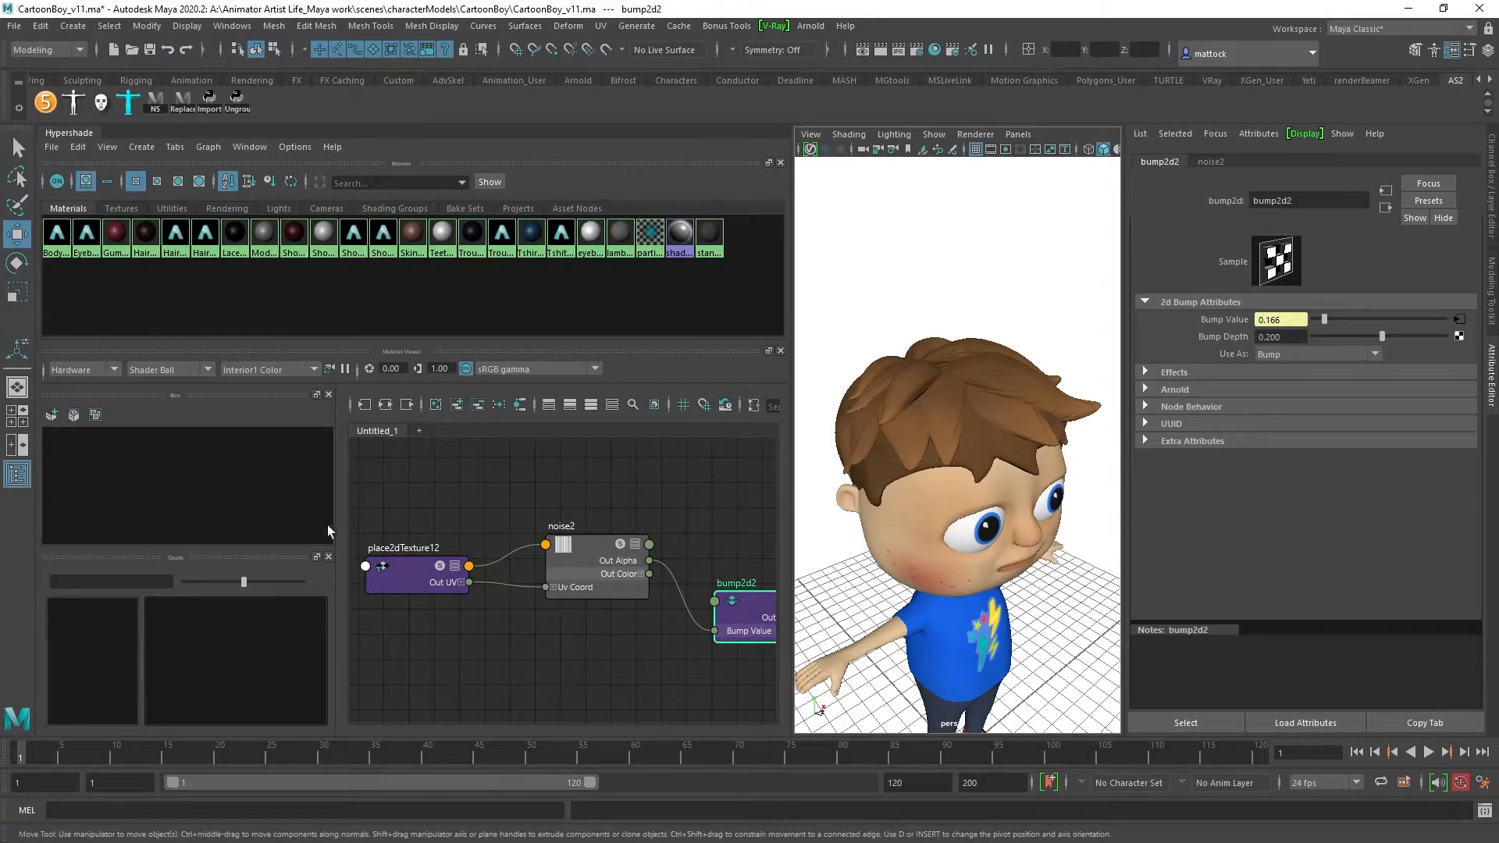
alt+right_drag(992, 373, 969, 397)
alt+drag(969, 396, 907, 375)
alt+right_drag(908, 375, 821, 497)
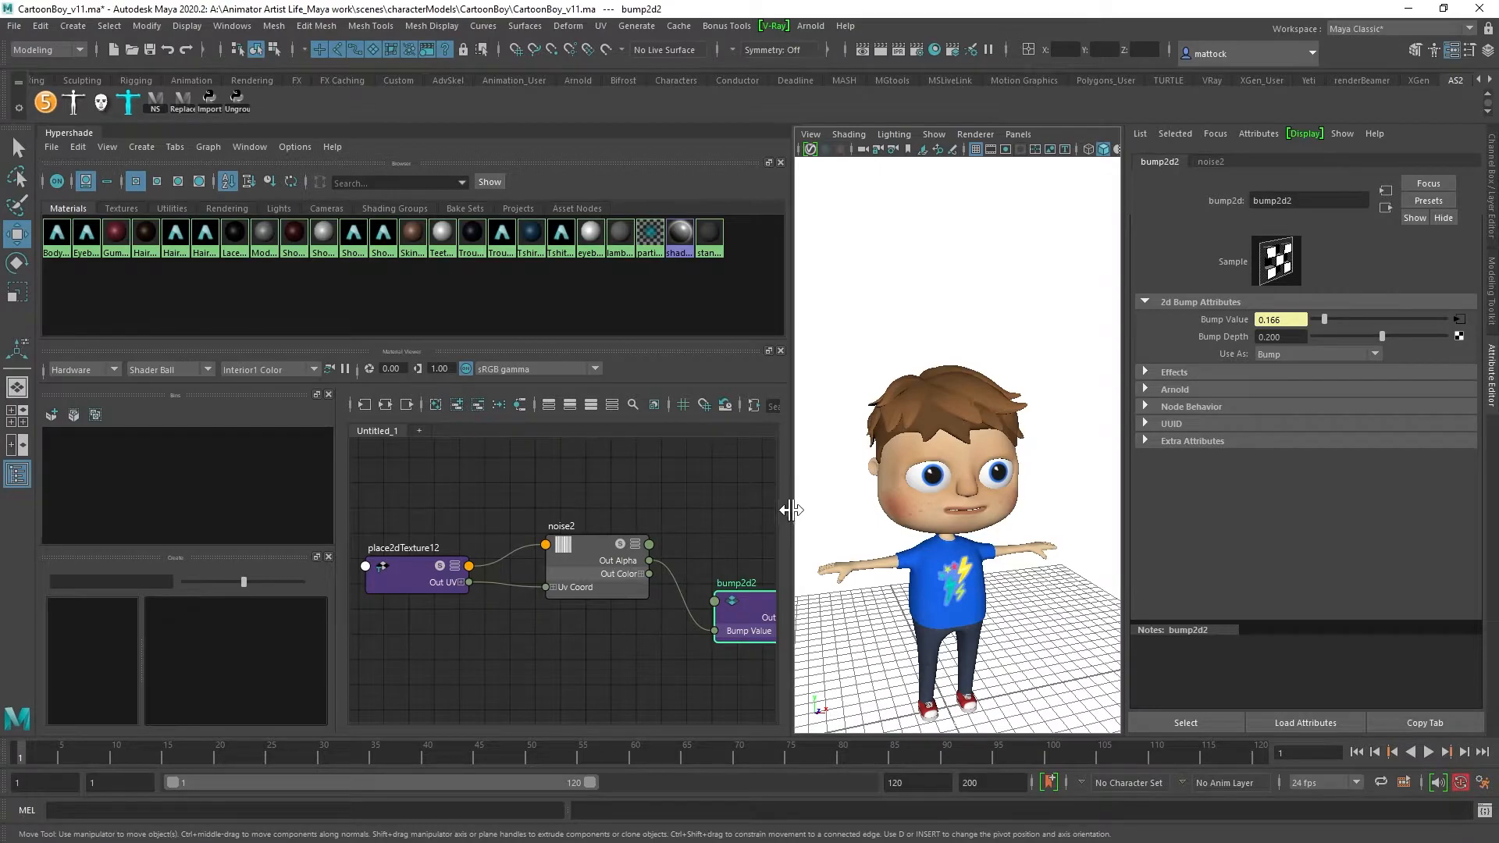
Step: Widen the perspective viewport and frame the boy's head at a three-quarter angle
drag(792, 496, 441, 494)
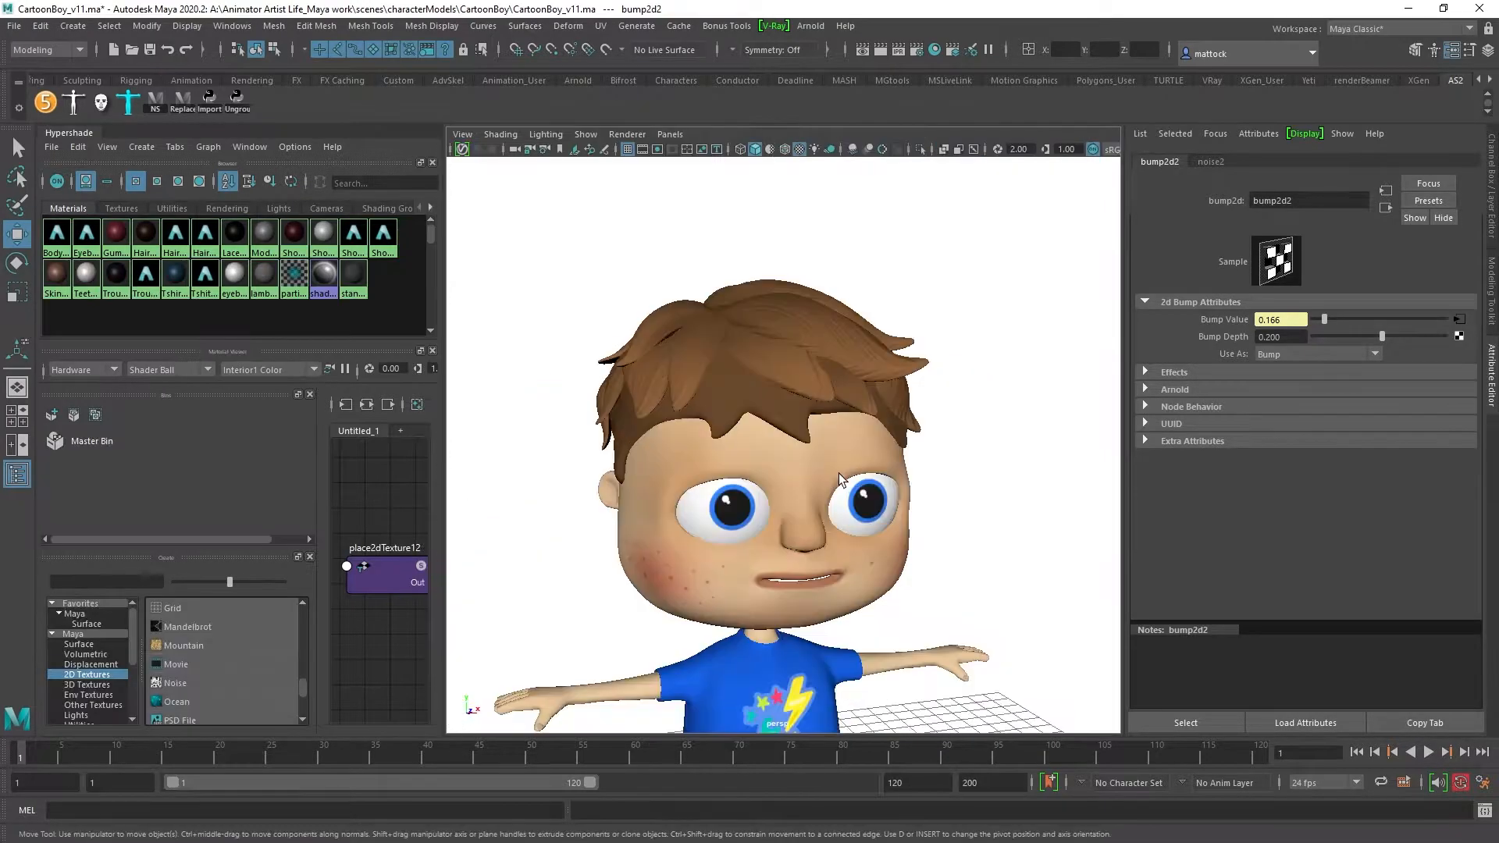
alt+drag(846, 491, 826, 494)
alt+right_drag(864, 458, 884, 393)
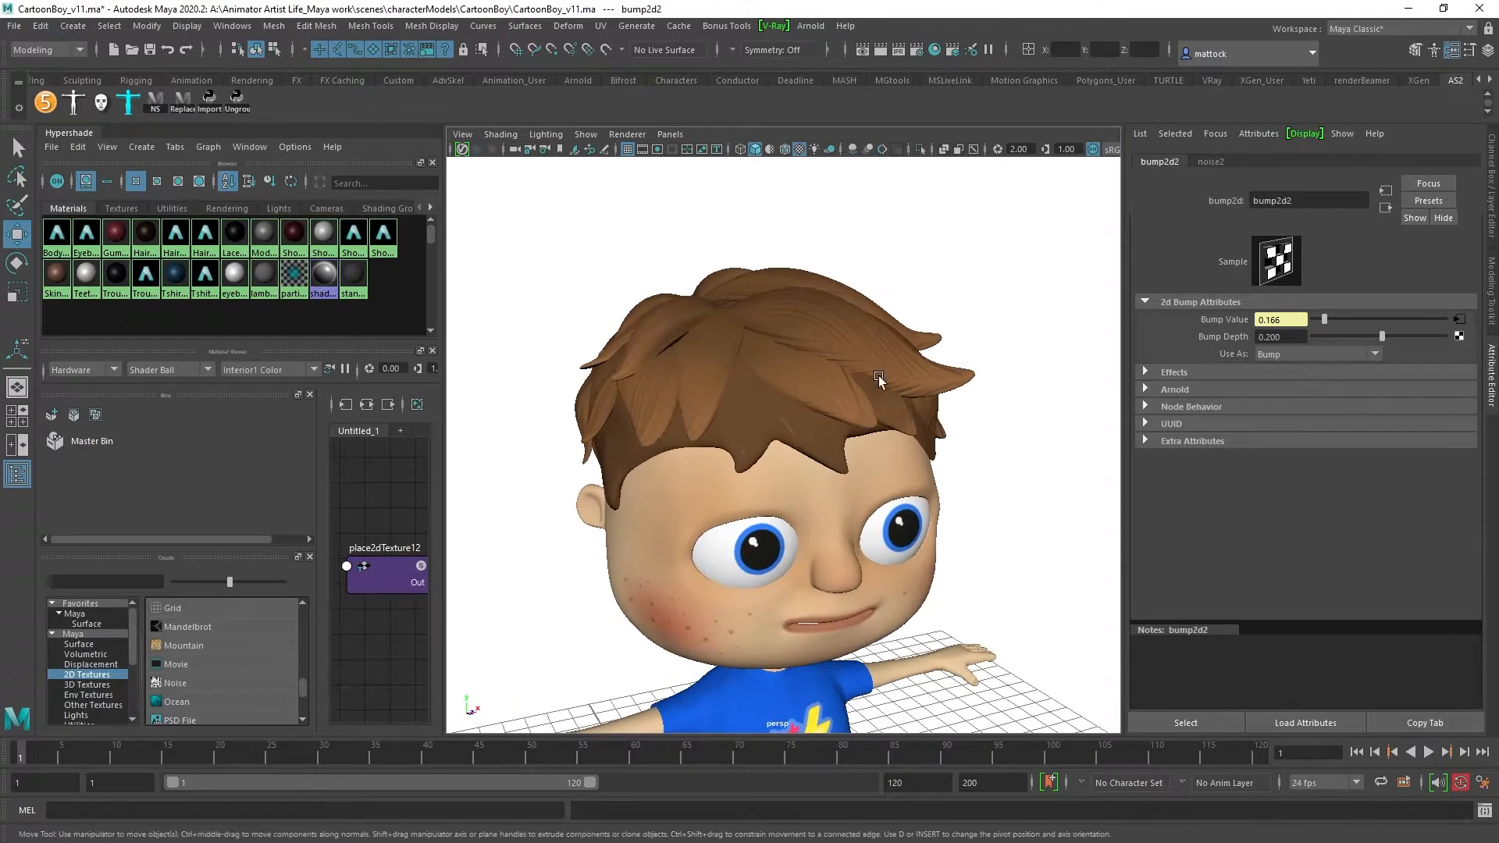
Step: Set the perspective viewport's exposure to 0
click(617, 134)
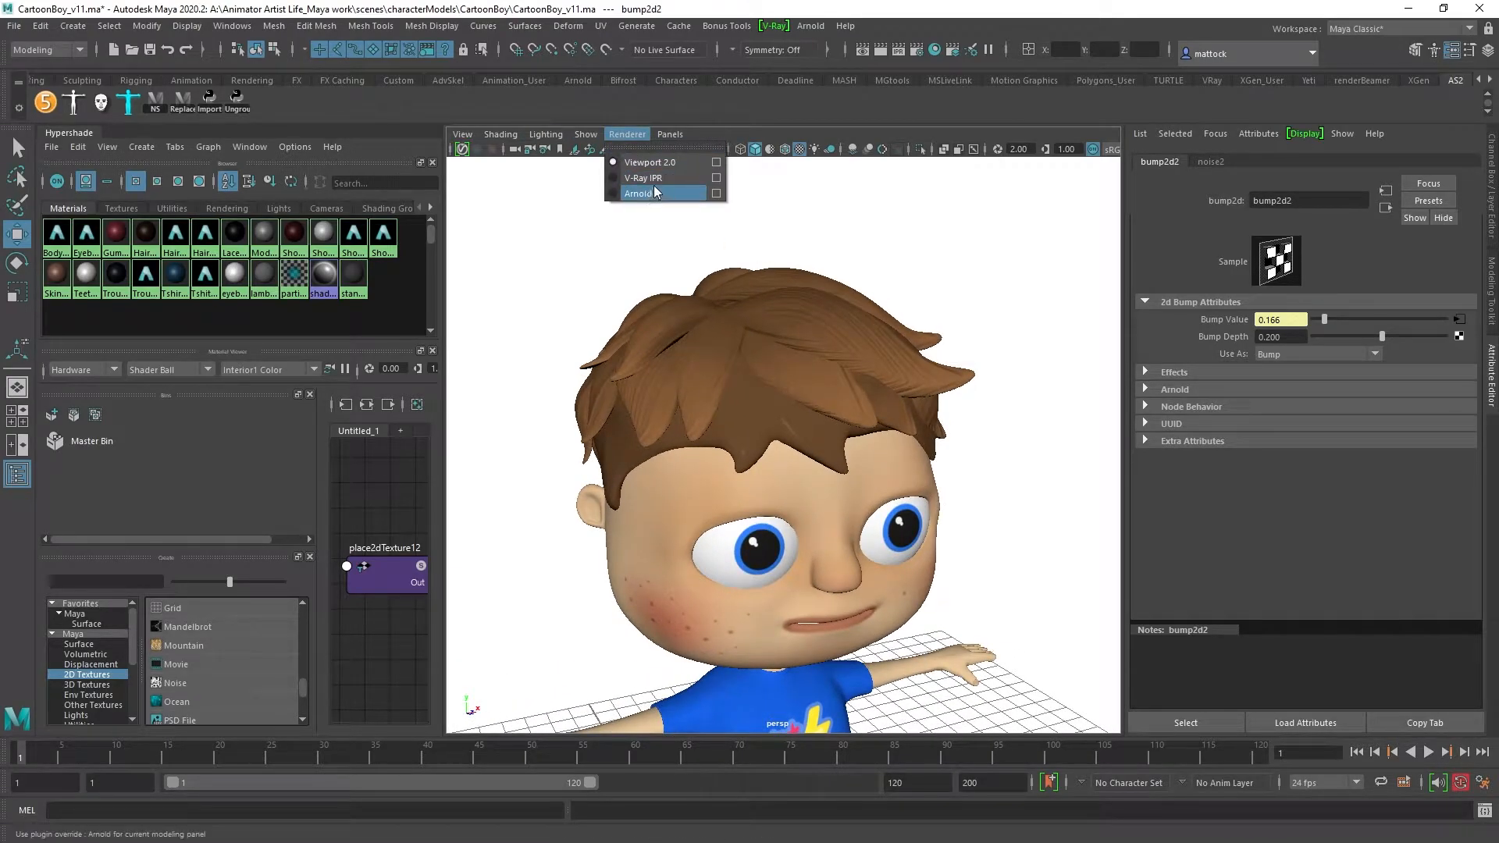
click(1032, 153)
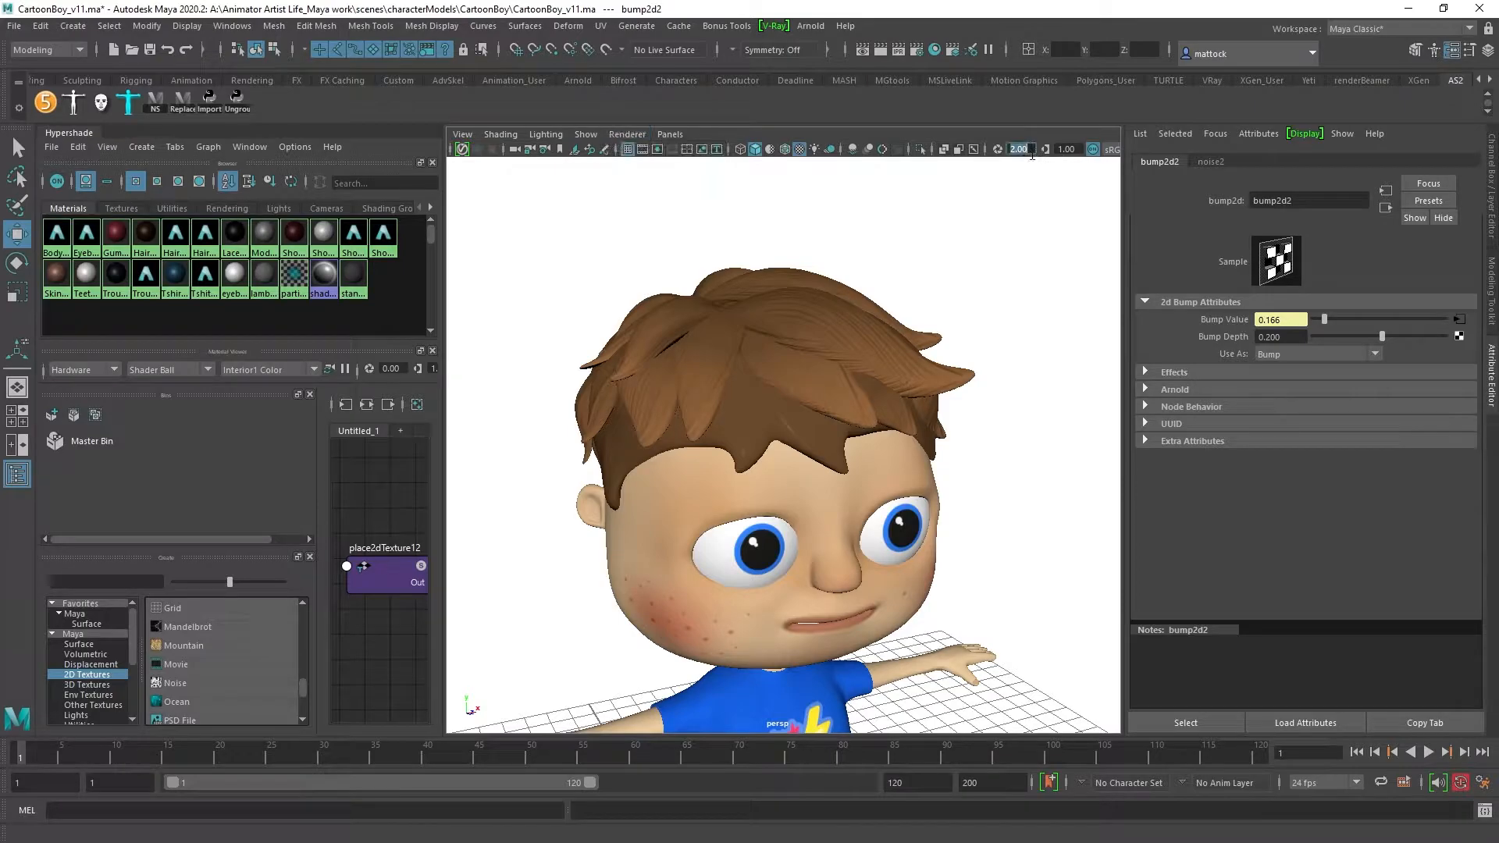
text(0)
key(Return)
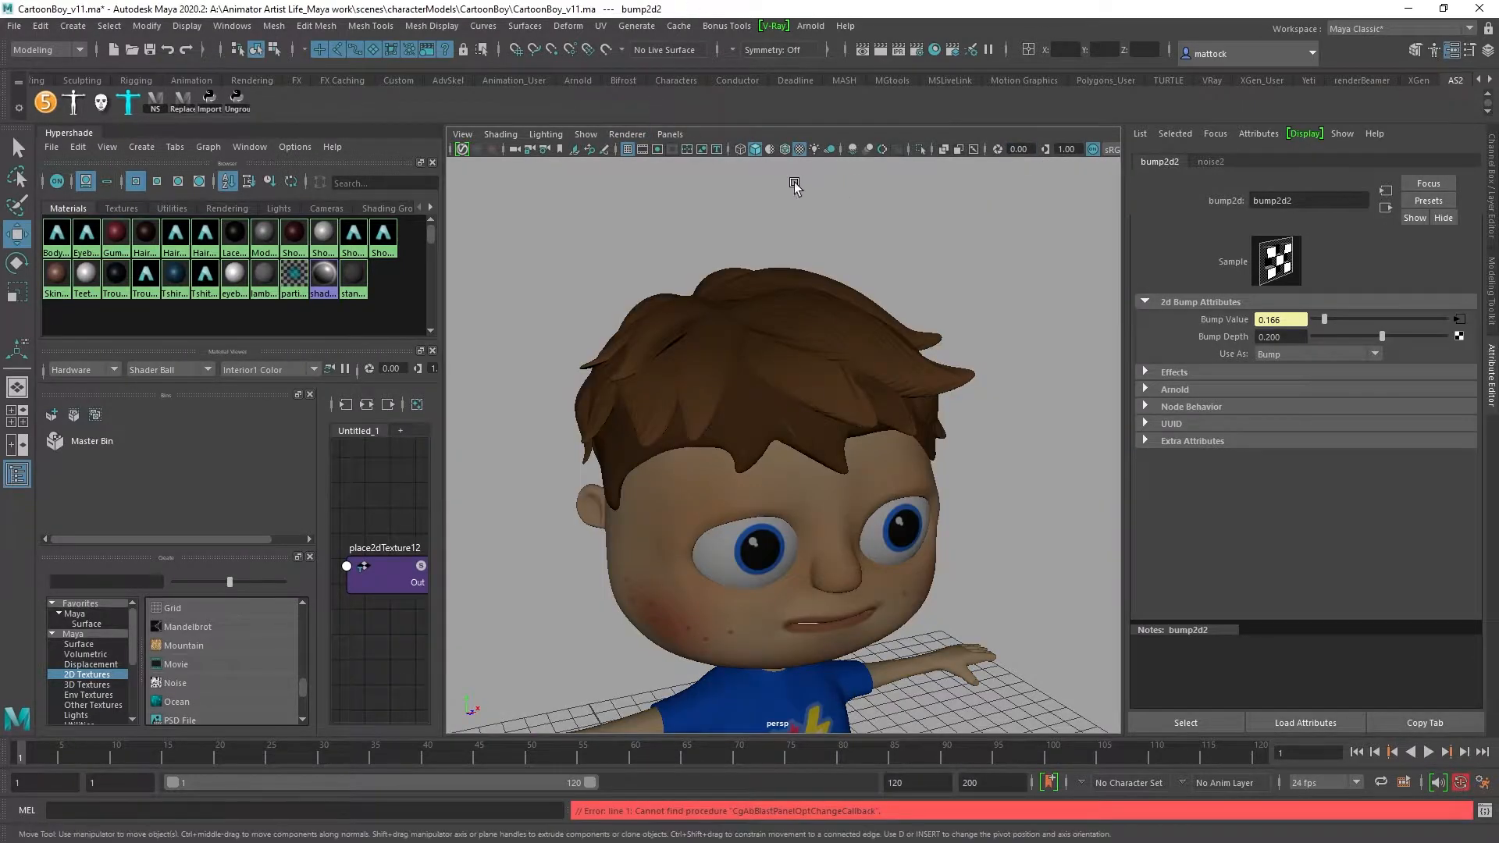
Step: Switch the perspective viewport to the Arnold renderer and start the live render with its options window moved clear of the head
click(627, 135)
click(635, 166)
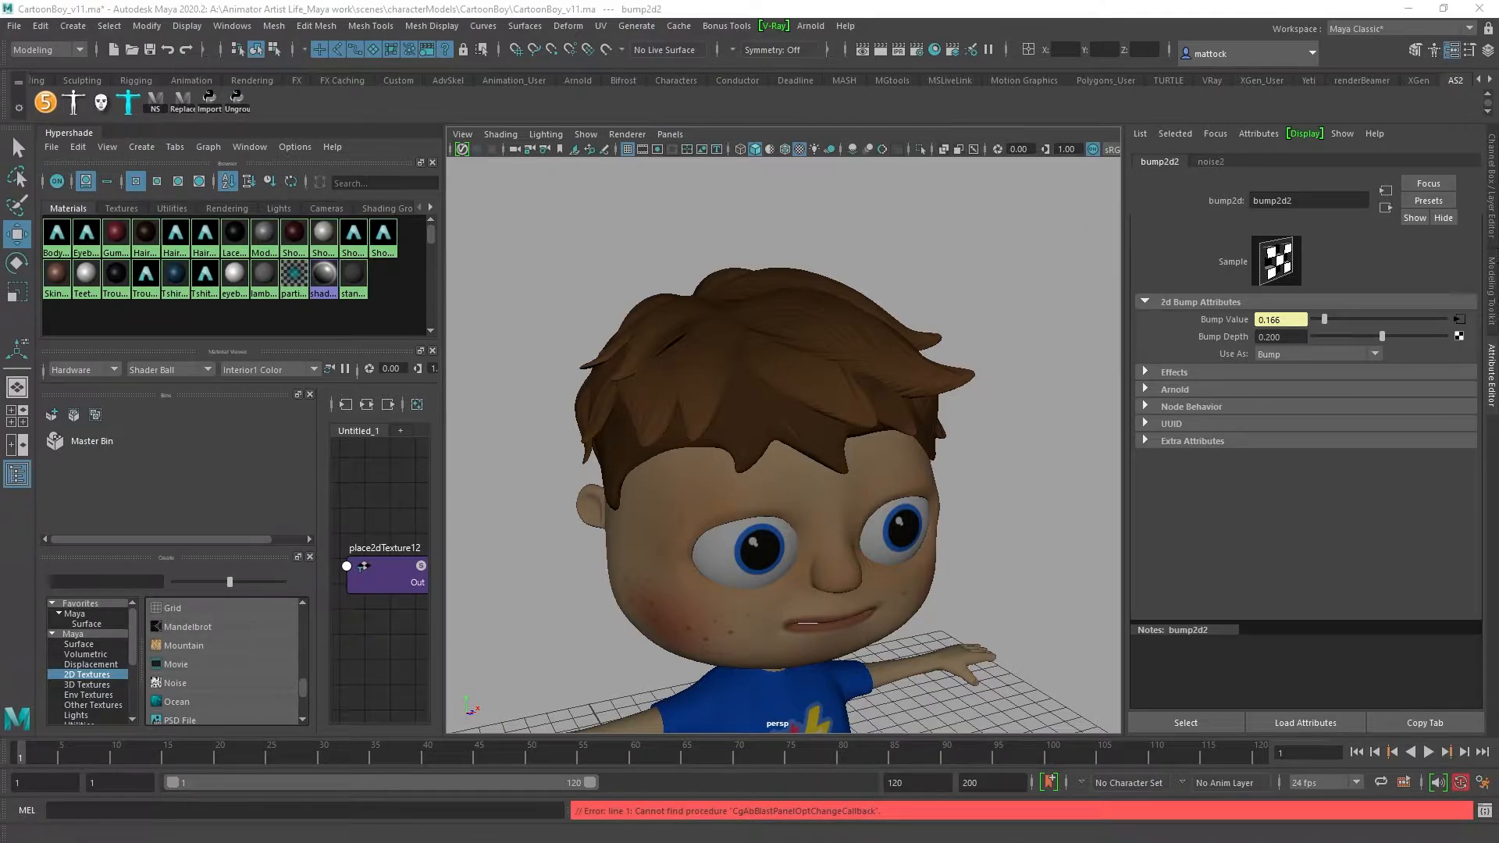
drag(1046, 416, 1071, 191)
click(1160, 232)
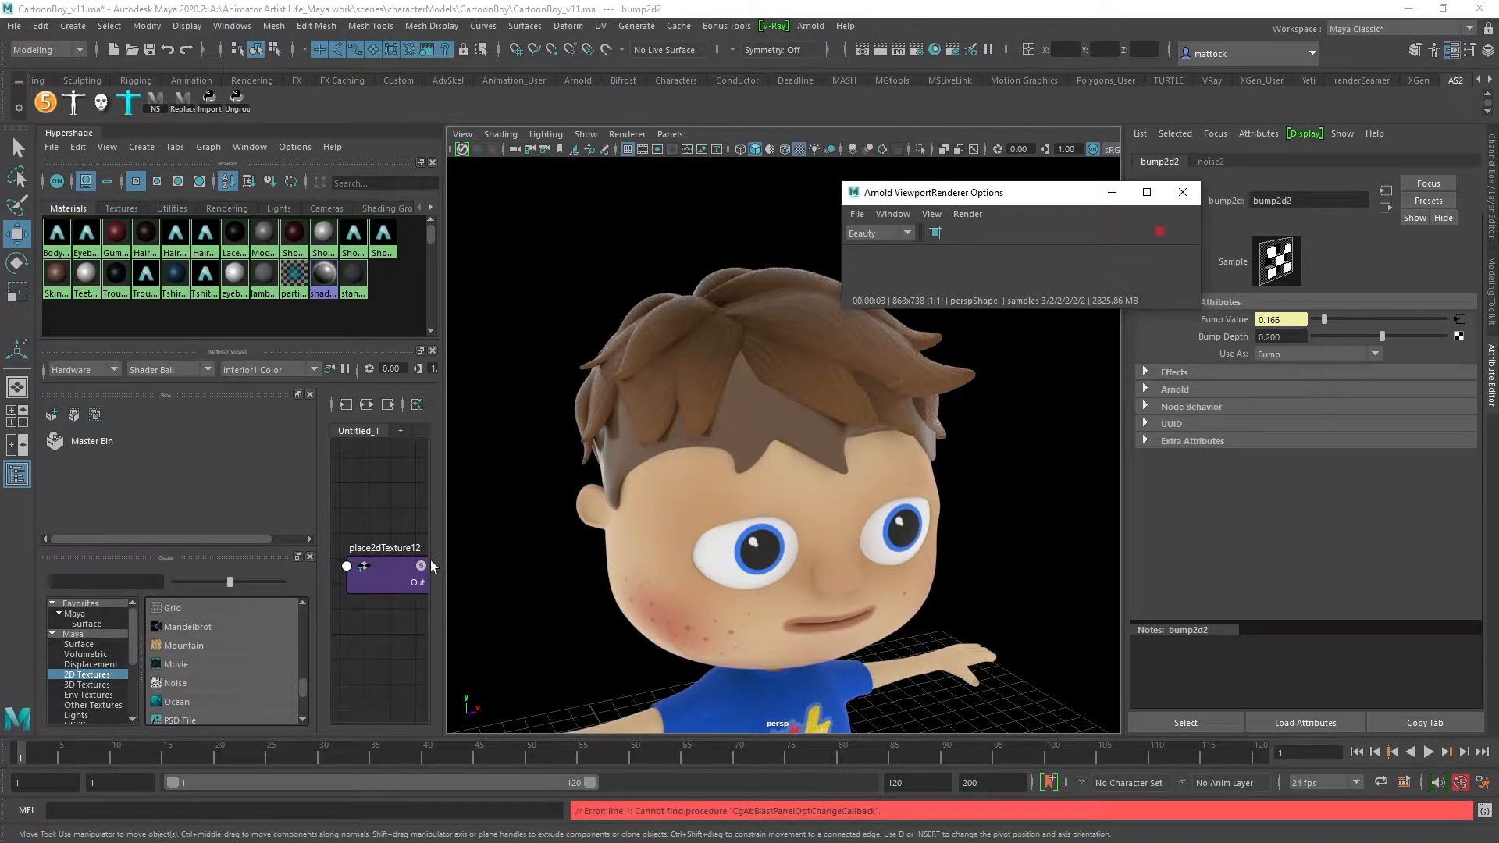
Step: Enlarge the Hypershade, display the scalp hair mesh's shading network and open the Hair_scalp material's attributes
drag(442, 584, 579, 583)
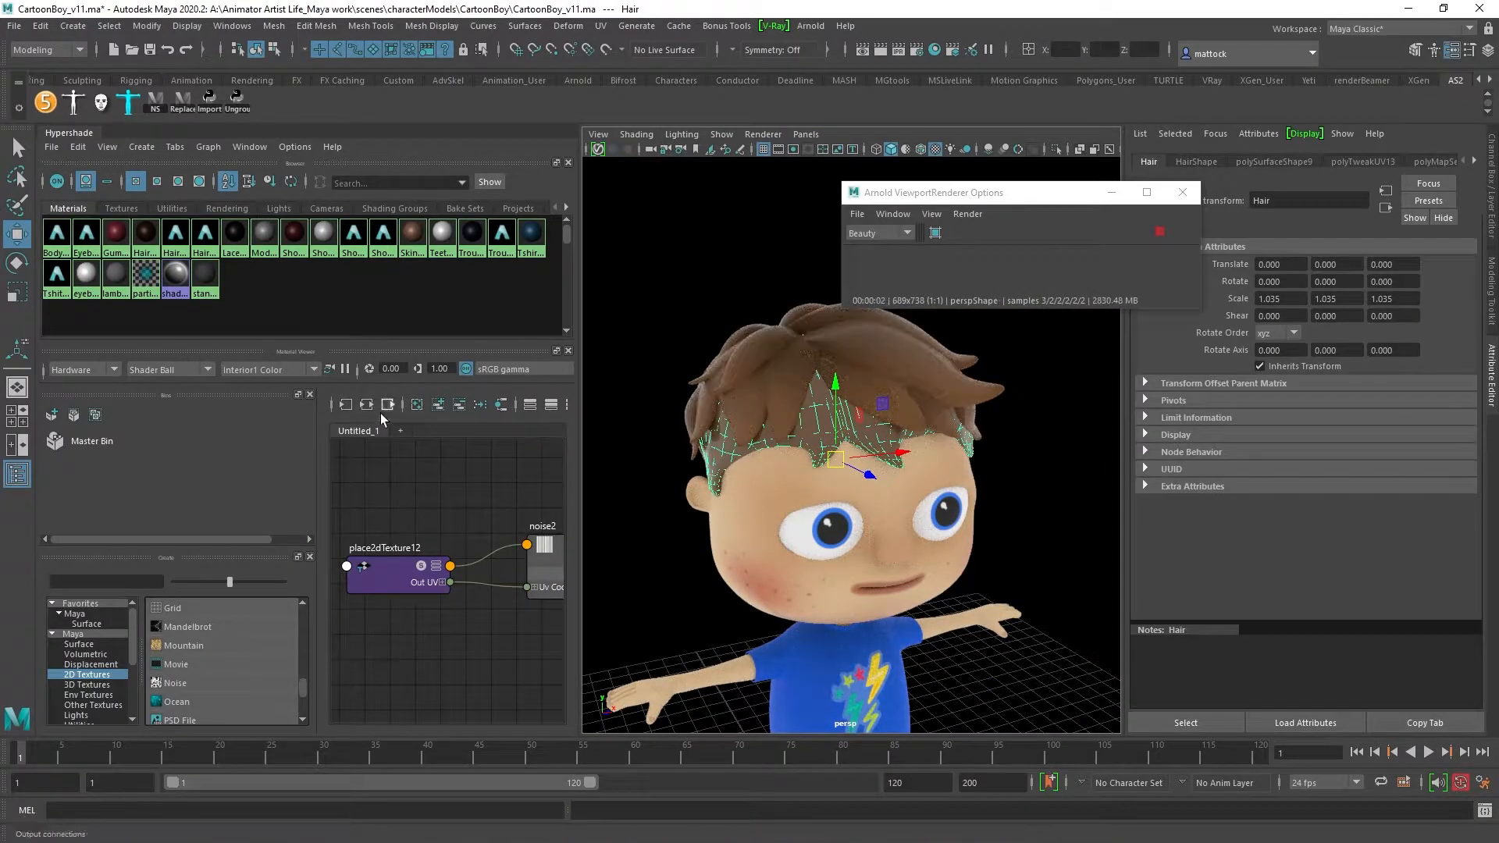
alt+middle_drag(477, 715, 438, 506)
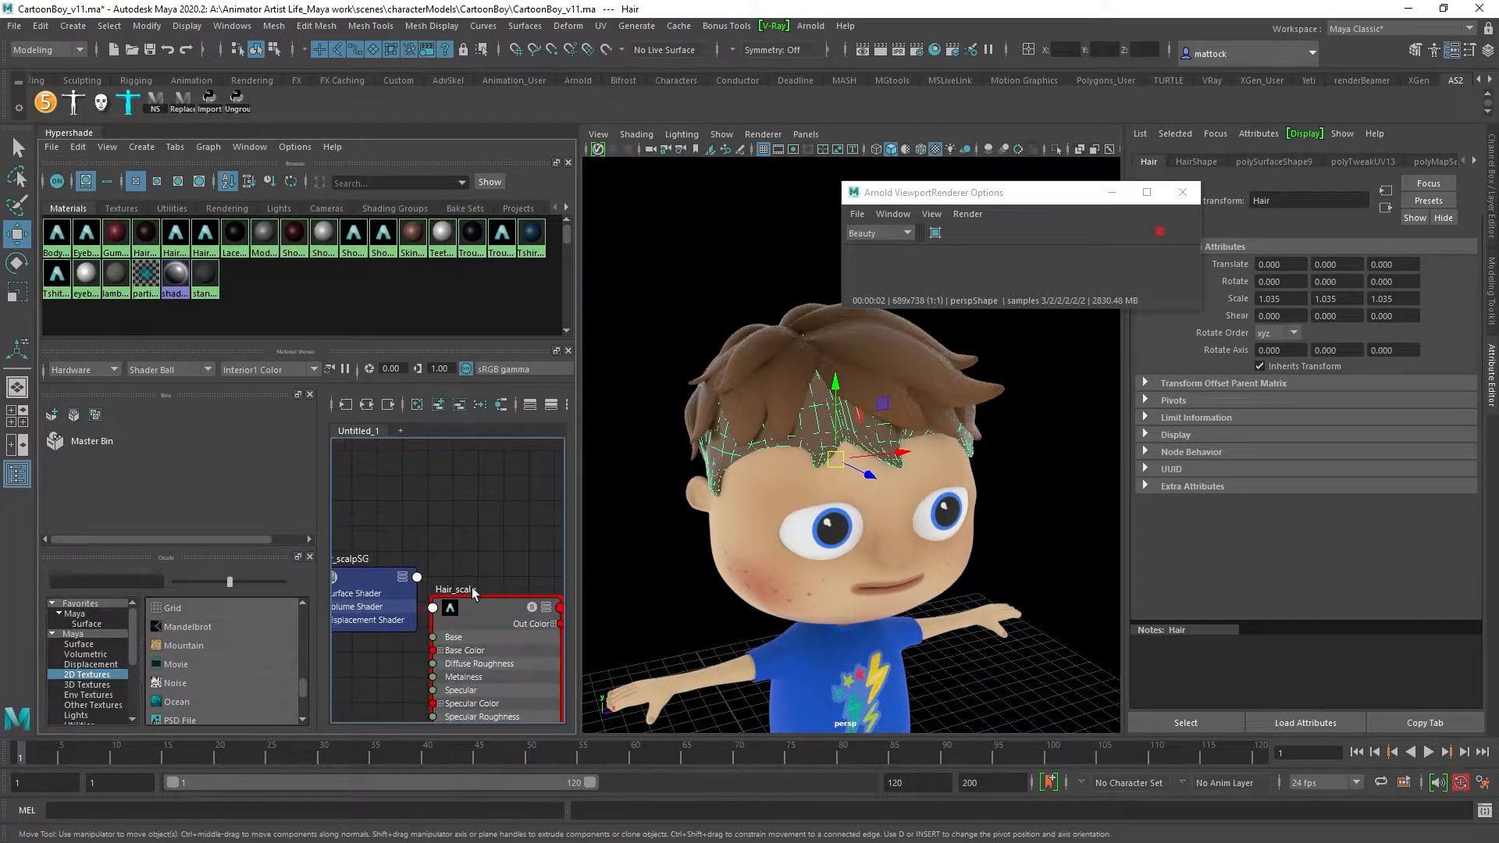
alt+middle_drag(476, 594, 438, 595)
click(433, 613)
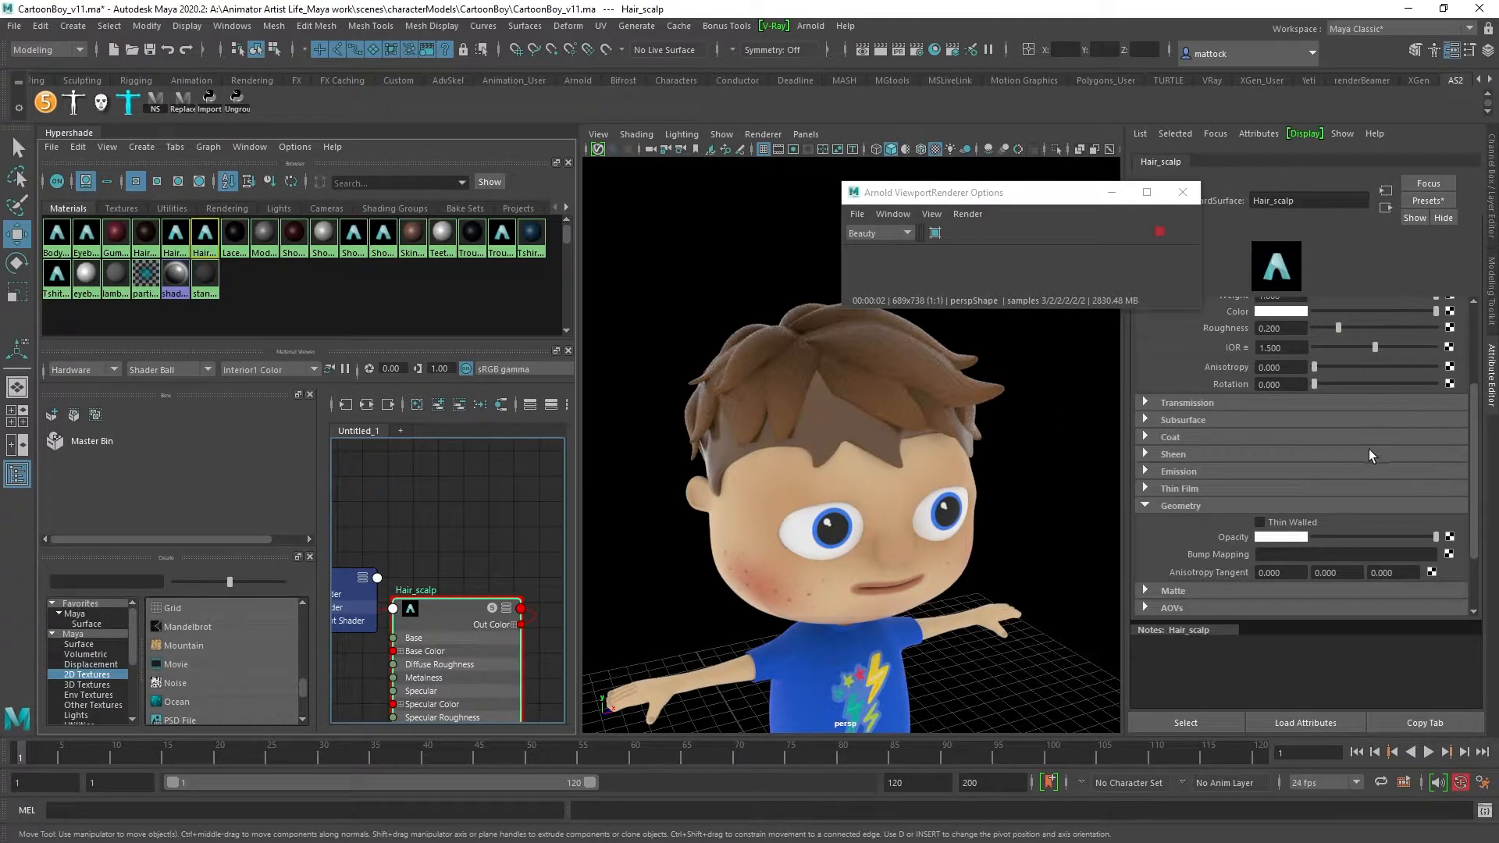
Step: Set the Hair_scalp material's specular roughness to 0.390 and its specular weight to 0.240
drag(1475, 414, 1478, 353)
drag(1348, 440, 1363, 439)
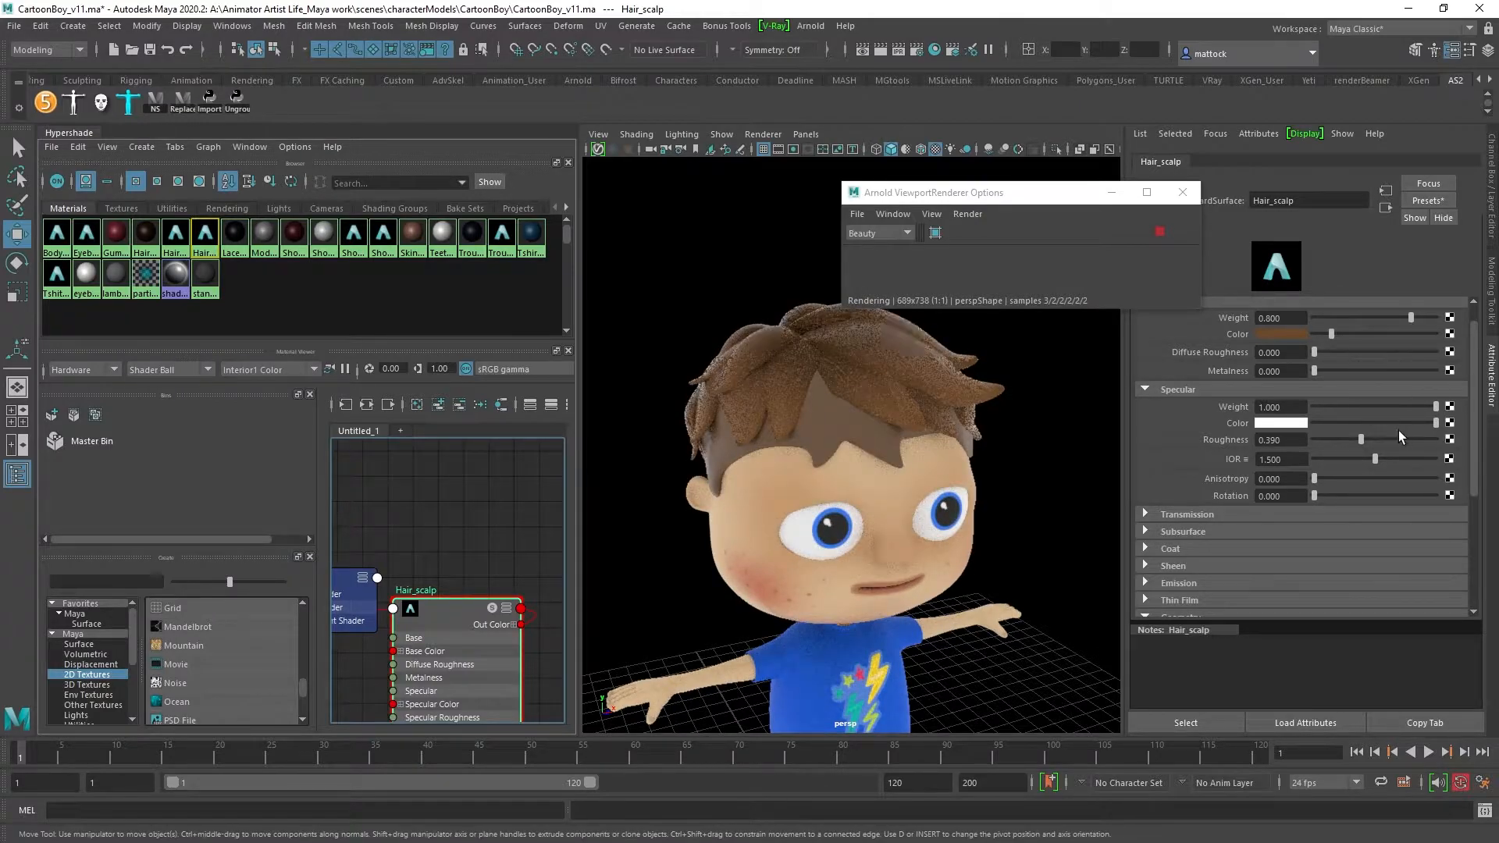
drag(1435, 406, 1337, 414)
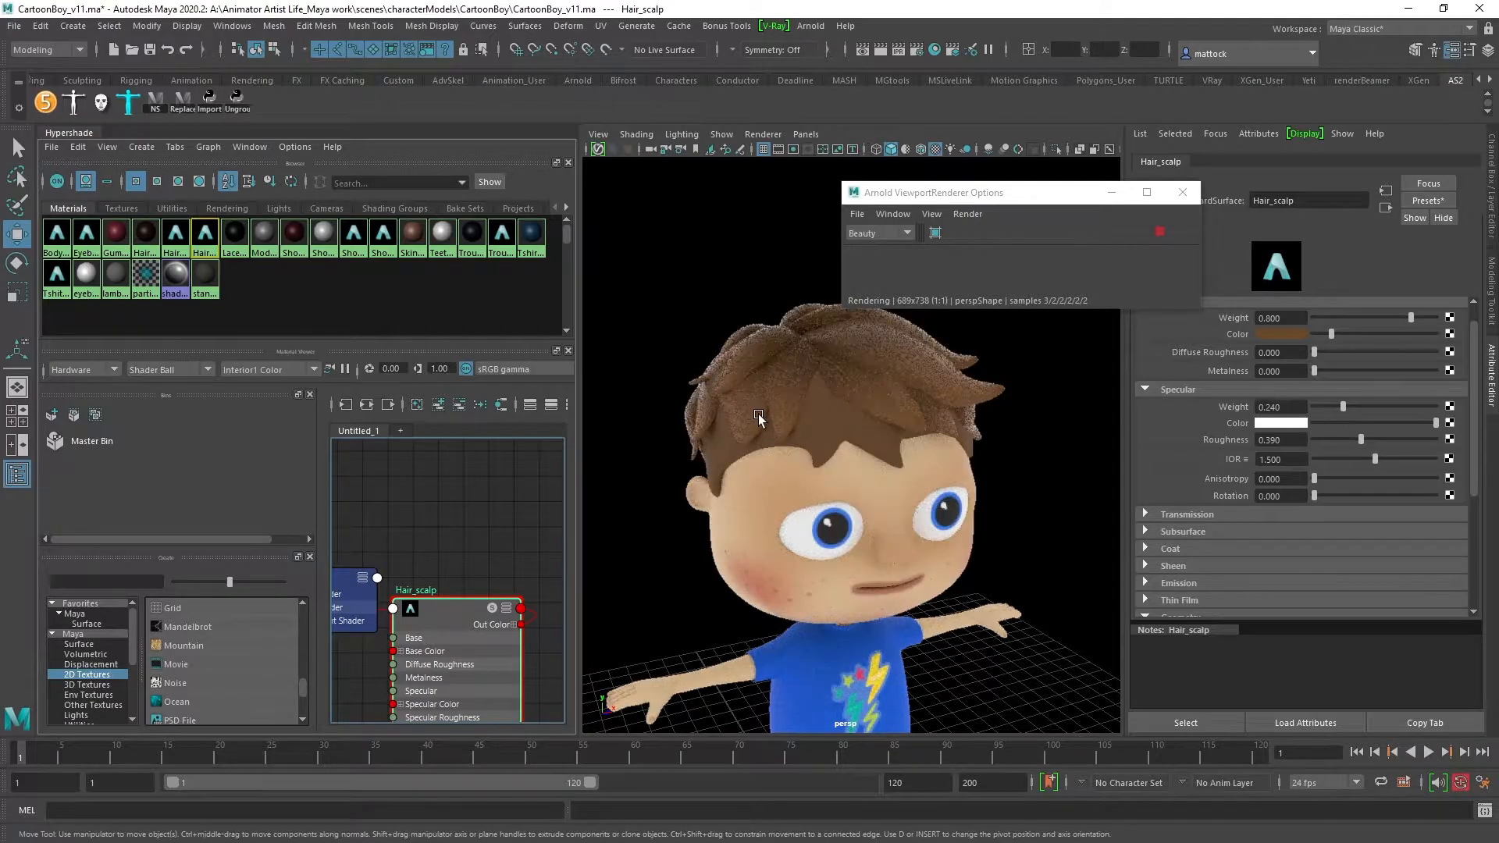
Step: Select the Hair_mat1 material in the node graph and set its specular weight to 0.266
alt+middle_drag(446, 542, 422, 584)
alt+right_drag(503, 554, 433, 547)
alt+middle_drag(434, 553, 362, 592)
alt+middle_drag(517, 553, 433, 602)
alt+middle_drag(451, 543, 451, 709)
click(474, 491)
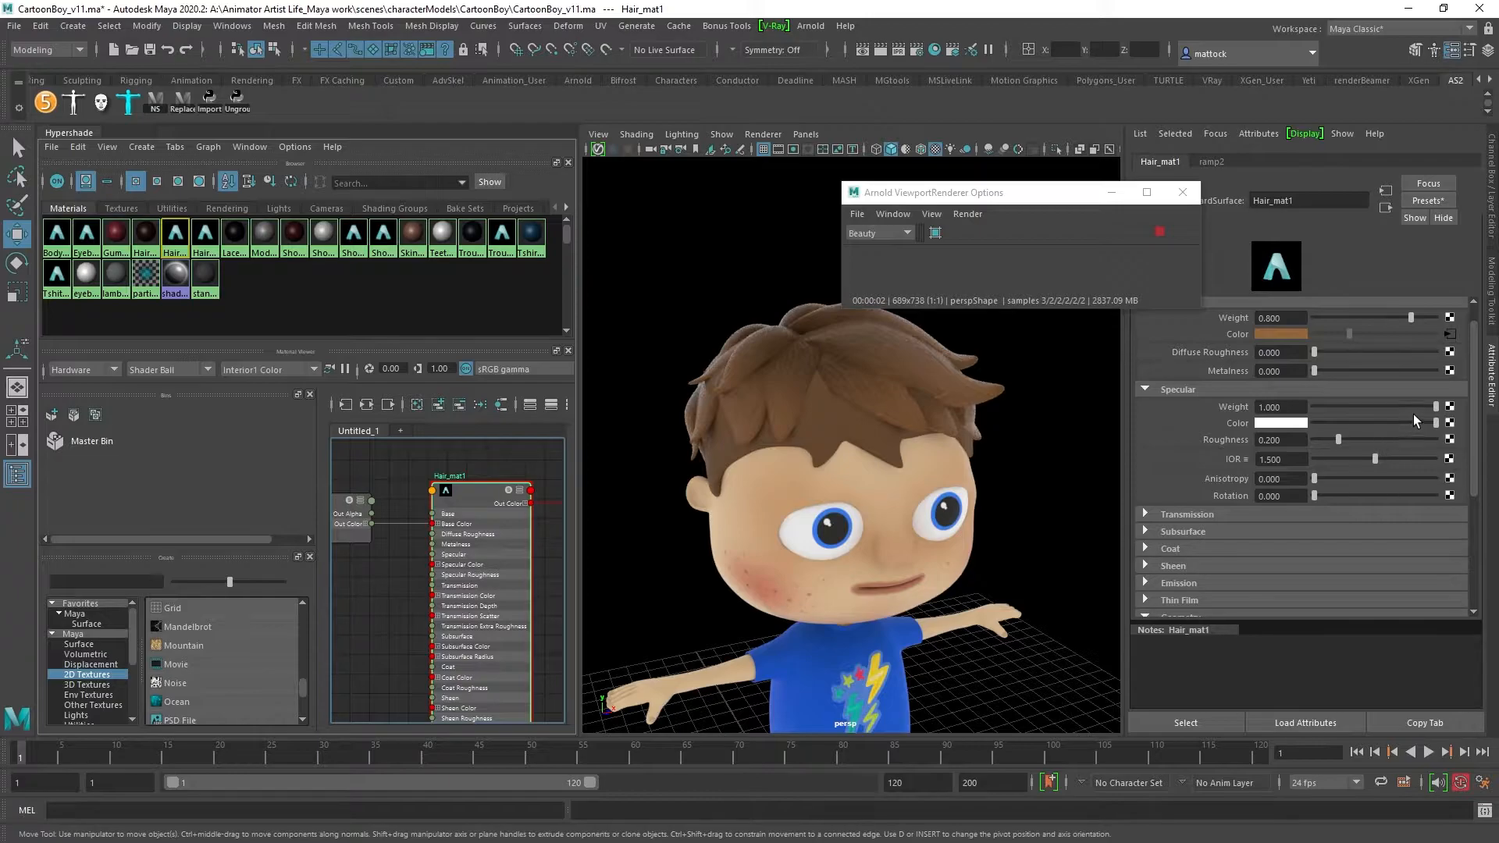
drag(1417, 406, 1348, 409)
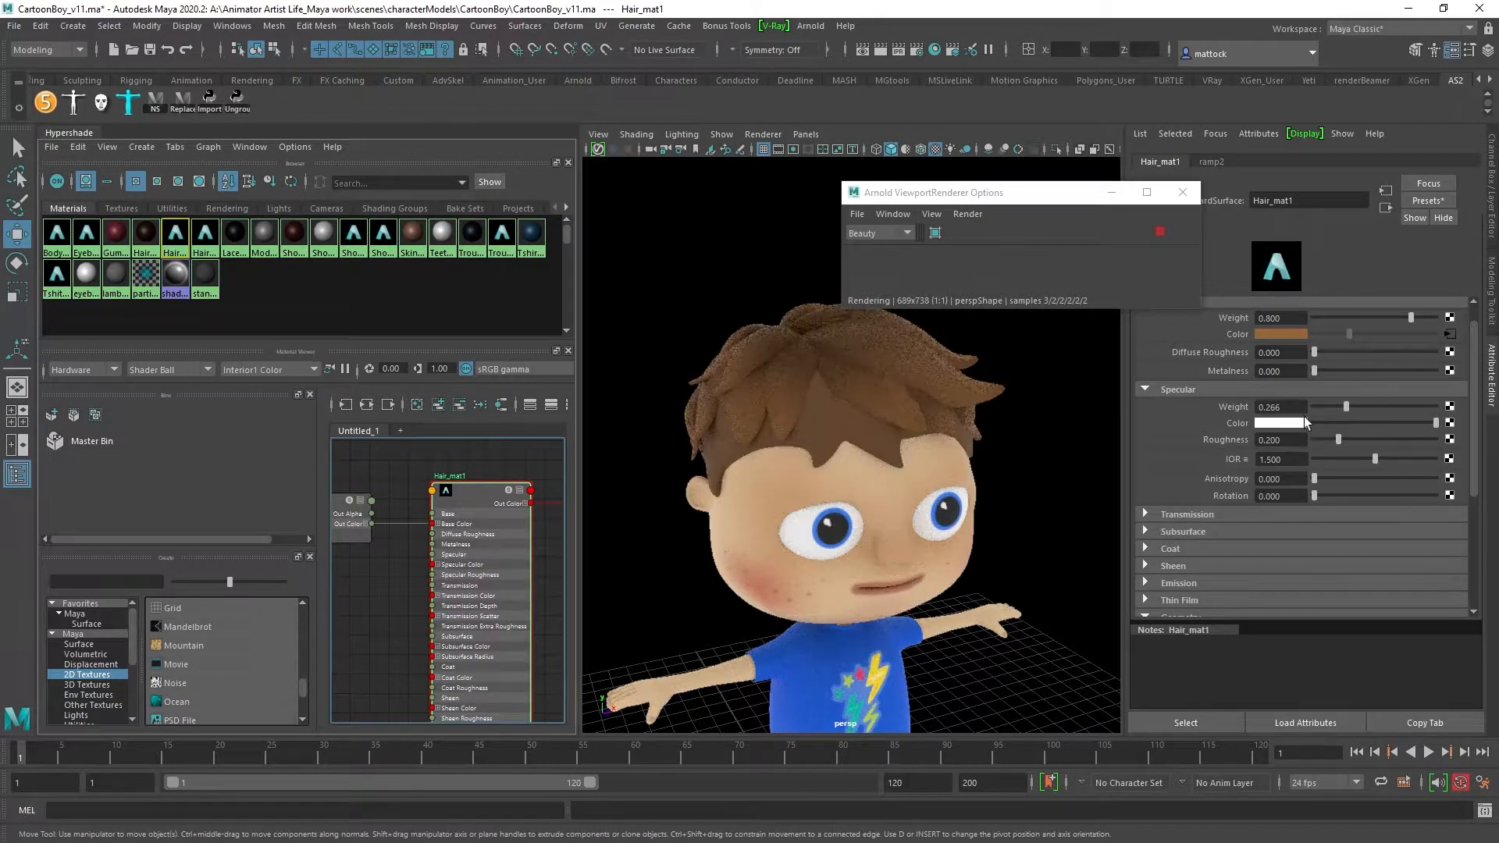
alt+right_drag(851, 406, 855, 472)
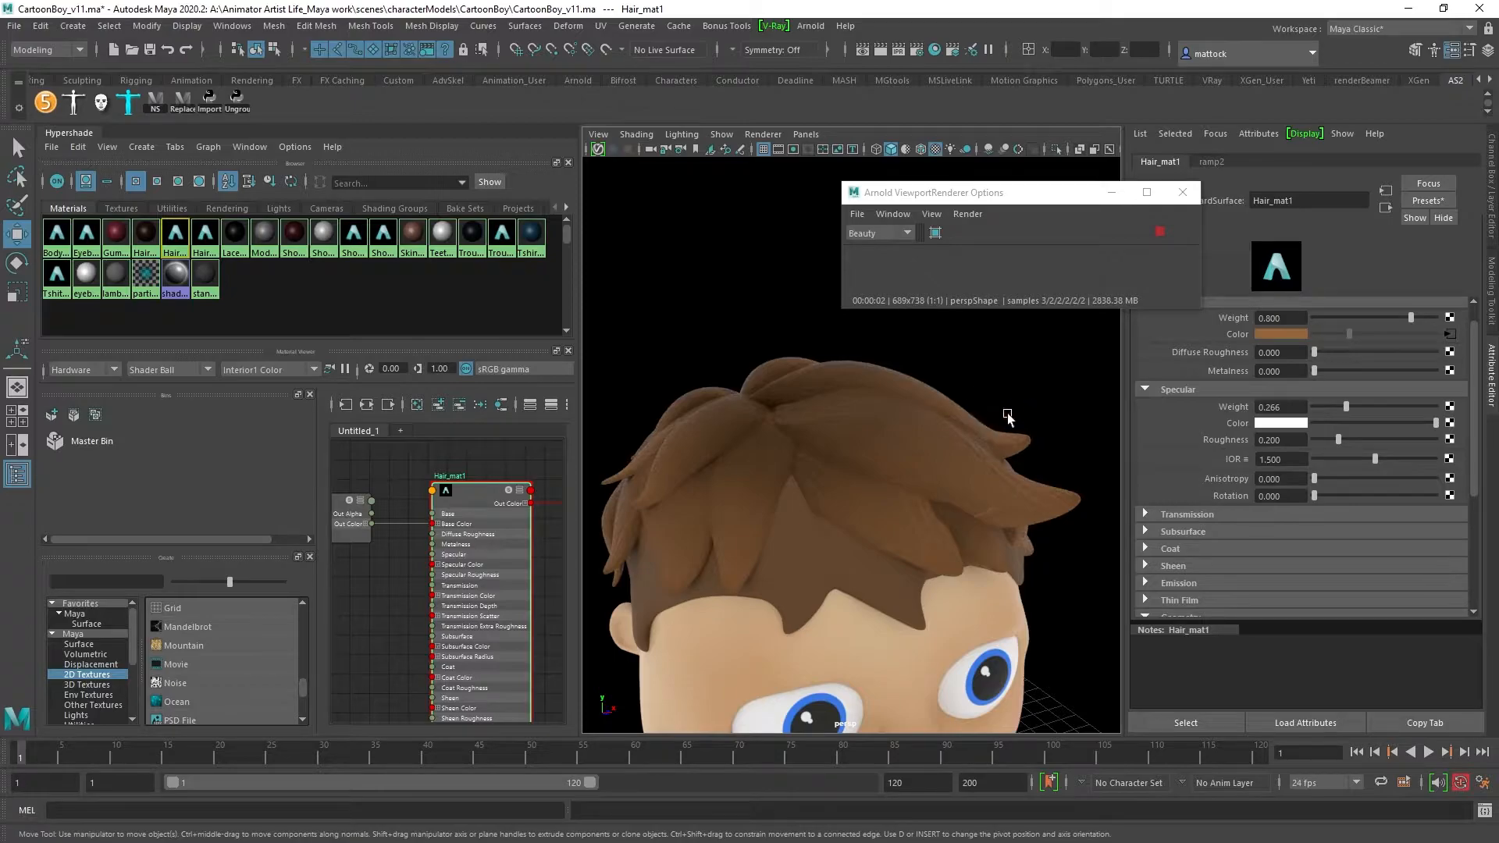
Step: Connect the noise2 texture to Hair_mat1's specular weight and check the rendered highlights on the hair strands
drag(580, 526, 643, 526)
scroll(543, 540, down, 2)
alt+middle_drag(439, 543, 549, 560)
alt+middle_drag(432, 581, 443, 545)
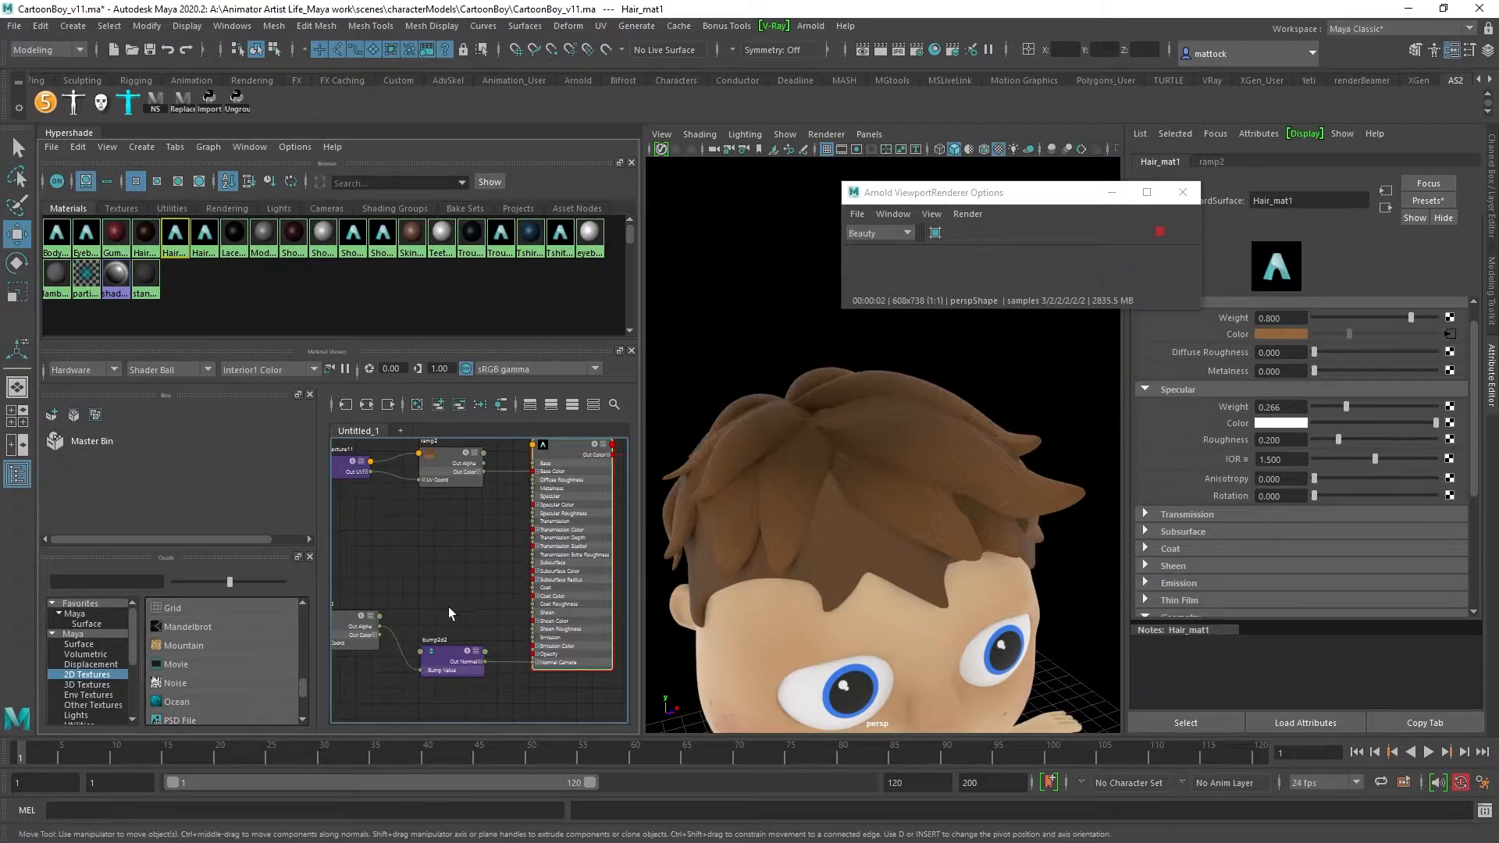
alt+middle_drag(424, 612, 460, 607)
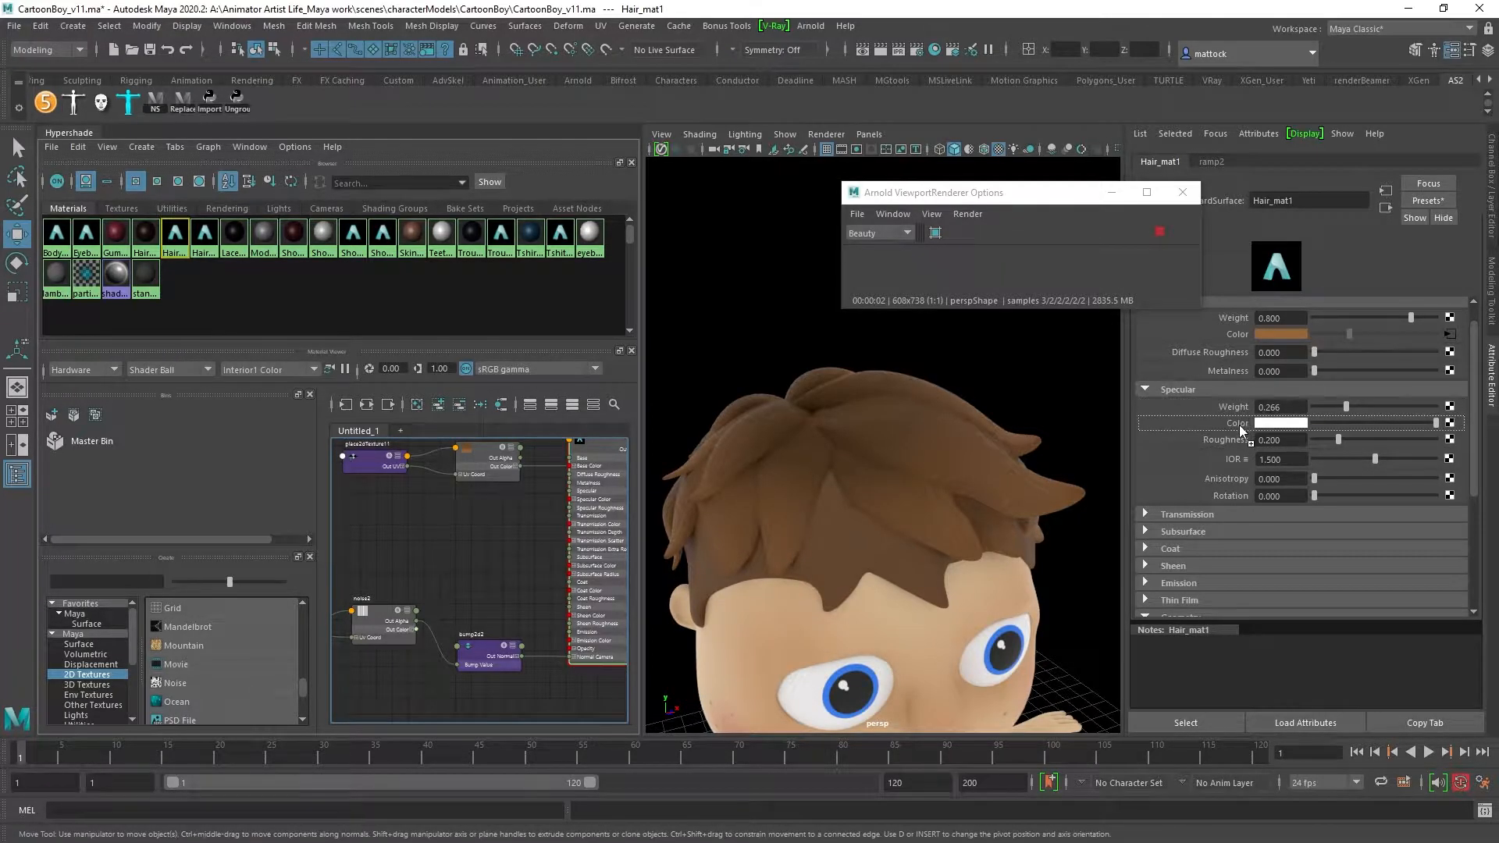
middle_drag(1239, 409, 1238, 410)
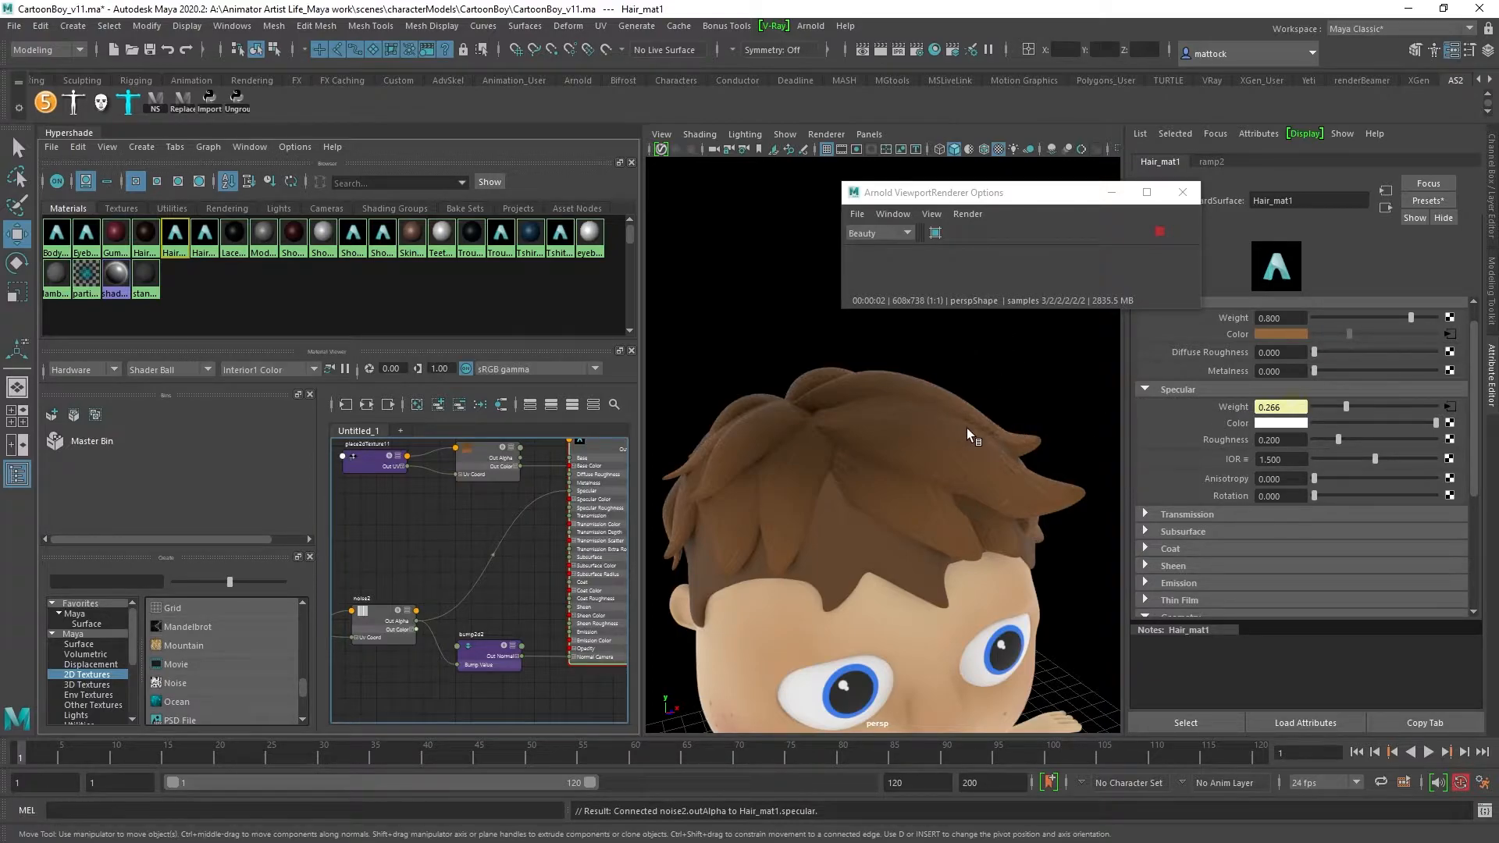
scroll(984, 424, up, 4)
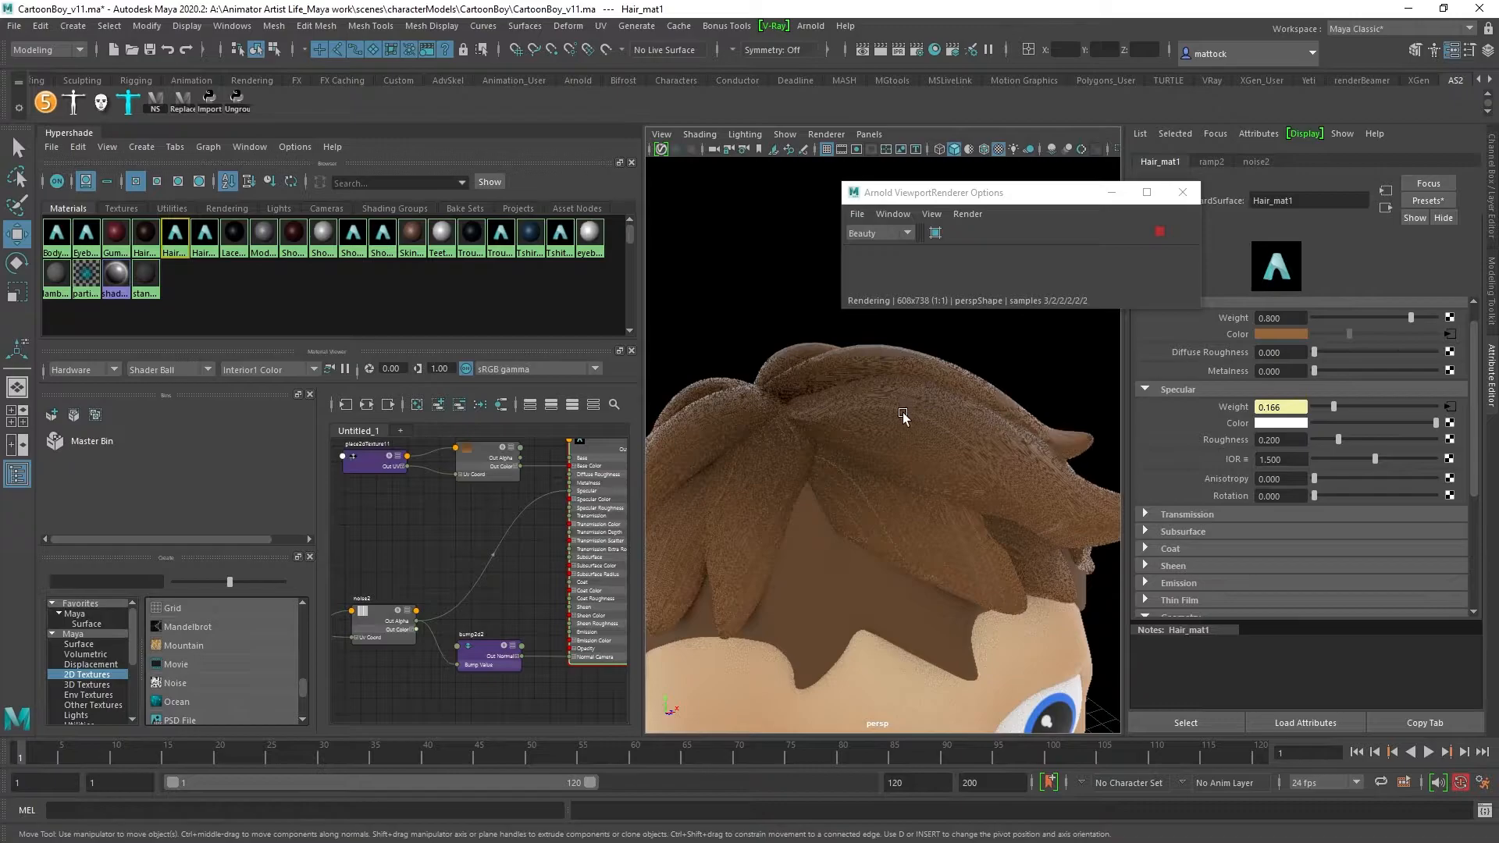
mouse_move(949, 429)
alt+mouse_down()
mouse_move(949, 442)
mouse_move(923, 434)
alt+mouse_up()
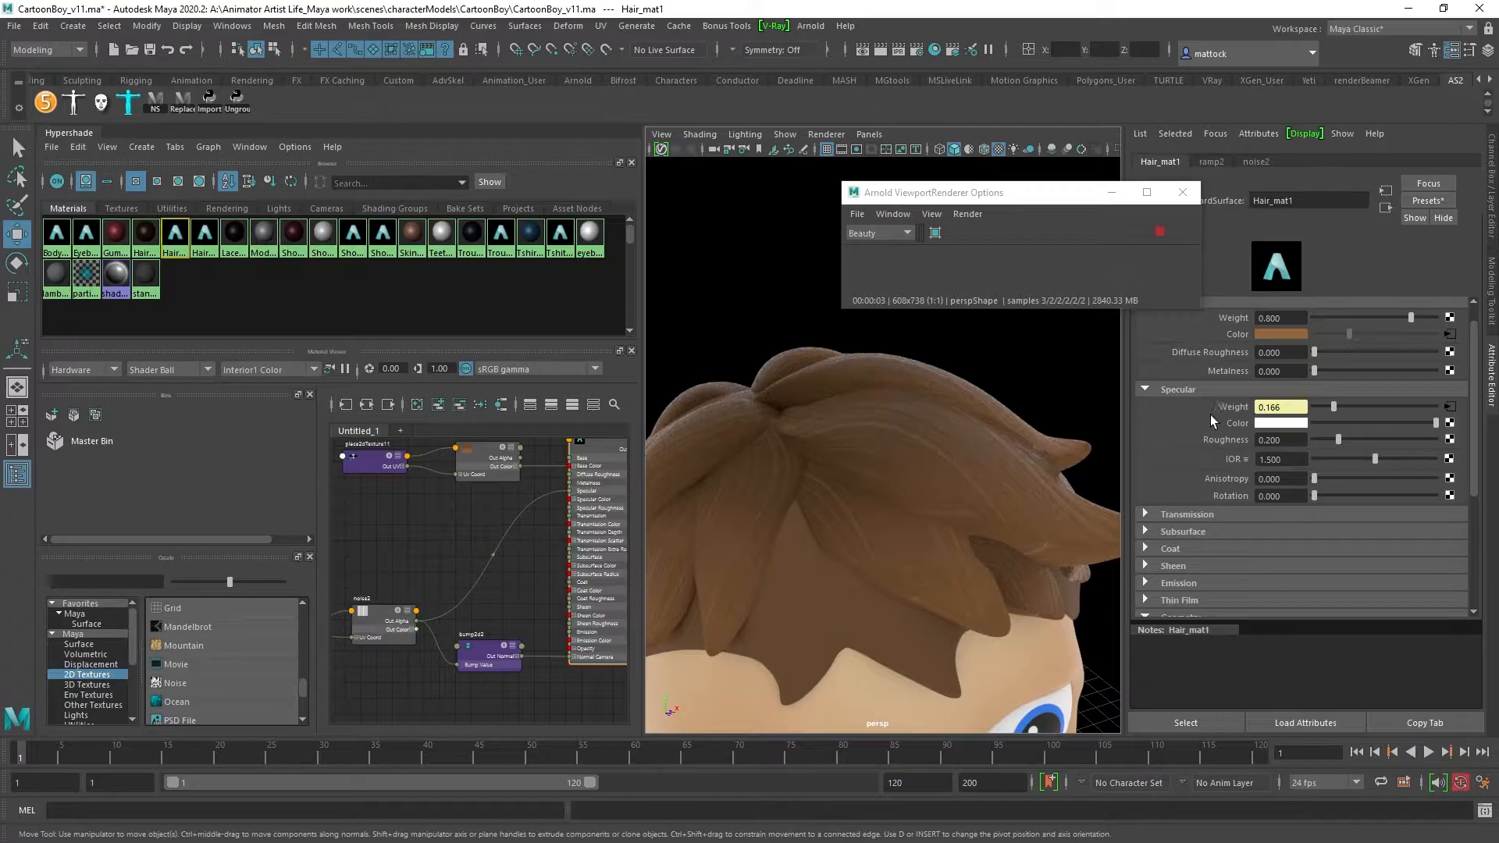
Step: Undo the noise2 connection to Hair_mat1's specular weight and reconnect it to compare the rendered hair highlights
key(ctrl+z)
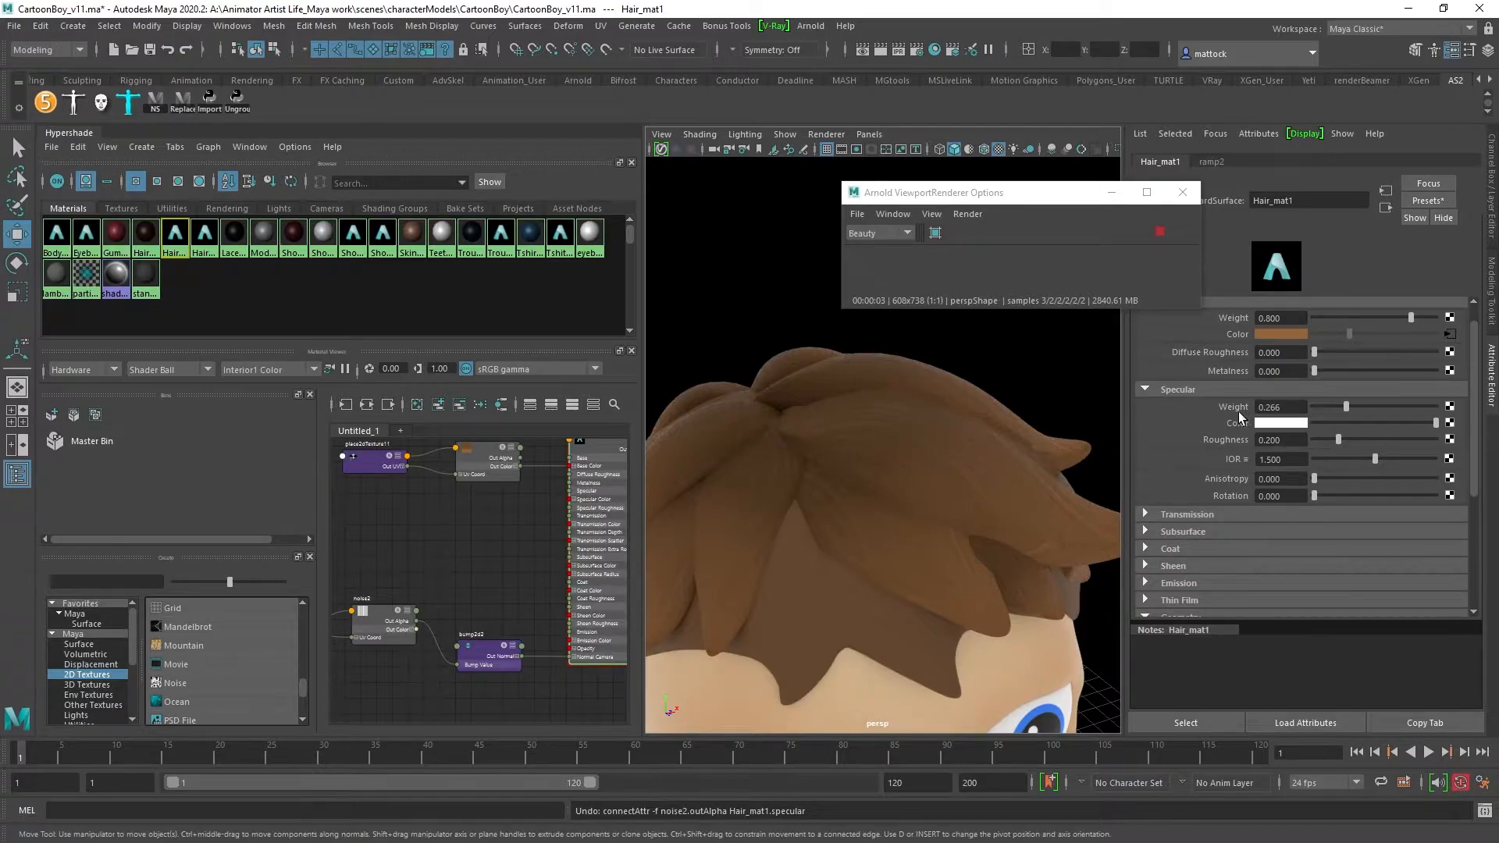
middle_drag(367, 626, 1233, 406)
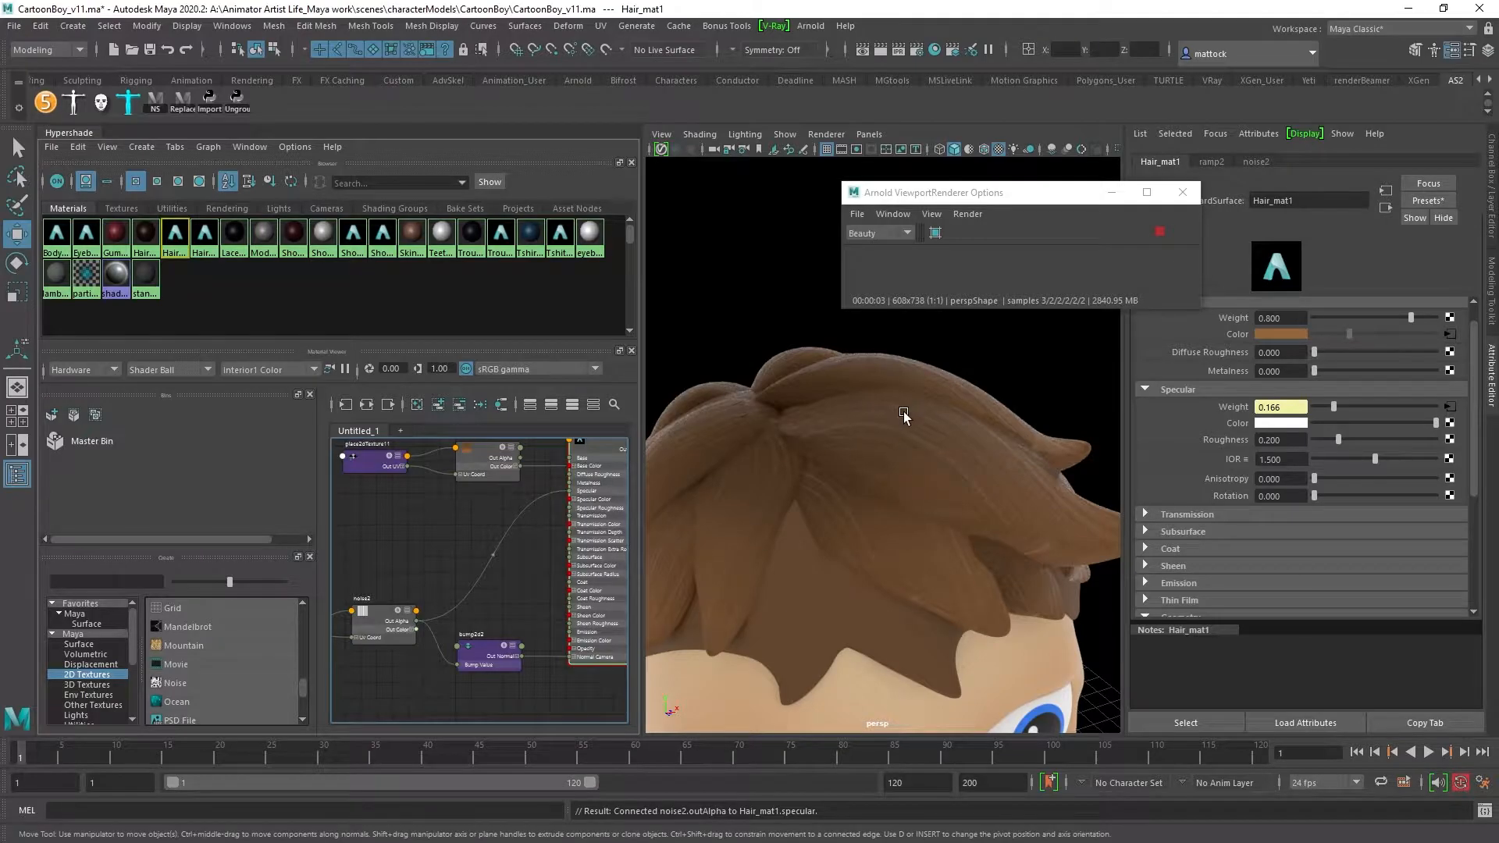
alt+right_drag(1023, 427, 956, 442)
alt+drag(956, 442, 840, 500)
alt+right_drag(840, 501, 878, 496)
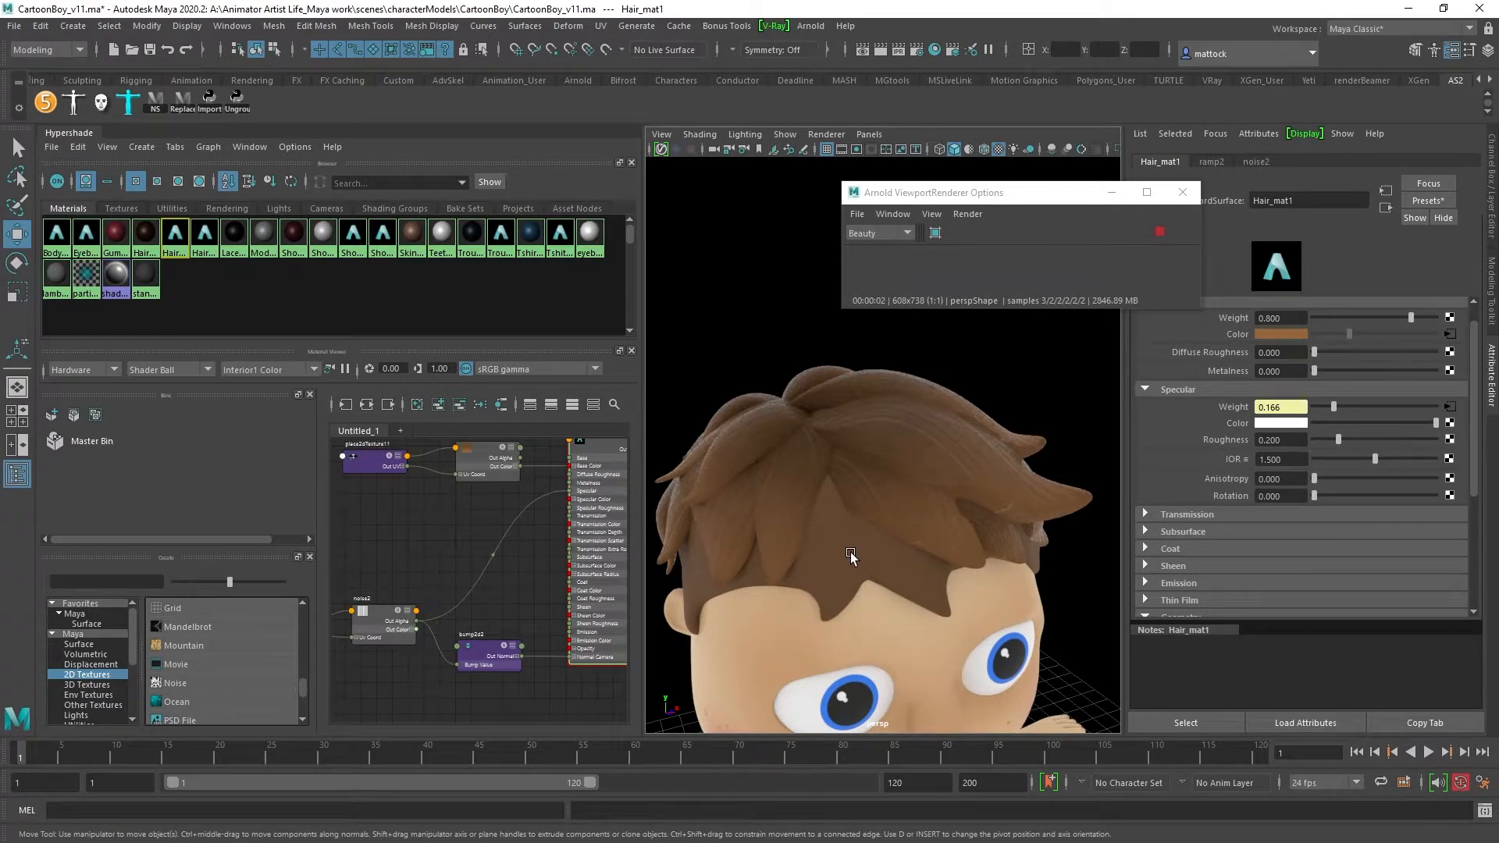
alt+right_drag(941, 406, 876, 426)
alt+middle_drag(866, 500, 869, 468)
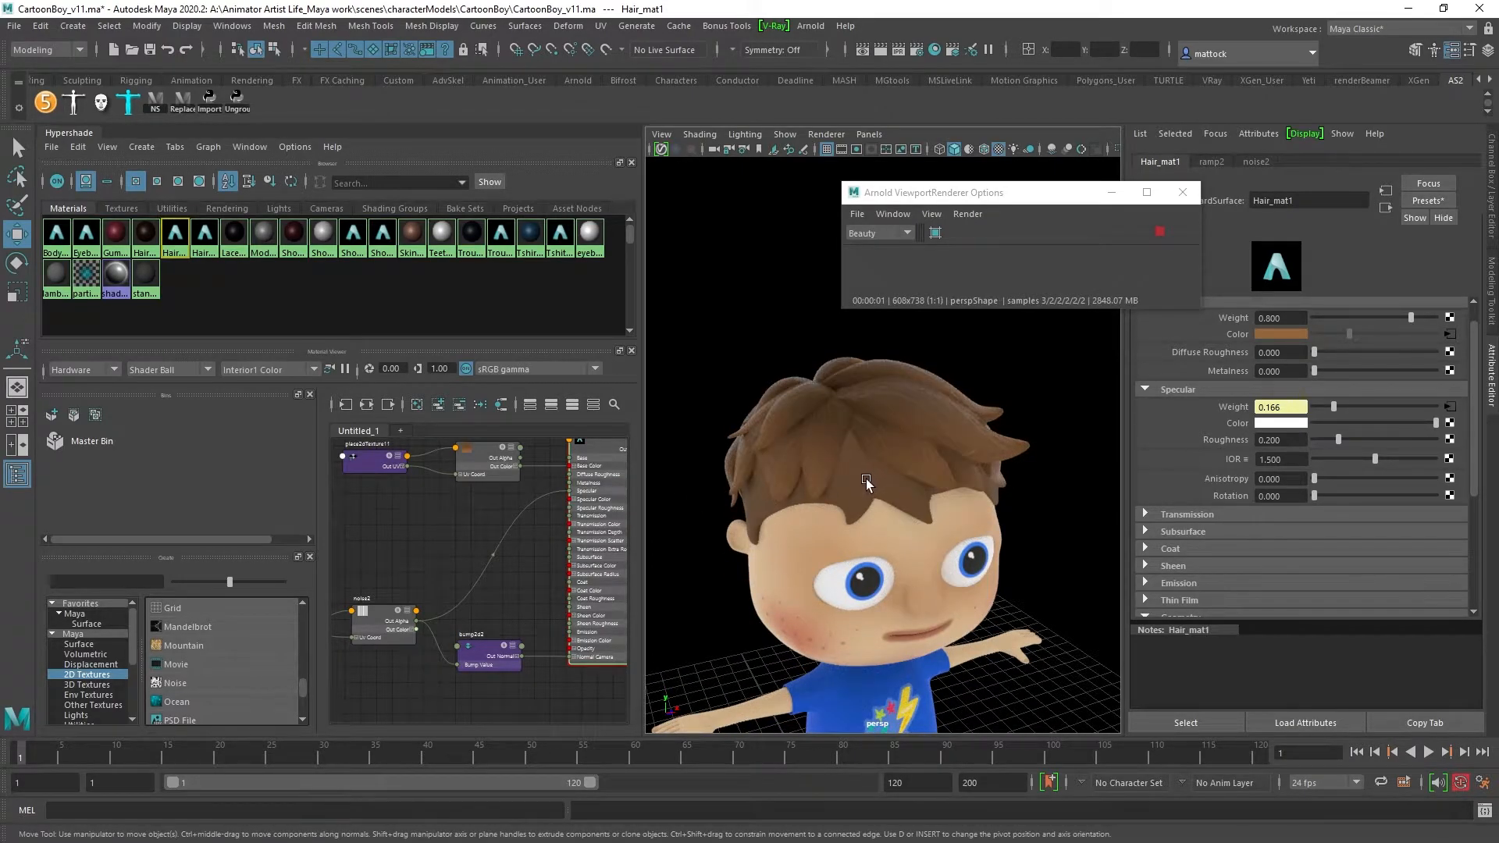
Step: Graph the scalp hair mesh's material and move the Hair_scalp node away from its shading group
click(868, 480)
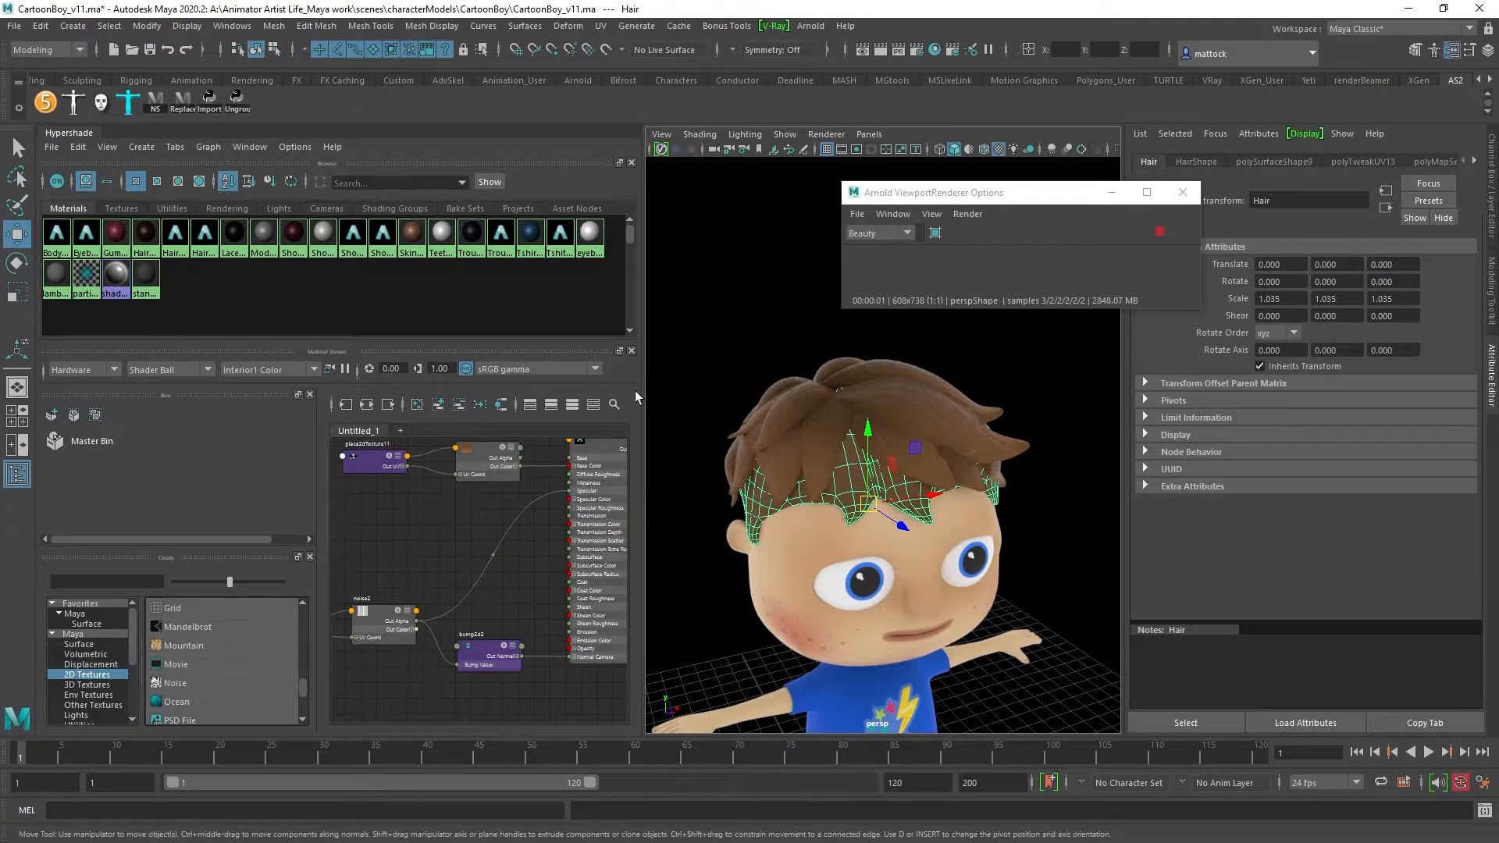
alt+middle_drag(473, 712, 582, 561)
scroll(540, 574, down, 1)
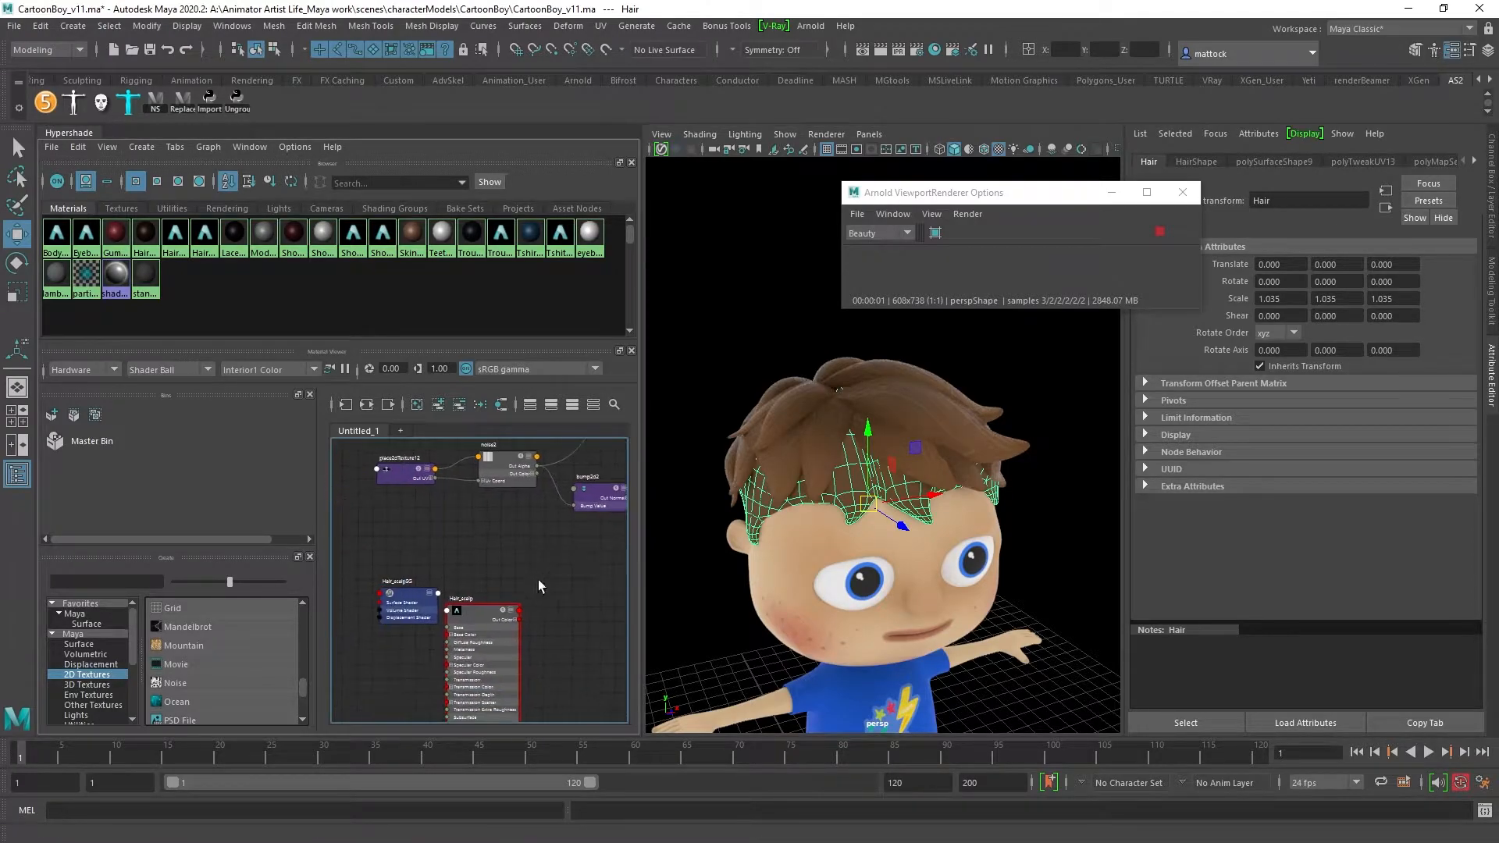
click(489, 612)
drag(488, 611, 543, 601)
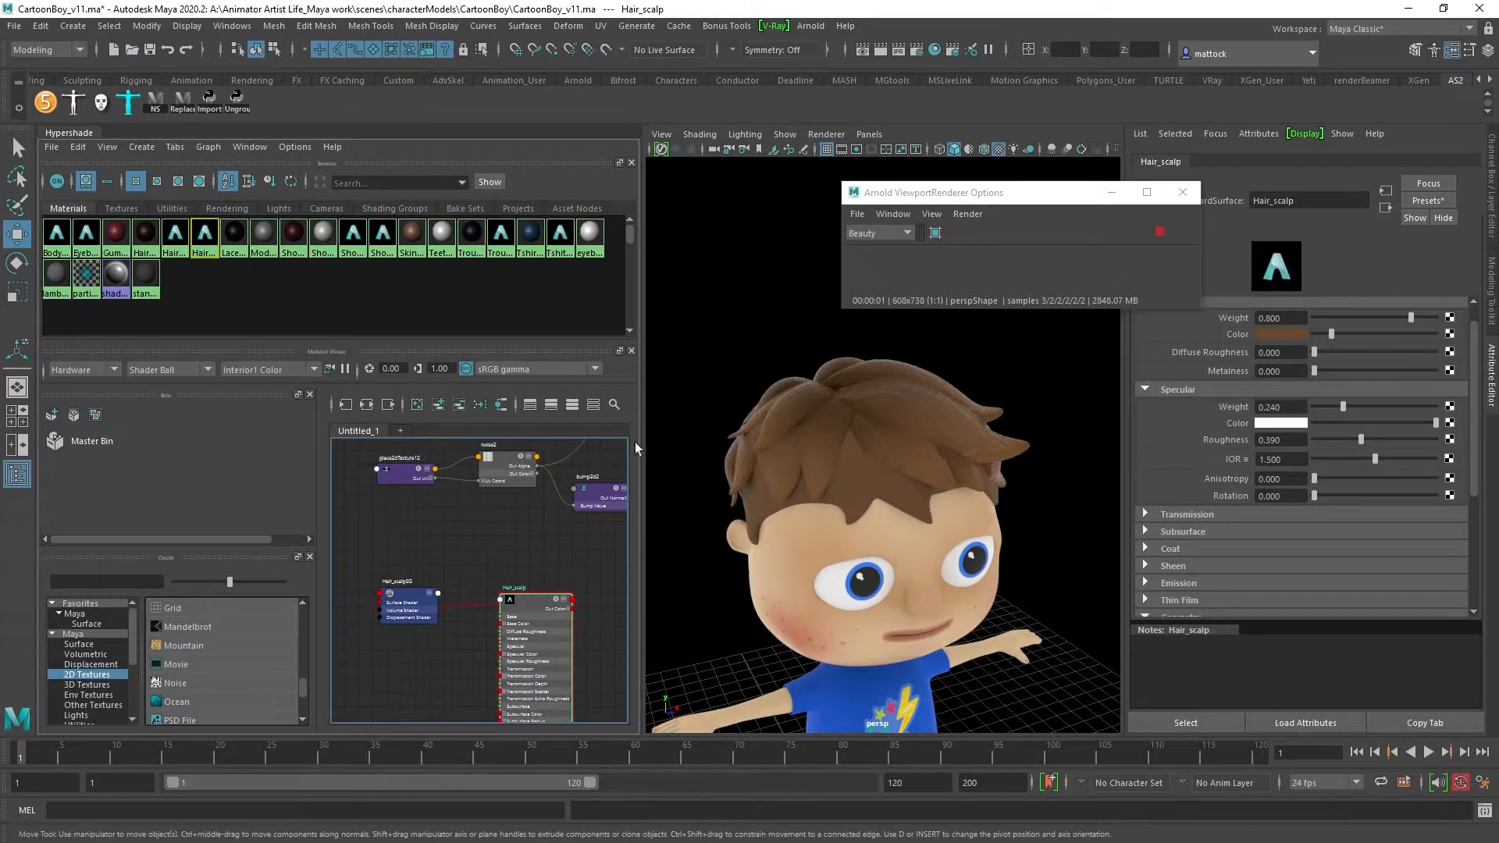
Step: Connect the noise2 texture to the Hair_scalp material's bump mapping as a 2D bump
alt+middle_drag(459, 523, 428, 583)
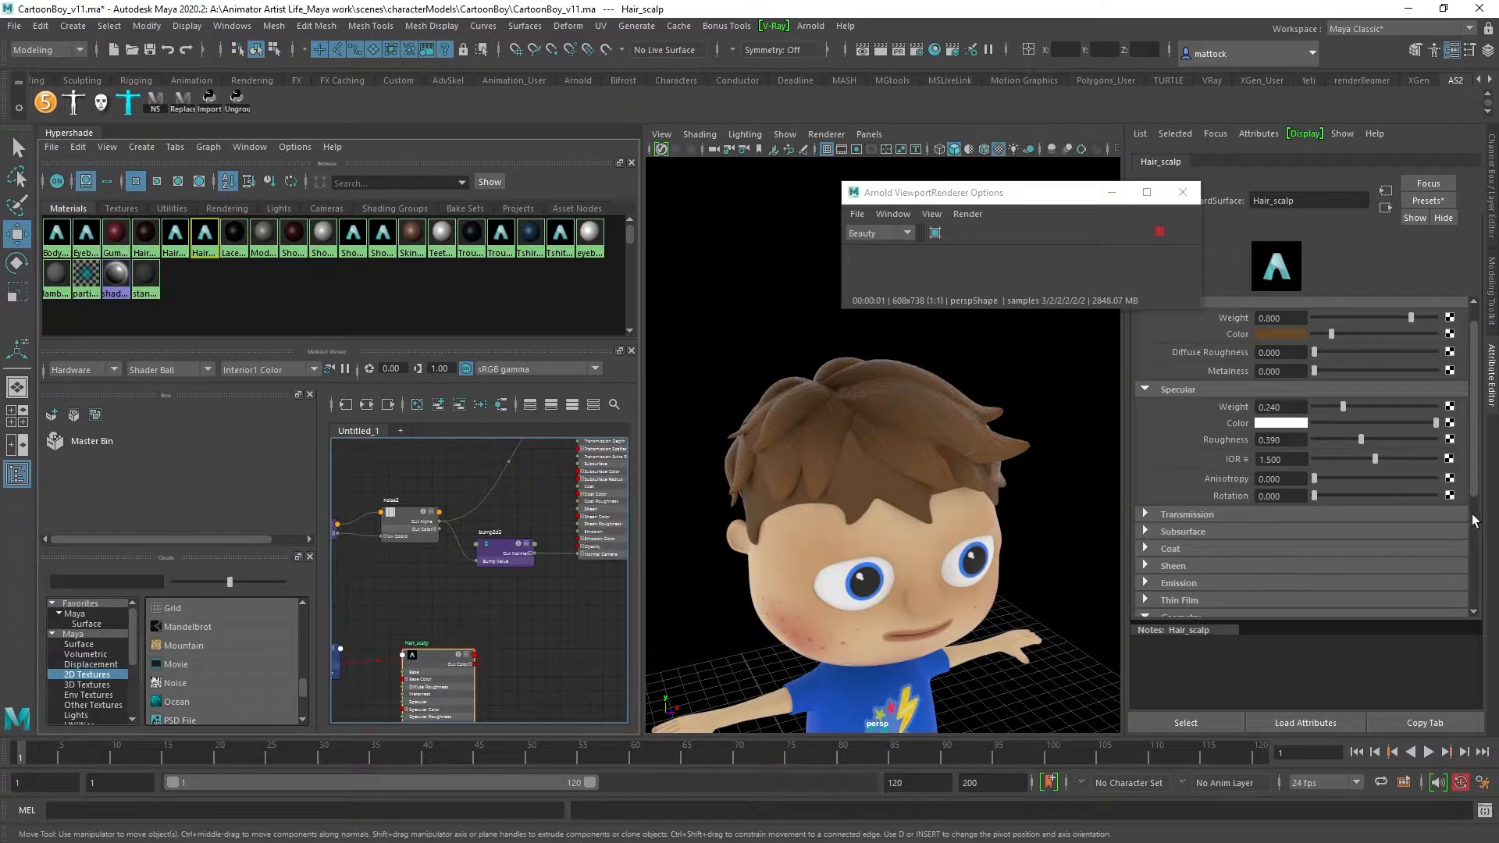
drag(1479, 480, 1479, 570)
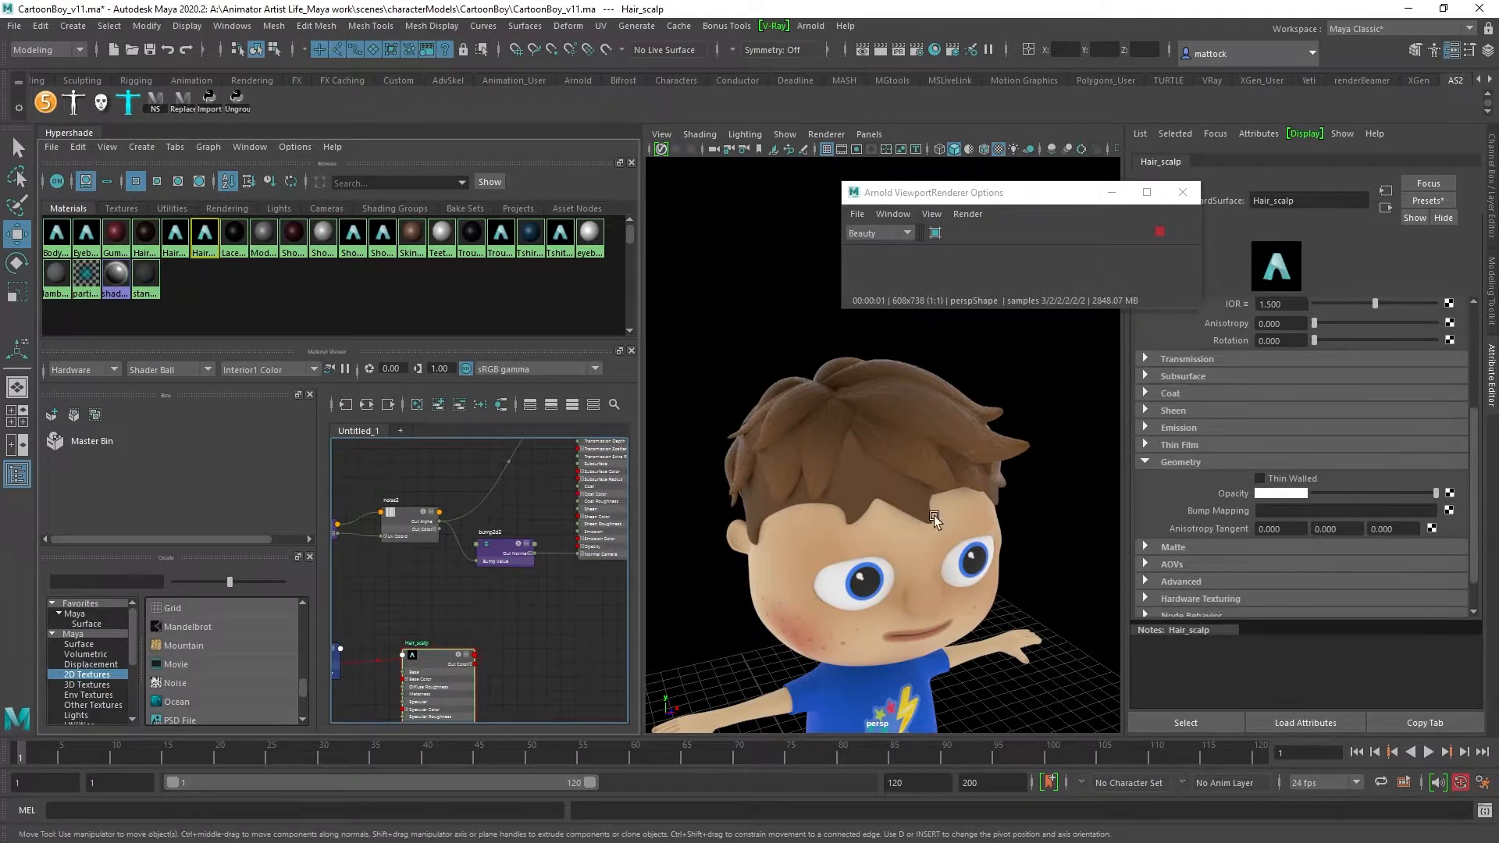
middle_drag(377, 518, 1245, 535)
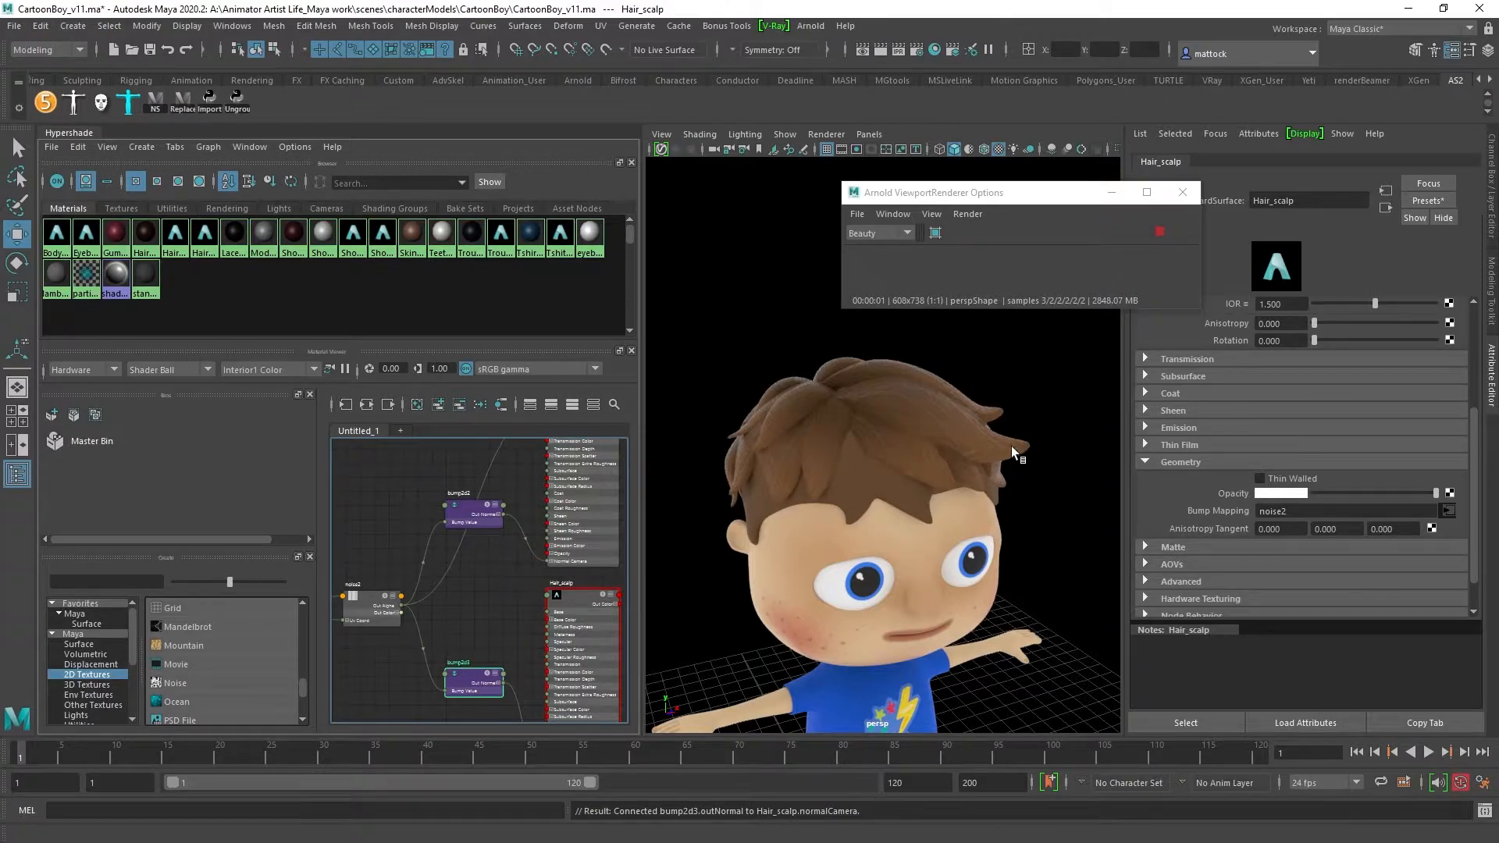
alt+right_drag(834, 465, 920, 466)
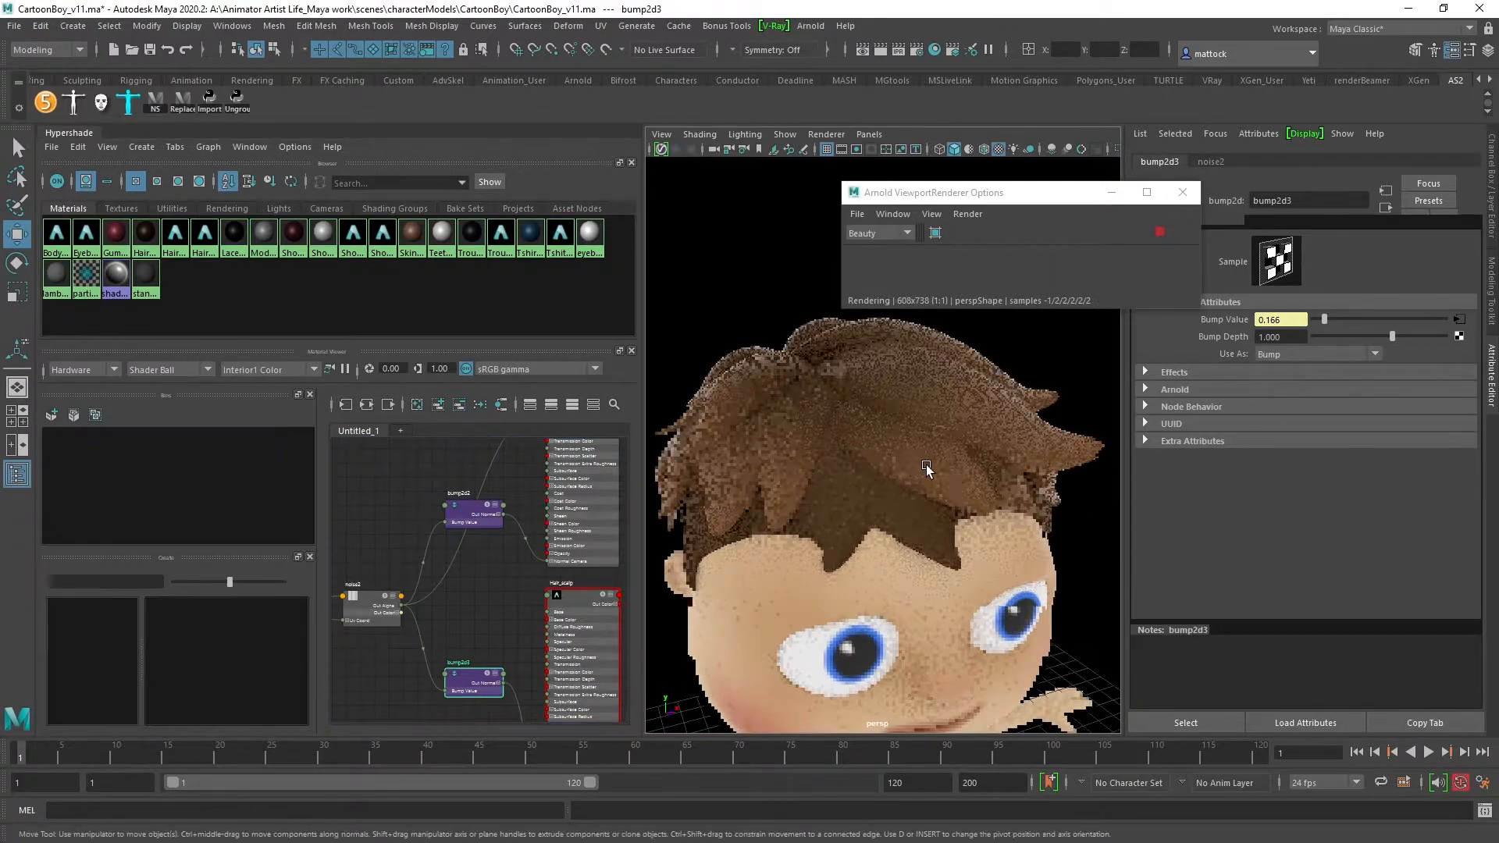
Step: Examine the rendered hair and scalp bump detail from the side, the front and at full-character distance
alt+drag(887, 517, 926, 447)
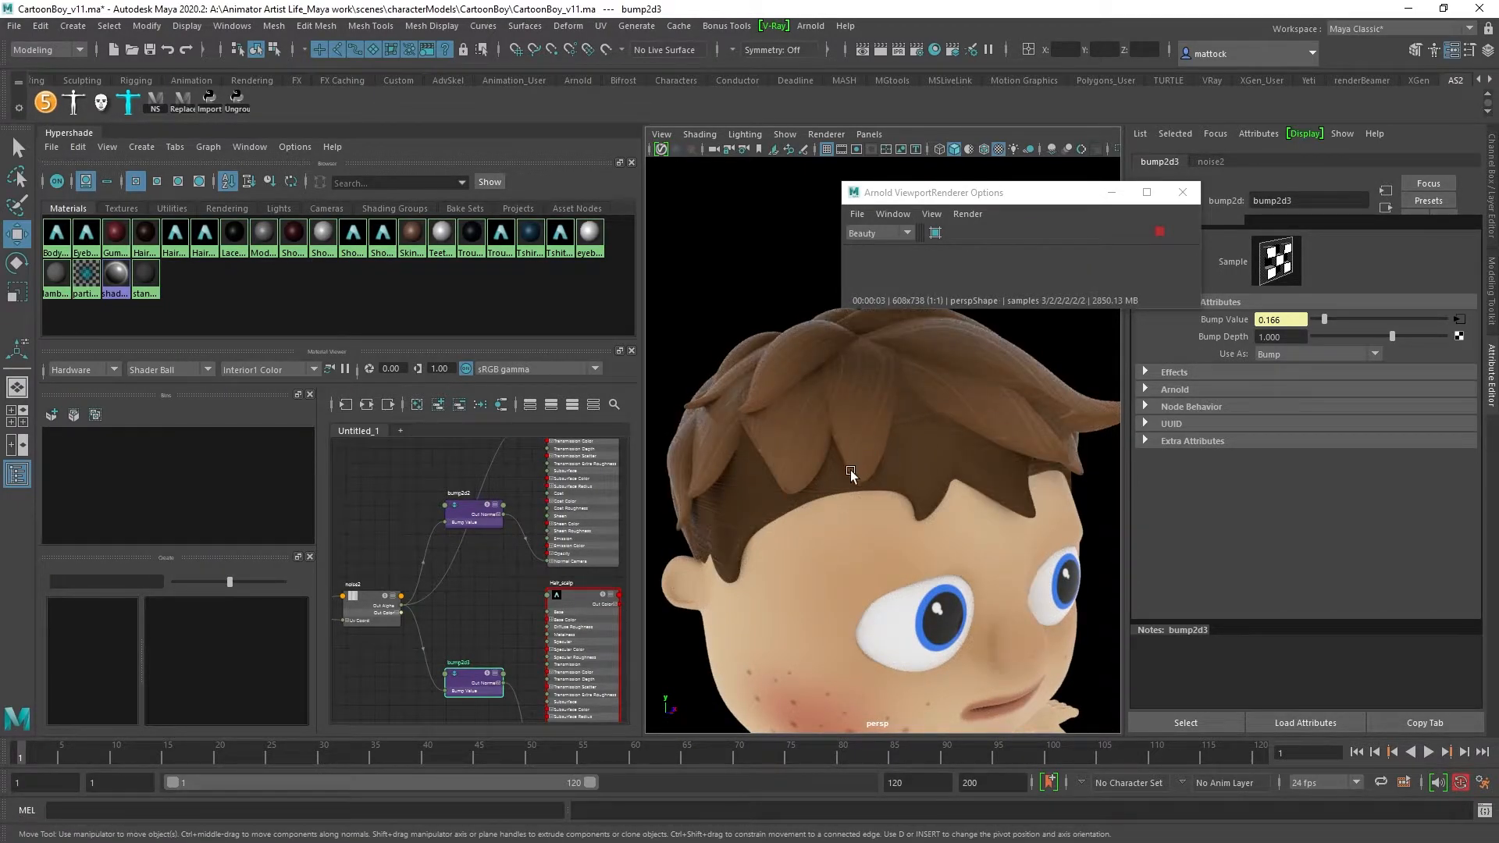
alt+right_drag(936, 464, 878, 473)
alt+right_drag(1070, 492, 926, 492)
alt+drag(926, 492, 851, 473)
alt+right_drag(981, 414, 1062, 352)
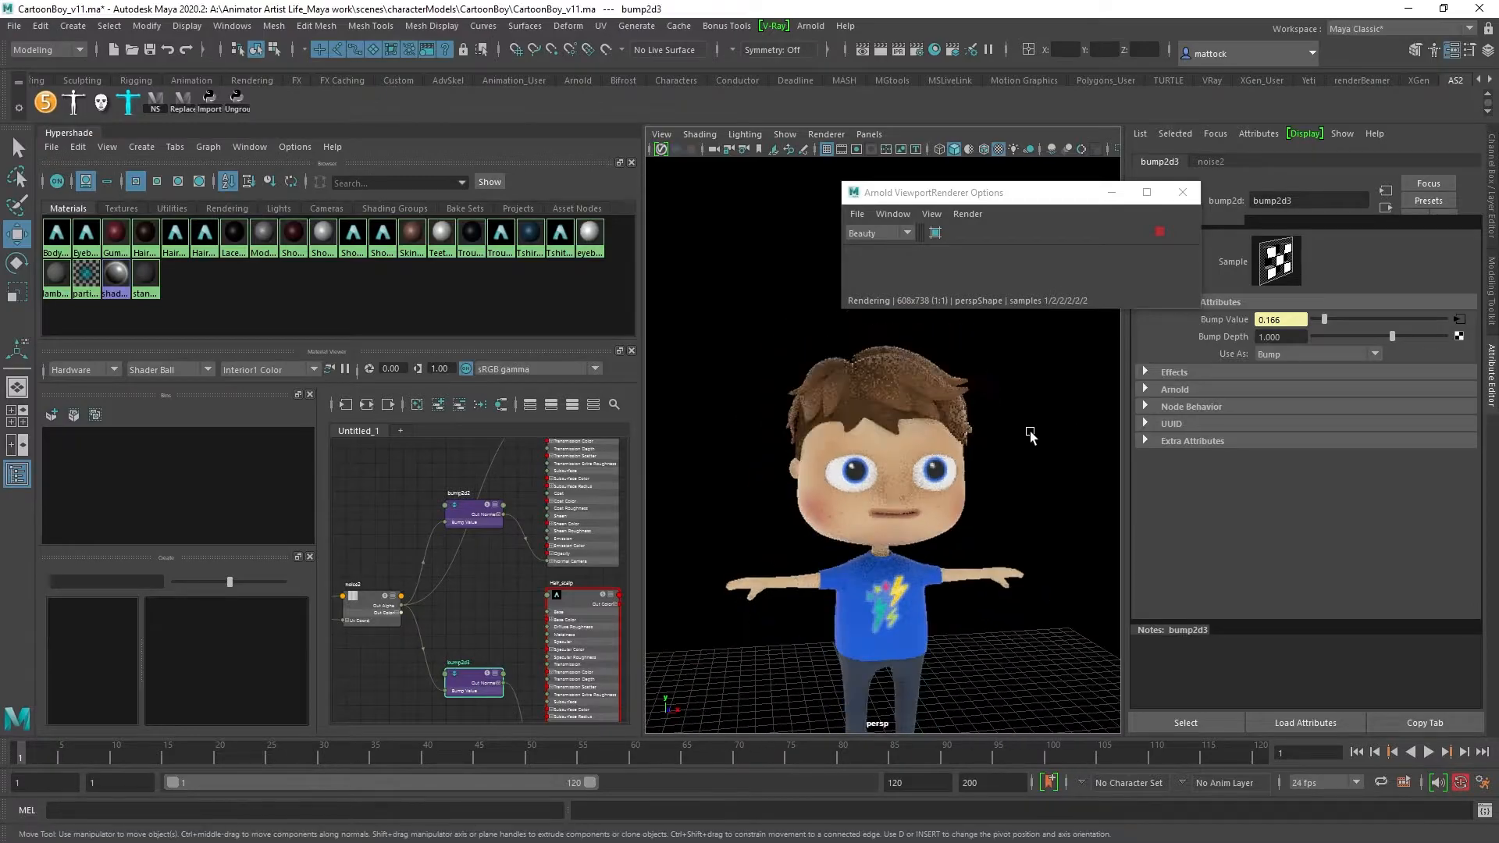
Step: Stop the Arnold viewport render, close its options window and widen the perspective viewport
click(1159, 231)
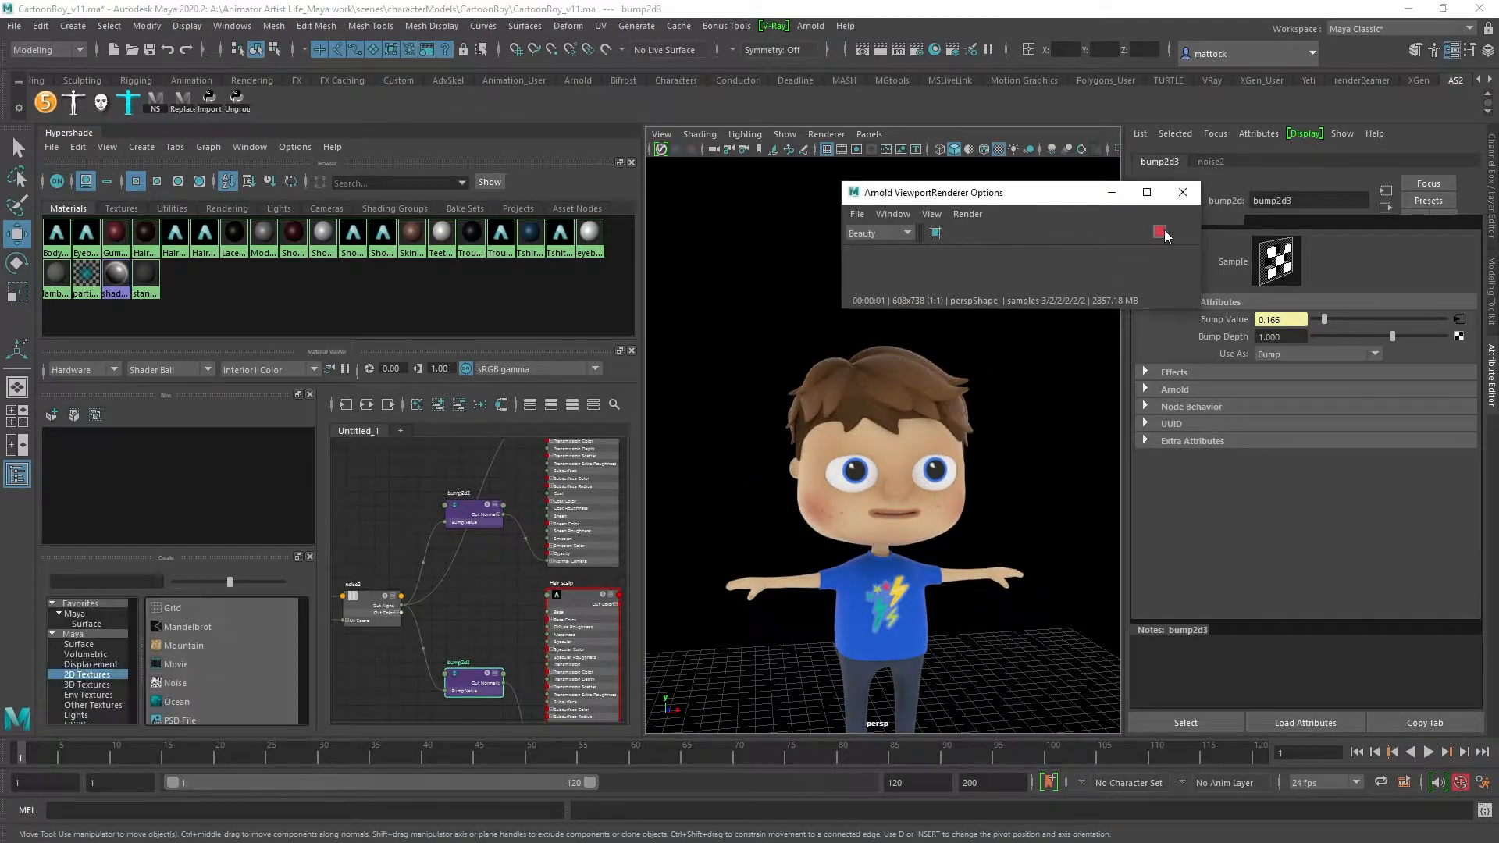
click(1184, 193)
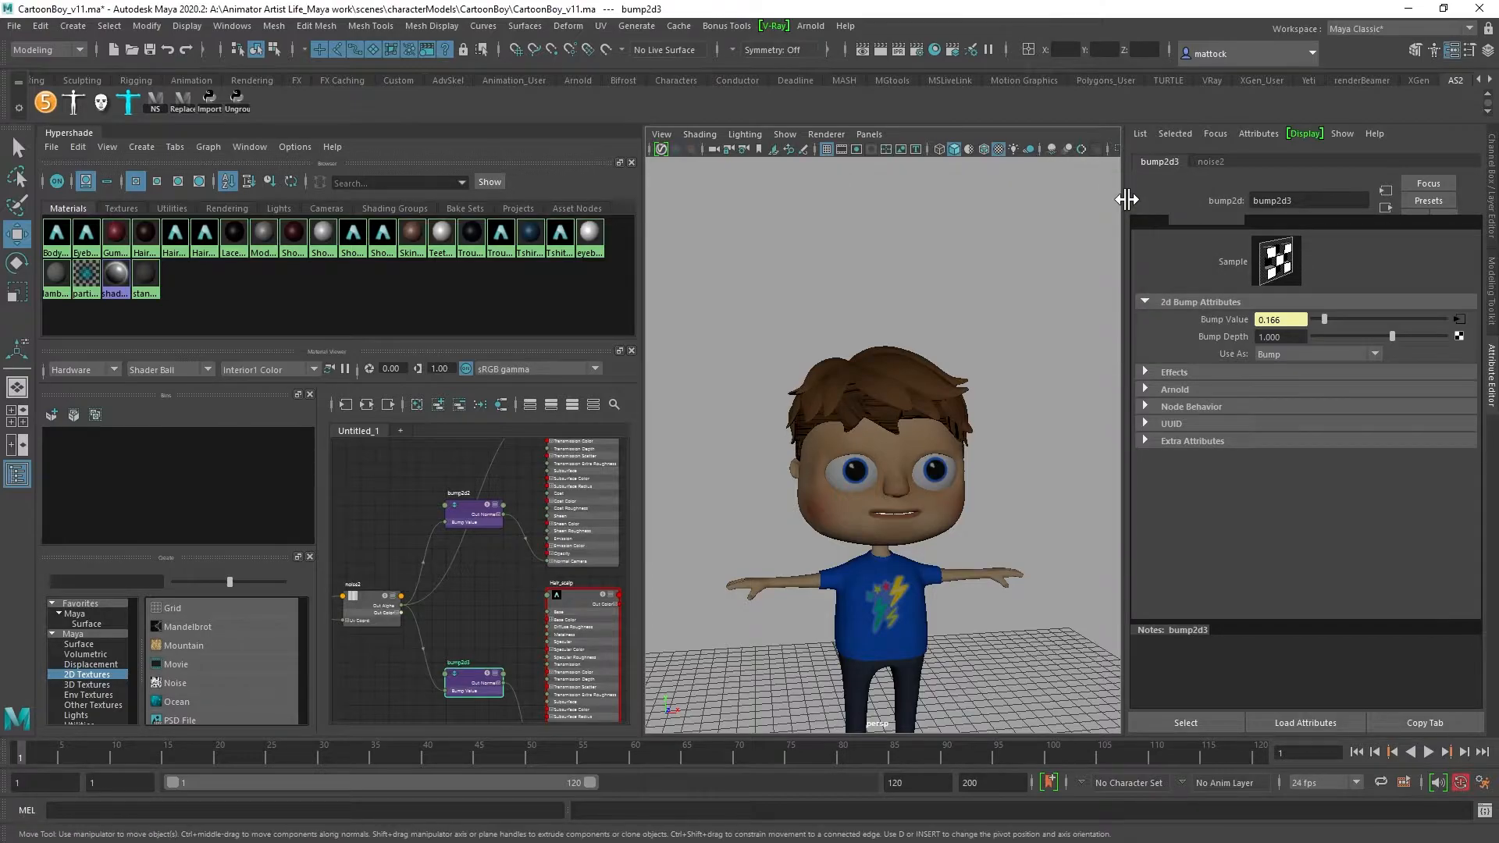
drag(645, 255, 416, 257)
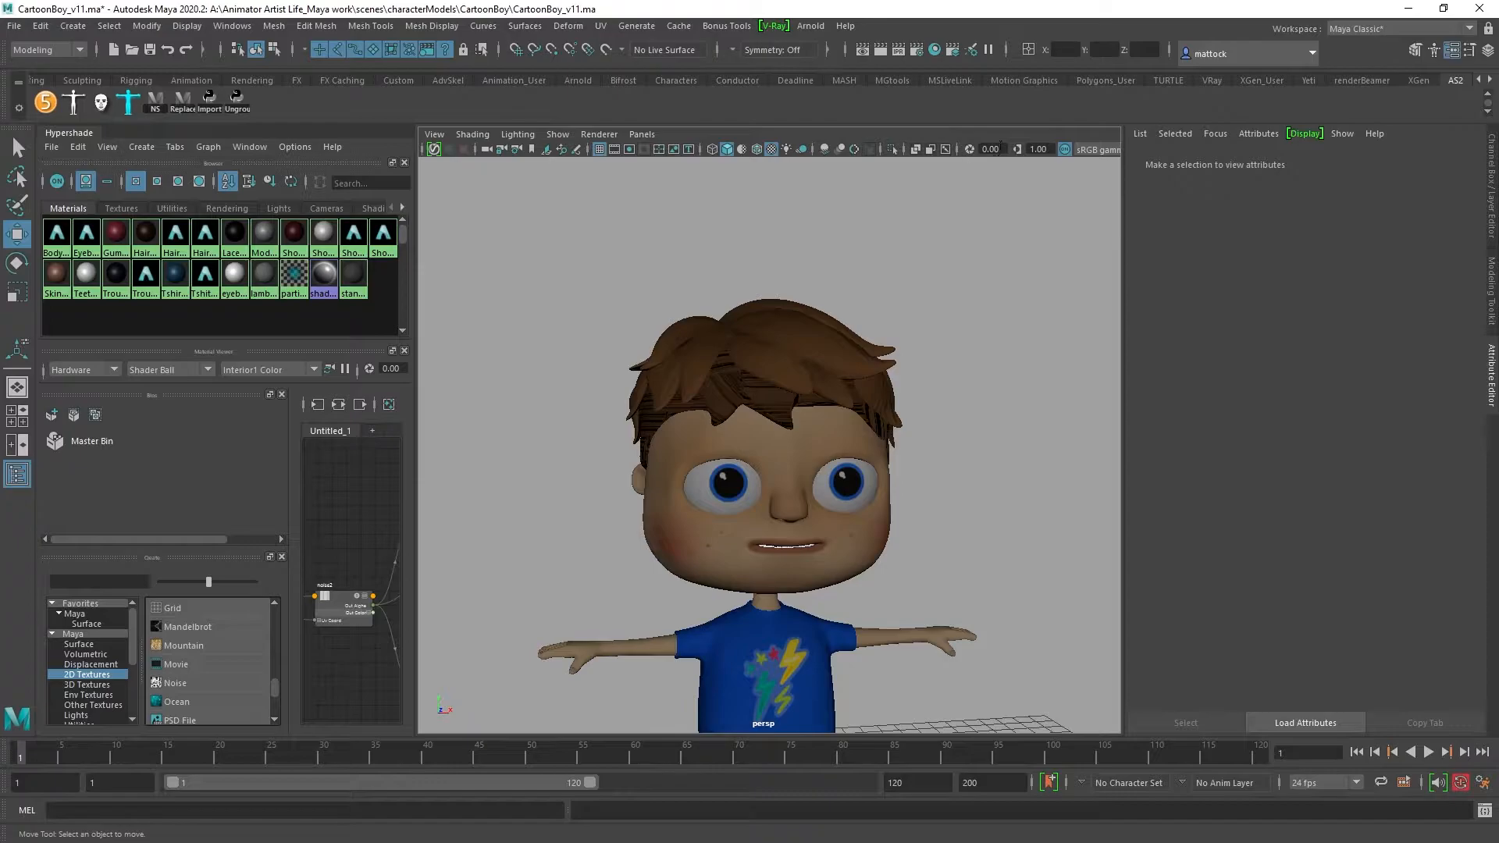
Step: Set the perspective viewport's exposure to 2 and check the brightened character from a three-quarter angle
drag(1005, 147, 921, 144)
text(2)
key(Return)
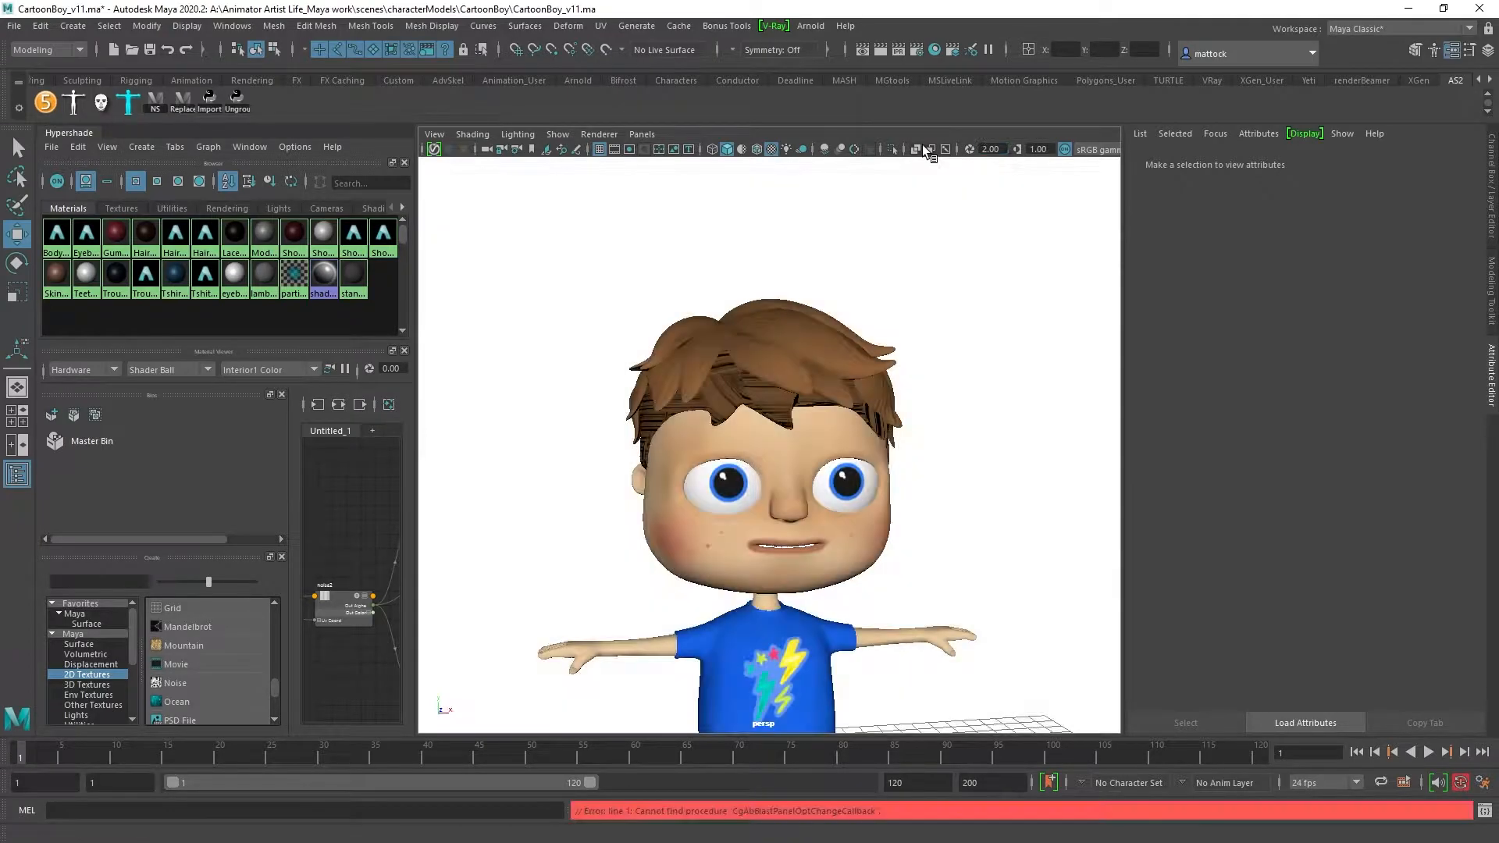
scroll(727, 453, down, 3)
alt+middle_drag(722, 462, 723, 429)
alt+drag(723, 430, 695, 465)
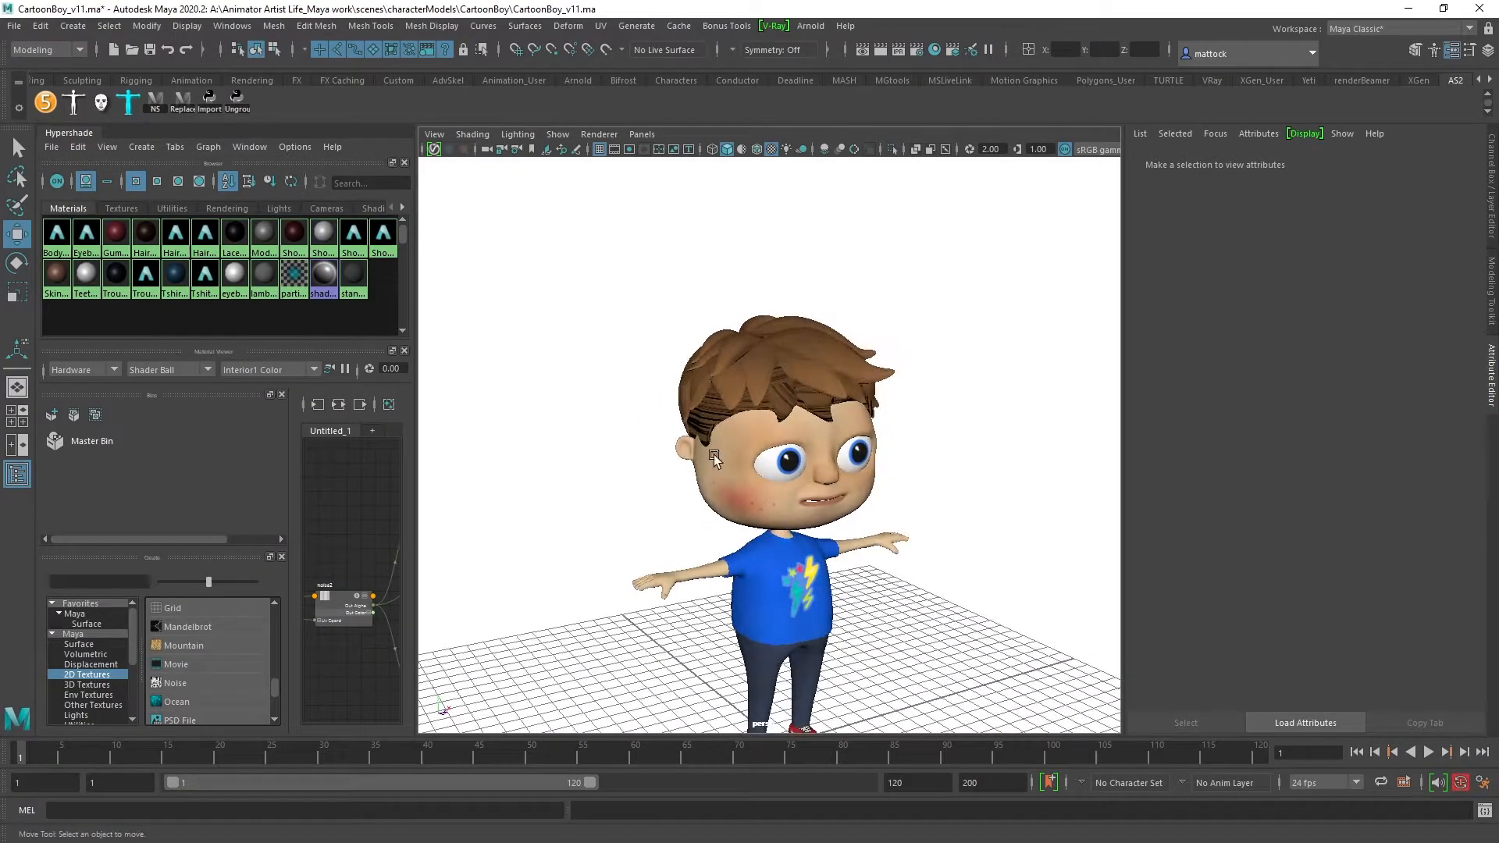
alt+right_drag(695, 465, 771, 432)
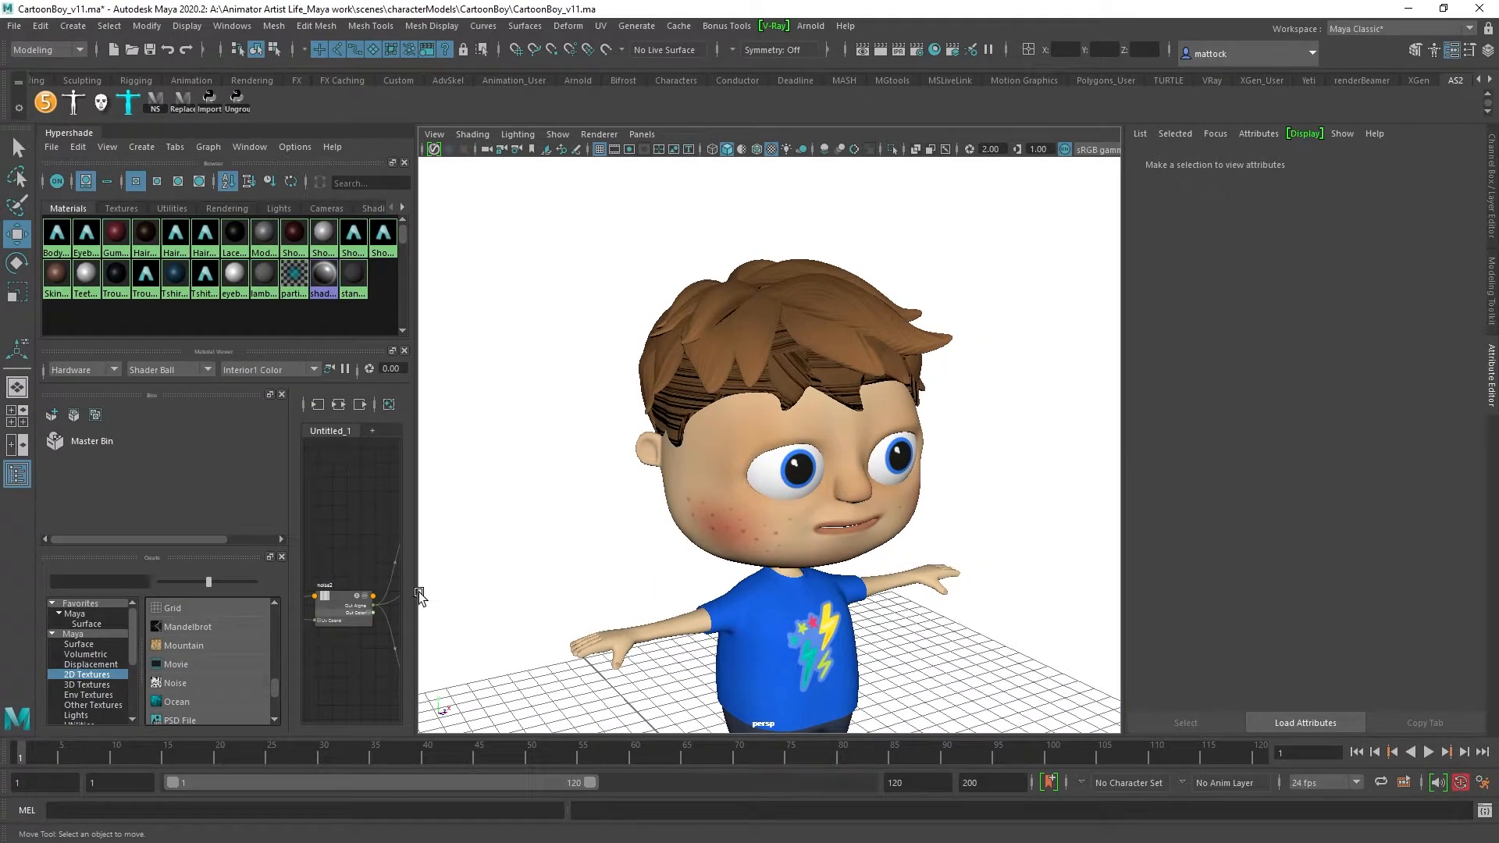
Step: Enlarge the Hypershade and delete the connection from bump2d3 to the Hair_scalp material's normal camera input
drag(418, 592, 628, 593)
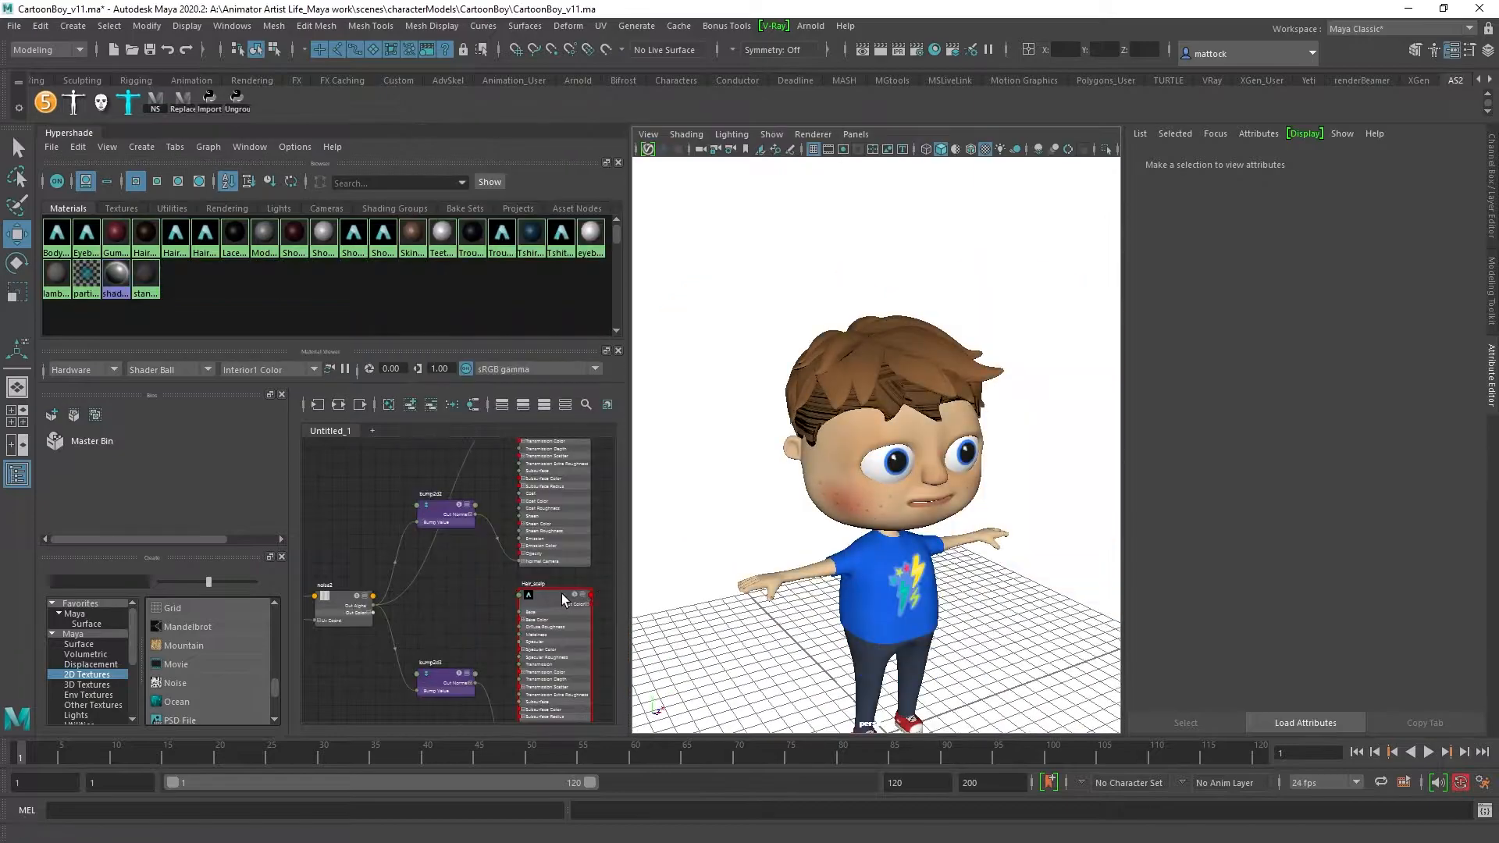
alt+middle_drag(417, 599, 396, 493)
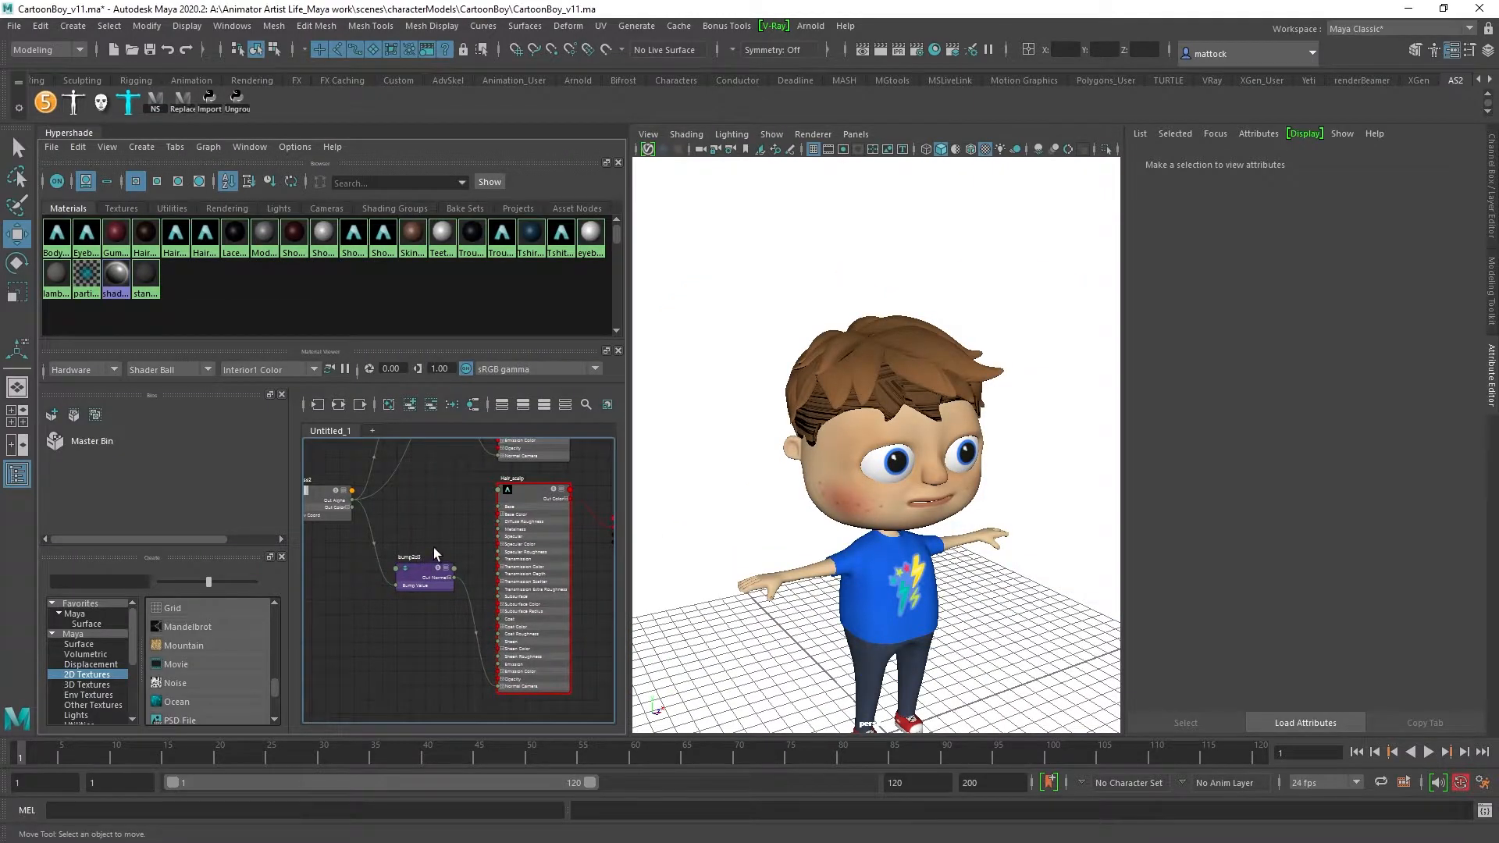
click(467, 605)
key(Delete)
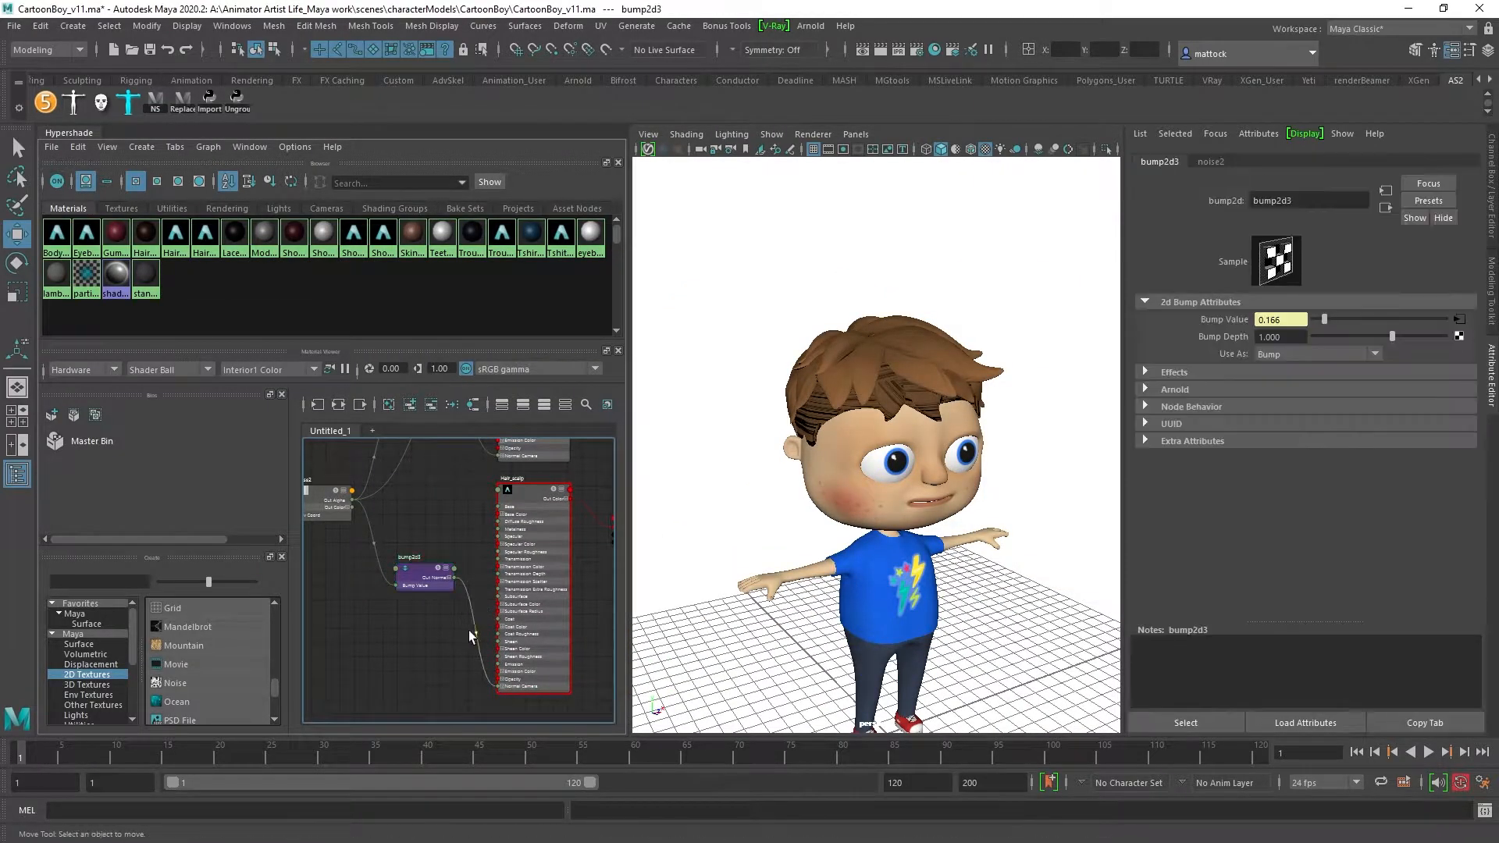
alt+drag(828, 454, 879, 452)
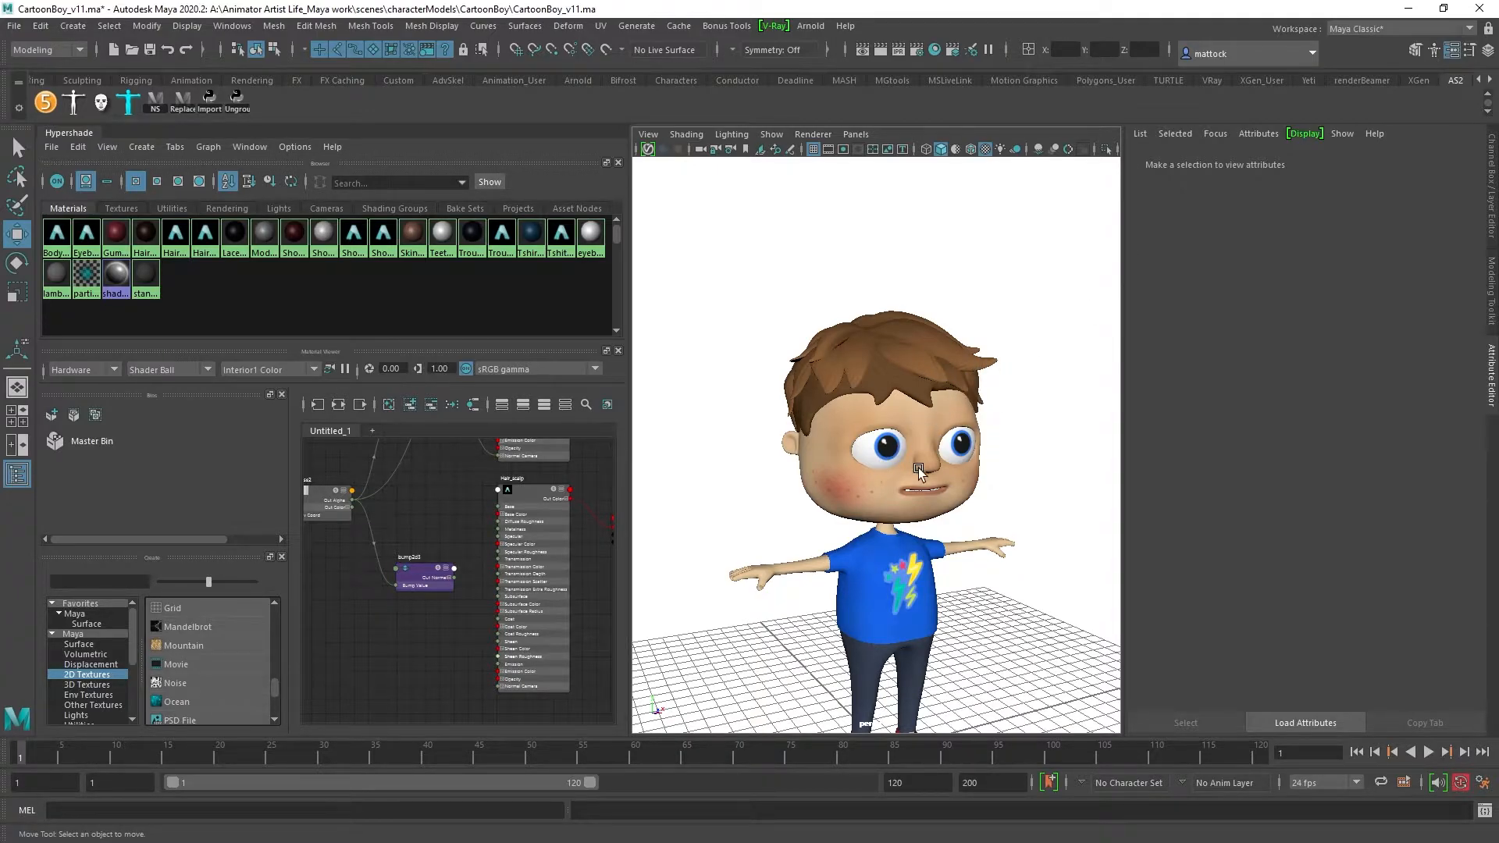
Step: Examine the character's hair, scalp and face up close from the front and side in an enlarged viewport
scroll(905, 503, up, 5)
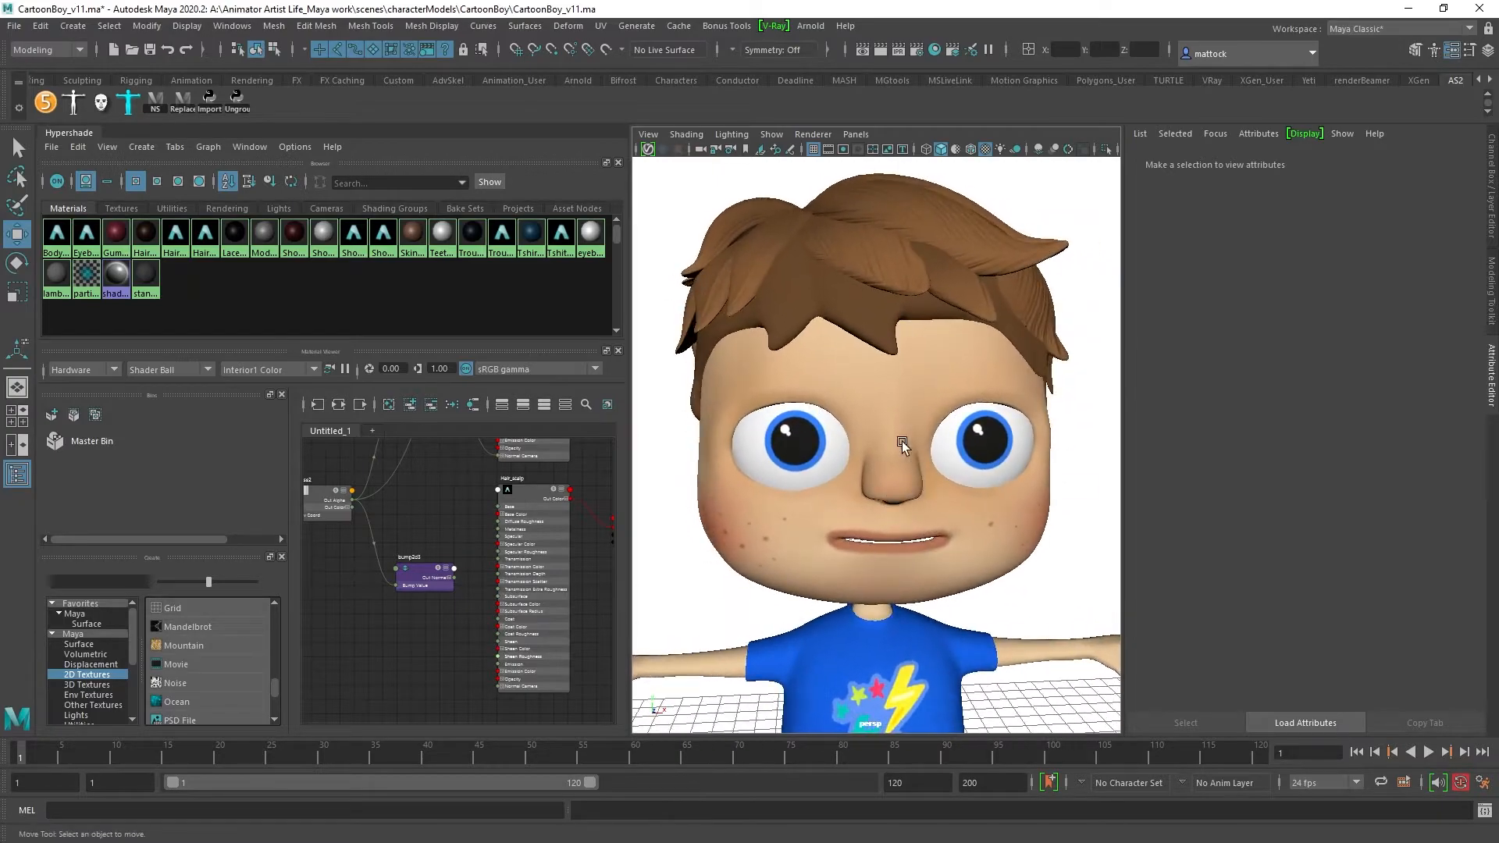
scroll(906, 478, down, 5)
alt+drag(906, 478, 899, 397)
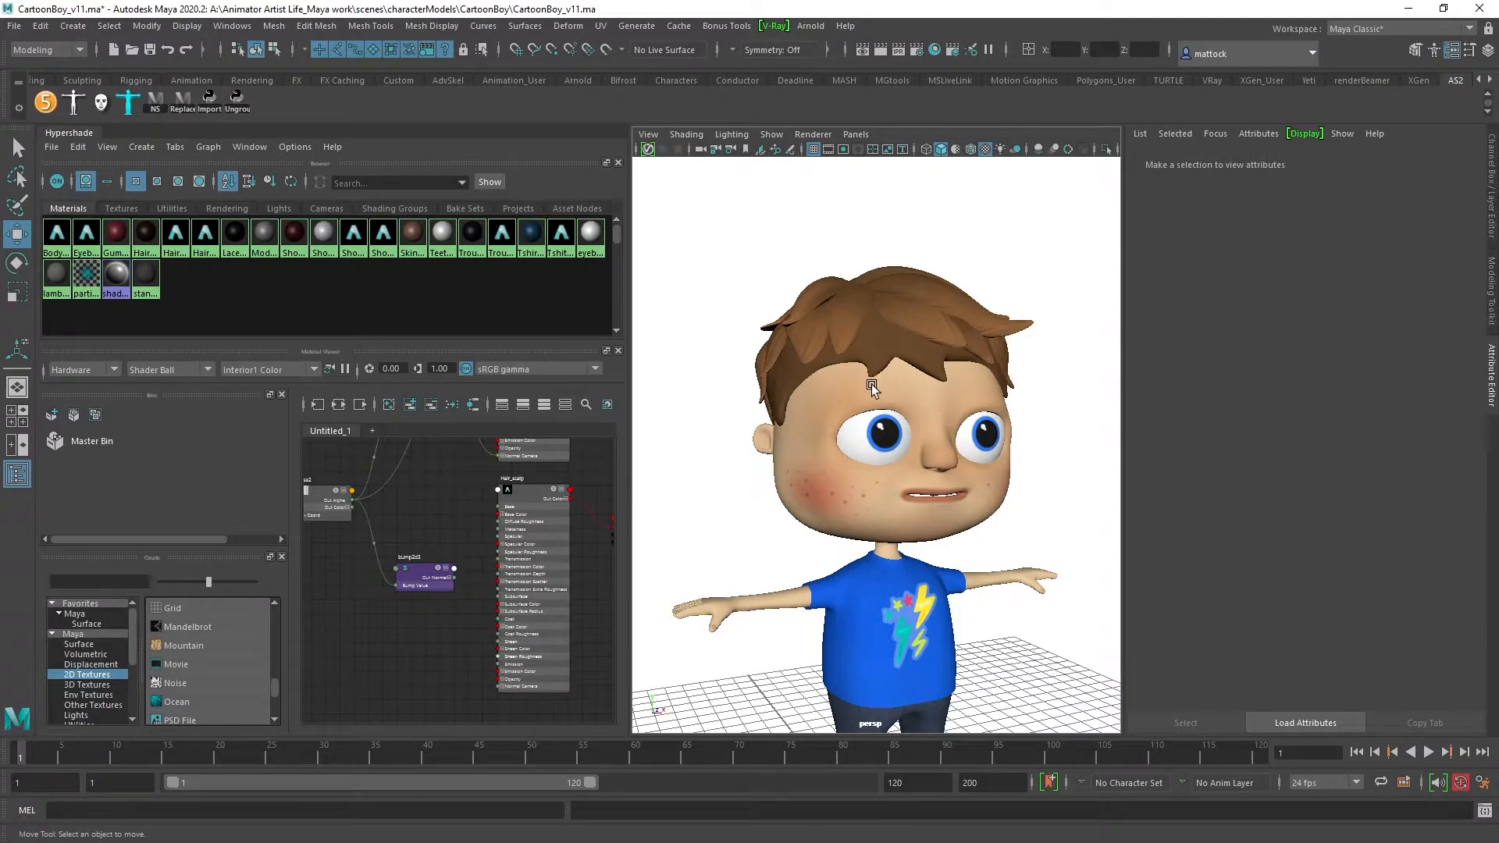
alt+right_drag(1071, 489, 1007, 500)
alt+drag(1008, 501, 887, 482)
alt+right_drag(802, 478, 1038, 532)
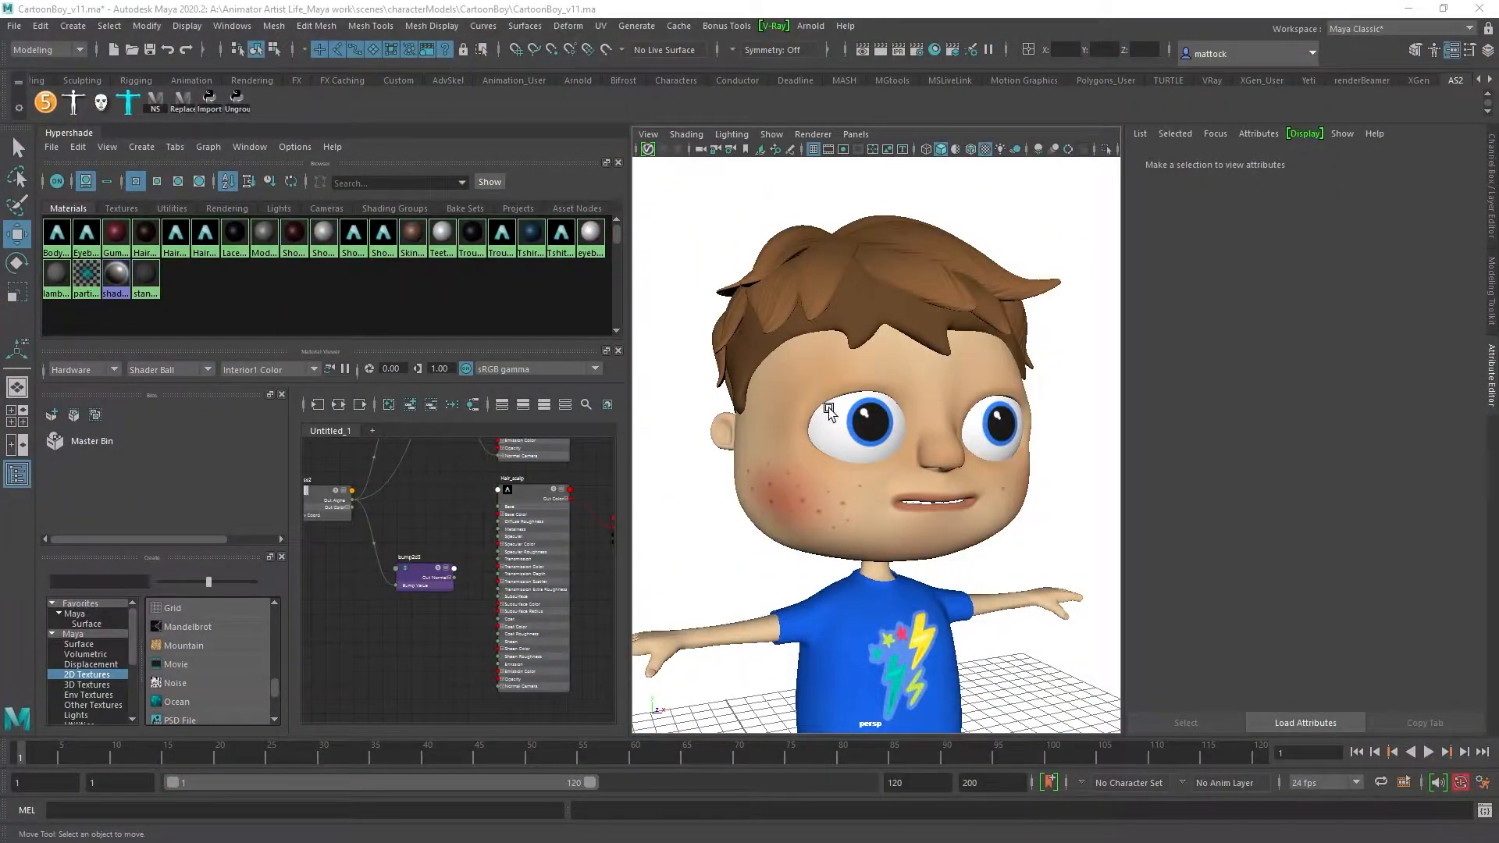
scroll(920, 387, up, 3)
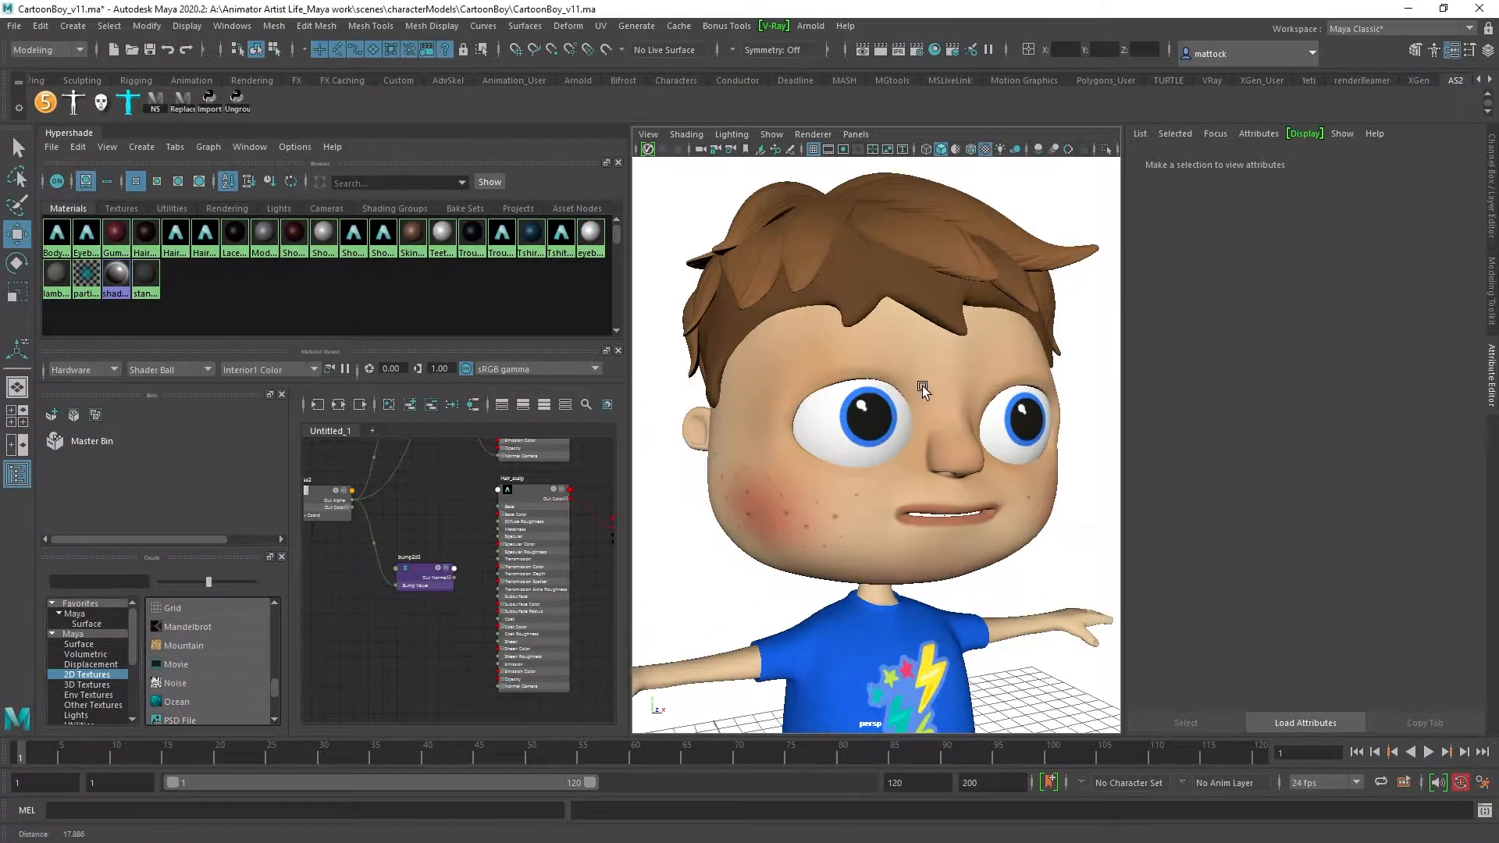
alt+drag(912, 386, 893, 400)
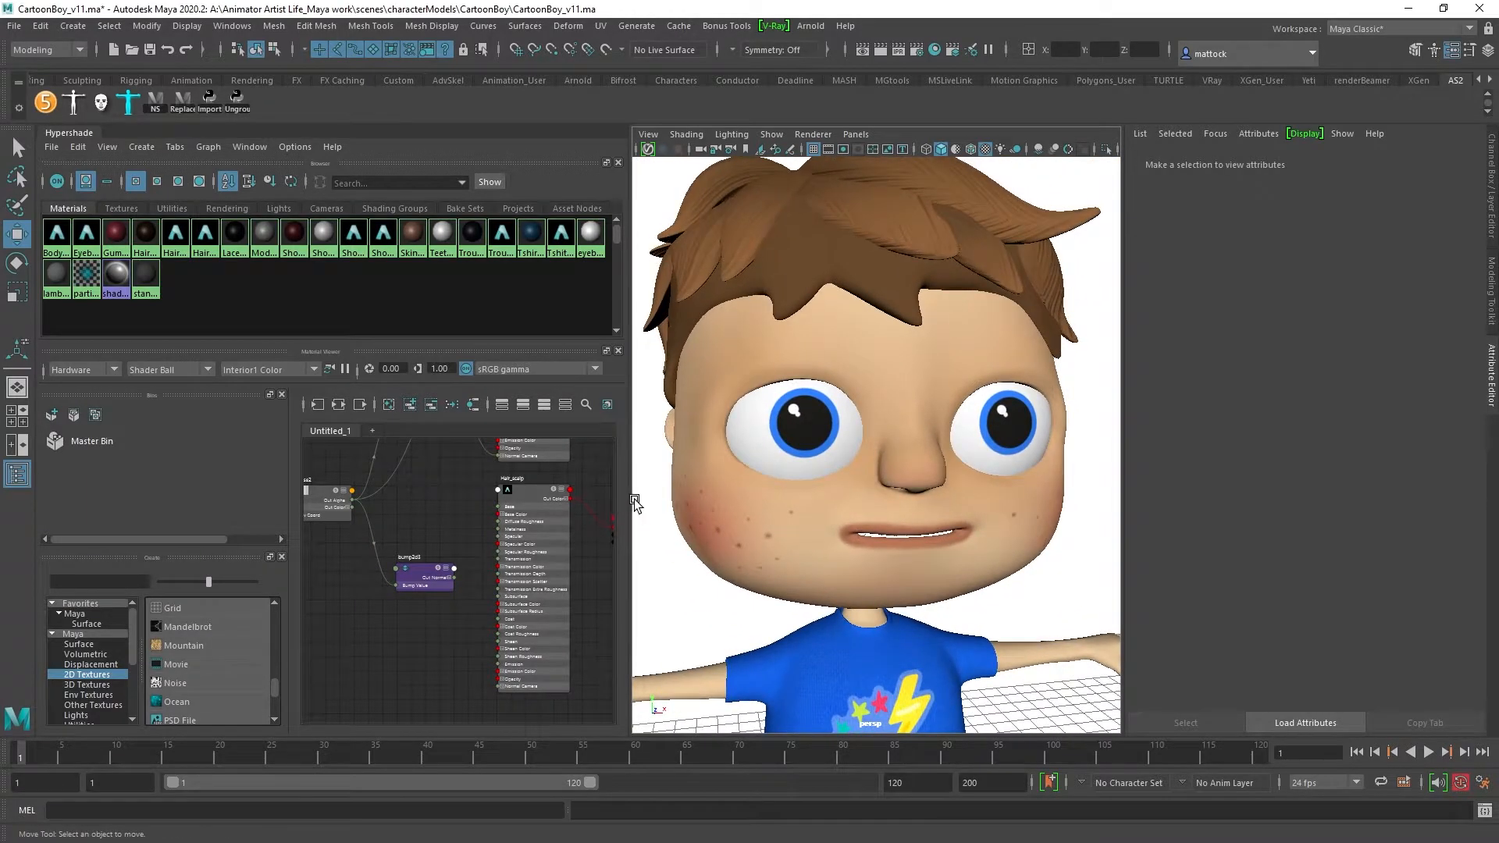
drag(630, 501, 310, 498)
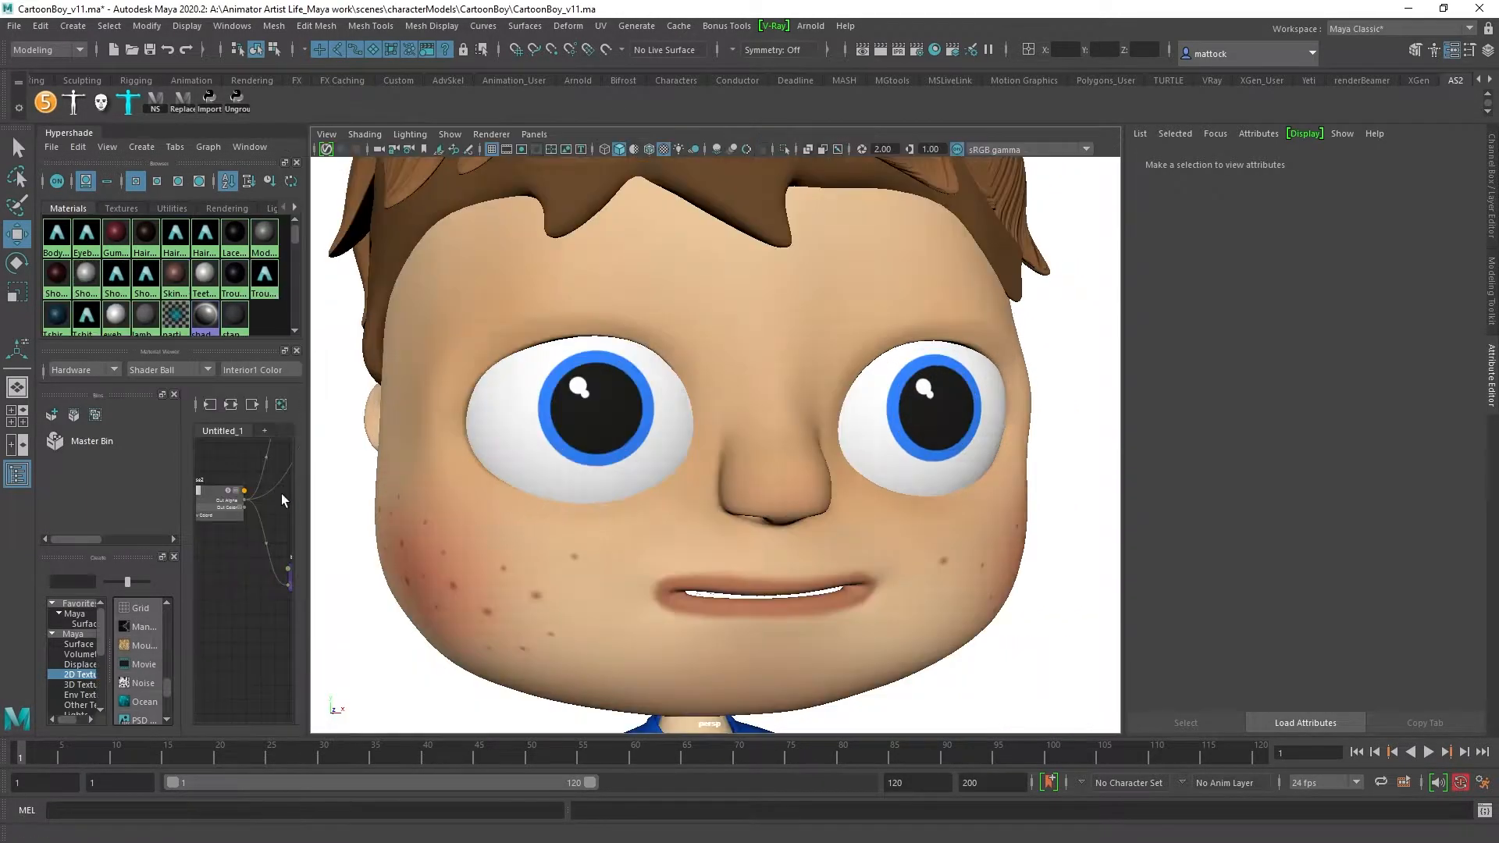
scroll(836, 466, down, 4)
alt+drag(754, 469, 815, 477)
scroll(692, 462, up, 3)
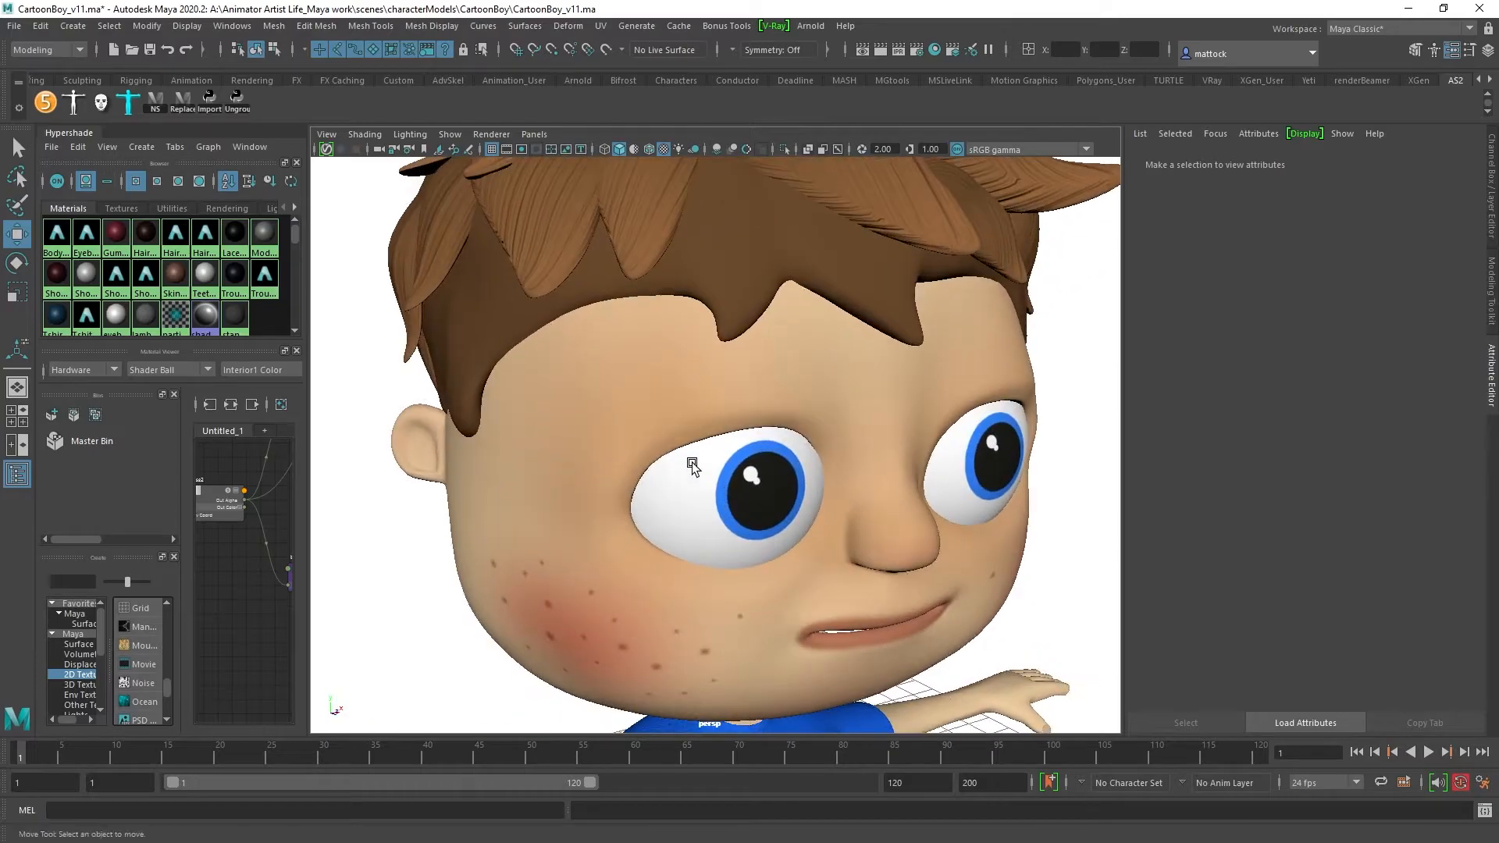
Step: Select the body mesh and hide the HairL and Eyes display layers to expose the empty eye sockets
click(766, 378)
alt+drag(828, 399, 781, 404)
scroll(784, 368, up, 2)
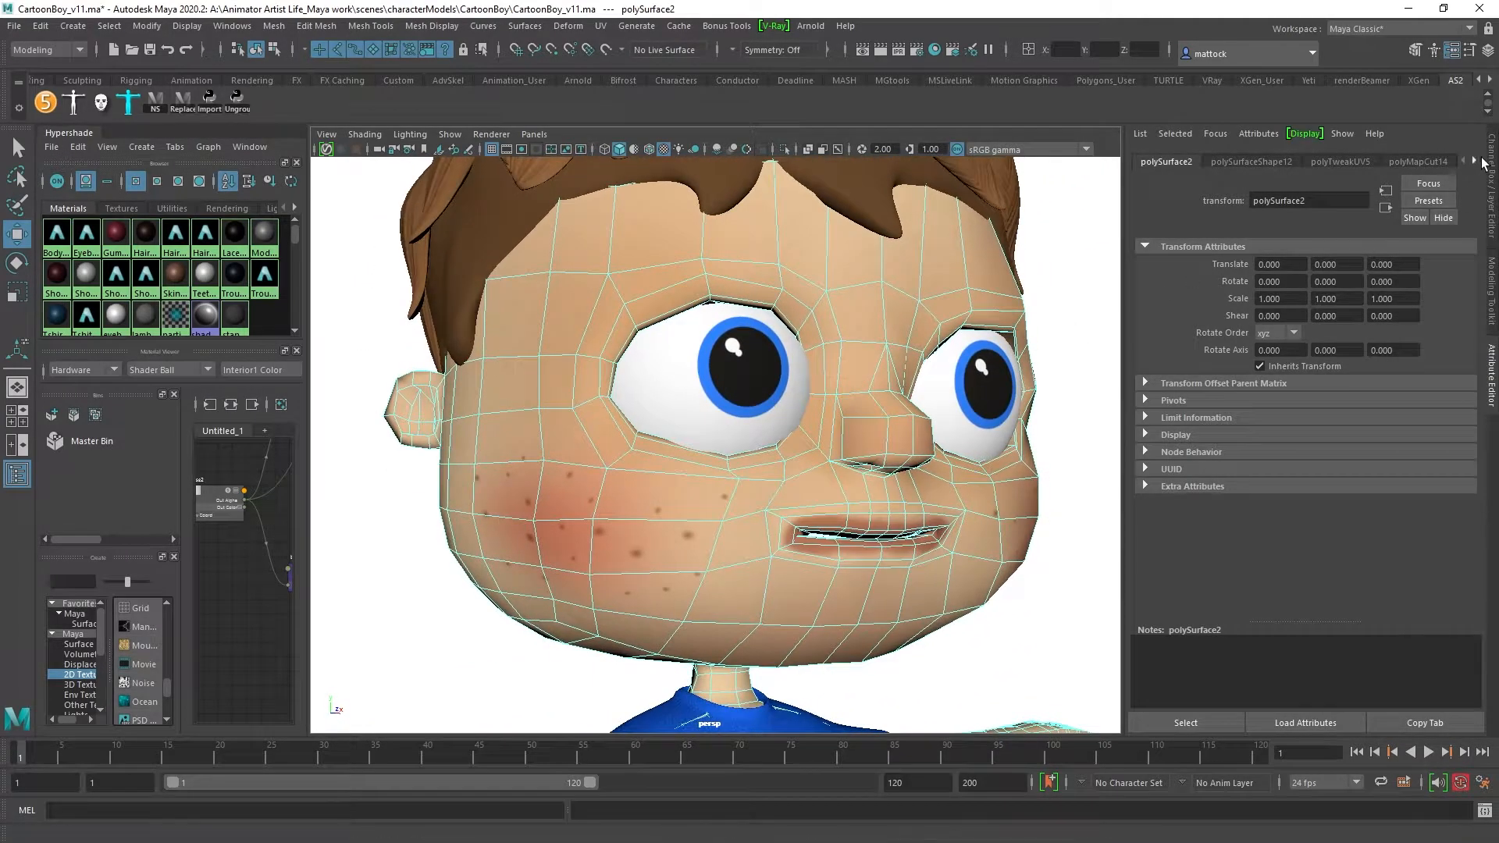
click(1492, 172)
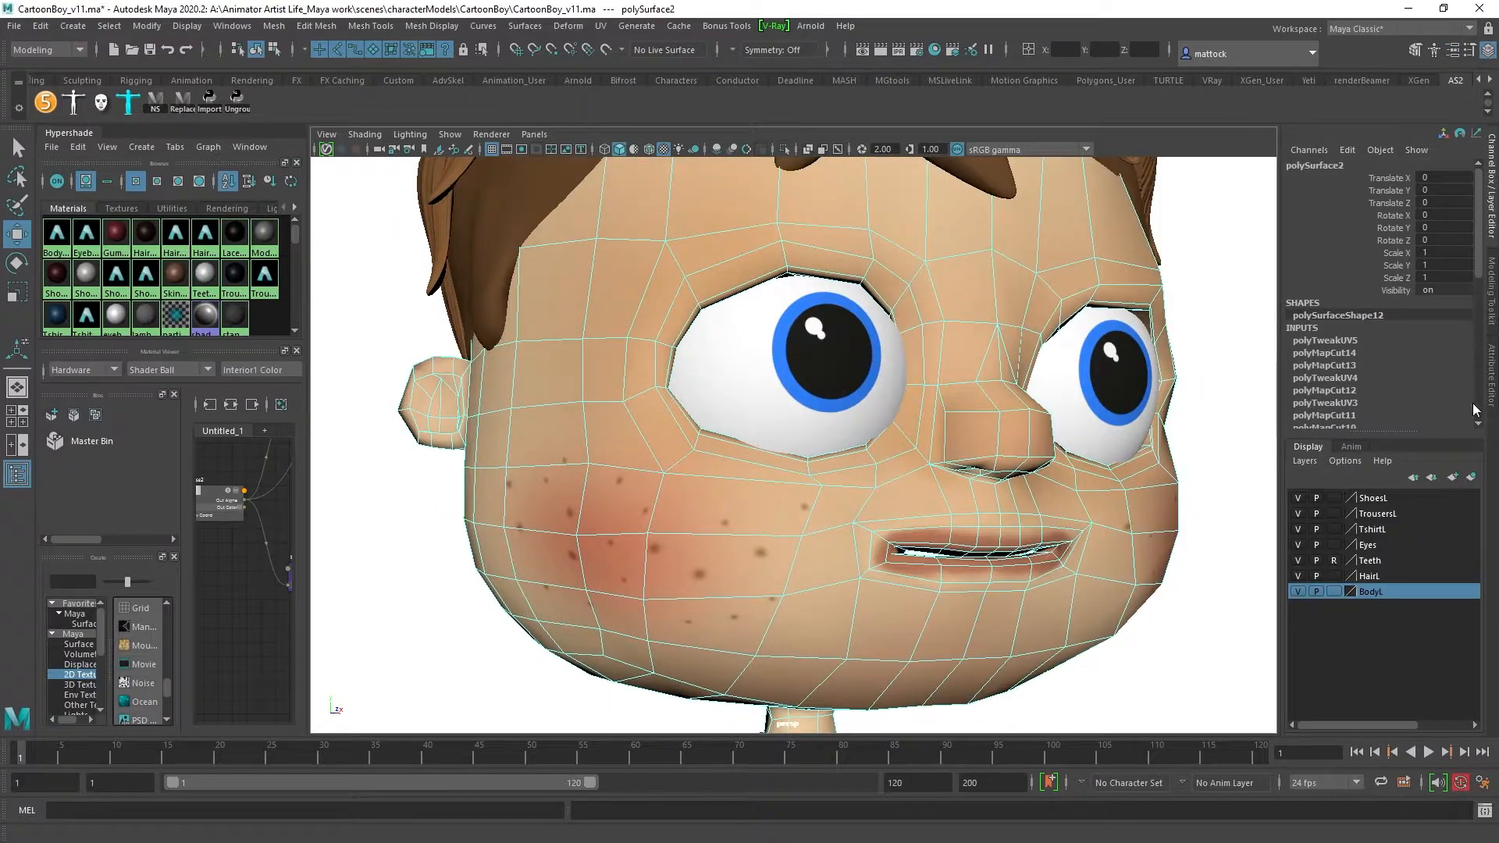
click(1297, 575)
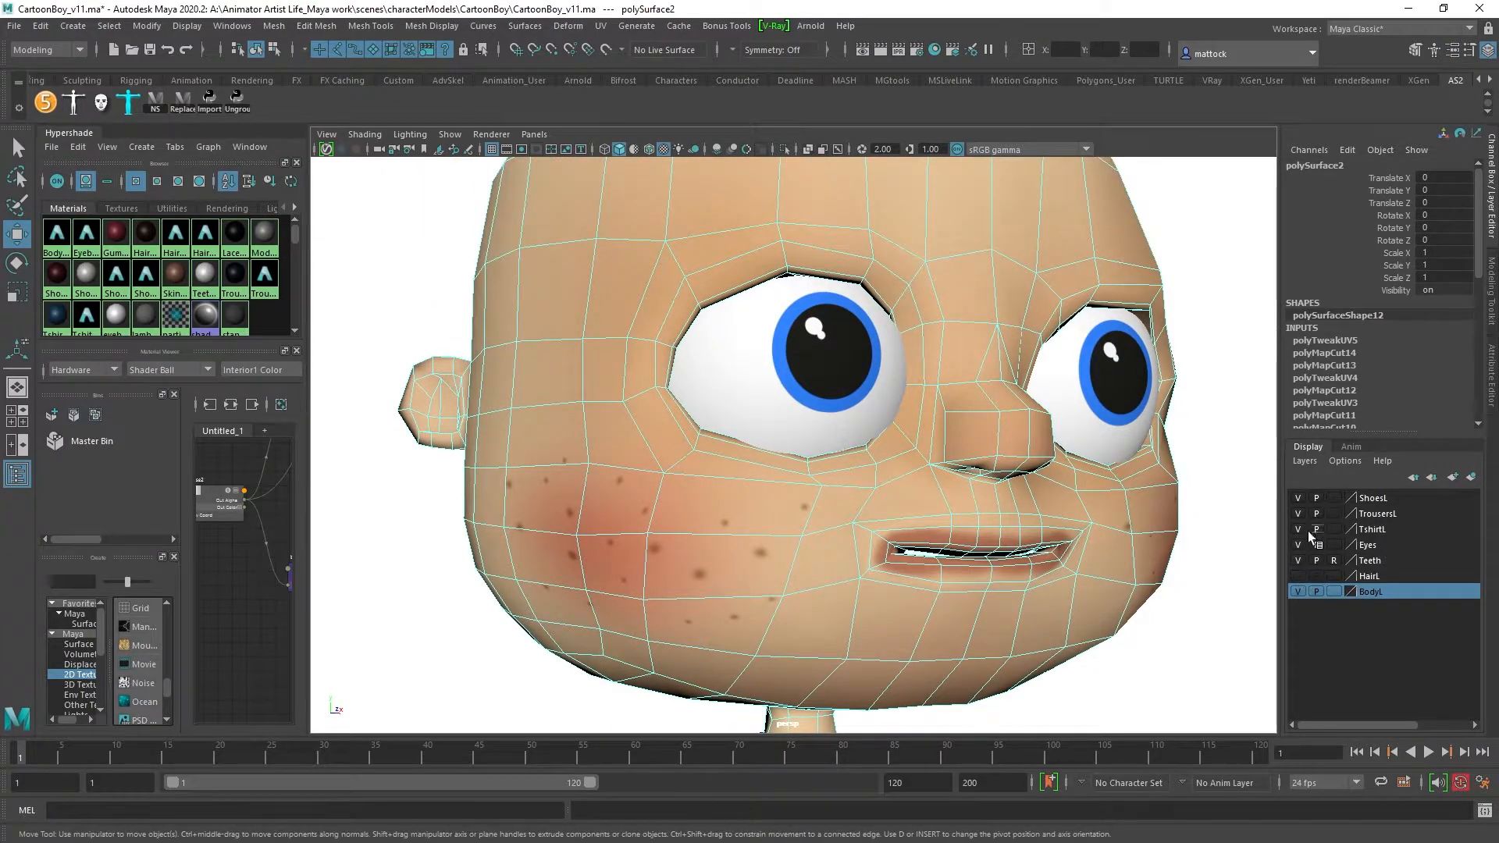
click(1333, 544)
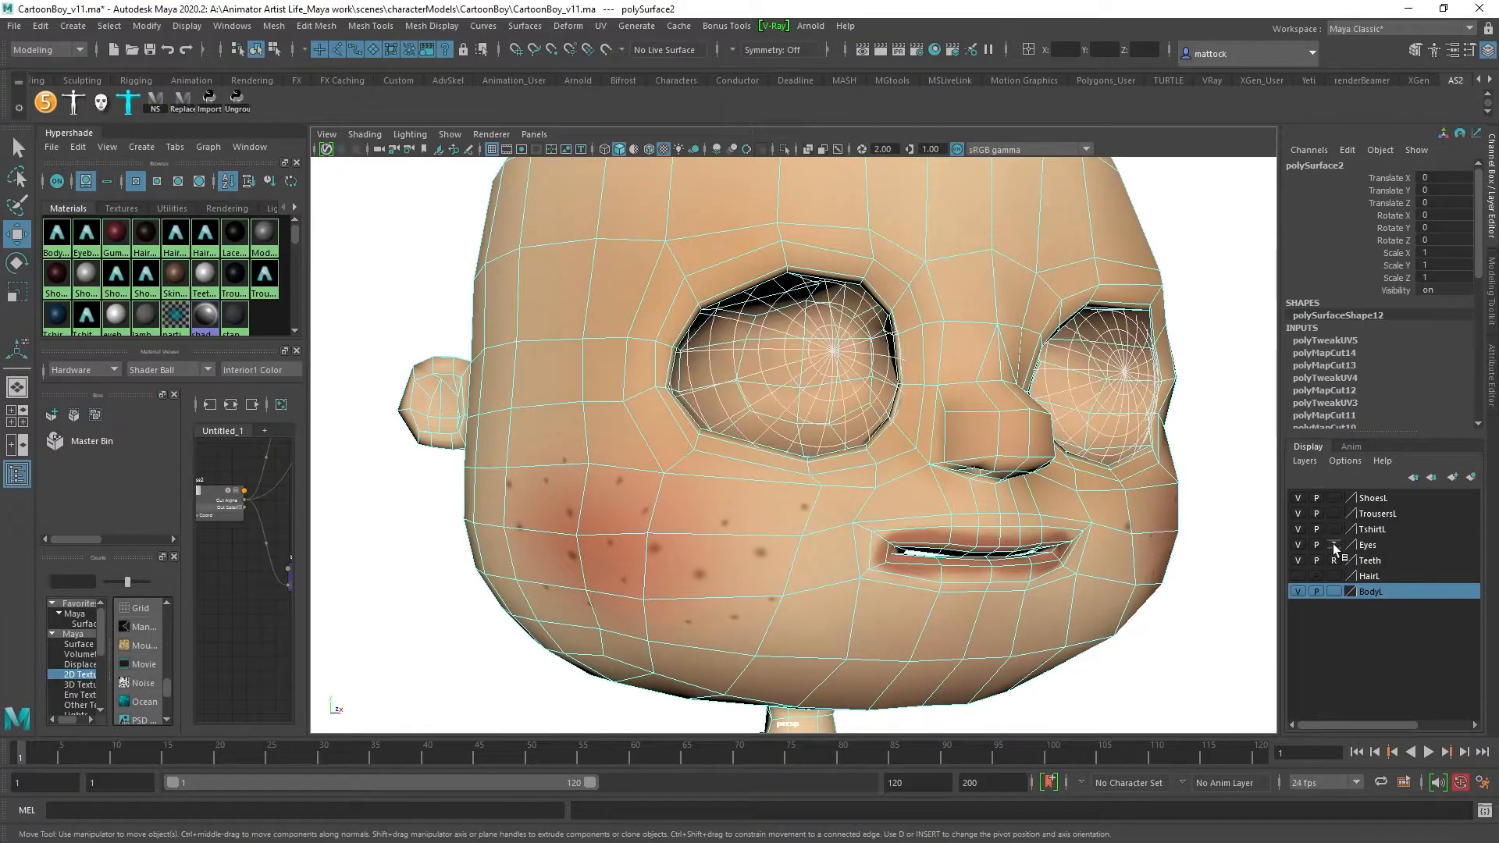
click(1333, 546)
click(1297, 545)
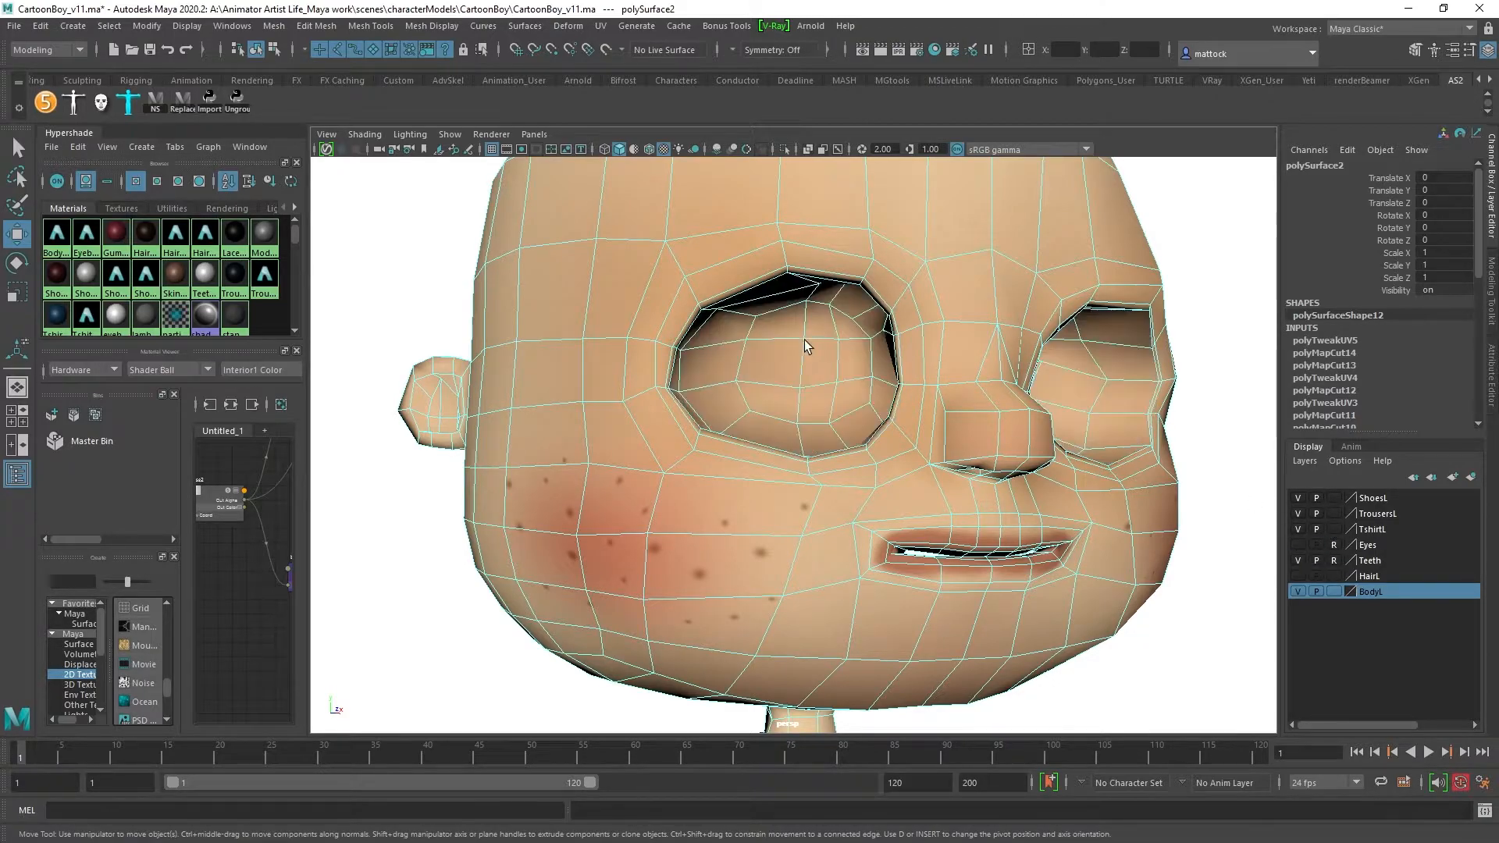
Step: Switch the body mesh to face mode and select the strip of faces along the upper rim of the character's right eye socket
scroll(803, 338, up, 6)
alt+drag(742, 484, 785, 429)
alt+drag(621, 415, 598, 353)
right_drag(851, 361, 871, 373)
alt+right_drag(1008, 417, 816, 463)
alt+drag(708, 492, 663, 442)
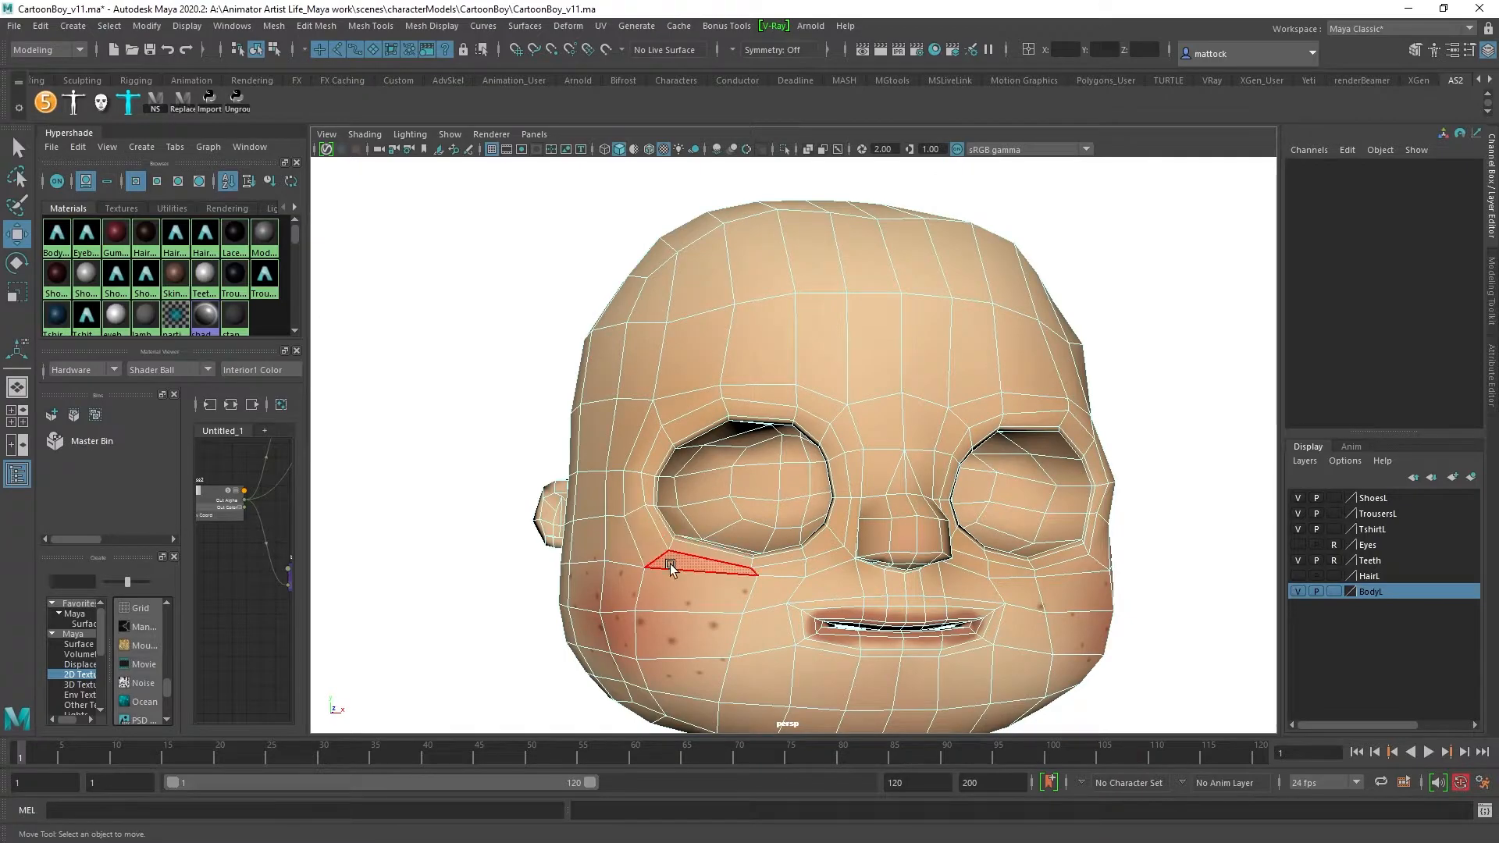
alt+right_drag(695, 431, 766, 438)
alt+drag(766, 438, 852, 469)
alt+right_drag(852, 469, 793, 432)
mouse_move(793, 432)
alt+mouse_down()
mouse_move(813, 435)
mouse_move(787, 459)
alt+mouse_up()
alt+right_drag(787, 460, 874, 472)
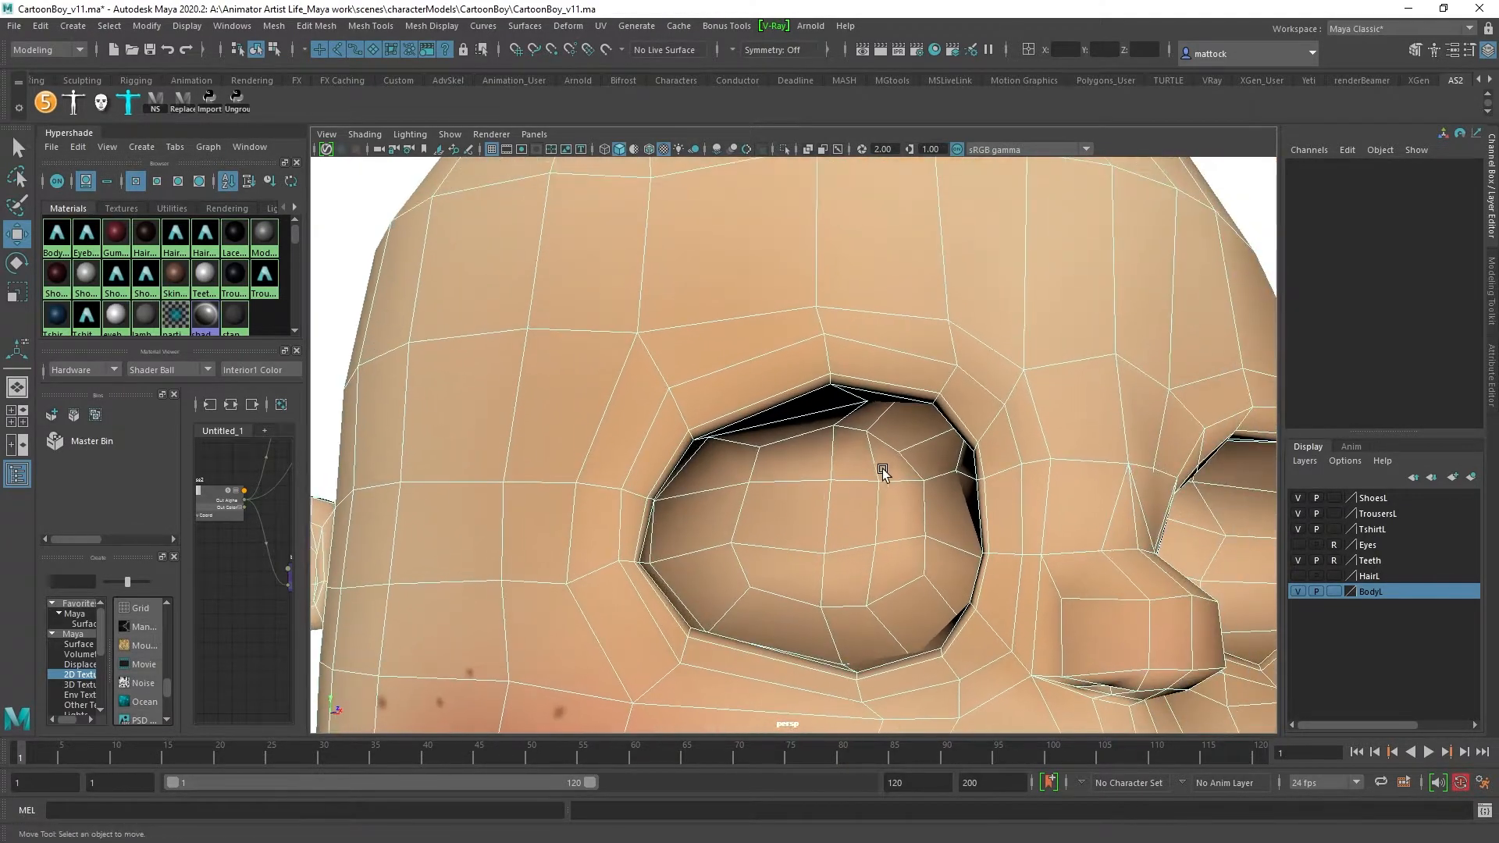
alt+drag(874, 472, 1028, 456)
click(1022, 435)
alt+drag(914, 334, 679, 402)
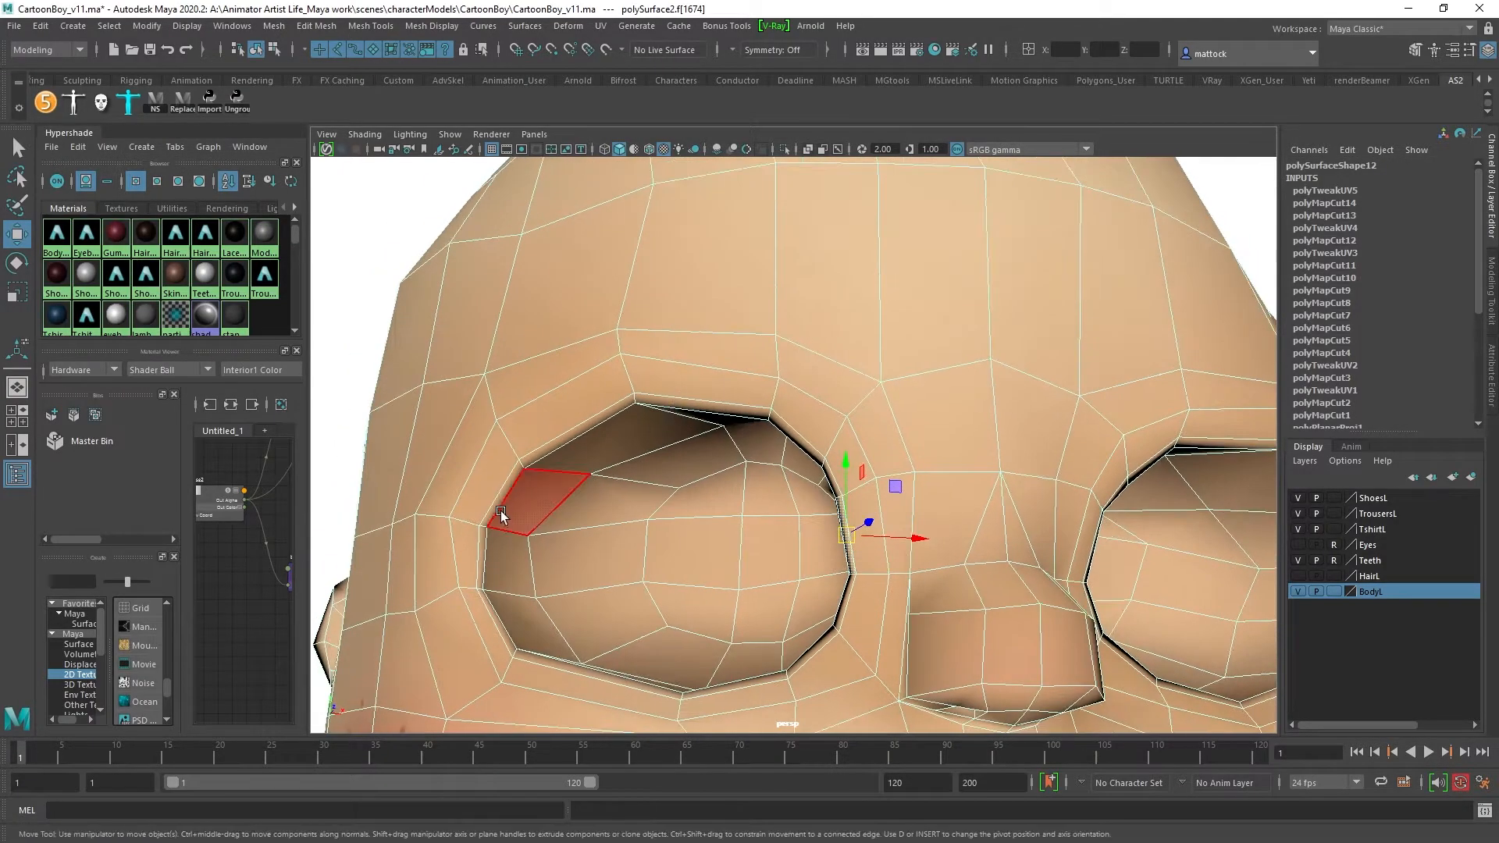
shift+double_click(506, 489)
Step: Check the selected upper eye-rim faces in wireframe and extract them from the body mesh
alt+right_drag(684, 473, 688, 417)
alt+drag(689, 417, 726, 423)
alt+right_drag(726, 423, 646, 450)
mouse_move(646, 450)
alt+mouse_down()
mouse_move(700, 446)
mouse_move(674, 452)
alt+mouse_up()
key(4)
mouse_move(815, 408)
alt+mouse_down()
mouse_move(622, 401)
mouse_move(636, 420)
mouse_move(613, 417)
mouse_move(661, 459)
mouse_move(678, 454)
alt+mouse_up()
key(6)
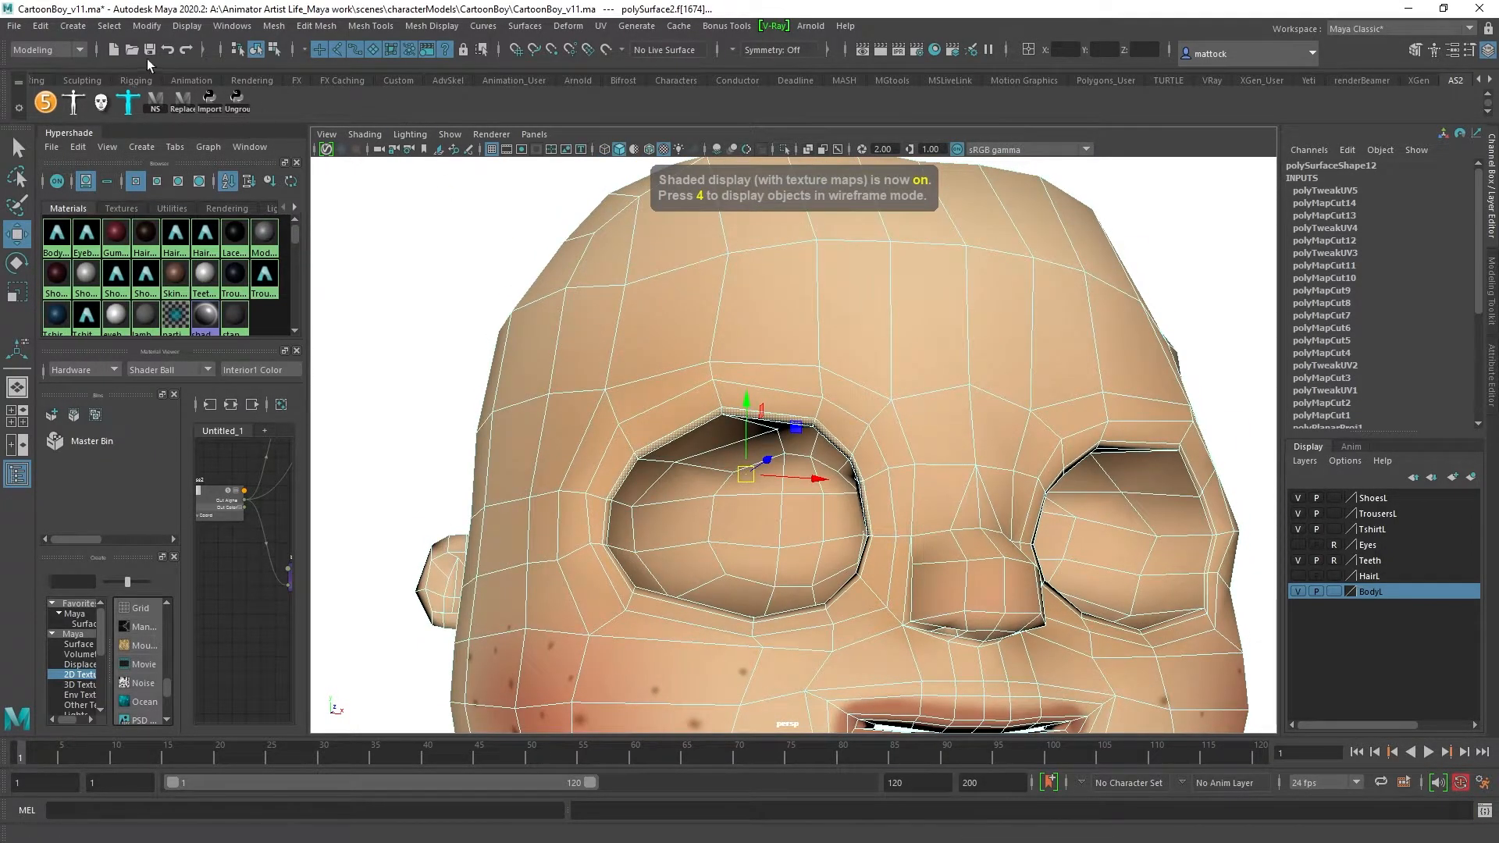
click(274, 26)
mouse_move(314, 27)
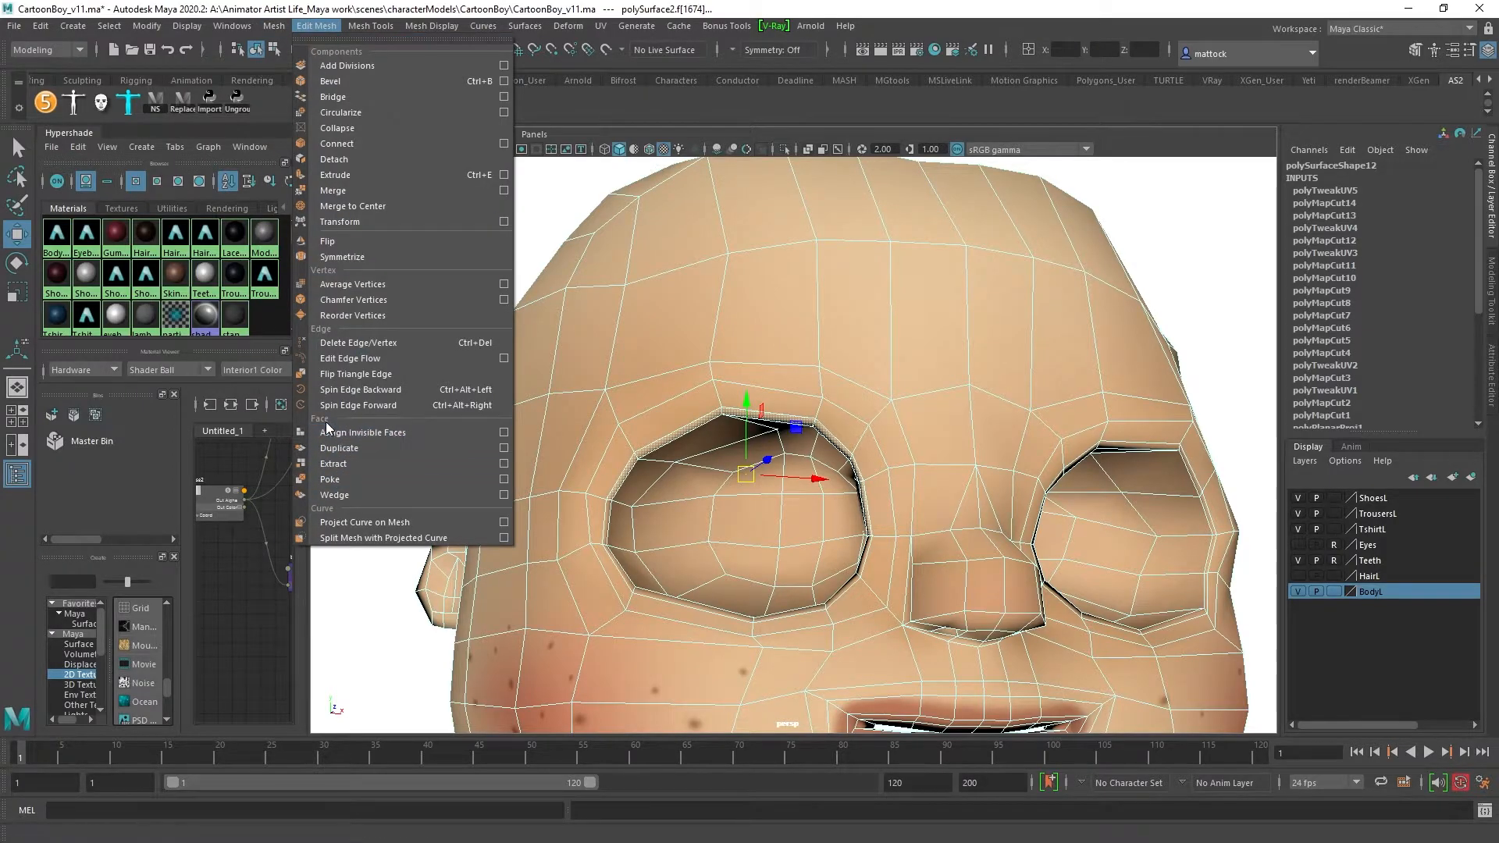
click(344, 464)
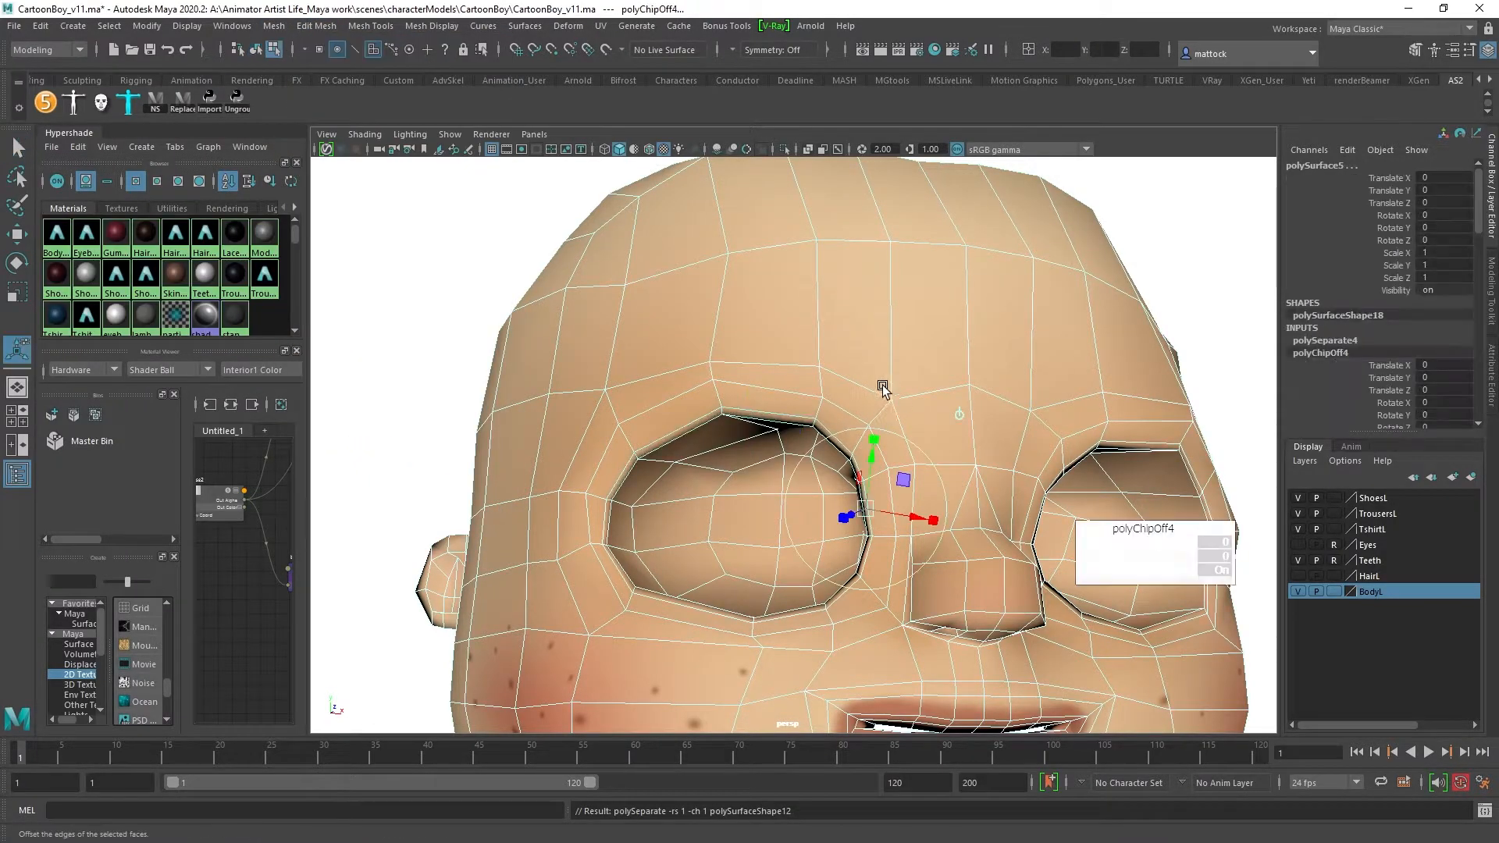
Step: Return to object mode and select the extracted eye-rim strip with the Move tool active
alt+drag(888, 391, 886, 380)
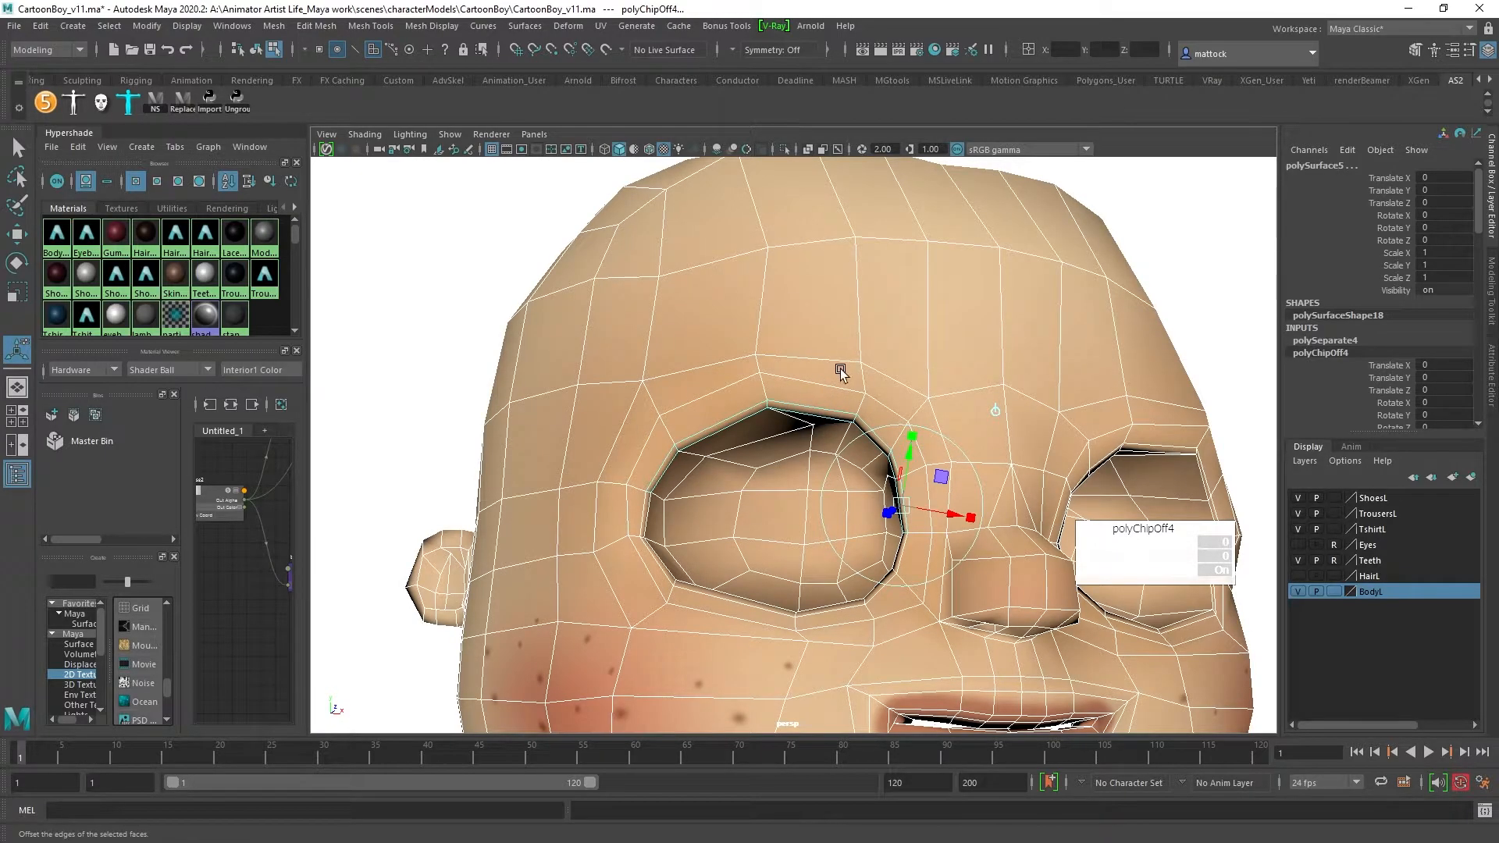
right_drag(857, 364, 921, 352)
click(822, 411)
click(829, 415)
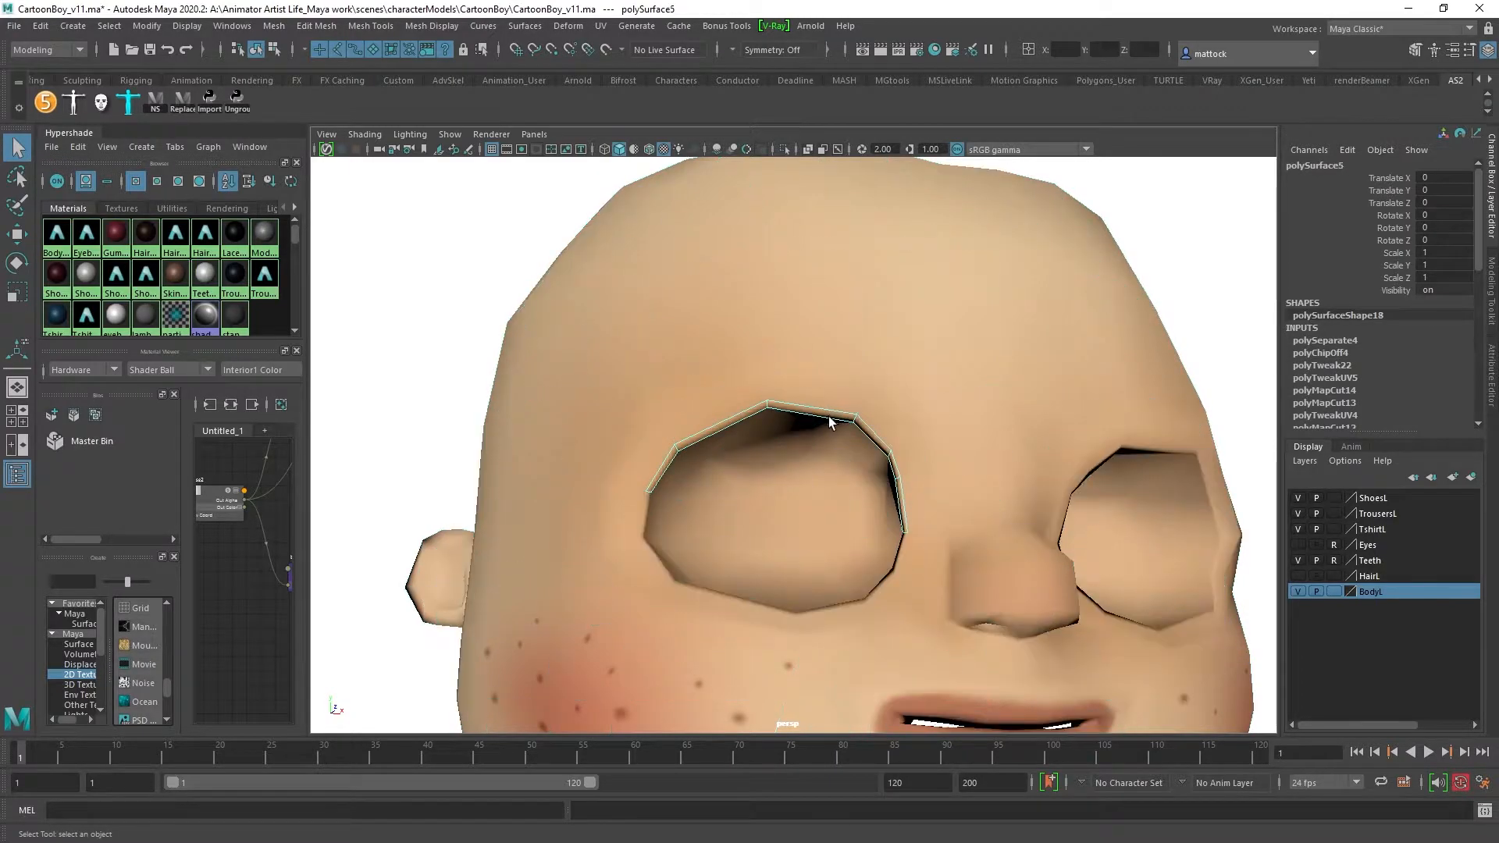
scroll(826, 399, down, 3)
key(w)
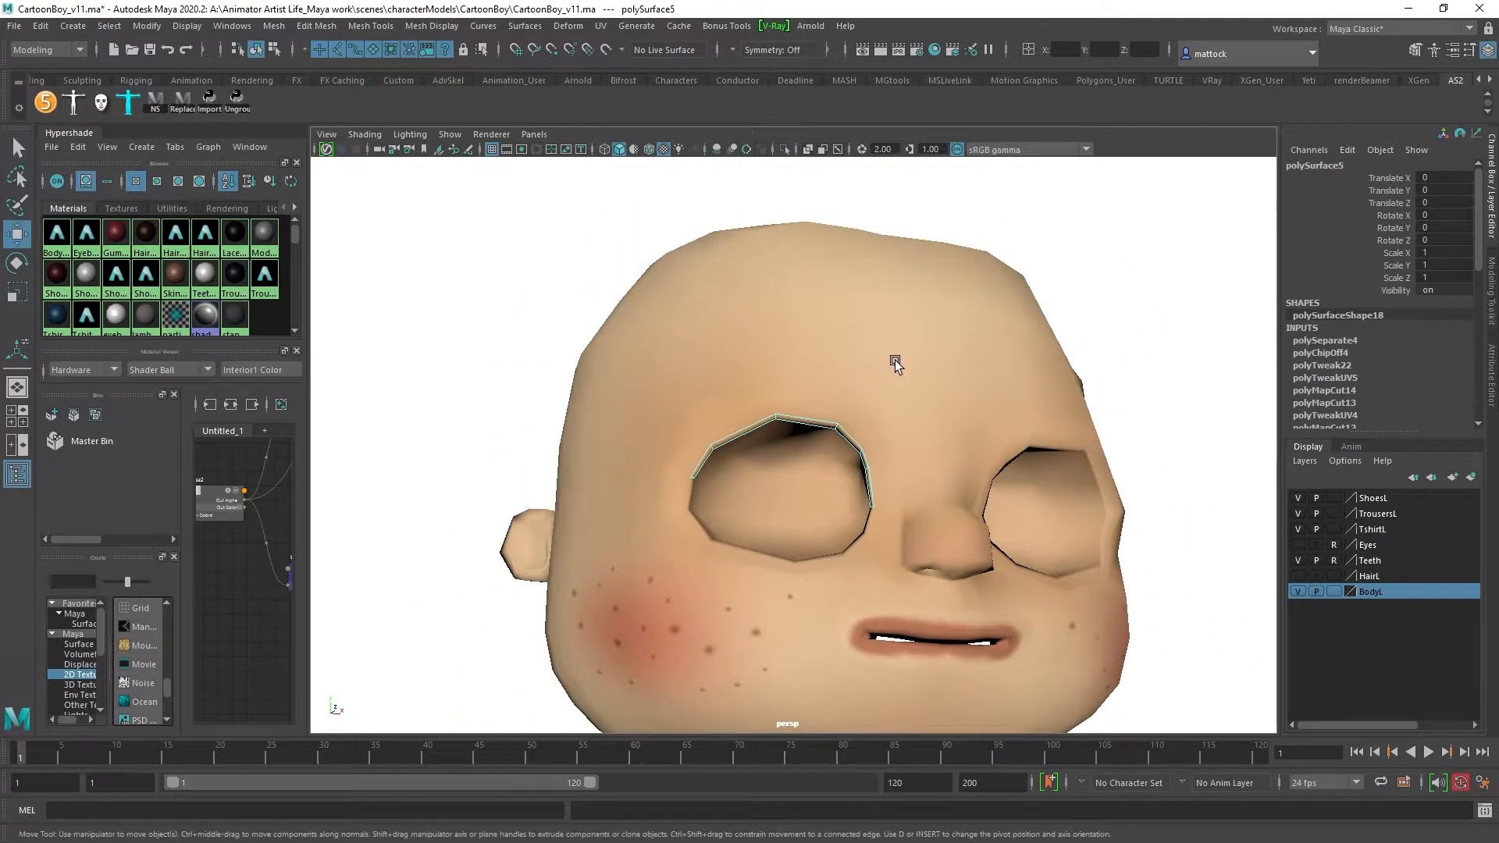
Step: Center the pivot of the extracted eye-rim strip and view it from the other side of the head
click(152, 28)
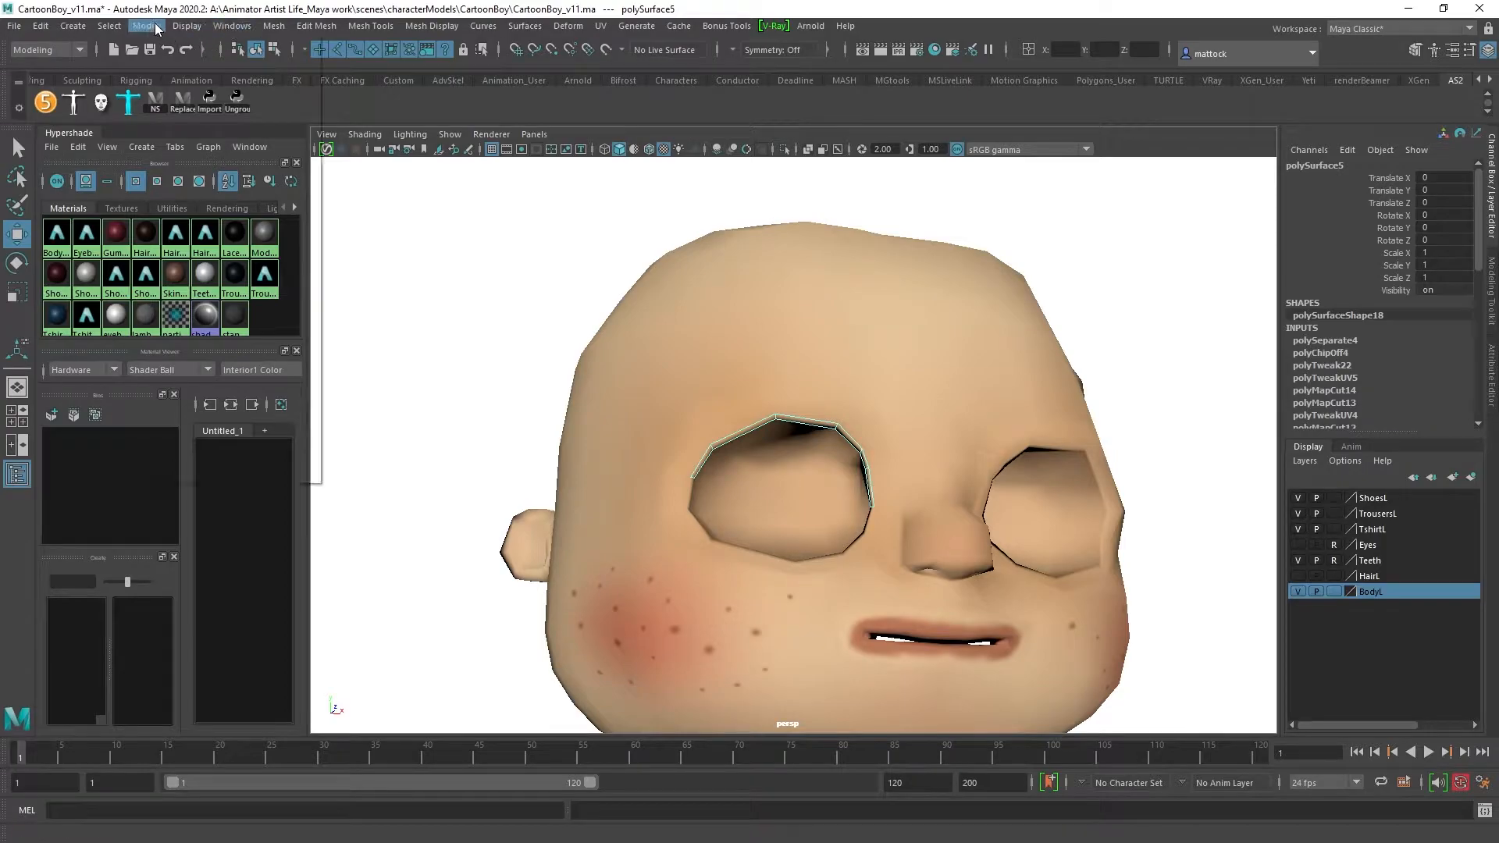
click(186, 139)
drag(789, 461, 562, 492)
key(ctrl+z)
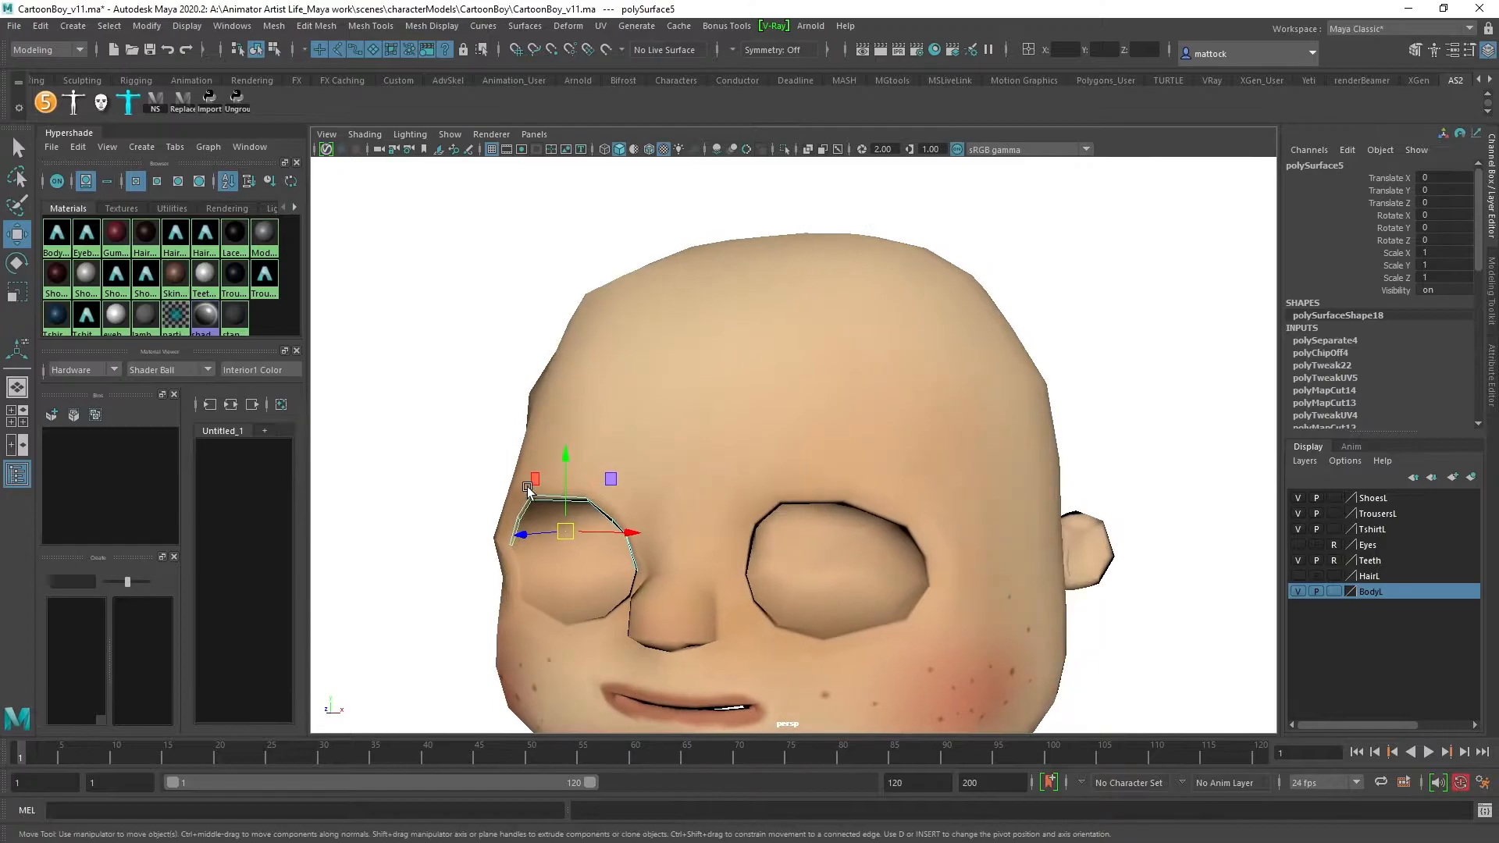
alt+right_drag(562, 492, 622, 508)
alt+middle_drag(623, 508, 840, 410)
mouse_move(840, 410)
alt+mouse_down()
mouse_move(858, 371)
mouse_move(861, 399)
alt+mouse_up()
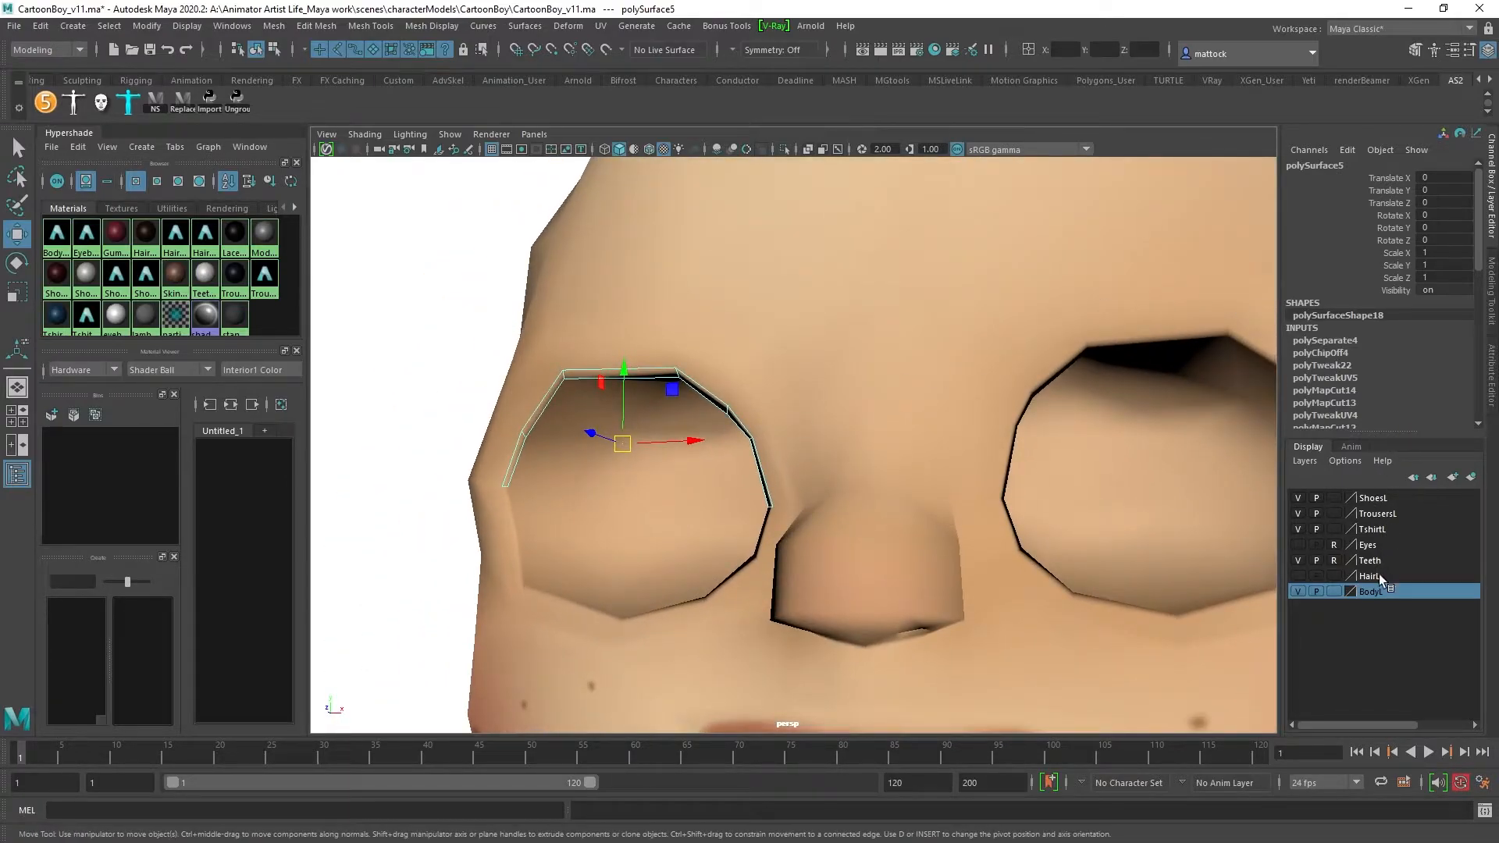
click(1335, 592)
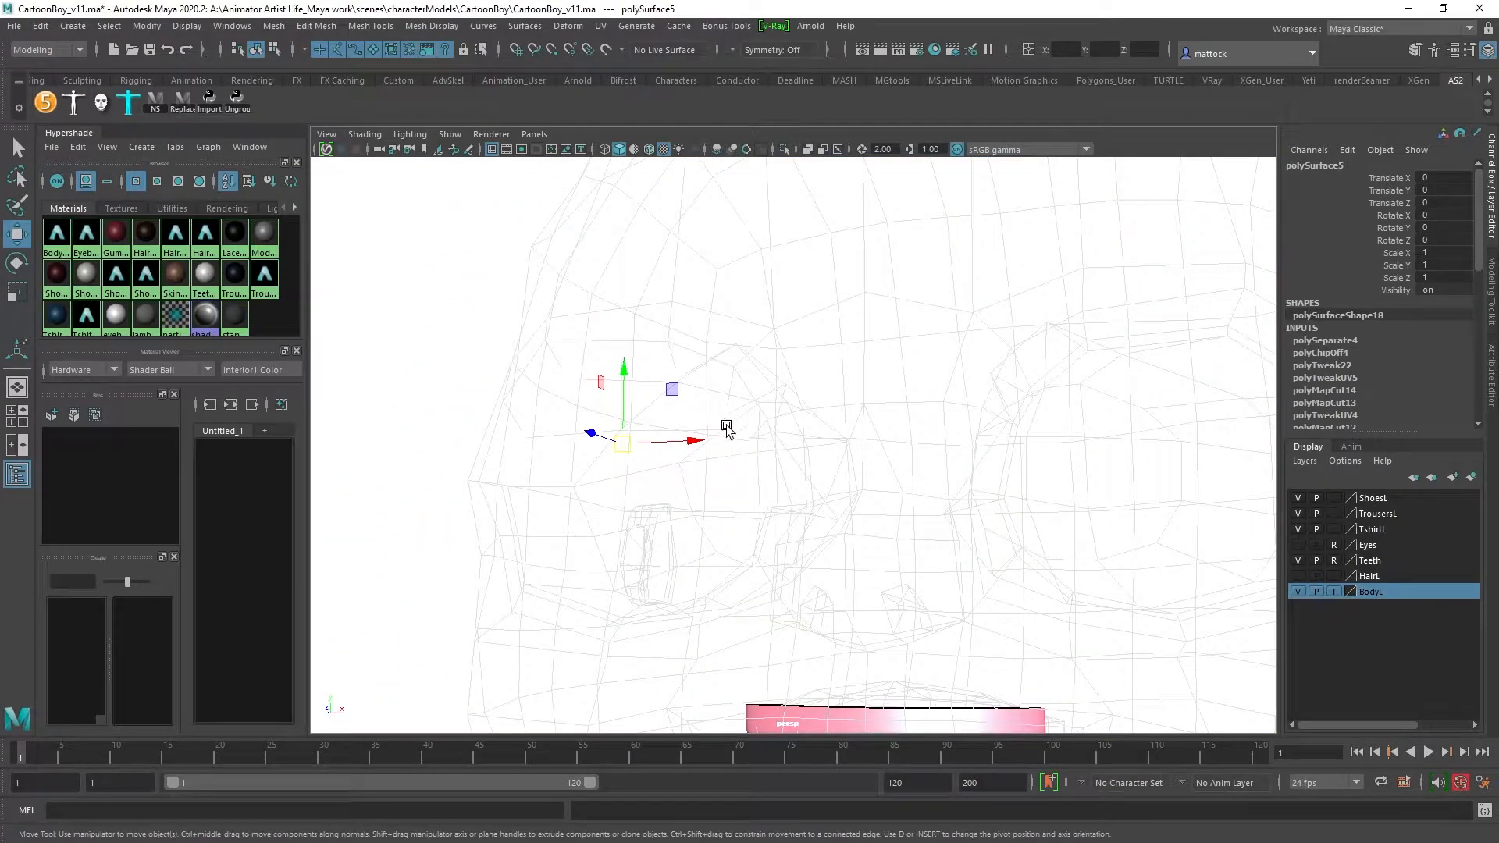
click(1335, 592)
scroll(796, 356, up, 2)
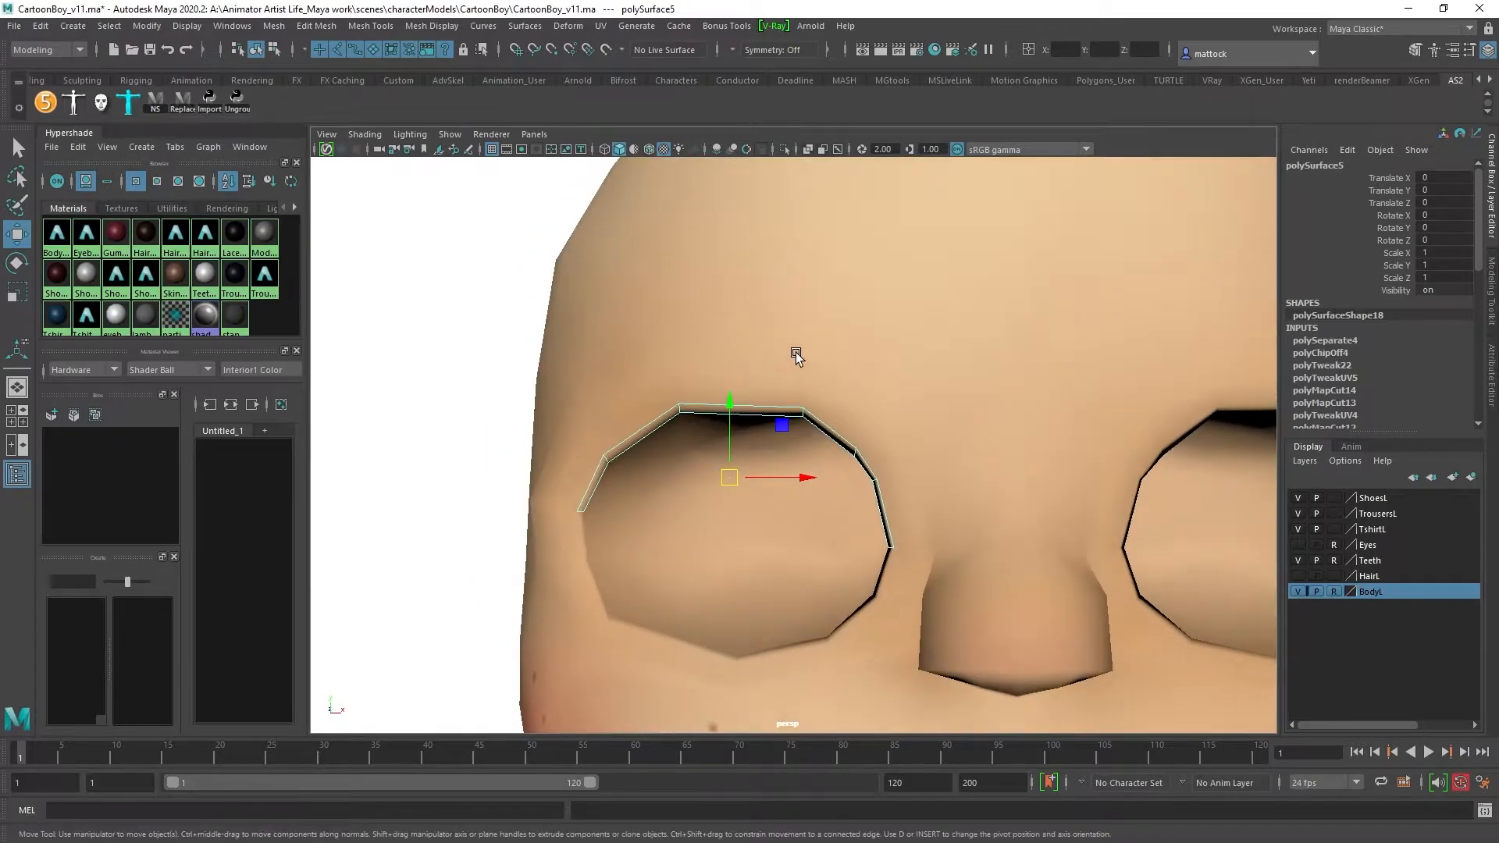
click(495, 322)
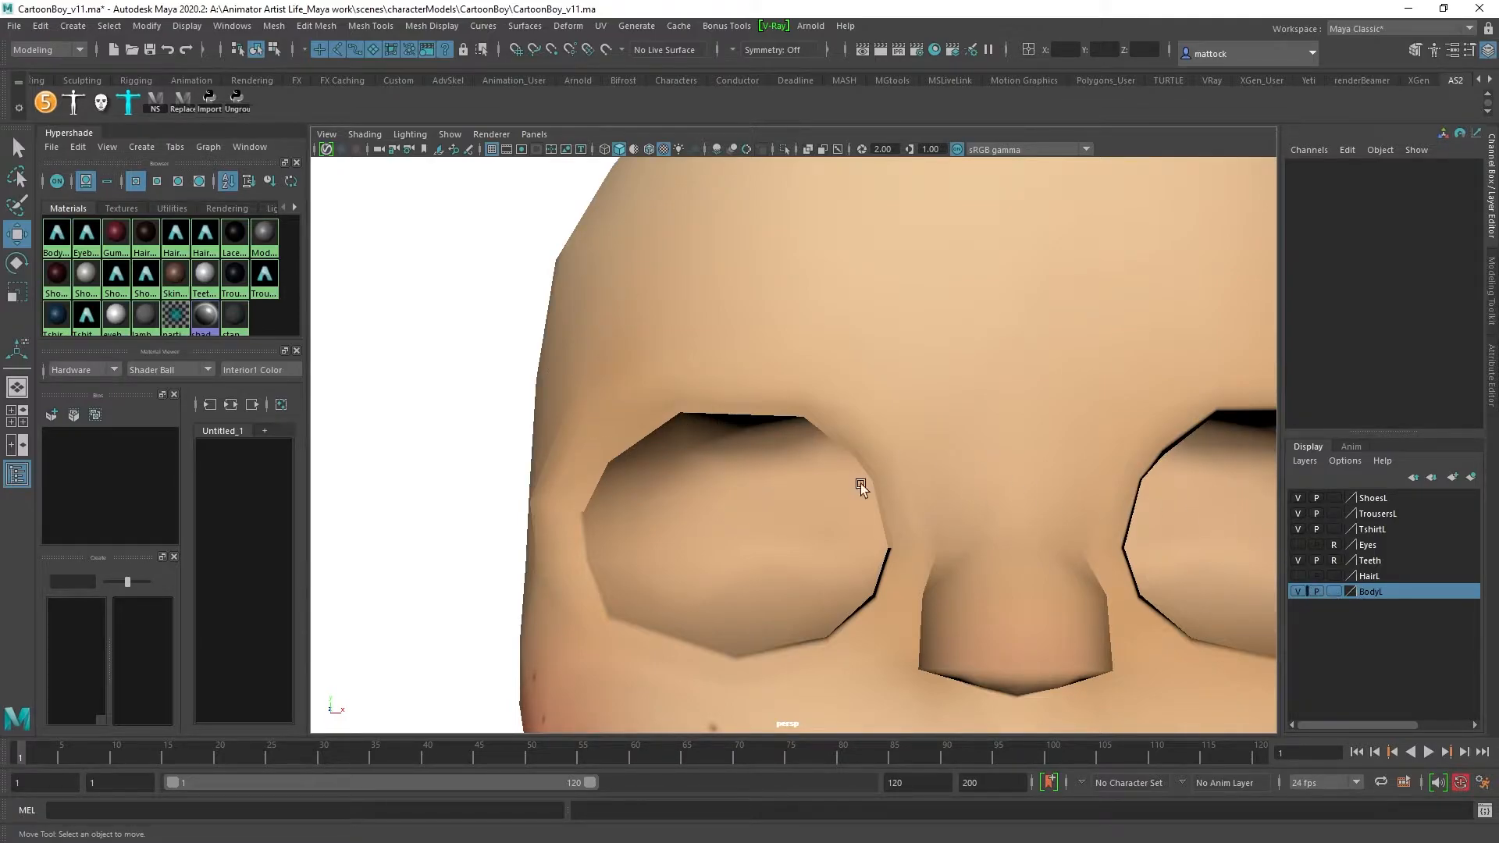
drag(652, 370, 656, 376)
right_click(700, 371)
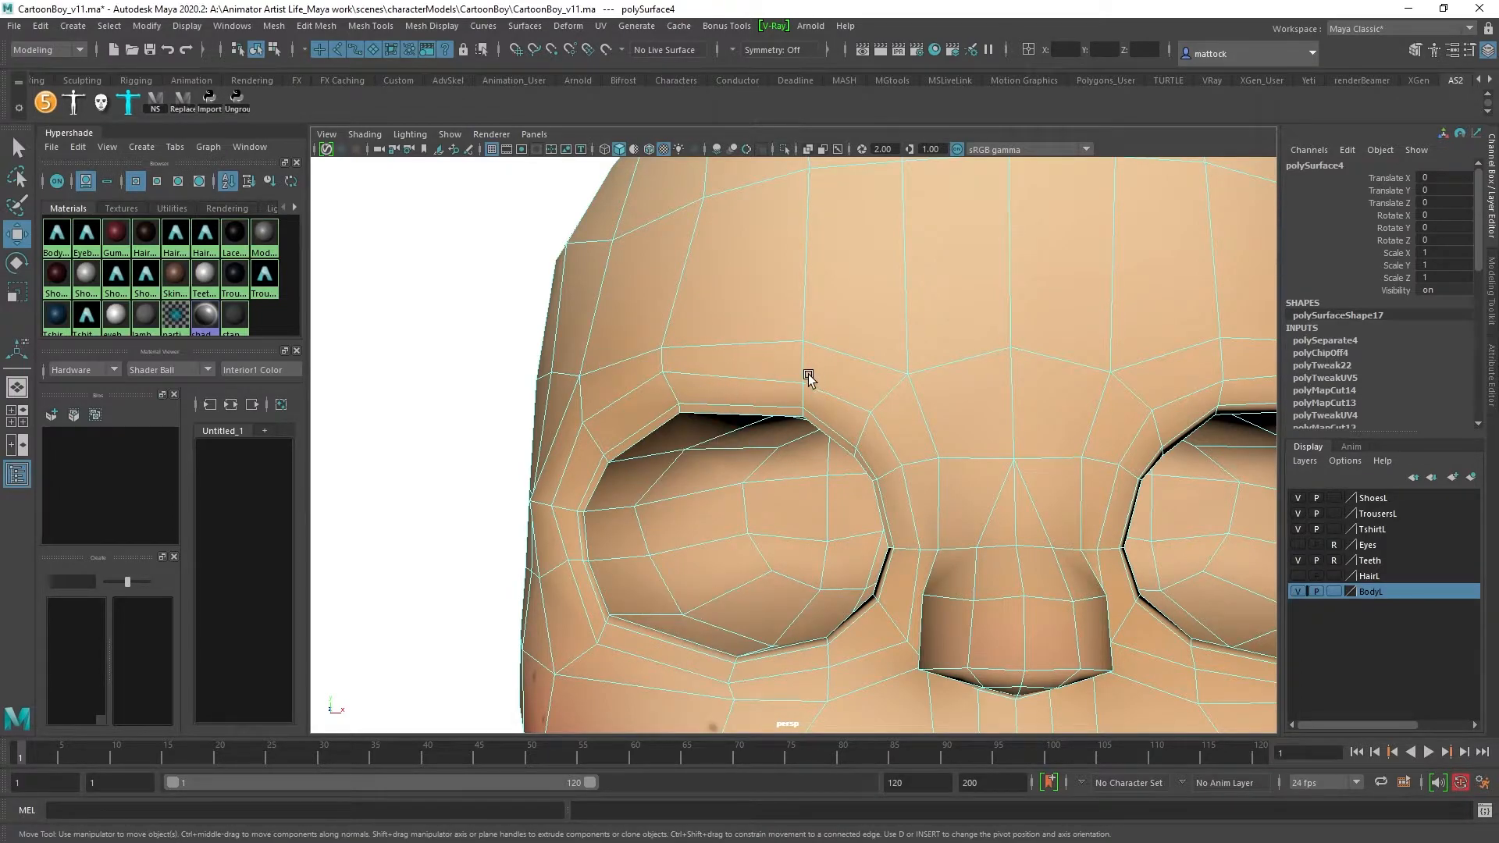
alt+drag(628, 403, 635, 399)
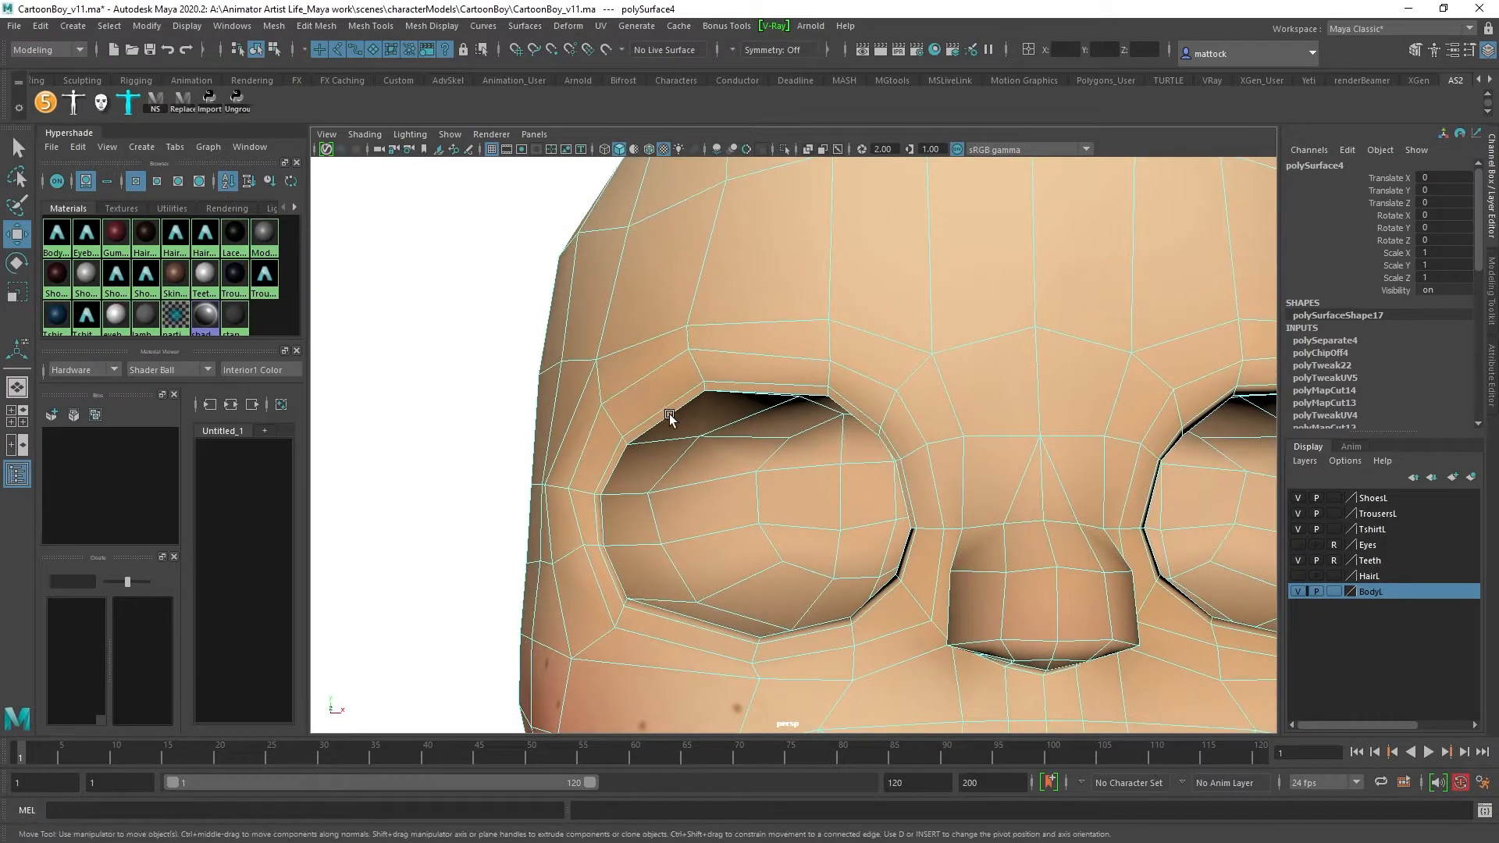
right_drag(668, 403, 679, 396)
key(ctrl+z)
Step: Switch the extracted eye-rim strip to edge mode and select its entire outer edge loop
scroll(945, 331, down, 1)
shift+drag(538, 296, 754, 378)
alt+drag(625, 423, 656, 391)
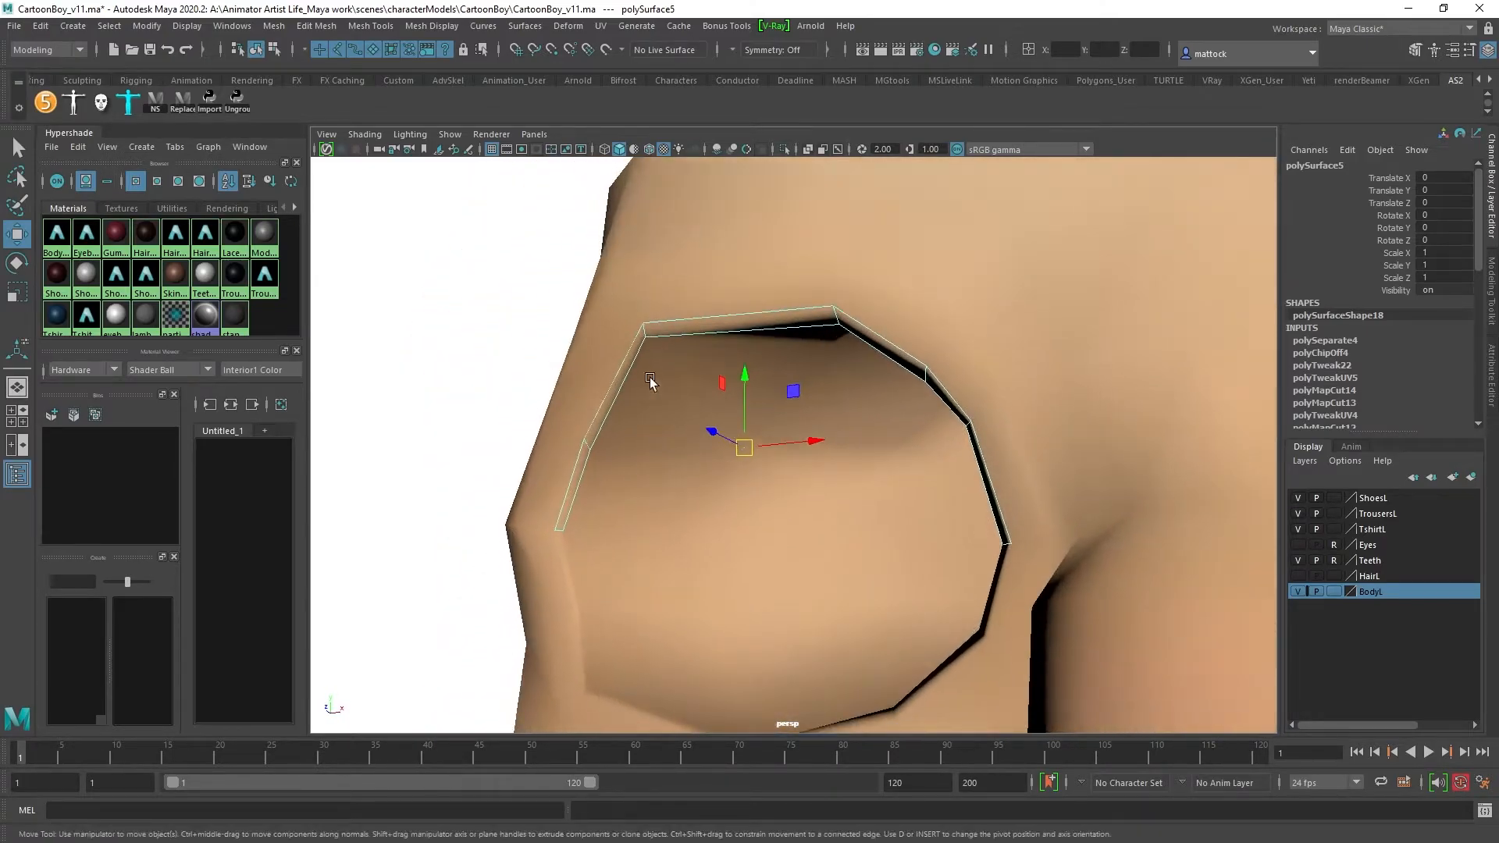
right_drag(679, 330, 677, 321)
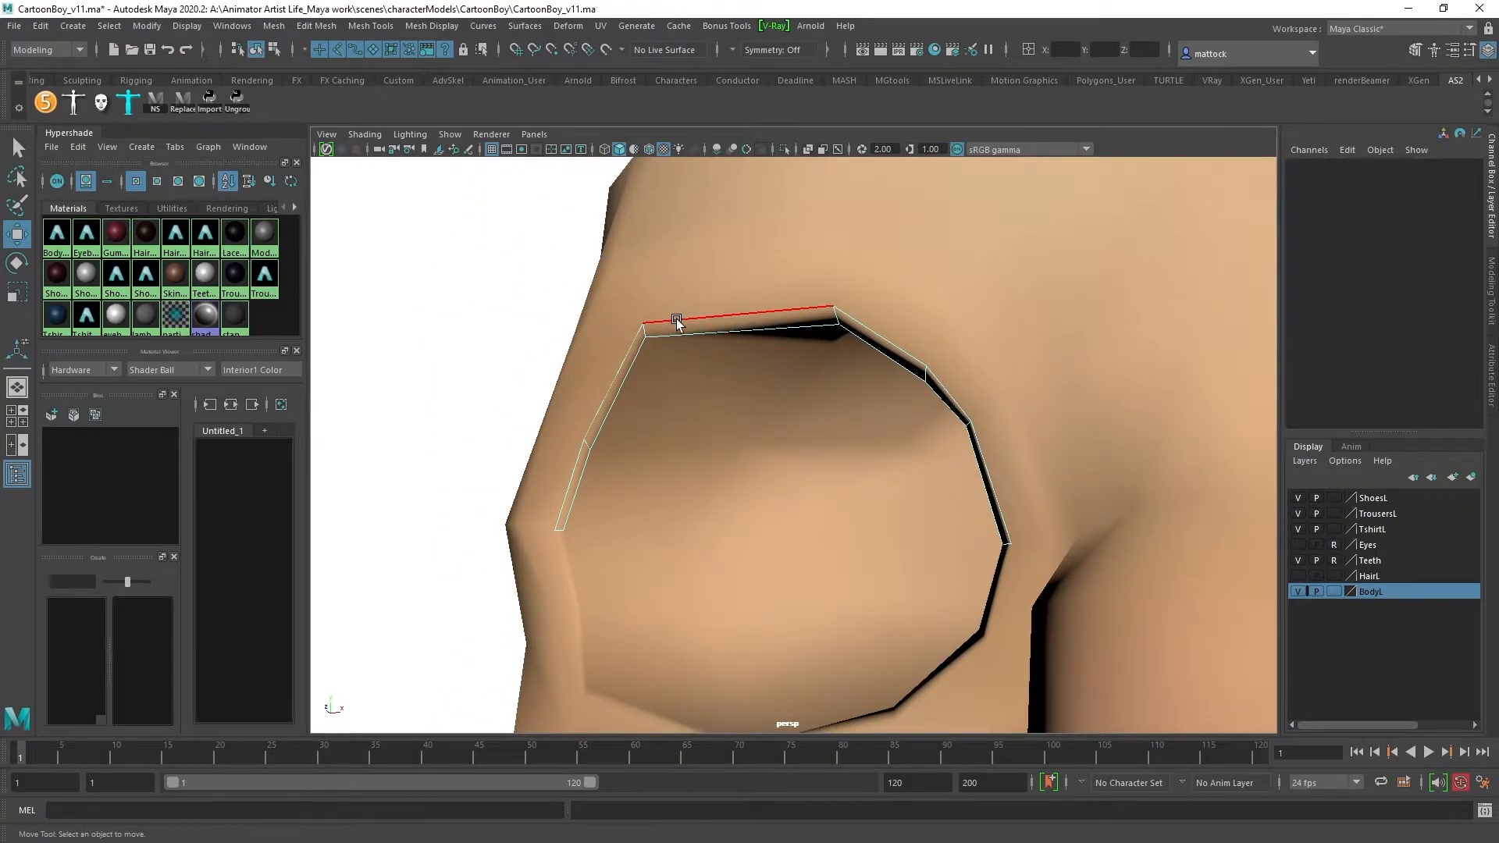
click(567, 500)
mouse_move(715, 420)
alt+mouse_down()
mouse_move(762, 419)
mouse_move(721, 441)
alt+mouse_up()
shift+double_click(928, 443)
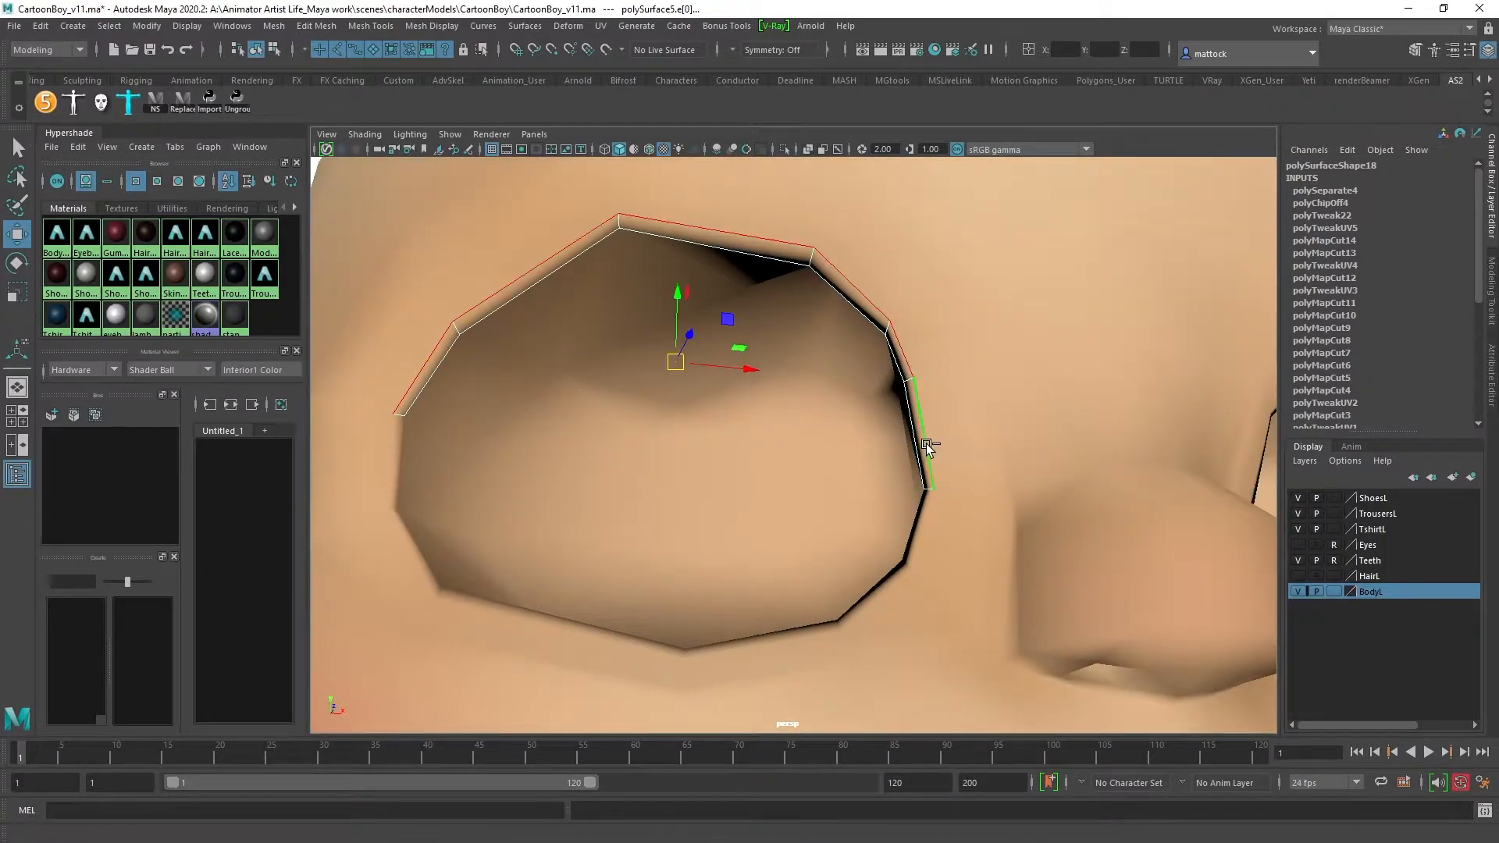
Step: Pull the strip's outer edge loop forward, away from the face, and adjust its height slightly
alt+right_drag(1026, 413, 943, 388)
alt+middle_drag(730, 398, 804, 449)
alt+drag(804, 448, 656, 434)
alt+middle_drag(656, 434, 810, 422)
alt+drag(810, 422, 793, 466)
shift+drag(695, 480, 674, 483)
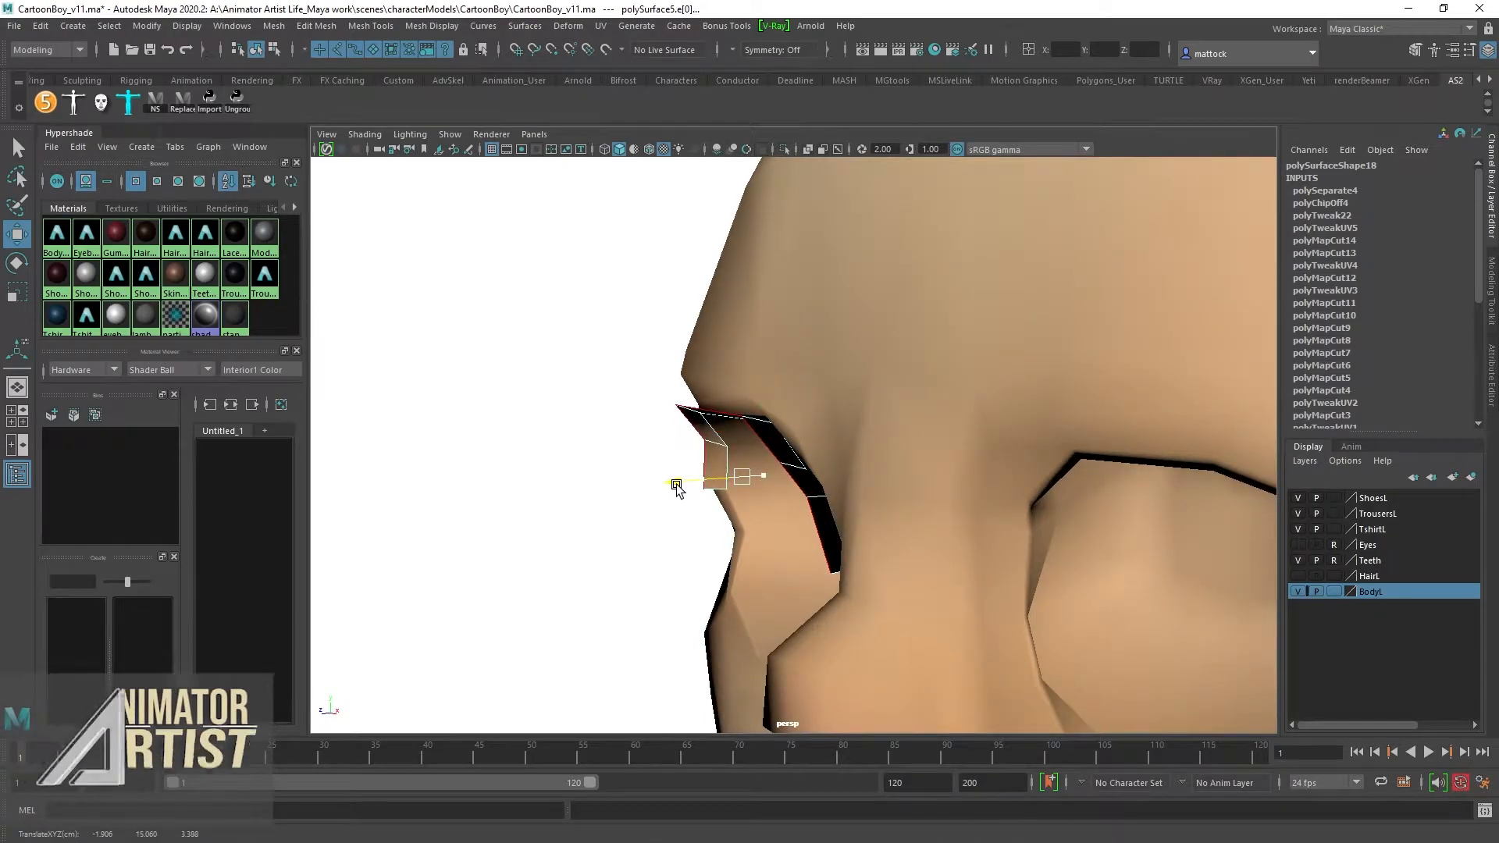
alt+drag(693, 551, 816, 461)
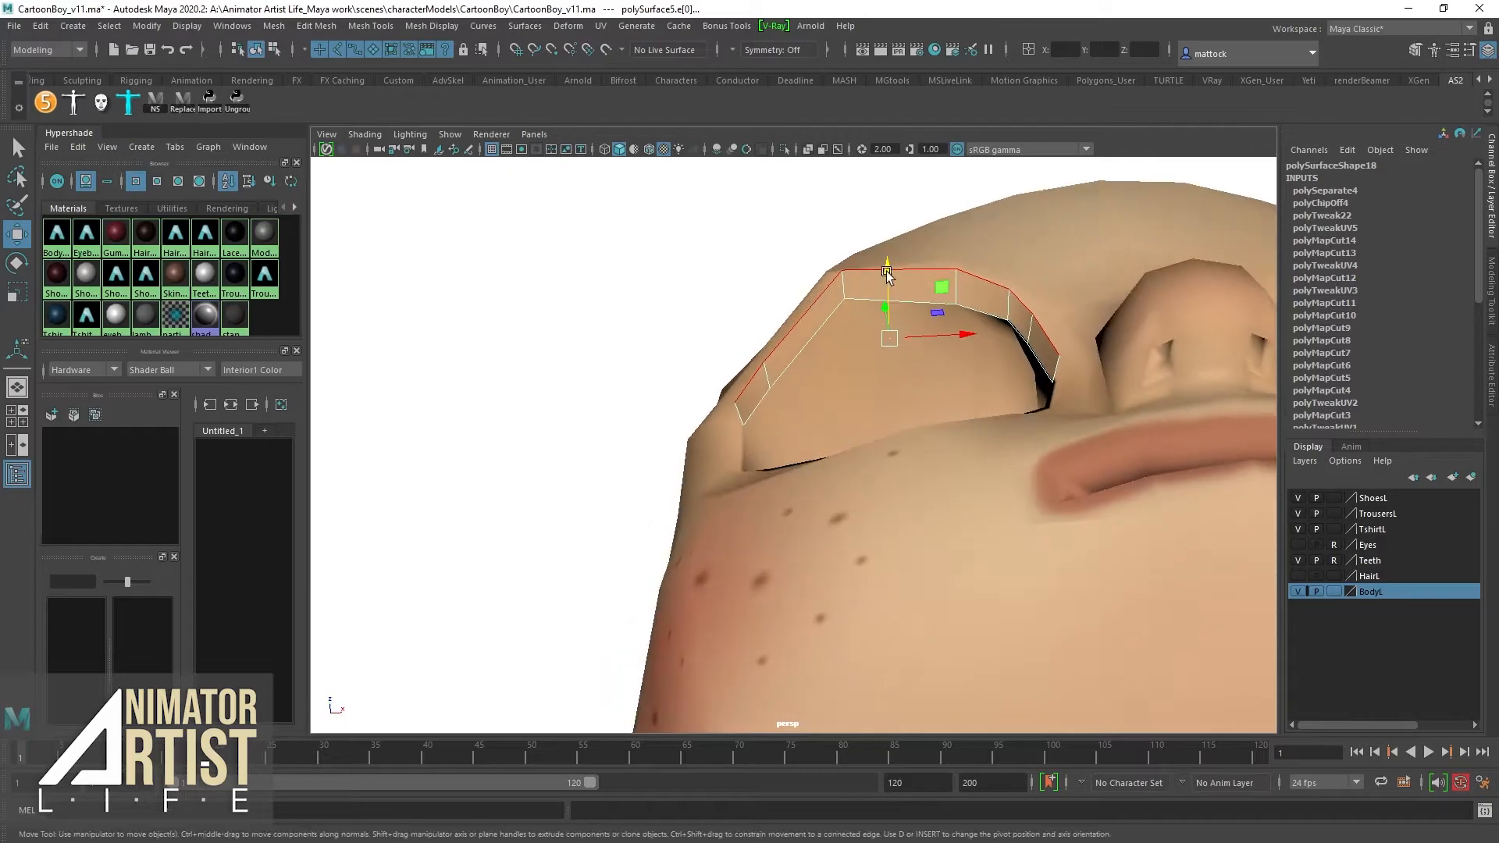
drag(888, 264, 891, 274)
alt+drag(816, 328, 836, 356)
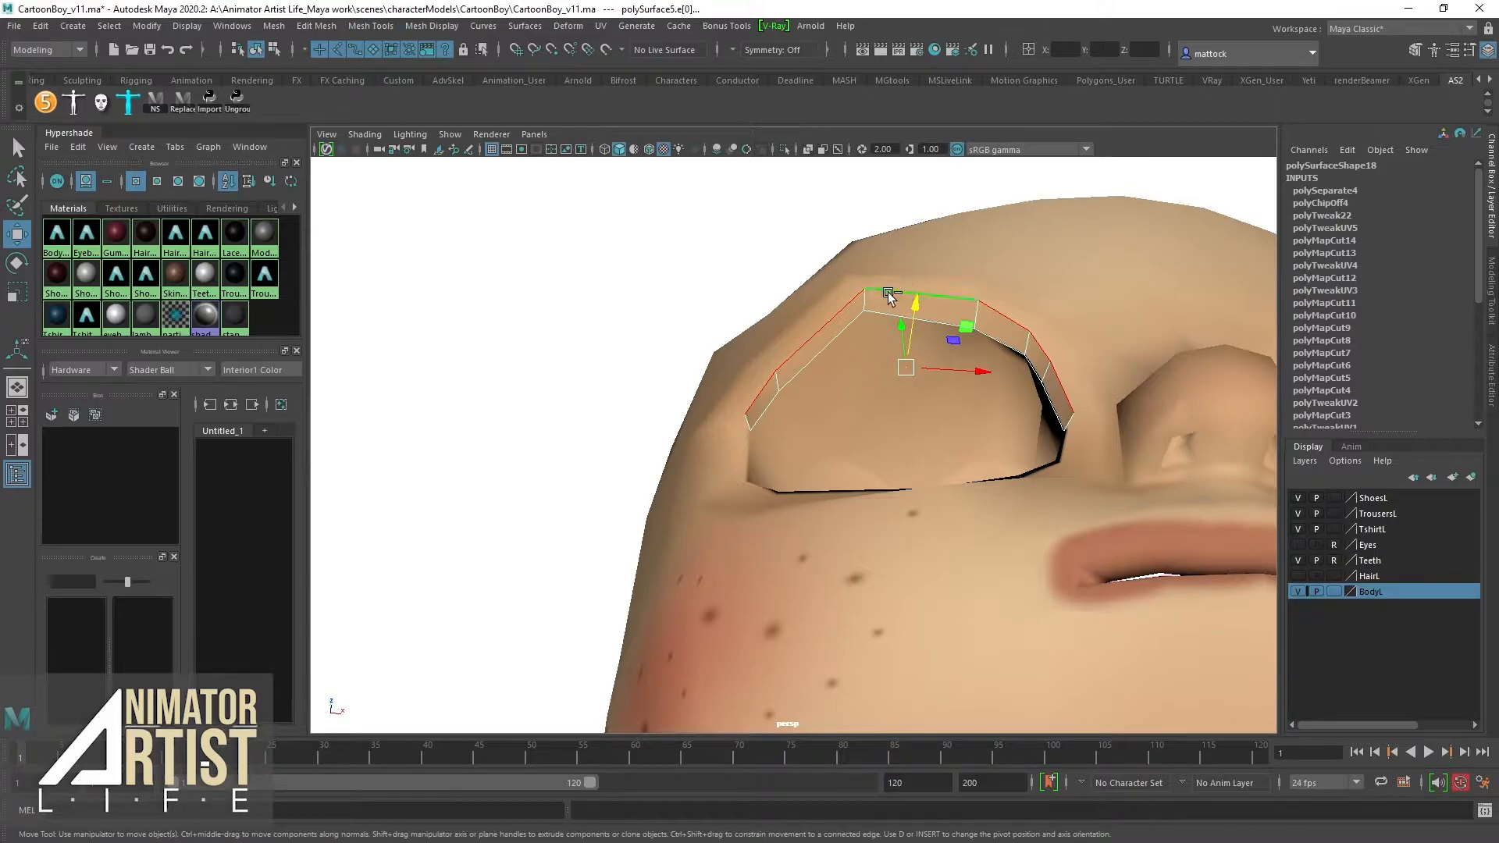
Step: Extrude the strip's outer edges with a local Y translation of 0.218 to form a second band of faces
shift+right_click(889, 296)
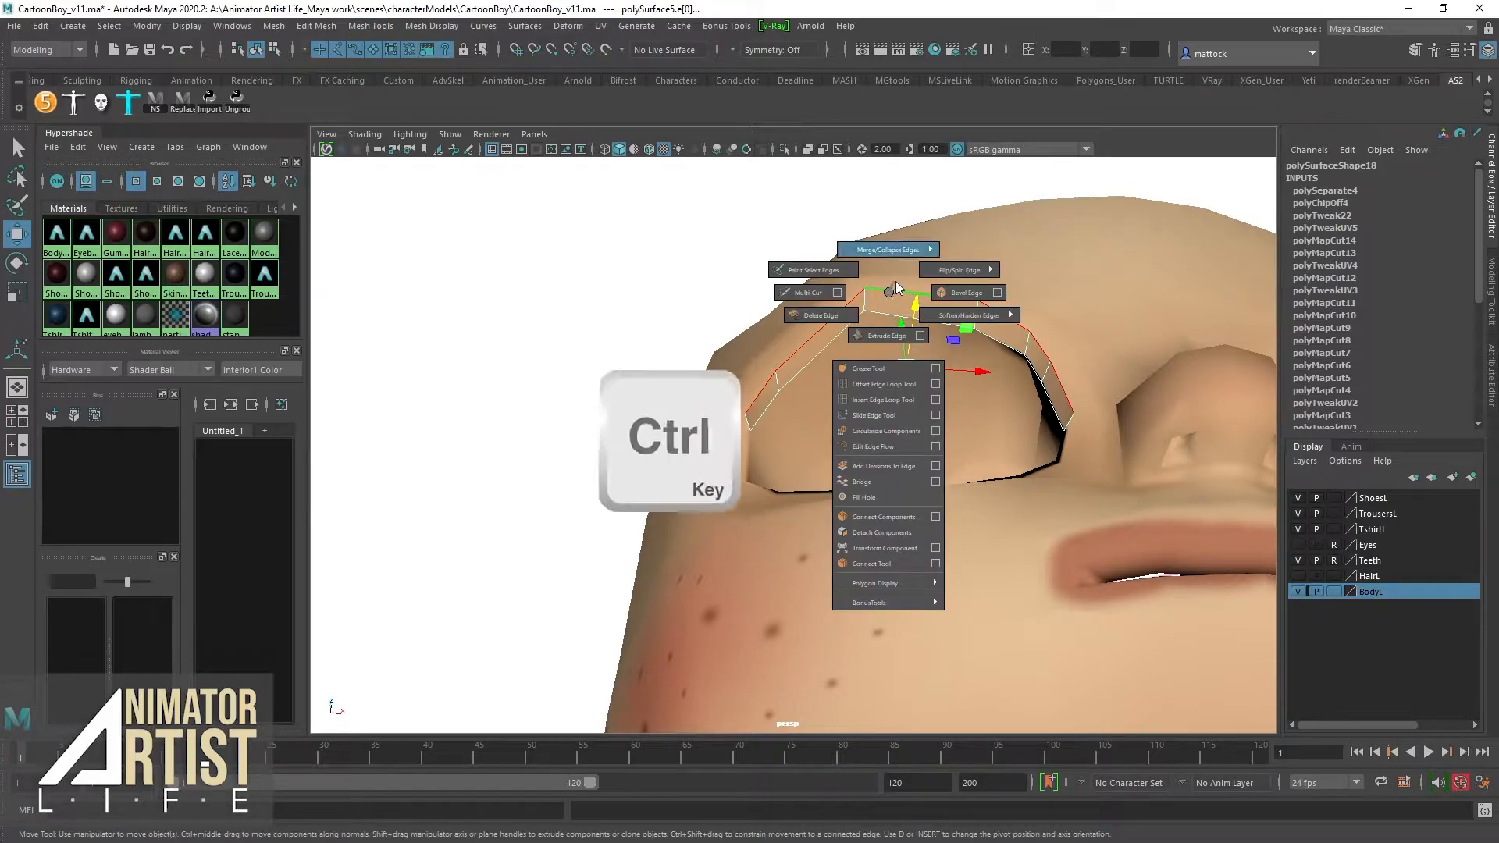
click(890, 333)
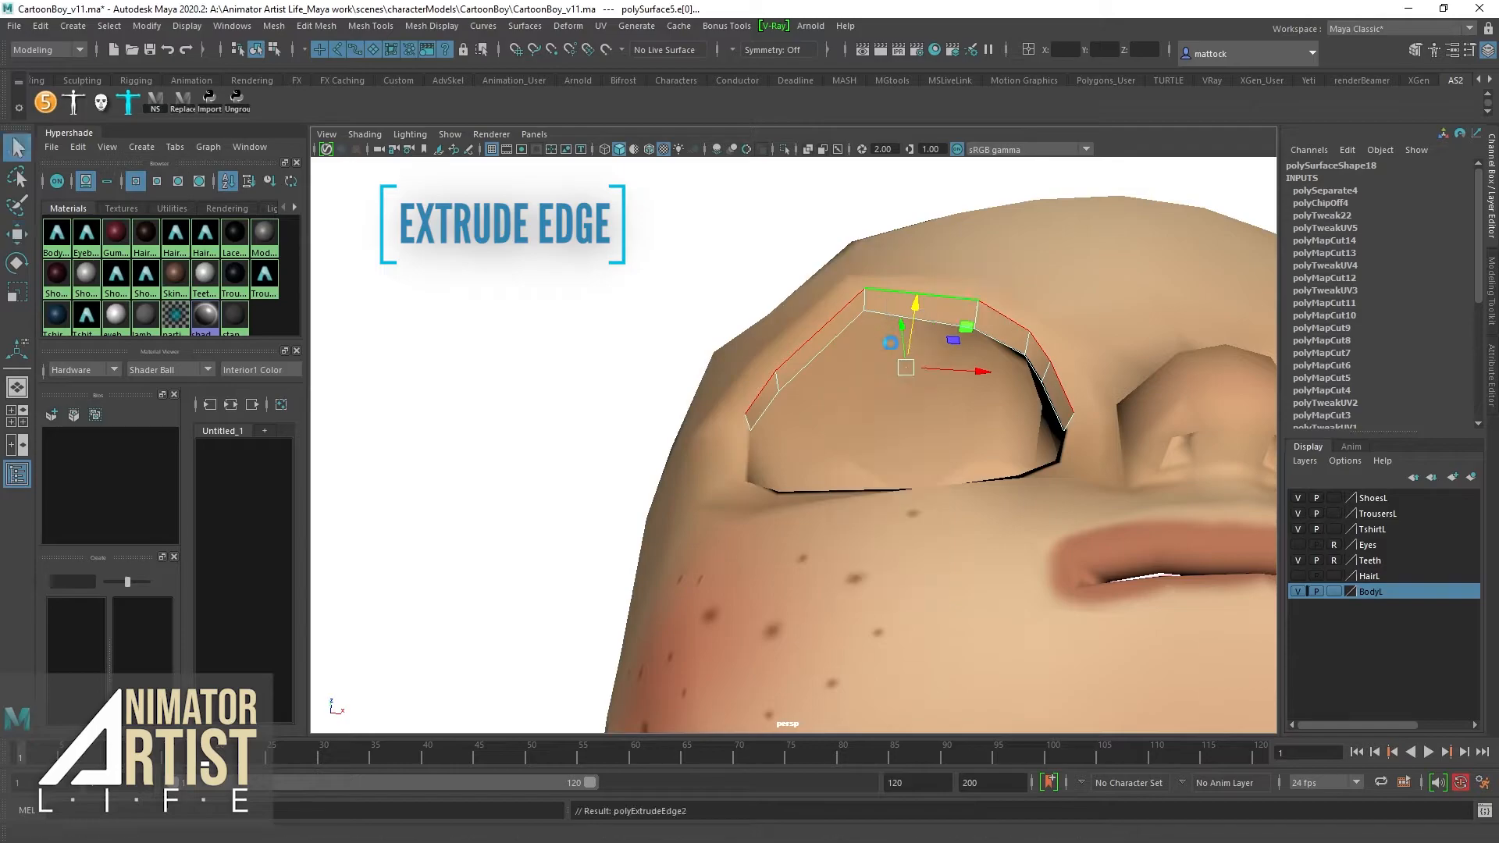
alt+drag(1015, 384, 1098, 361)
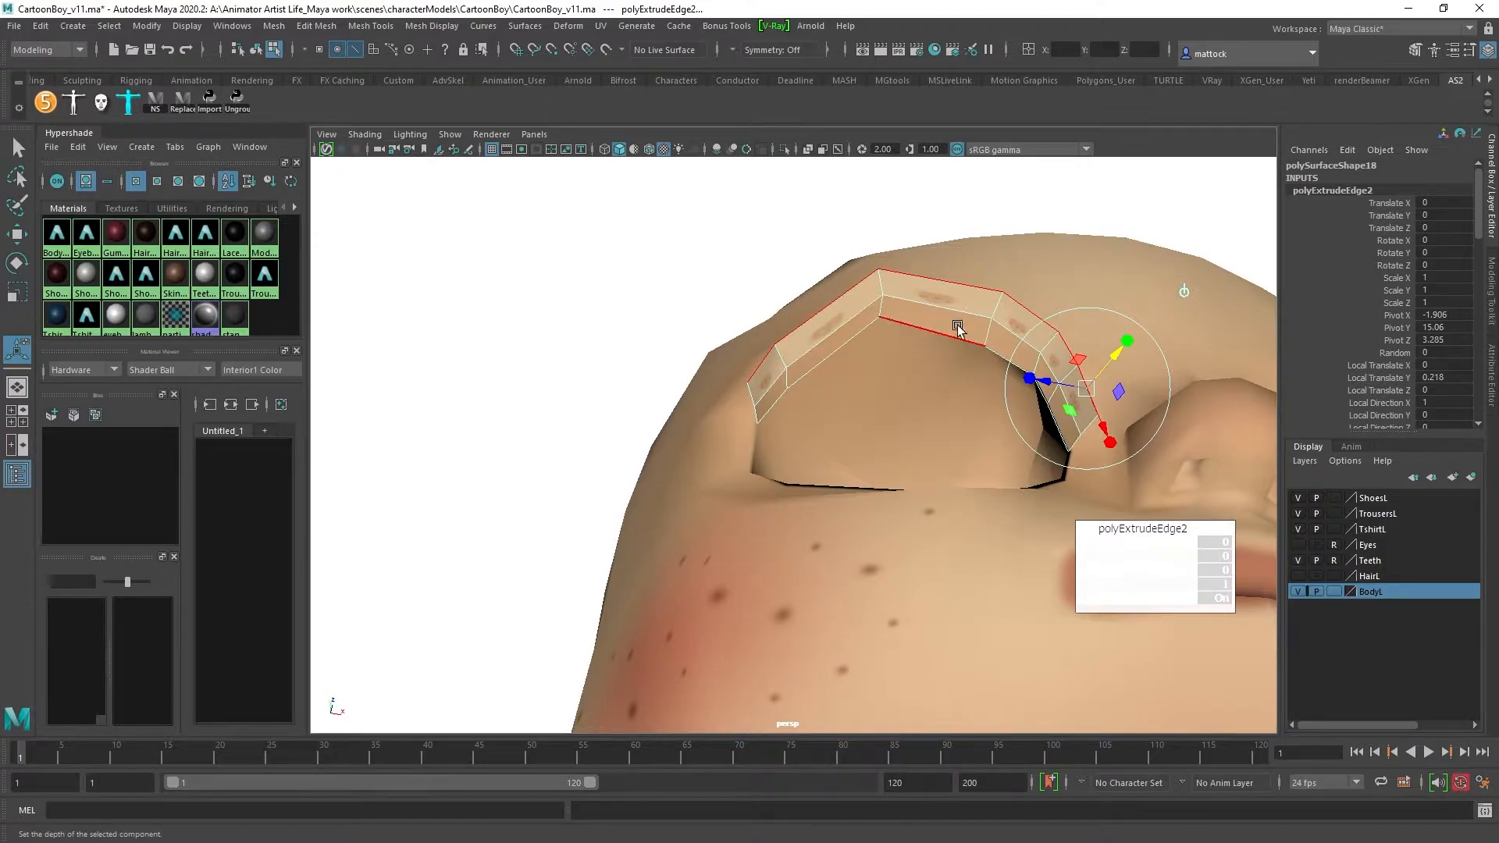
alt+drag(905, 346, 911, 292)
Step: Switch the strip to vertex mode and slide the outer-corner tip vertex along its end edge toward the neighbouring vertex
right_click(911, 291)
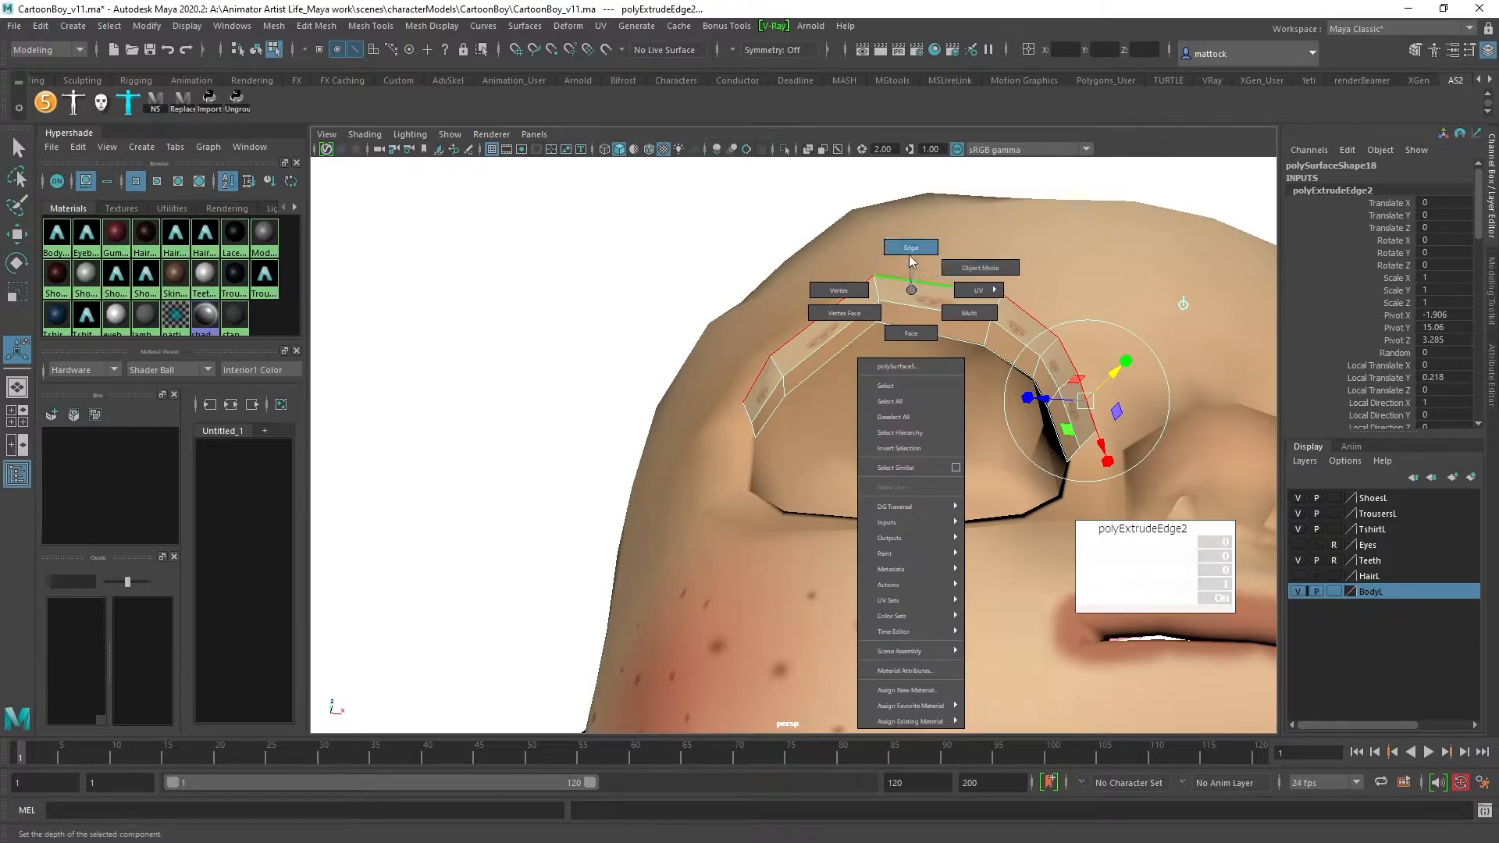
click(839, 290)
click(744, 403)
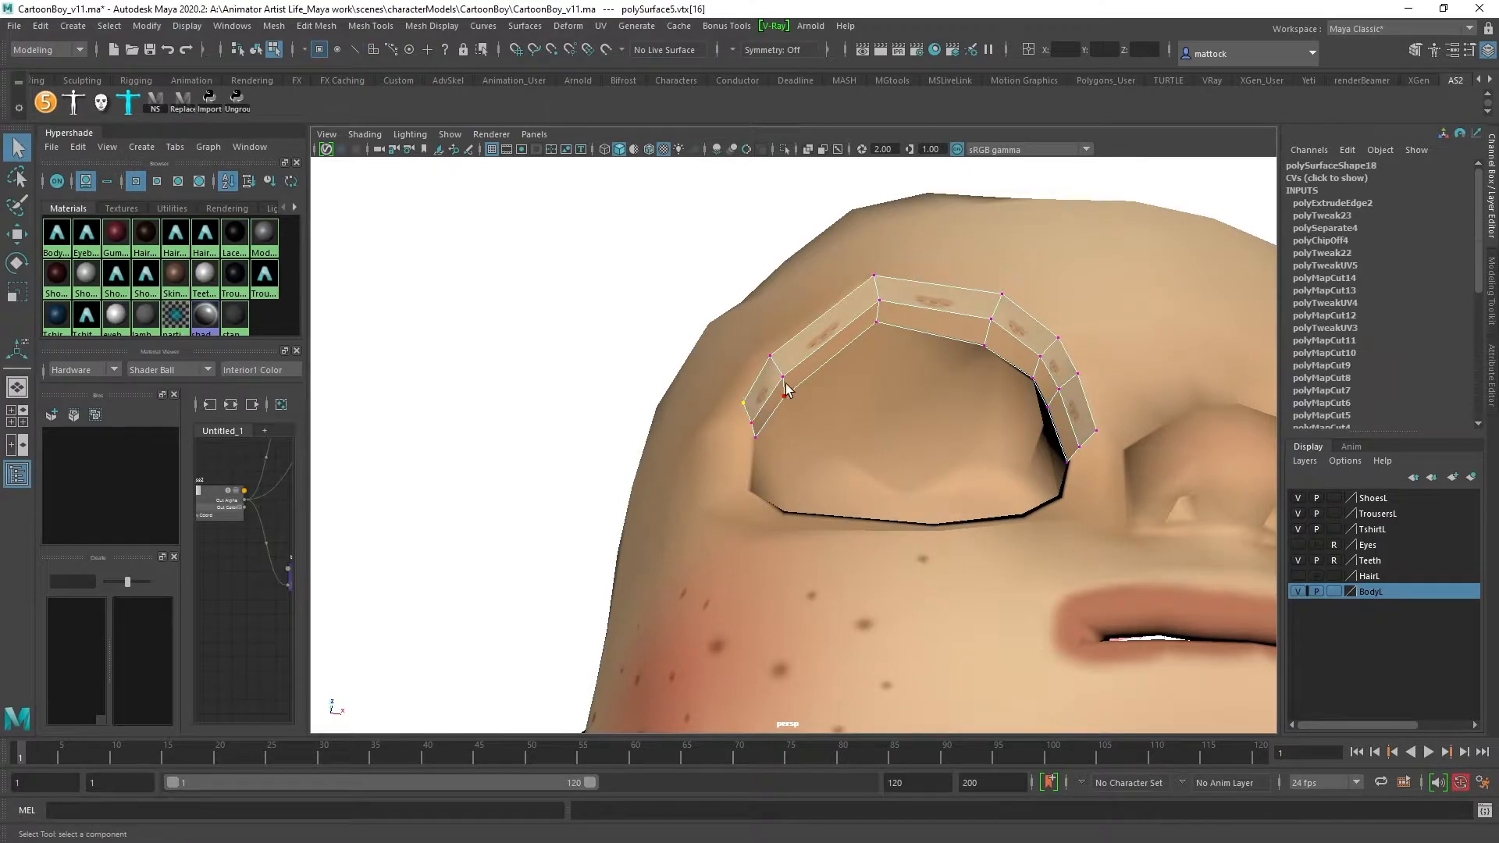
key(f)
alt+drag(809, 450, 879, 409)
key(w)
alt+drag(826, 462, 793, 445)
key(ctrl+z)
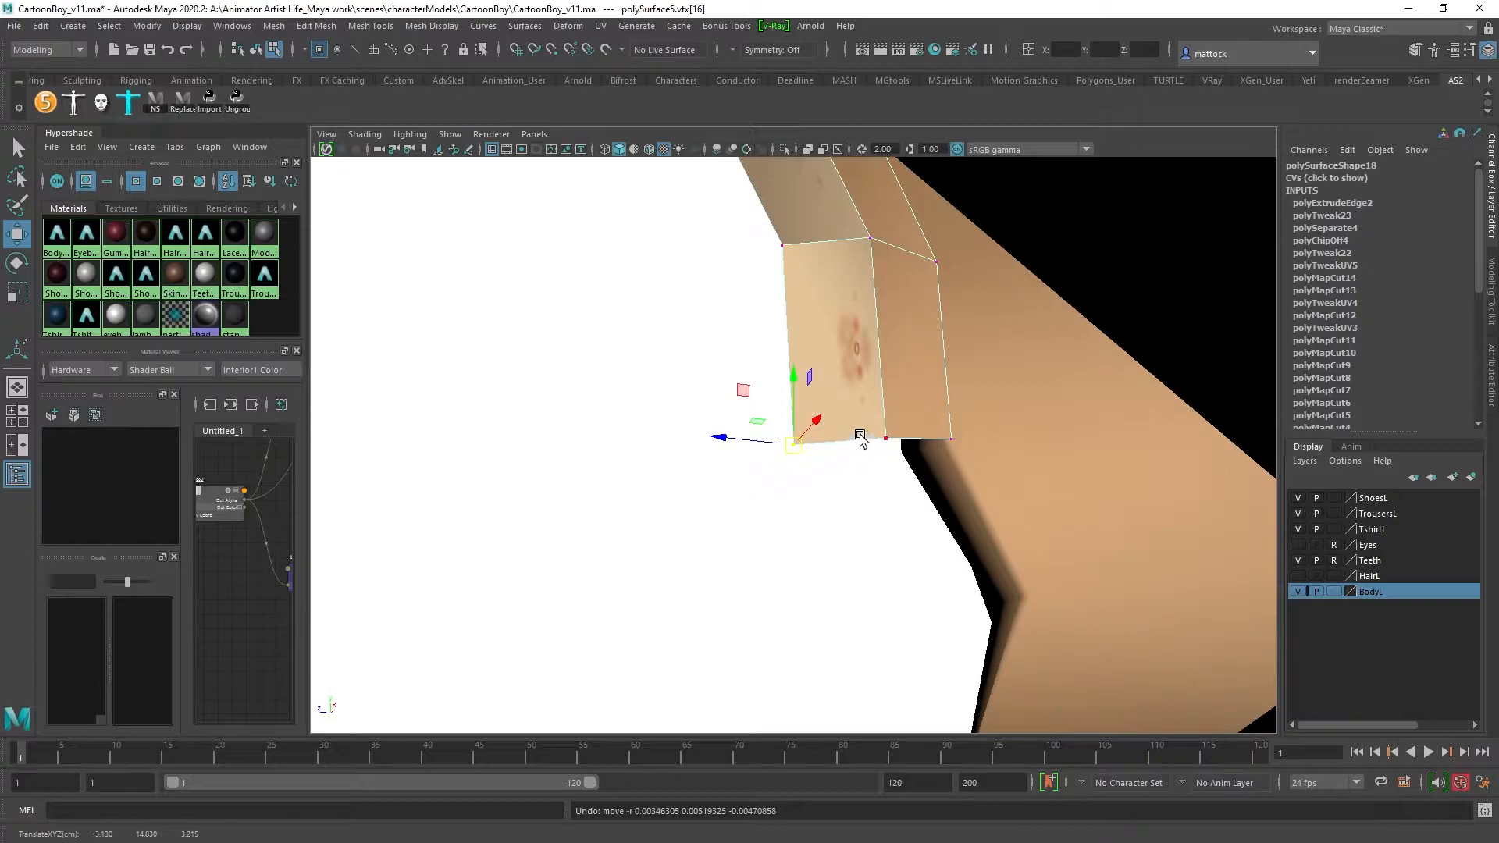
key(c)
middle_drag(849, 445, 870, 438)
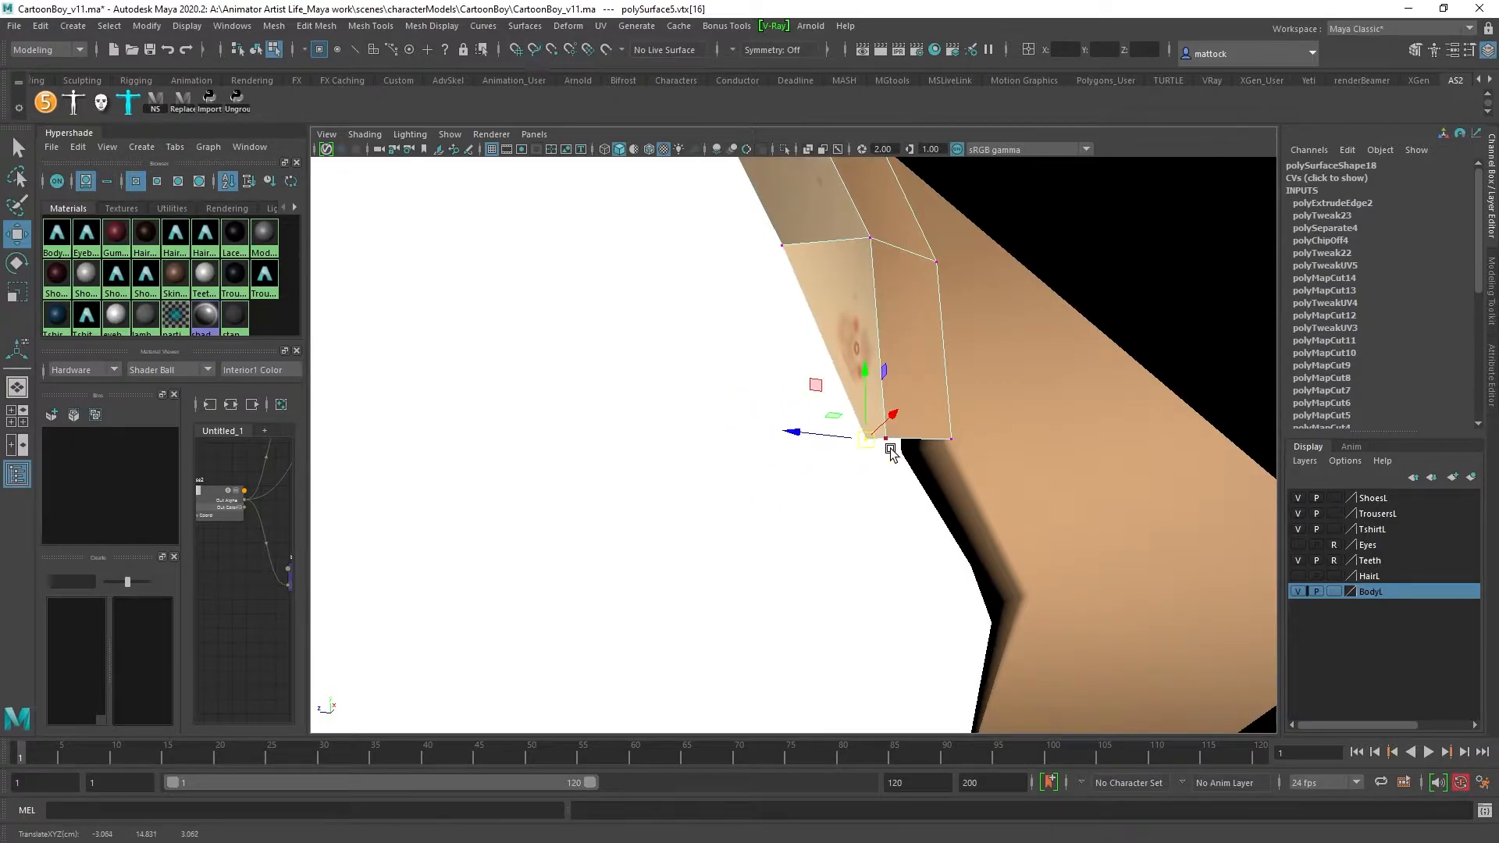
Step: Bring the remaining end vertices at the eye's outer corner closer together to taper that end of the strip
click(890, 457)
alt+drag(890, 458, 1218, 546)
alt+drag(622, 409, 692, 413)
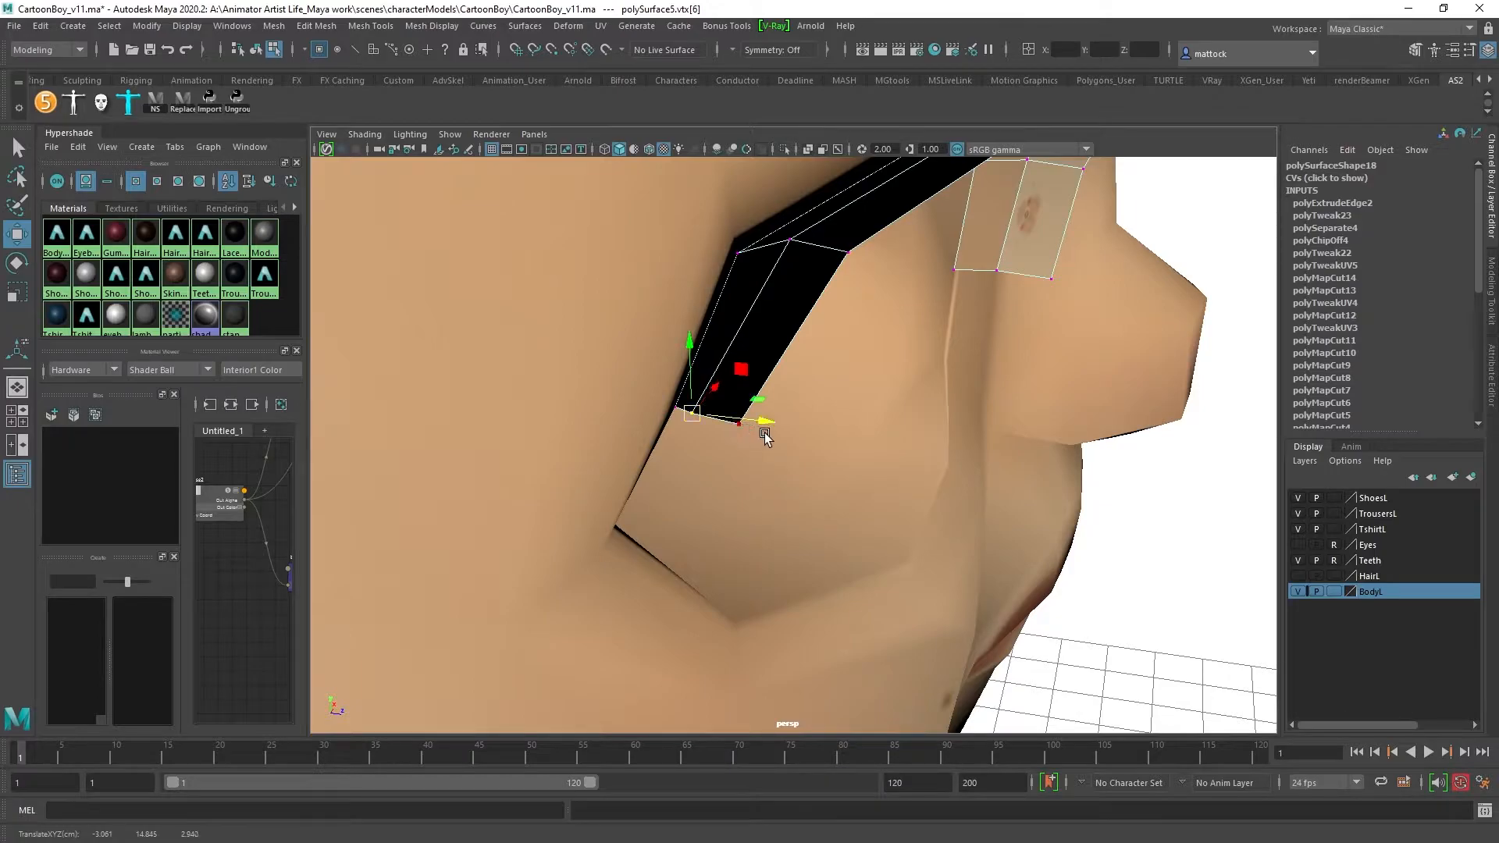
click(720, 432)
click(739, 426)
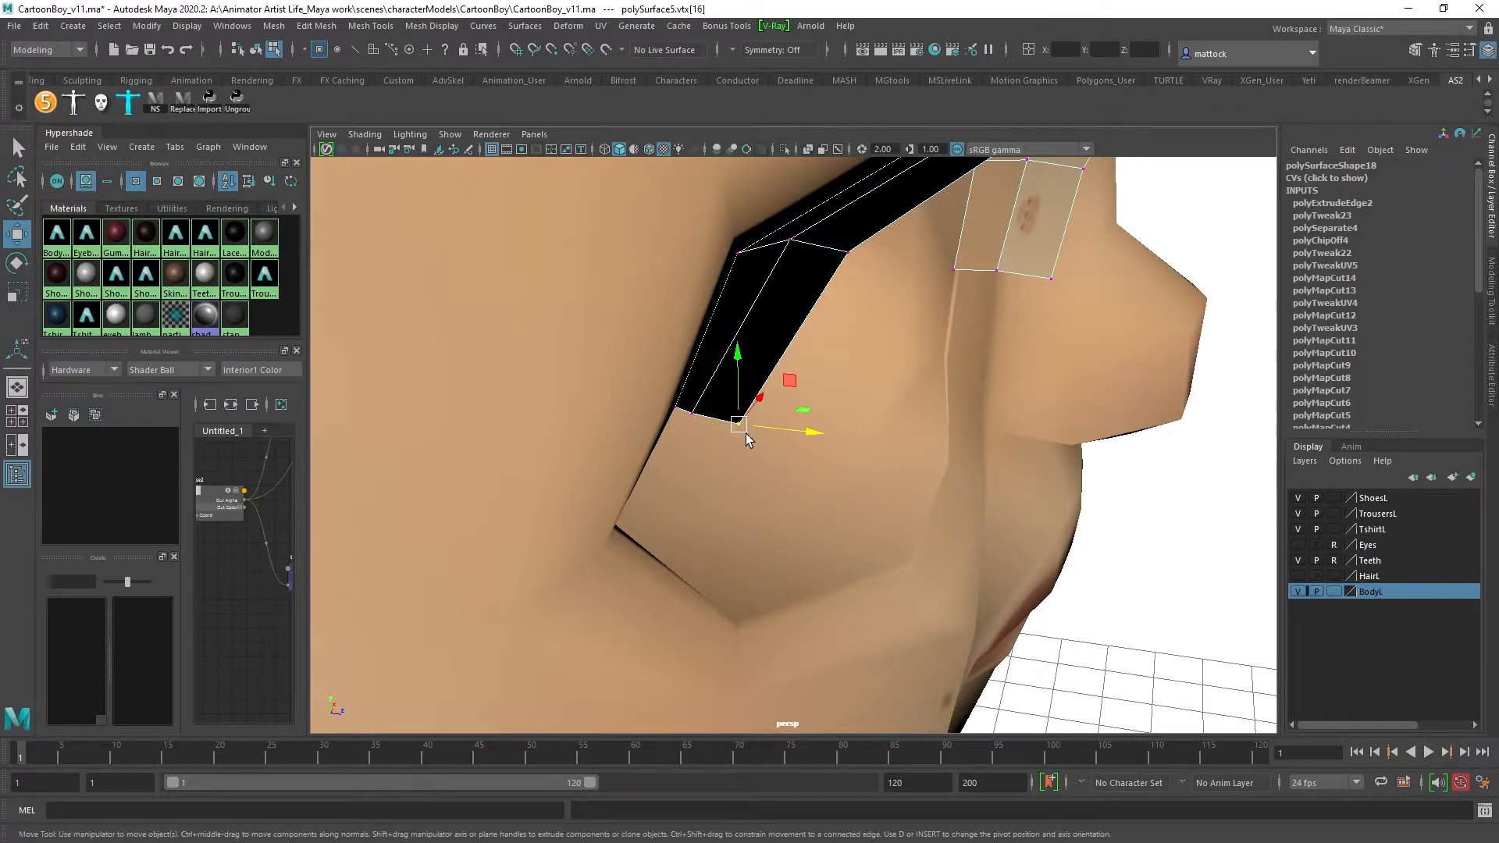
alt+drag(739, 427, 867, 531)
Step: Raise the extruded band's front vertices above the eye slightly and select its vertices nearer the nose
click(613, 516)
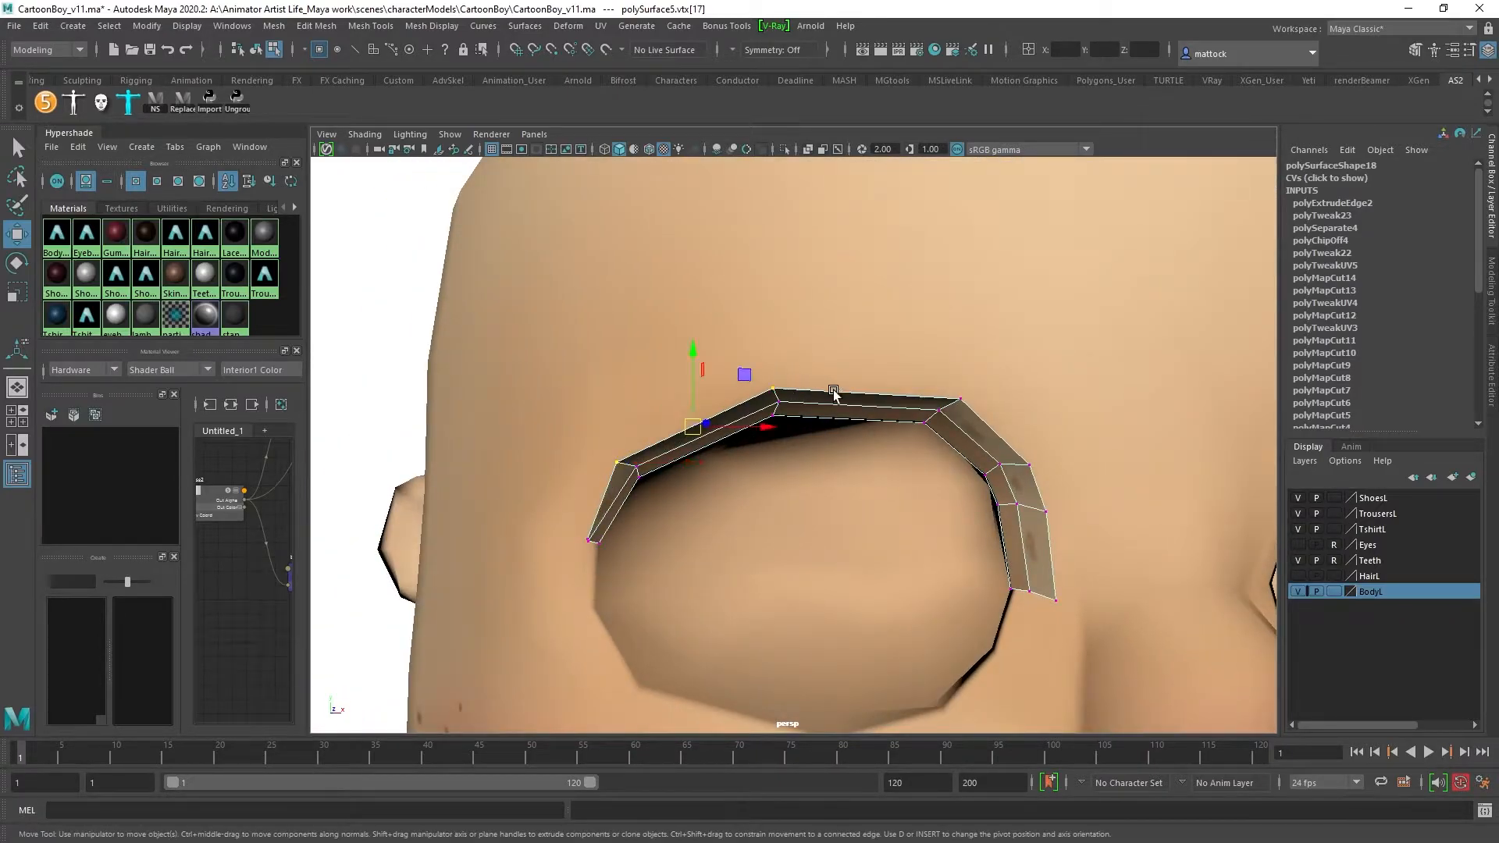
shift+click(960, 400)
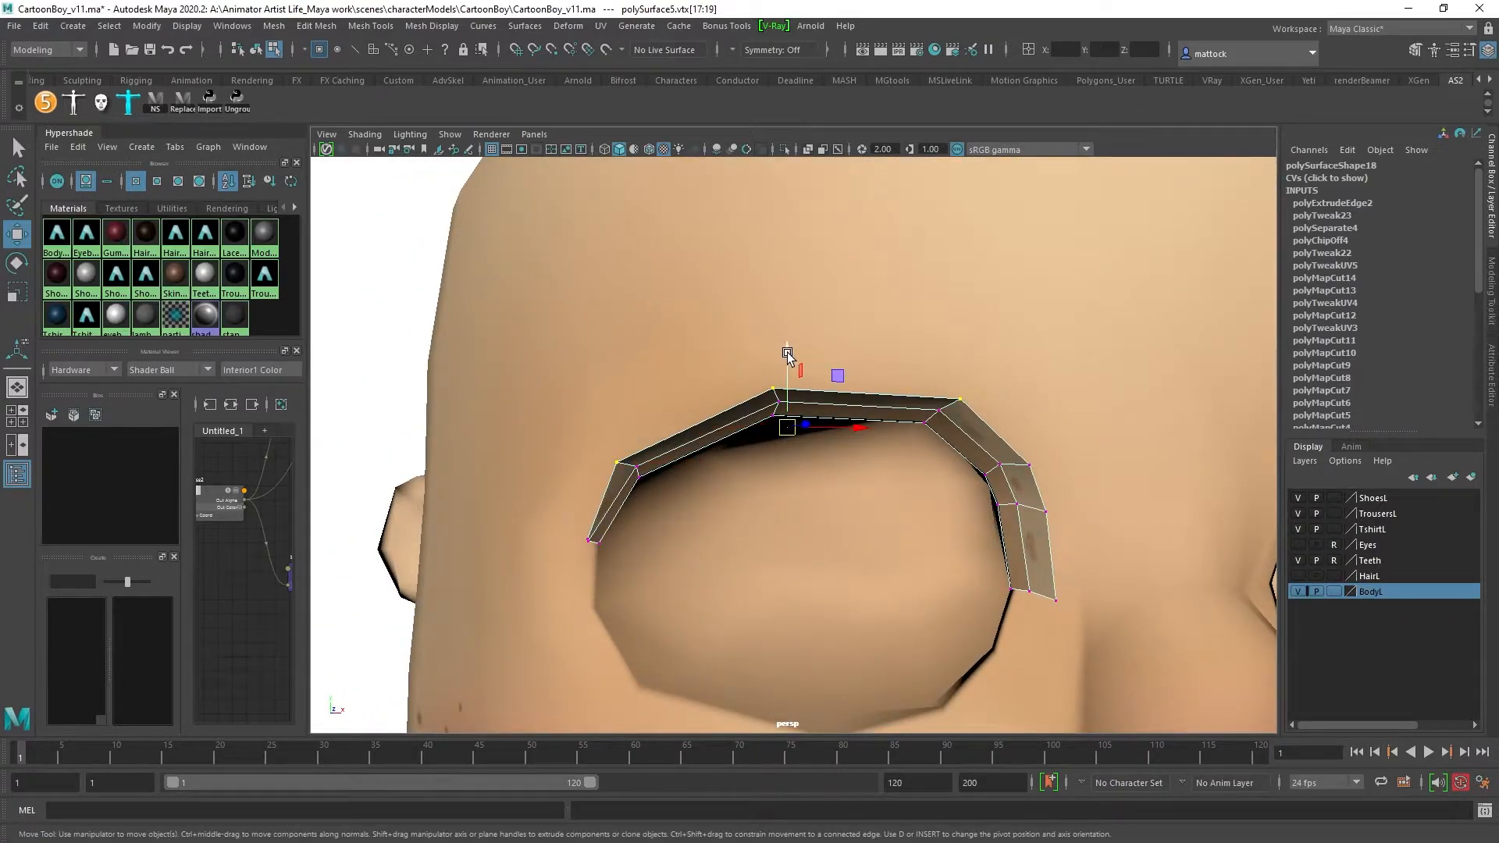
drag(788, 356, 790, 349)
alt+drag(981, 508, 1066, 485)
click(1049, 466)
alt+drag(1071, 575, 1125, 553)
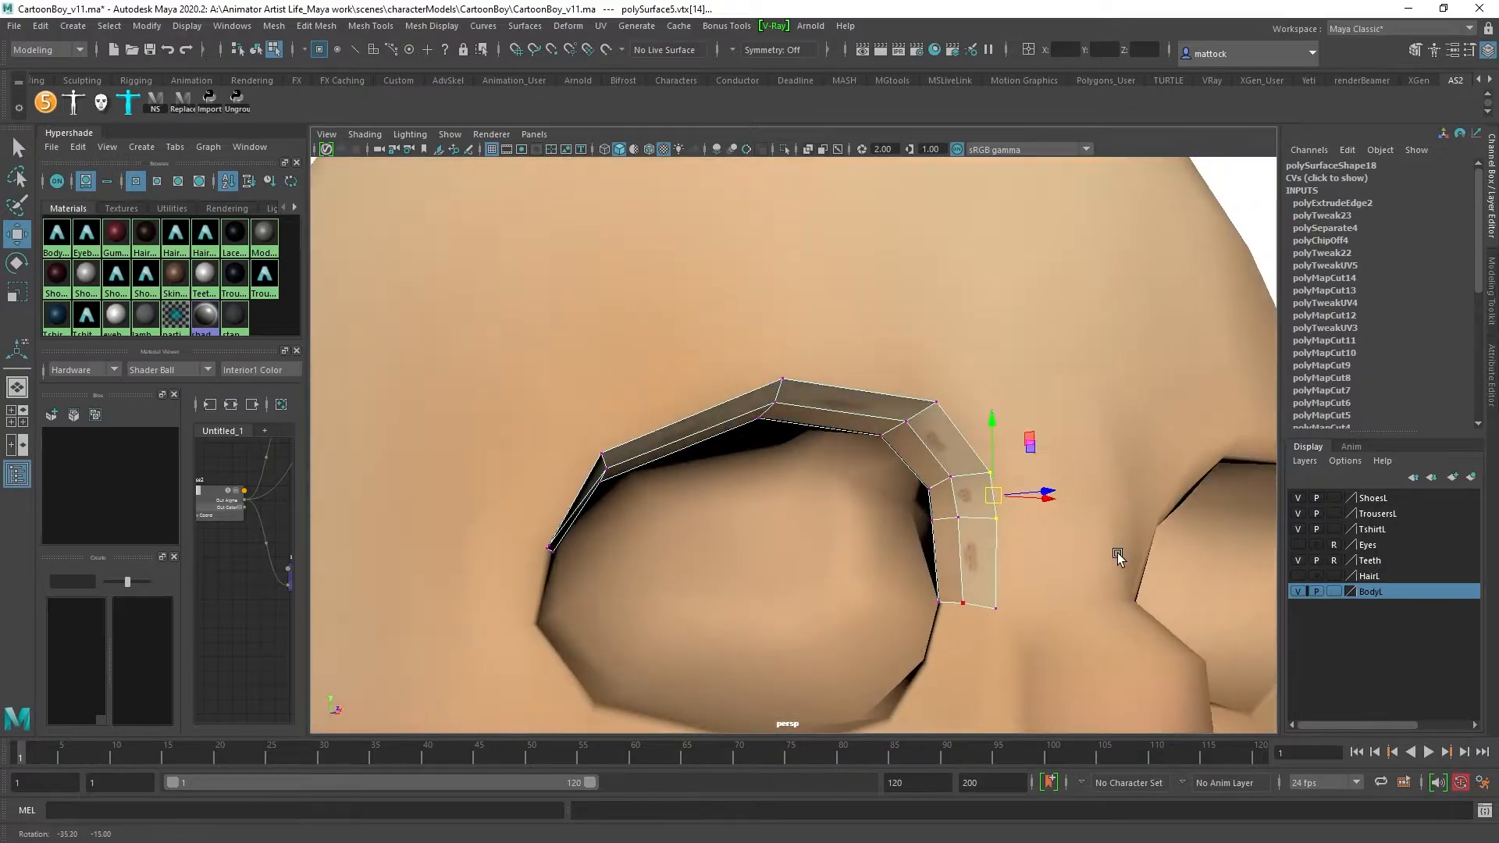
Step: Slide the end vertices at the eye's inner corner along the end edge toward the rim to taper the strip
click(991, 609)
alt+right_drag(719, 559, 882, 535)
alt+middle_drag(882, 536, 739, 406)
alt+right_drag(739, 405, 893, 518)
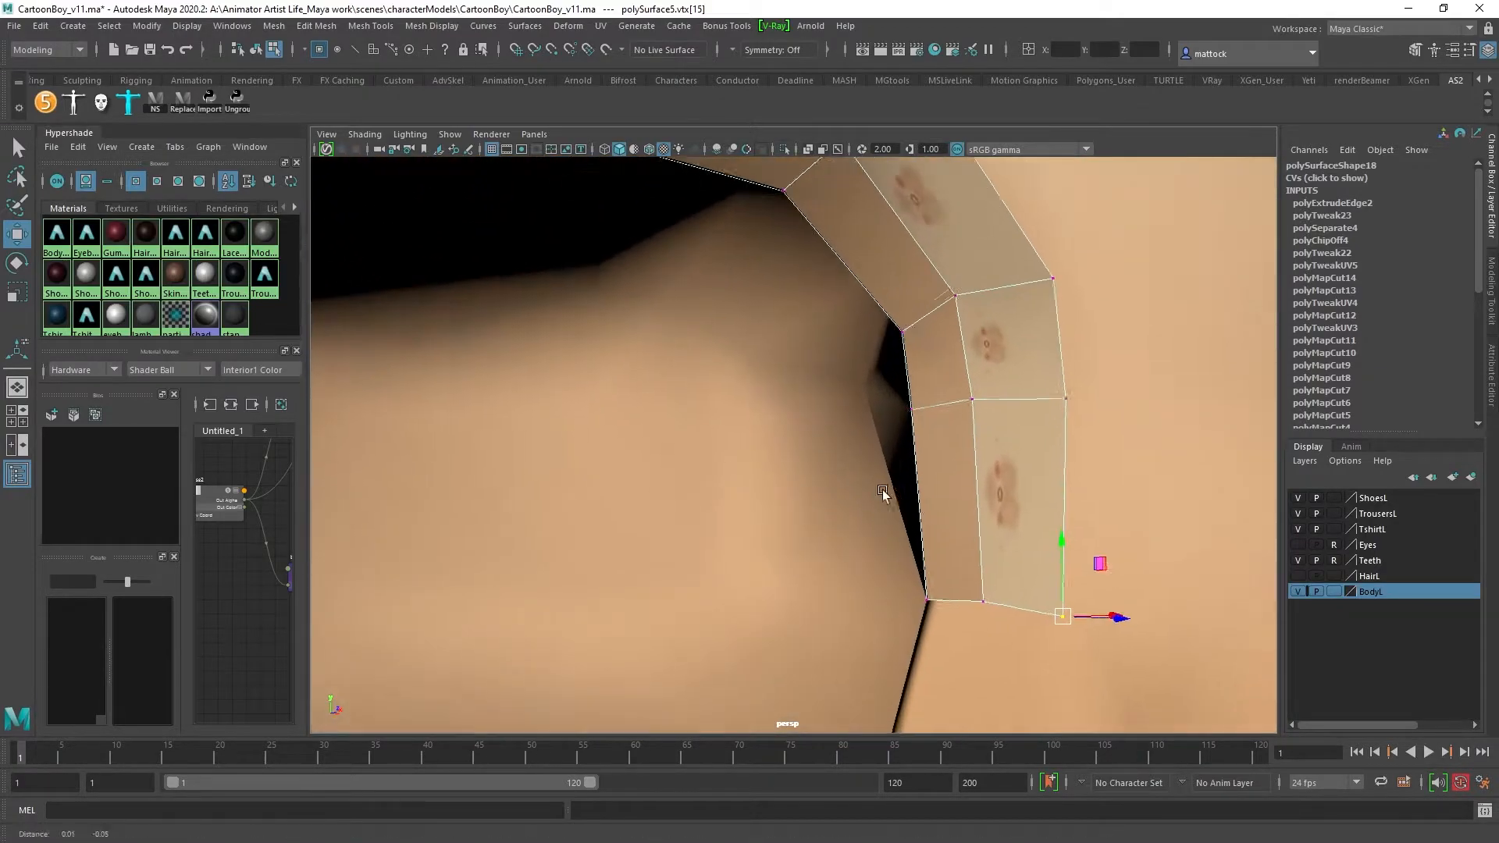
alt+middle_drag(1019, 554, 989, 466)
alt+drag(931, 508, 945, 526)
click(851, 532)
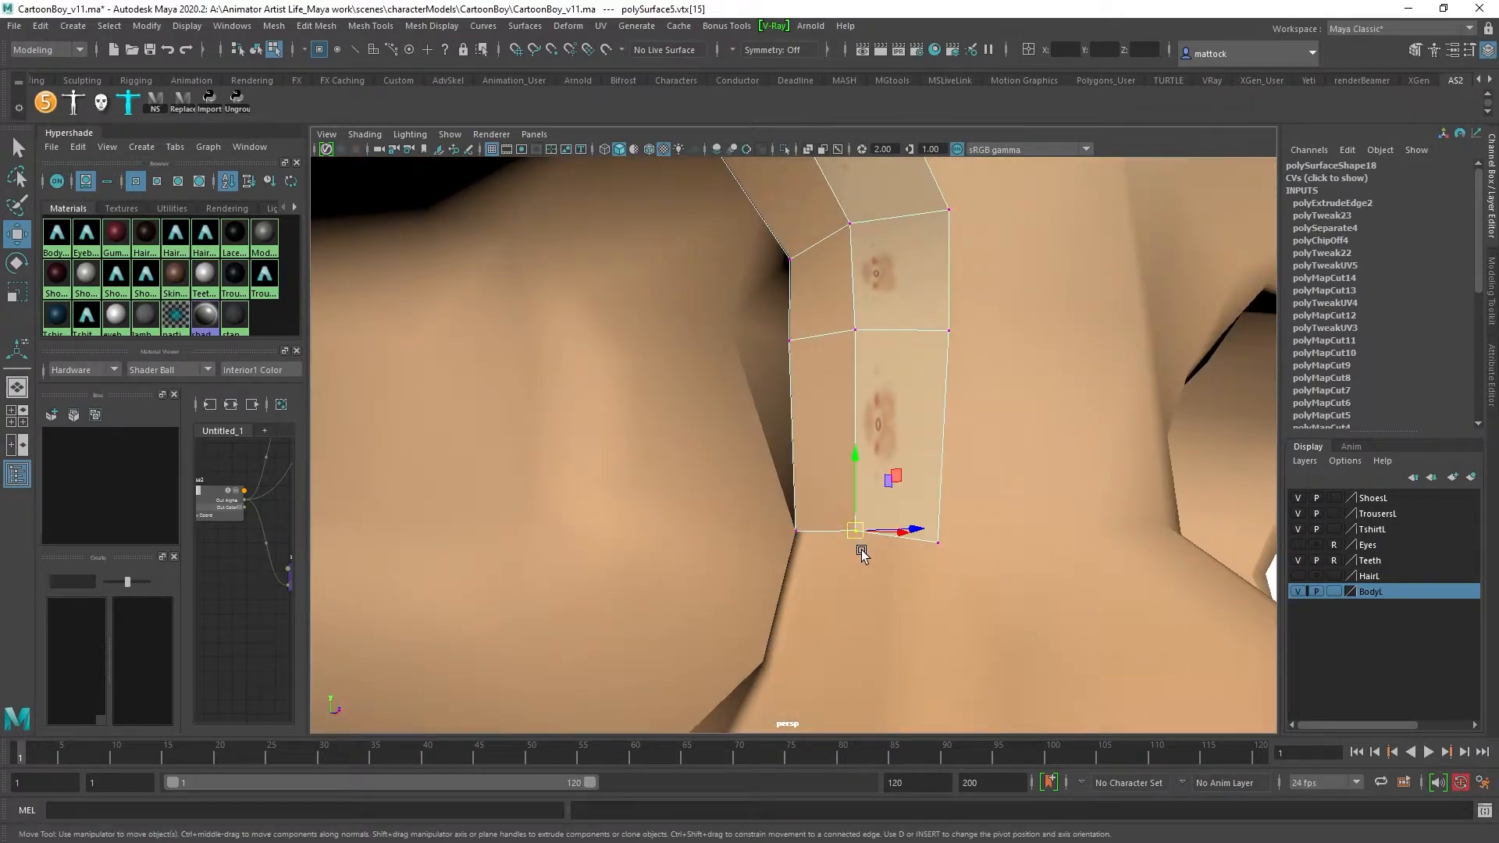
key(c)
mouse_move(829, 533)
middle_down()
mouse_move(813, 530)
mouse_move(844, 531)
middle_up()
click(935, 544)
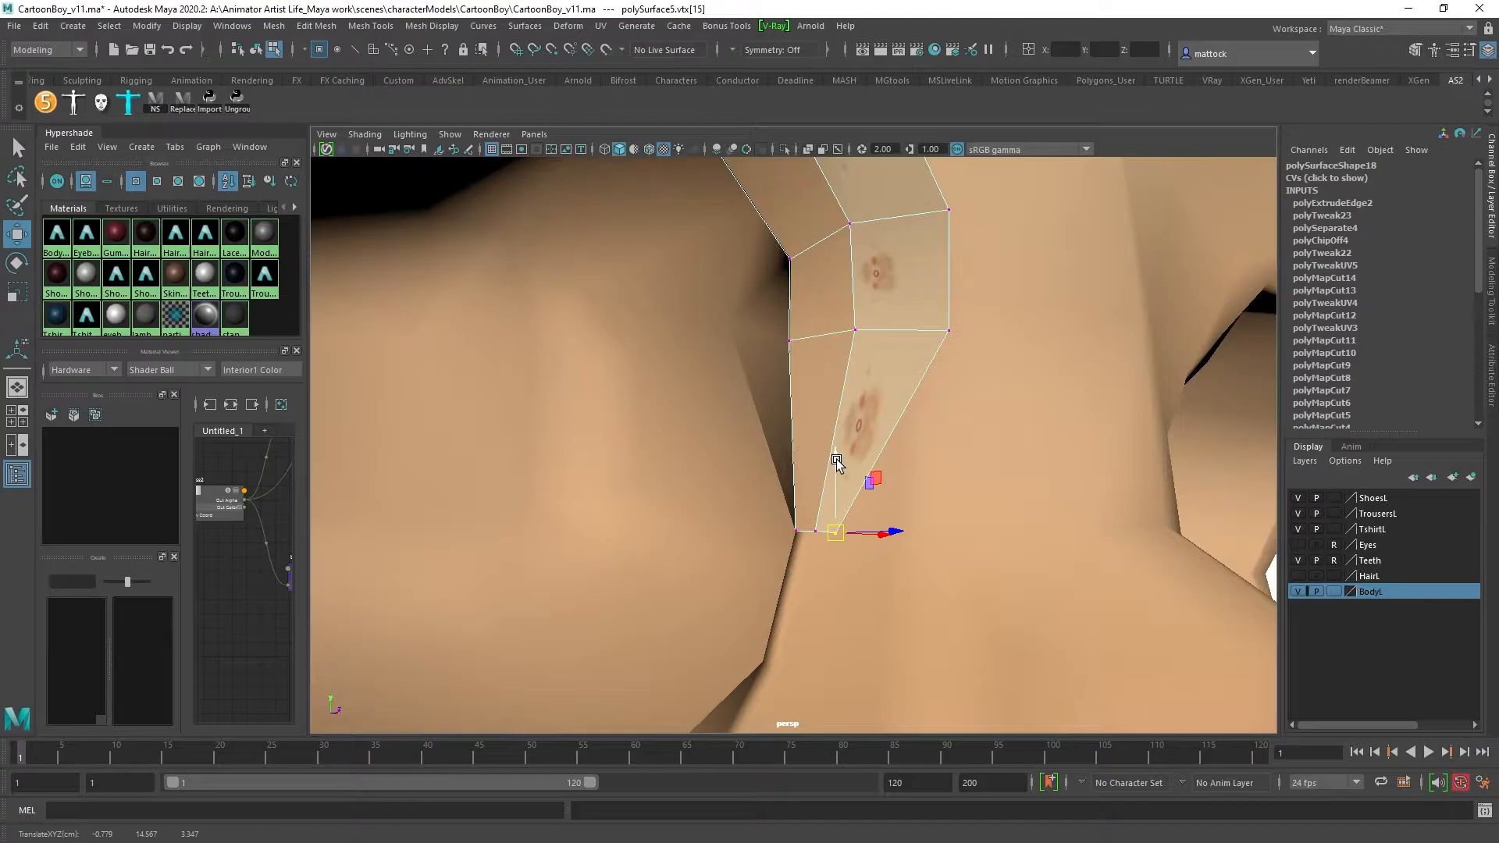
Step: Return to object mode, select the tapered lash strip, and rename it Eyelash_right
alt+drag(836, 435, 701, 568)
alt+right_drag(702, 568, 720, 380)
alt+drag(720, 380, 903, 500)
click(786, 447)
alt+drag(886, 417, 762, 431)
right_drag(908, 424, 977, 375)
alt+drag(1101, 348, 1085, 314)
click(900, 419)
double_click(1348, 166)
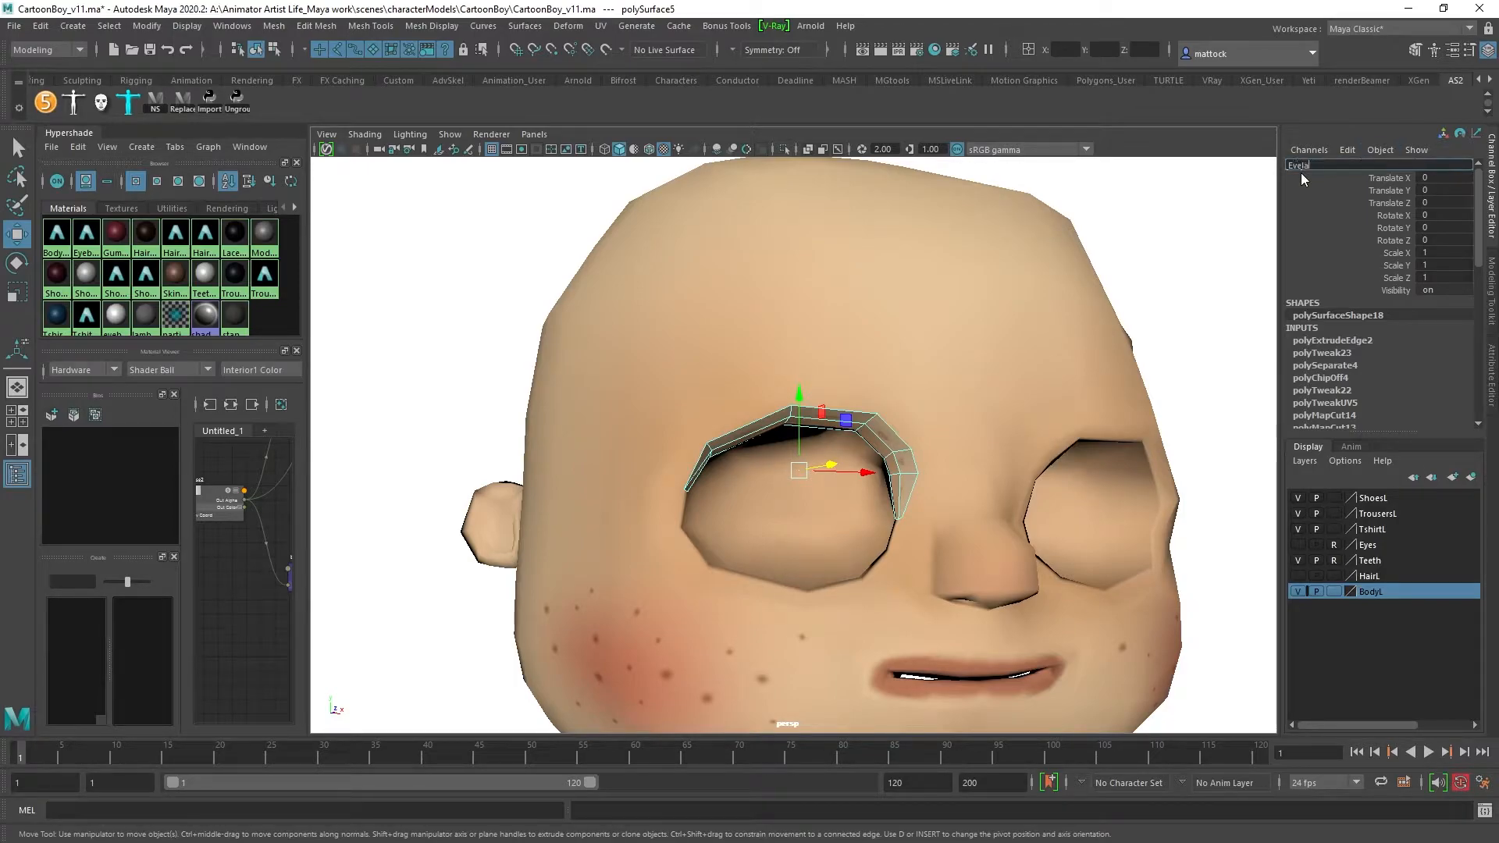
text(Eyelash right)
key(Return)
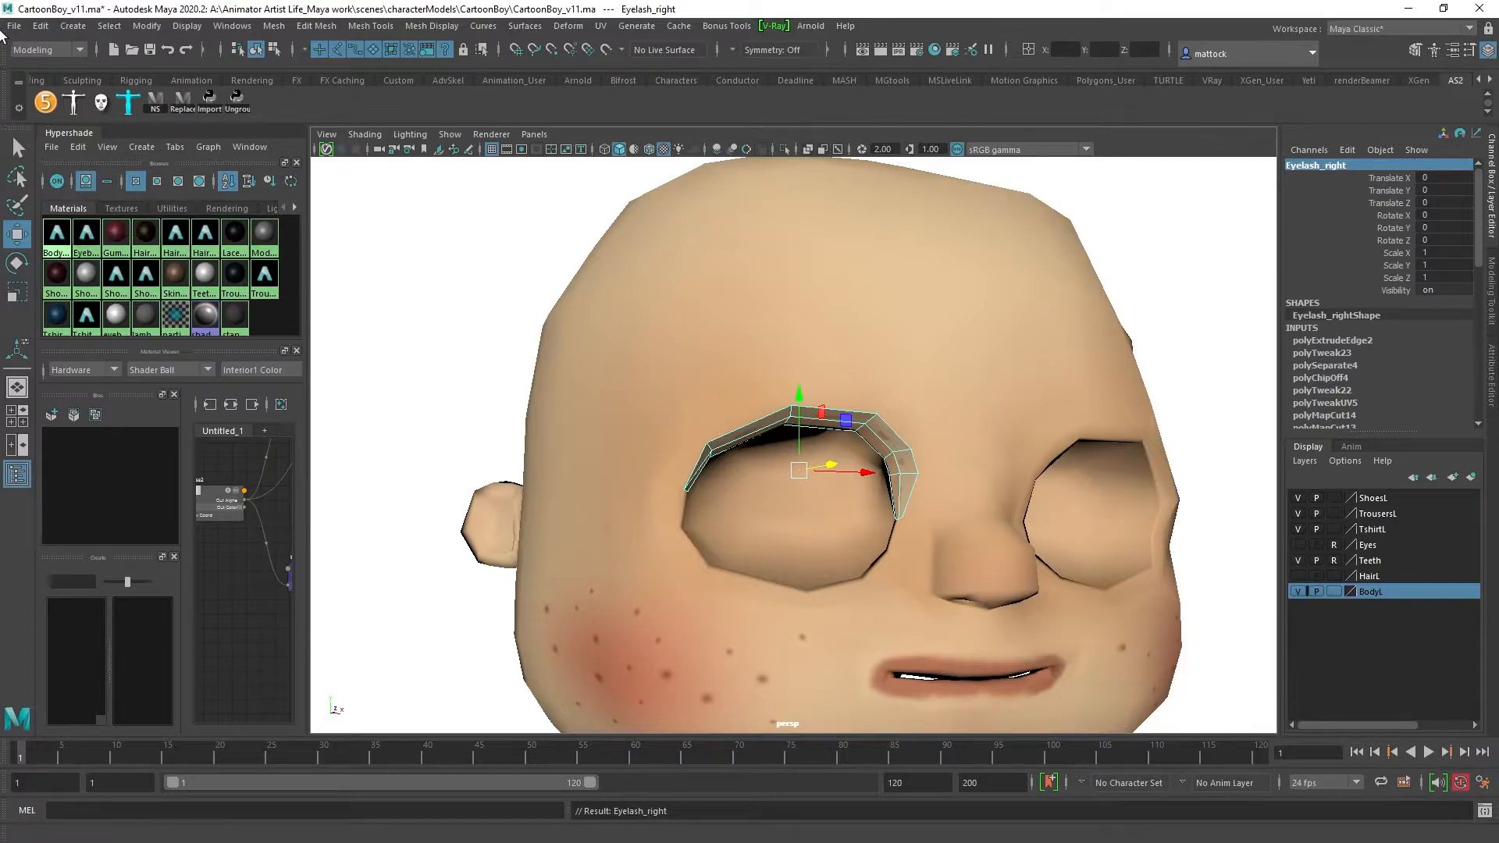
Step: Delete the construction history of the right eyelash and save the scene
click(40, 27)
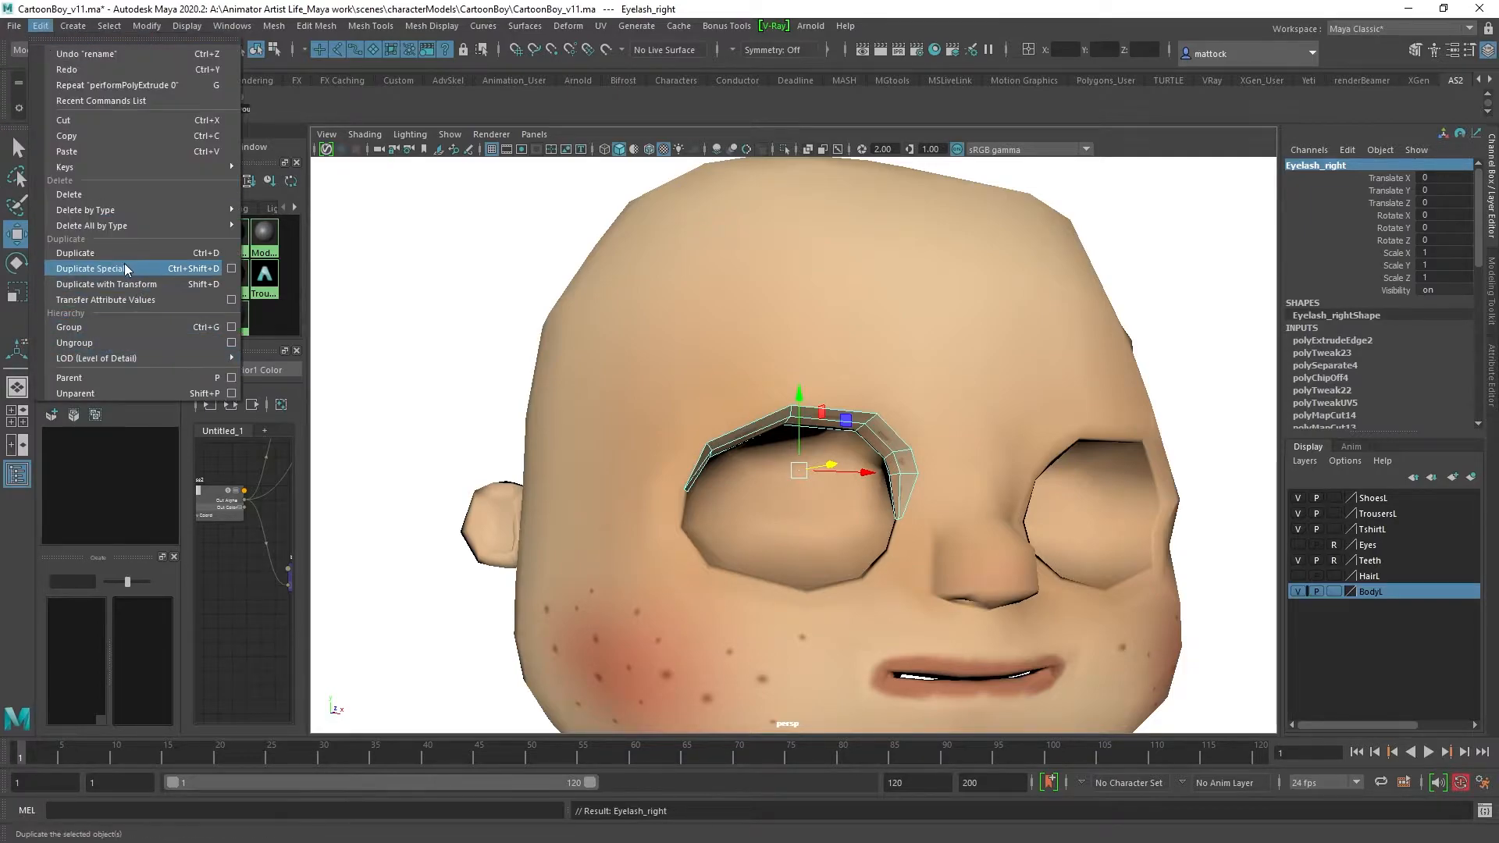
mouse_move(106, 212)
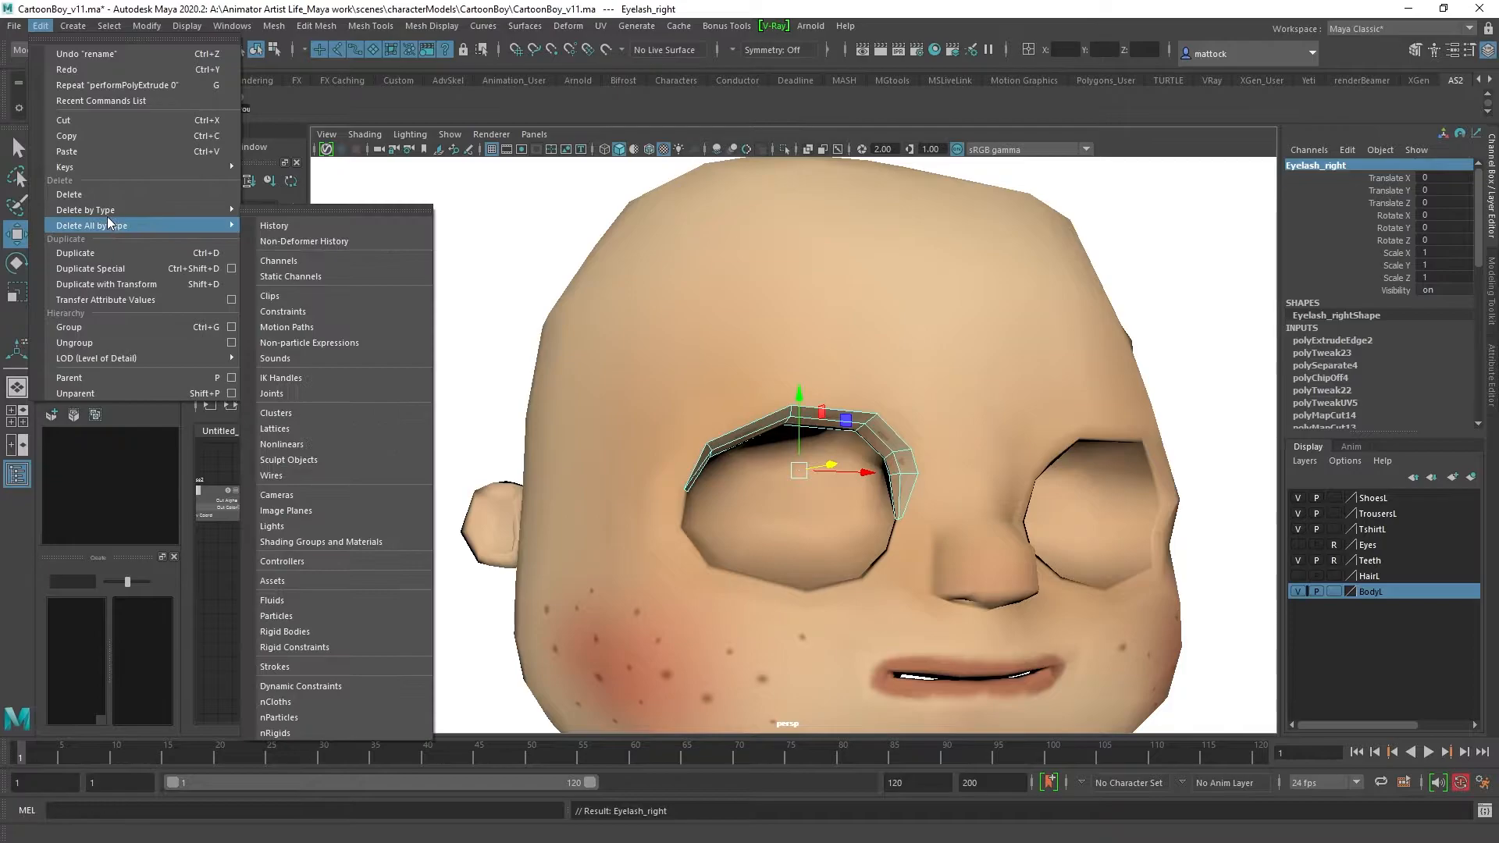
click(310, 211)
scroll(930, 364, down, 1)
mouse_move(928, 364)
alt+mouse_down()
mouse_move(820, 395)
mouse_move(926, 345)
alt+mouse_up()
key(ctrl+s)
mouse_move(732, 373)
alt+mouse_down()
mouse_move(751, 345)
mouse_move(735, 375)
alt+mouse_up()
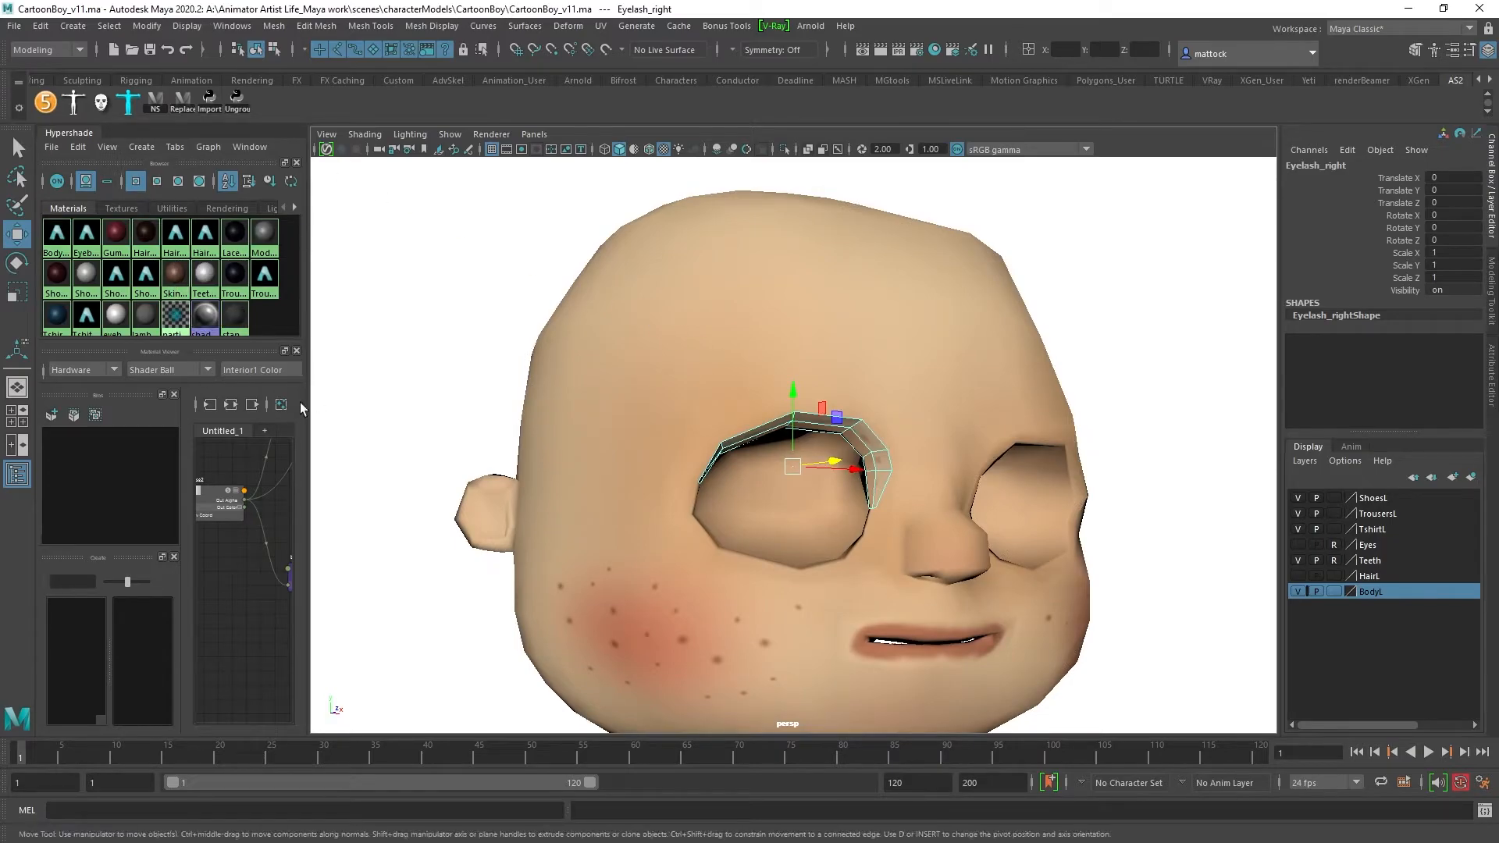
Step: Enlarge the Hypershade's material and node creation areas and list the Arnold nodes
drag(308, 407, 473, 408)
drag(181, 644, 267, 644)
click(64, 635)
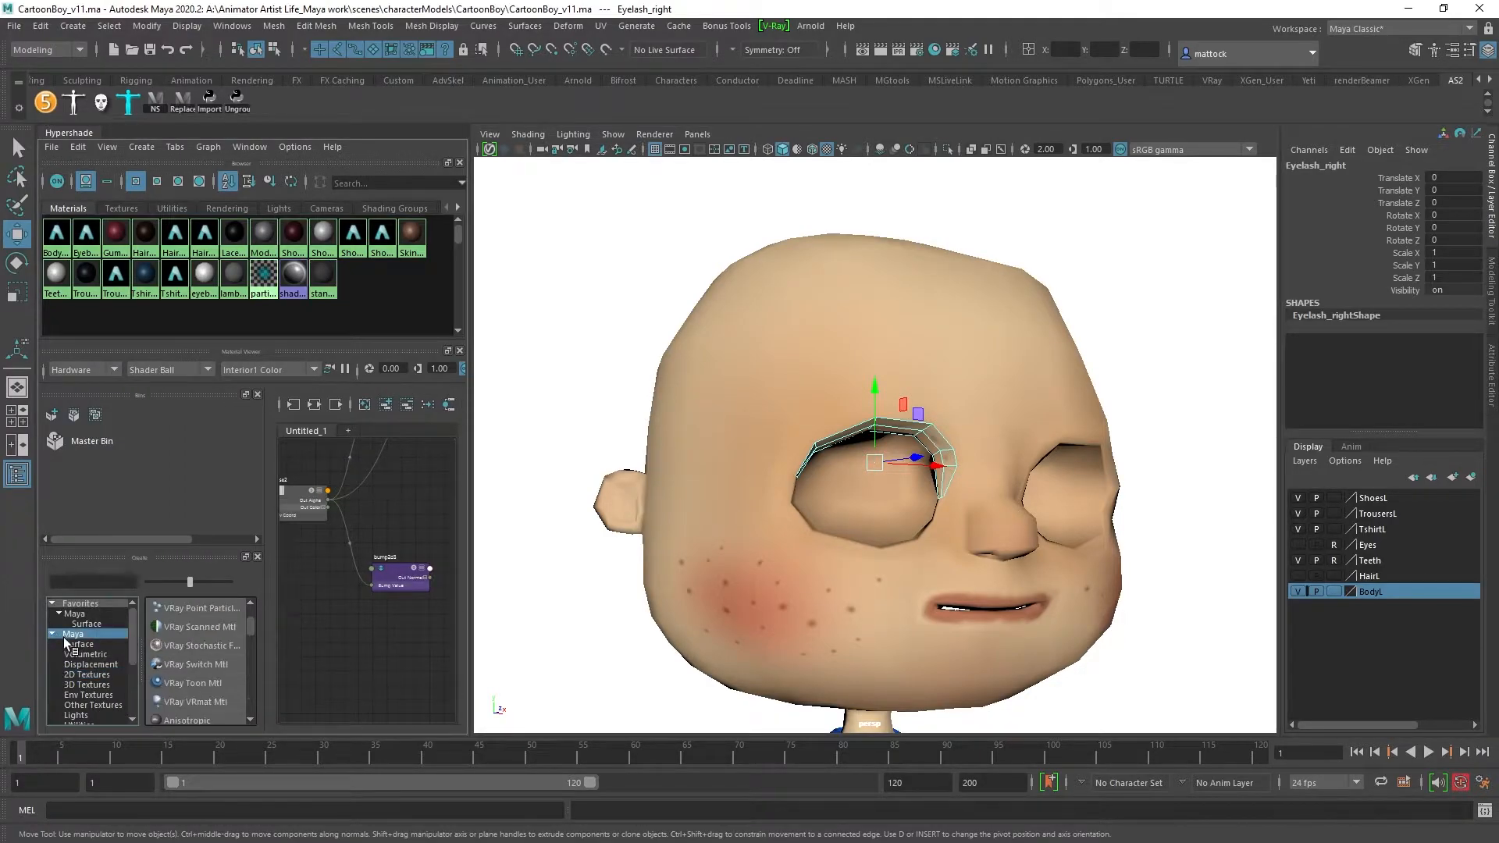
click(53, 634)
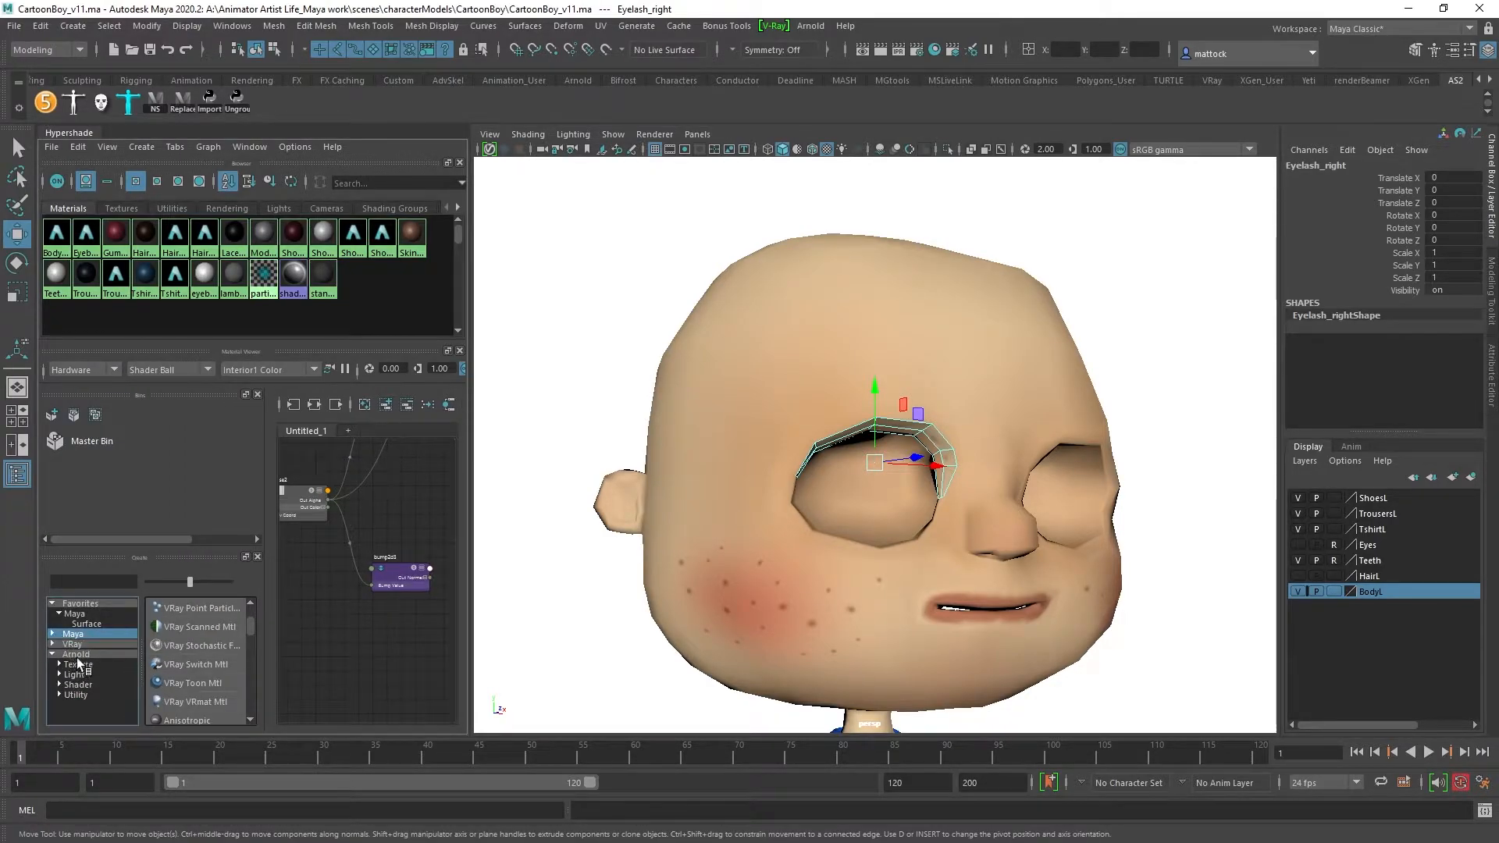
click(82, 655)
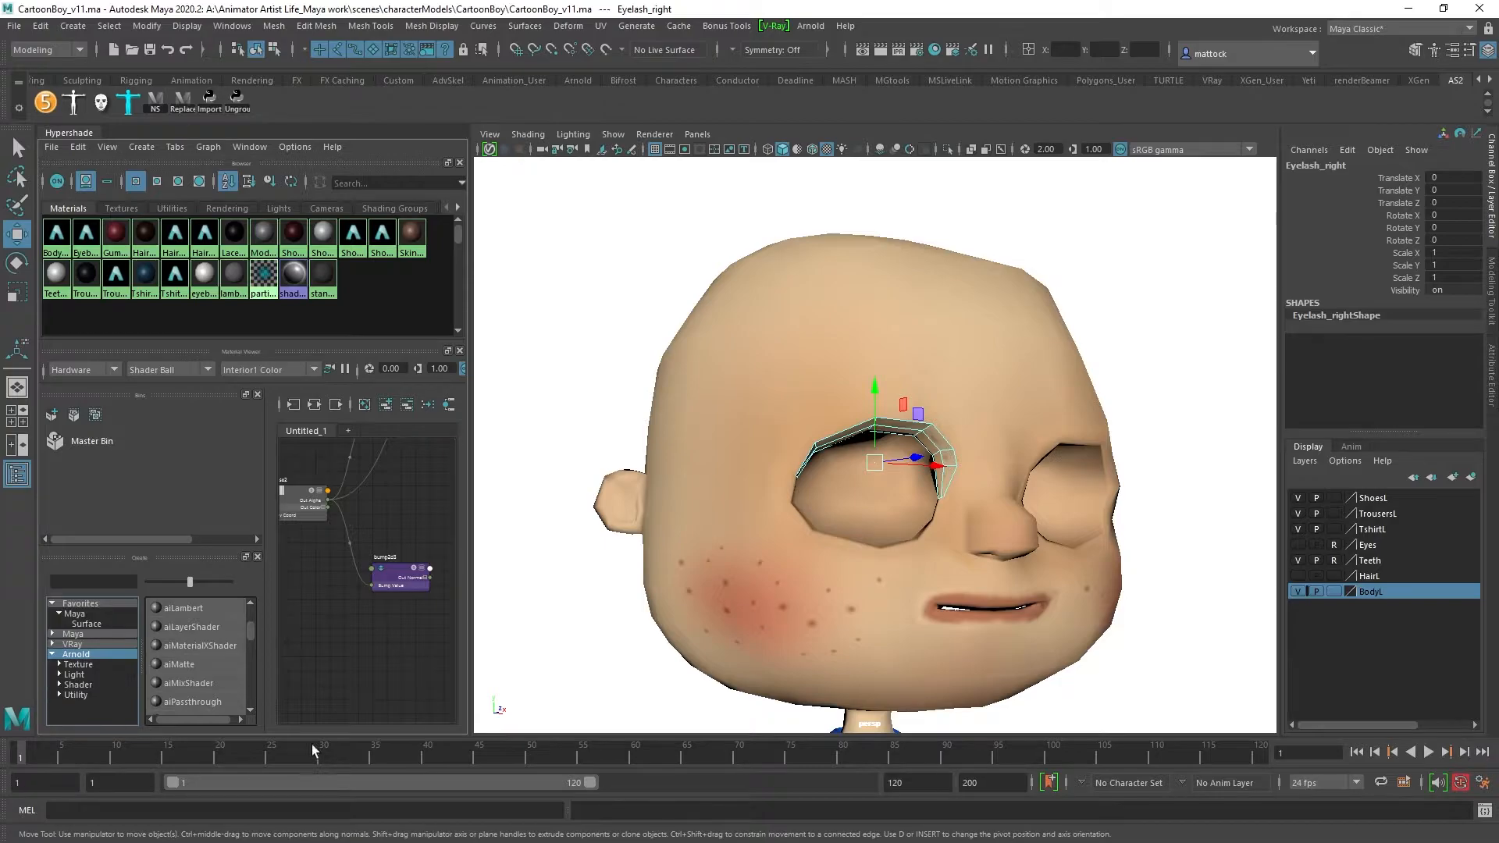
Step: Create an aiStandardSurface material, move its node clear of the existing graph, and rename it Eyelash_mat
scroll(216, 647, down, 3)
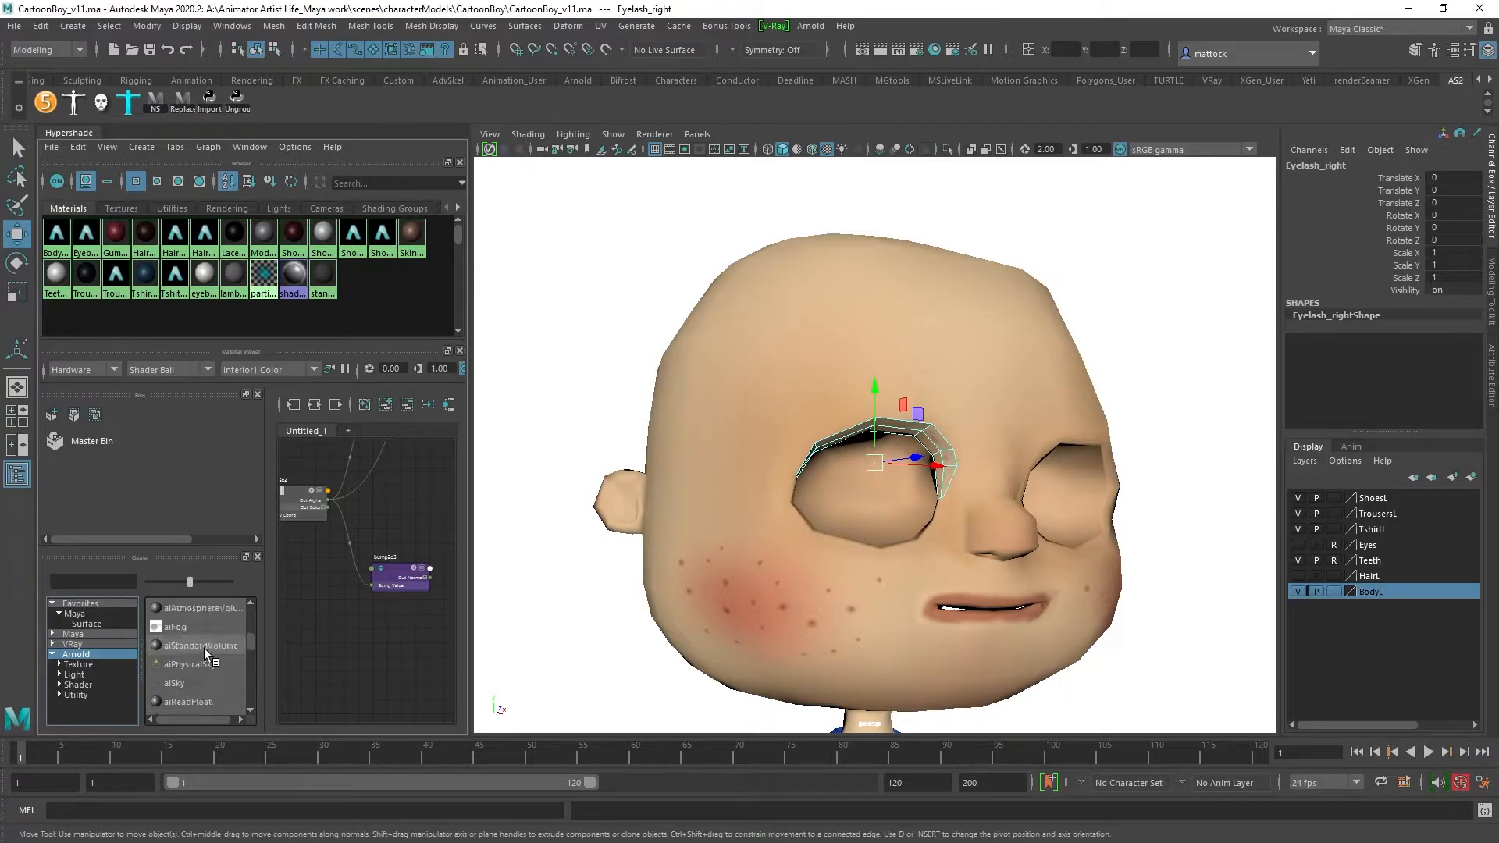
scroll(204, 648, down, 1)
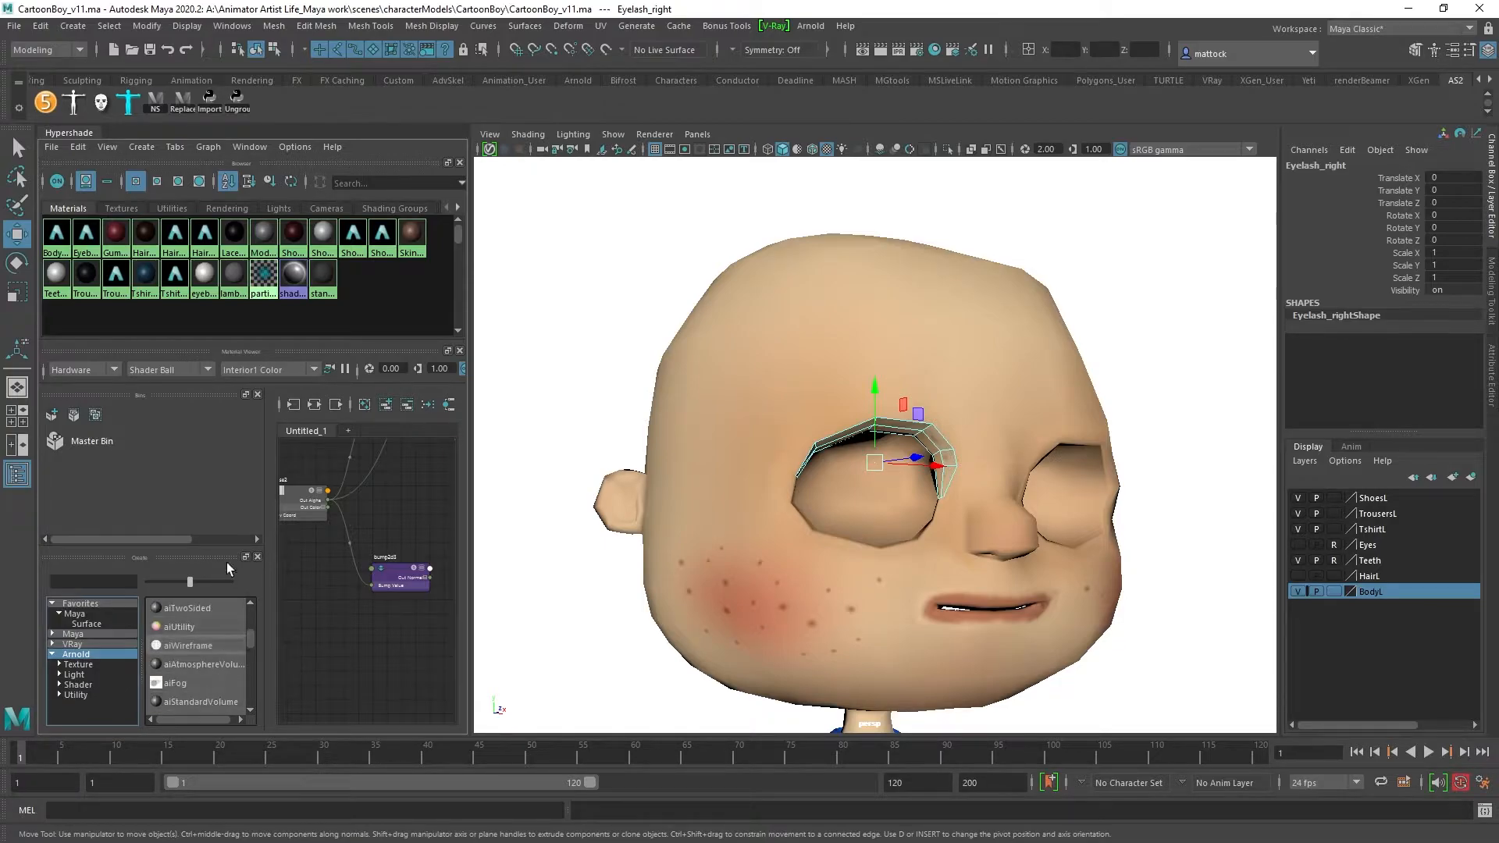
scroll(222, 652, up, 1)
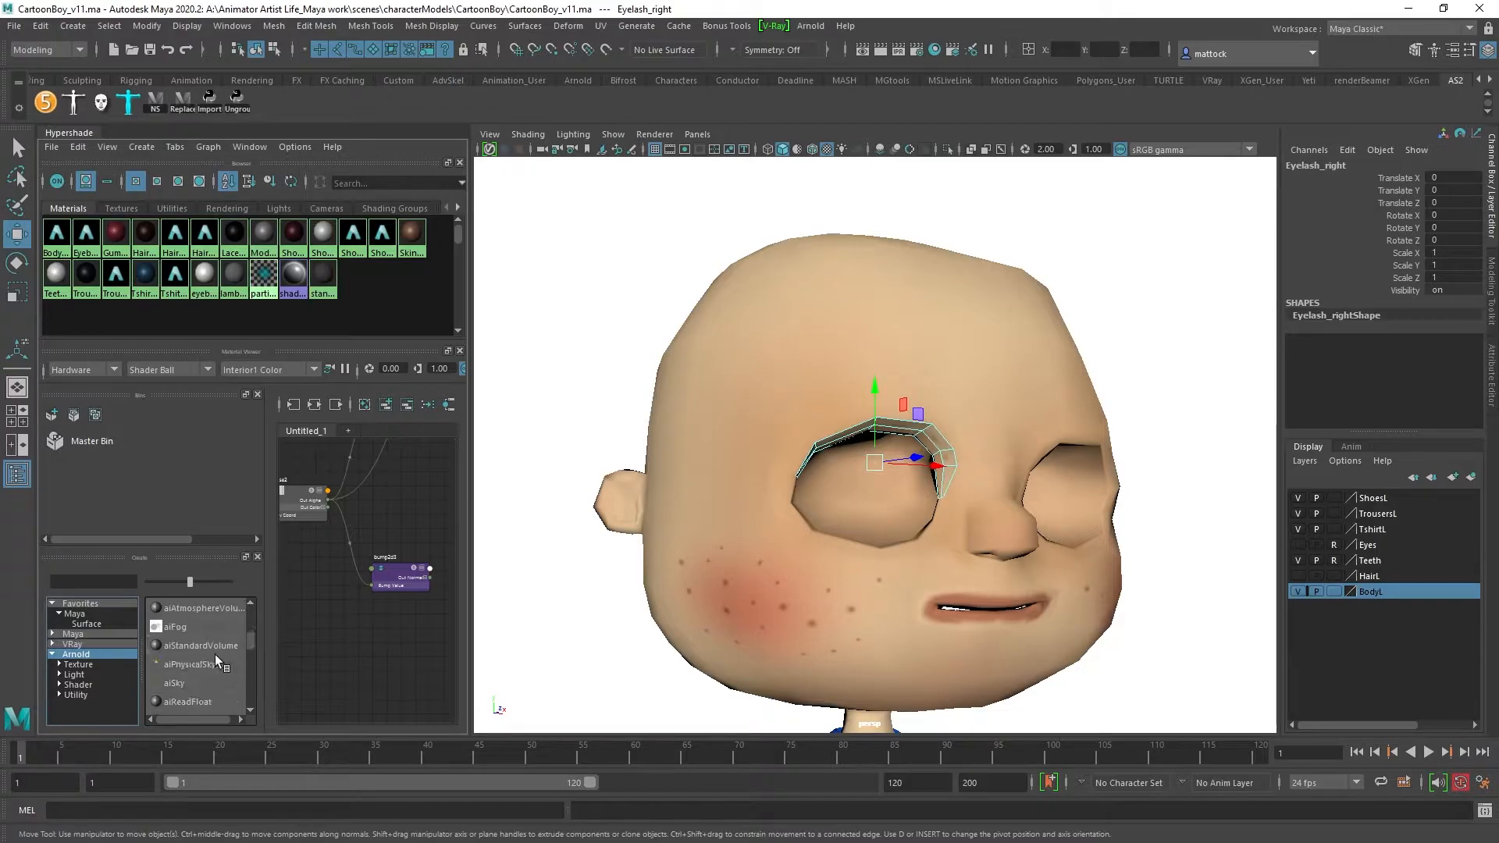
click(200, 608)
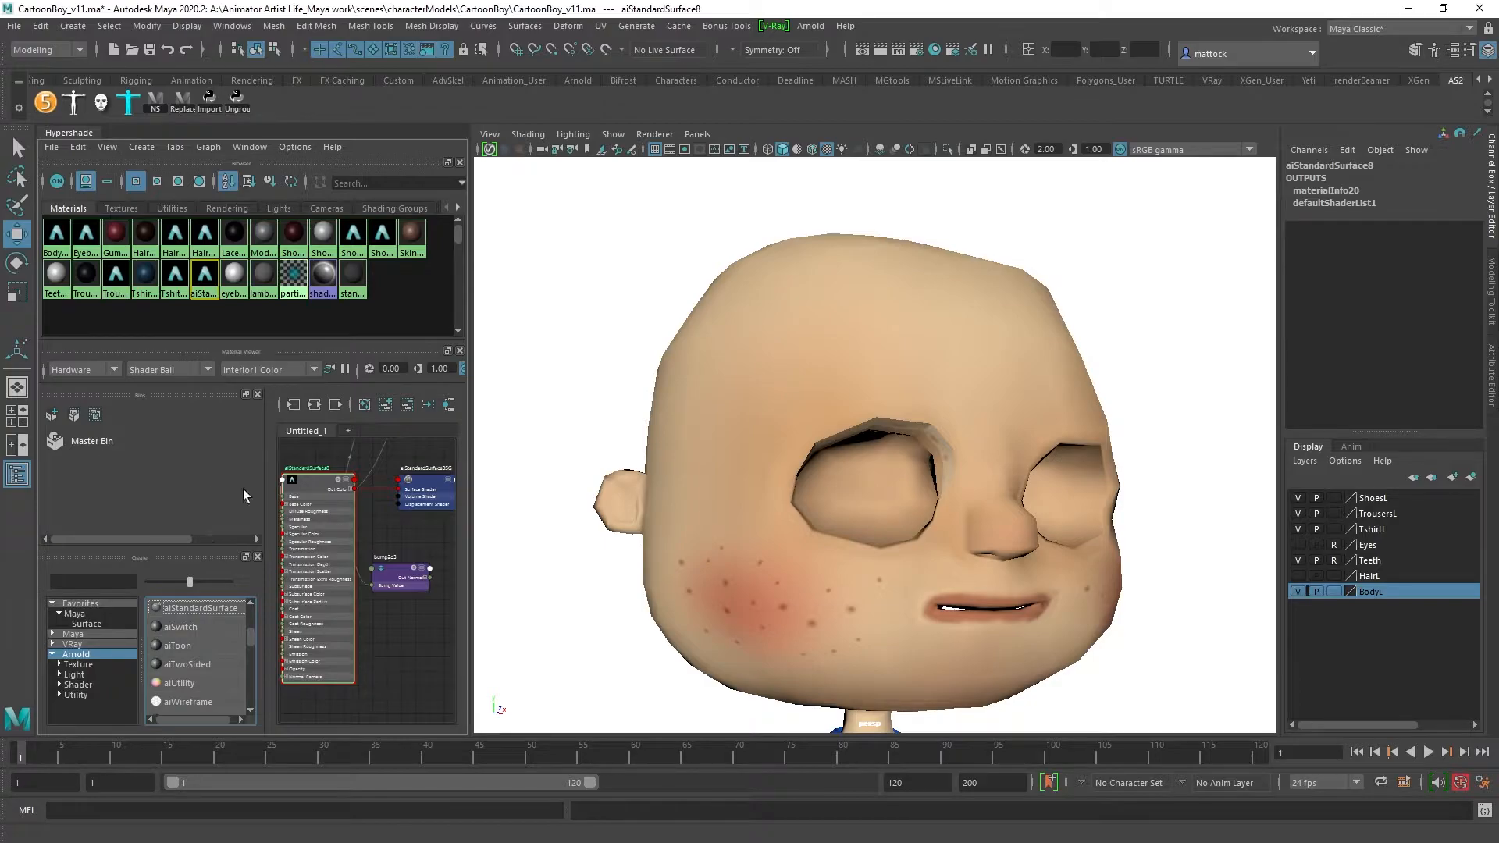
drag(316, 487, 342, 600)
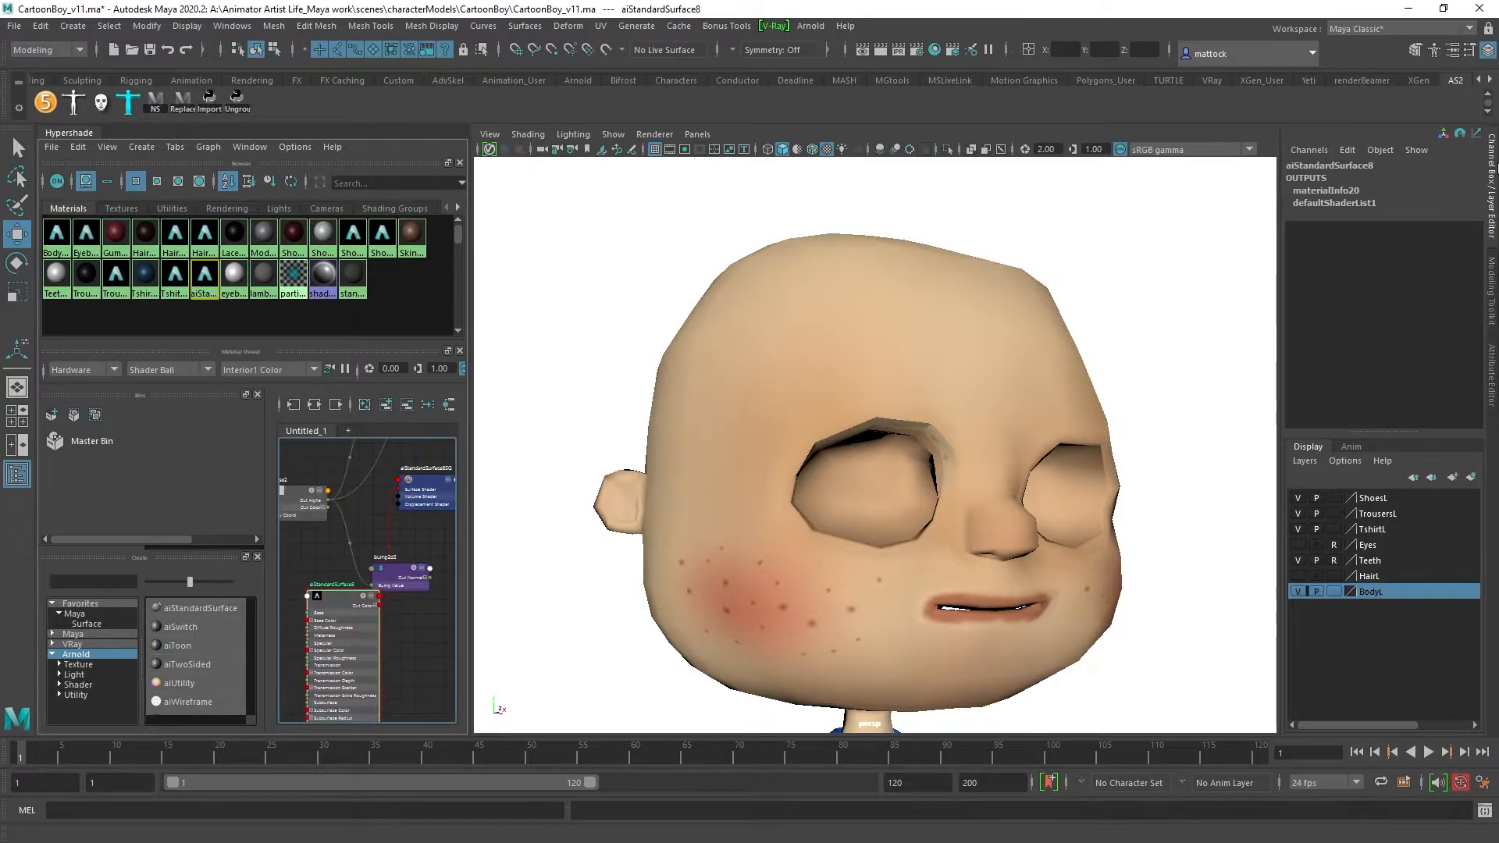
click(1344, 166)
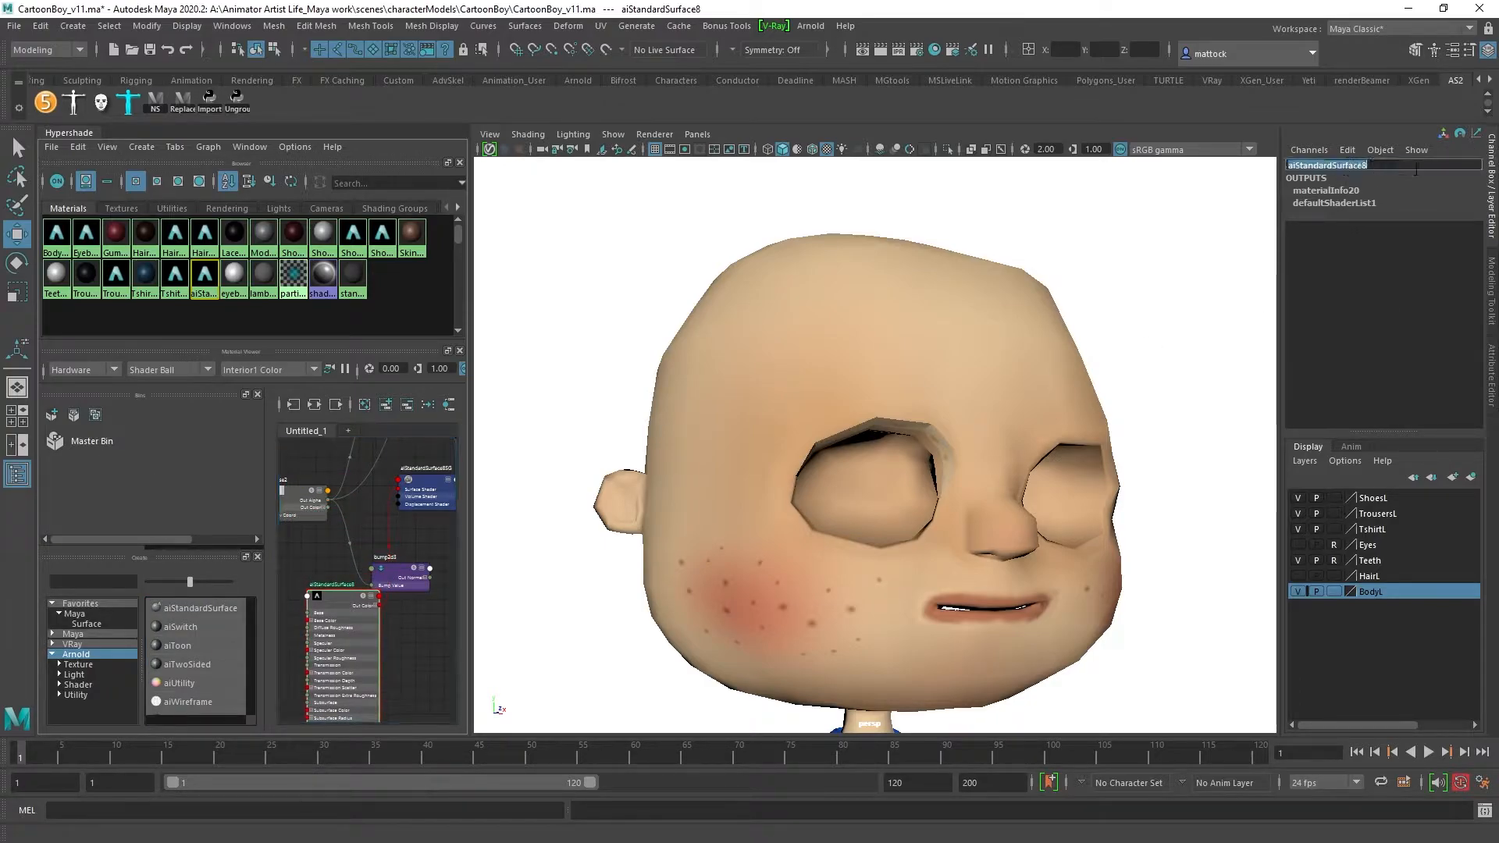
text(Eyelash_mat)
key(Return)
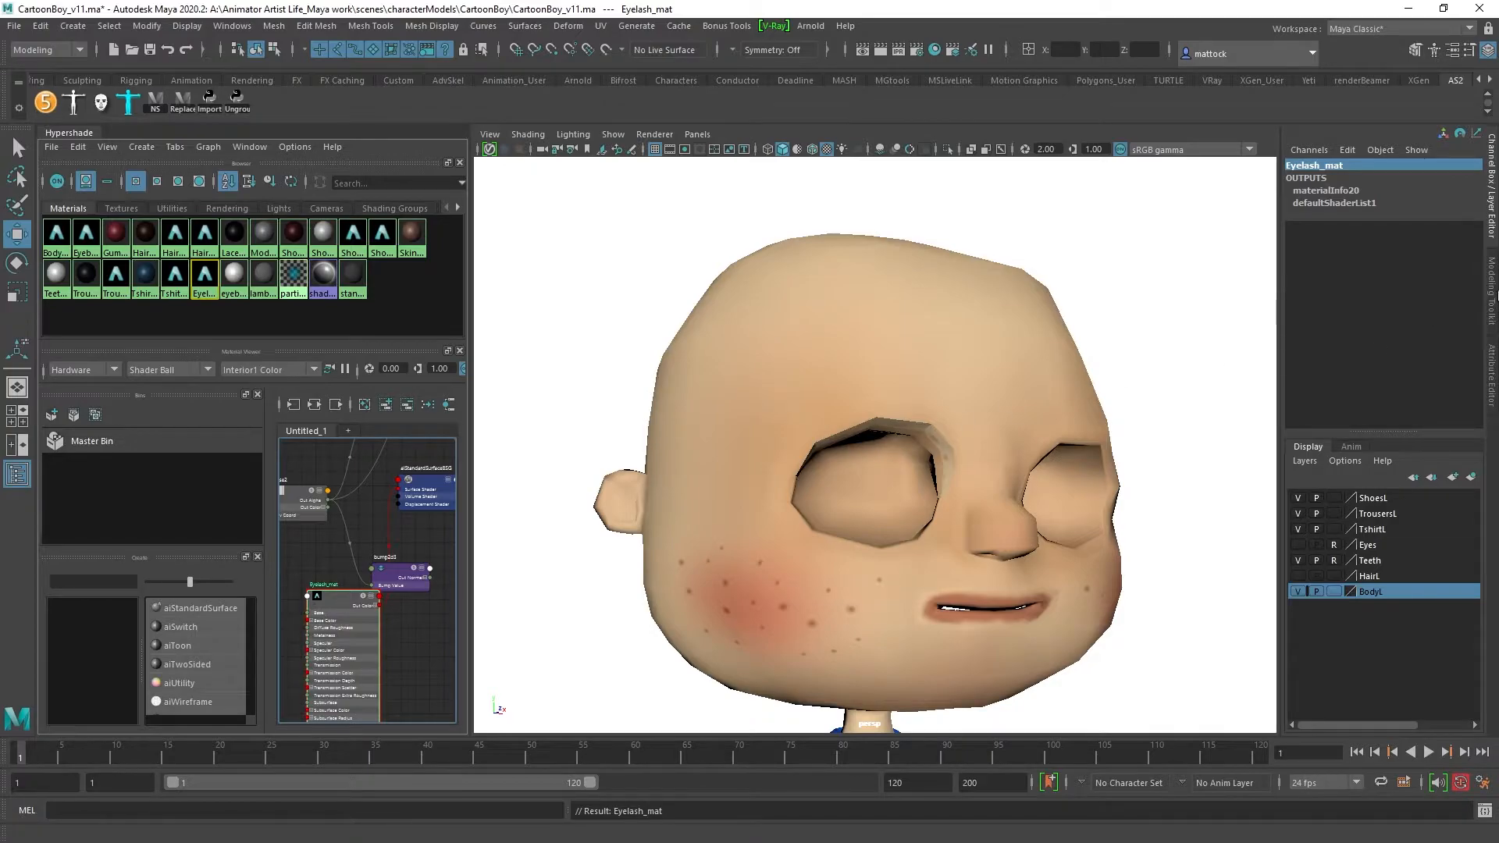
Step: Set the base color of Eyelash_mat to black
click(1492, 373)
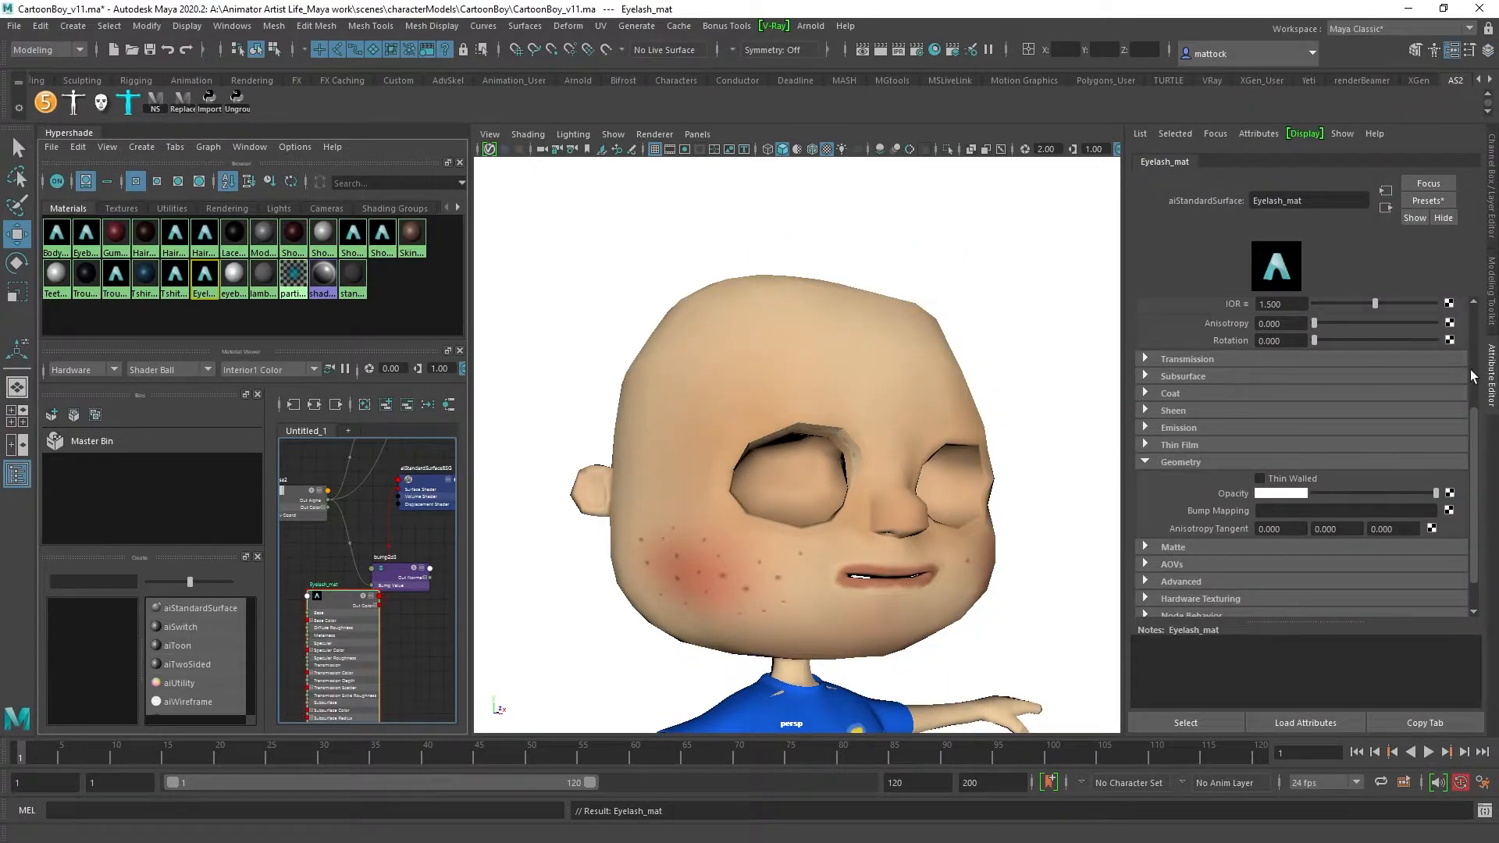
drag(1475, 426, 1475, 309)
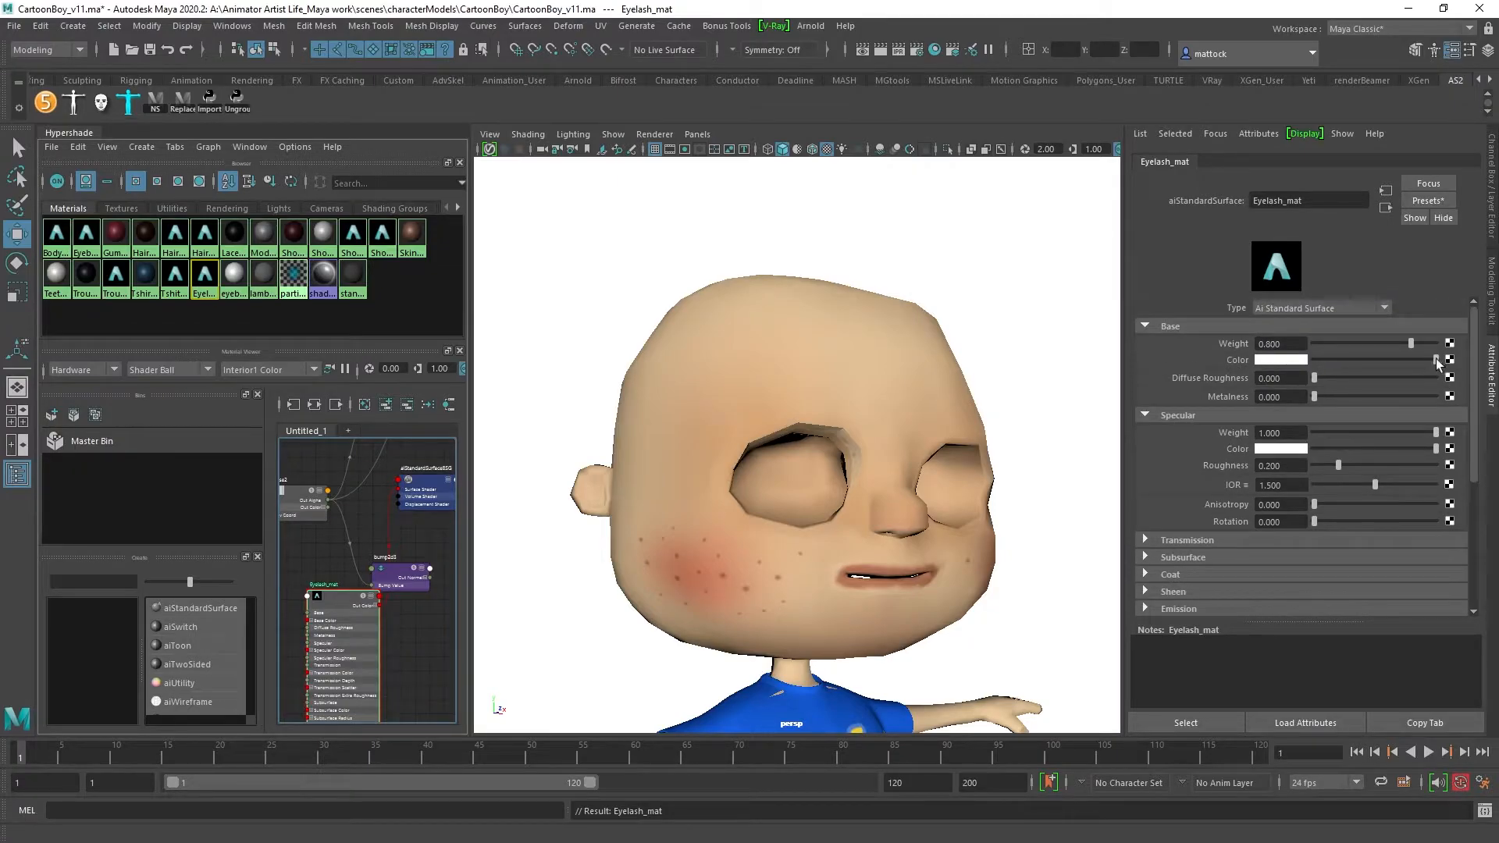
drag(1437, 360, 1285, 365)
Step: Assign Eyelash_mat to the right eyelash and check the black lash on the head
click(824, 425)
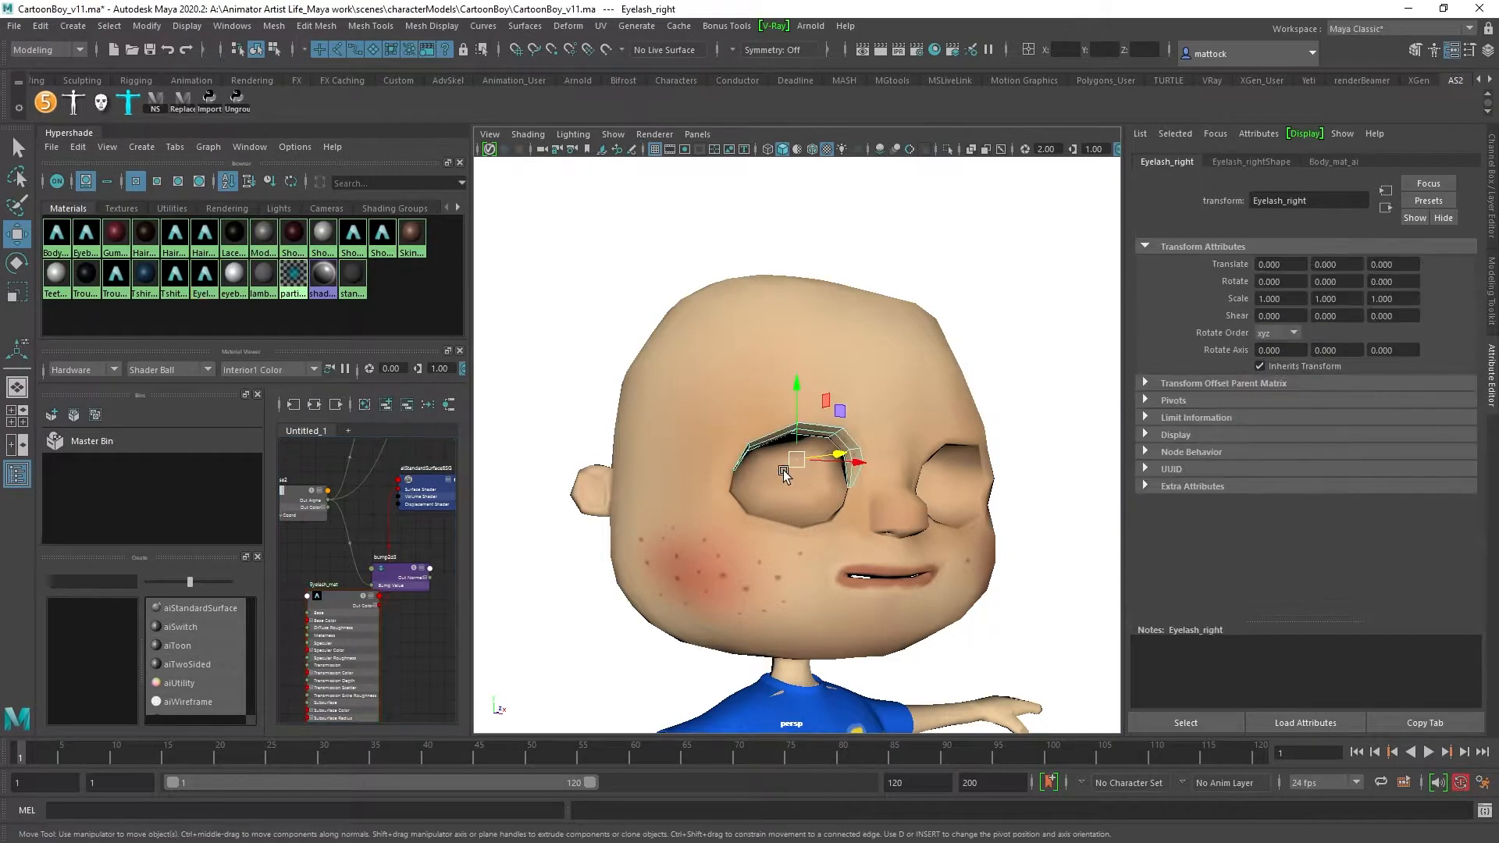
right_drag(318, 598, 316, 525)
click(907, 257)
alt+right_drag(927, 376, 828, 425)
alt+drag(827, 425, 590, 462)
alt+right_drag(591, 462, 969, 484)
alt+middle_drag(968, 484, 815, 451)
alt+right_drag(815, 452, 617, 468)
alt+drag(617, 468, 743, 493)
alt+right_drag(863, 455, 629, 491)
alt+middle_drag(628, 491, 664, 498)
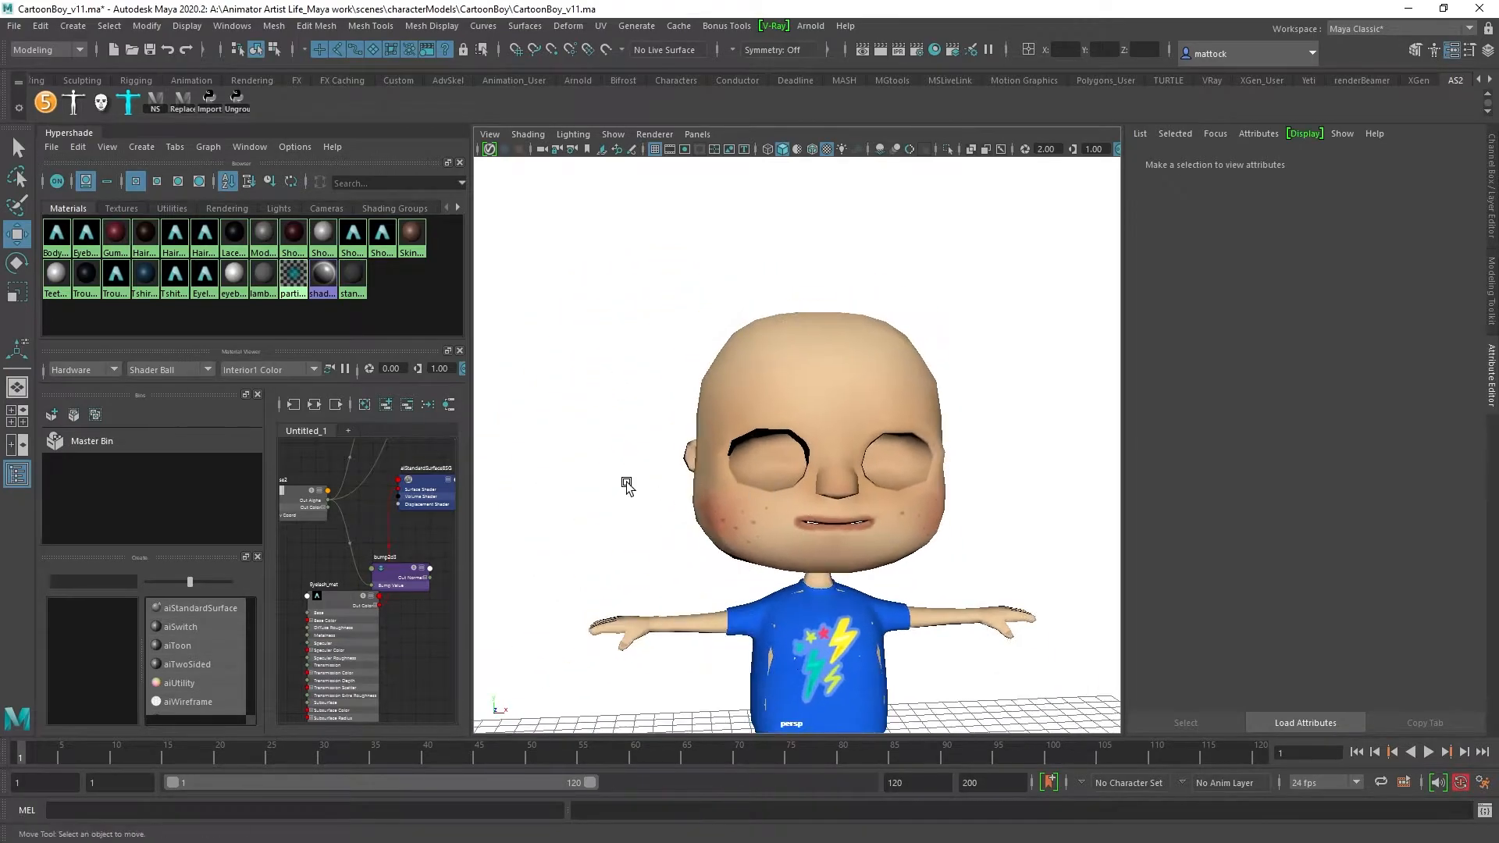
Step: Select the right eyelash in object mode and duplicate it
alt+right_drag(664, 496, 795, 482)
click(768, 417)
right_drag(697, 398, 740, 378)
click(579, 351)
alt+drag(652, 452, 965, 317)
click(711, 402)
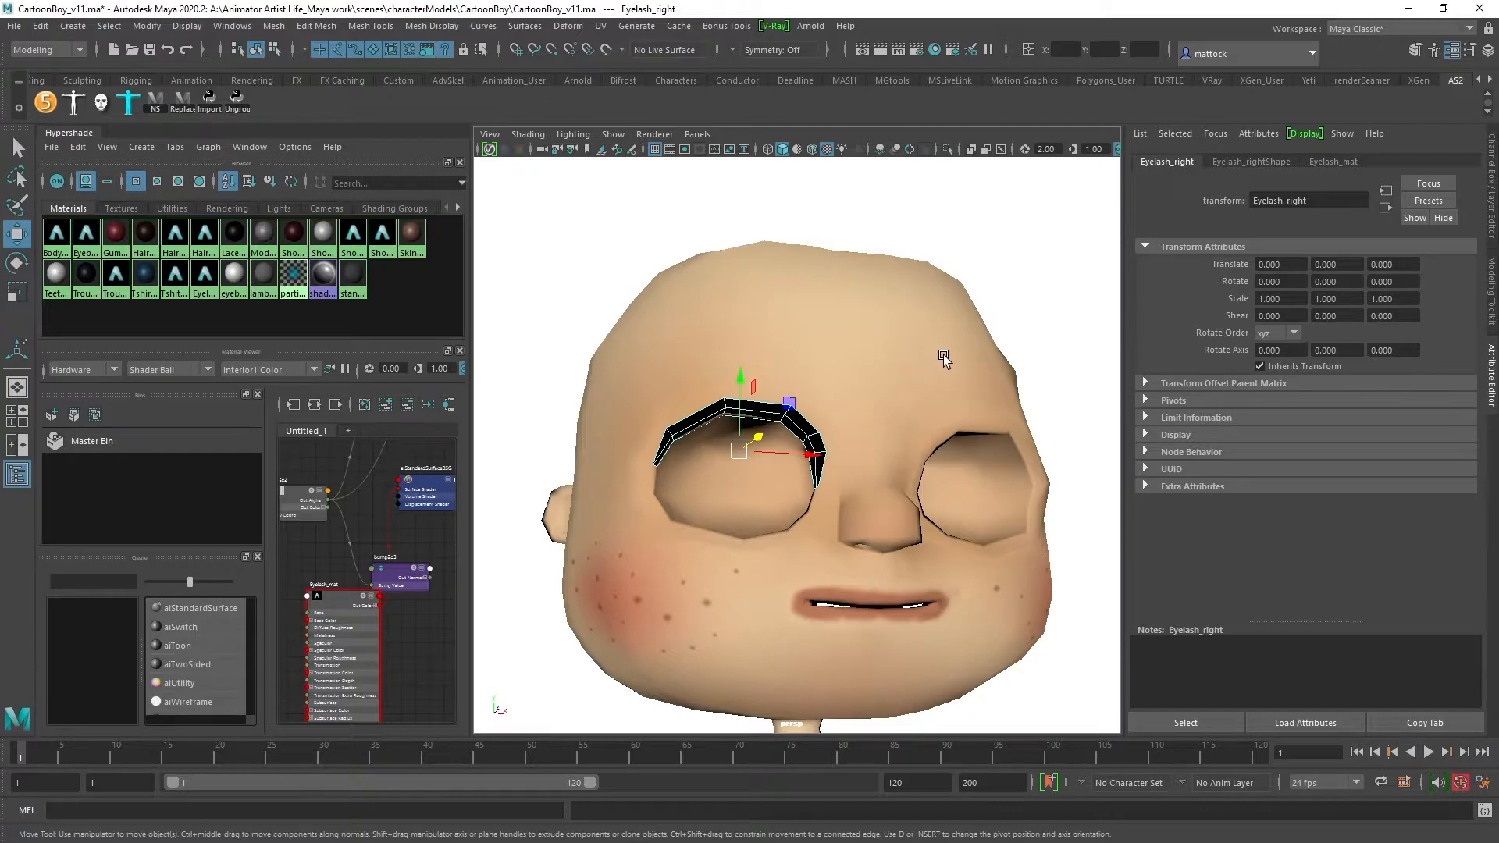
key(ctrl+d)
Step: Group the duplicated eyelash and mirror it to the other eye by setting the group's Scale X to -1
alt+drag(888, 409, 787, 349)
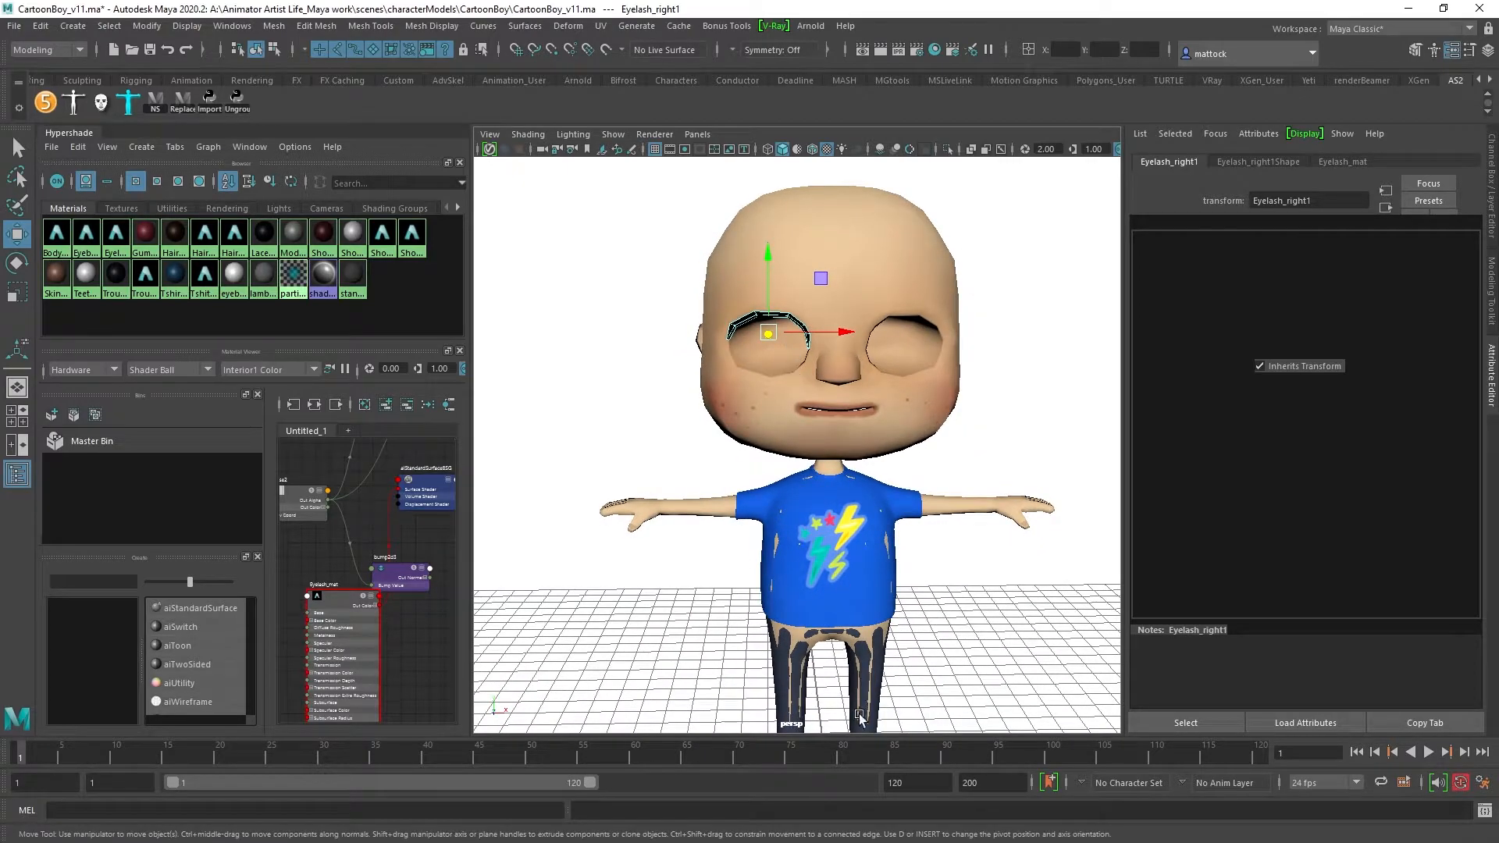
key(ctrl+g)
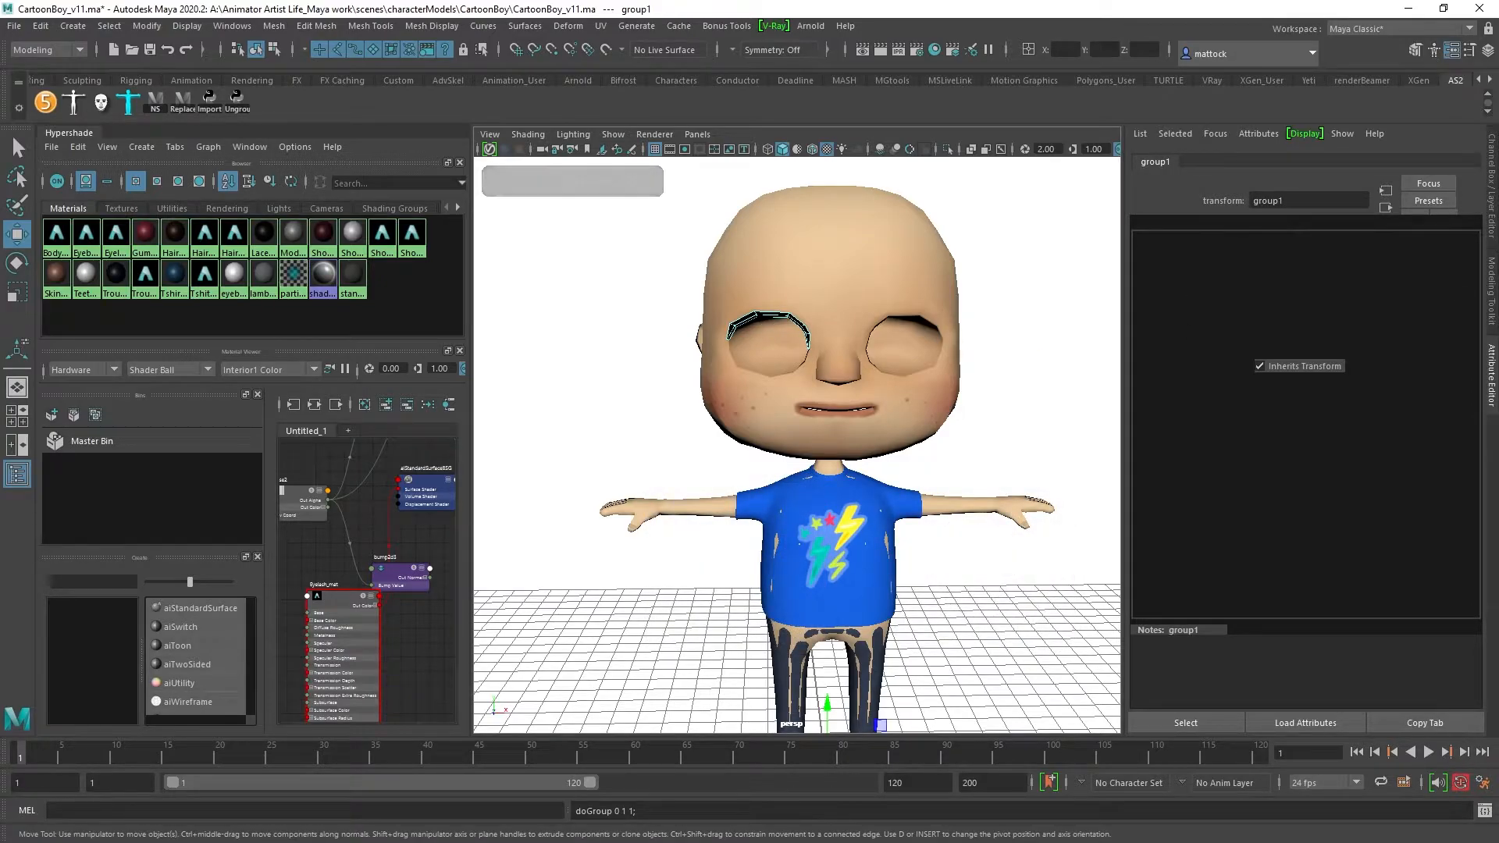
drag(0, 625, 389, 212)
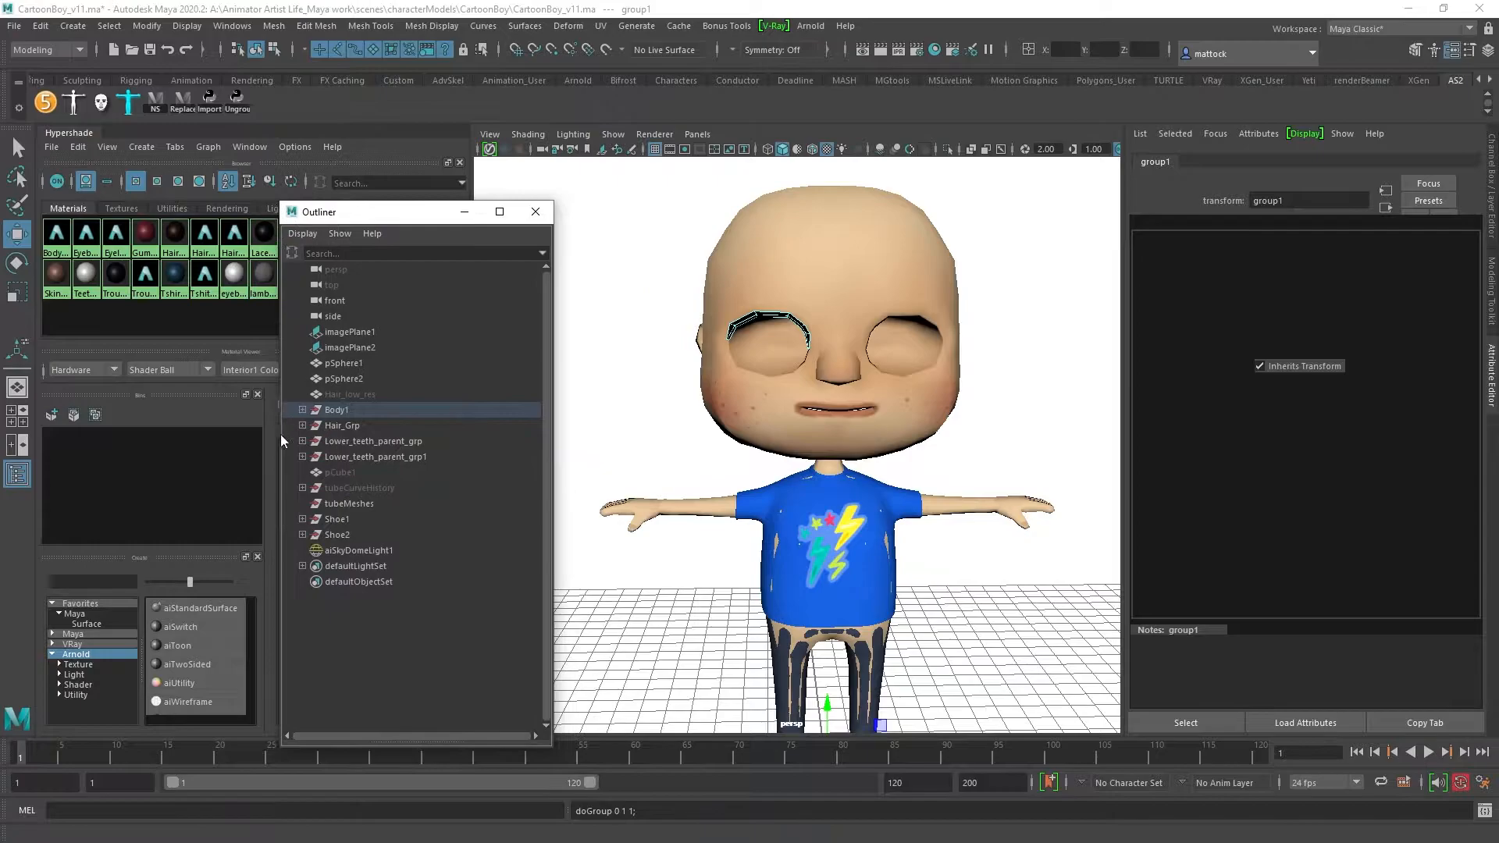
key(f)
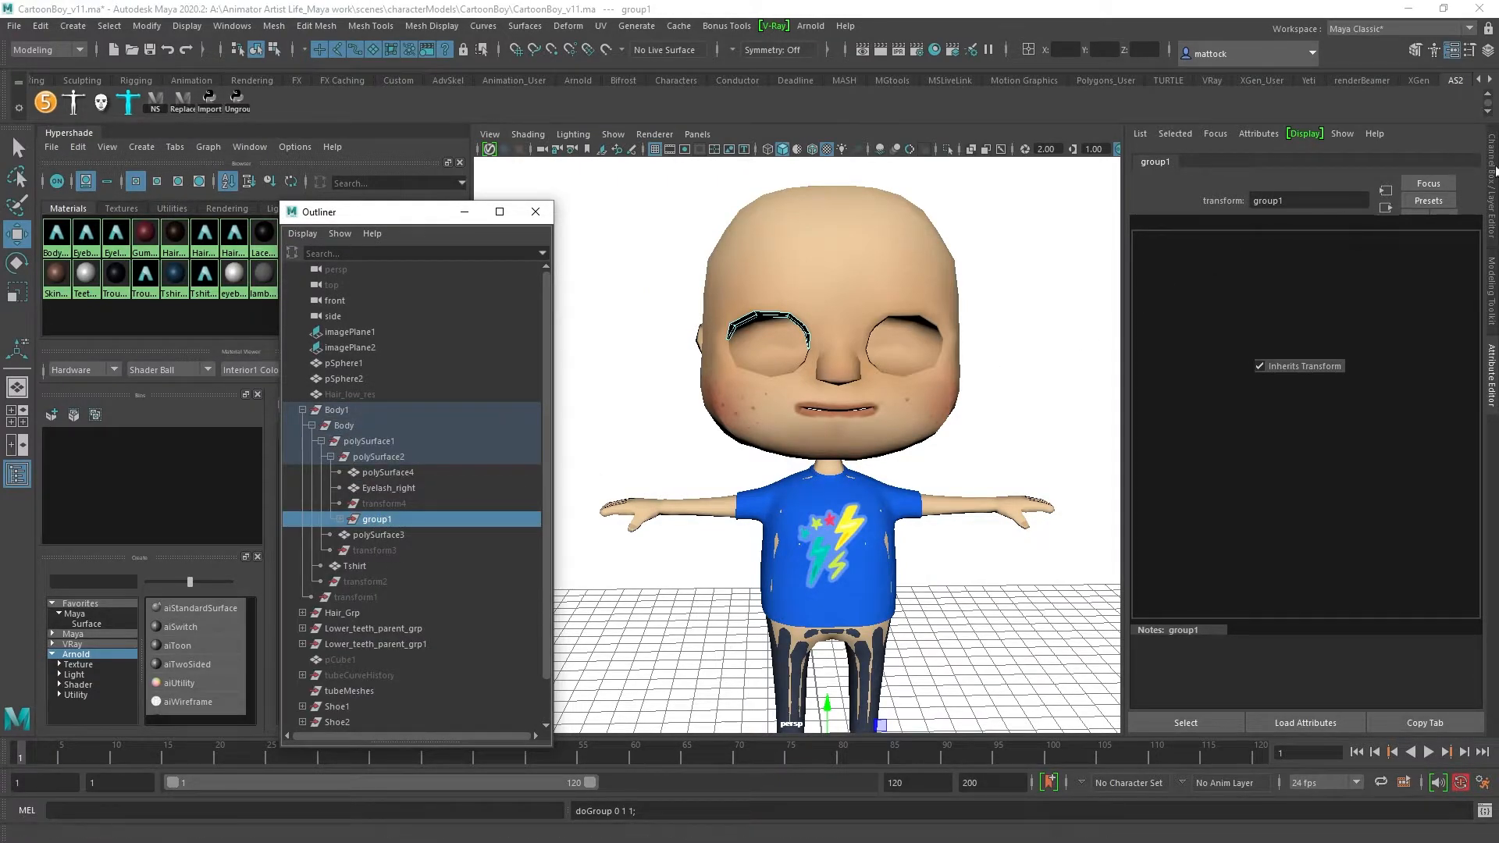
click(1492, 195)
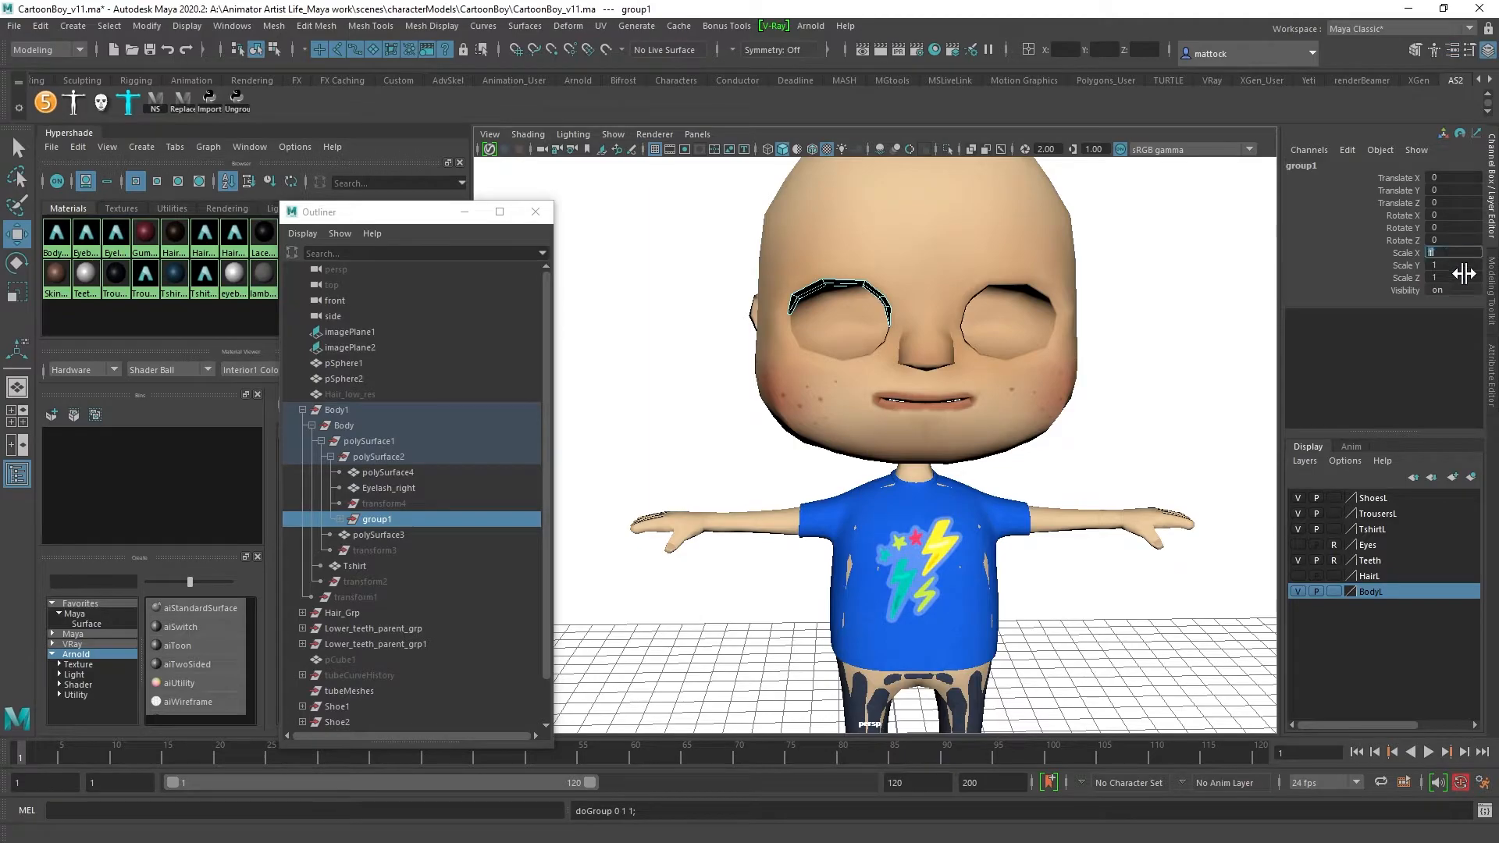
text(-1)
key(Return)
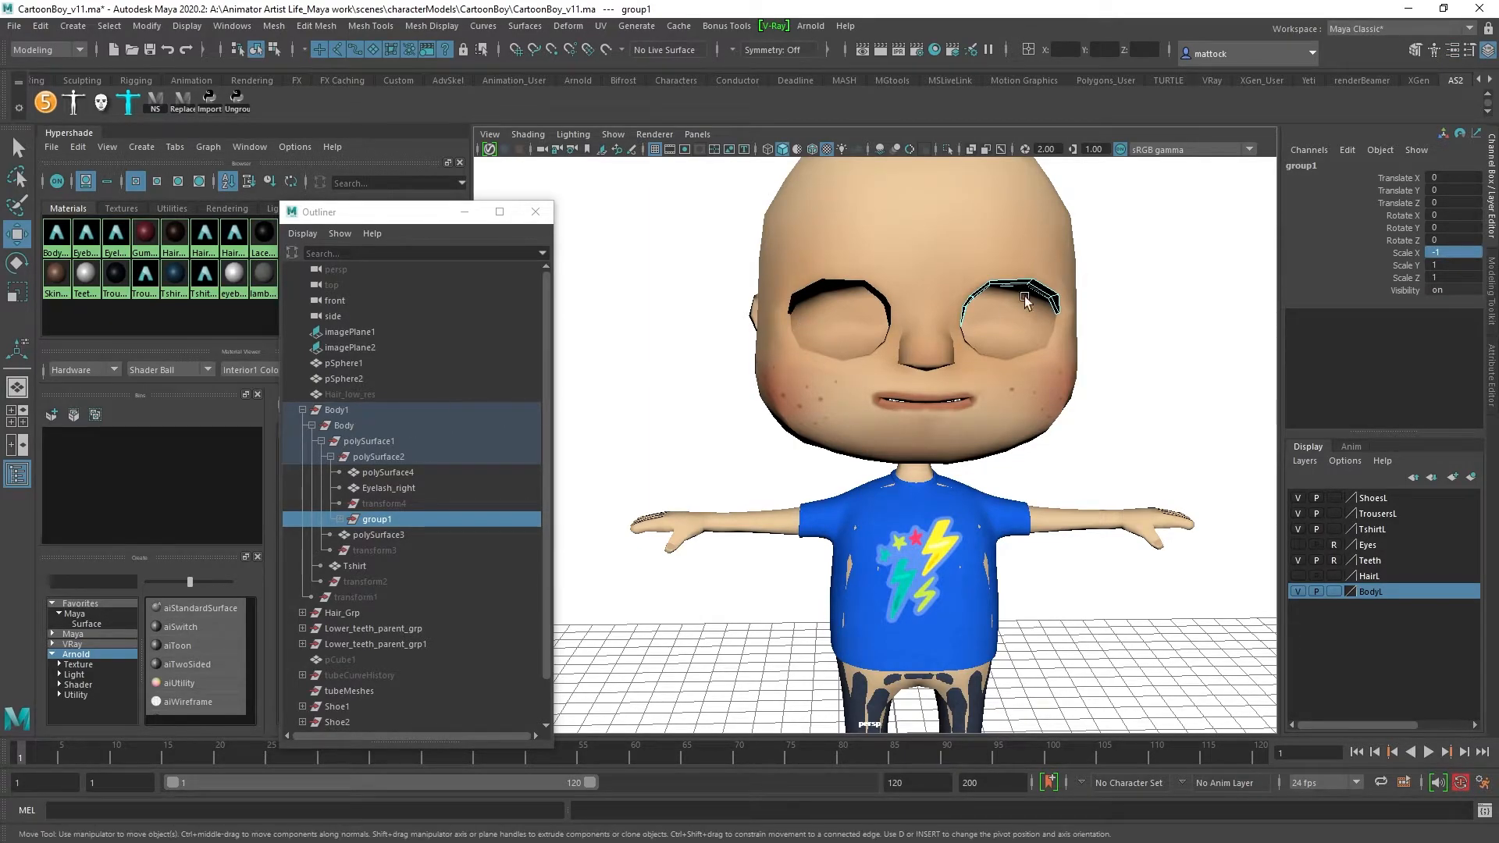
mouse_move(916, 373)
alt+mouse_down()
mouse_move(793, 375)
mouse_move(913, 382)
alt+mouse_up()
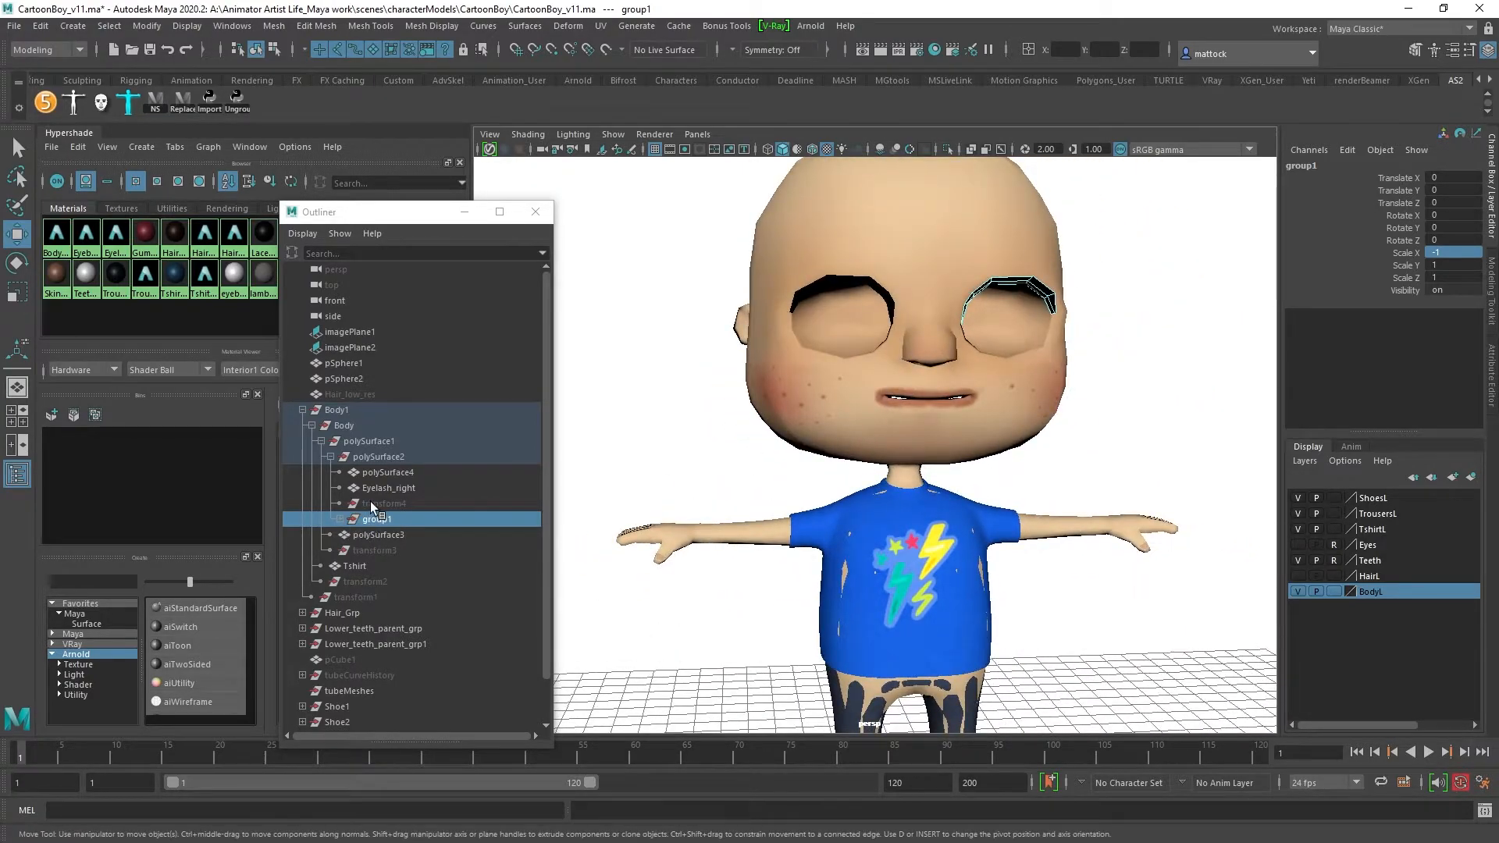
Step: Ungroup the mirrored eyelash and rename it Eyelash_left
click(35, 25)
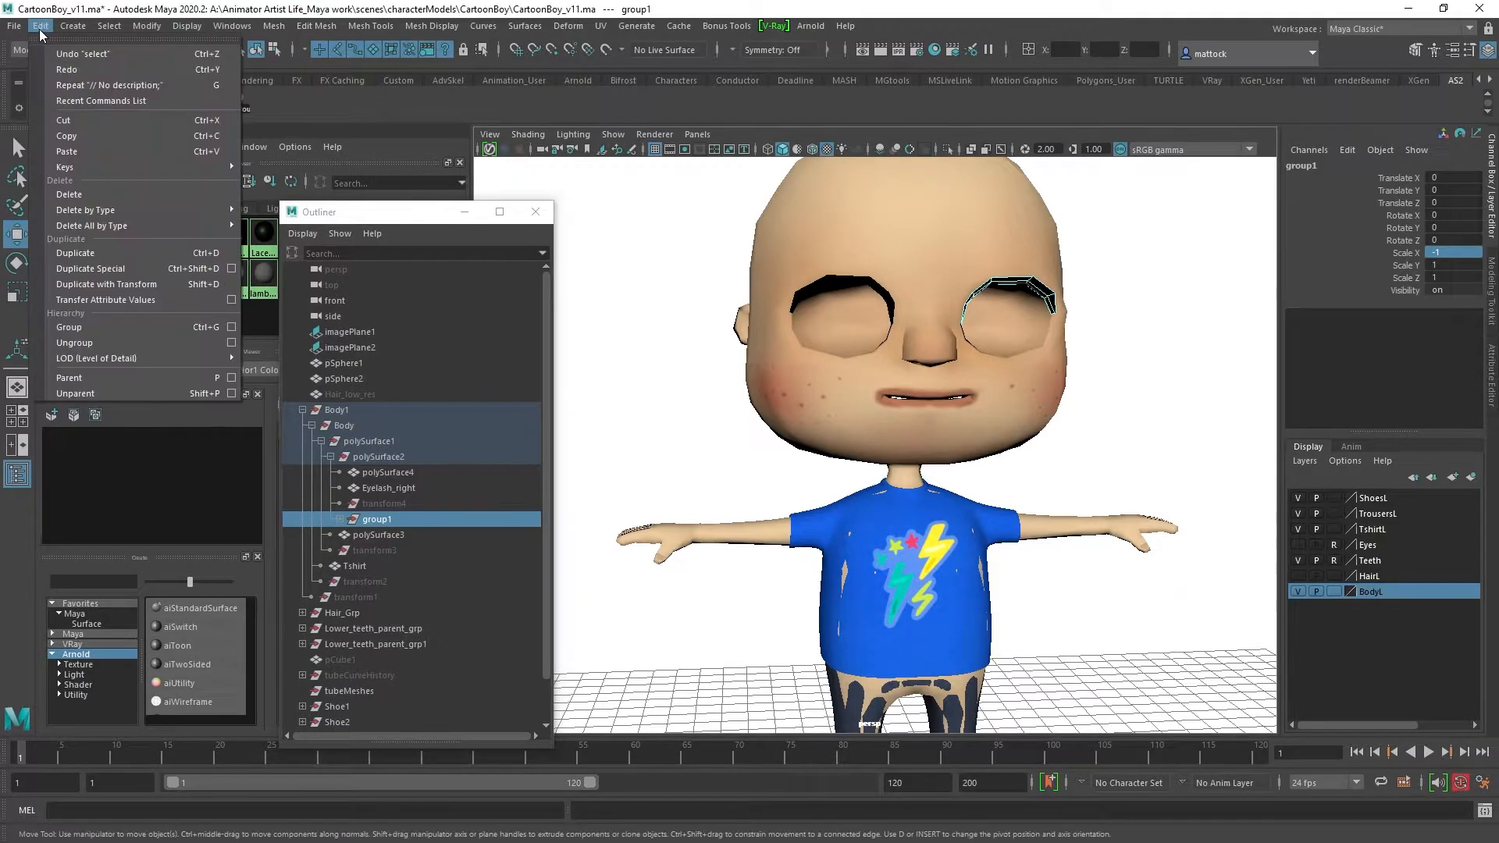
click(90, 340)
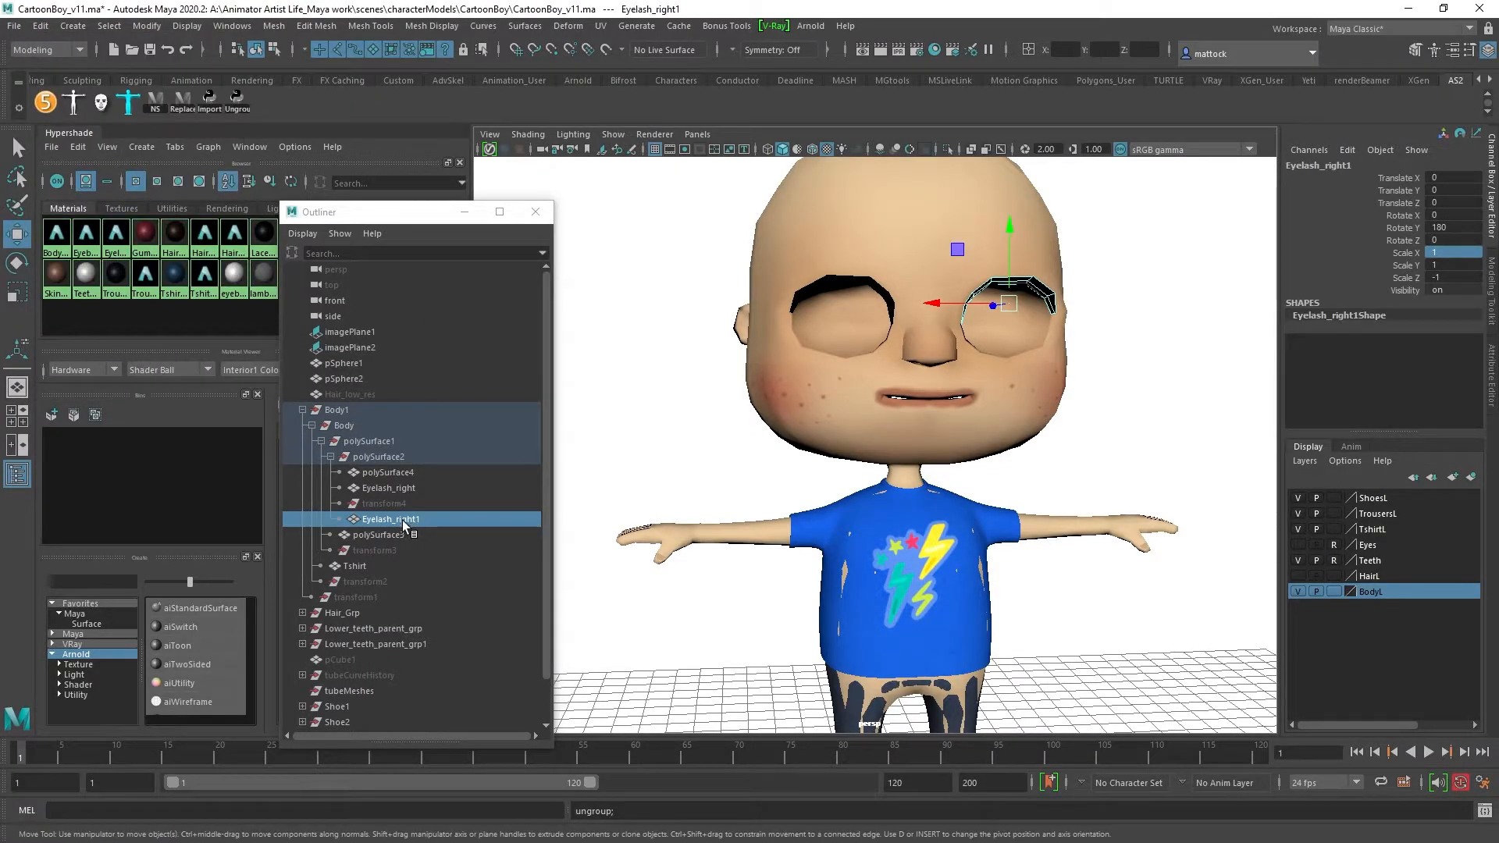
double_click(402, 520)
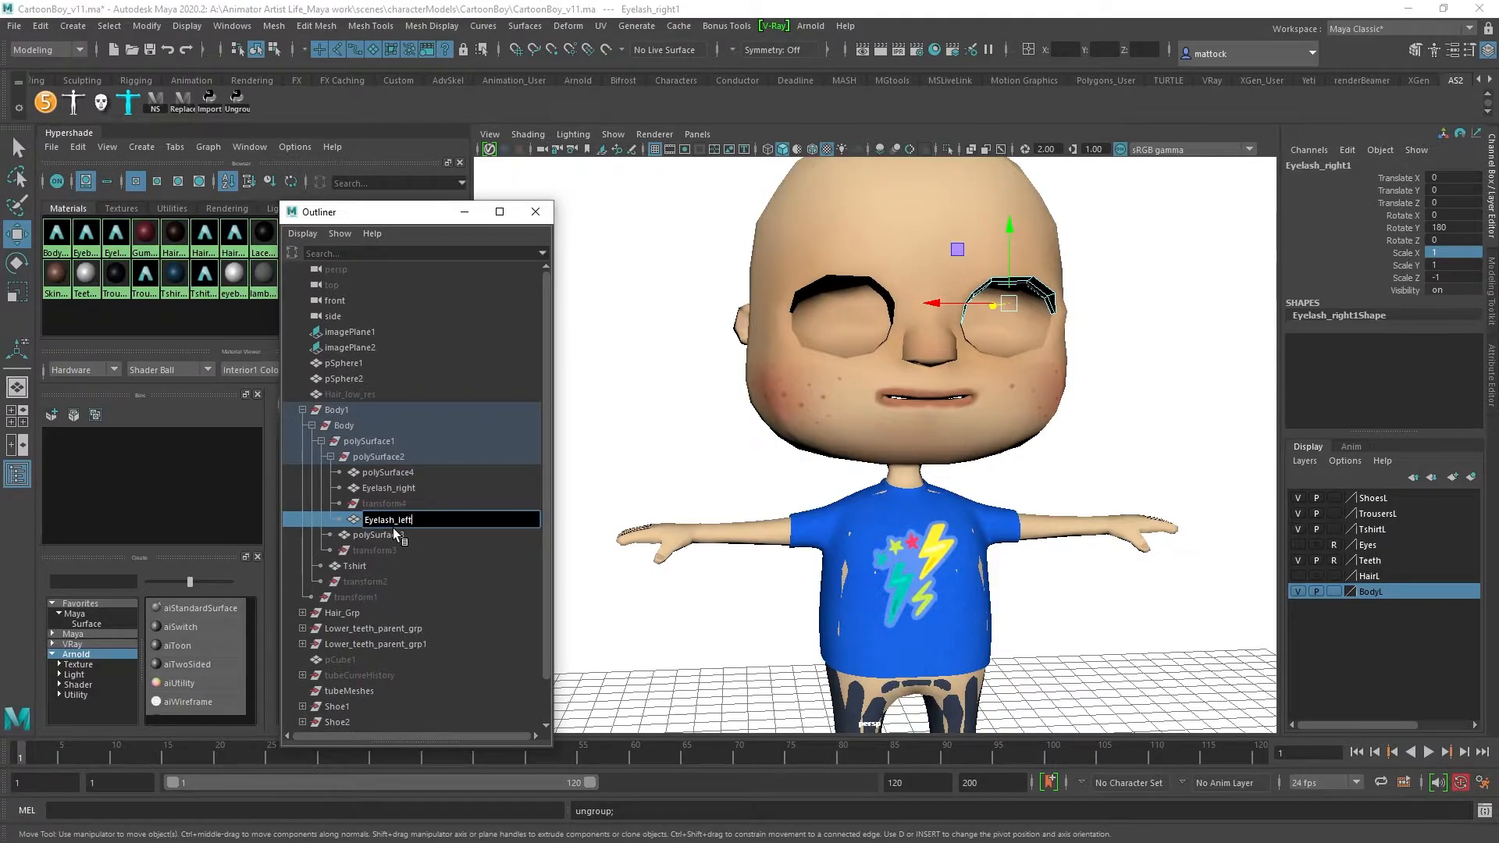
text(Eyelash_left)
key(Return)
Step: Select the head together with both eyelashes and turn on the smooth mesh preview for them
alt+drag(1008, 336, 977, 325)
right_drag(934, 330, 1004, 302)
click(1158, 278)
alt+drag(930, 359, 1117, 383)
scroll(903, 375, up, 5)
alt+drag(1171, 336, 1043, 278)
scroll(937, 321, down, 4)
alt+middle_drag(820, 293, 820, 427)
drag(778, 372, 1013, 443)
key(3)
click(1203, 374)
scroll(1013, 446, up, 4)
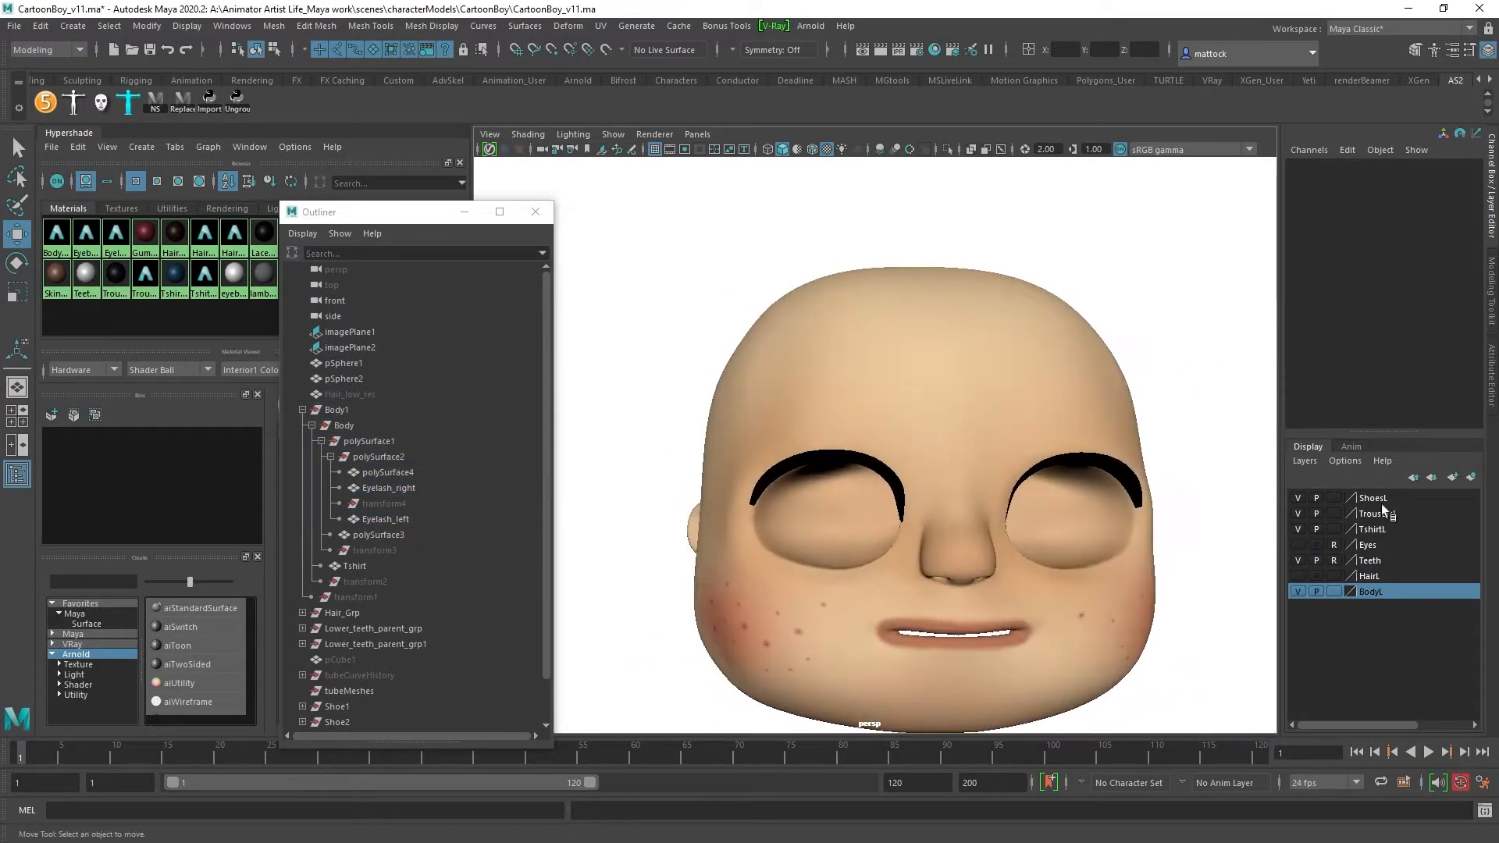
Step: Show the Eyes layer and examine how the eyelashes fit around the eyeballs from several angles
click(1297, 545)
scroll(958, 498, down, 3)
alt+drag(958, 498, 771, 556)
scroll(790, 518, down, 3)
scroll(981, 531, up, 5)
scroll(887, 498, up, 3)
scroll(1019, 531, up, 2)
scroll(871, 541, up, 2)
scroll(880, 459, up, 3)
alt+drag(880, 458, 1000, 578)
scroll(894, 486, up, 2)
Step: Turn off the smooth preview of the right eyelash and switch it to edge selection mode
click(999, 503)
alt+drag(1033, 512, 1073, 312)
key(1)
scroll(1059, 370, up, 5)
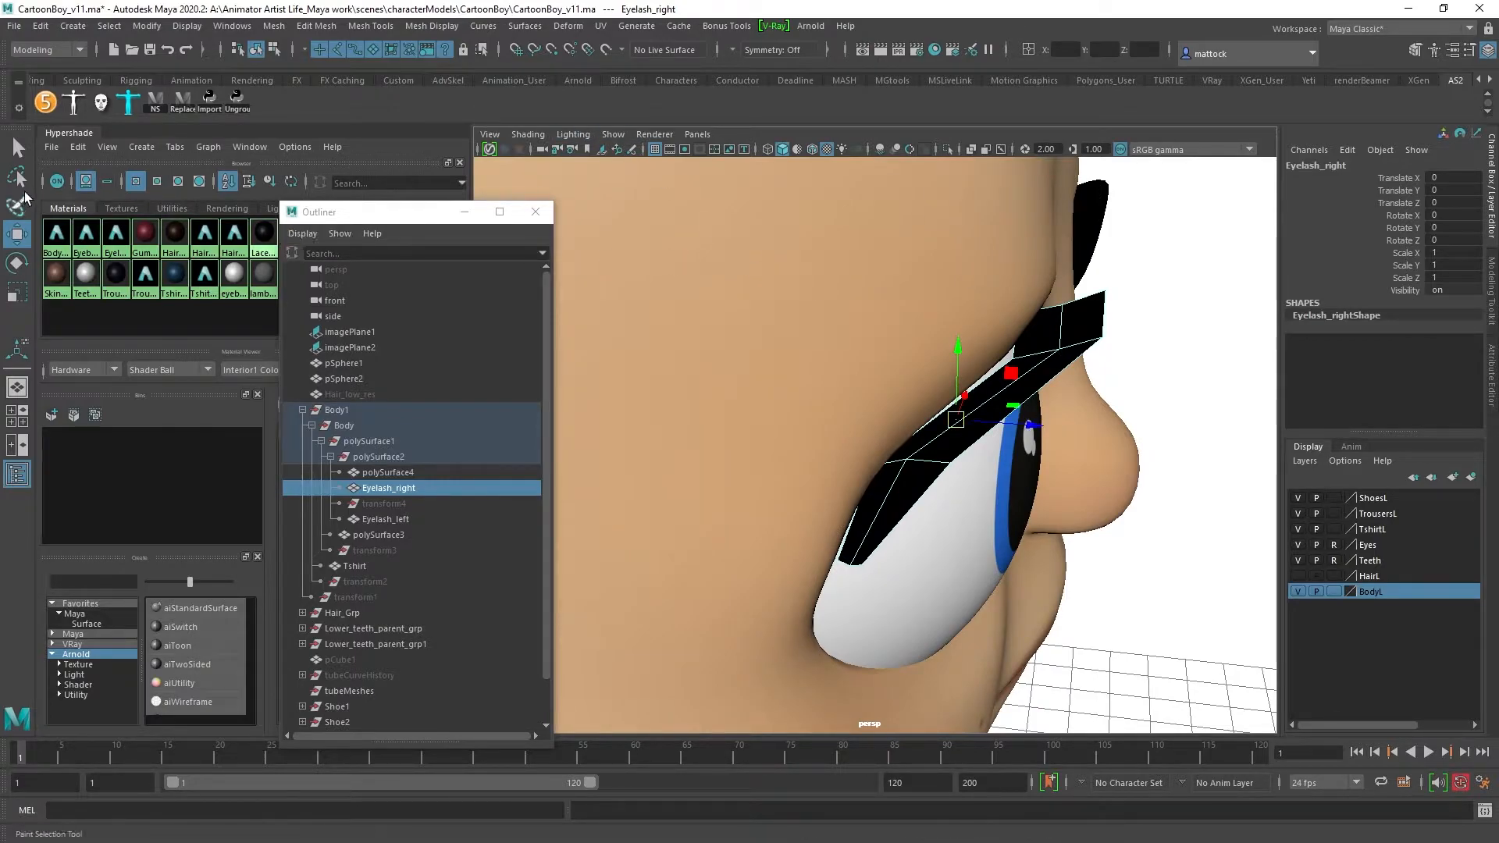
alt+drag(922, 398, 980, 384)
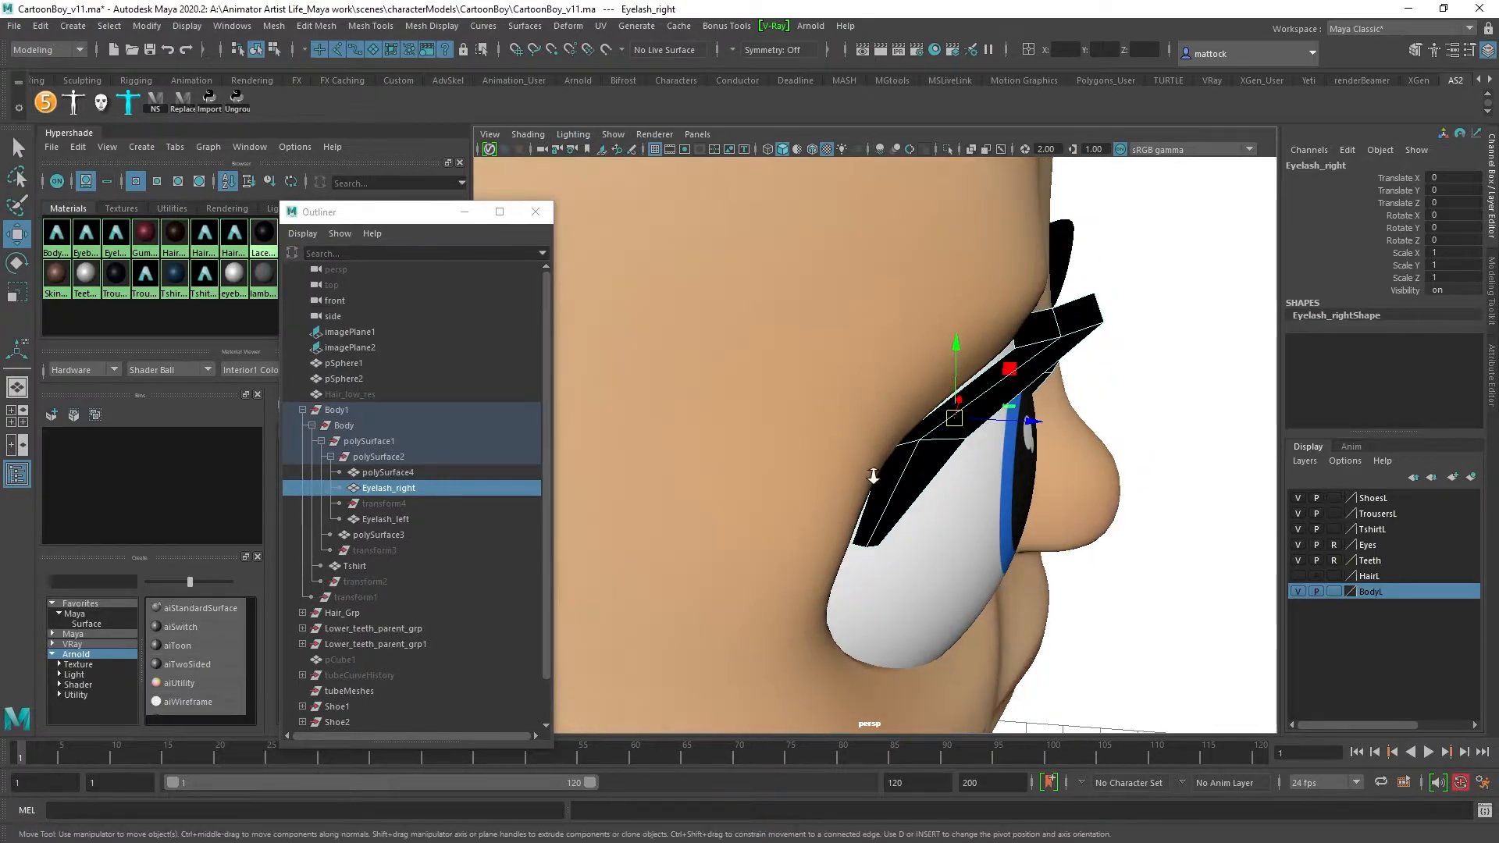
alt+drag(876, 476, 939, 456)
right_drag(939, 457, 941, 364)
scroll(902, 509, up, 3)
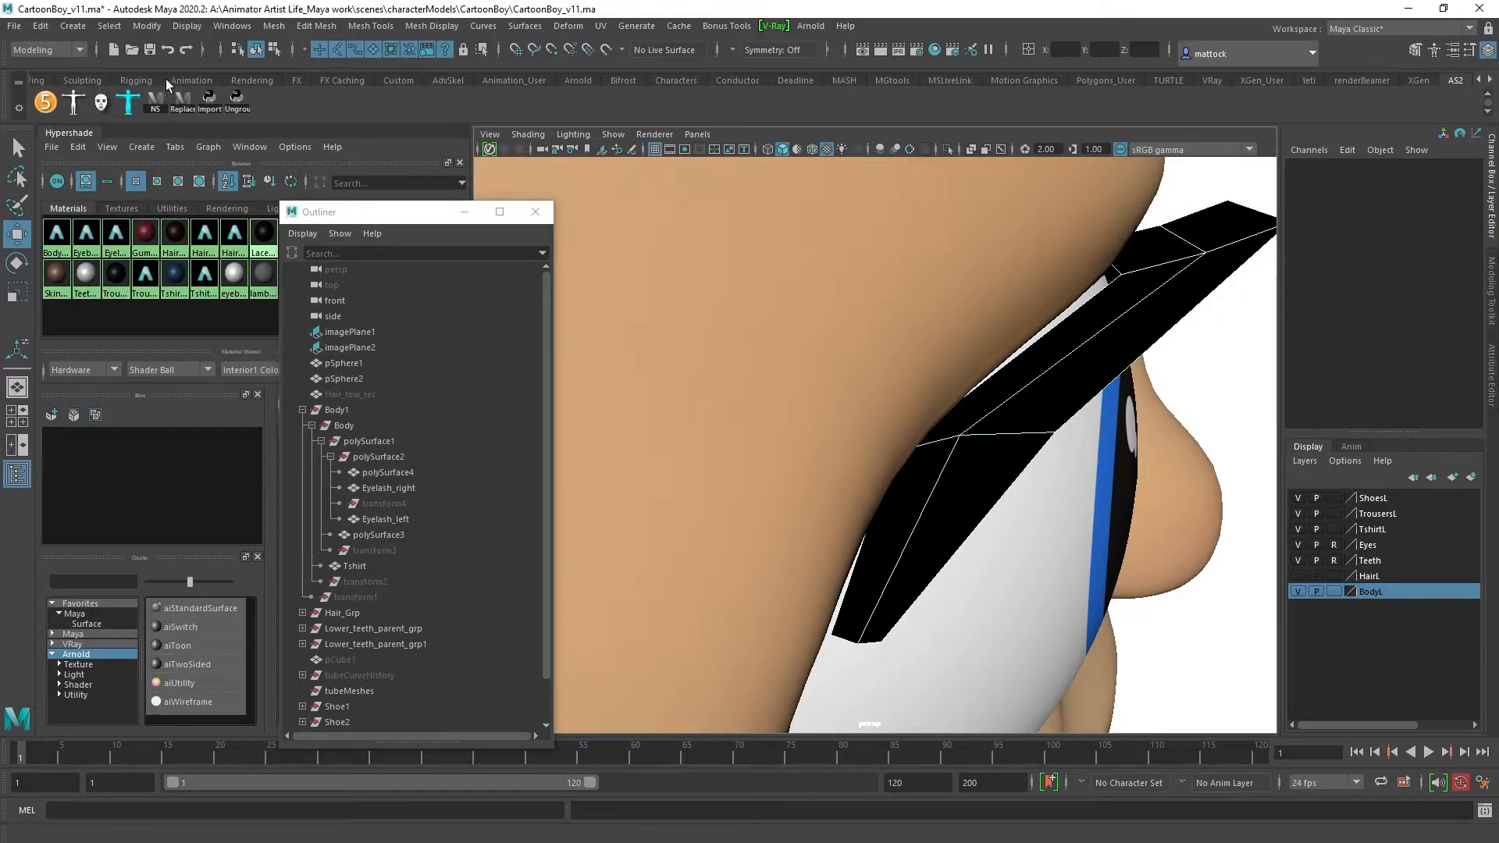
Step: Insert a lengthwise edge loop near the right eyelash's rim-side border with the Multi-Cut tool
click(1478, 81)
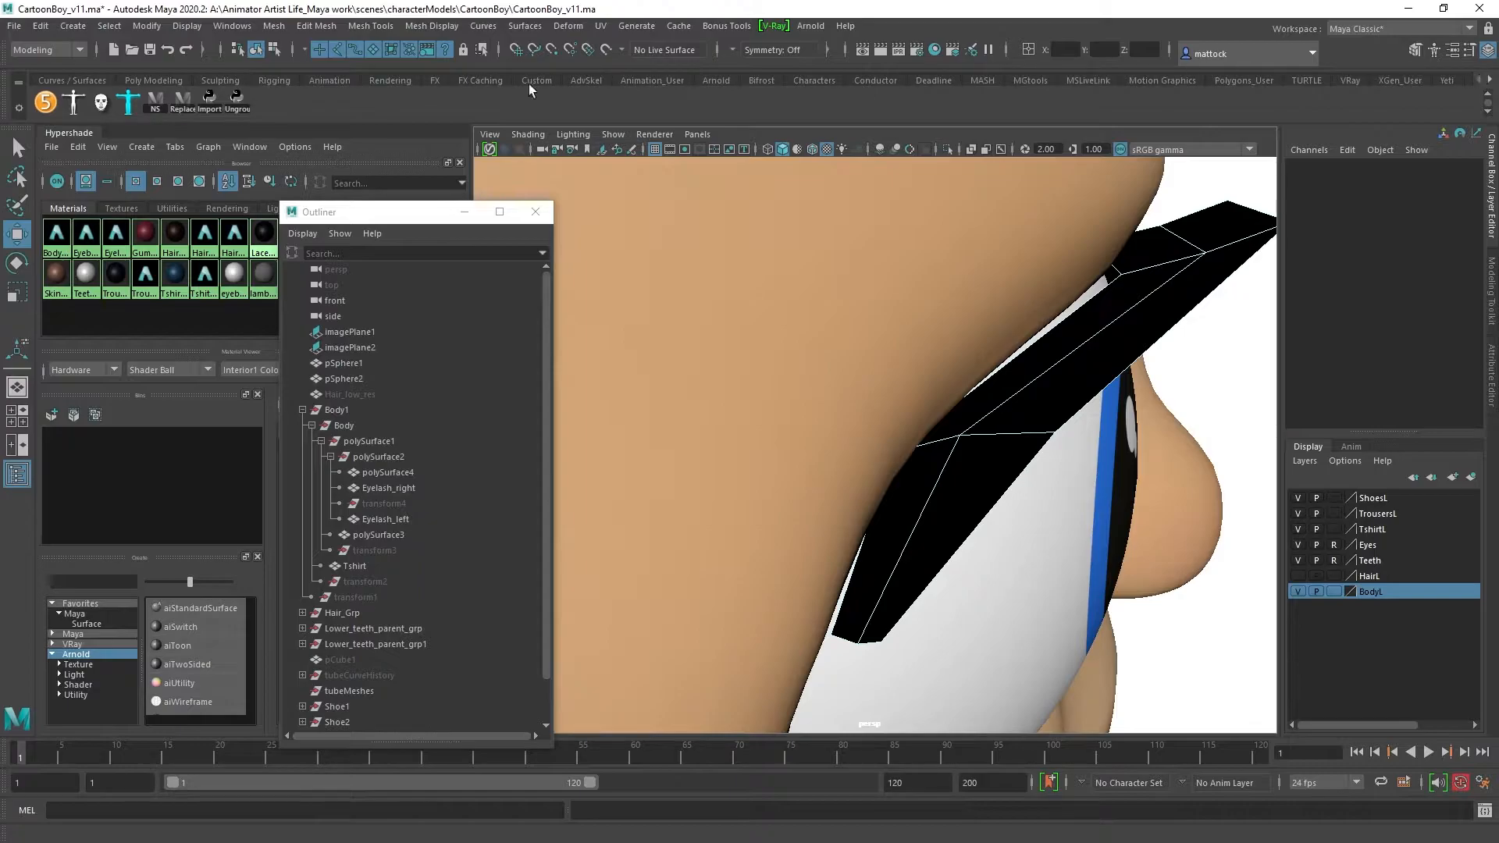
click(143, 81)
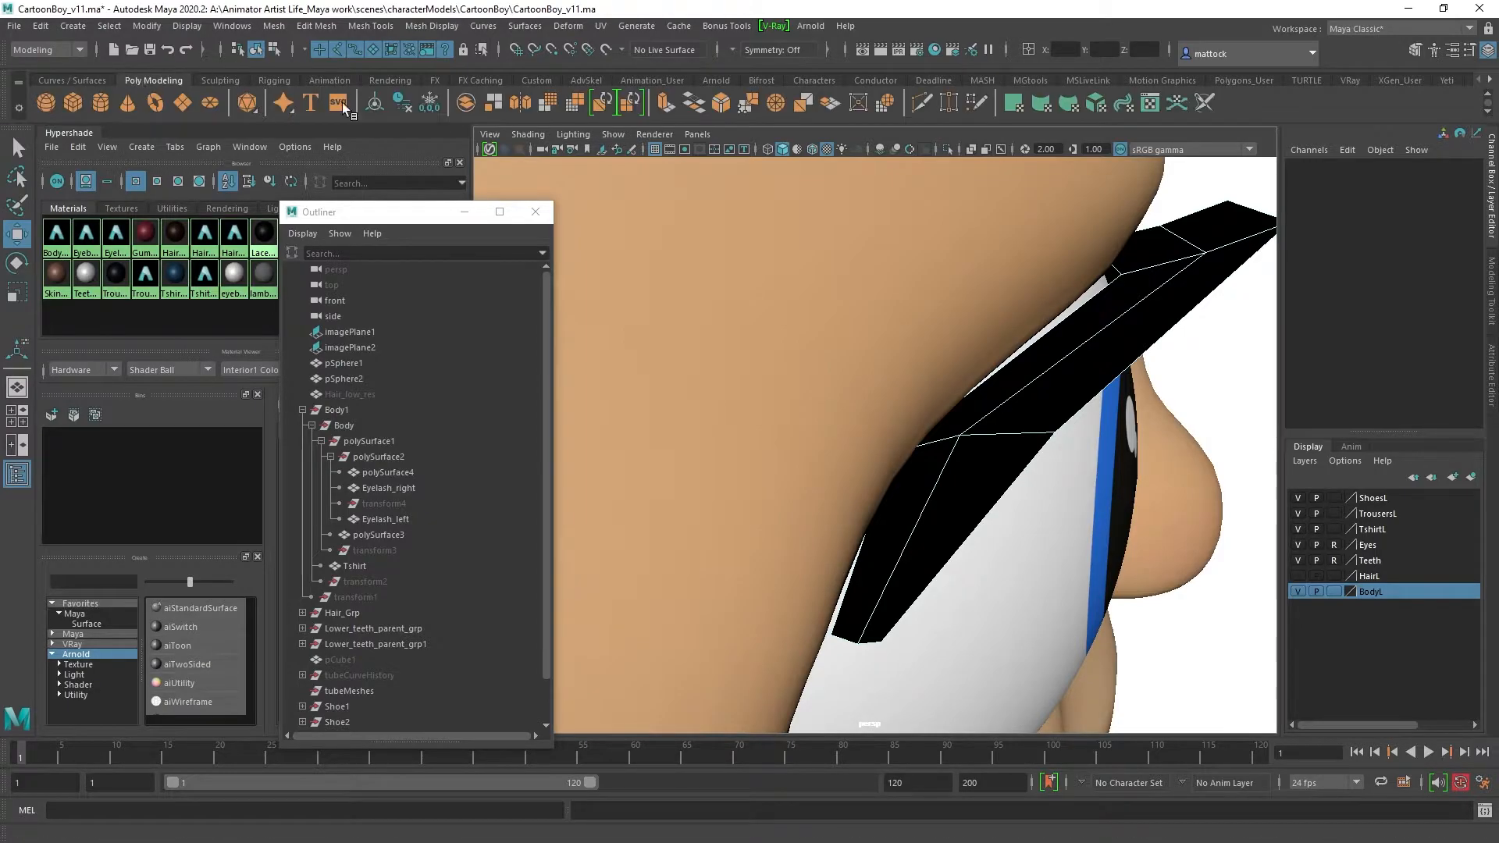
click(919, 102)
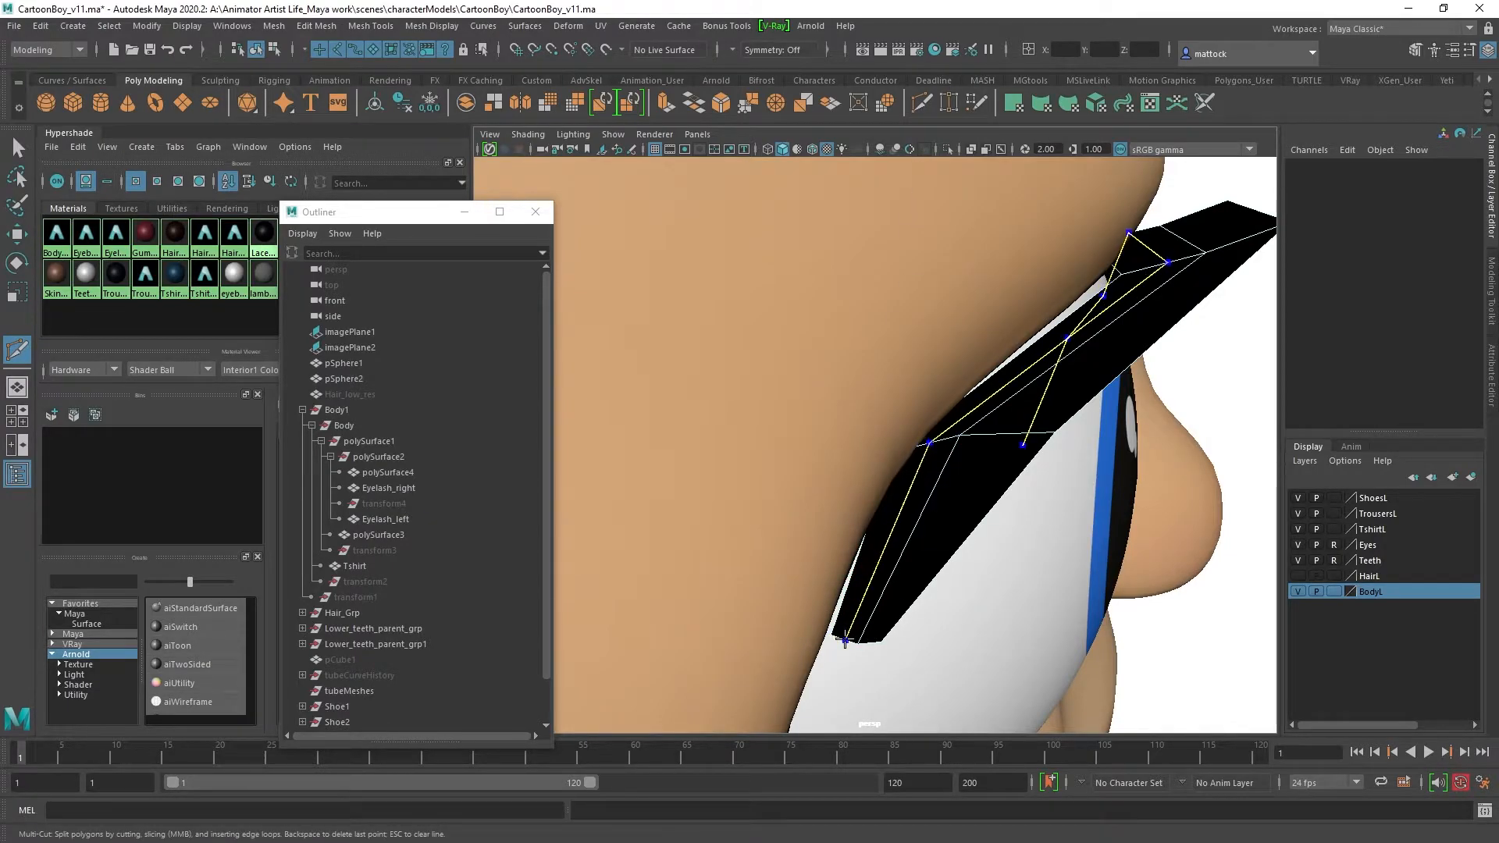
ctrl+click(841, 636)
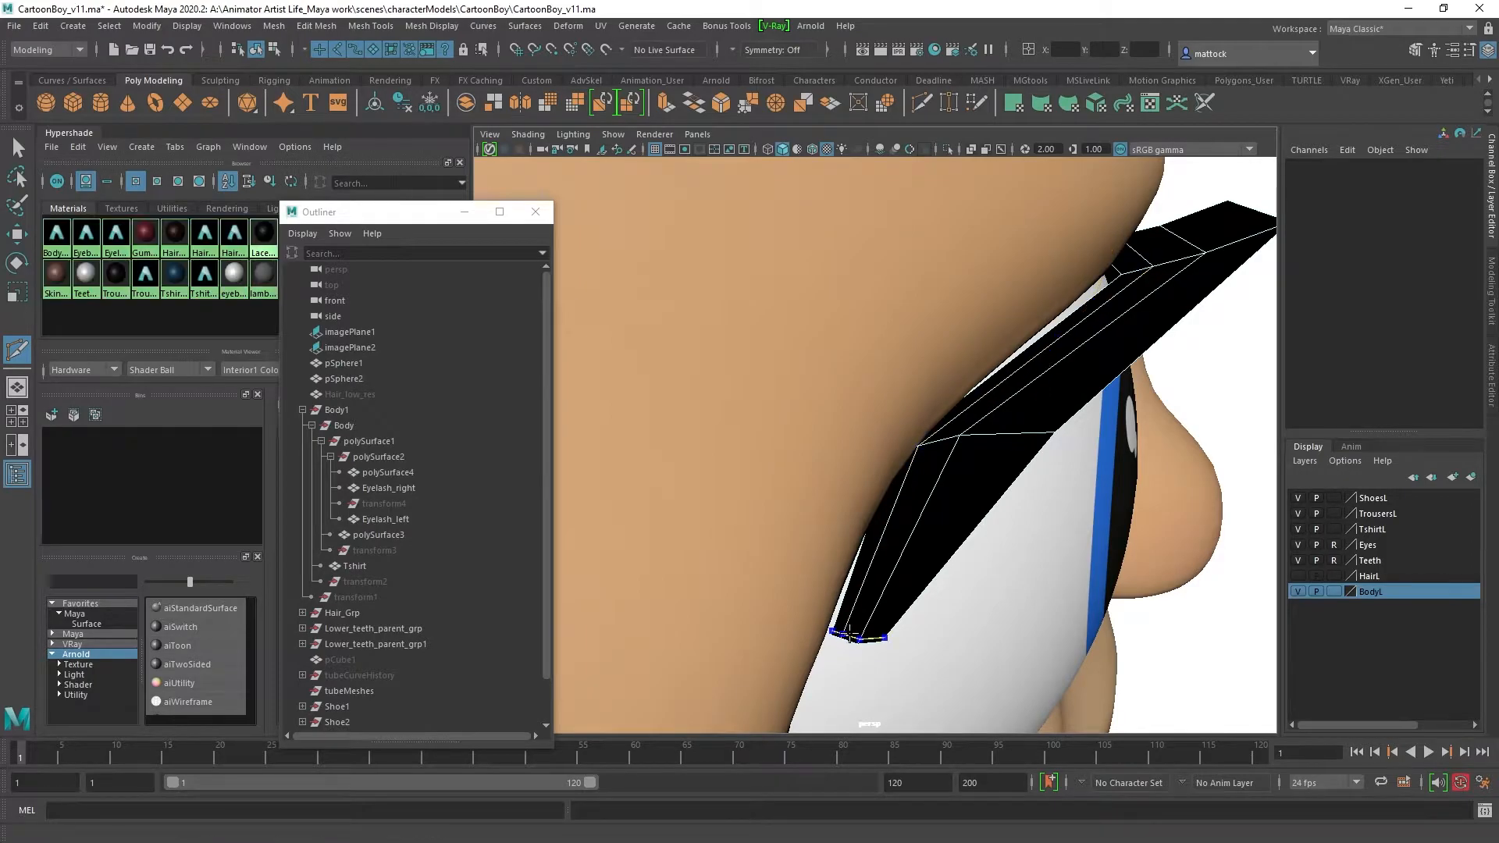
alt+drag(922, 470, 898, 464)
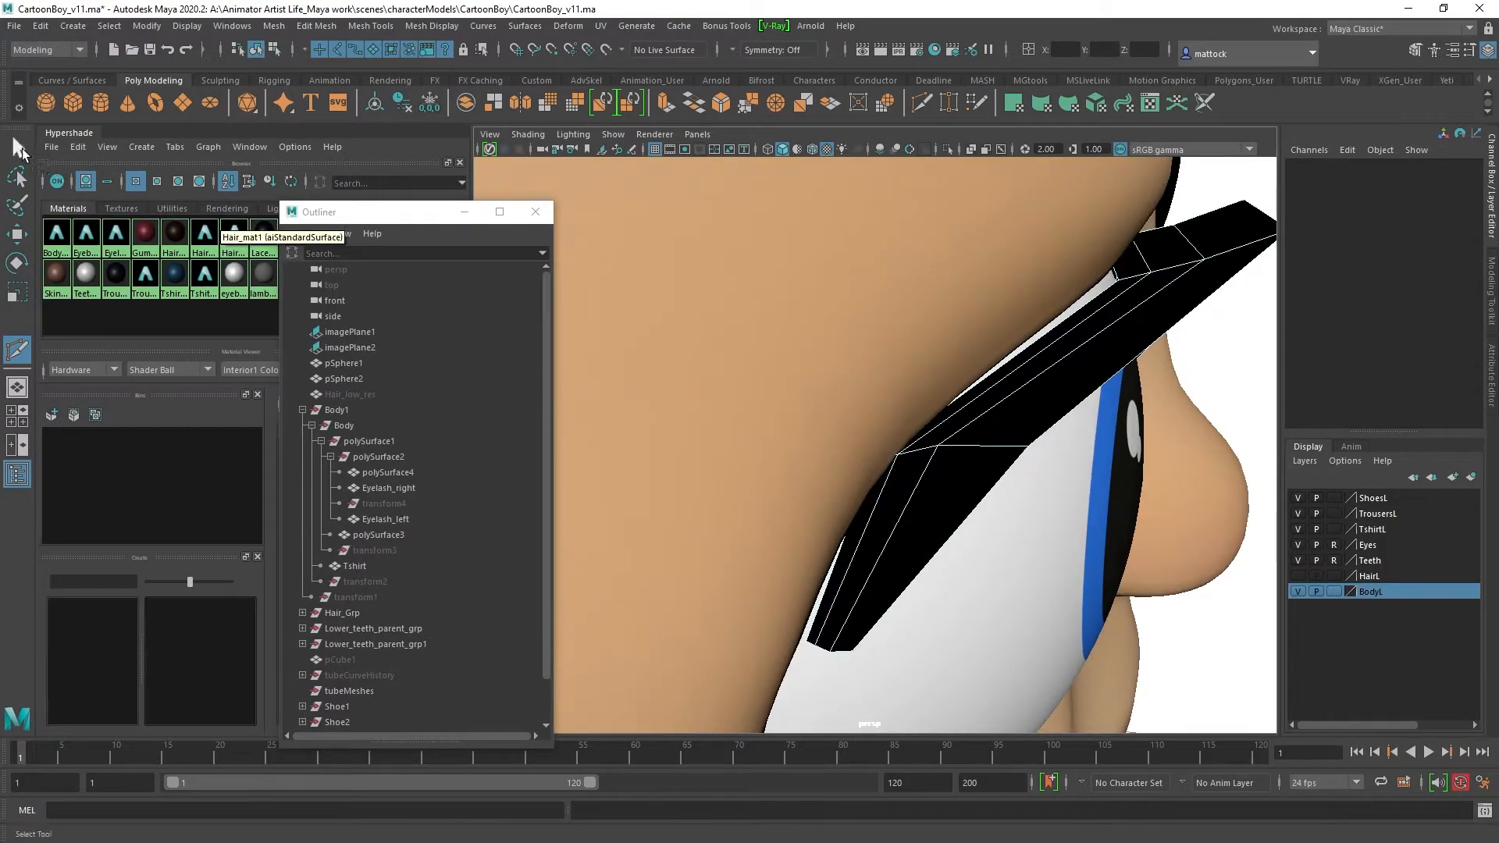
Step: Leave the Multi-Cut tool and select a border edge on the rim side of the right eyelash in edge mode
key(q)
right_click(874, 512)
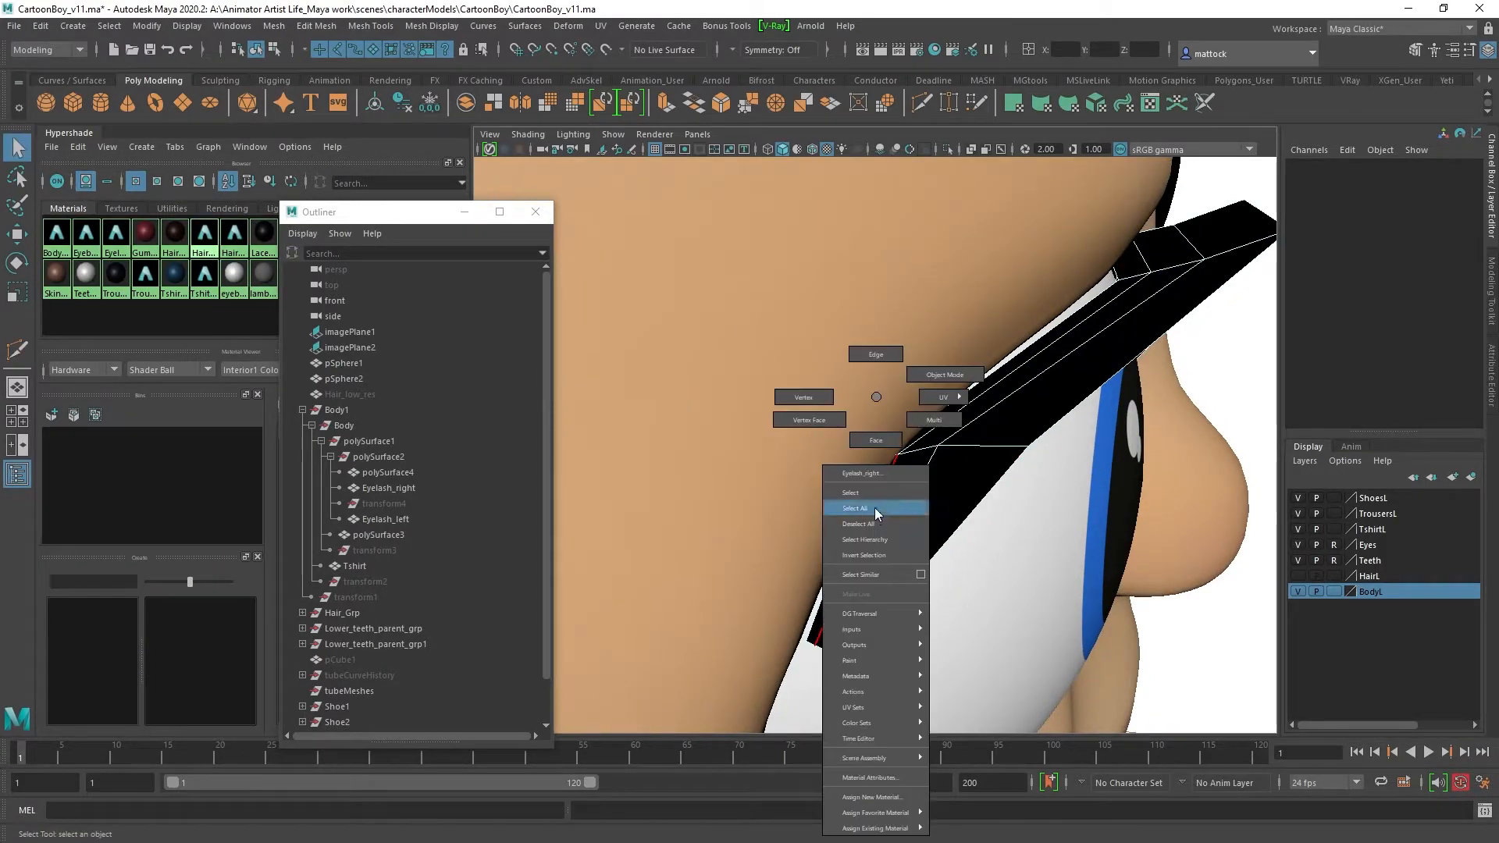
click(875, 373)
alt+drag(1072, 378, 944, 390)
alt+right_drag(830, 408, 897, 435)
alt+drag(897, 435, 895, 421)
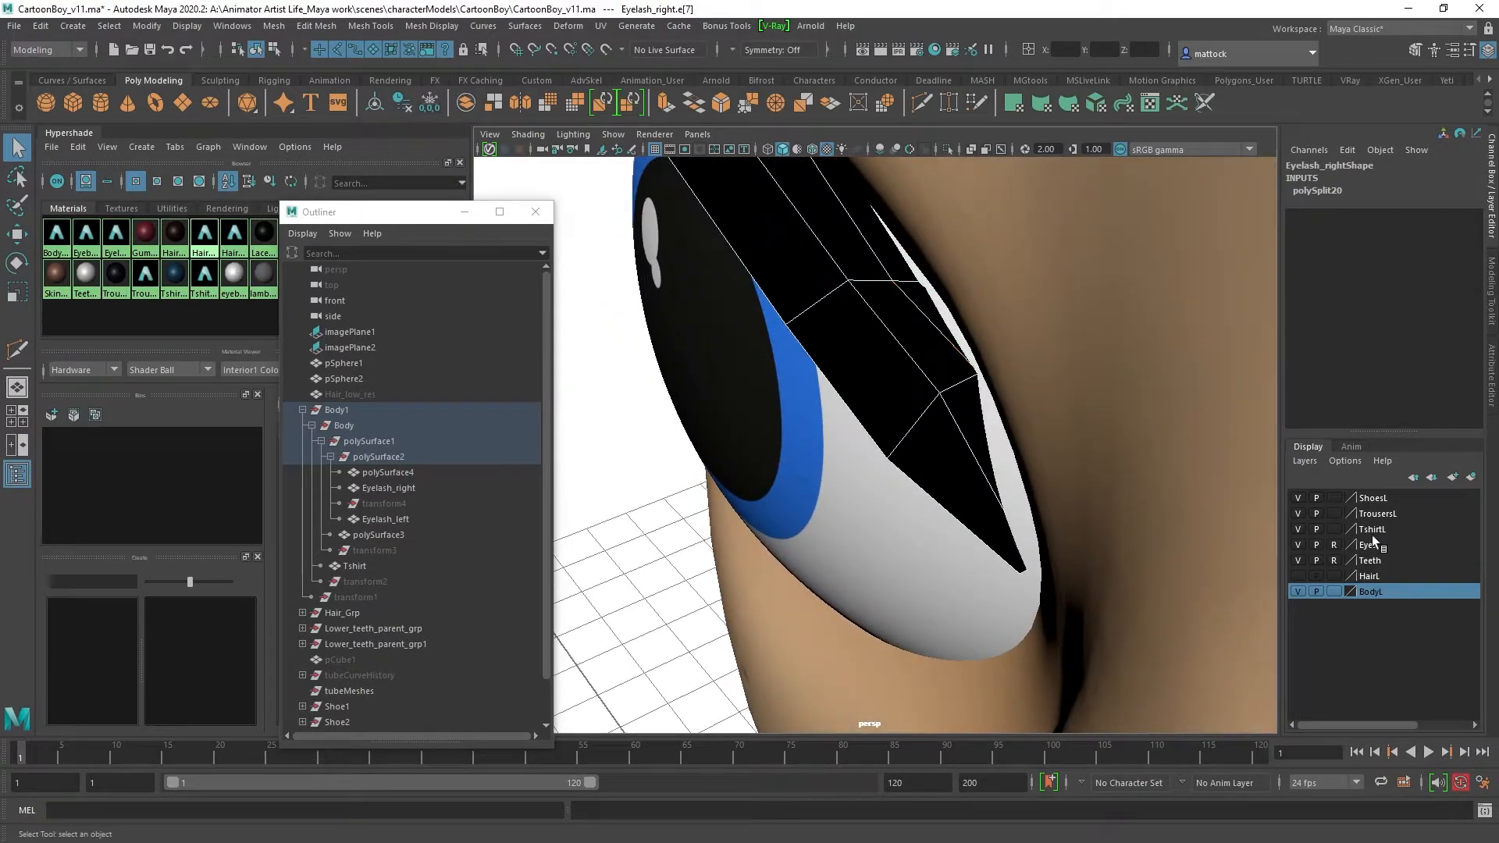
Step: Hide the Eyes layer, preview the right eyelash smoothed, check its fit in the socket, and return it to object mode
click(1298, 545)
alt+drag(1232, 509, 967, 352)
key(w)
key(3)
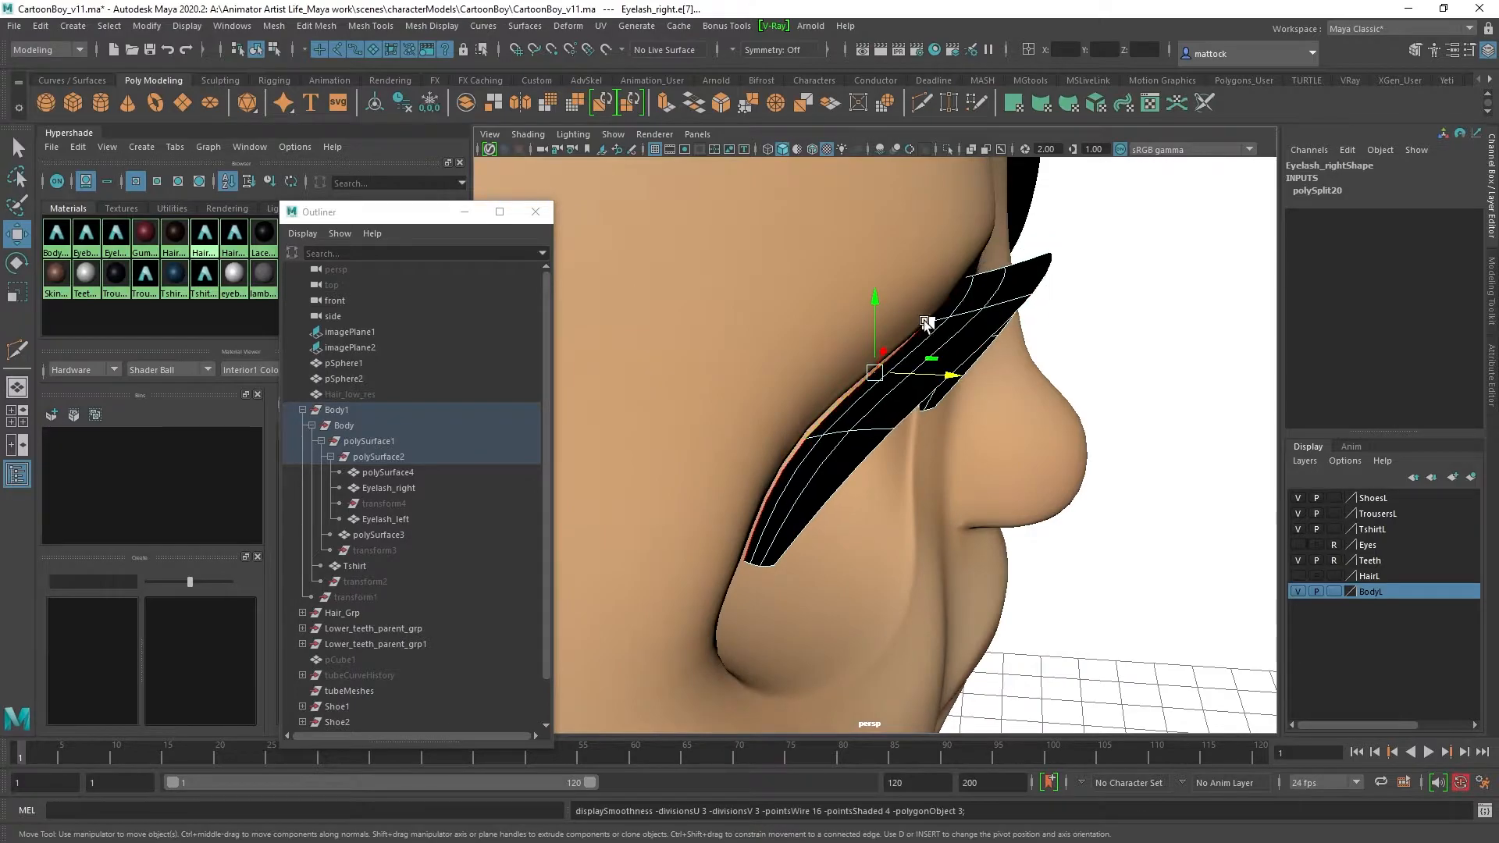
alt+right_drag(927, 322, 880, 404)
alt+drag(880, 405, 971, 317)
alt+drag(1026, 396, 939, 265)
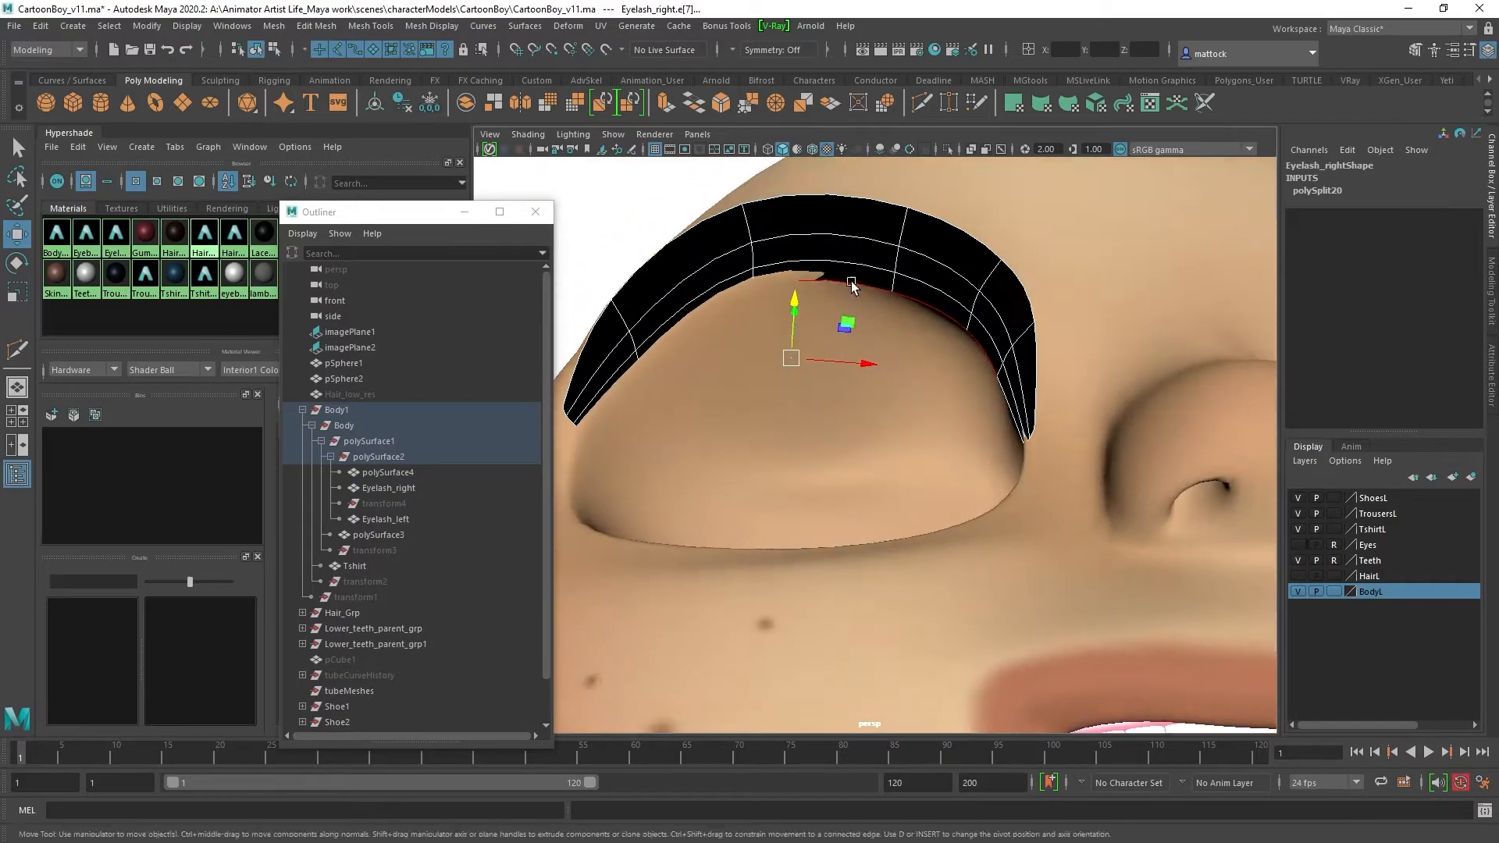
right_drag(939, 264, 1015, 249)
scroll(1040, 297, down, 5)
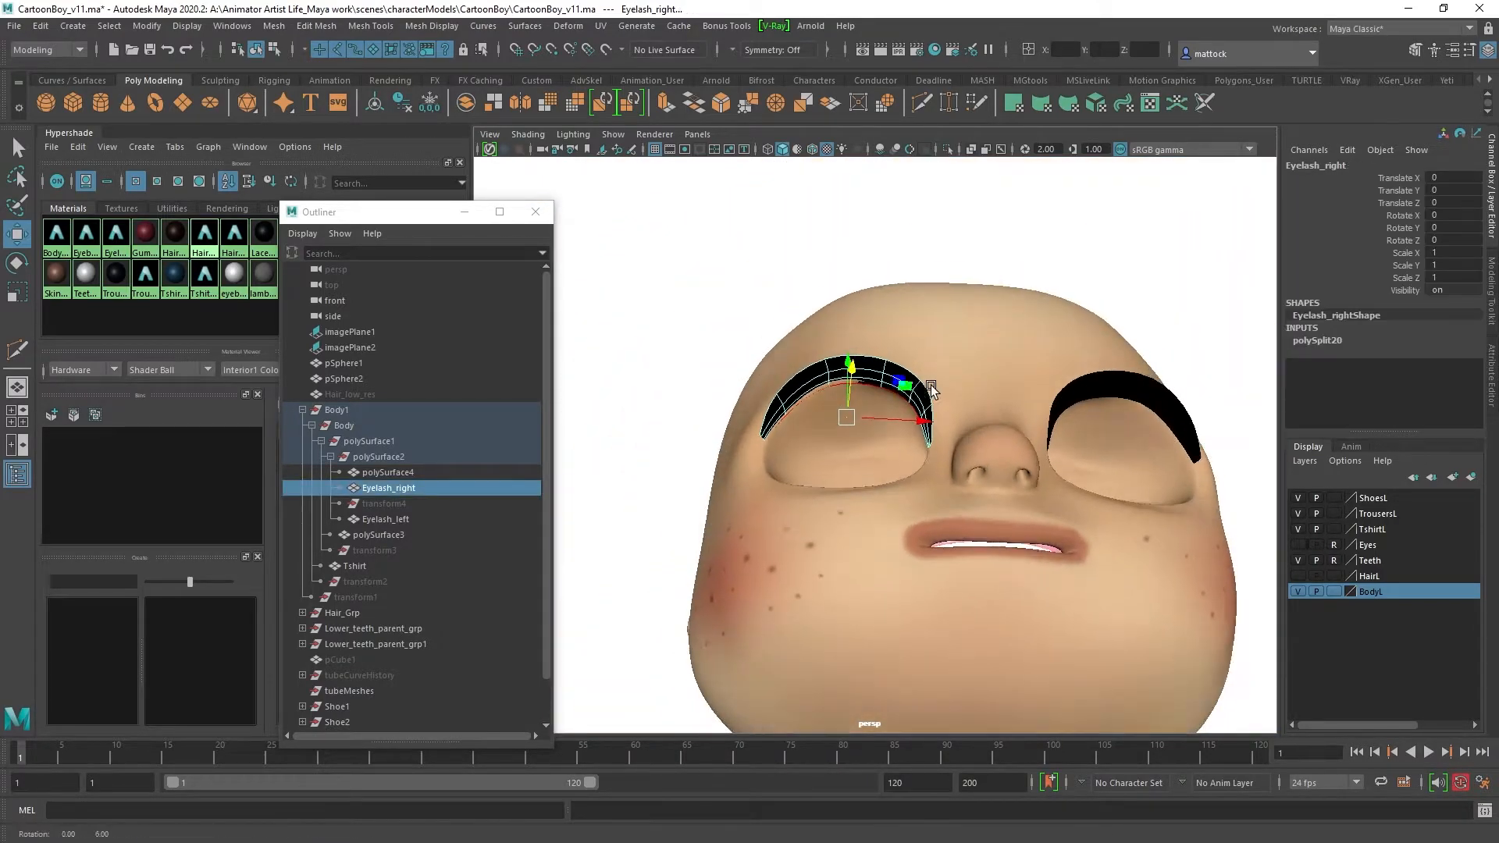
Step: Examine both eyelashes on the face from several angles, including the left eyelash in face and object mode
click(1189, 283)
alt+drag(1140, 412, 1107, 434)
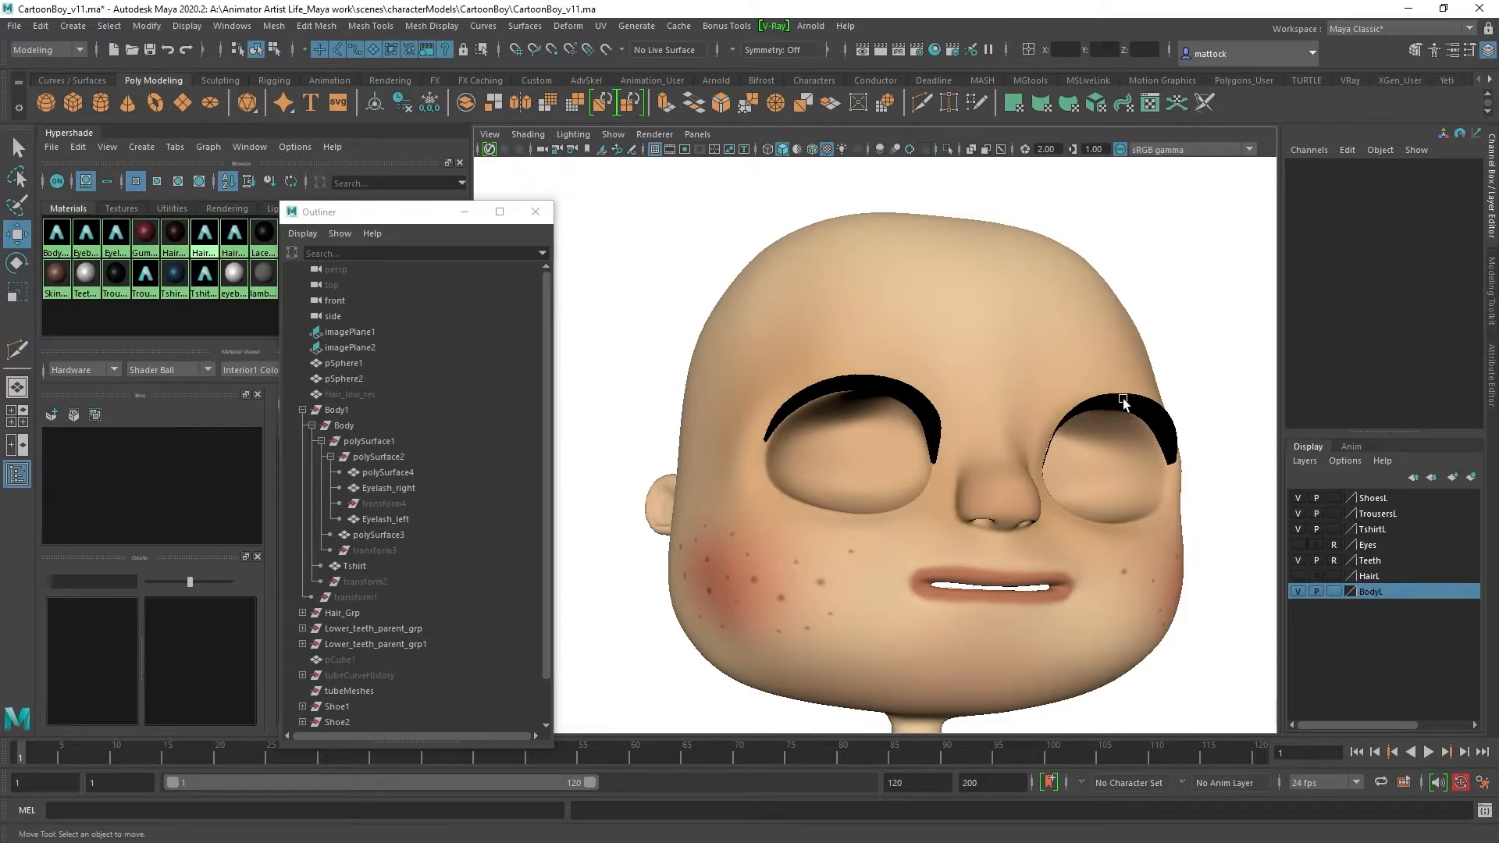
click(1125, 396)
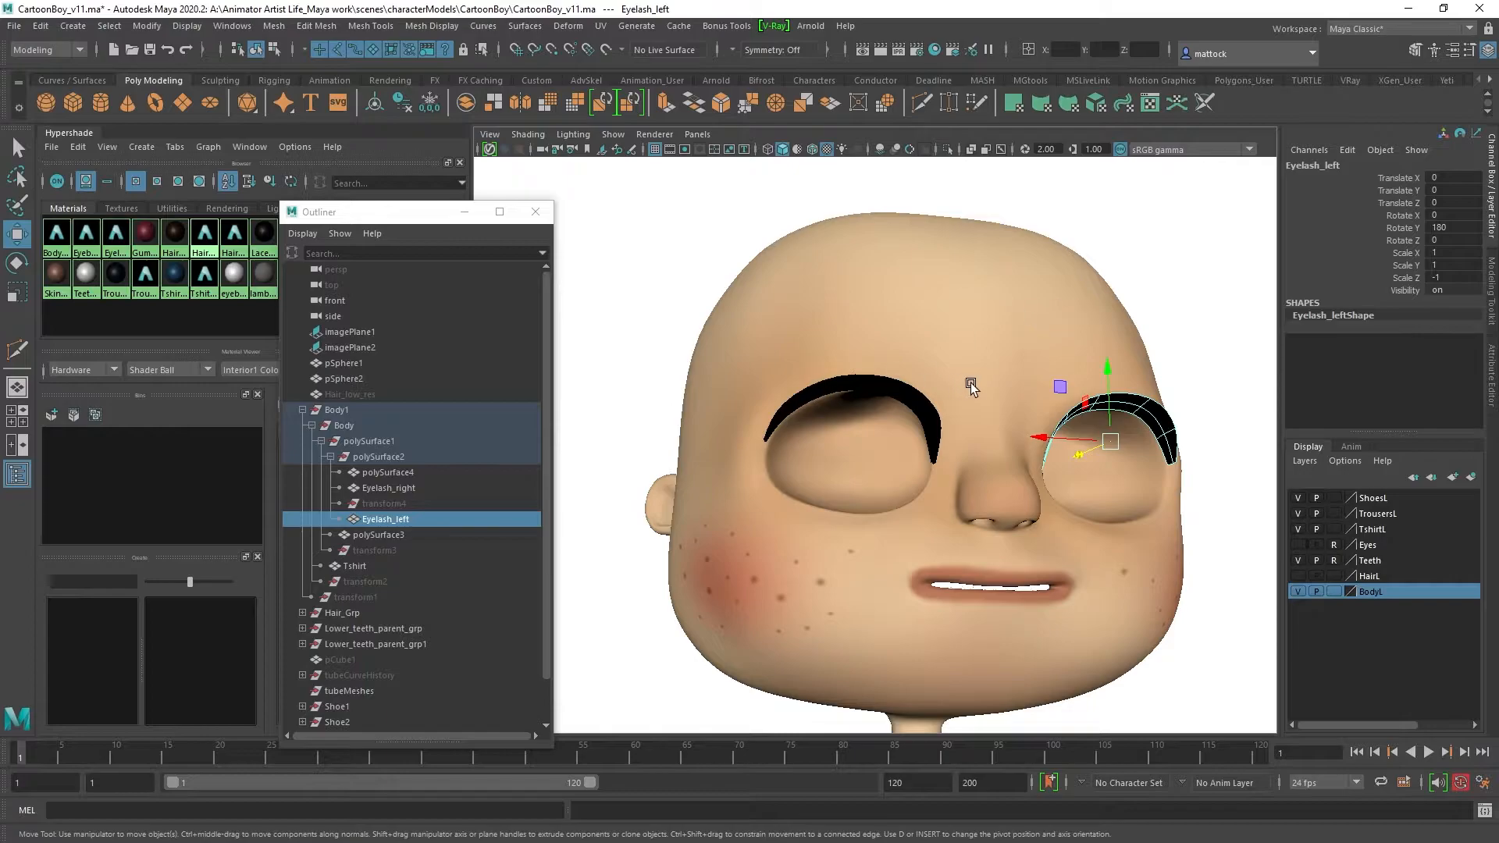
scroll(790, 460, down, 10)
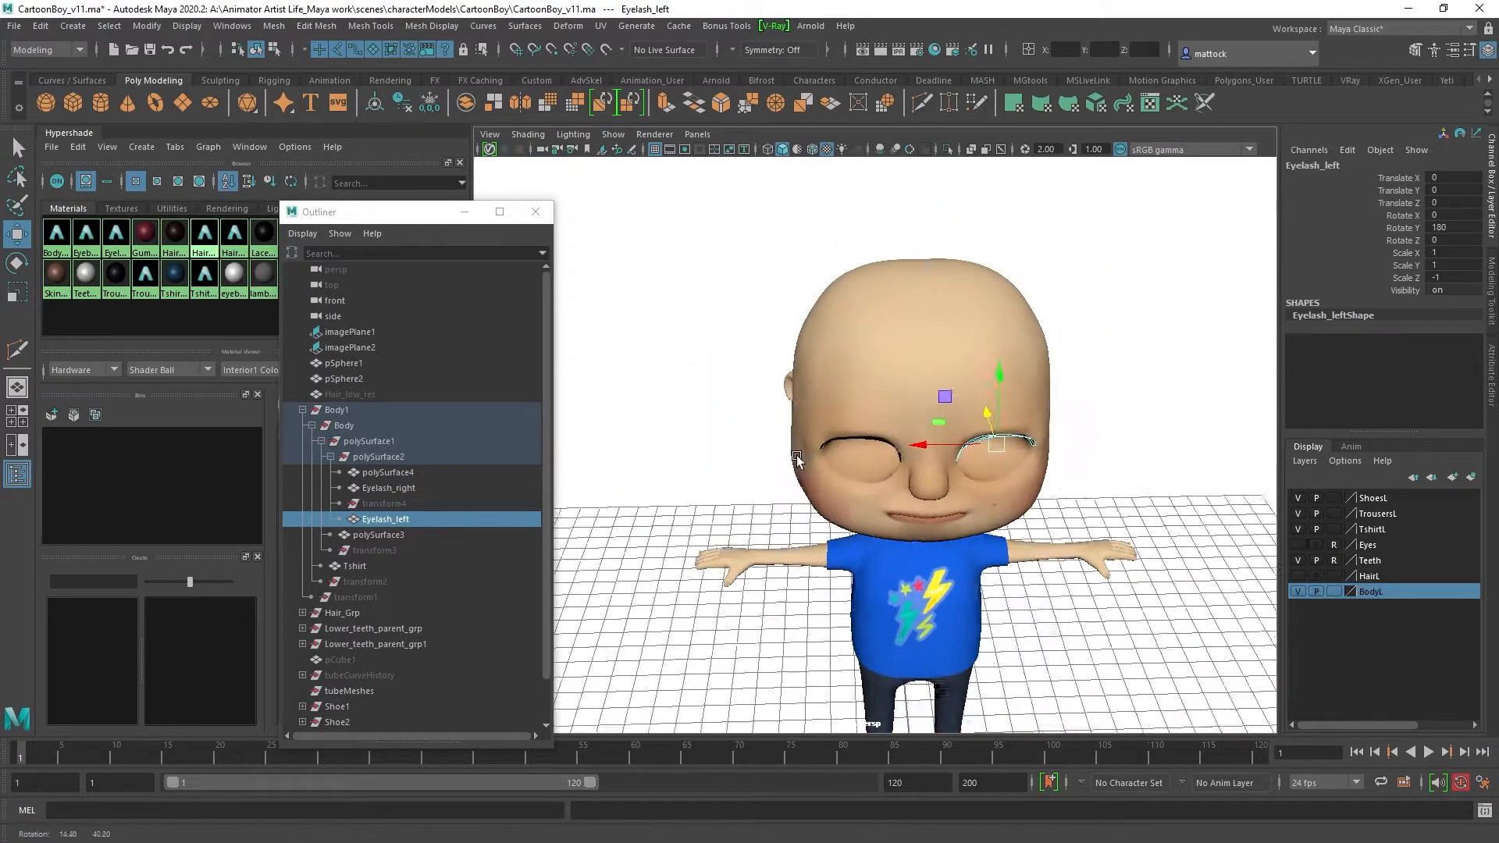
scroll(1062, 445, up, 3)
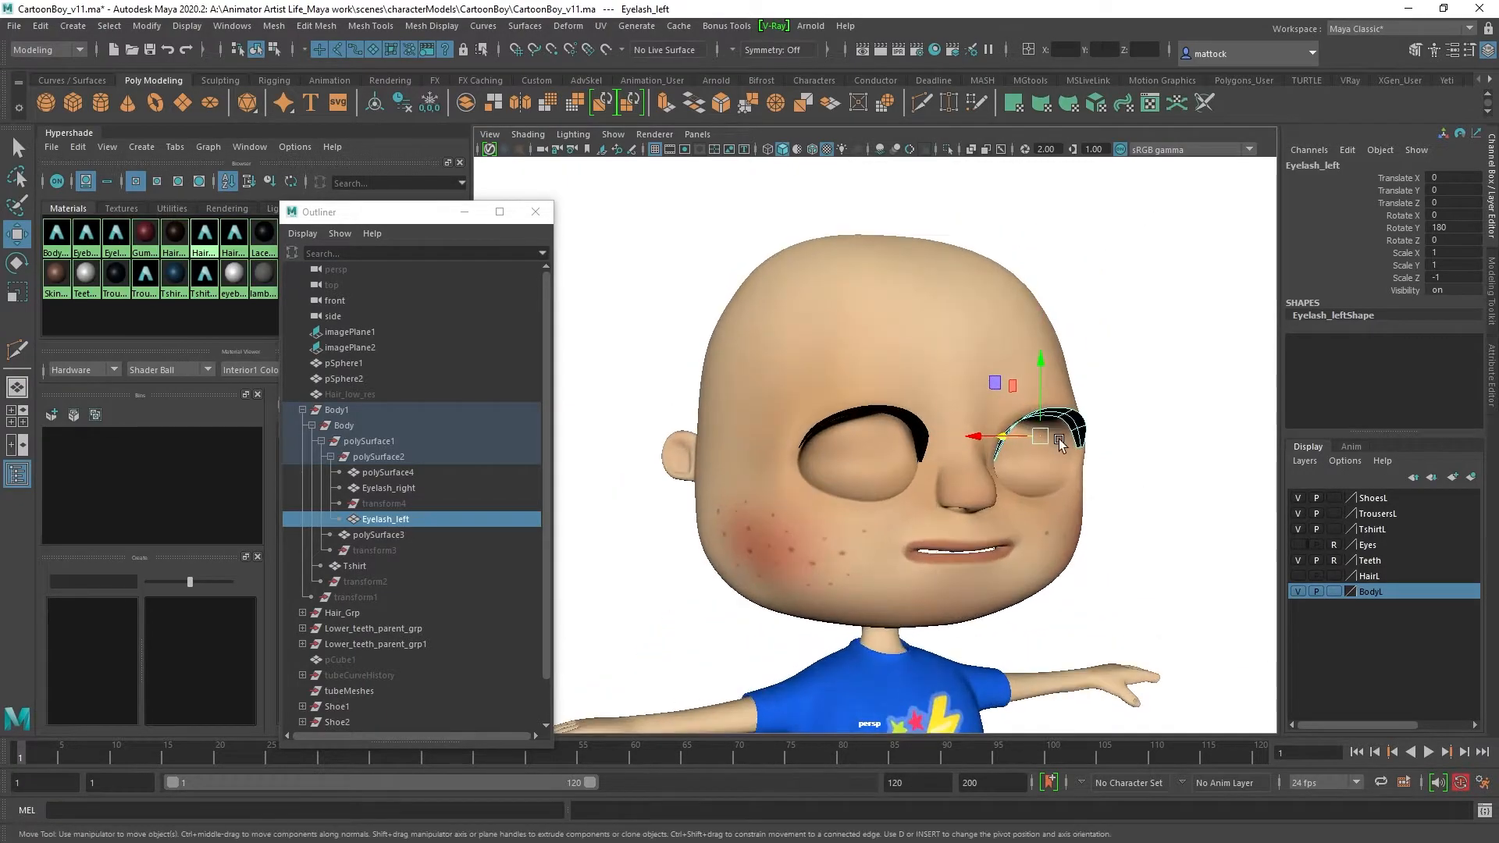
right_click(1076, 396)
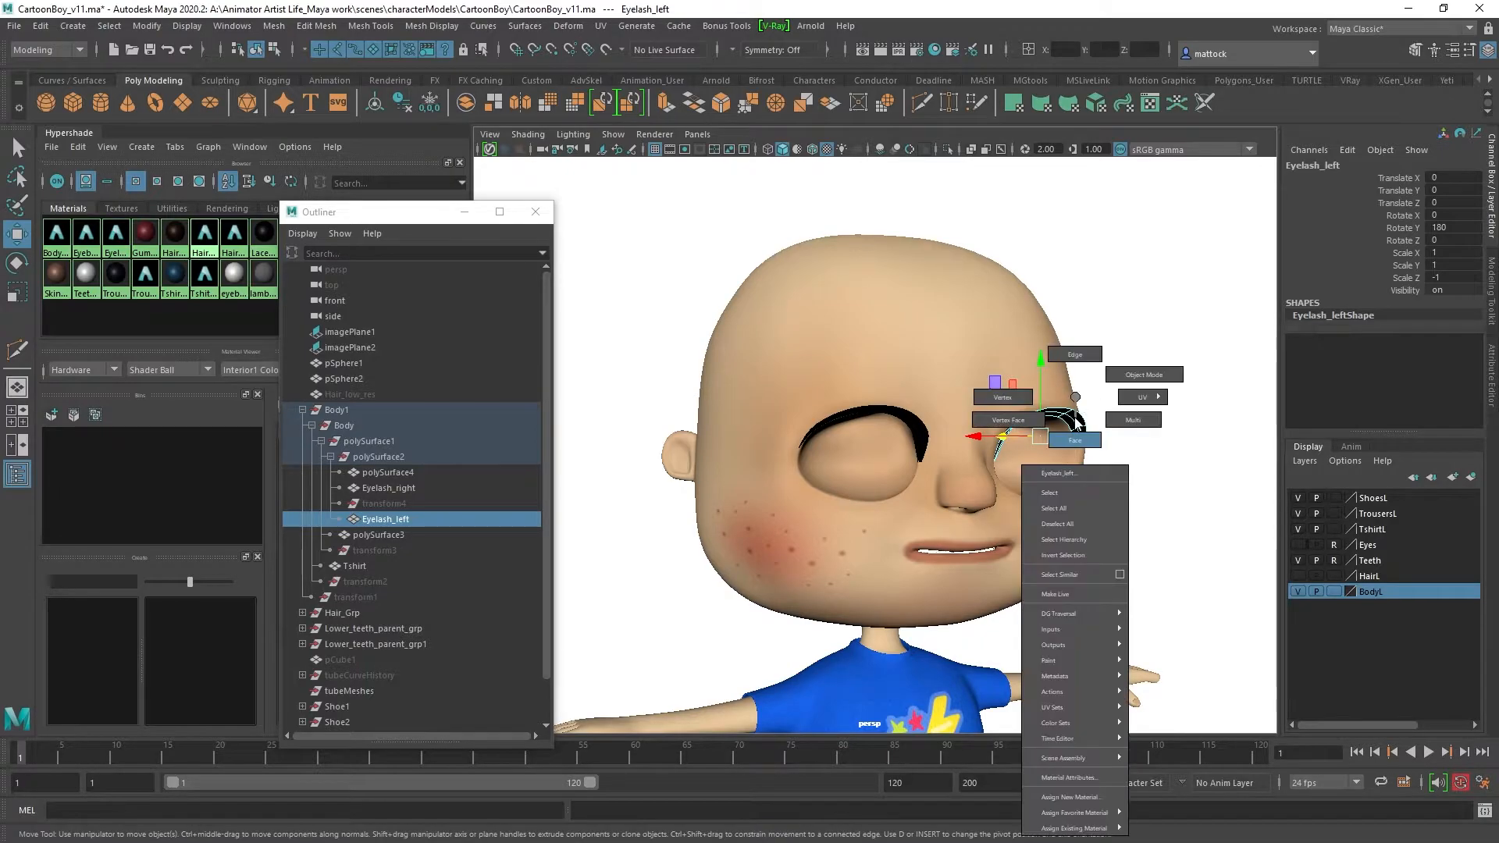
right_drag(1074, 417, 1074, 416)
click(1106, 406)
alt+drag(1162, 392, 1103, 409)
right_drag(1070, 399, 1140, 376)
click(1162, 384)
alt+drag(999, 439, 903, 323)
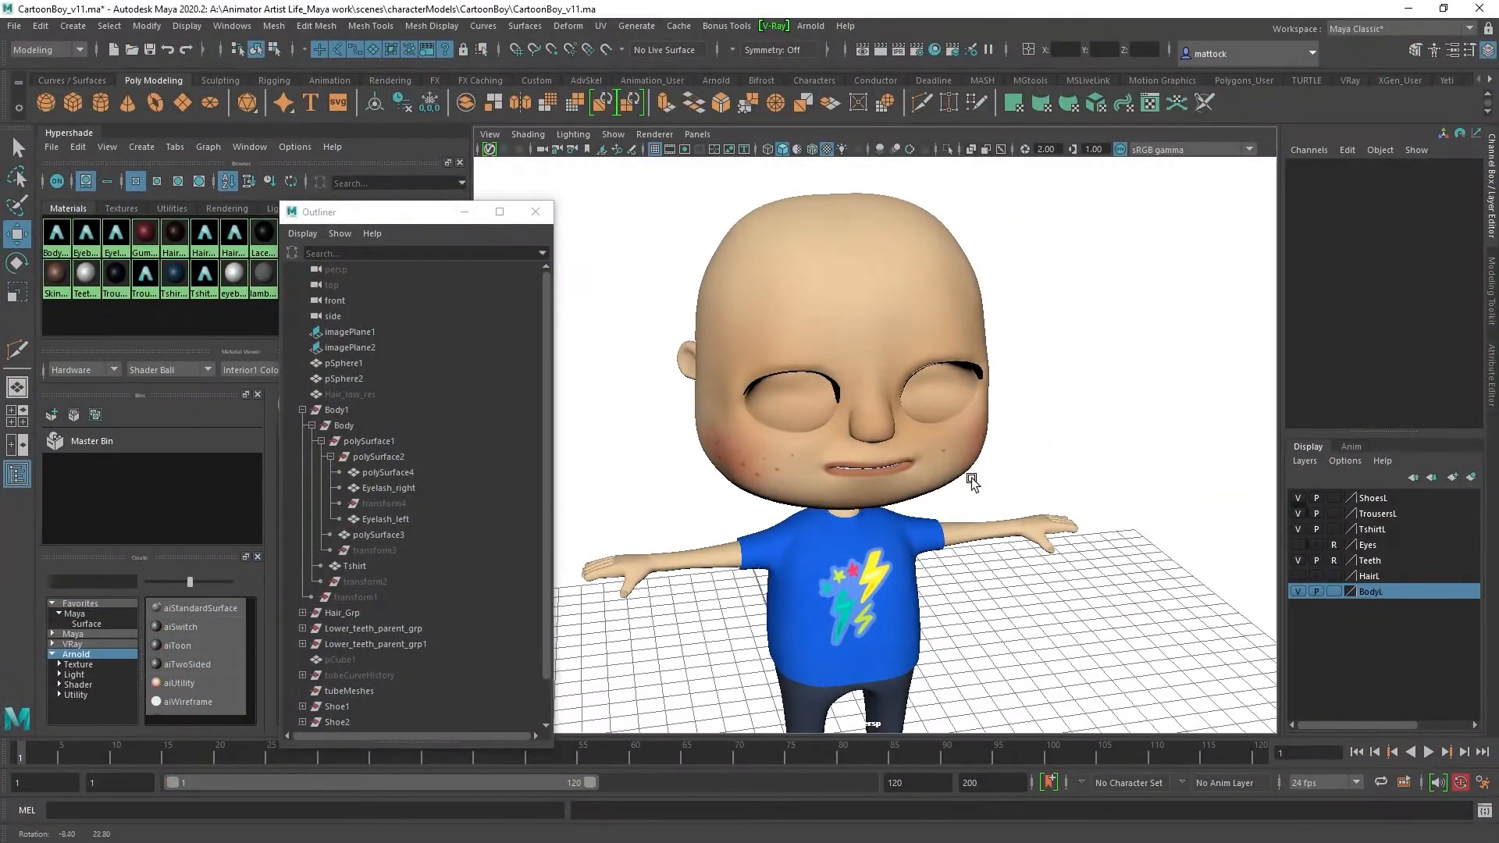
scroll(893, 437, up, 5)
alt+drag(934, 503, 899, 468)
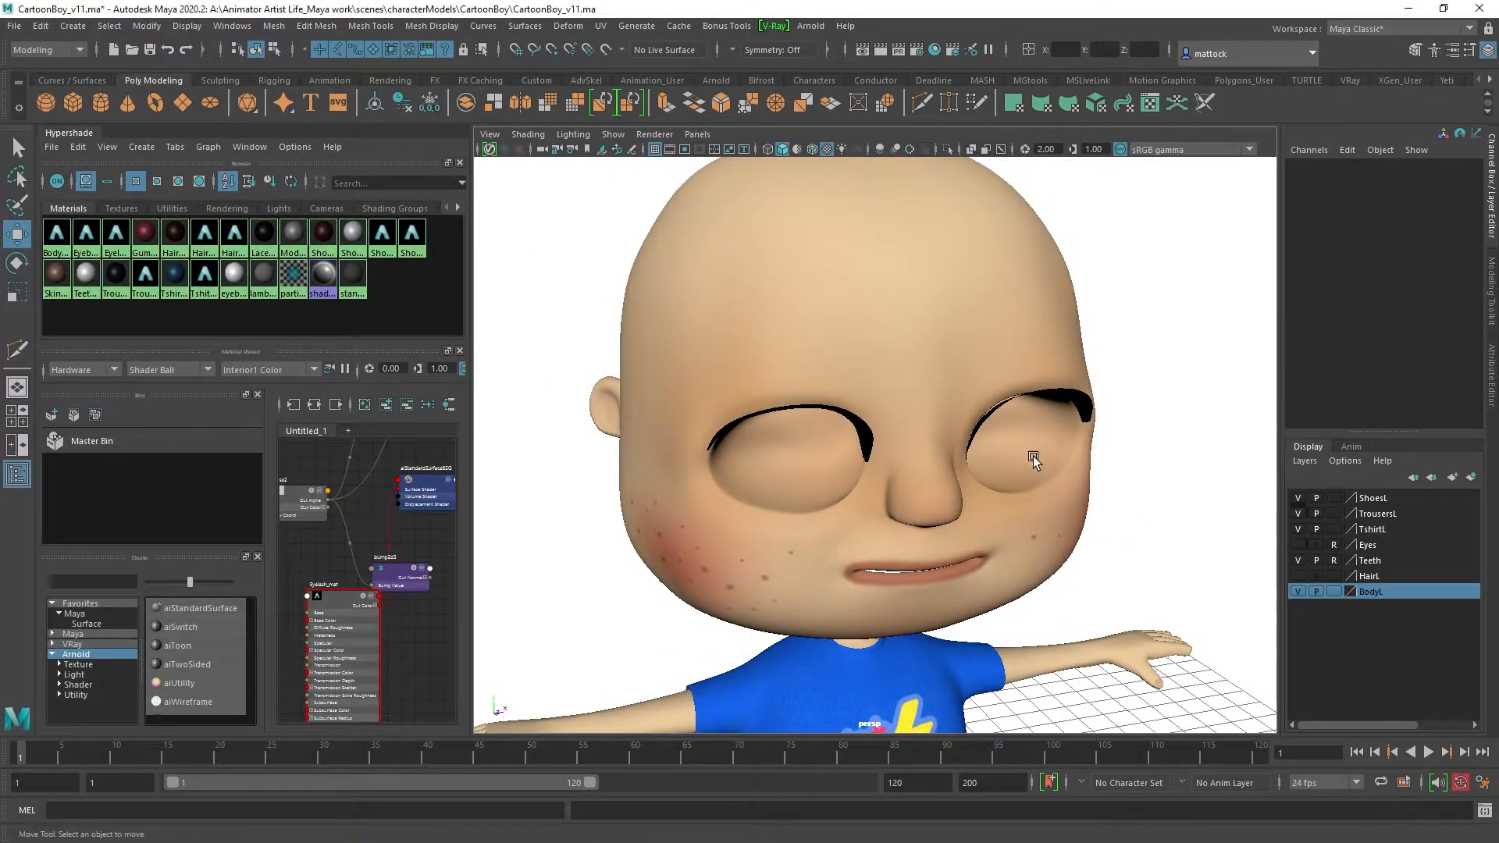
Step: Create a polygon cube and move it in front of the right eye, to about X -1.929, Y 15.2, Z 4.8
scroll(1054, 457, down, 6)
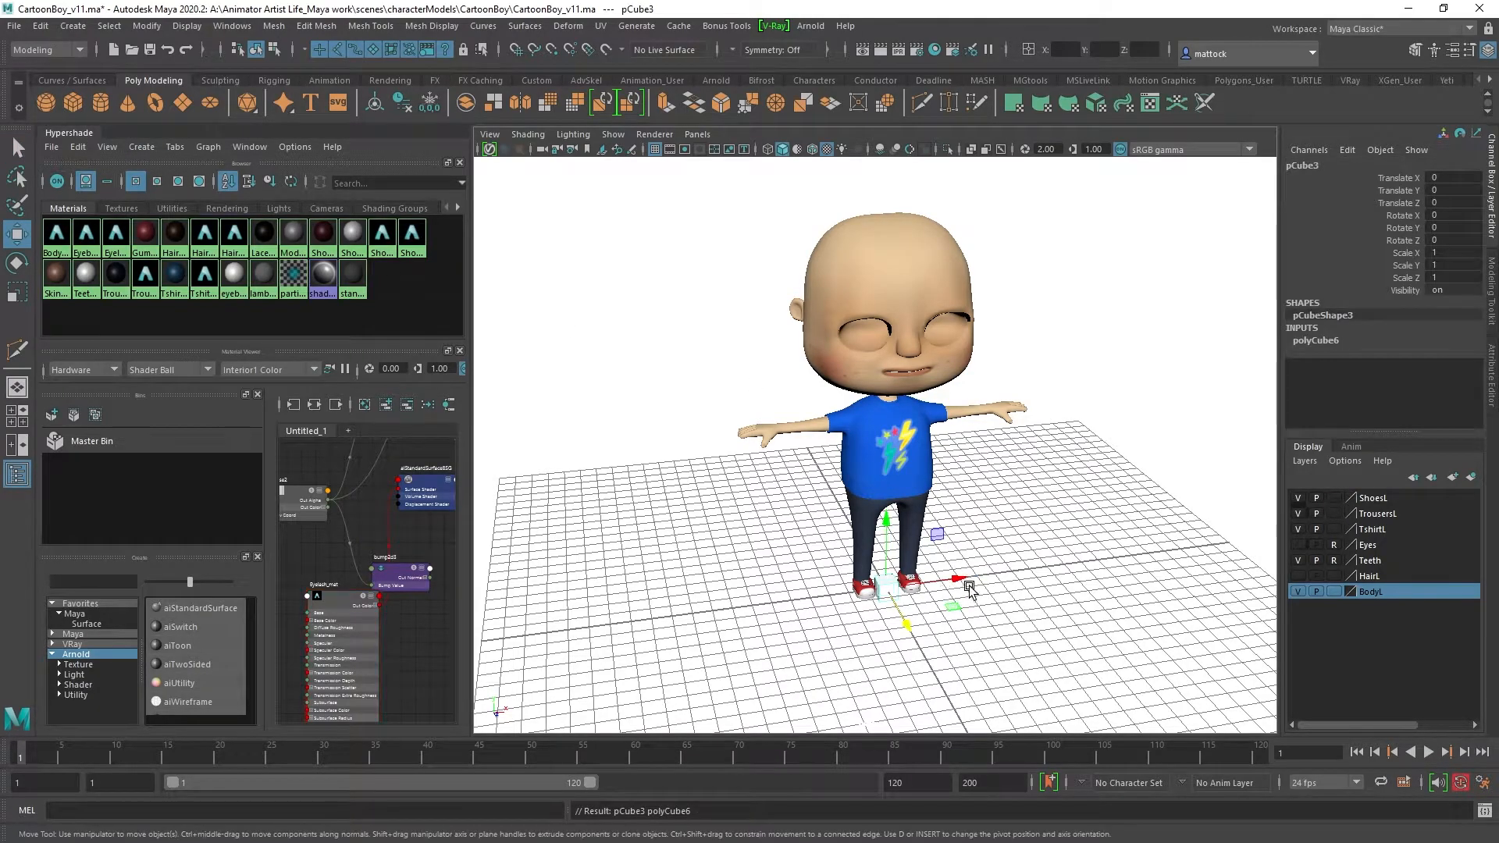
drag(902, 629, 944, 670)
drag(910, 561, 931, 237)
drag(981, 320, 944, 328)
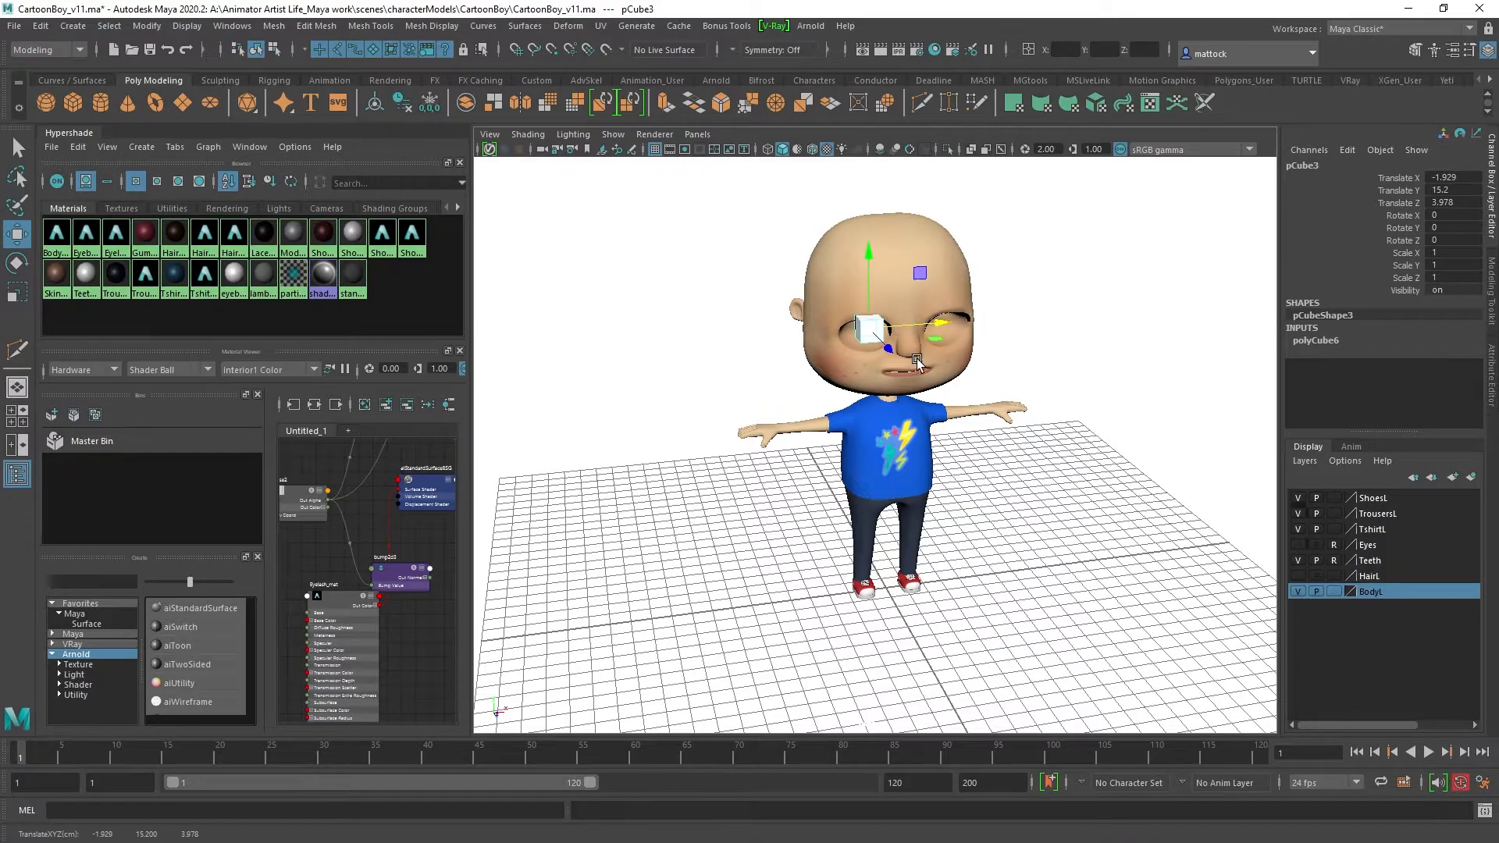
key(f)
alt+right_drag(1173, 431, 1089, 475)
alt+drag(1089, 475, 1194, 492)
drag(942, 464, 1035, 497)
alt+drag(1092, 559, 1037, 557)
Step: Set the cube's width, height and depth to 0.3 in its creation settings
click(1326, 341)
key(ctrl+2)
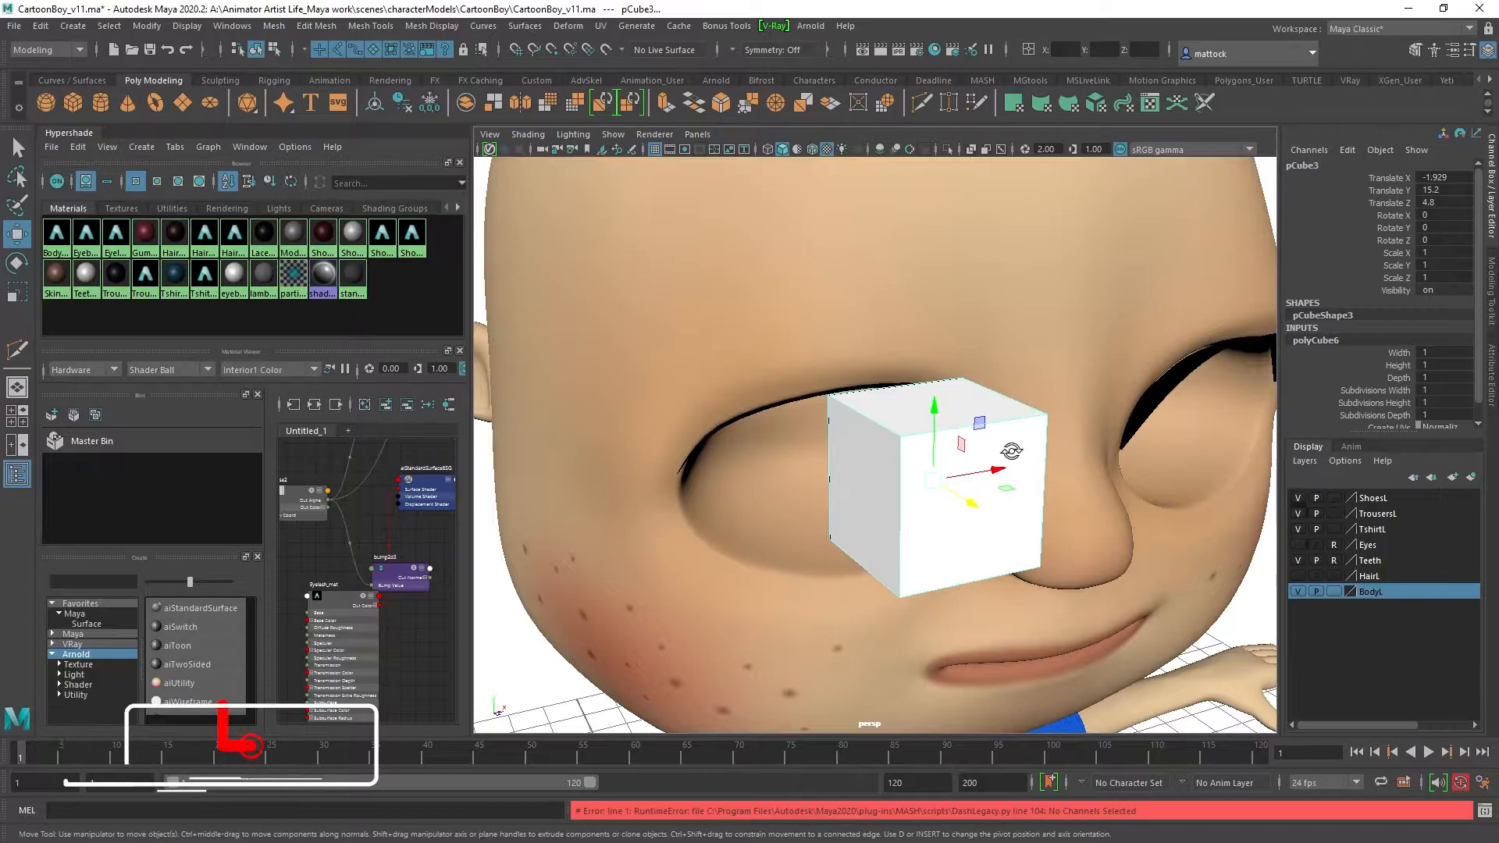
alt+drag(1015, 455, 968, 461)
drag(1425, 353, 1444, 378)
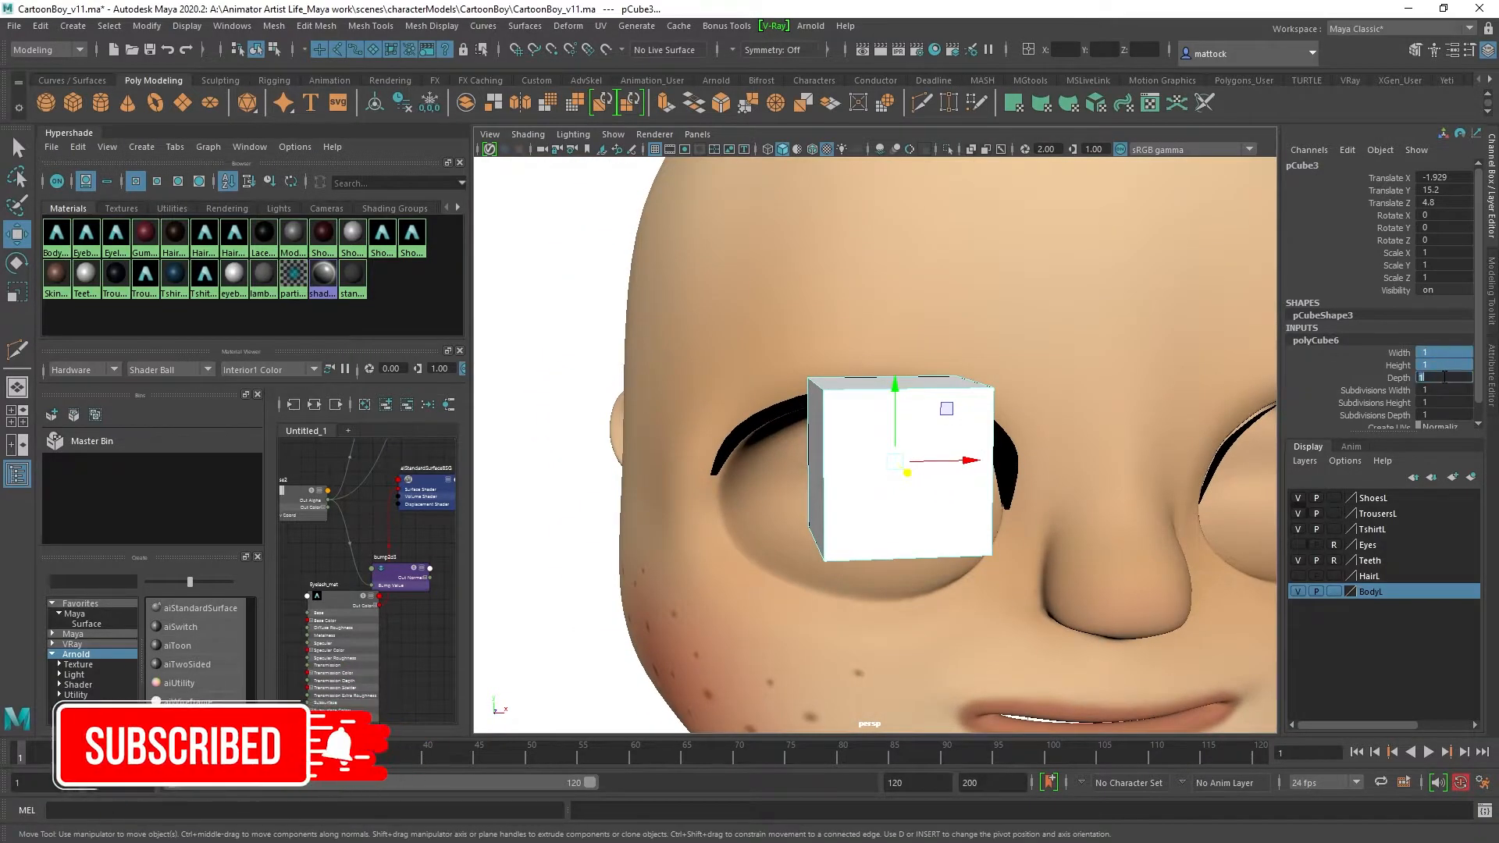
key(Return)
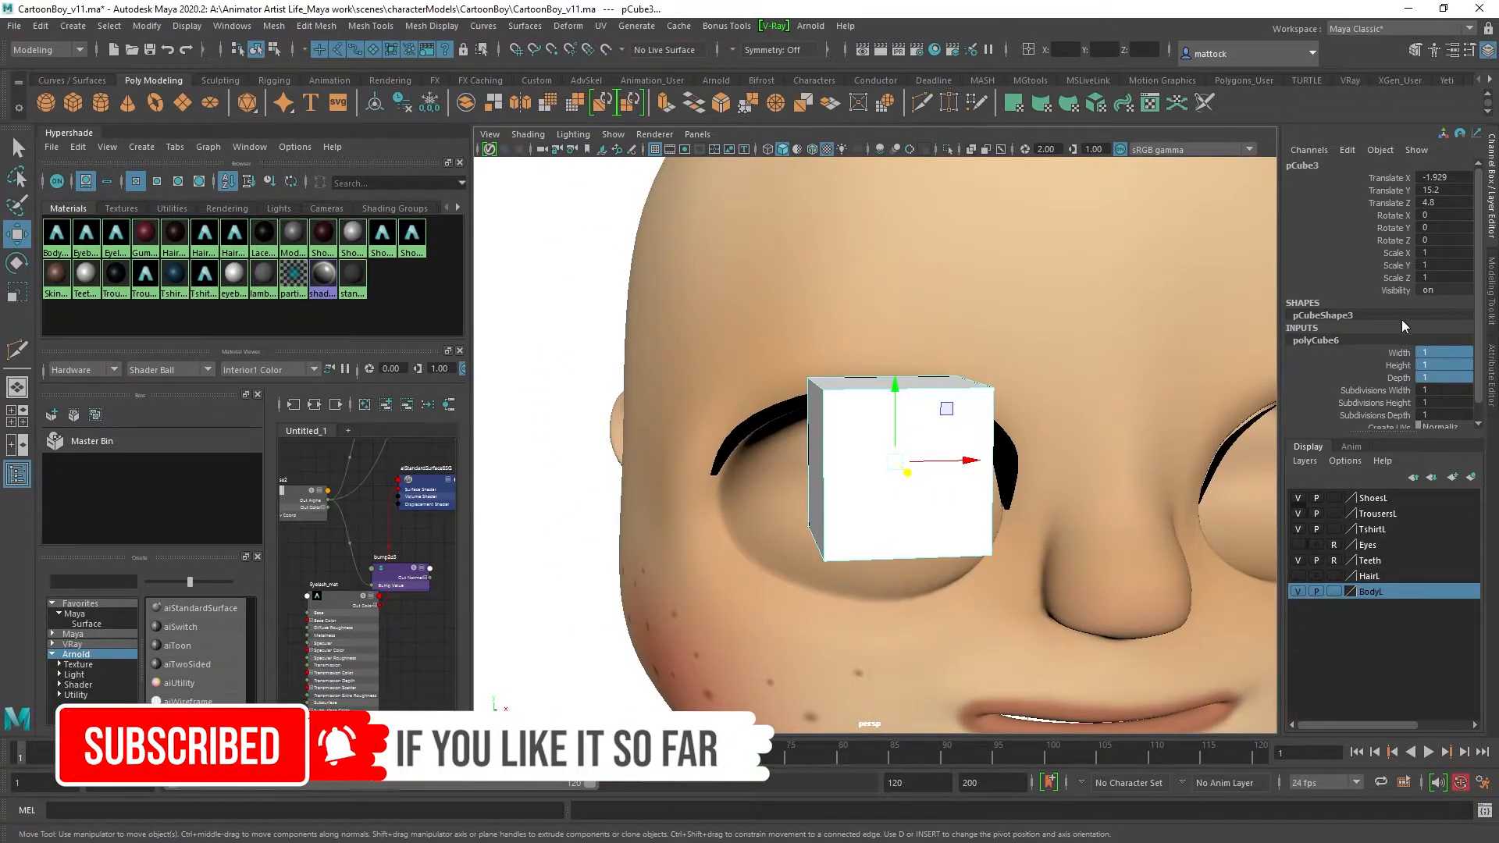
click(1441, 378)
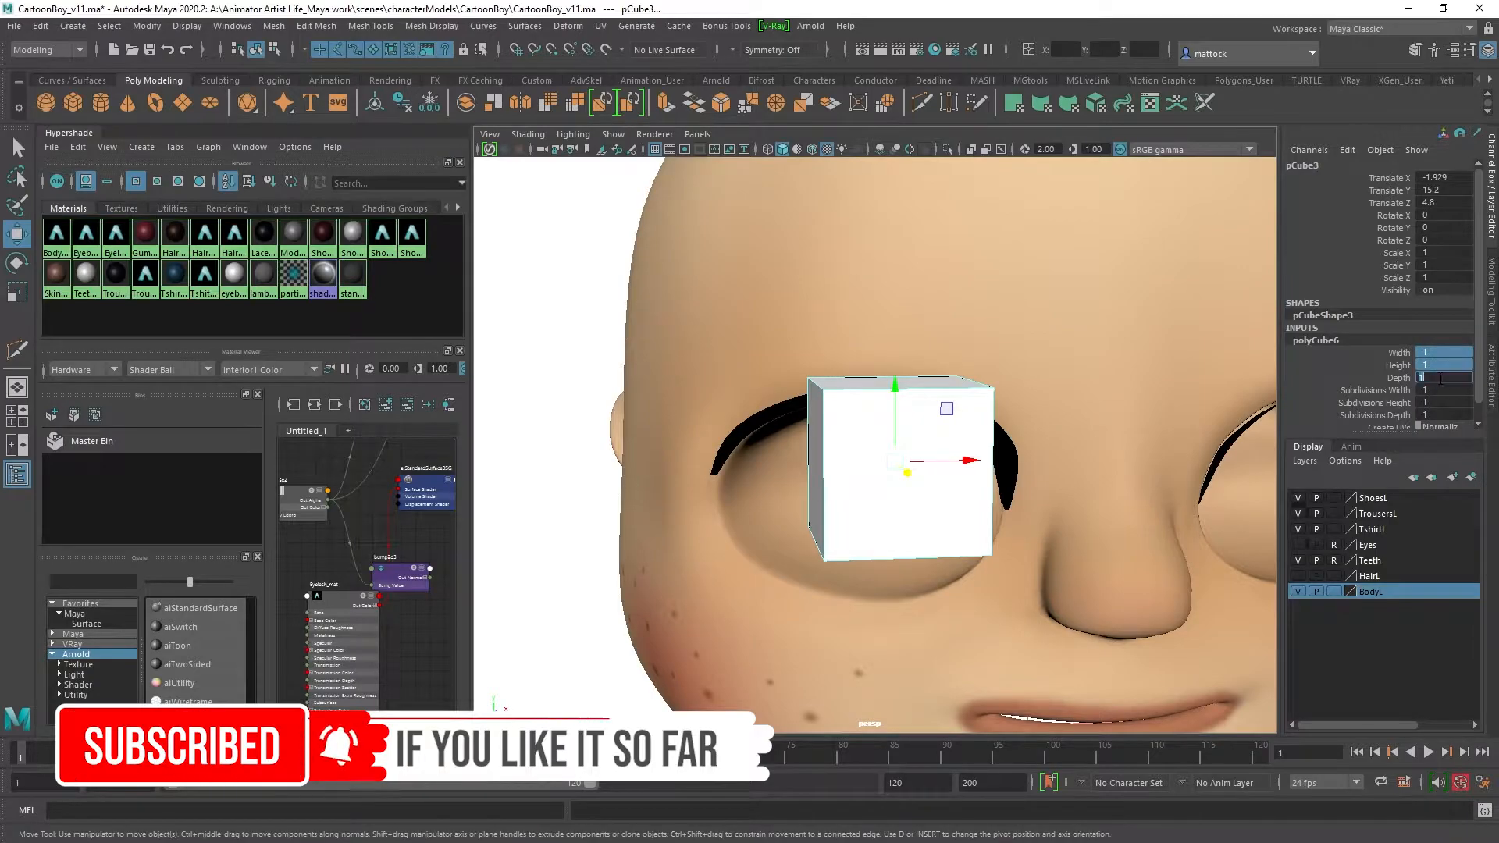
text(0.5)
key(Return)
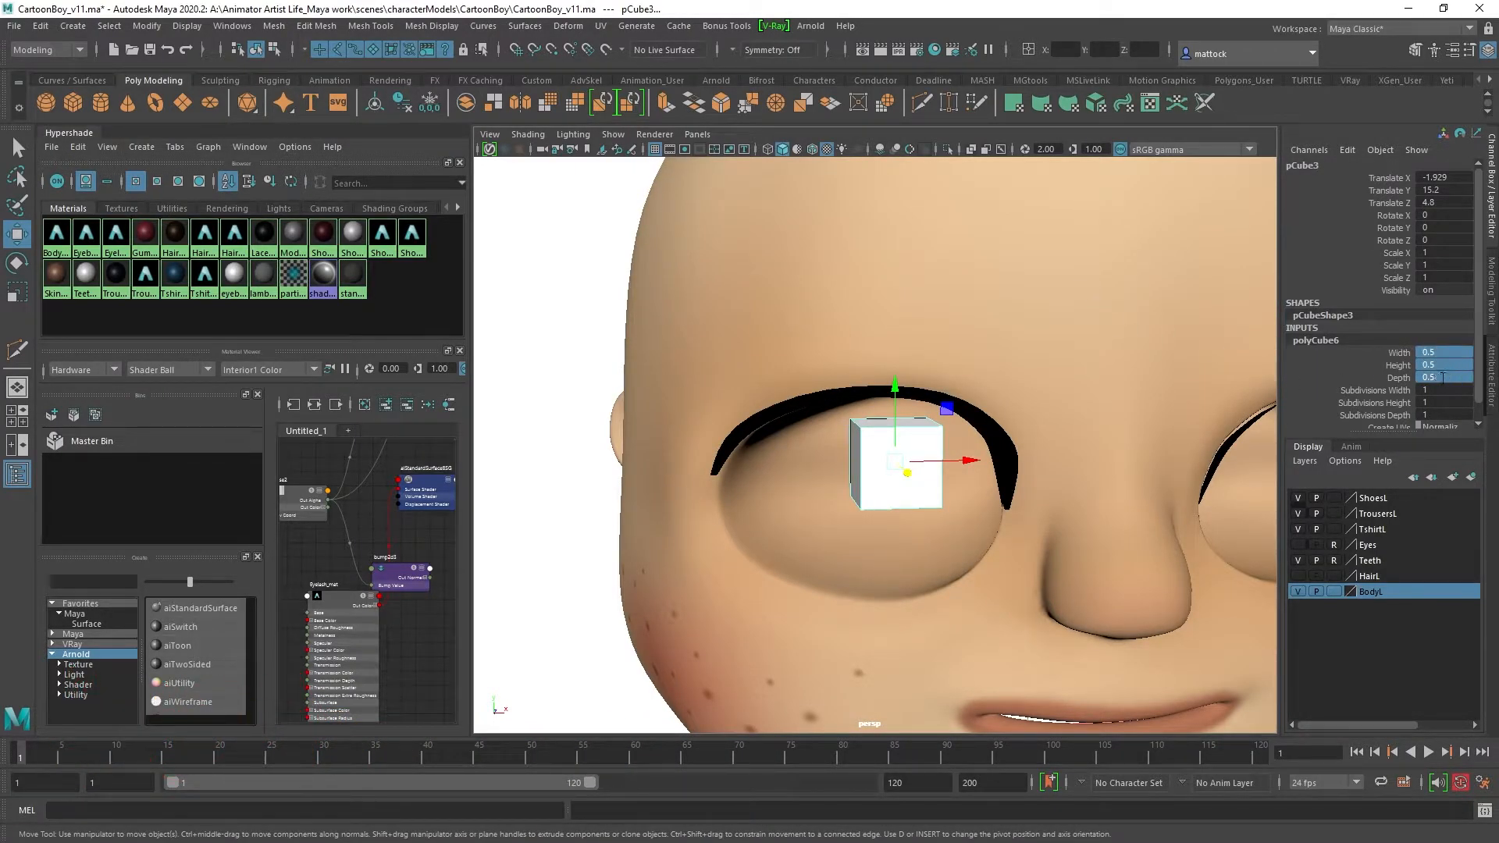
key(Return)
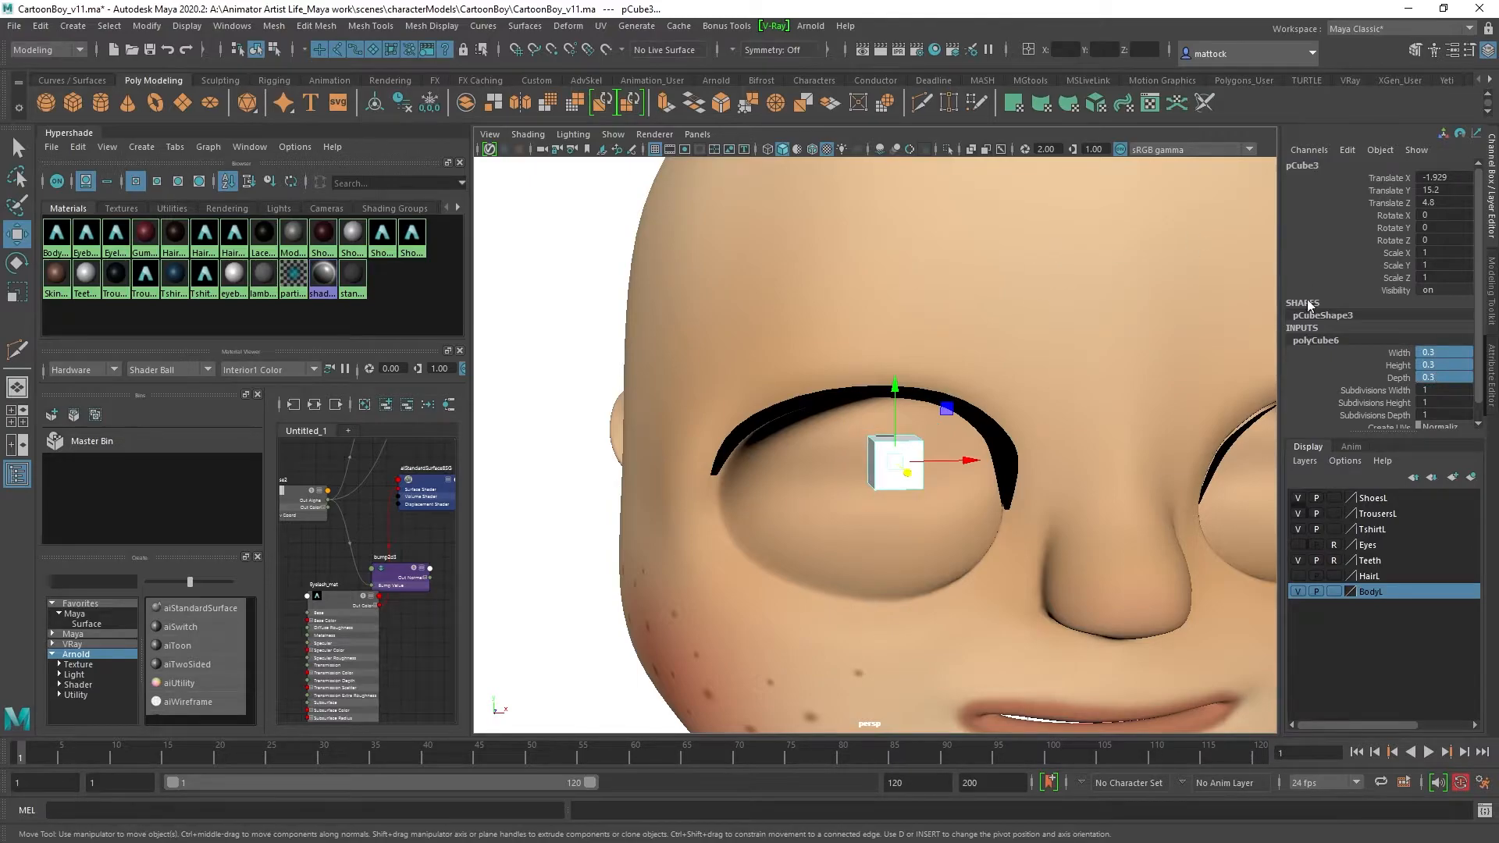
Step: Widen the cube to 1.8 and give it 5 width subdivisions to form an eyebrow strip
click(1400, 353)
mouse_move(1051, 315)
middle_down()
mouse_move(1064, 318)
mouse_move(1023, 325)
middle_up()
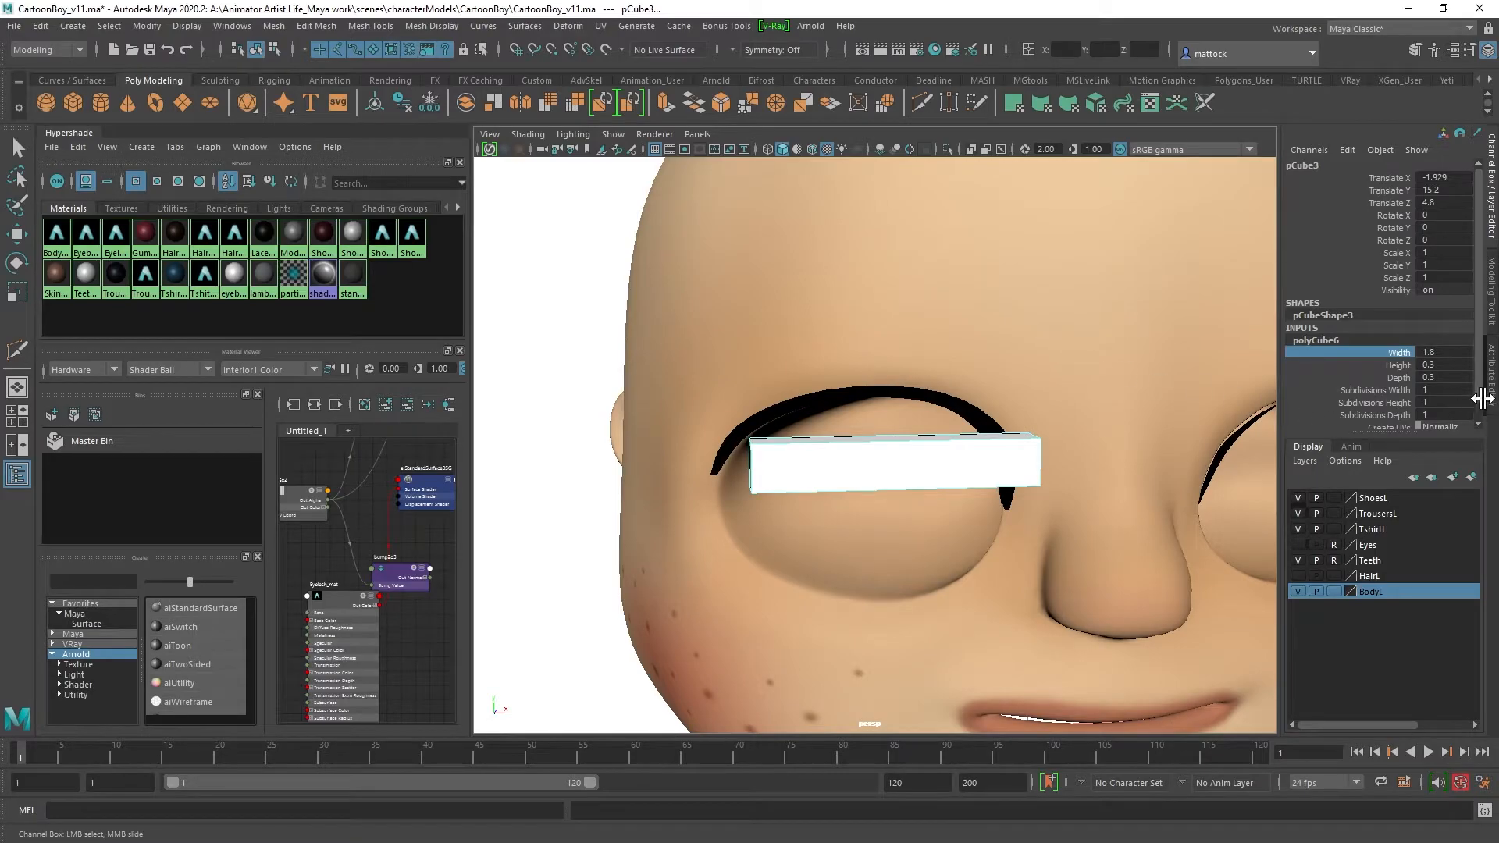
click(1388, 392)
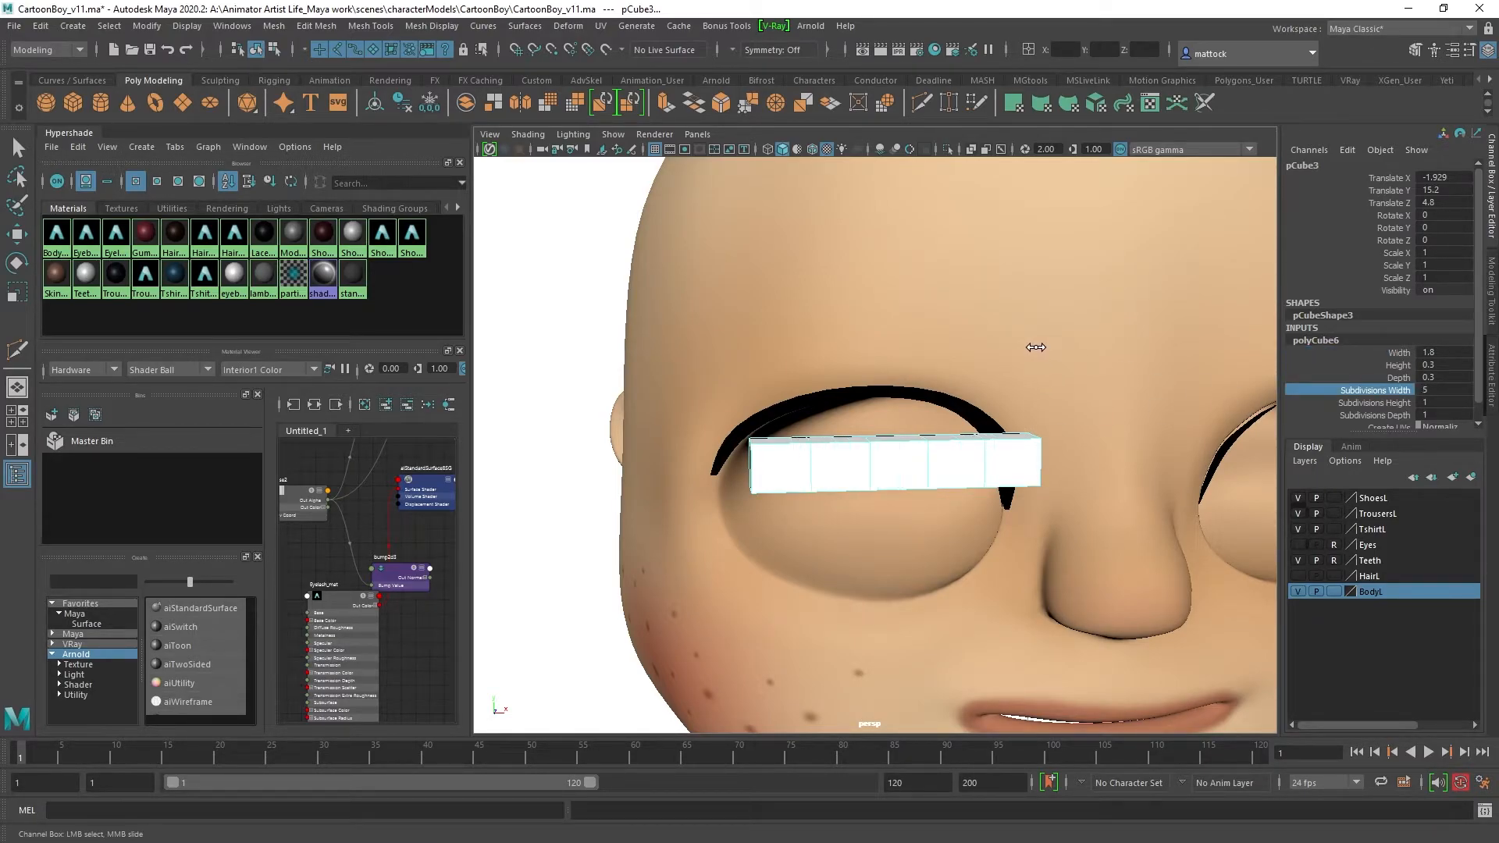
Step: Scale the eyebrow strip to about 0.687 in depth and delete its back faces that face the head
alt+drag(995, 453, 1037, 491)
key(r)
drag(1058, 441, 1033, 465)
right_click(1029, 466)
right_drag(1025, 446, 1025, 447)
alt+drag(1024, 447, 921, 448)
click(961, 451)
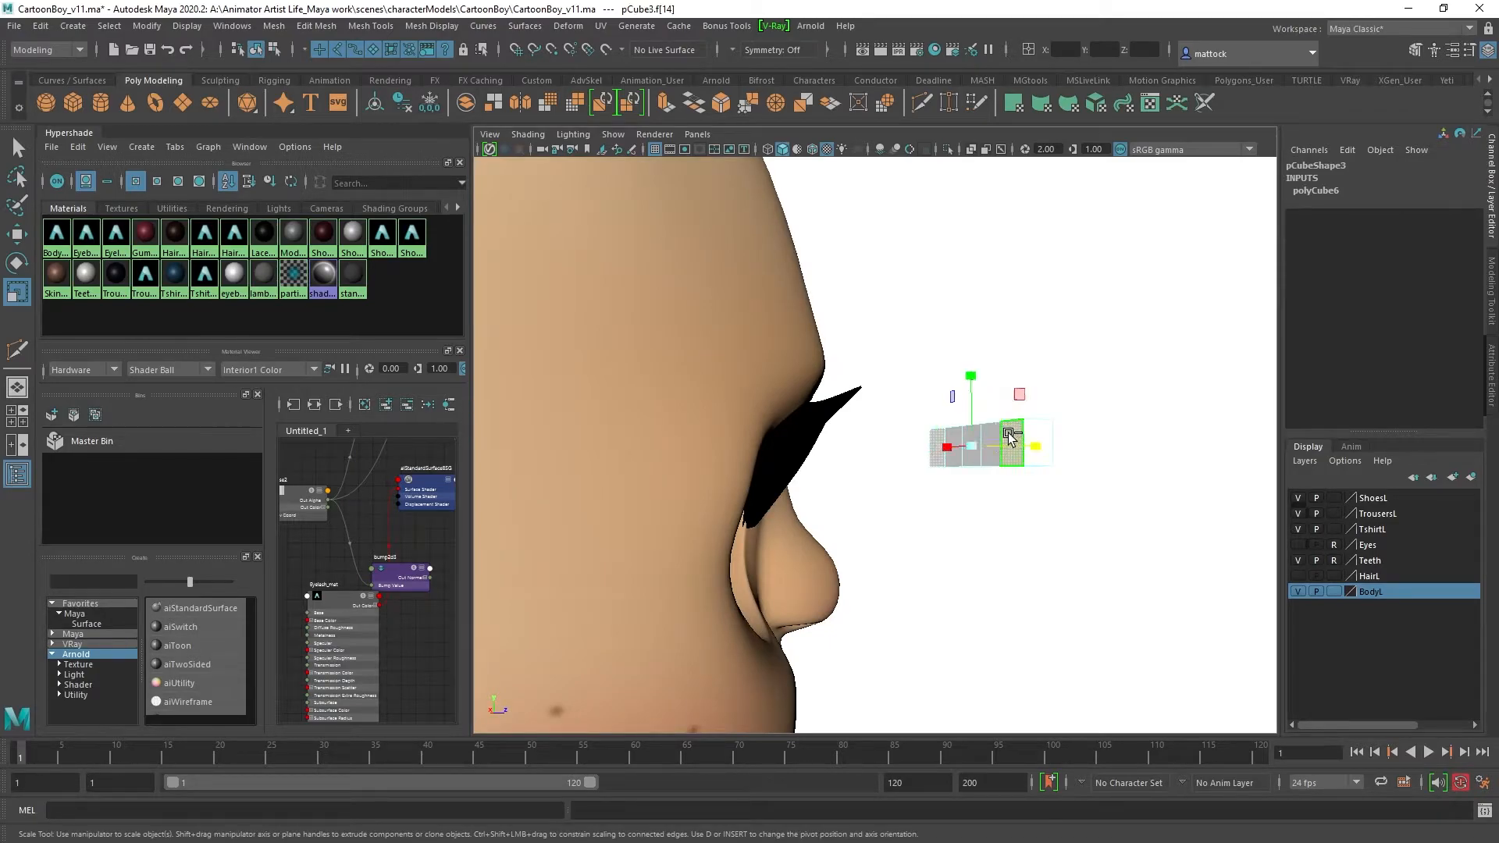
alt+drag(1060, 325, 710, 344)
click(714, 348)
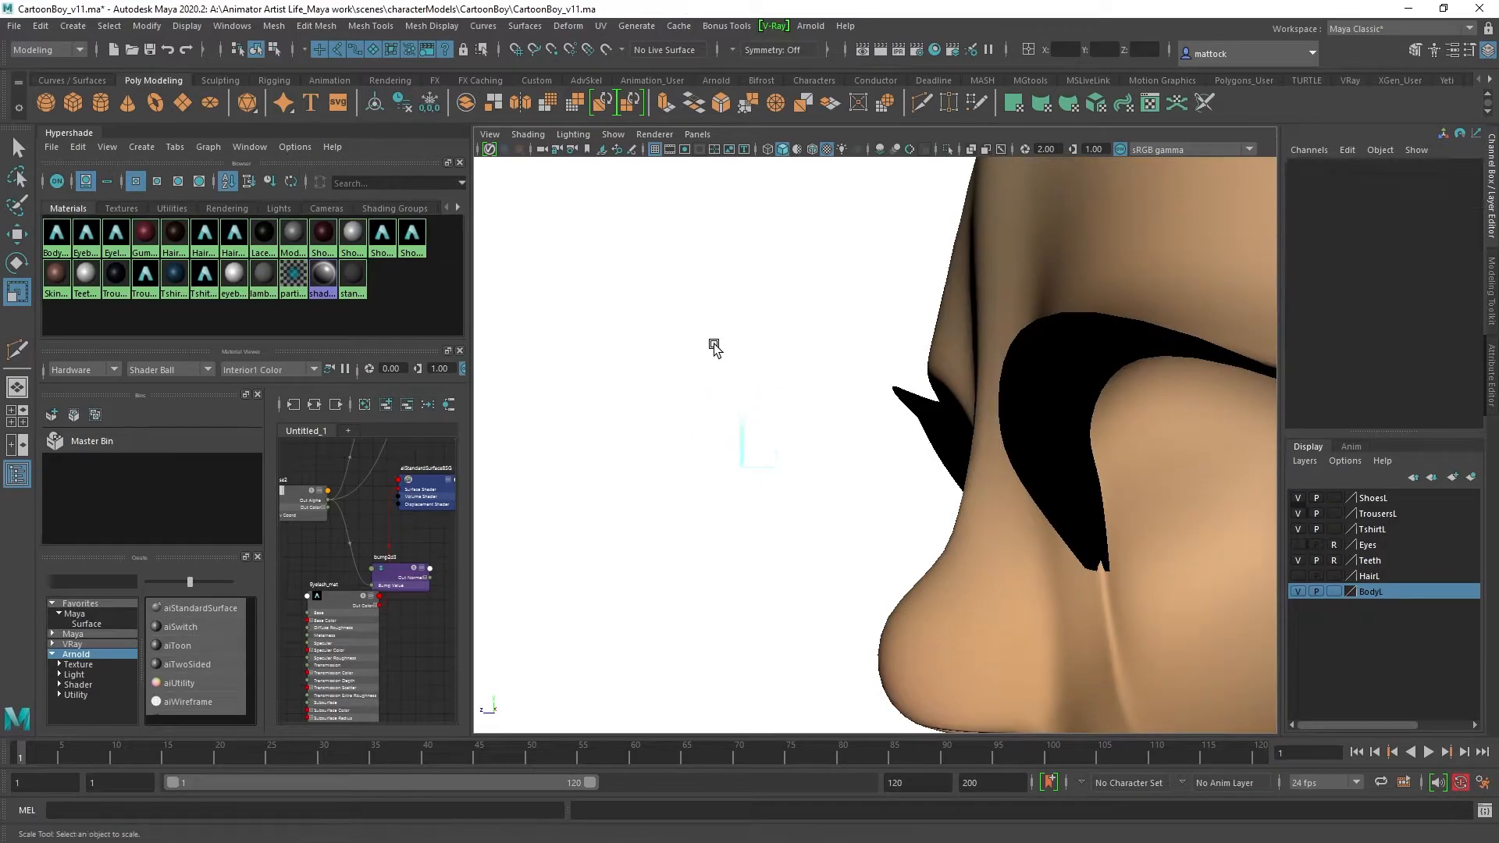
Step: Return the eyebrow strip to object mode and move it back against the face, to about Z 3.492
alt+drag(784, 267, 1092, 309)
right_drag(997, 397, 1055, 380)
click(1065, 424)
scroll(1064, 424, down, 3)
alt+drag(1058, 425, 652, 362)
click(862, 478)
key(w)
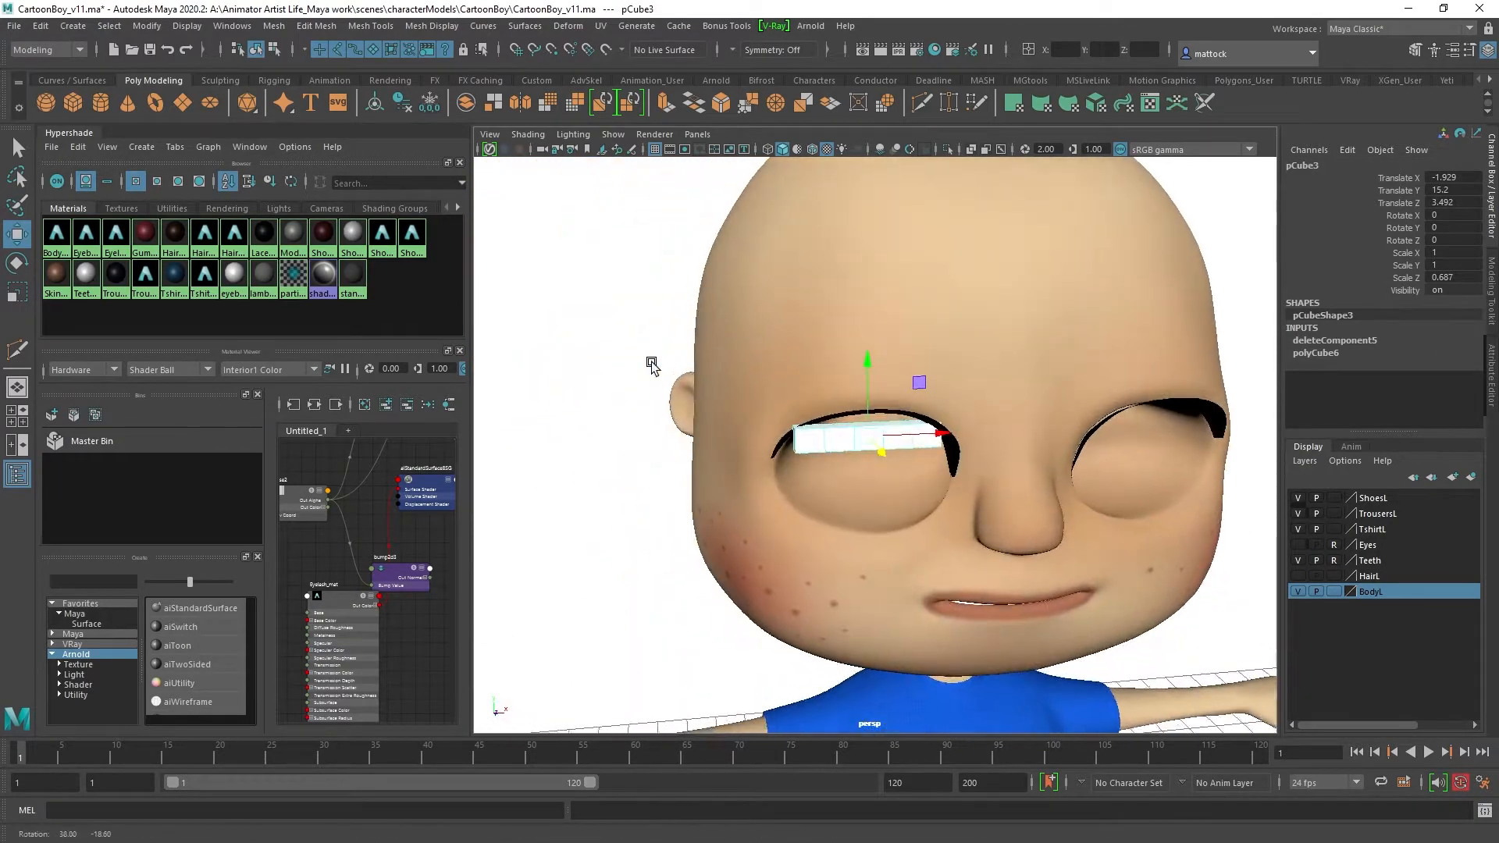
Step: Raise the eyebrow strip above the right eye, to about Y 16.252, and tilt it against the forehead
drag(863, 351, 857, 271)
alt+drag(862, 376, 805, 381)
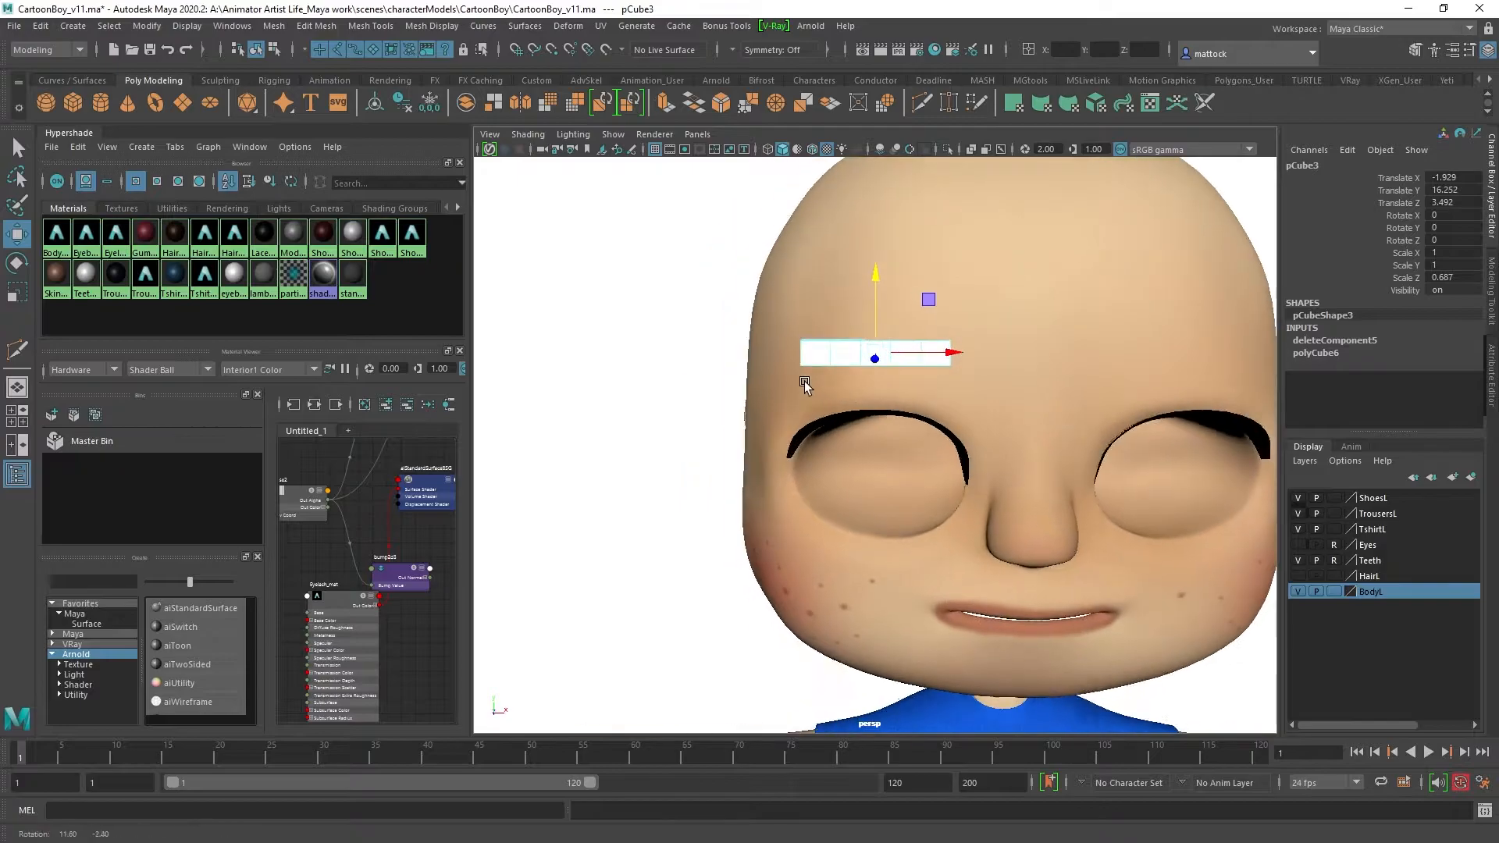
scroll(803, 375, up, 3)
alt+middle_drag(803, 373, 802, 432)
alt+drag(802, 433, 823, 502)
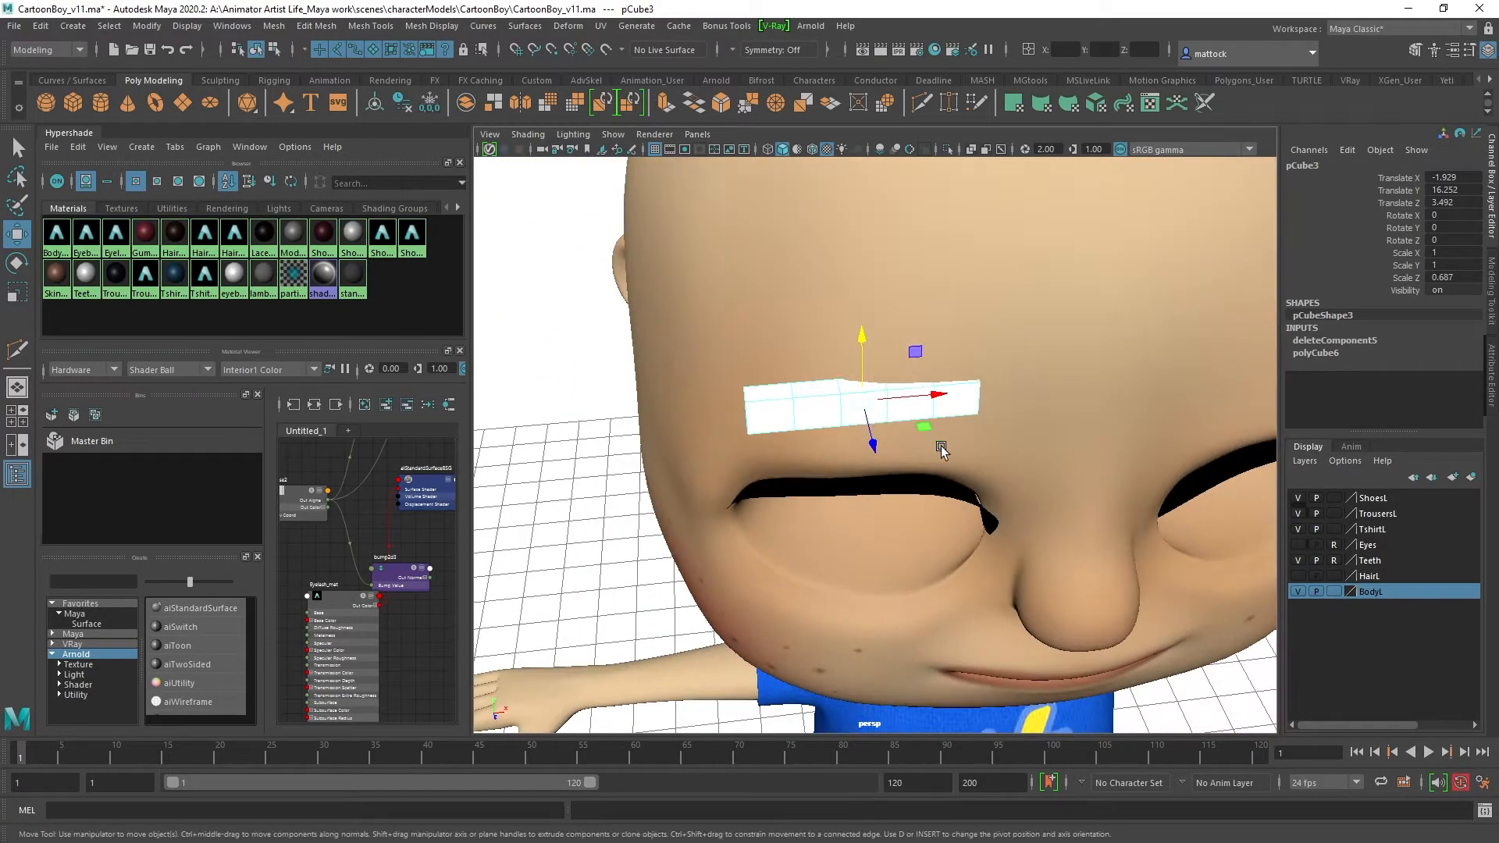
alt+drag(939, 445, 970, 469)
key(e)
drag(897, 435, 906, 367)
Step: Move the strip's end and neighbouring vertices in depth to curve it along the forehead, and undo the last edits
right_drag(964, 398, 906, 399)
alt+drag(889, 442, 955, 502)
key(w)
drag(978, 426, 981, 458)
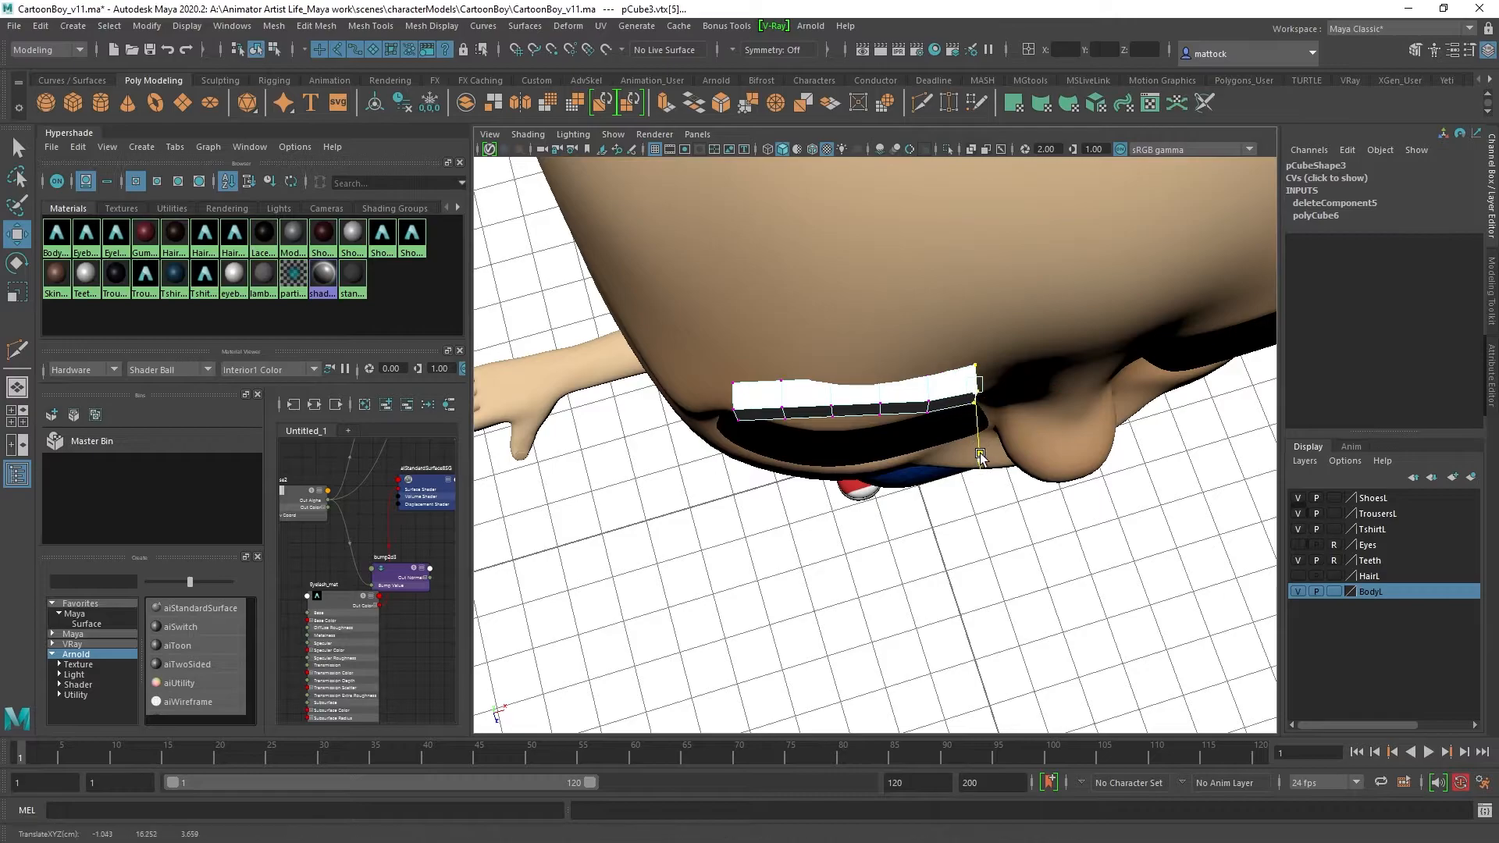
drag(703, 357, 755, 454)
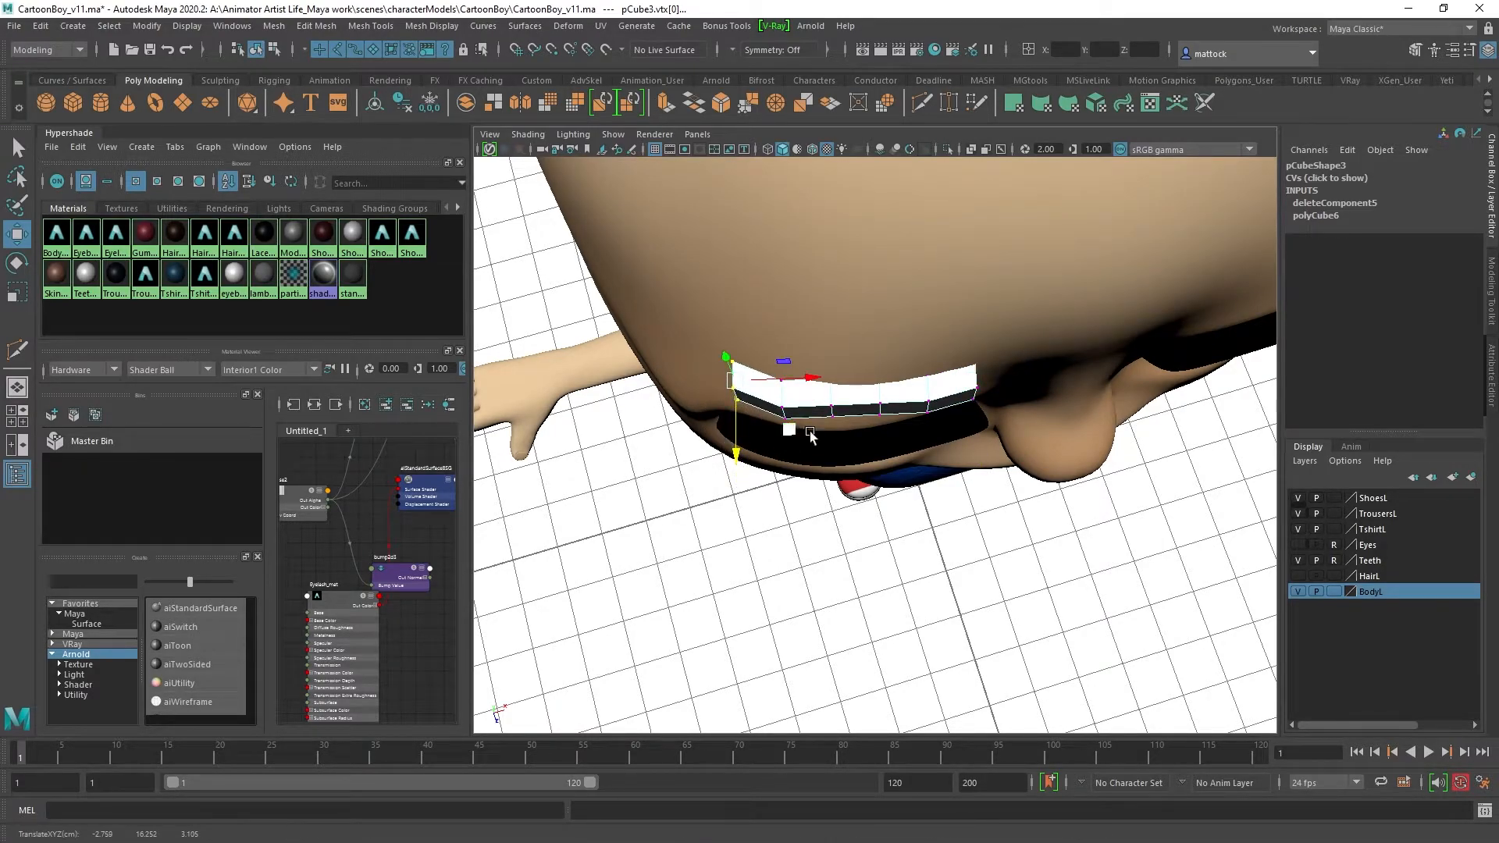
drag(771, 360, 778, 461)
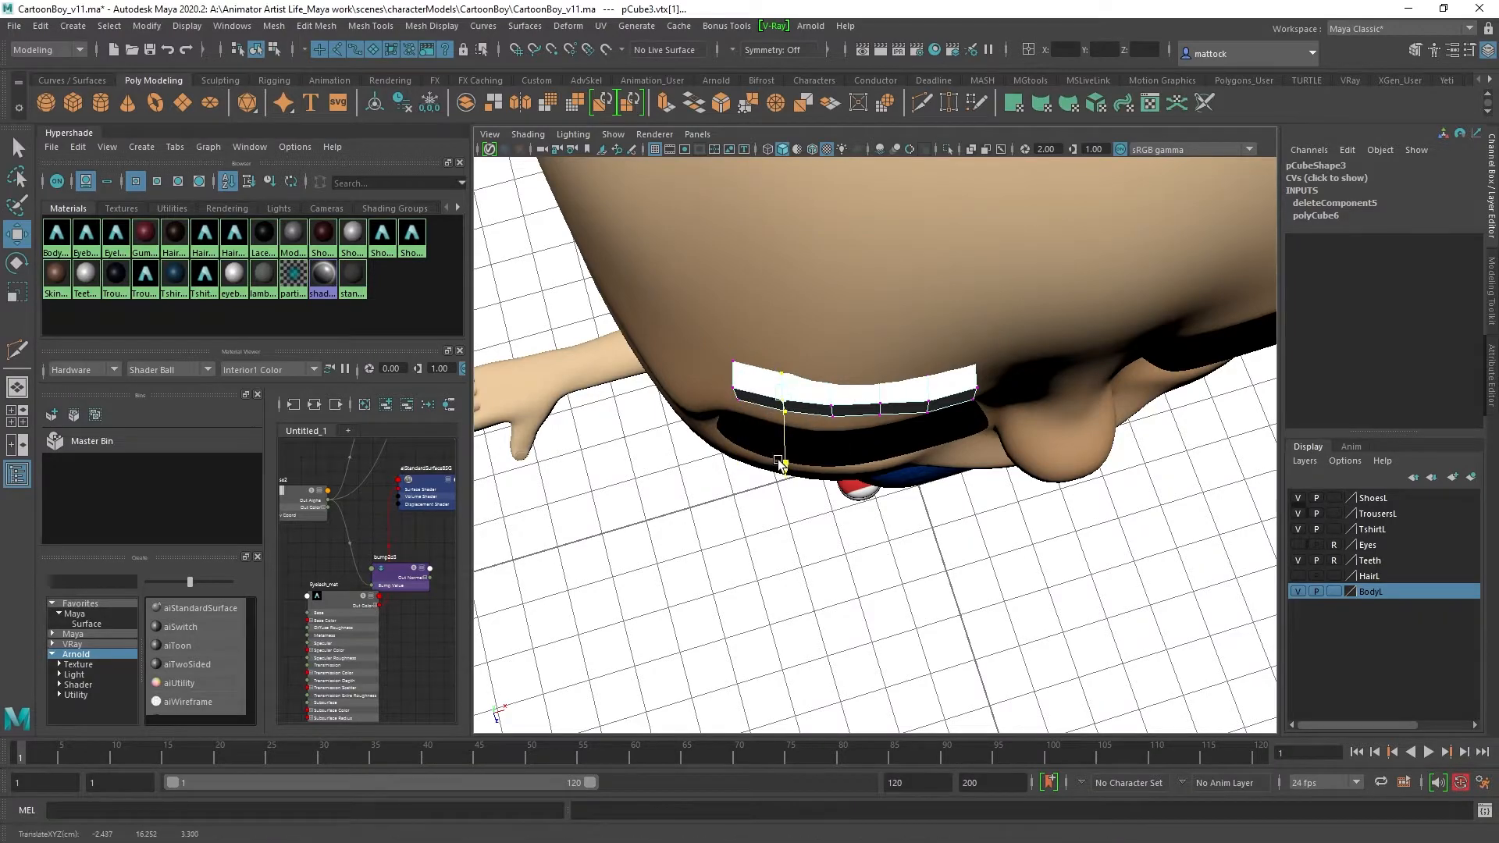
key(ctrl+z)
key(ctrl+z)
key(ctrl+z)
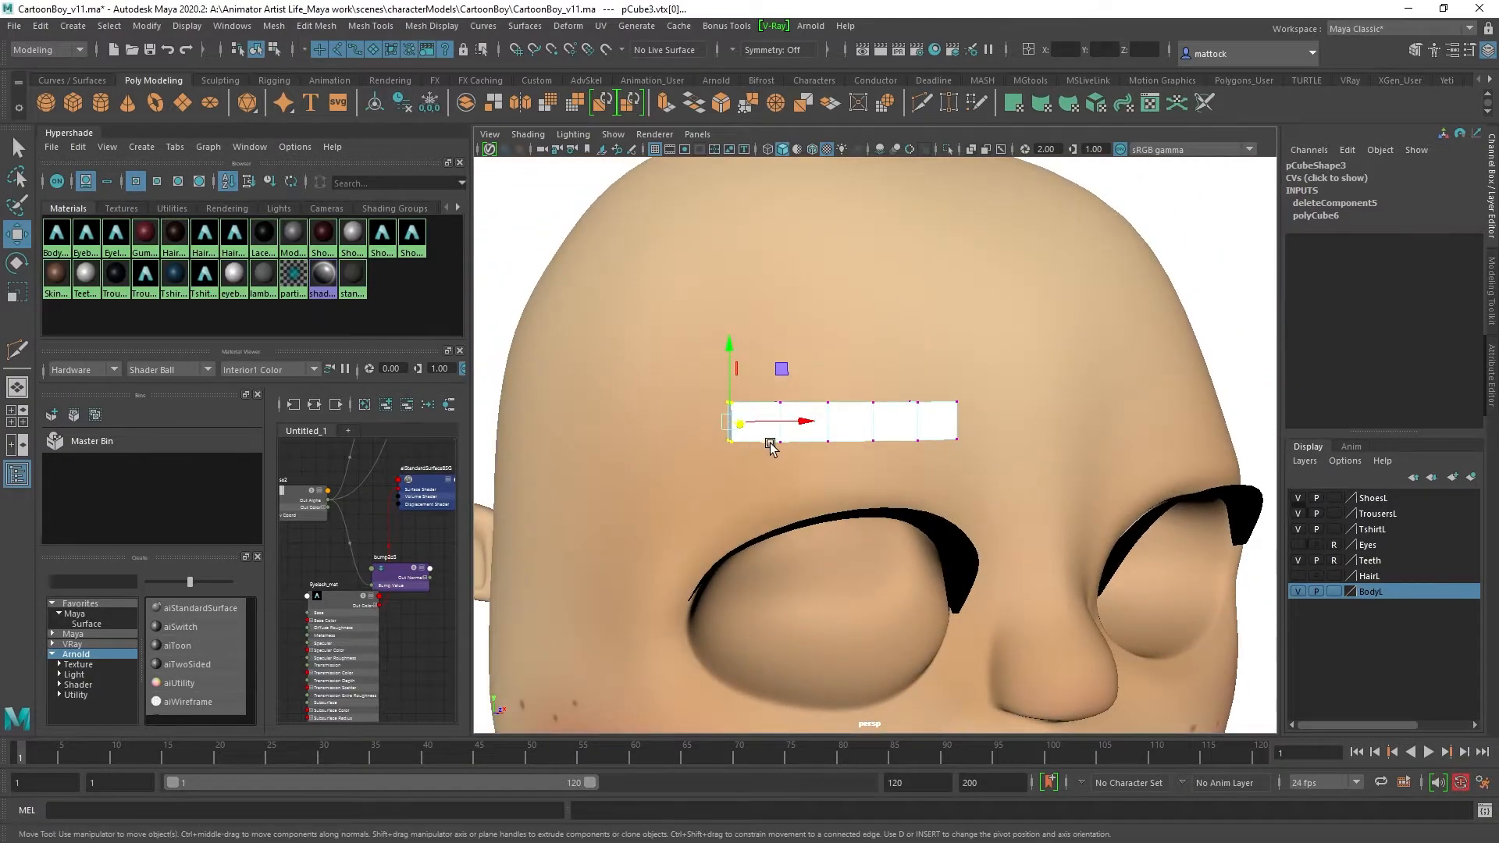
Step: Taper both ends of the eyebrow strip by scaling their vertices vertically, and lower the outer end
key(r)
drag(729, 345, 729, 358)
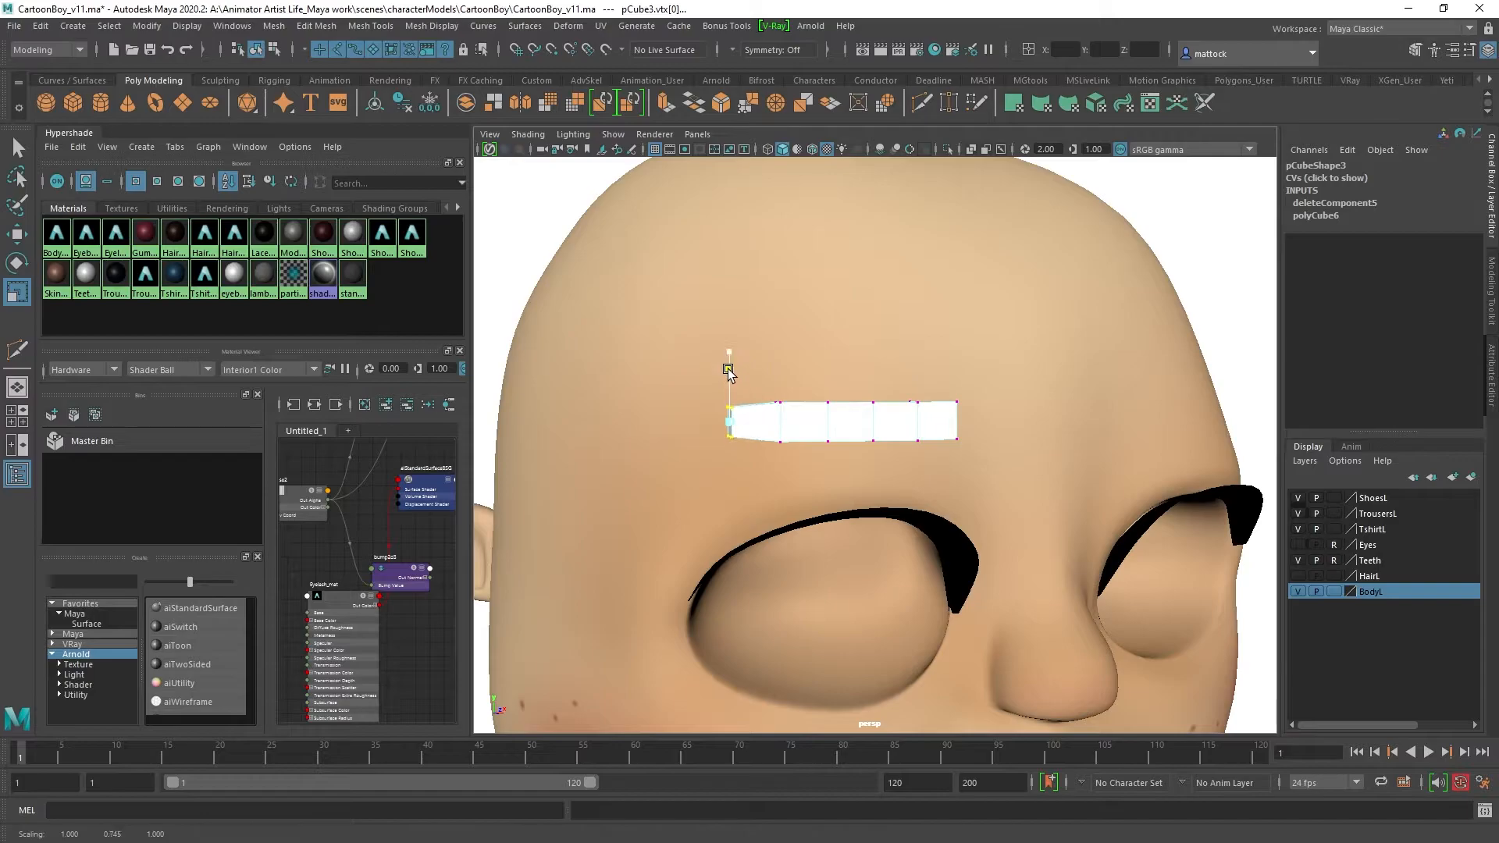
key(w)
alt+drag(763, 429, 663, 474)
drag(736, 351, 734, 369)
alt+drag(933, 419, 954, 448)
key(r)
key(w)
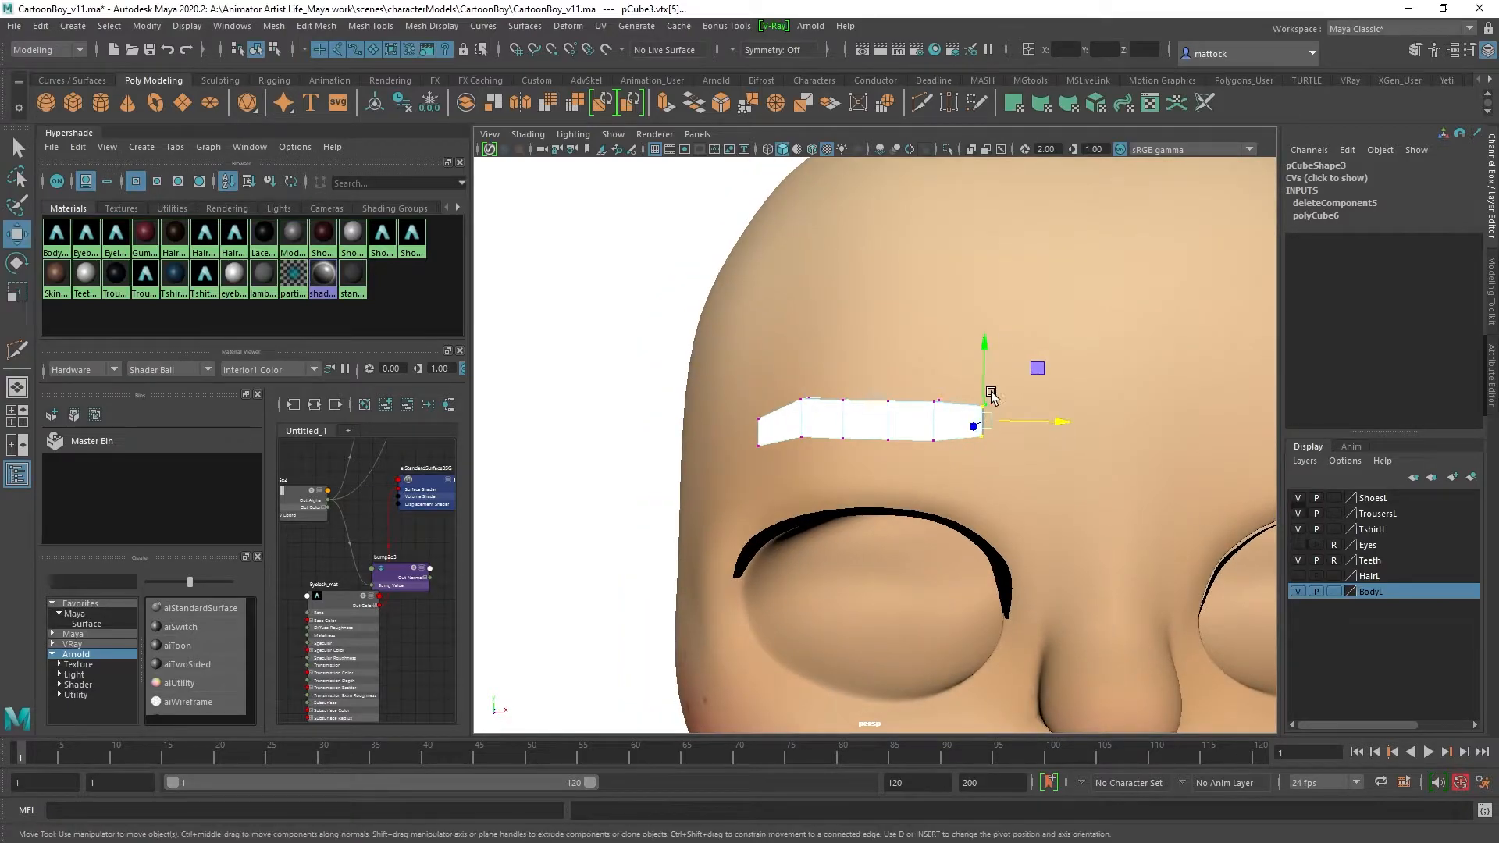
Step: Adjust the strip's vertices in depth as seen from above so that its curve follows the forehead
alt+drag(984, 351, 976, 508)
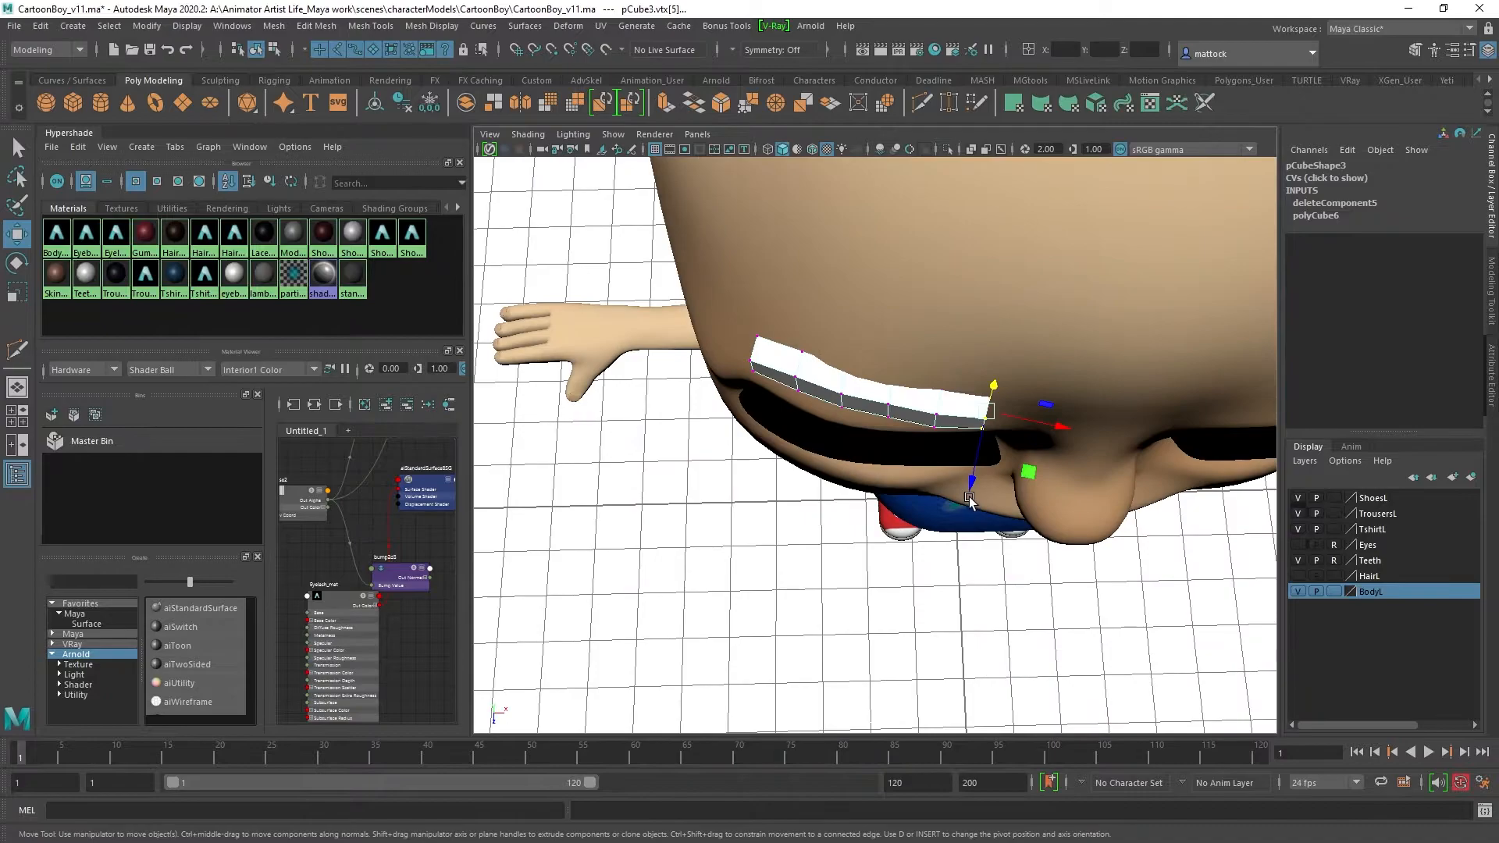
alt+drag(839, 410, 819, 363)
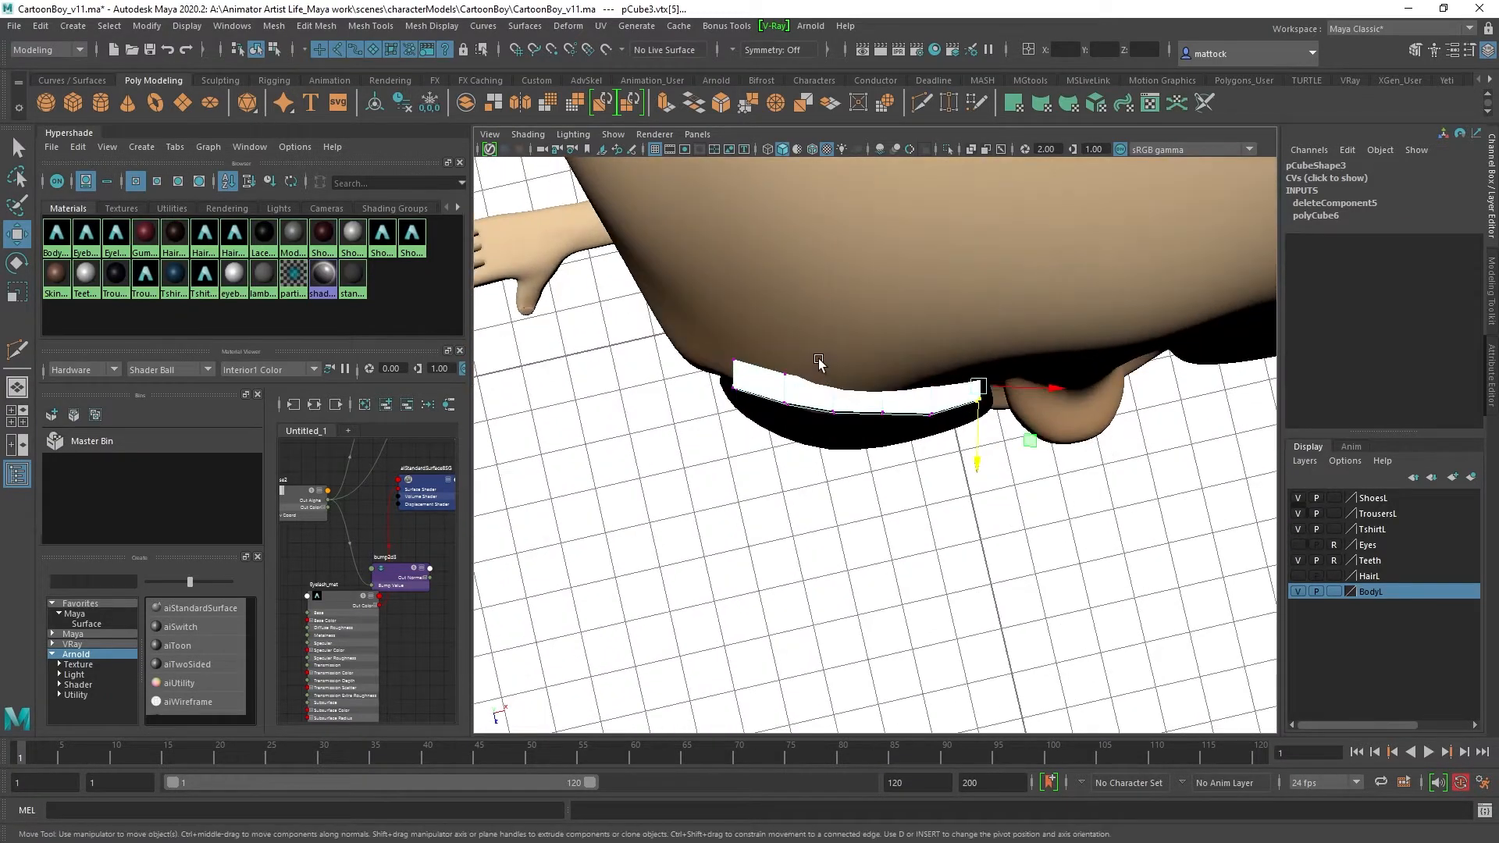
drag(892, 434, 892, 436)
alt+drag(893, 436, 855, 346)
key(r)
key(w)
Step: Check the eyebrow strip's shape around the head and move its outer end vertices slightly outward
alt+right_drag(1177, 387, 787, 412)
alt+drag(787, 412, 680, 421)
alt+right_drag(680, 422, 778, 432)
alt+drag(732, 417, 794, 437)
alt+drag(735, 463, 794, 466)
alt+drag(748, 399, 664, 430)
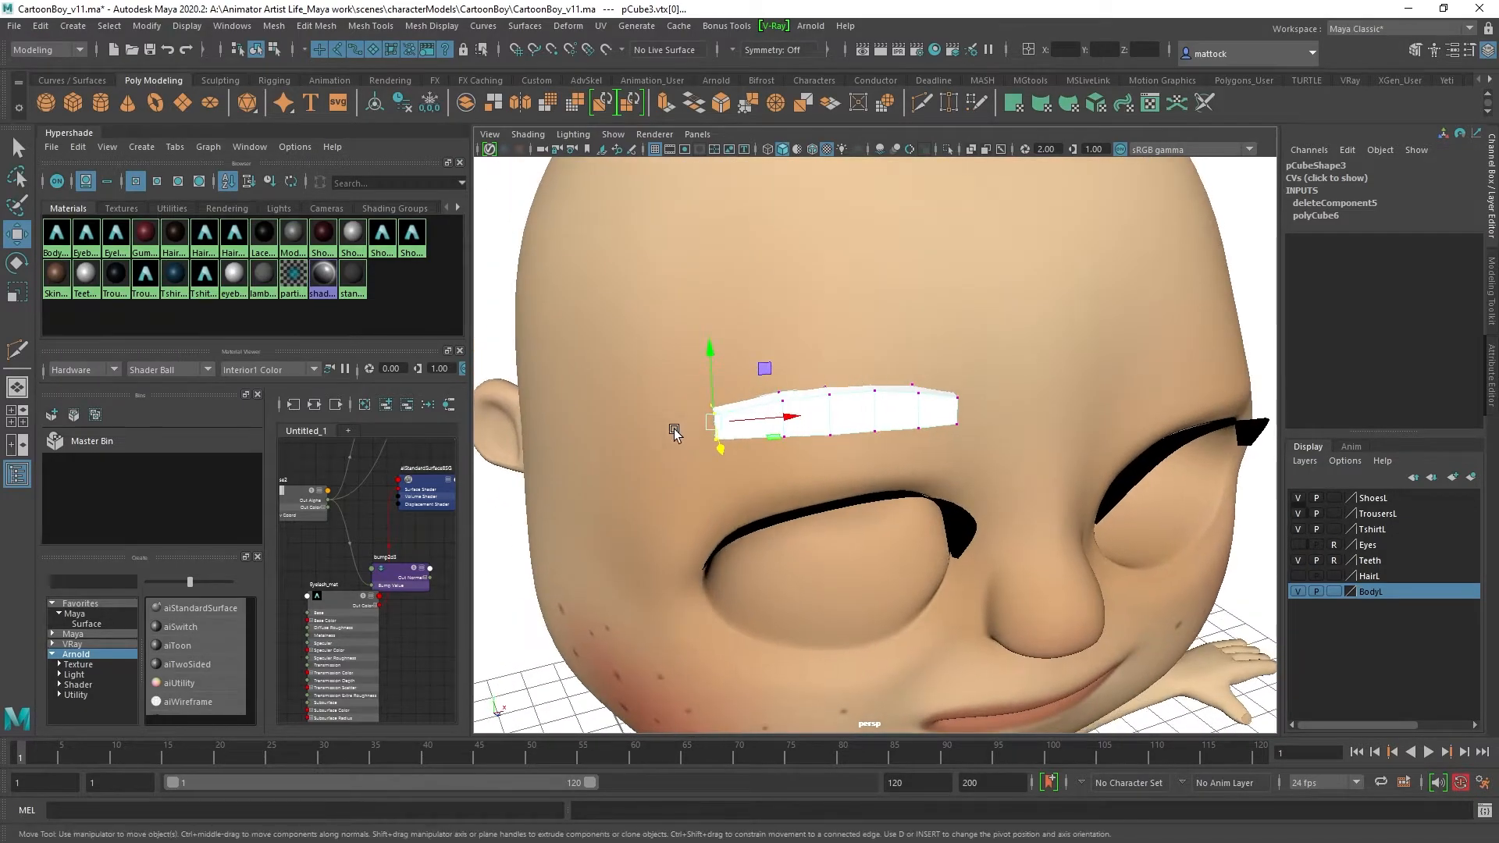
drag(787, 418, 775, 421)
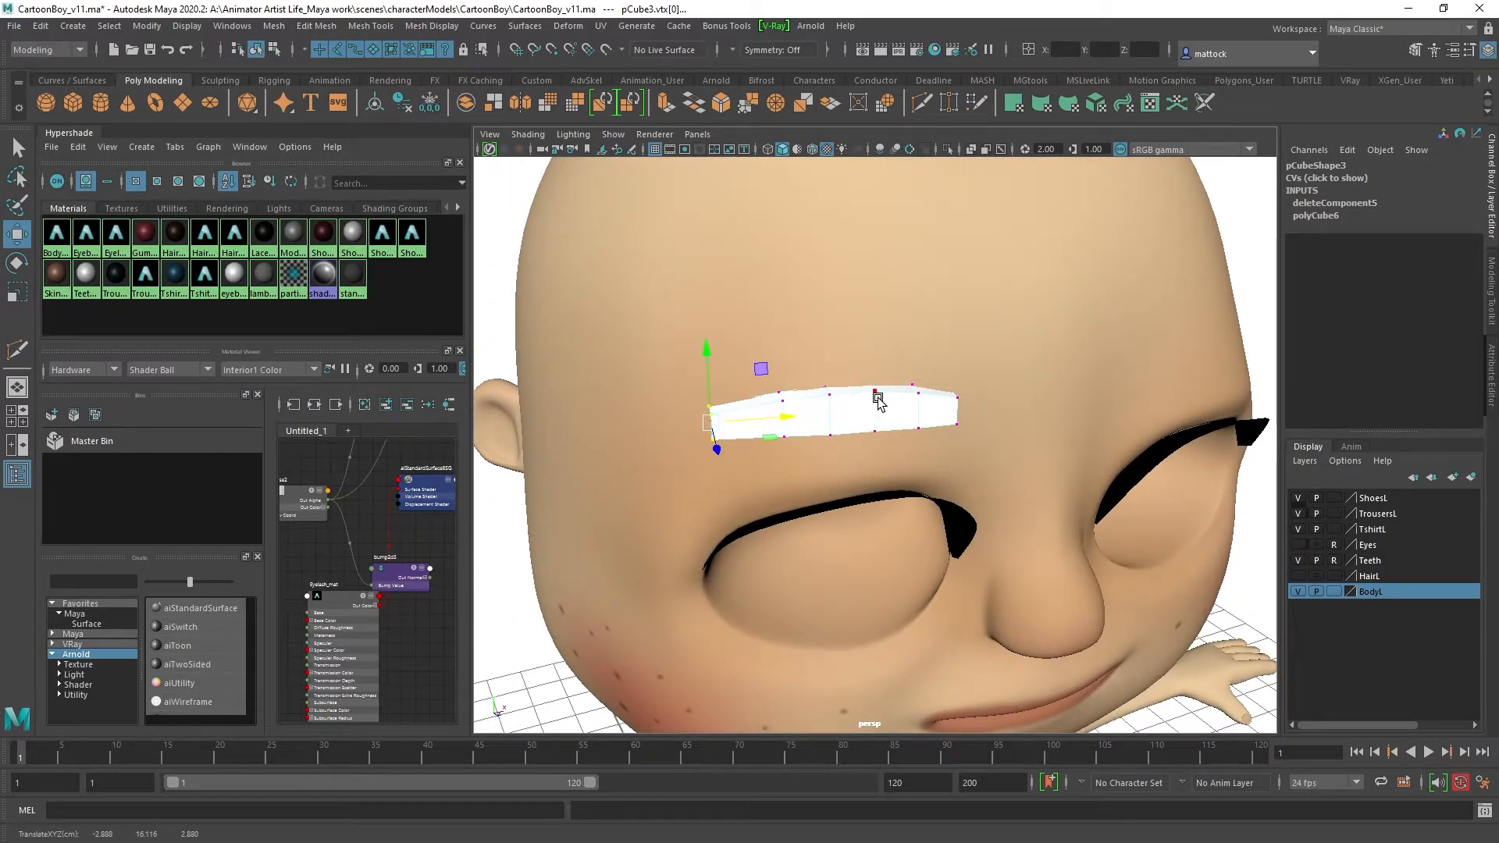
Step: Scale the outer end vertices of the eyebrow strip slightly in height
key(r)
drag(705, 356, 705, 361)
alt+drag(806, 408, 846, 434)
Step: Insert edge loops along the length of the eyebrow strip with the Multi-Cut tool
key(F8)
click(922, 103)
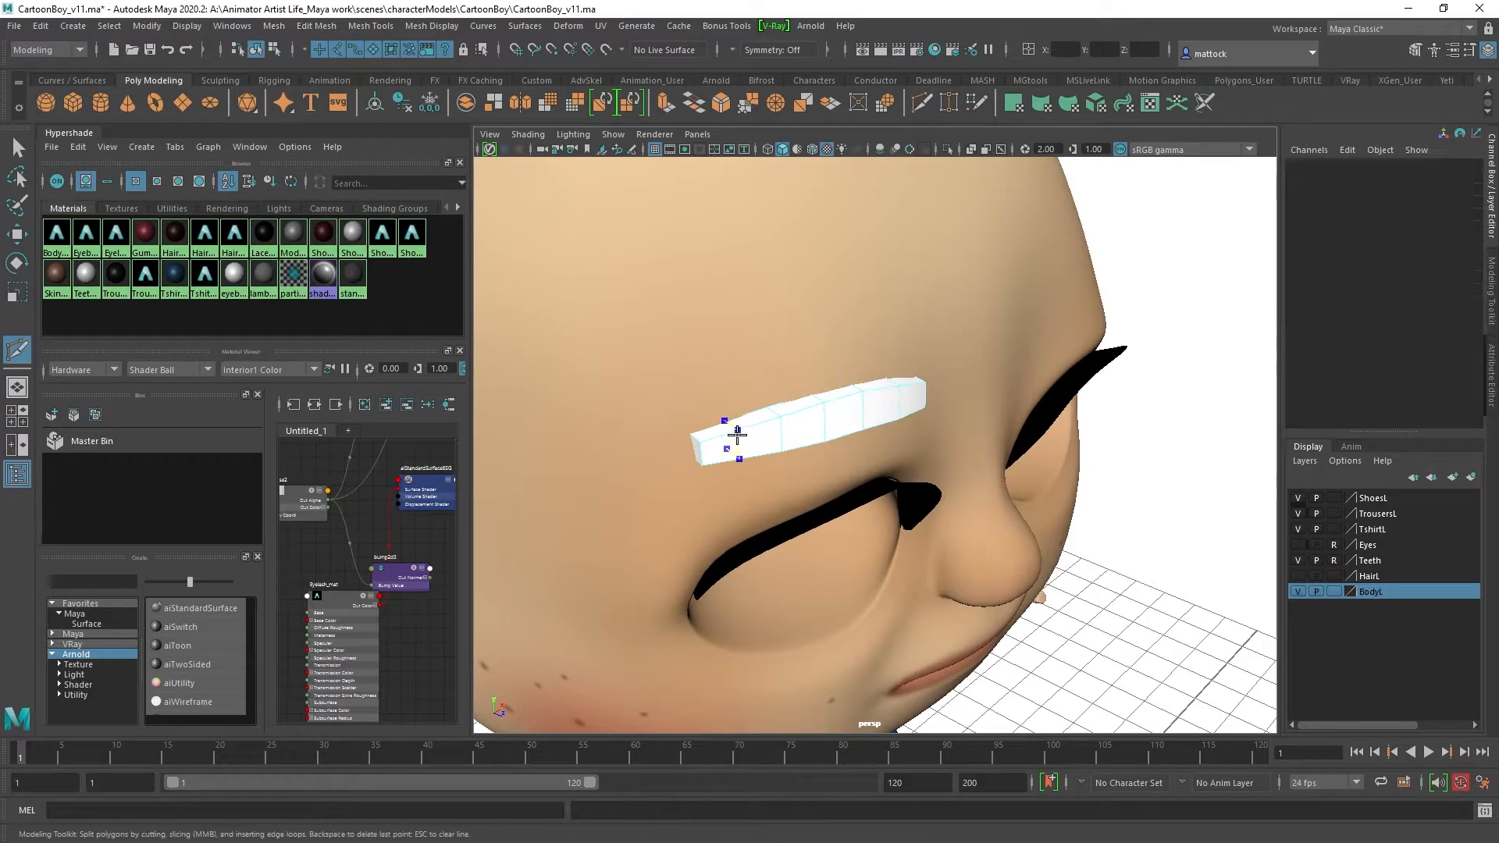
key(F8)
alt+drag(829, 435, 1070, 387)
key(1)
scroll(831, 395, up, 4)
scroll(898, 381, down, 4)
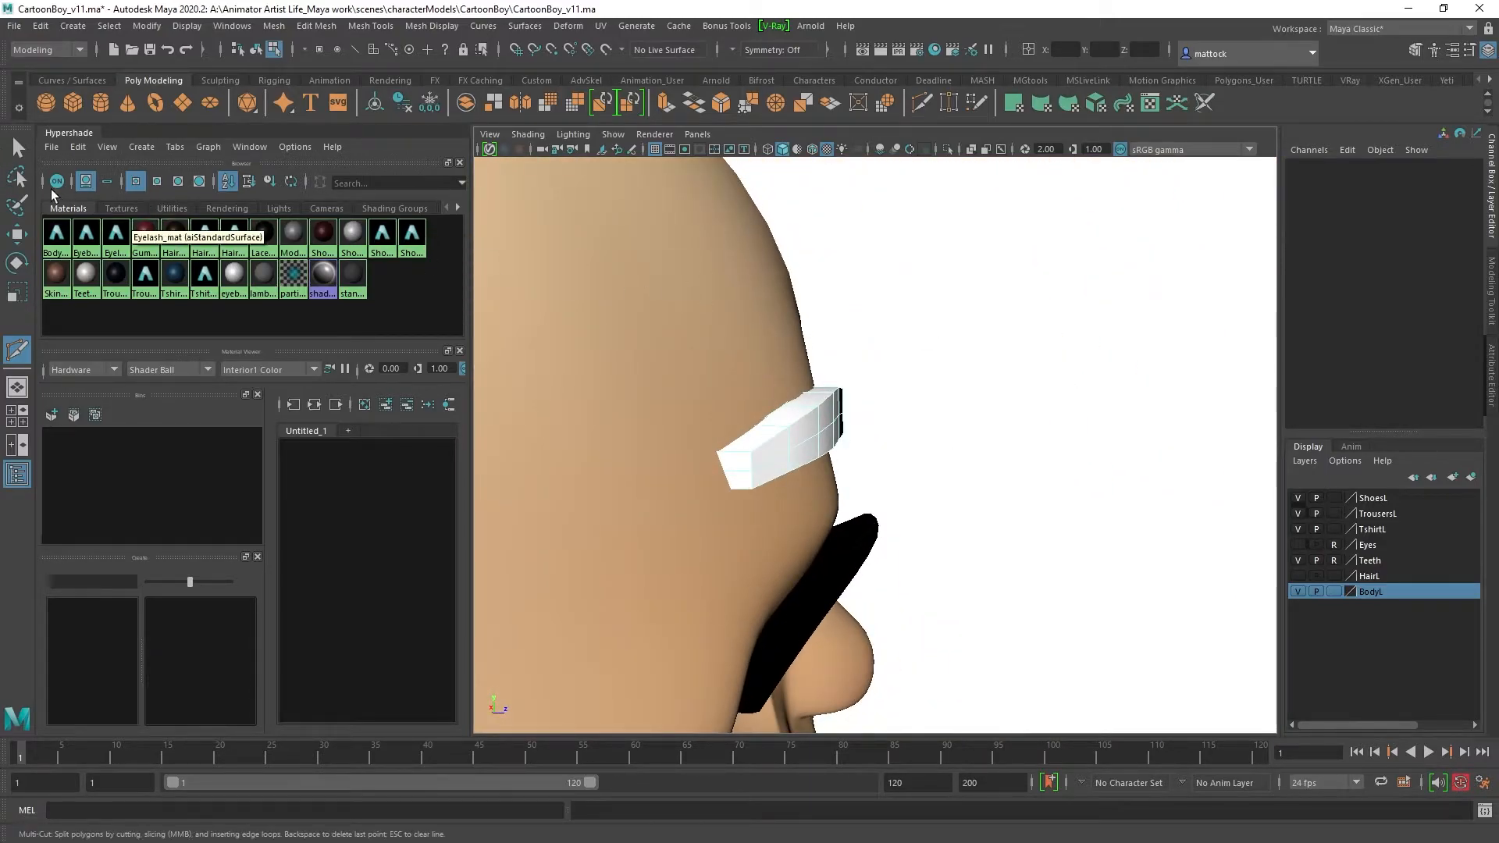
click(18, 146)
Step: Select the lengthwise edges along the strip's upper side and lower them slightly
alt+drag(887, 378, 809, 426)
right_drag(808, 425, 792, 372)
click(787, 440)
alt+drag(787, 440, 1006, 395)
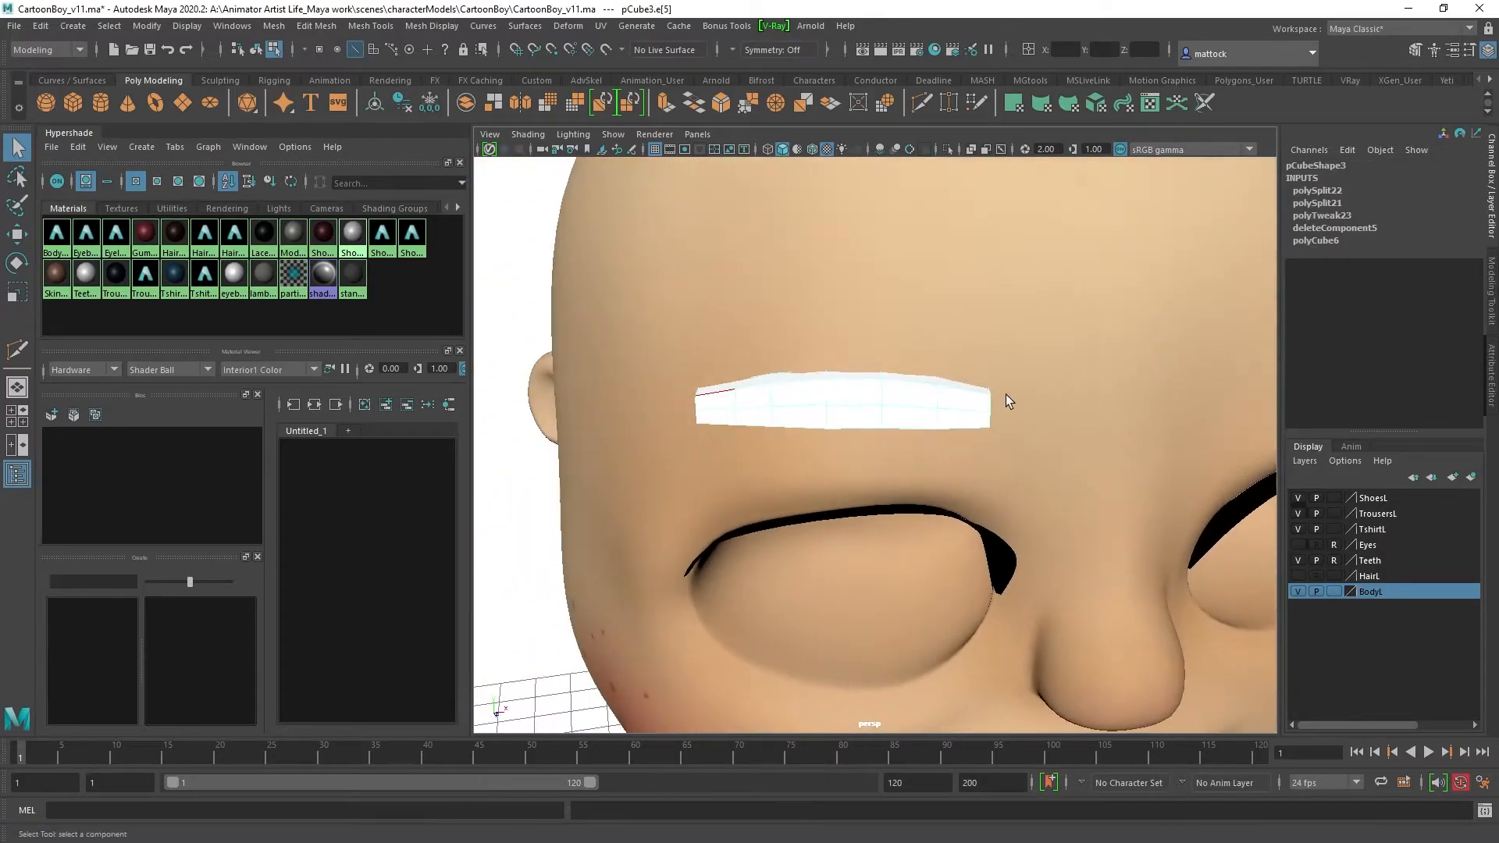
alt+drag(843, 429, 876, 407)
key(w)
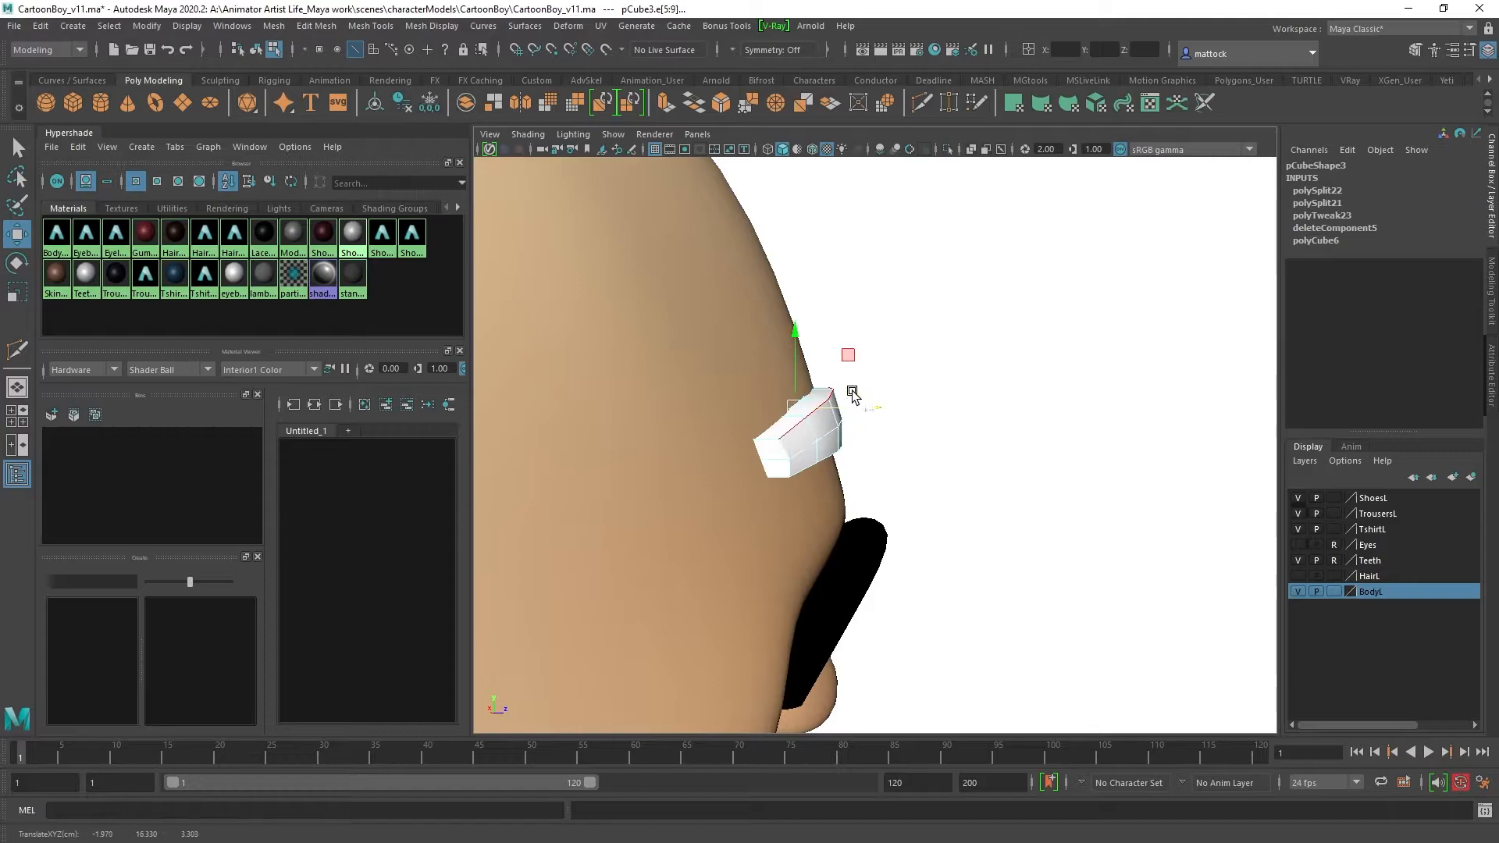
drag(798, 337, 800, 340)
alt+drag(803, 436, 744, 397)
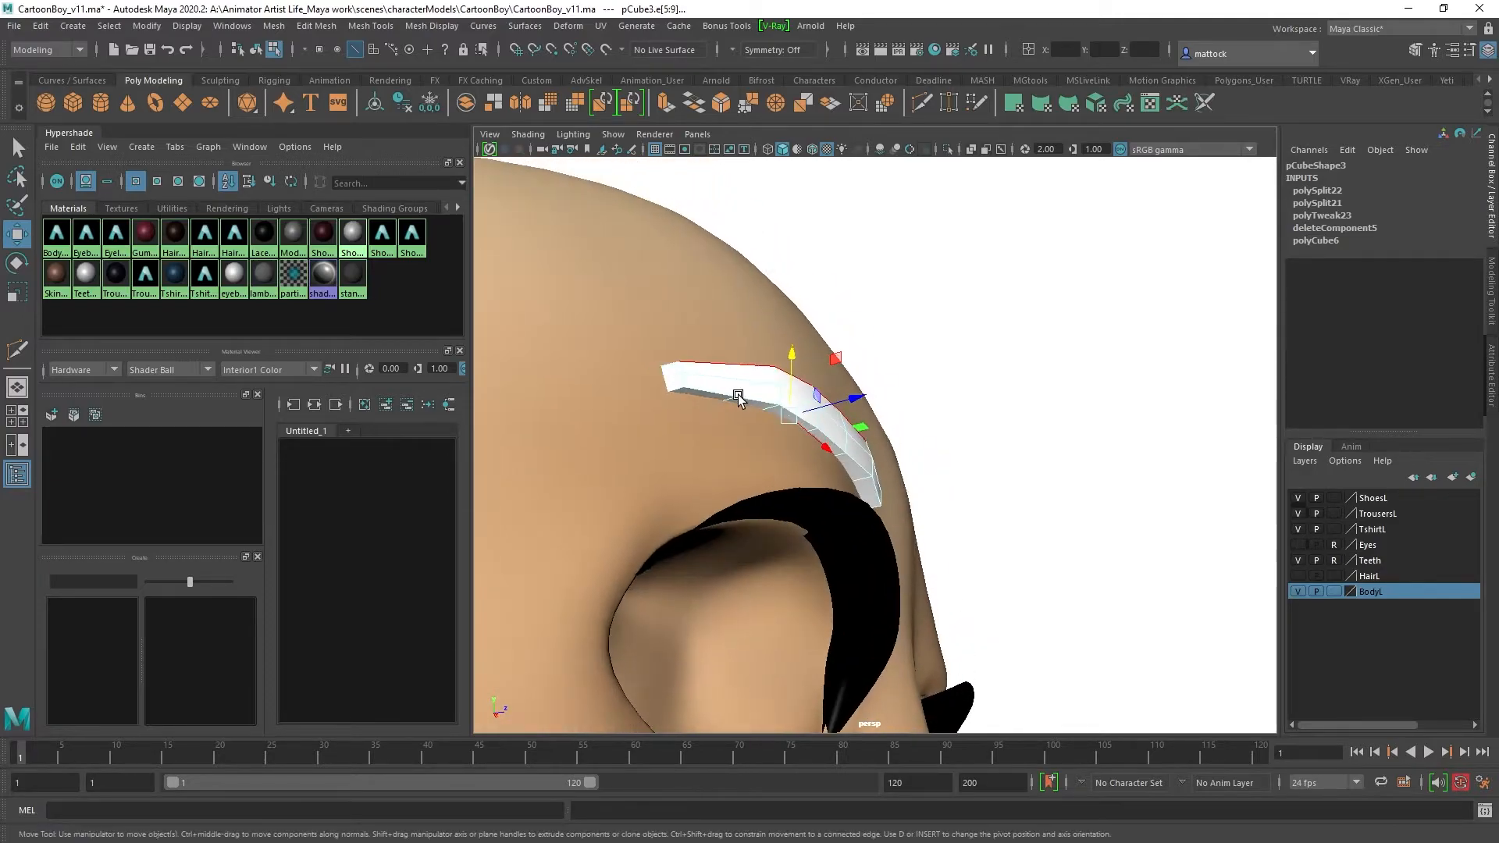
Step: Select the lengthwise edges along the strip's lower side and raise them slightly
click(714, 389)
alt+drag(847, 476, 715, 423)
double_click(977, 473)
alt+drag(978, 473, 867, 466)
drag(798, 373, 797, 367)
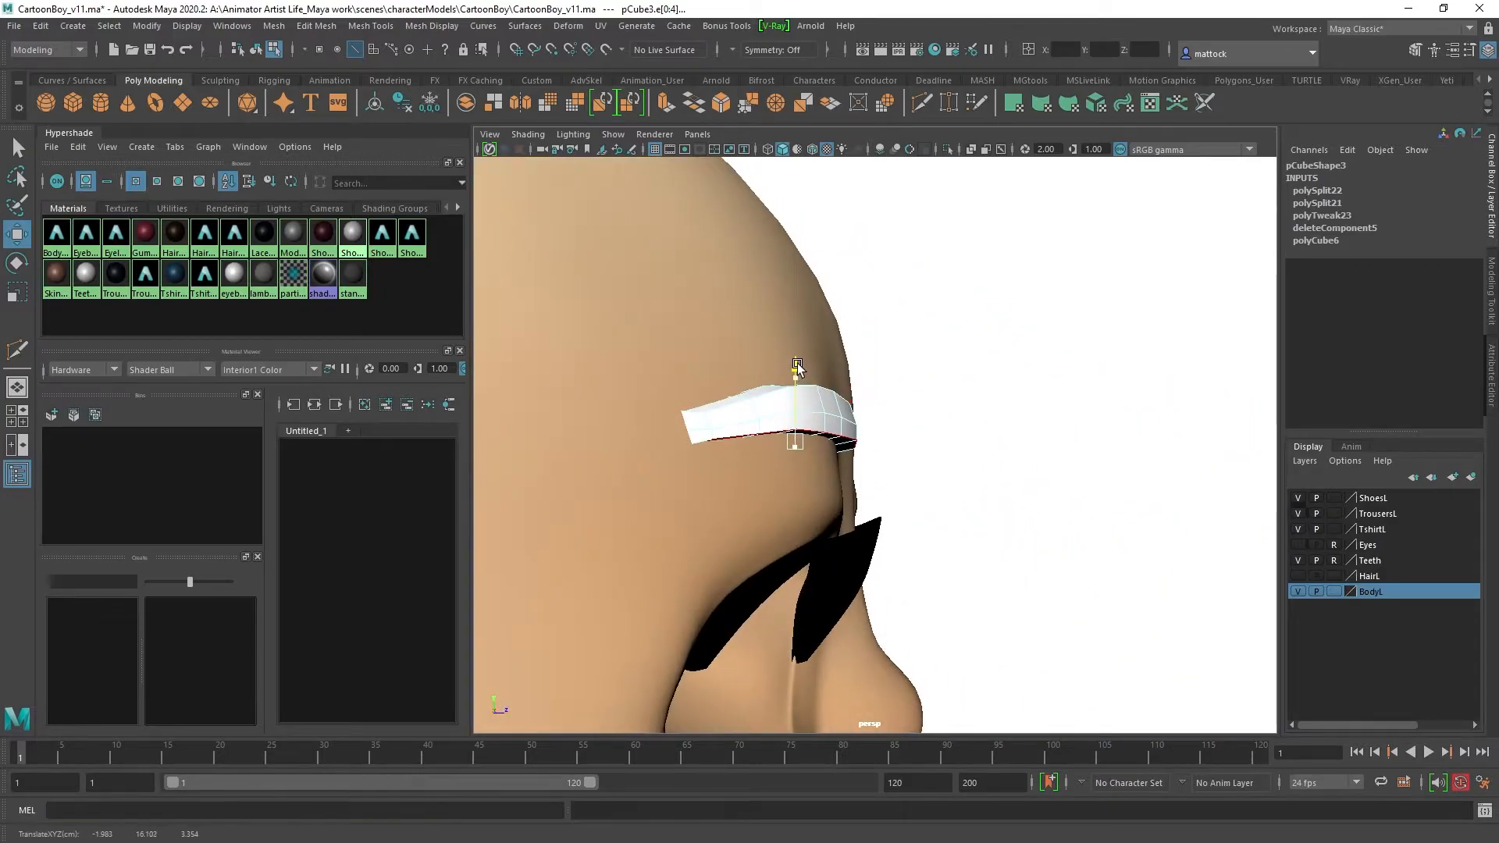
Step: Adjust the strip's vertices in depth as seen from above to even out the curve around the forehead
alt+drag(777, 434, 780, 385)
right_drag(779, 381, 743, 385)
click(772, 415)
middle_drag(815, 385, 816, 397)
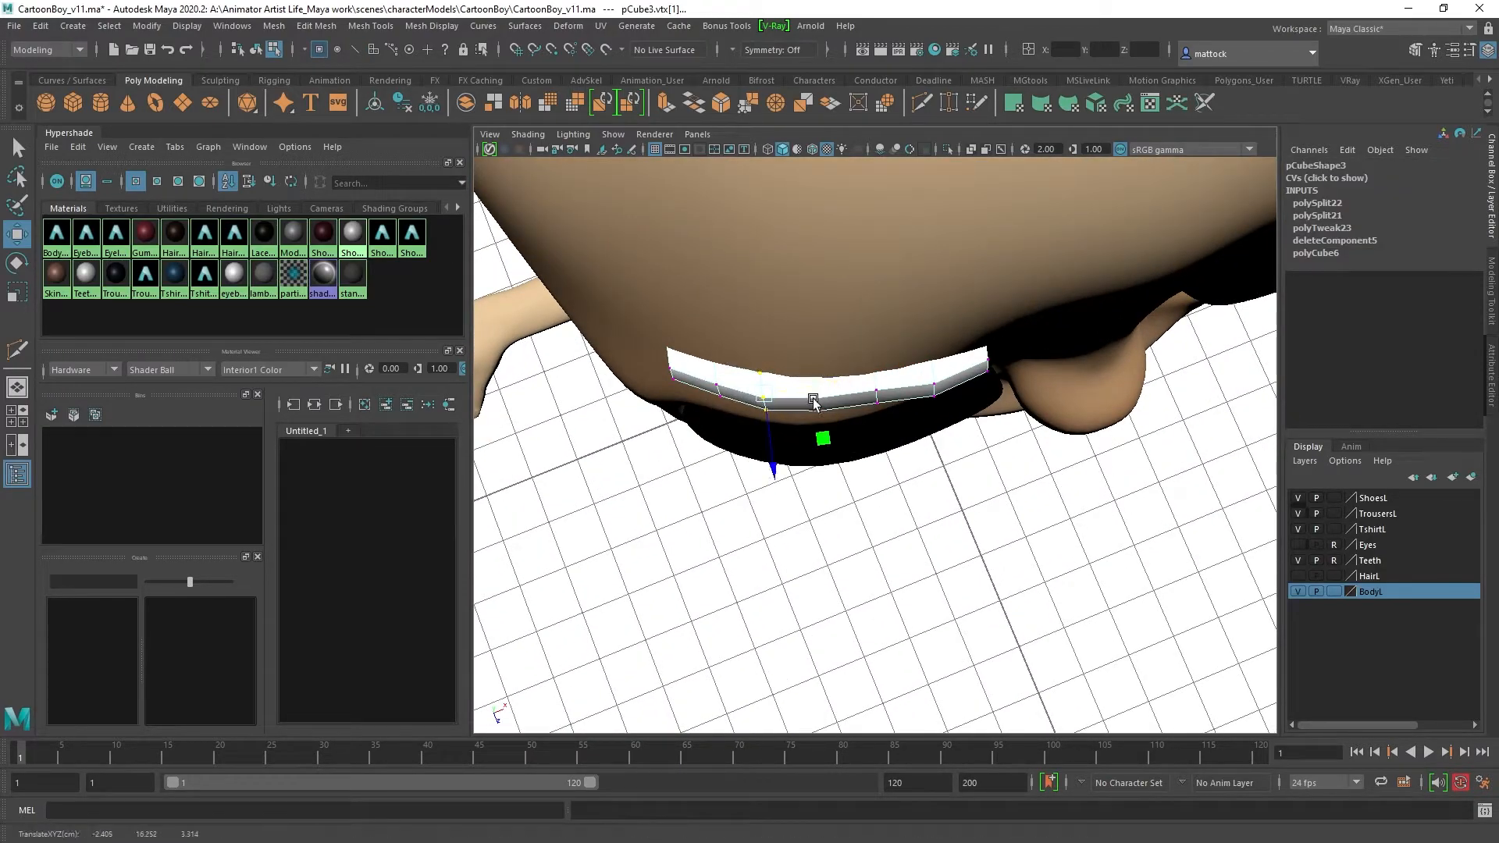
drag(770, 462, 770, 456)
alt+drag(870, 384, 912, 376)
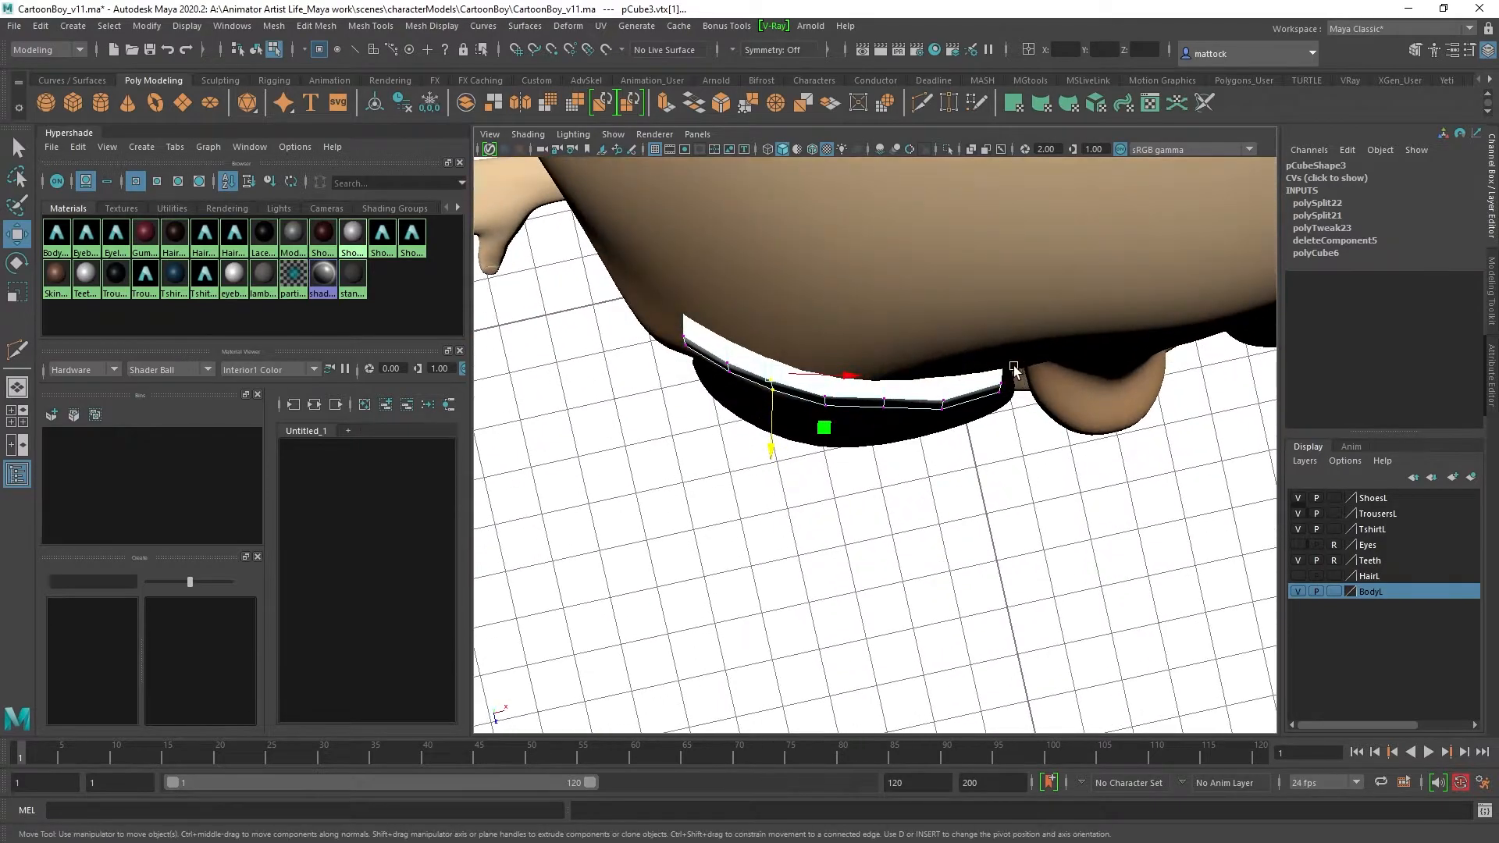
drag(1026, 414, 985, 369)
mouse_move(986, 438)
alt+mouse_down()
mouse_move(976, 365)
mouse_move(989, 412)
alt+mouse_up()
mouse_move(865, 376)
alt+mouse_down()
mouse_move(863, 336)
mouse_move(862, 348)
alt+mouse_up()
Step: Return the eyebrow to object mode and save the scene
right_drag(903, 381, 912, 378)
alt+right_drag(763, 418, 649, 400)
alt+drag(649, 400, 751, 332)
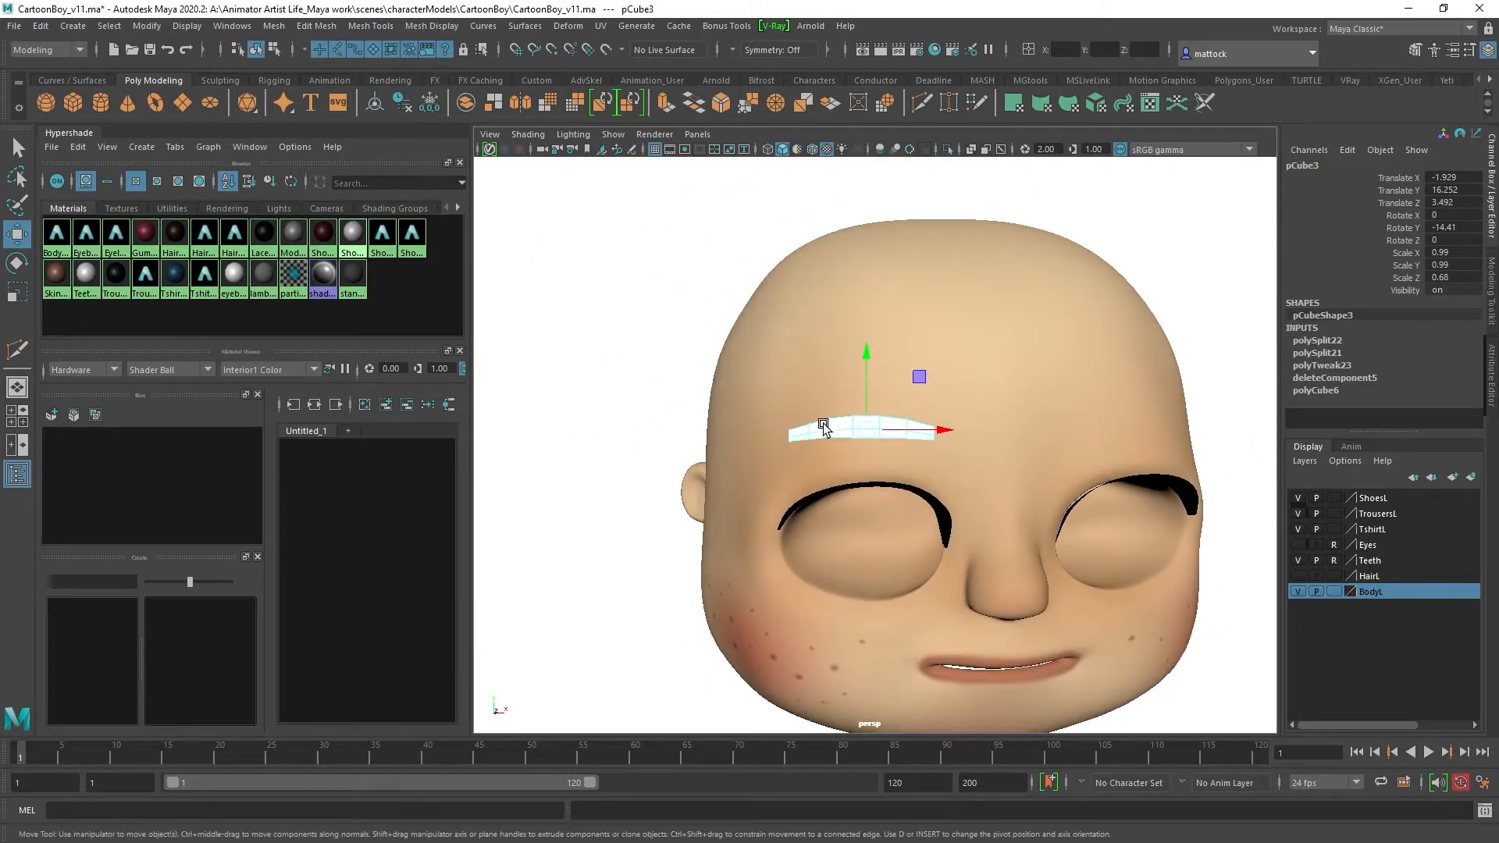
key(ctrl+s)
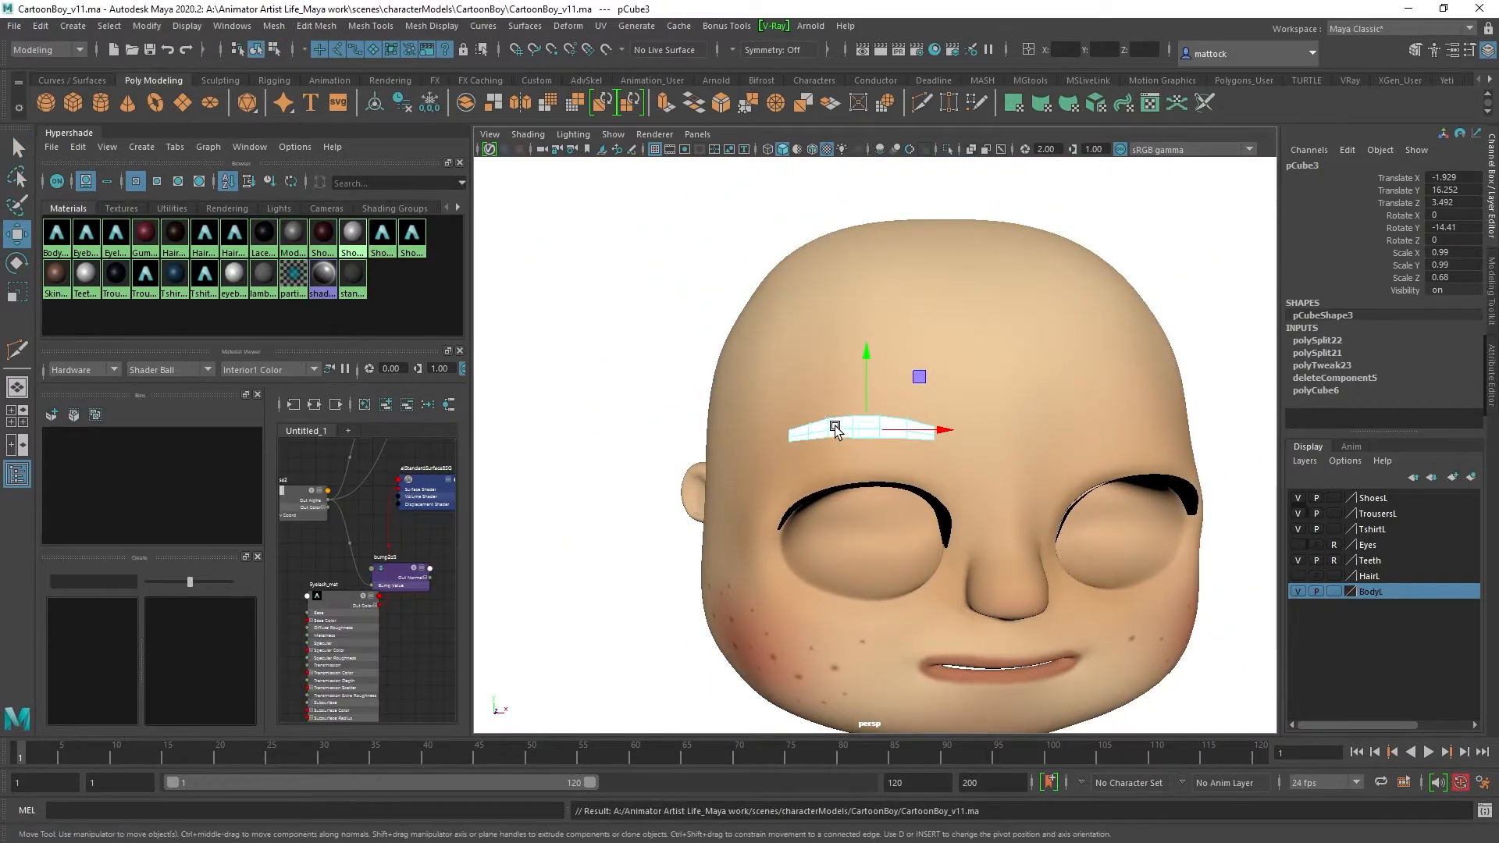
Step: Assign the existing Hair_mat1 material to the eyebrow
right_click(832, 428)
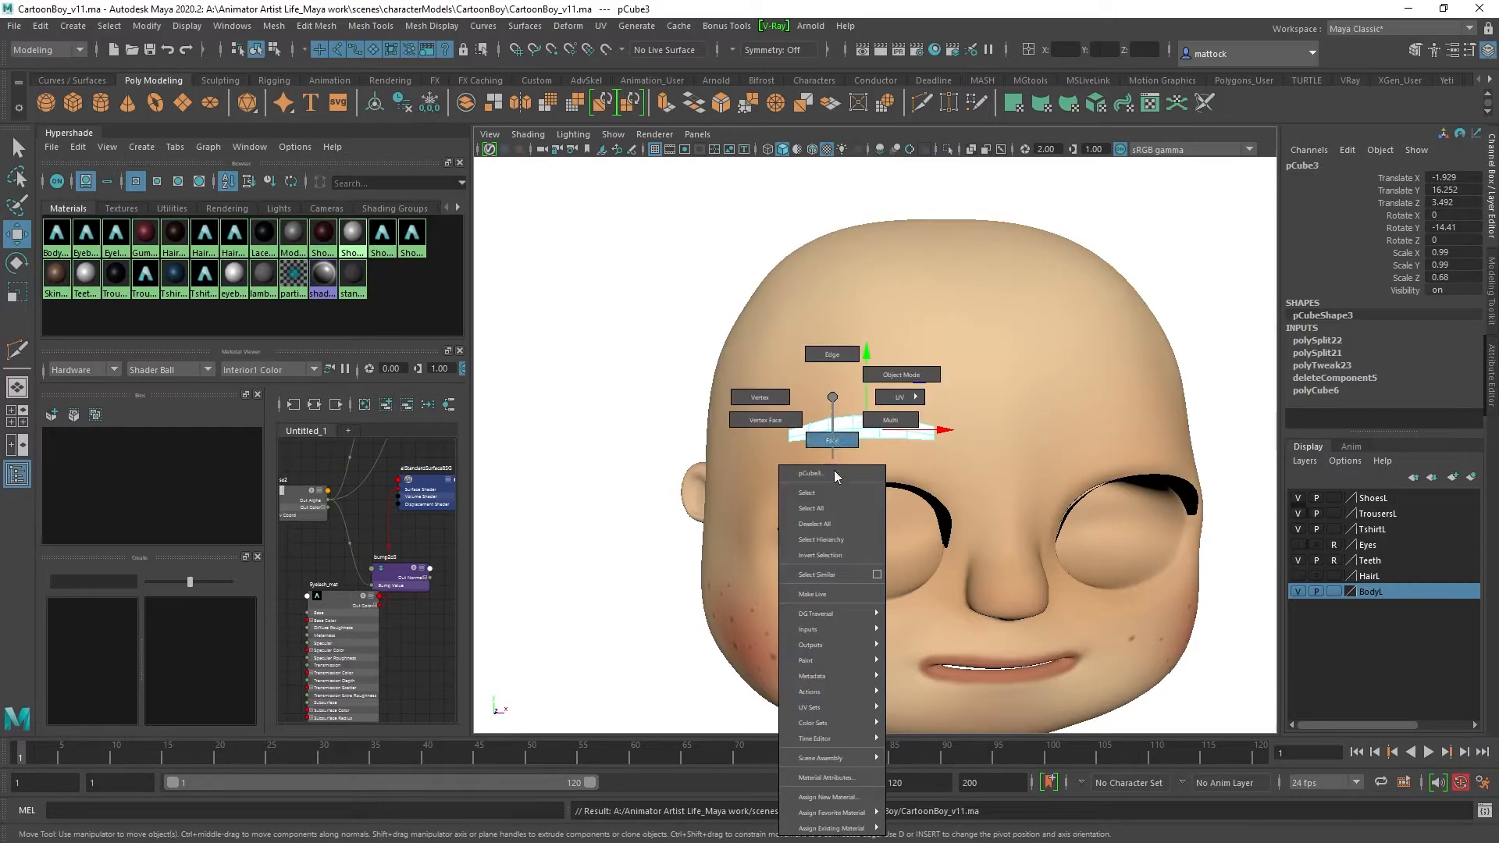
mouse_move(834, 698)
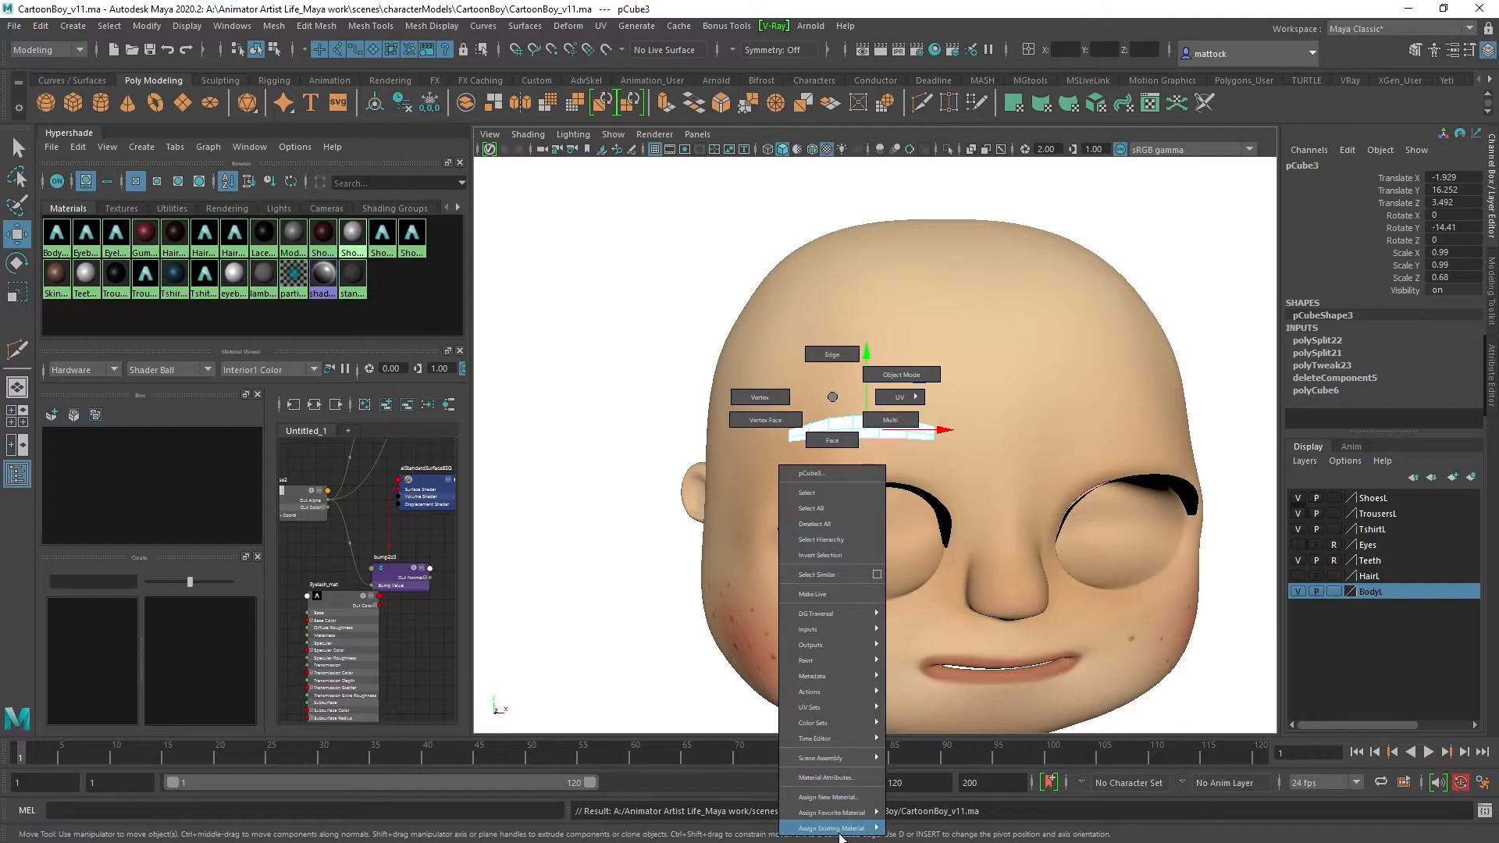
mouse_move(841, 834)
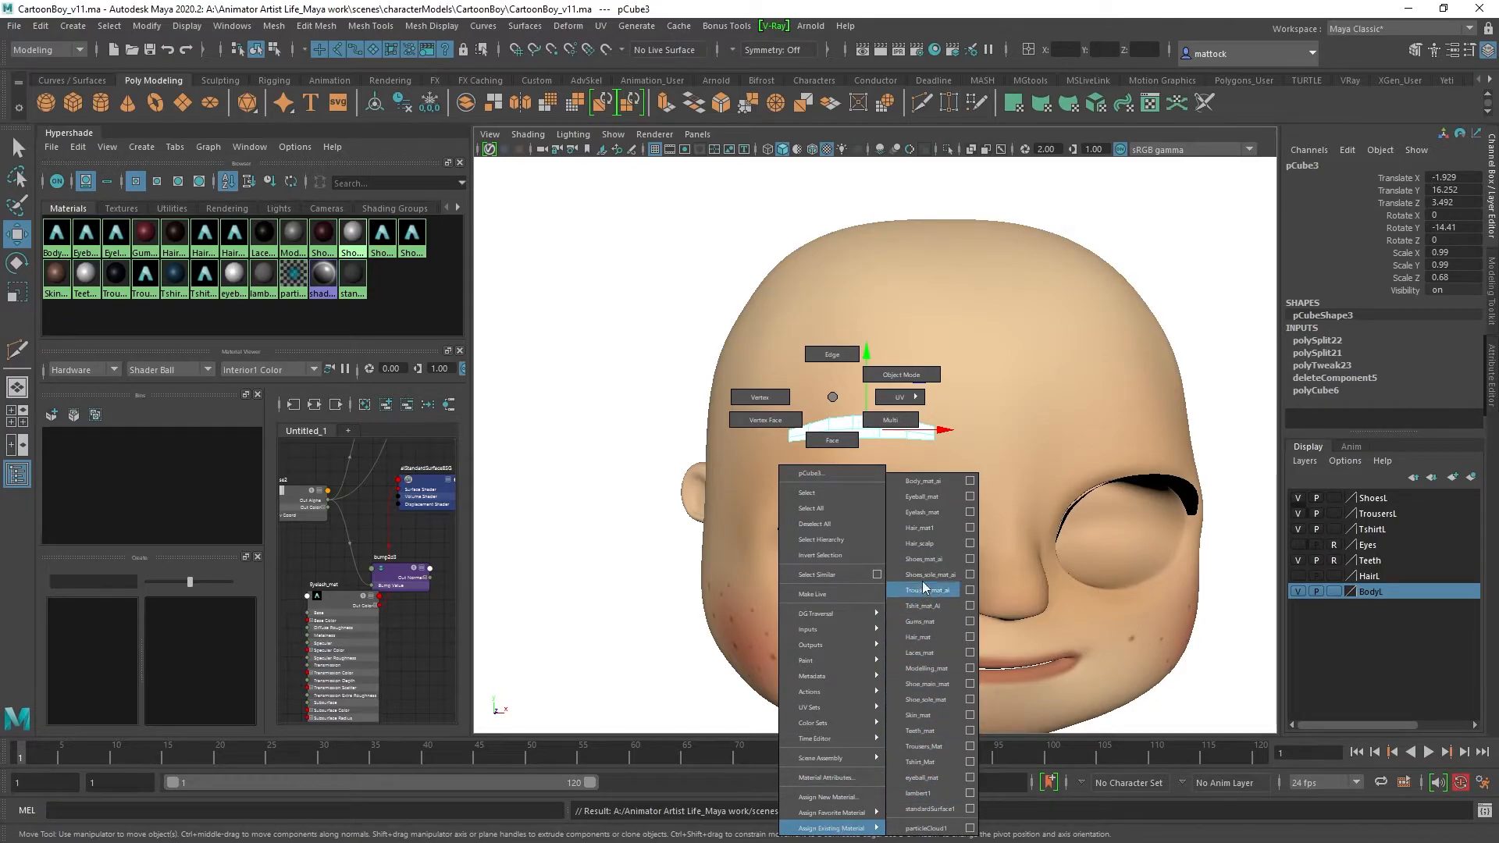
click(923, 532)
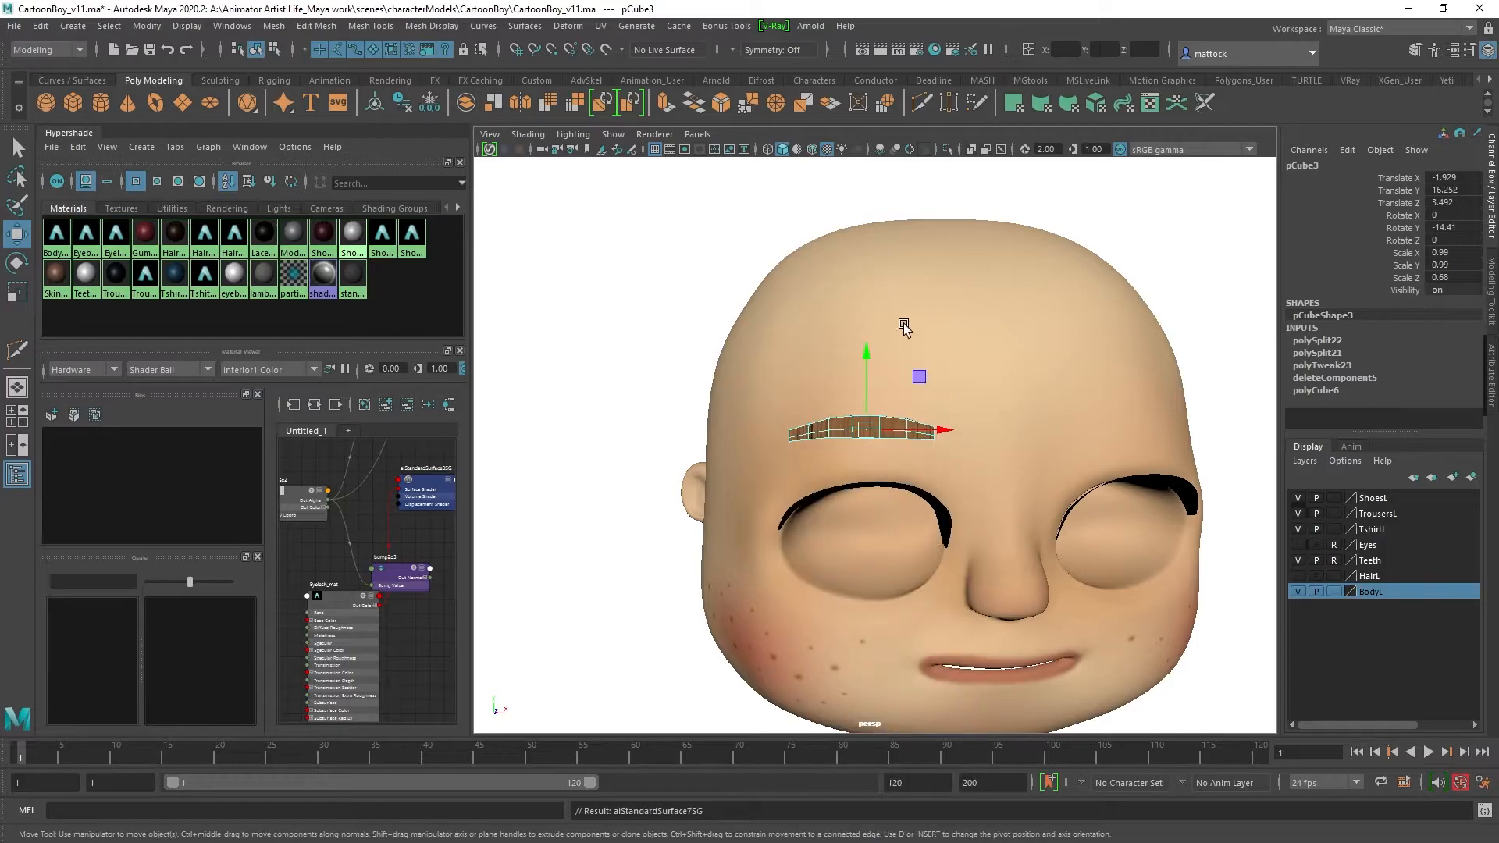
Step: Turn on smooth mesh preview for the eyebrow and deselect it
click(631, 386)
alt+drag(867, 445, 765, 437)
alt+right_drag(766, 437, 892, 418)
click(892, 418)
key(3)
right_drag(799, 418, 868, 370)
click(1181, 259)
Step: Examine the smoothed eyebrow's shape and placement on the face from several angles
alt+right_drag(1172, 264, 864, 445)
alt+drag(864, 445, 781, 428)
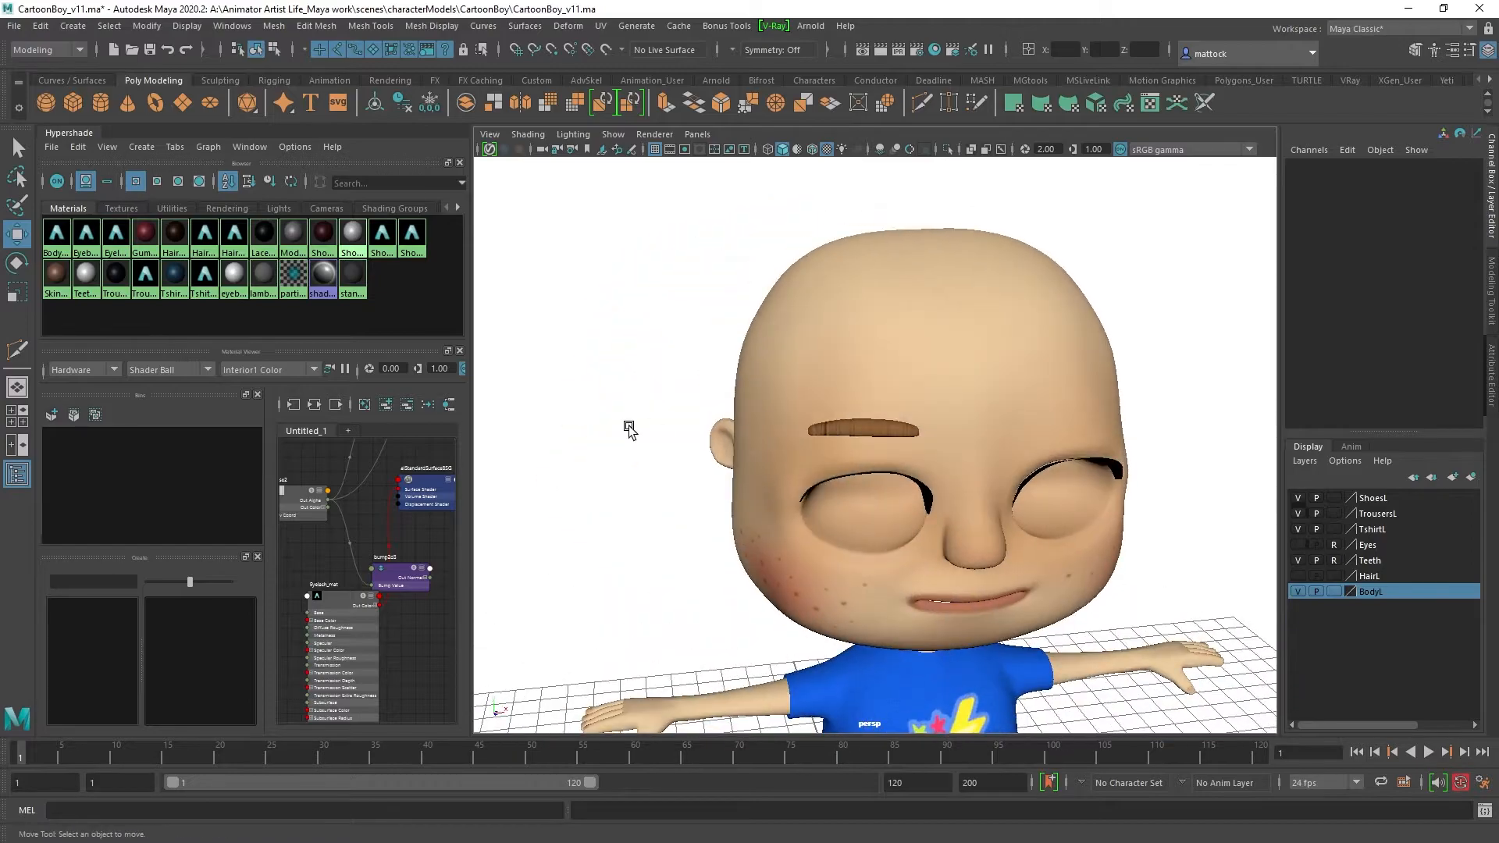
alt+right_drag(657, 428, 862, 446)
alt+drag(862, 446, 854, 434)
click(893, 408)
alt+right_drag(1047, 429, 902, 375)
click(1120, 367)
alt+drag(1171, 353, 1174, 431)
alt+drag(868, 449, 853, 454)
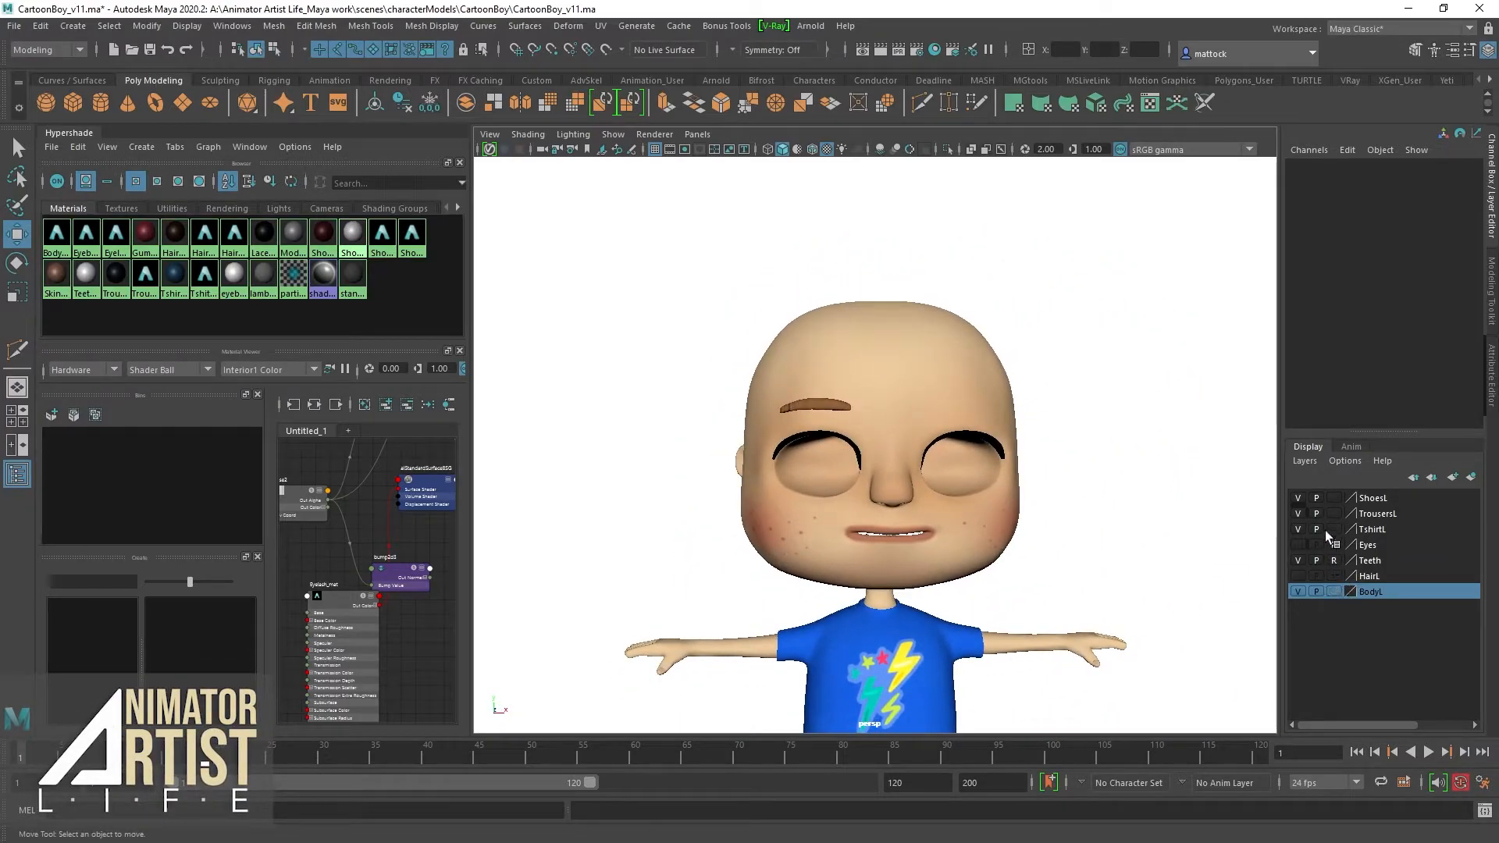
Step: Show the HairL and Eyes layers to see the eyebrow together with the hair and eyes
click(1298, 576)
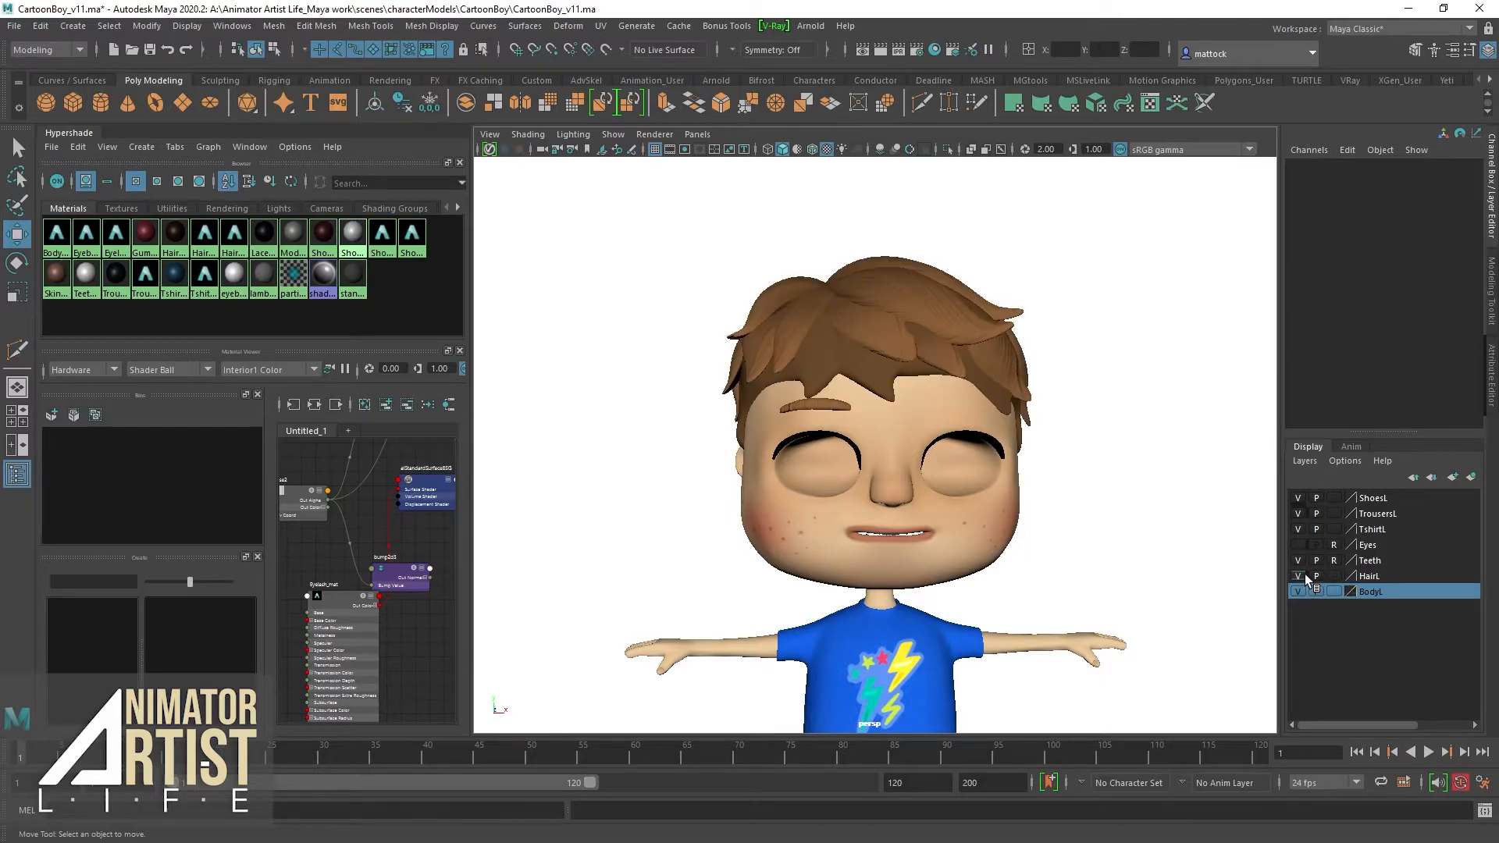
click(1298, 546)
alt+drag(867, 468, 952, 468)
alt+right_drag(859, 469, 914, 453)
alt+drag(905, 449, 783, 378)
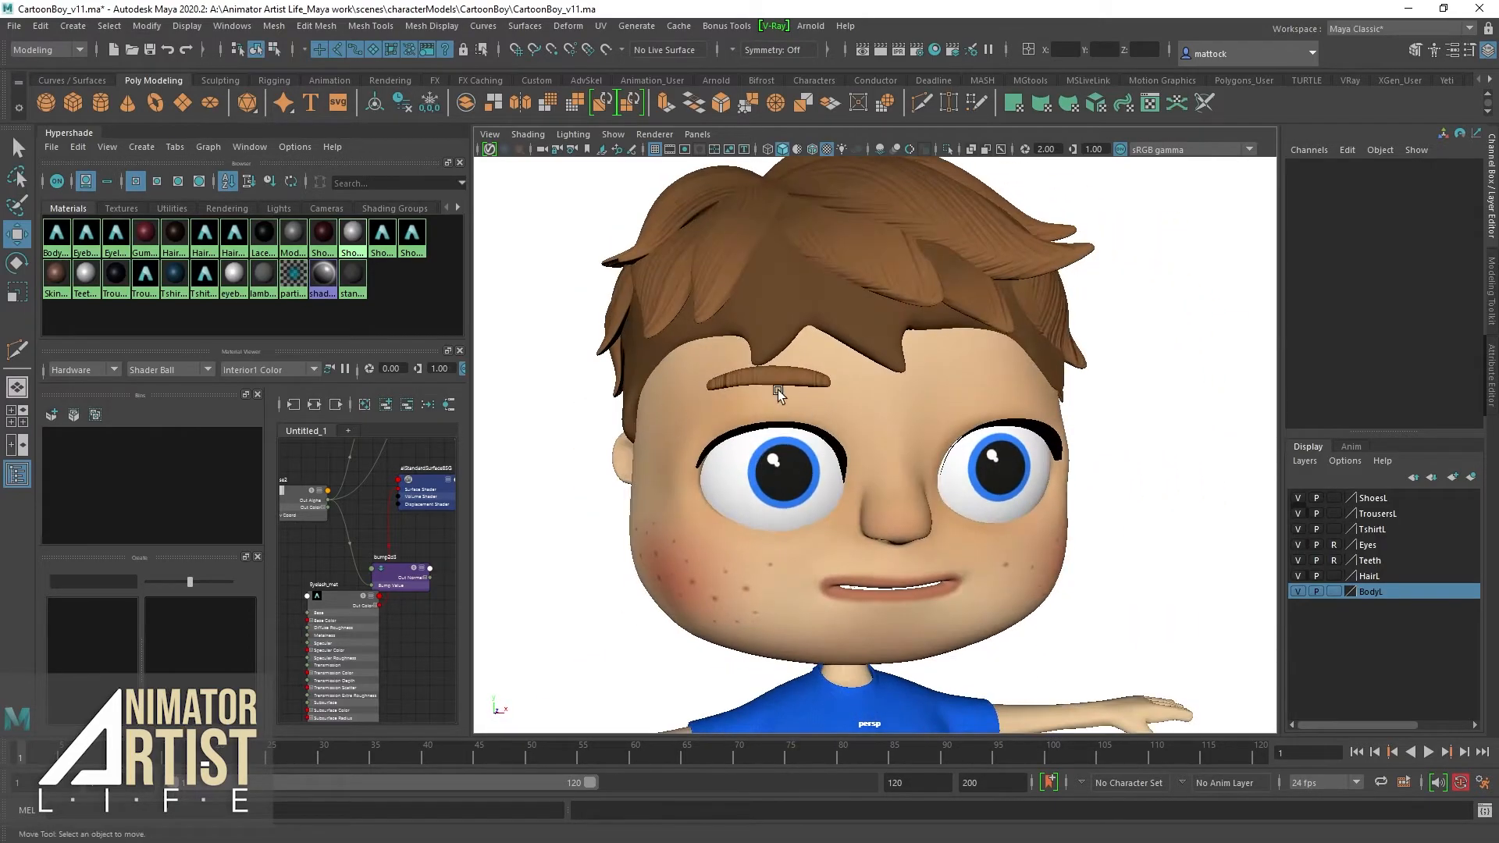
Step: Lower the eyebrow to about 16.09 in Translate Y so that it sits closer to the eye
click(785, 380)
right_drag(735, 371, 770, 350)
drag(772, 299, 756, 384)
drag(768, 293, 771, 300)
mouse_move(756, 438)
alt+mouse_down()
mouse_move(713, 445)
mouse_move(764, 443)
alt+mouse_up()
right_click(721, 389)
right_drag(720, 390, 790, 366)
click(1134, 365)
Step: Rename the eyebrow object as Eyebrow_right
alt+right_drag(1135, 365, 937, 367)
alt+drag(937, 367, 734, 390)
alt+right_drag(734, 391, 819, 400)
click(809, 388)
click(1333, 166)
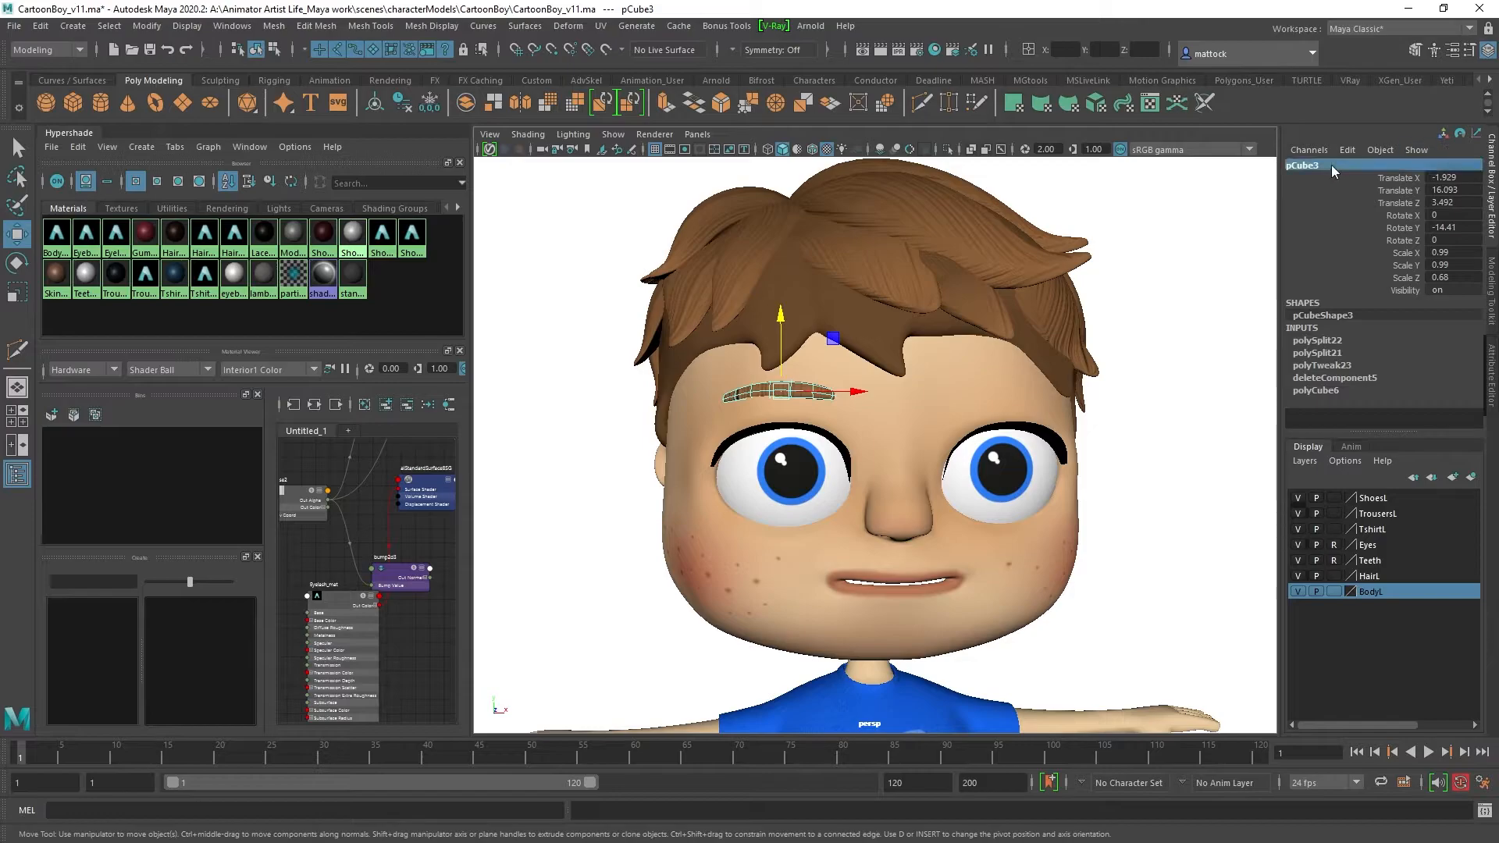
text(Eyebrow_right)
key(Return)
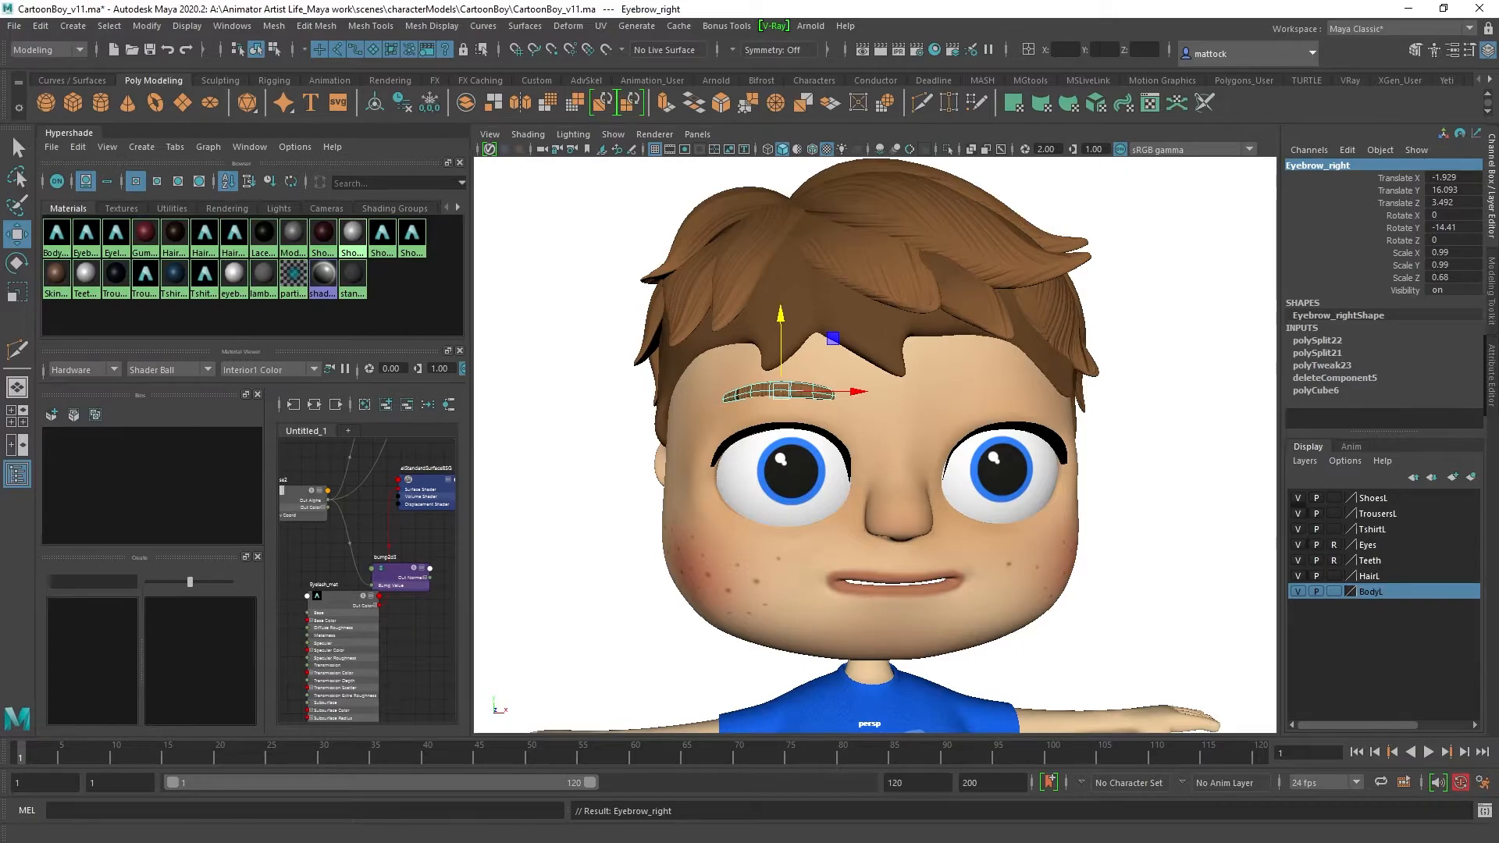
Step: Open the Outliner, duplicate Eyebrow_right and put the duplicate into its own group
drag(0, 478, 277, 149)
click(196, 279)
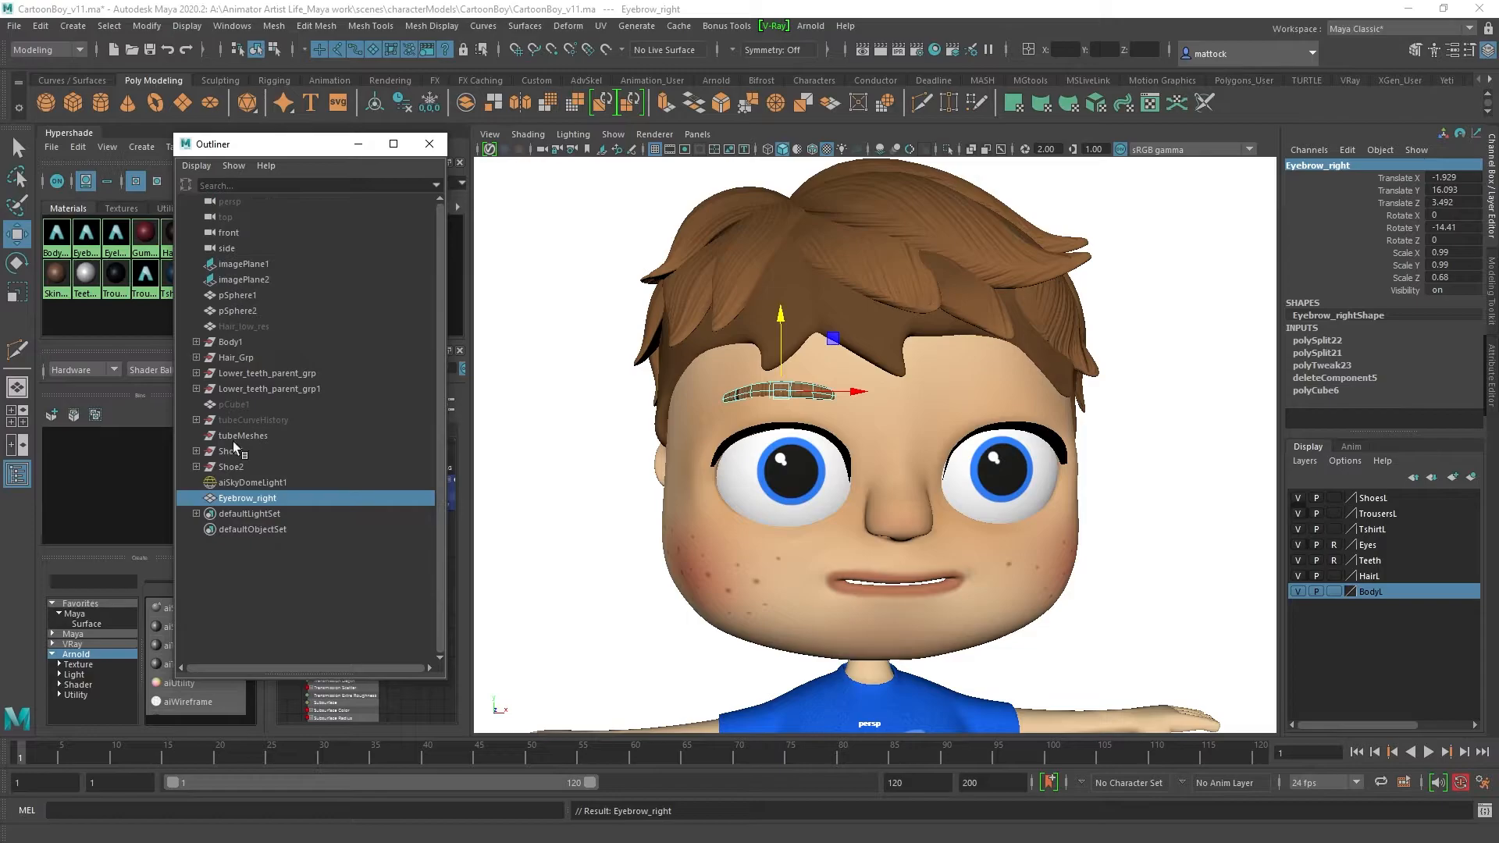
right_drag(751, 389, 798, 365)
click(578, 442)
click(752, 393)
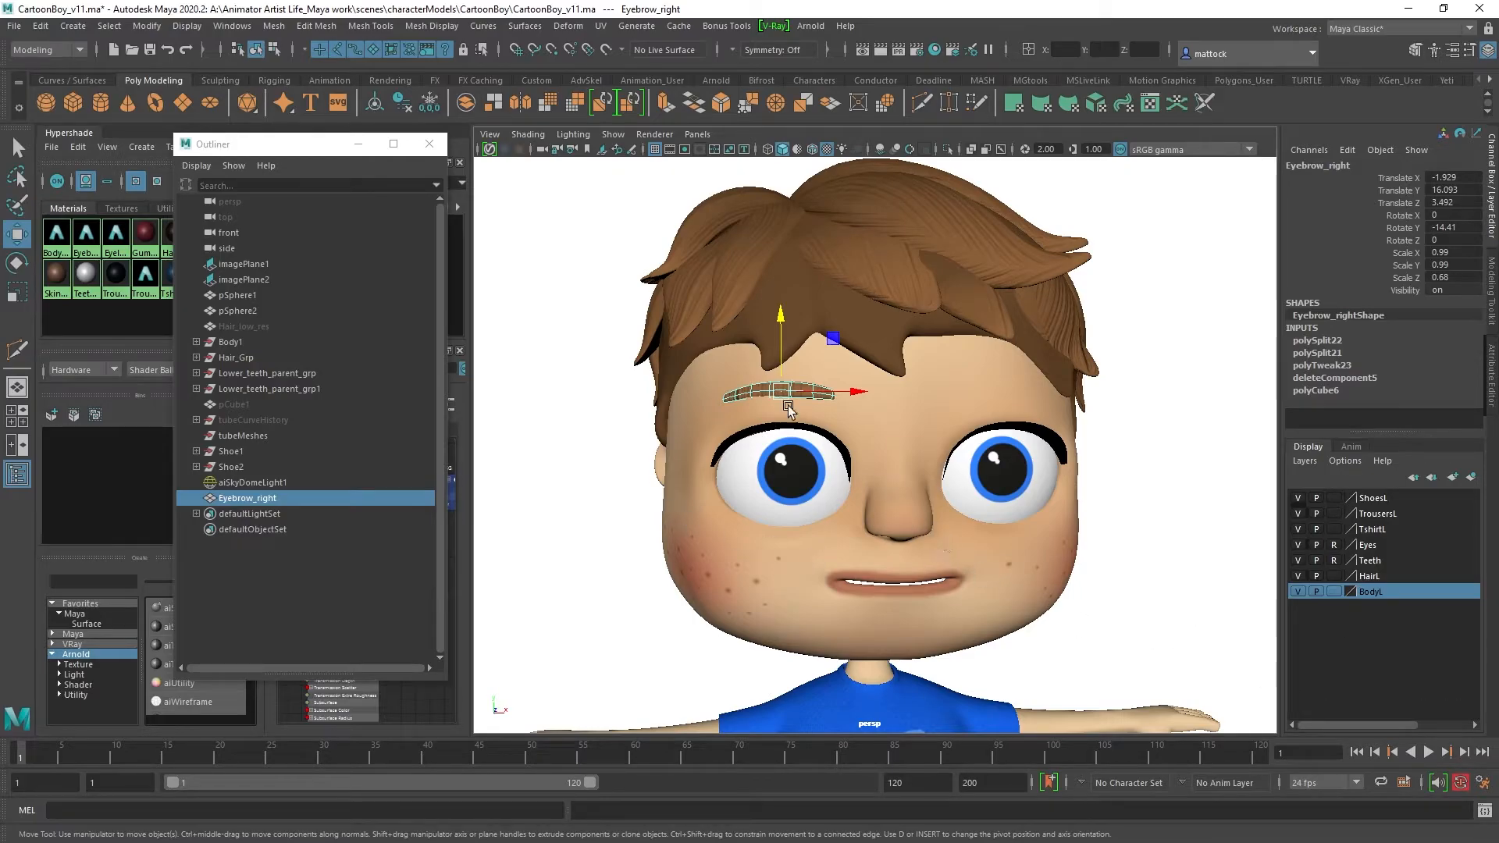
drag(243, 501, 349, 517)
drag(481, 475, 462, 495)
key(ctrl+d)
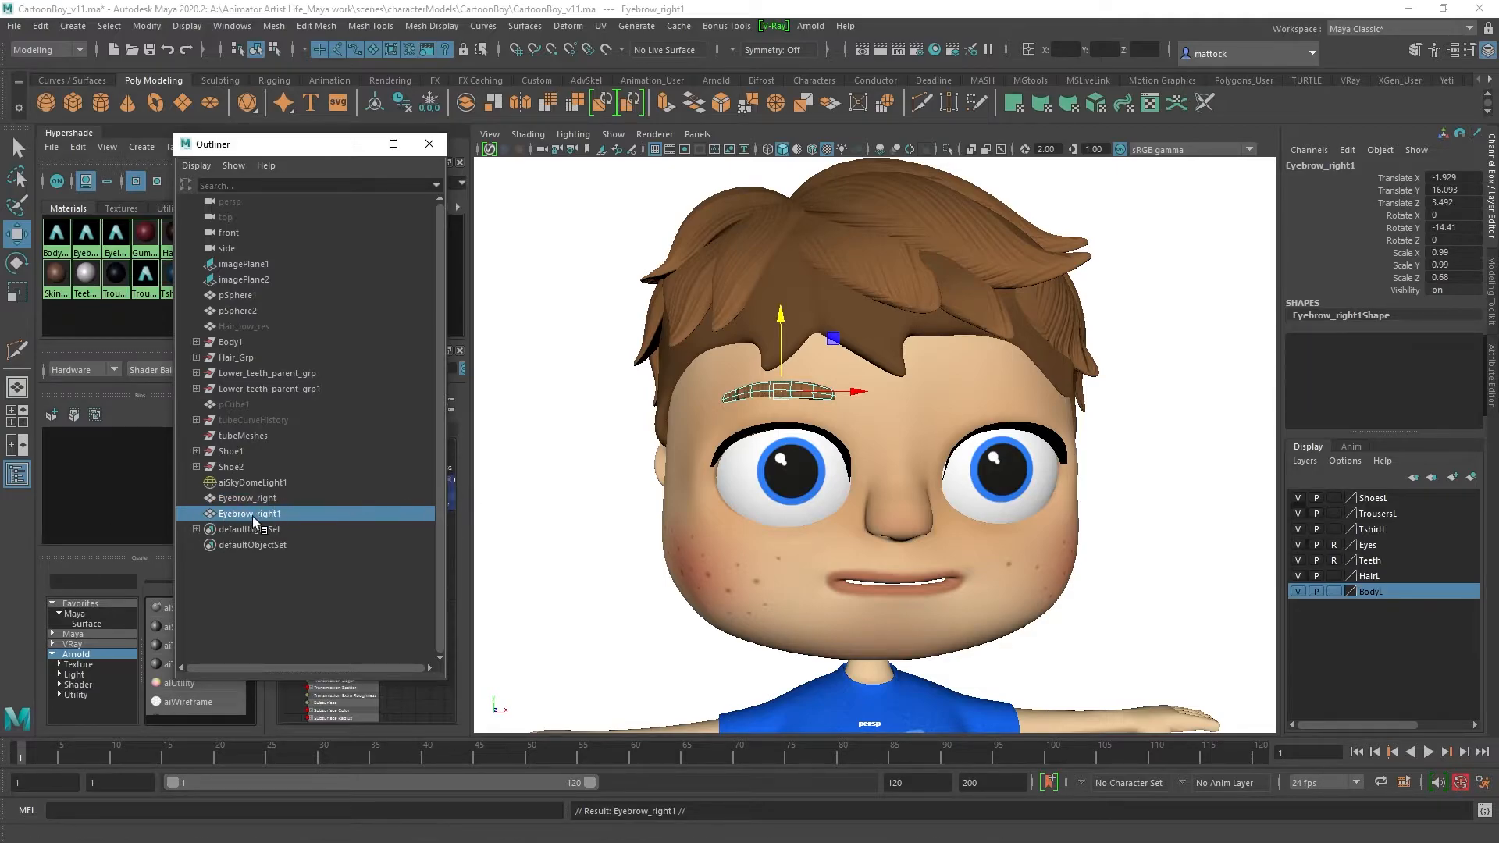
key(ctrl+g)
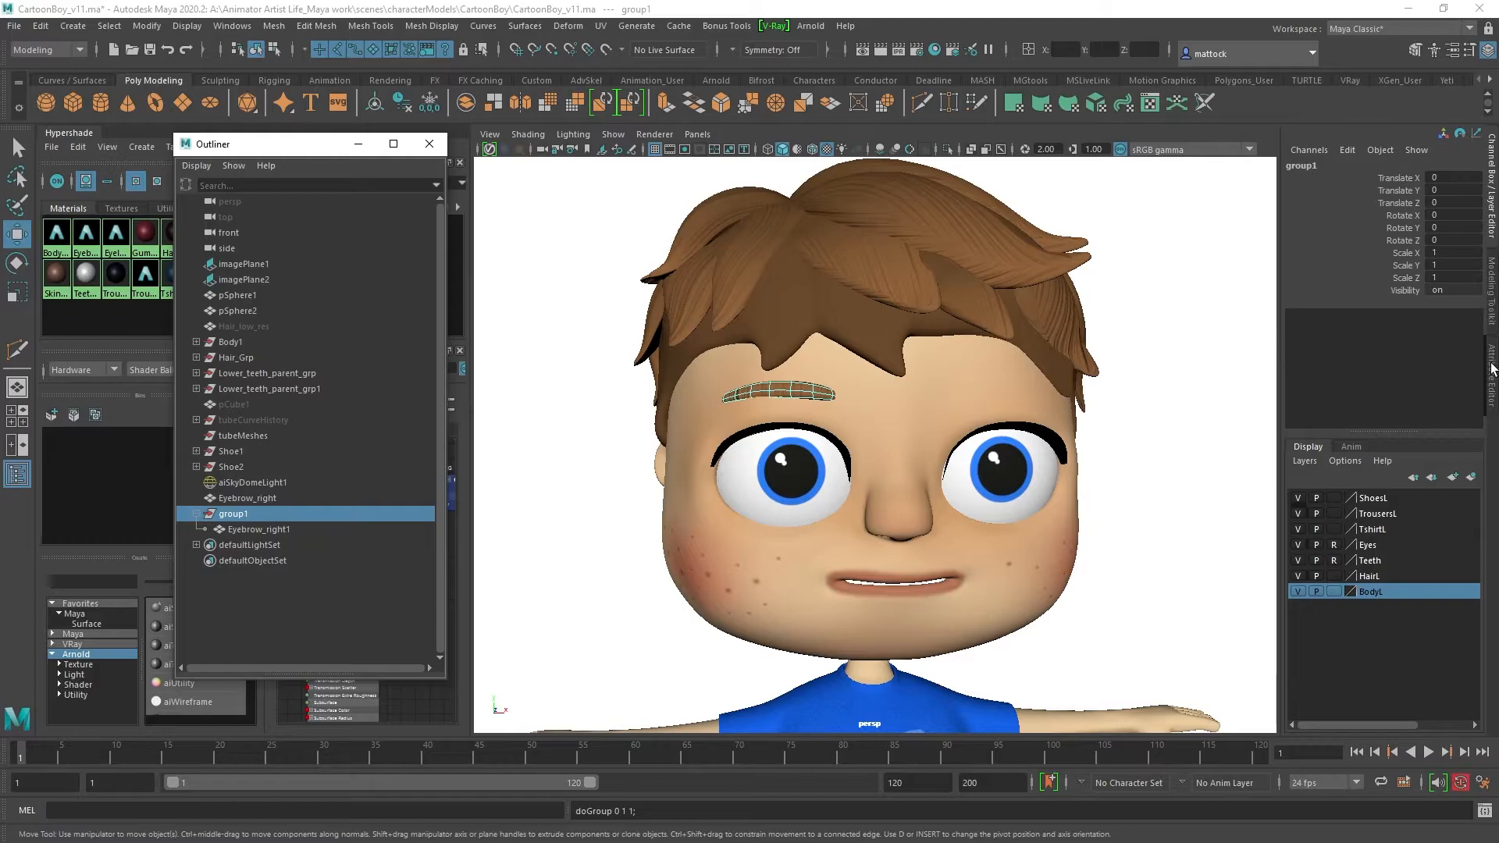
Step: Mirror the duplicate to the other side by setting the group's Scale X to -1, and ungroup it
click(1454, 253)
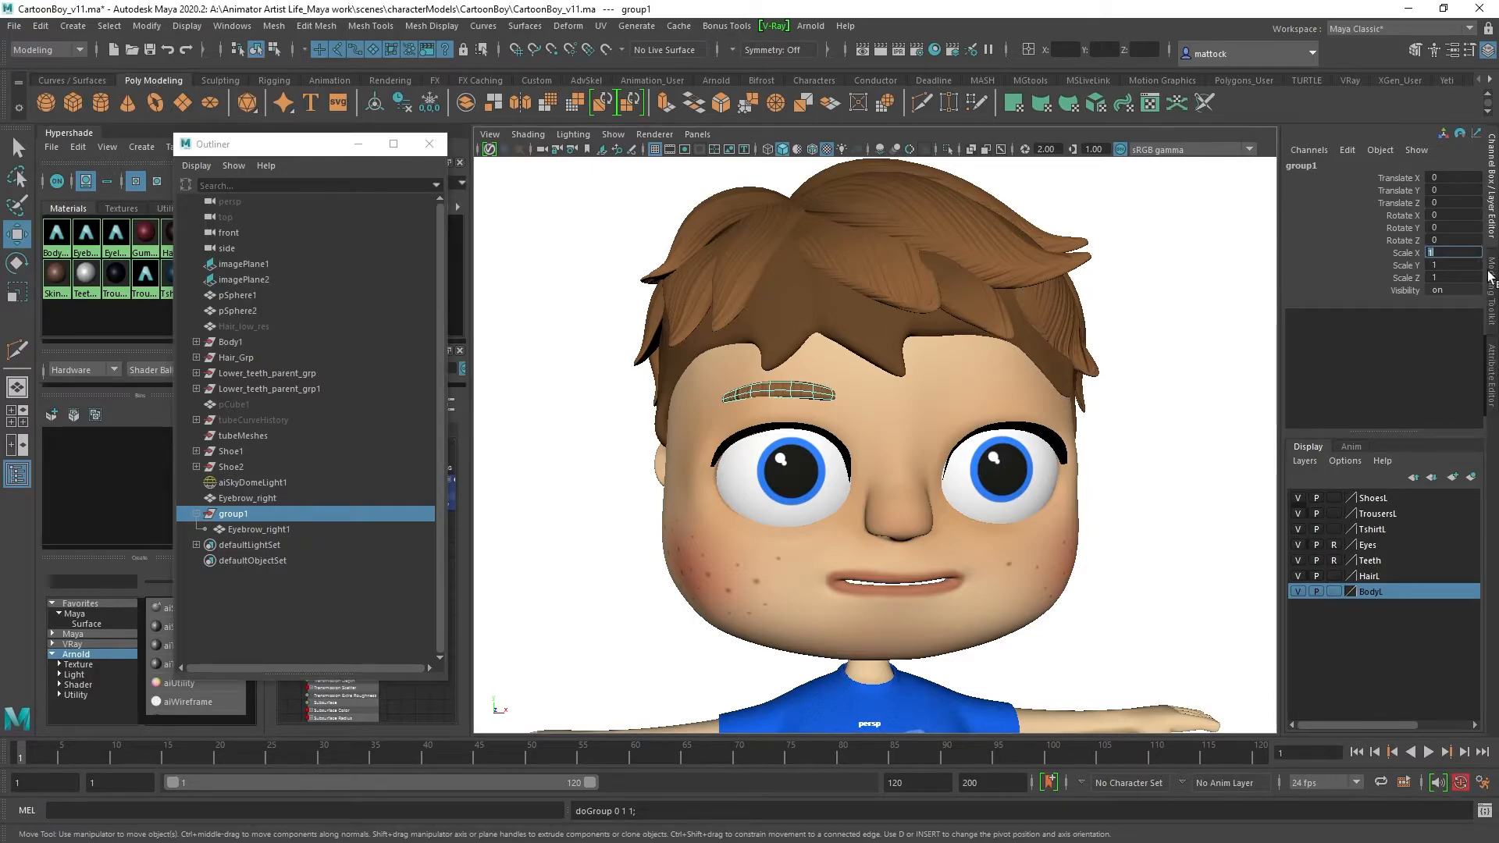
key(Return)
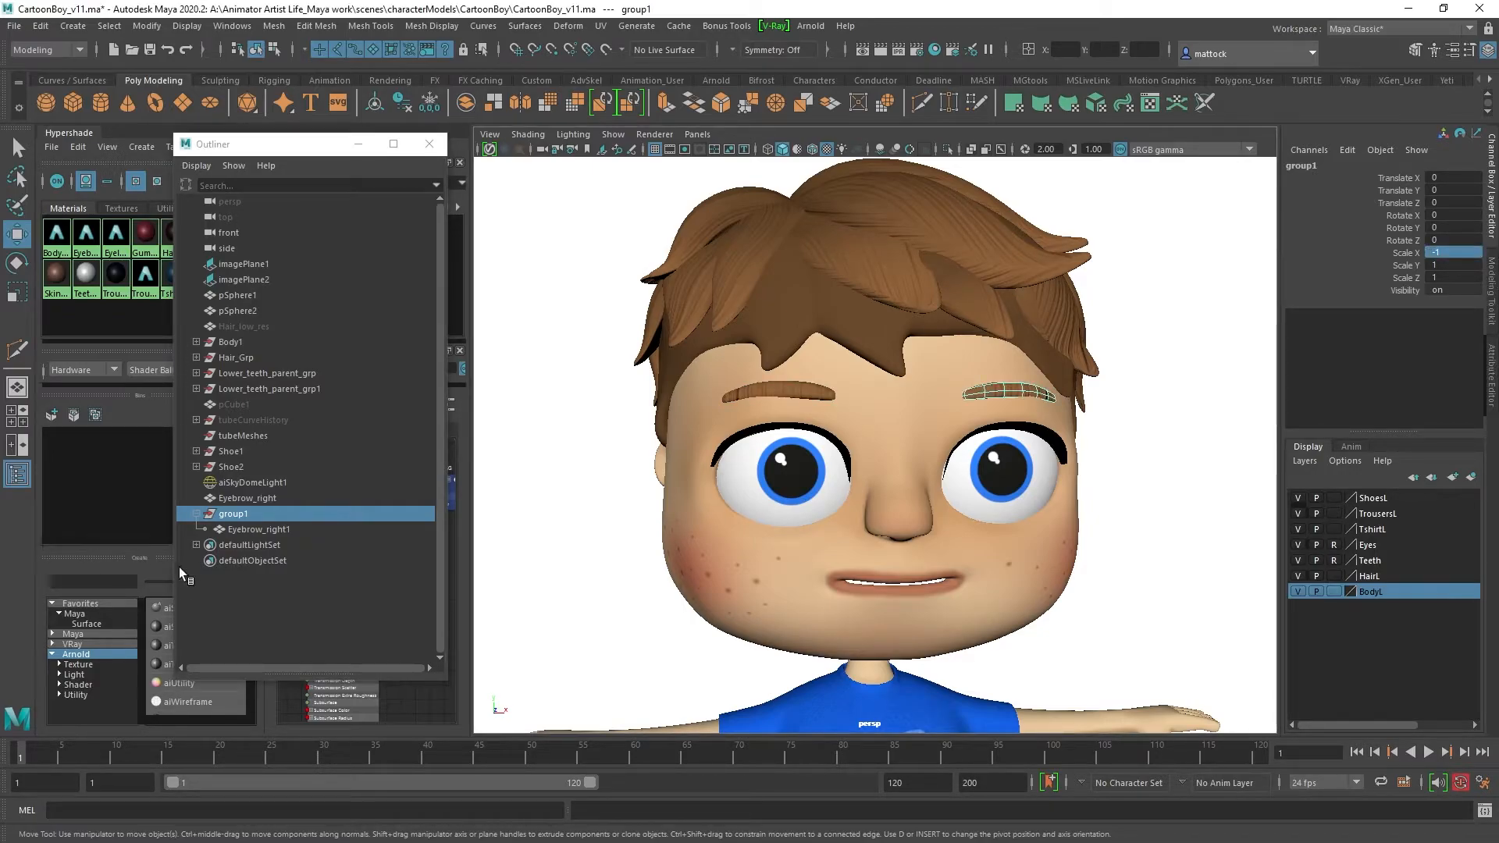
click(196, 514)
click(197, 515)
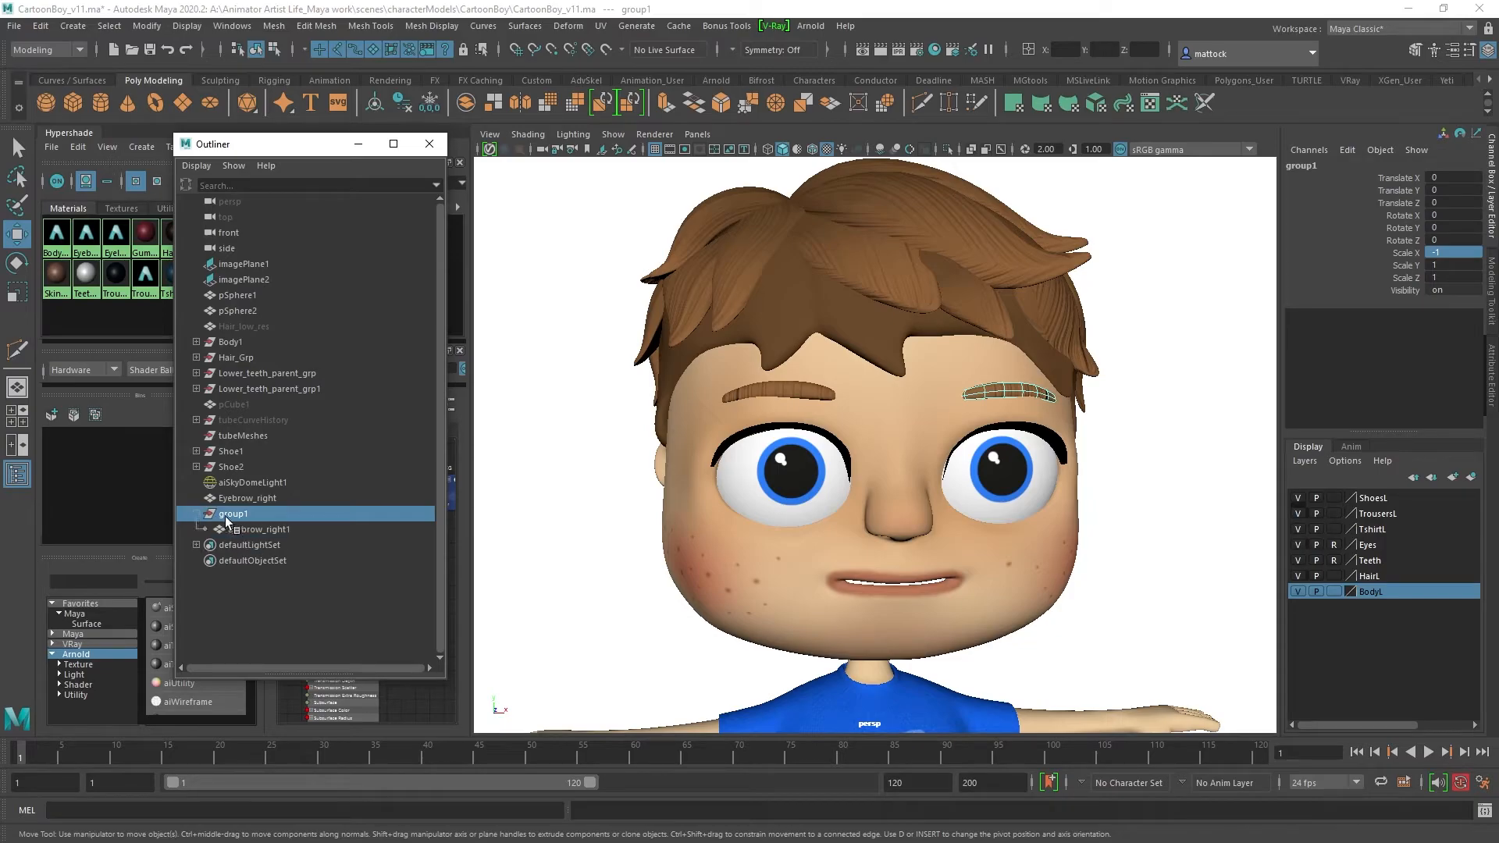
click(37, 26)
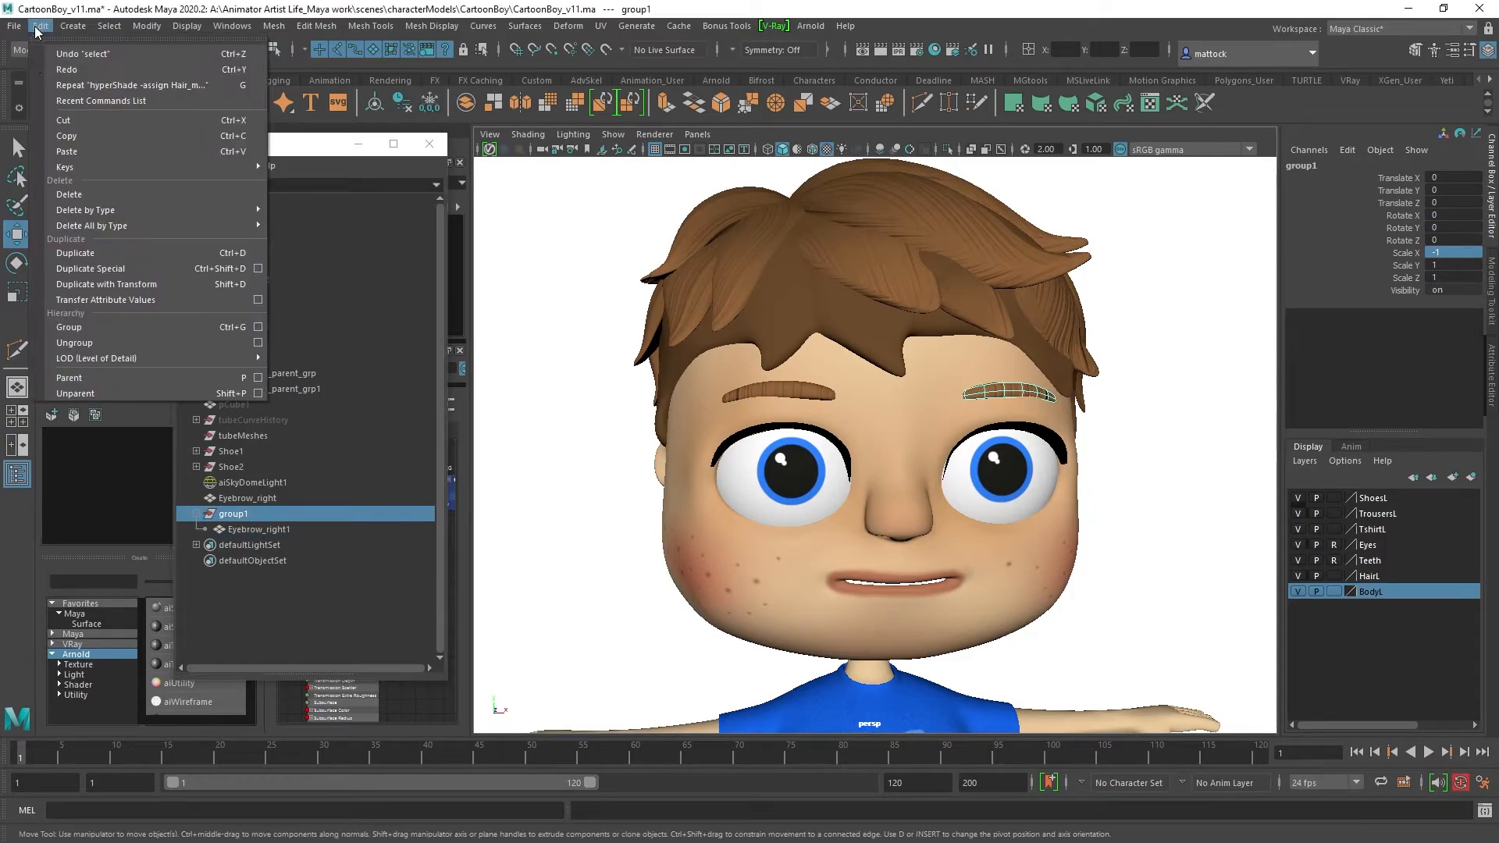
click(78, 343)
Step: Rename the mirrored eyebrow as Eyebrow_left and deselect it
double_click(274, 515)
drag(284, 514, 263, 514)
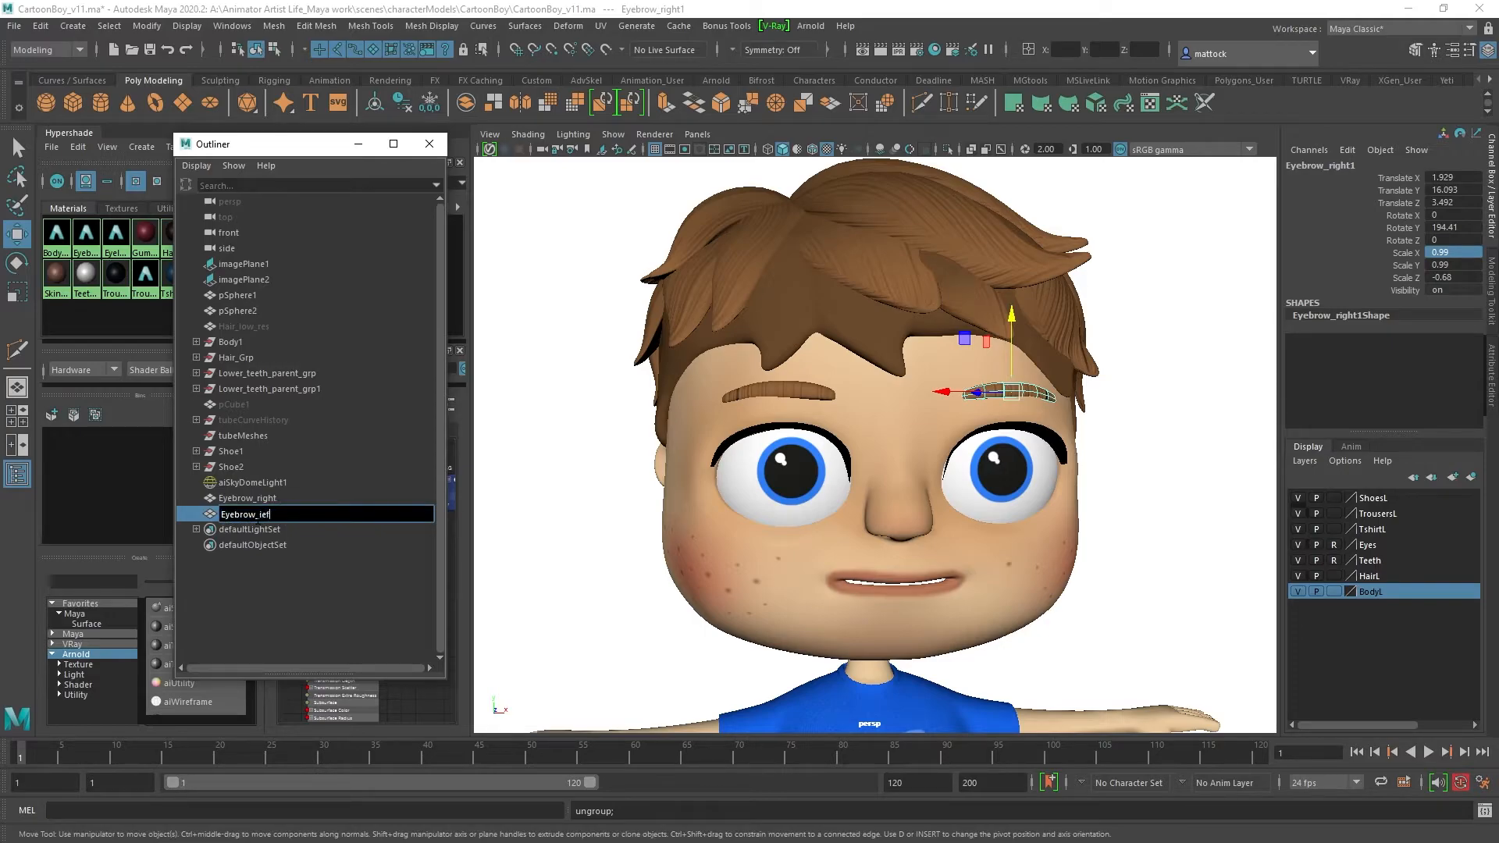
key(Return)
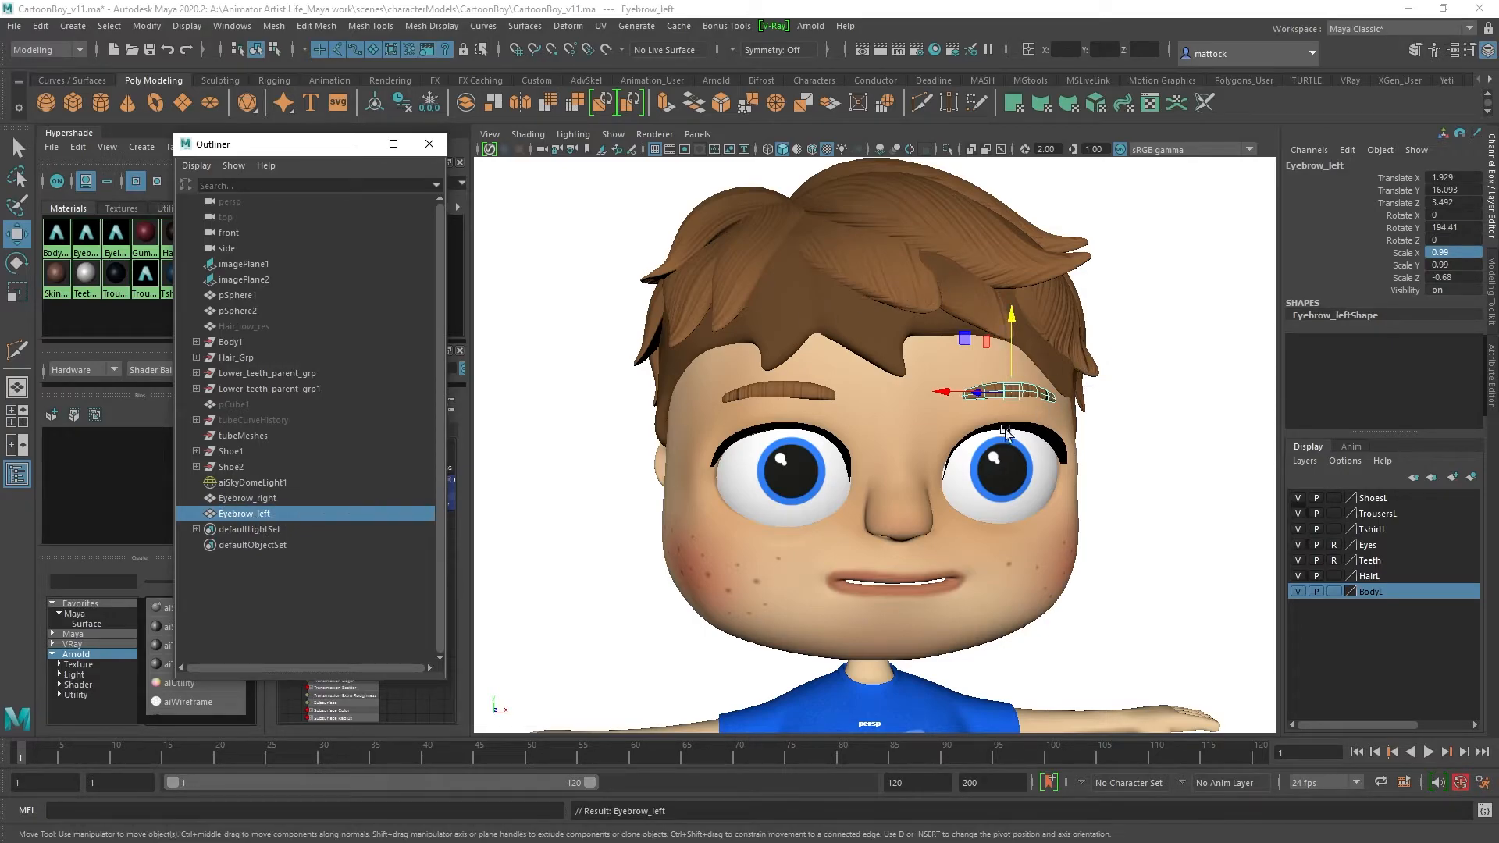
right_drag(1037, 392, 1109, 369)
click(1129, 425)
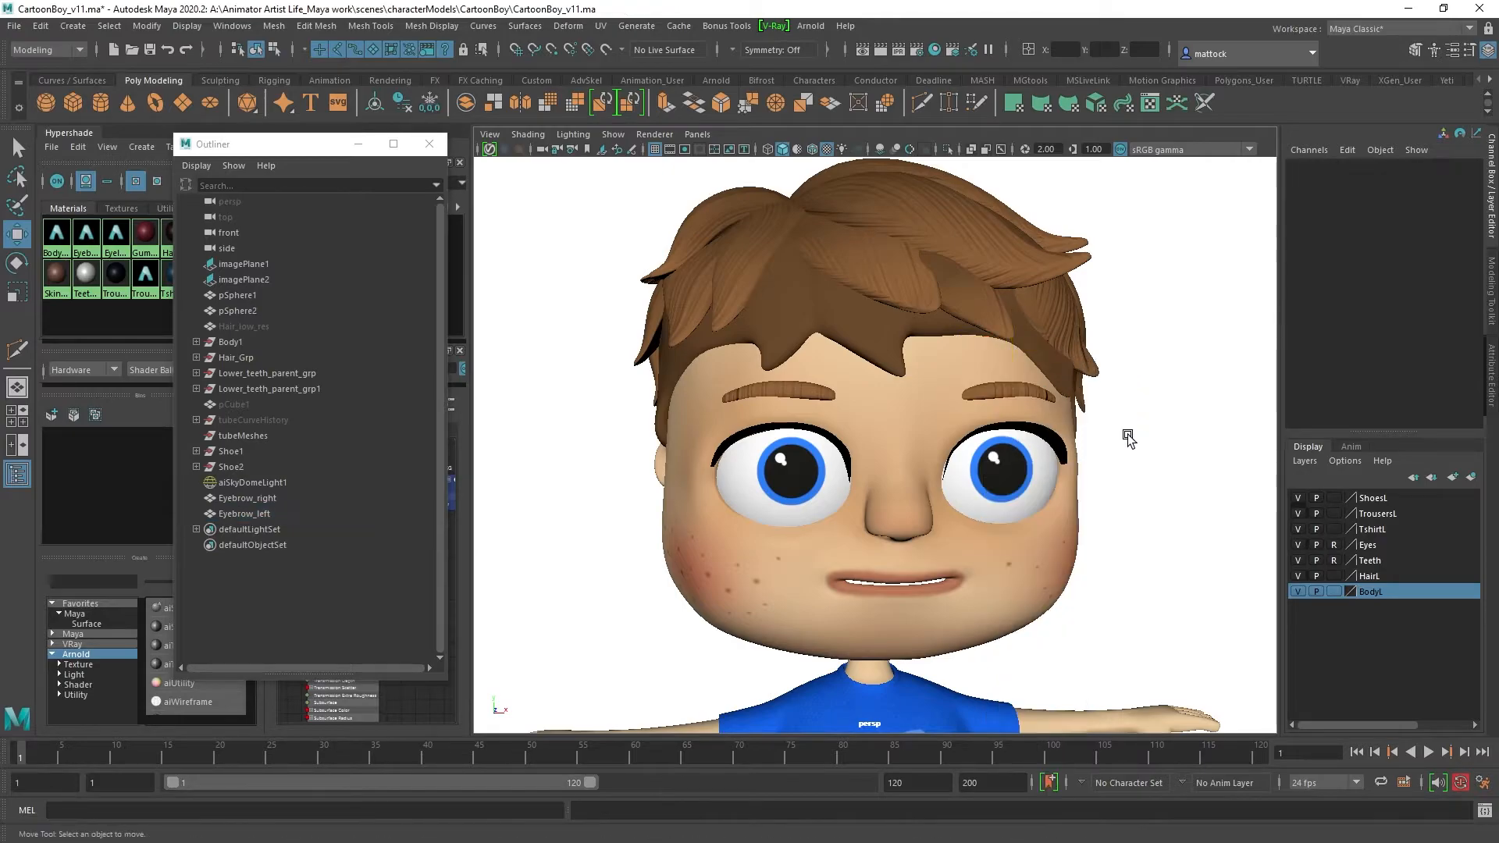
Step: Check both eyebrows on the whole character and save the scene
alt+right_drag(1130, 425, 1076, 443)
alt+drag(1076, 443, 967, 453)
alt+middle_drag(980, 549, 966, 435)
alt+drag(967, 435, 1008, 499)
key(ctrl+s)
alt+middle_drag(963, 404, 965, 500)
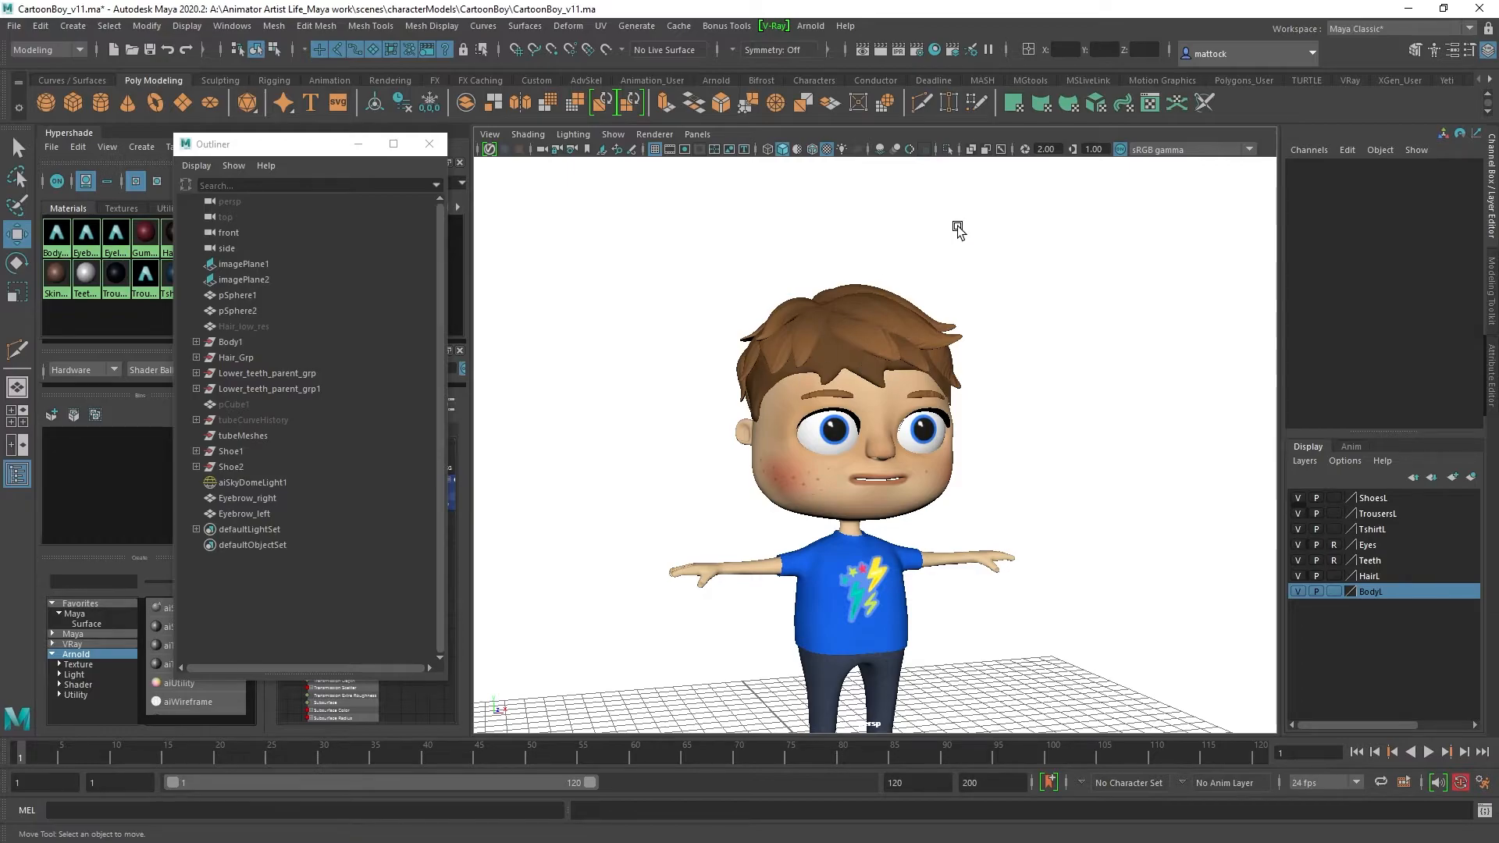
Step: Frame the character from the front and switch the viewport renderer to Arnold
scroll(826, 424, up, 6)
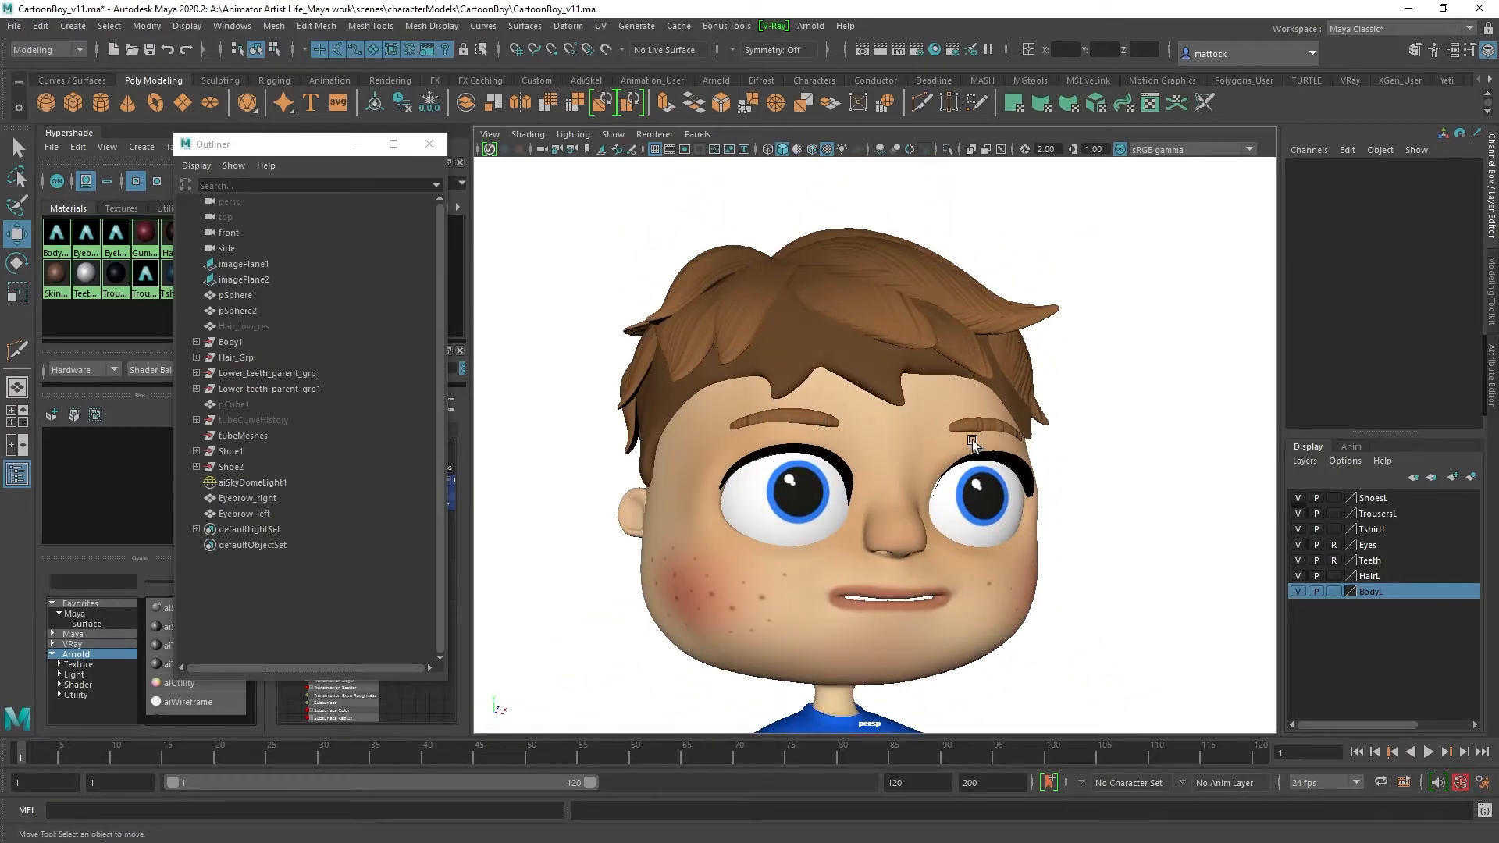
alt+drag(854, 425, 763, 396)
alt+drag(879, 409, 1141, 405)
alt+right_drag(1141, 405, 1046, 391)
mouse_move(1046, 390)
alt+mouse_down()
mouse_move(803, 385)
mouse_move(1058, 375)
alt+mouse_up()
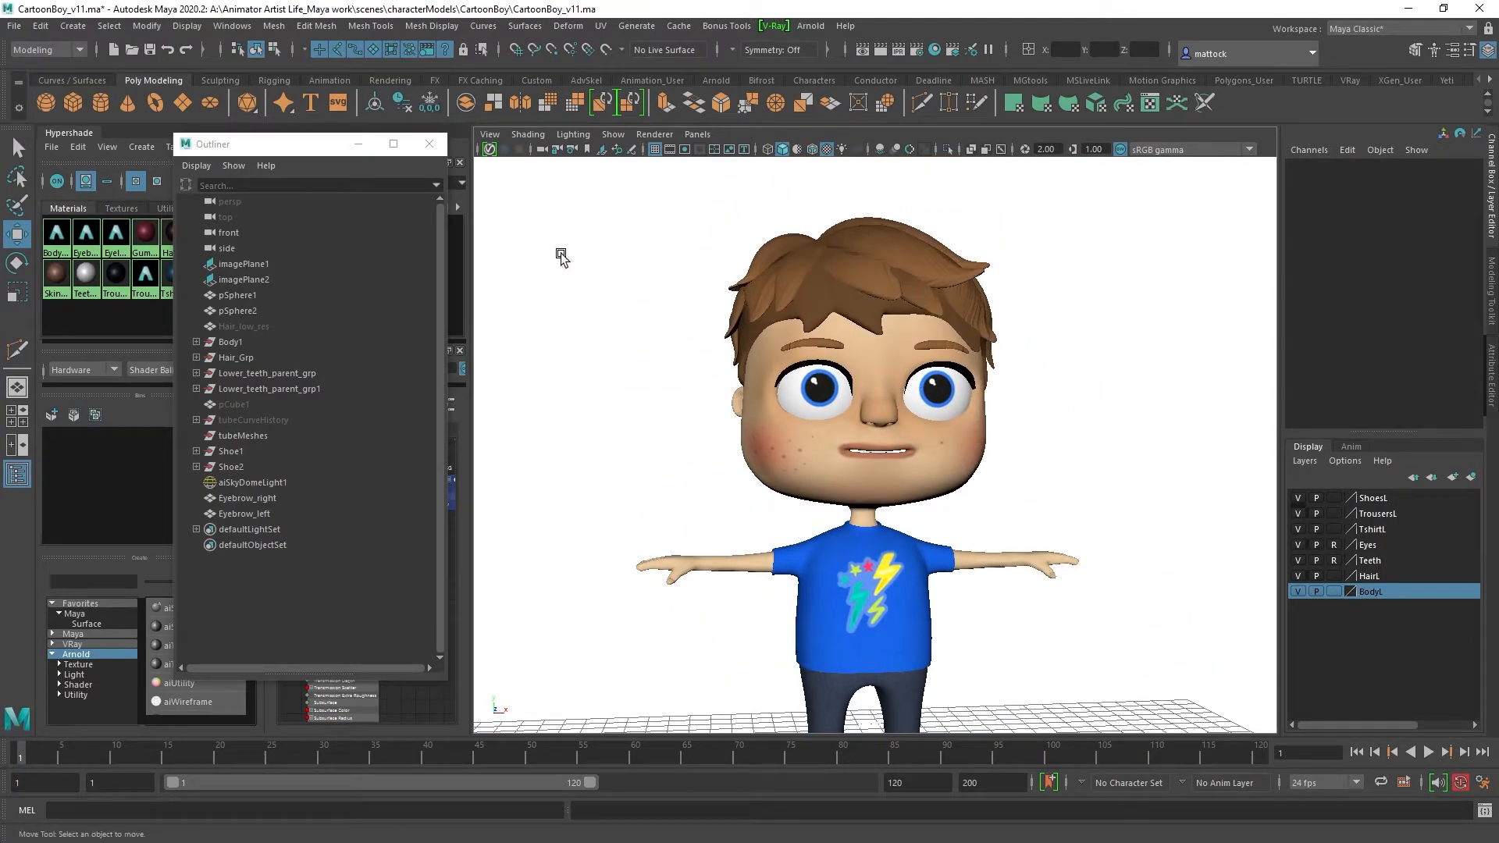
click(655, 134)
click(675, 161)
click(654, 134)
click(672, 190)
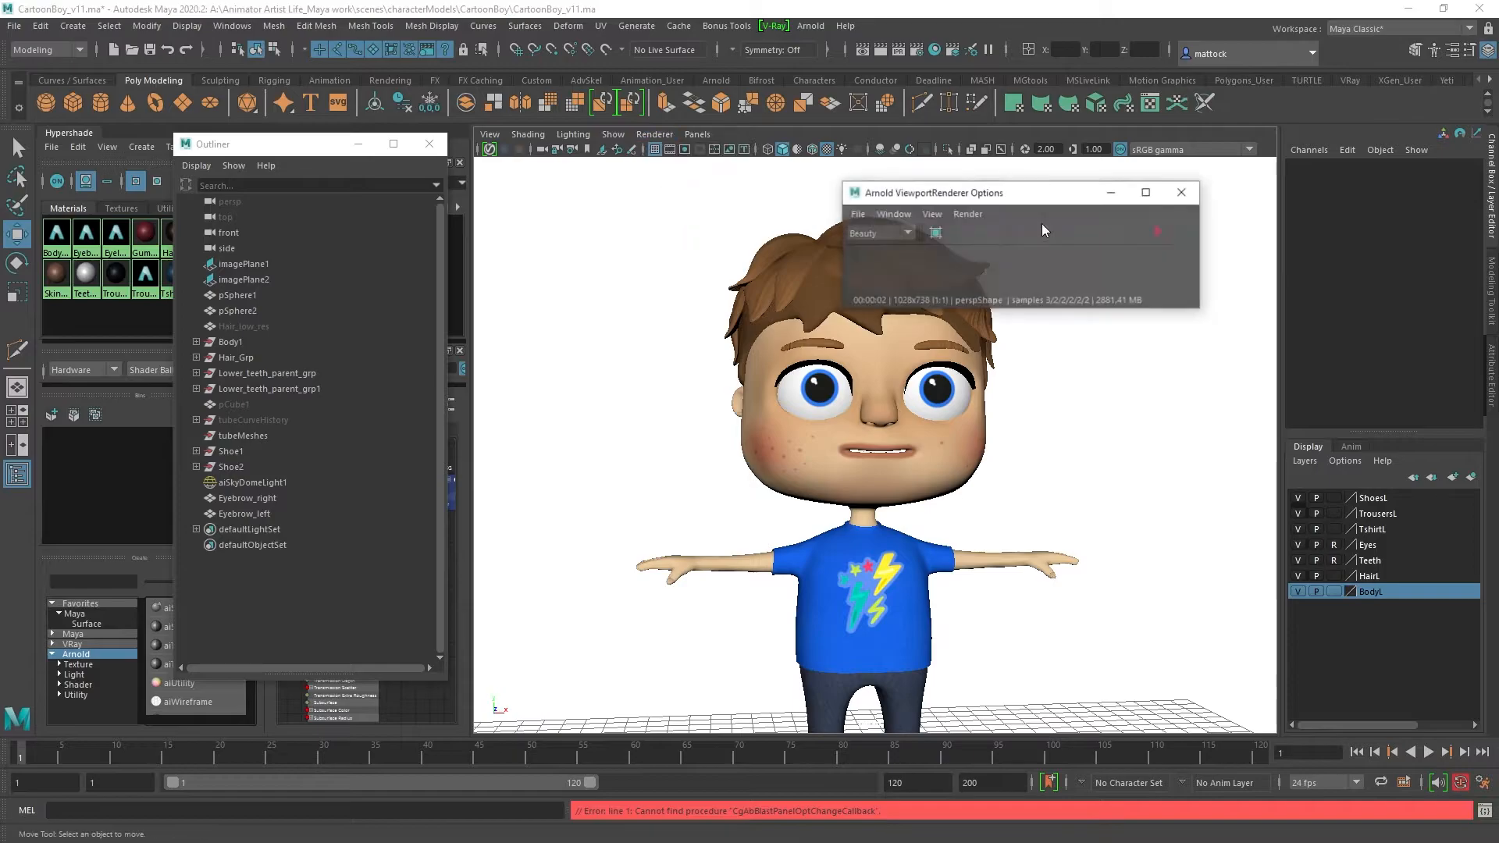
Step: Run the Arnold viewport render with the view exposure set to 0
click(1160, 234)
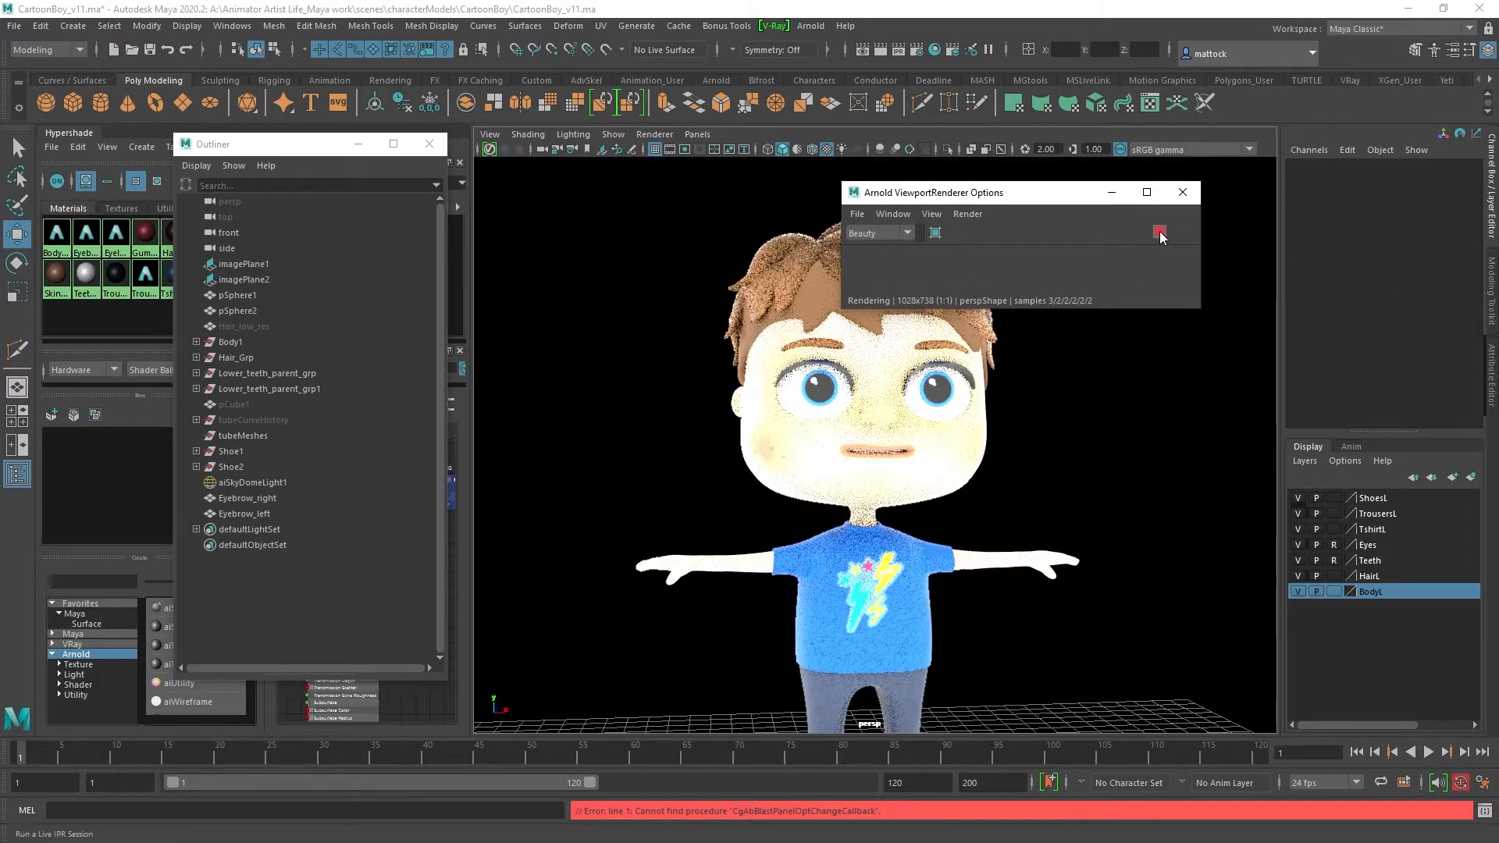
click(1159, 232)
click(1058, 150)
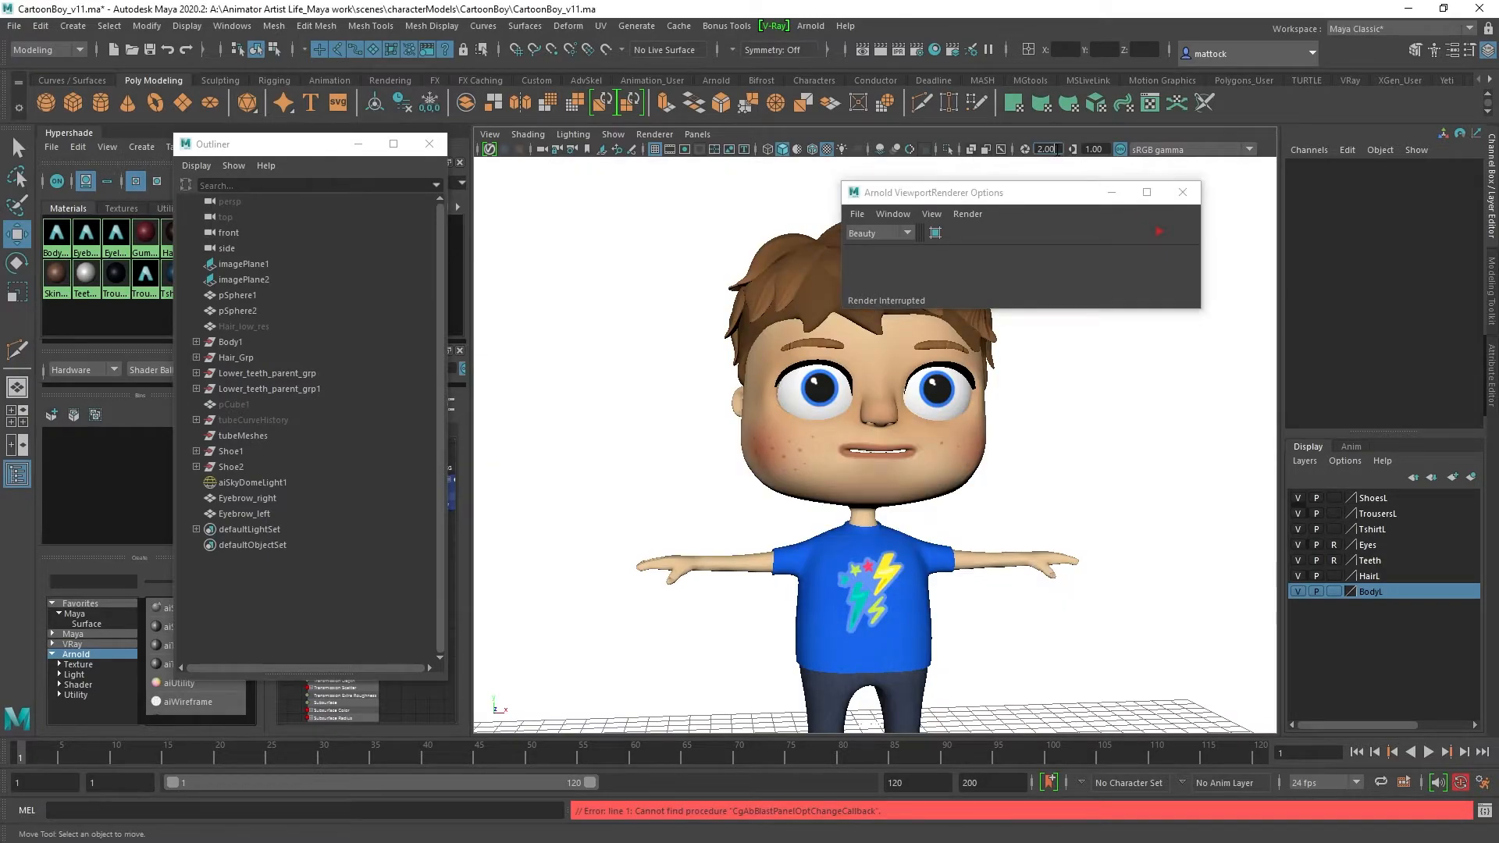
text(0)
key(Return)
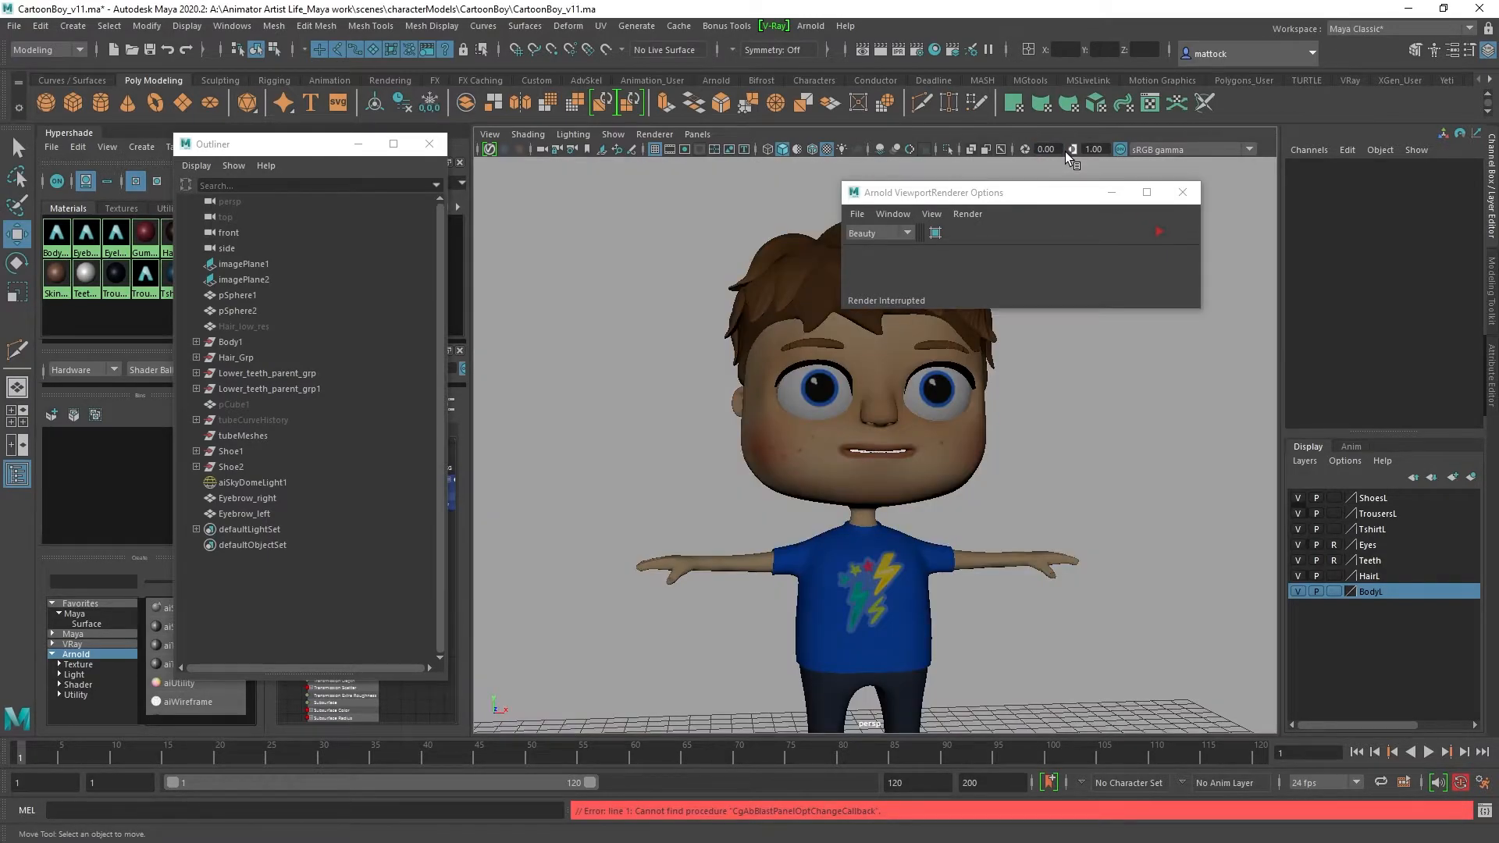
click(1160, 233)
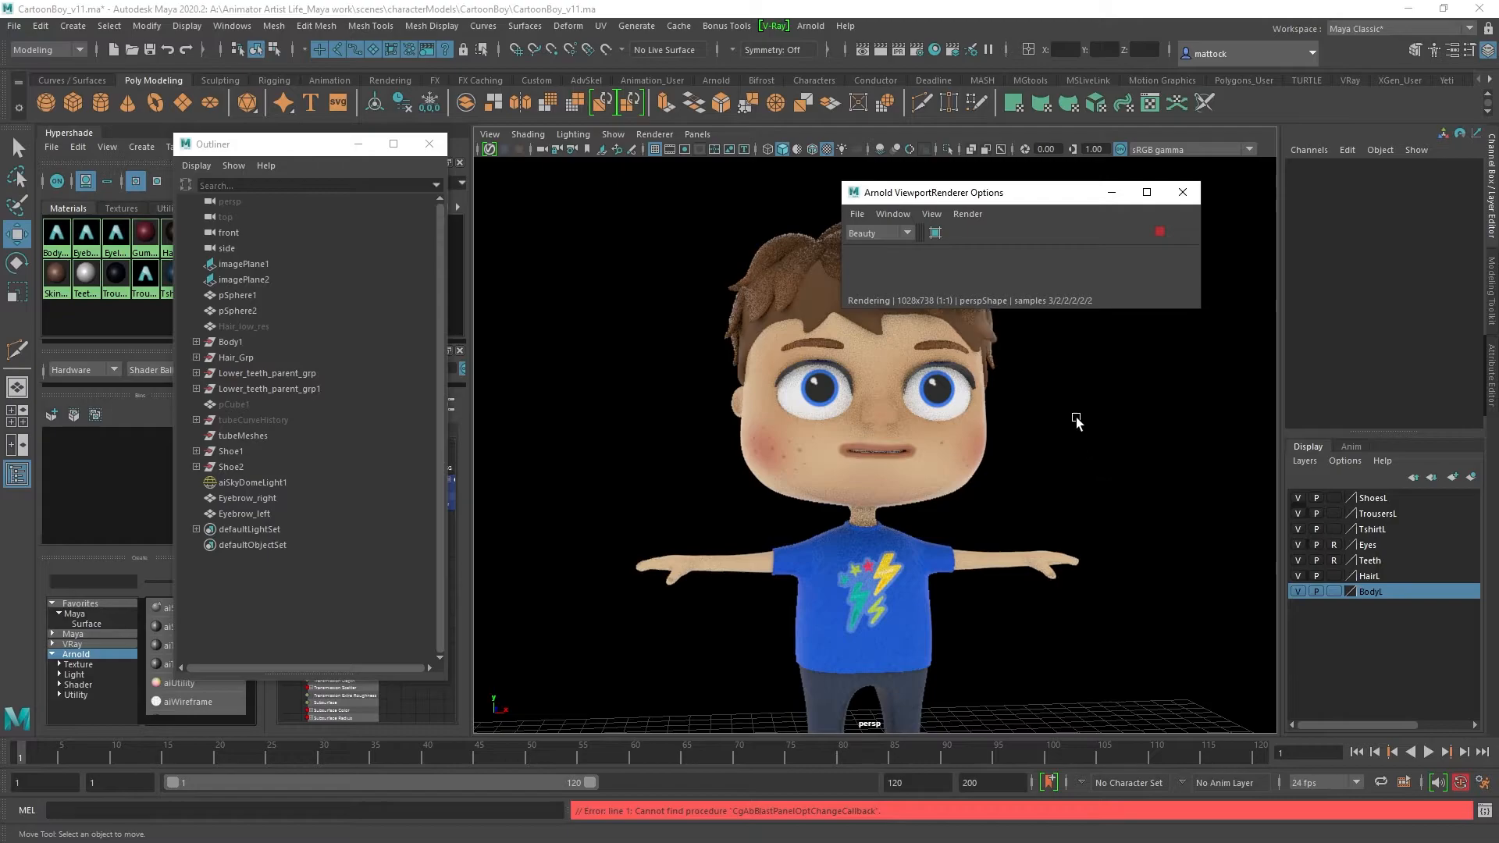
Step: Move the render options window clear of the character and examine the rendered head and upper body from several angles
drag(990, 191, 1207, 186)
alt+drag(1053, 484, 1077, 481)
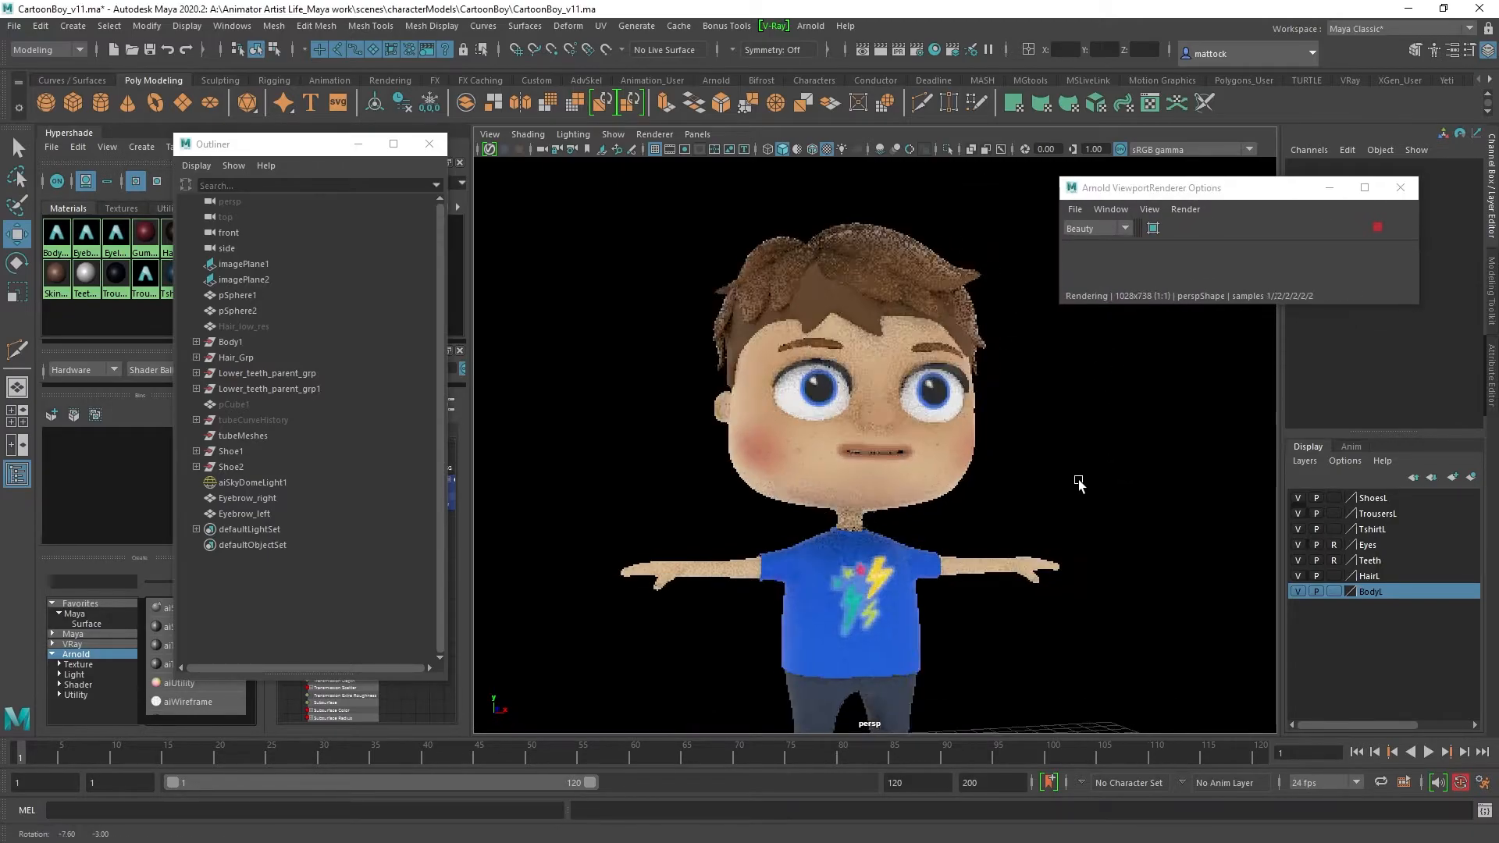
alt+drag(1048, 395, 1175, 476)
alt+right_drag(995, 442, 1090, 459)
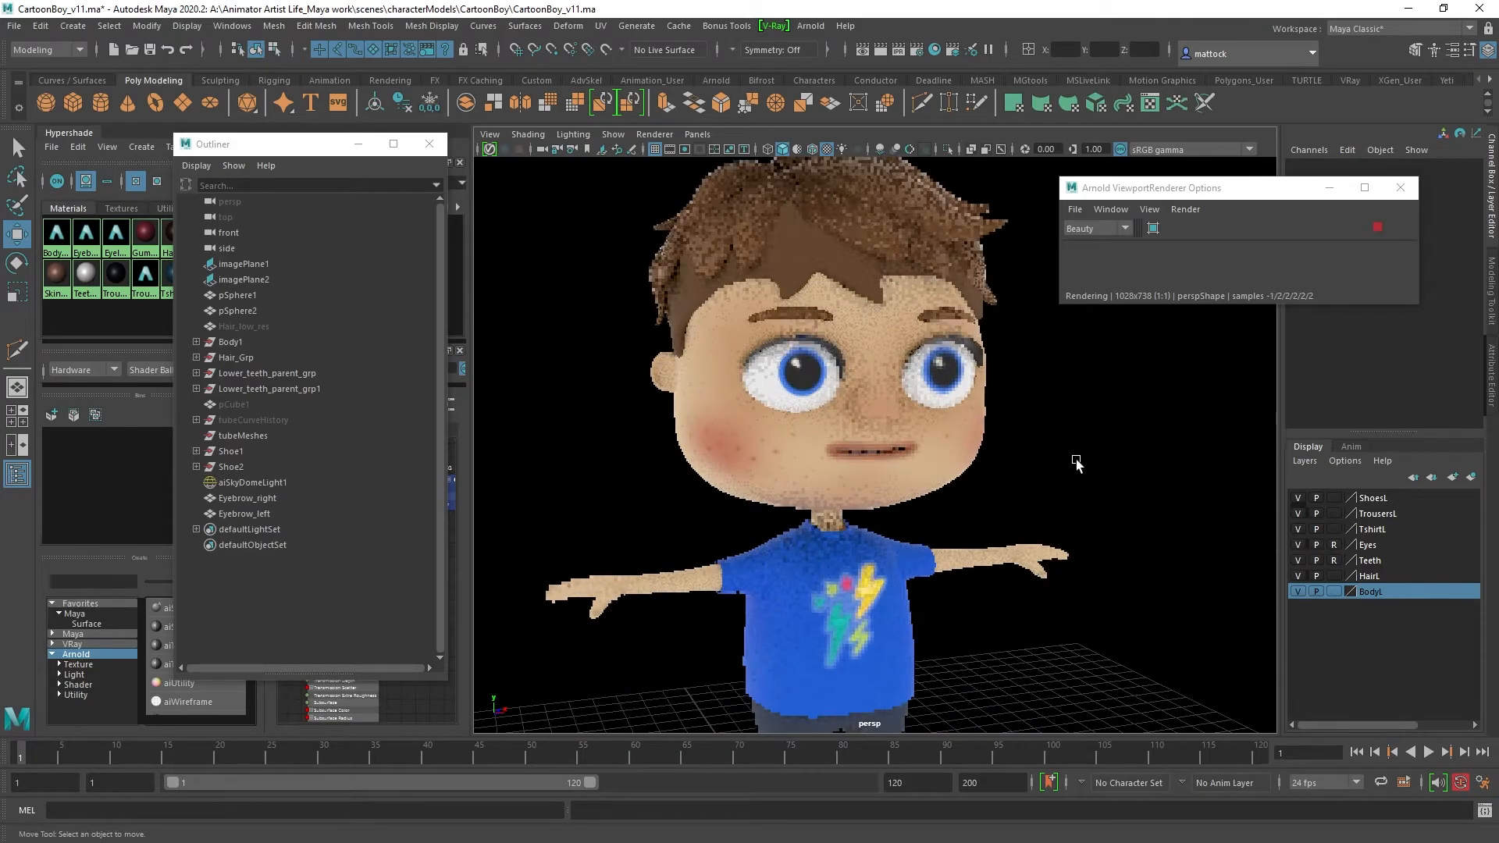
alt+middle_drag(1091, 460, 1085, 494)
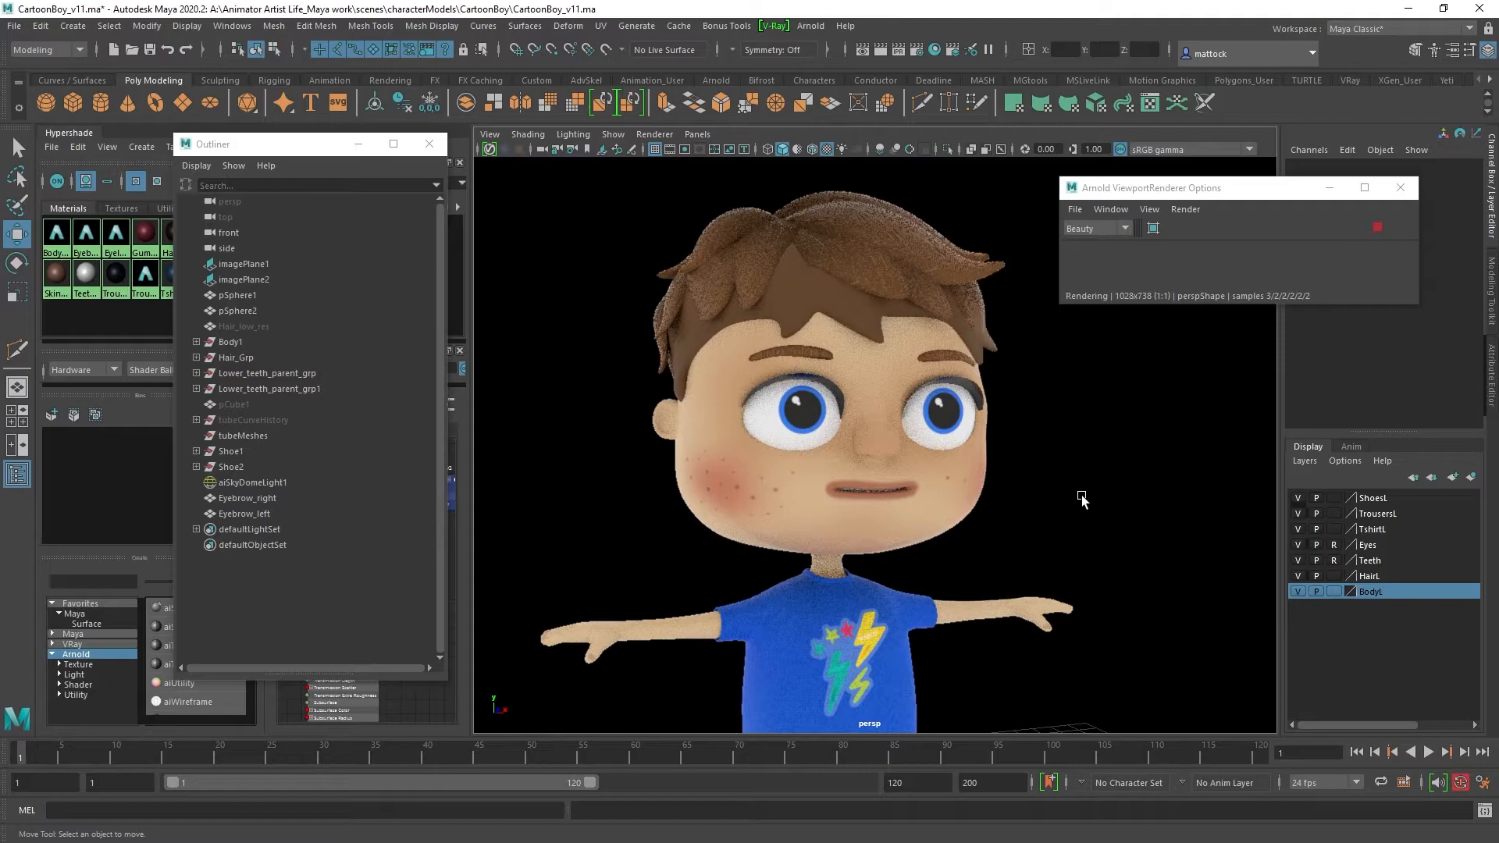
alt+drag(1153, 478, 1128, 443)
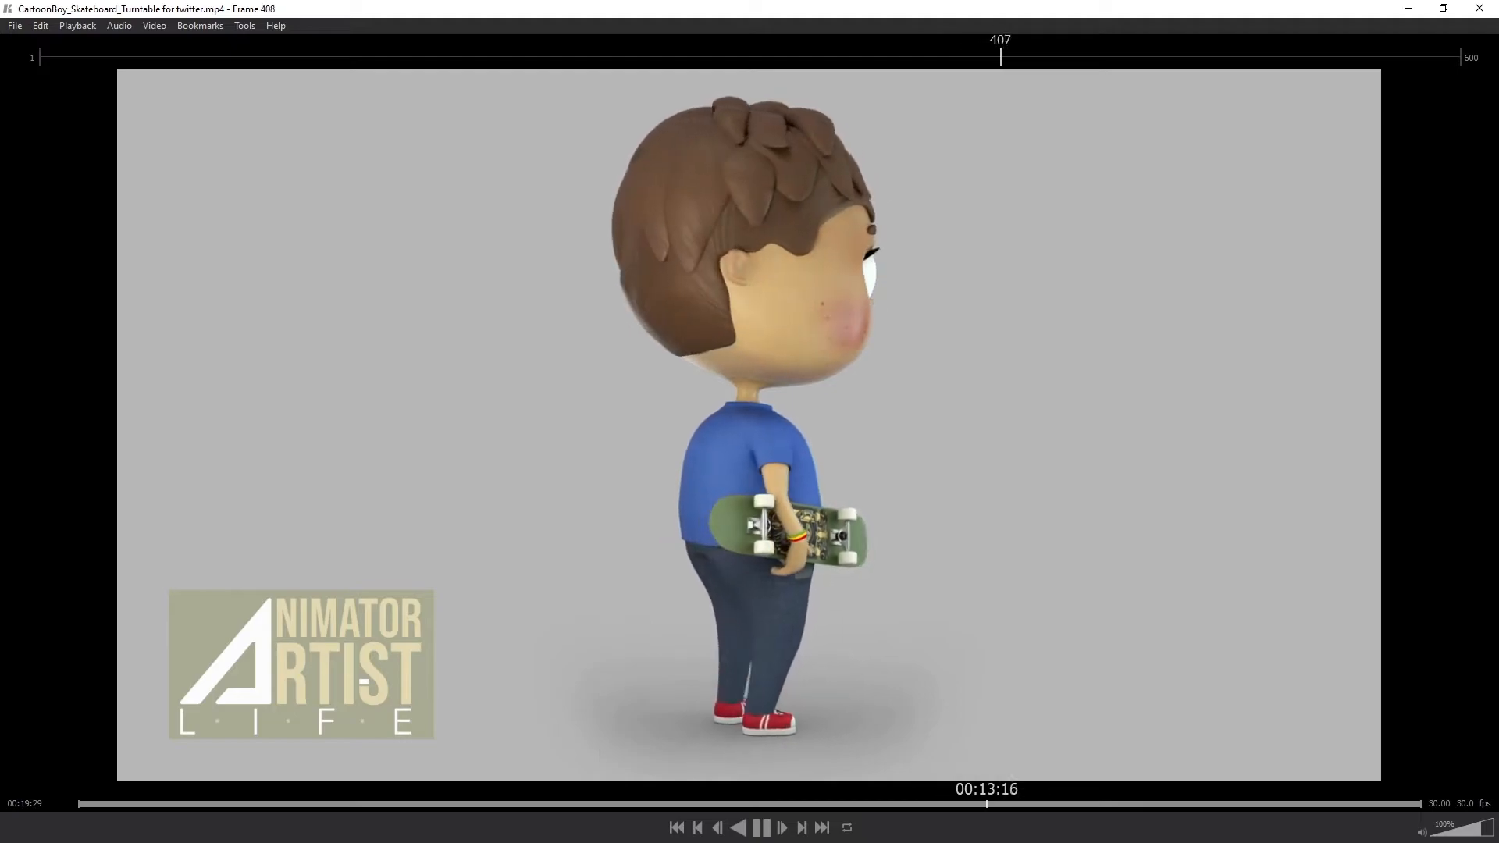
Step: Pause the skateboard turntable video and scrub it to the front view of the character
click(762, 830)
drag(864, 804, 218, 814)
drag(610, 820, 741, 802)
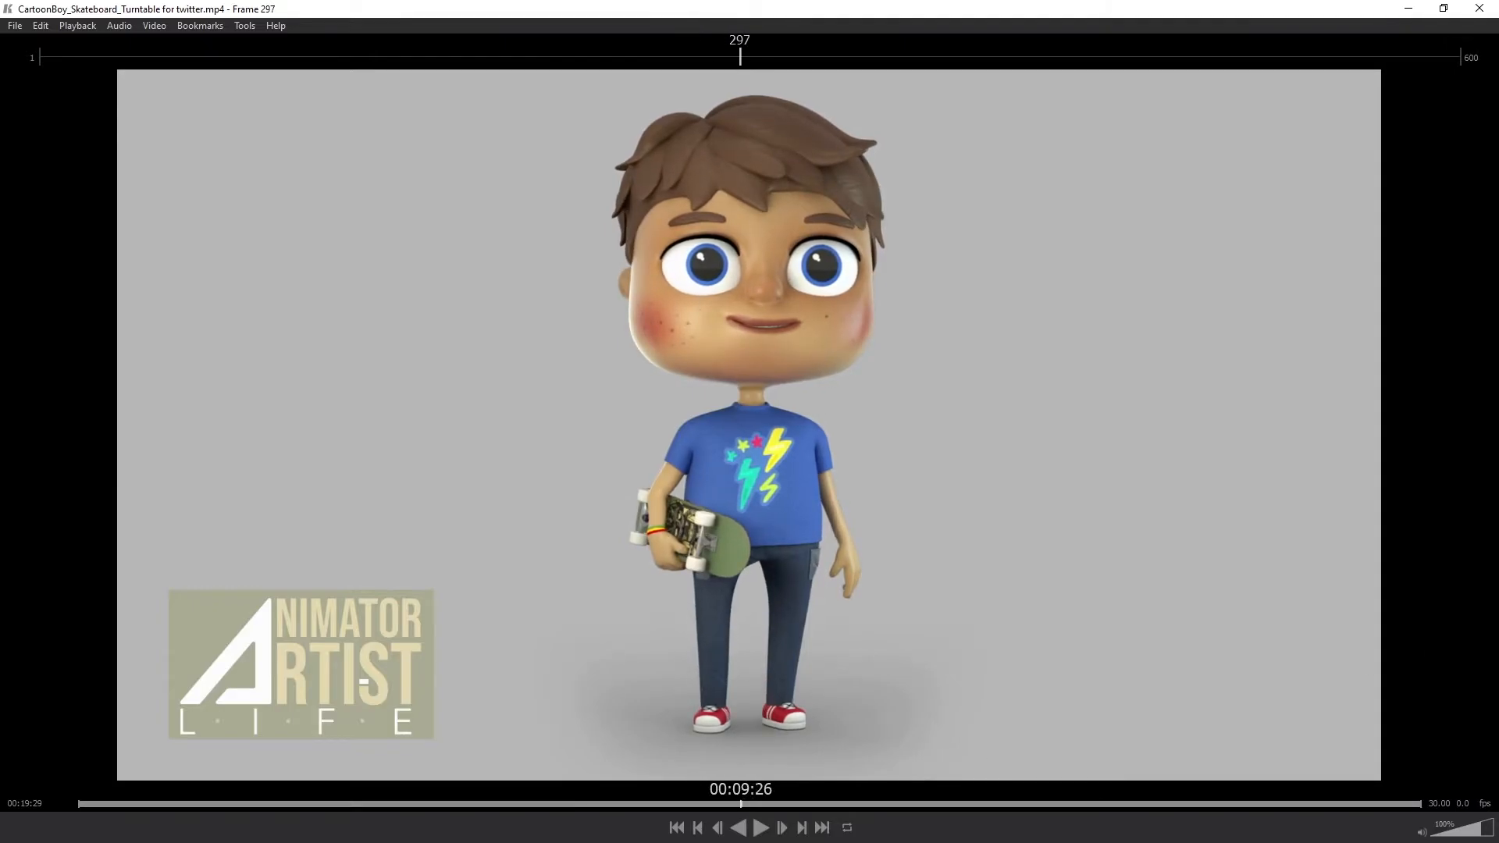
drag(1498, 362, 812, 1)
Step: Inspect the CartoonBoy_Skateboard pose image up close from the face down to the shoes, and switch to the posed Maya scene
click(672, 44)
drag(598, 86, 625, 88)
drag(843, 250, 873, 542)
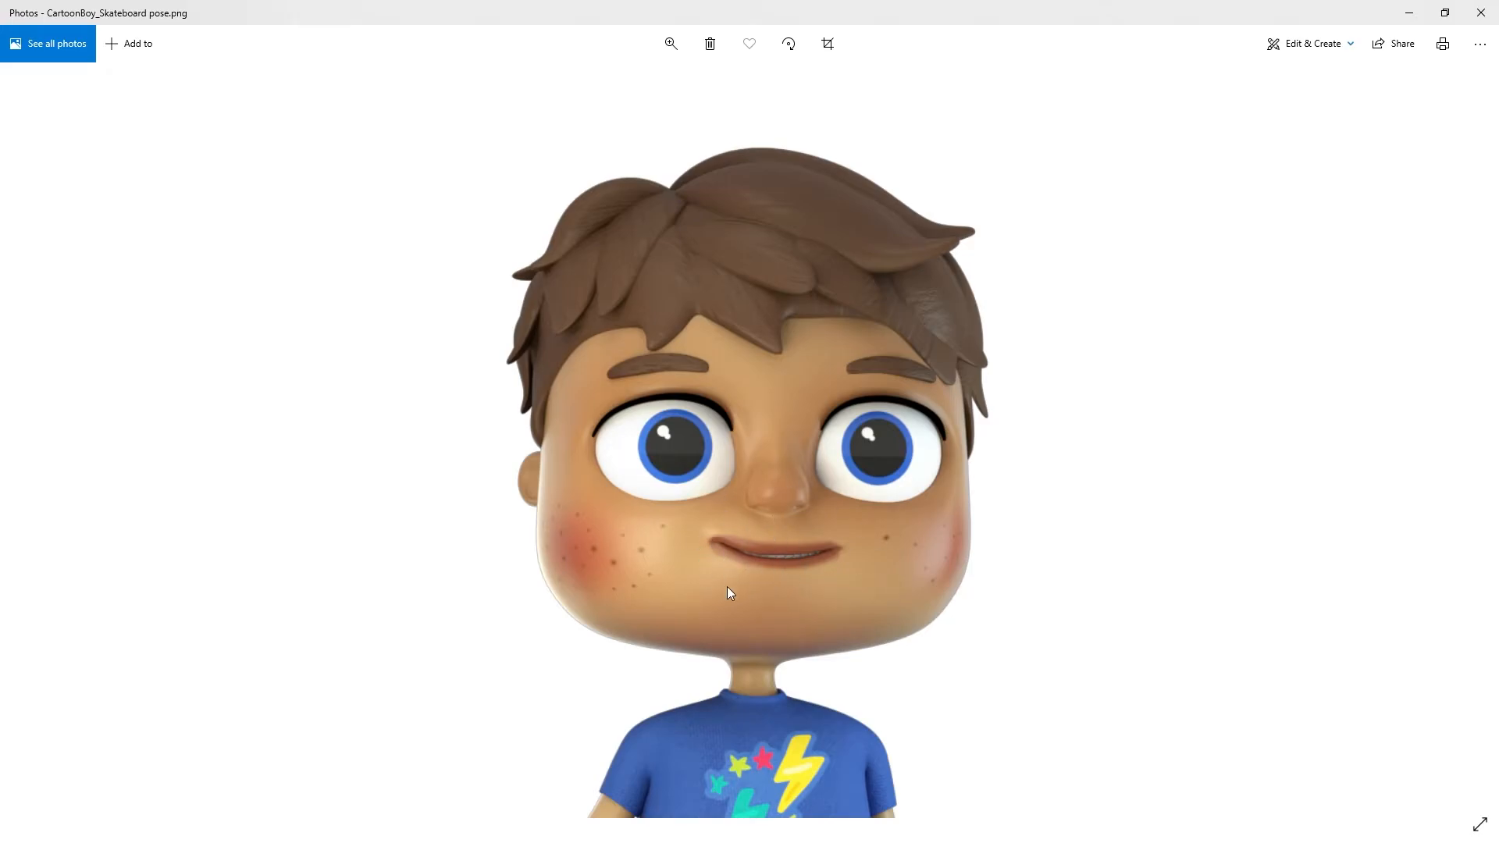
drag(791, 654, 809, 248)
drag(820, 508, 750, 388)
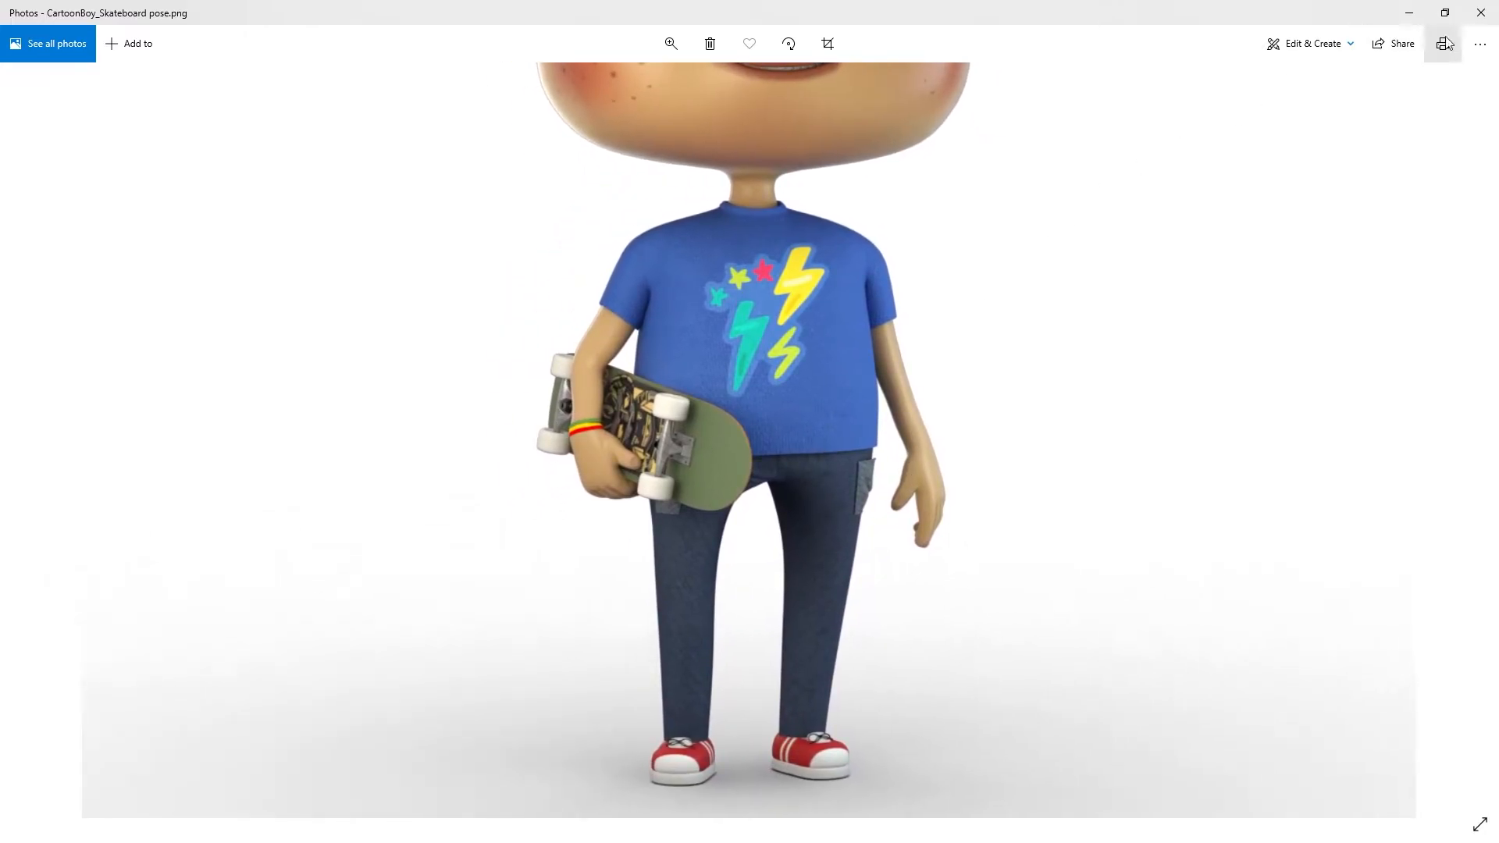
click(1405, 15)
click(1410, 9)
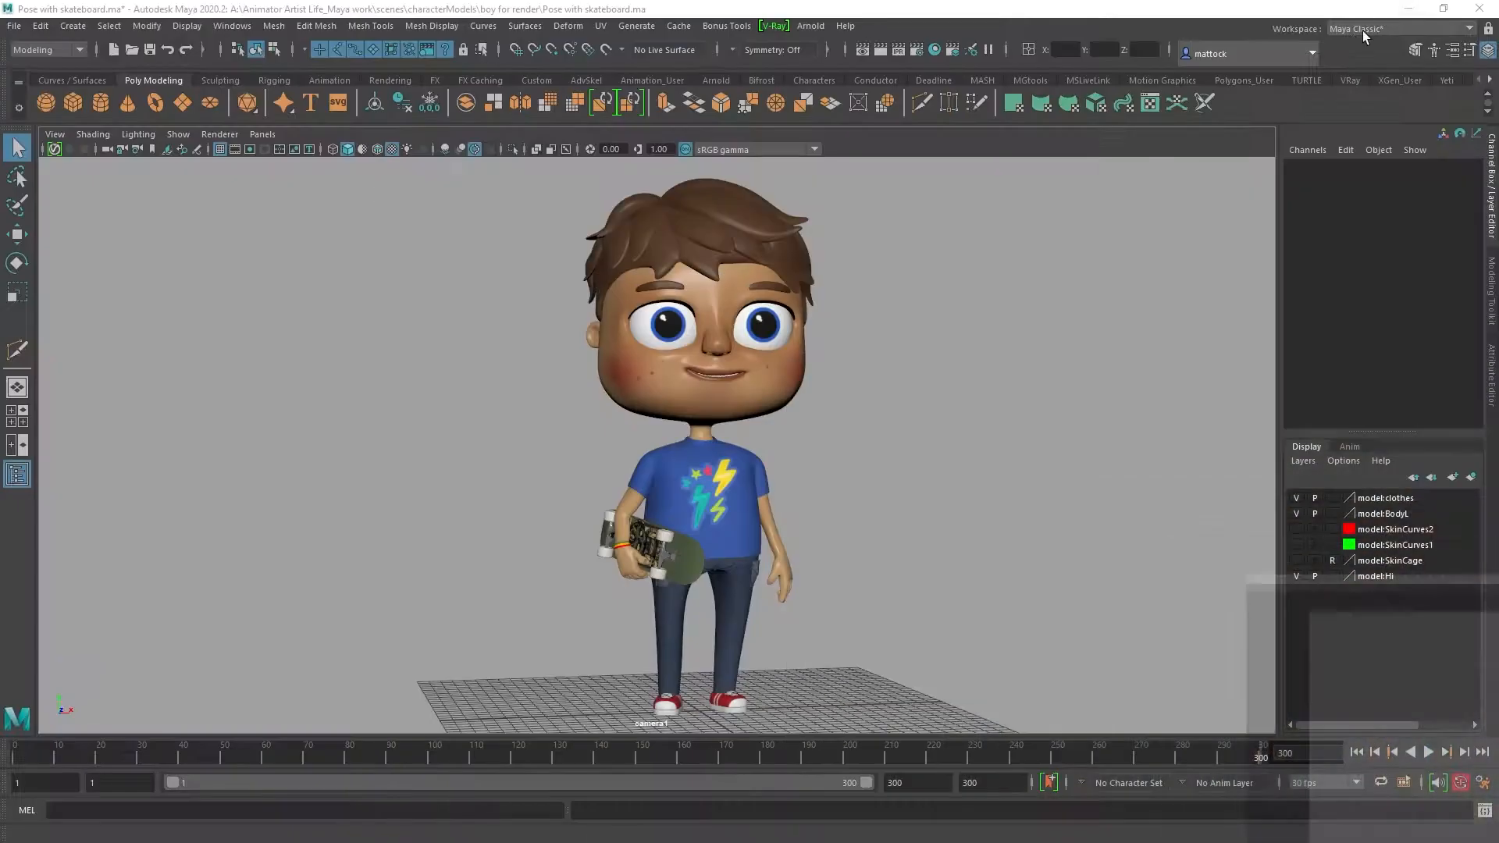
Step: Select the posed character's body mesh and examine its wireframe around the smiling face and arms
alt+right_drag(748, 503, 918, 504)
alt+drag(916, 499, 777, 567)
click(708, 471)
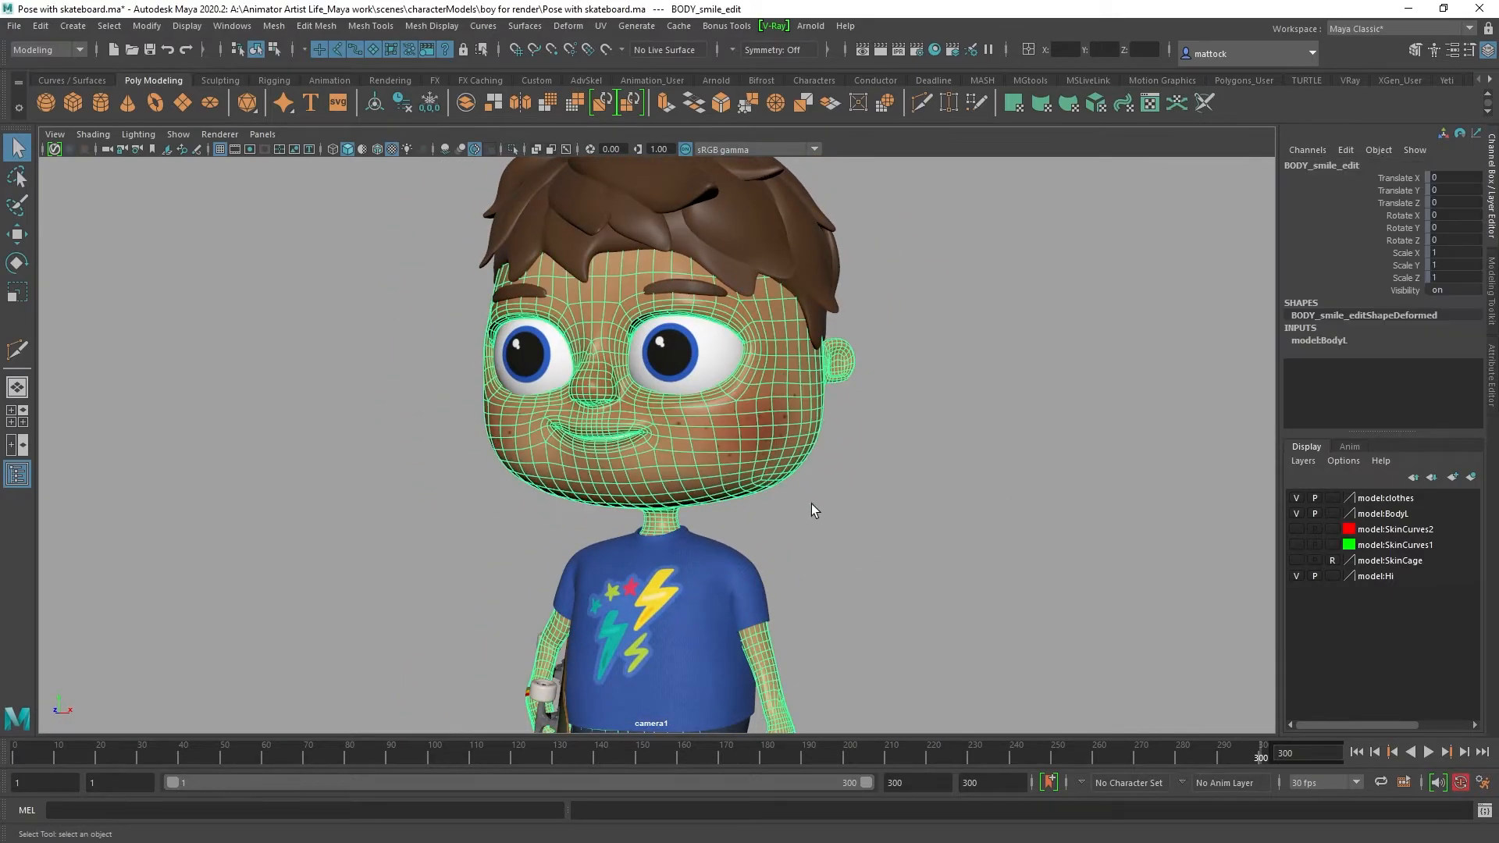
key(f)
click(831, 516)
alt+middle_drag(688, 422, 791, 503)
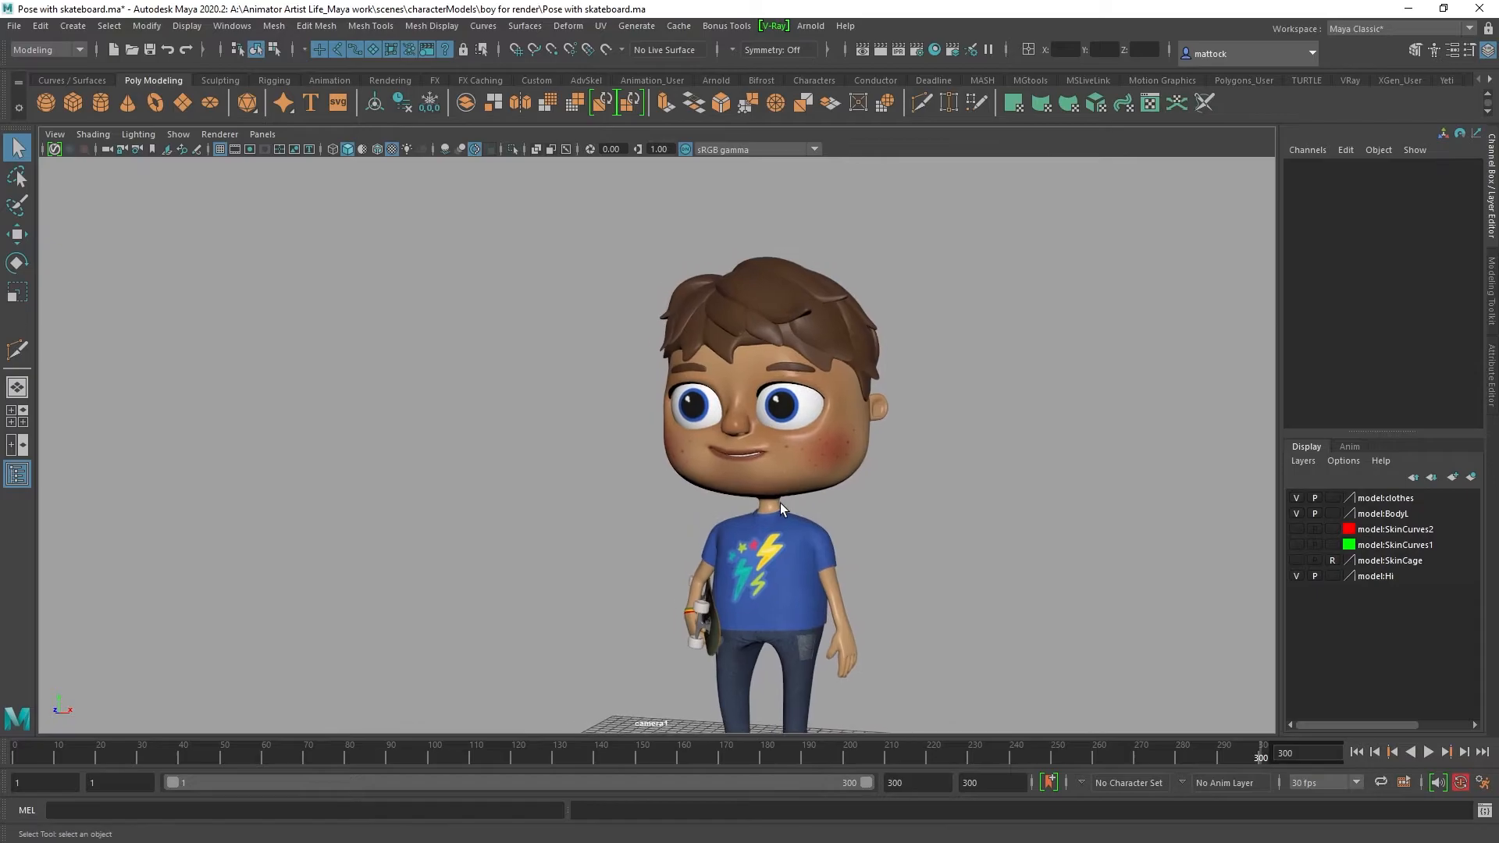
alt+right_drag(790, 503, 859, 528)
alt+drag(859, 527, 615, 495)
click(612, 489)
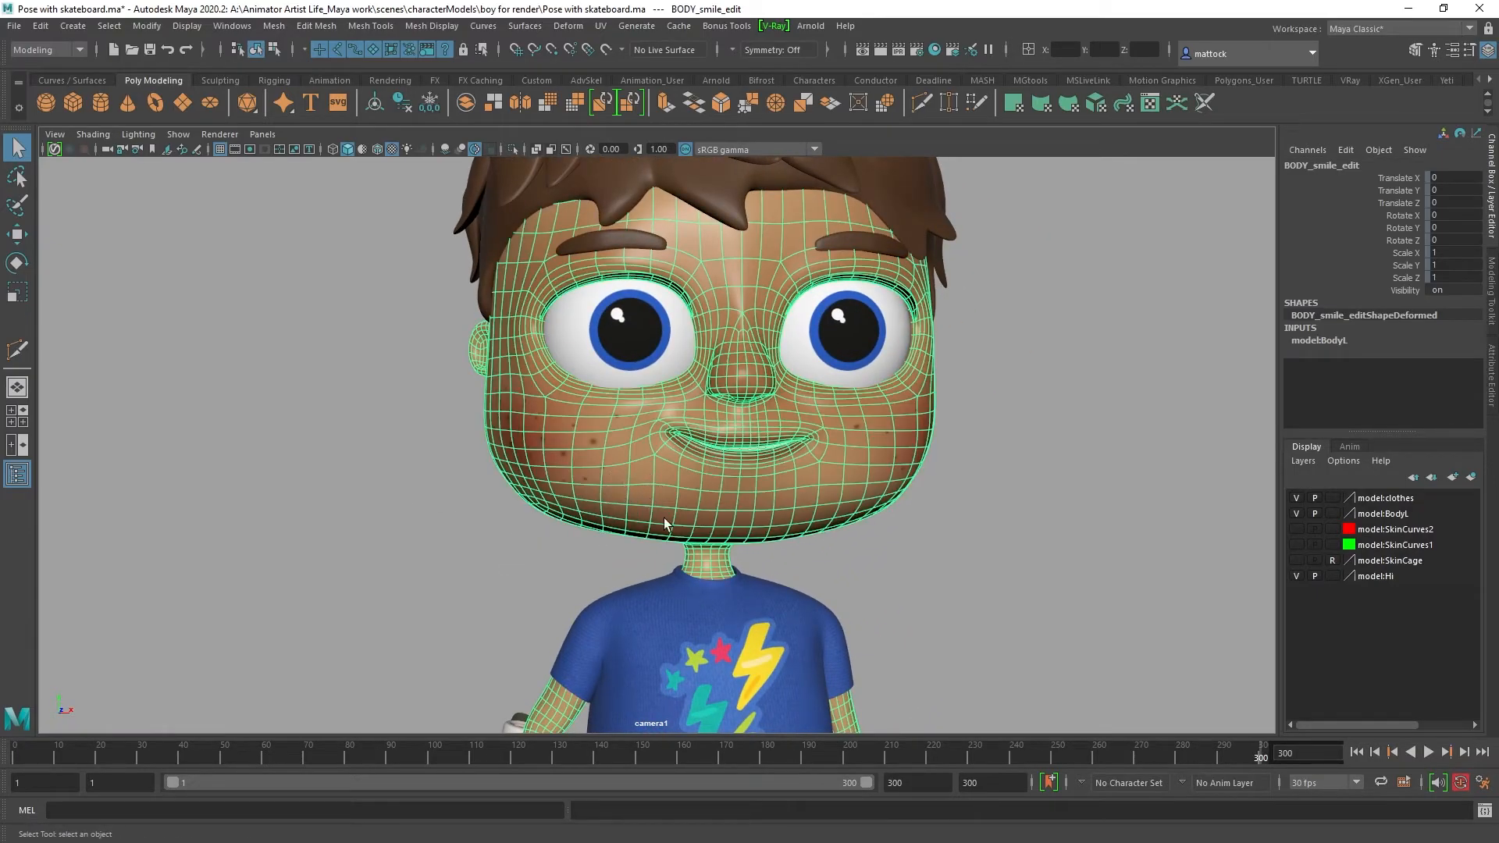
alt+right_drag(742, 564, 761, 678)
alt+middle_drag(760, 678, 783, 543)
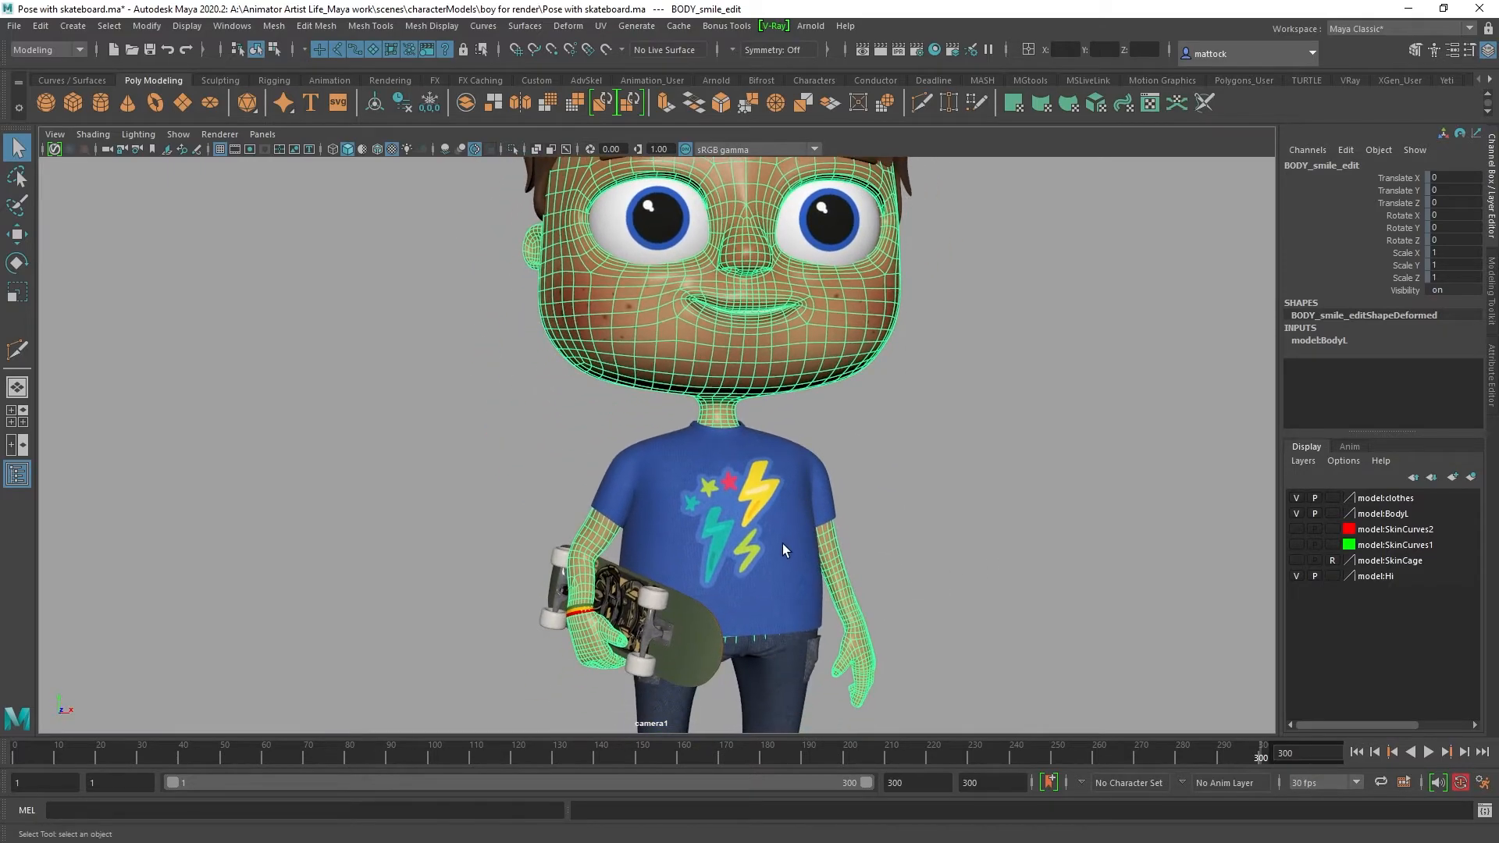
Step: Select the T-shirt to inspect its mesh wireframe, and clear the selection
click(782, 544)
alt+right_drag(783, 544, 662, 592)
alt+middle_drag(662, 593, 767, 547)
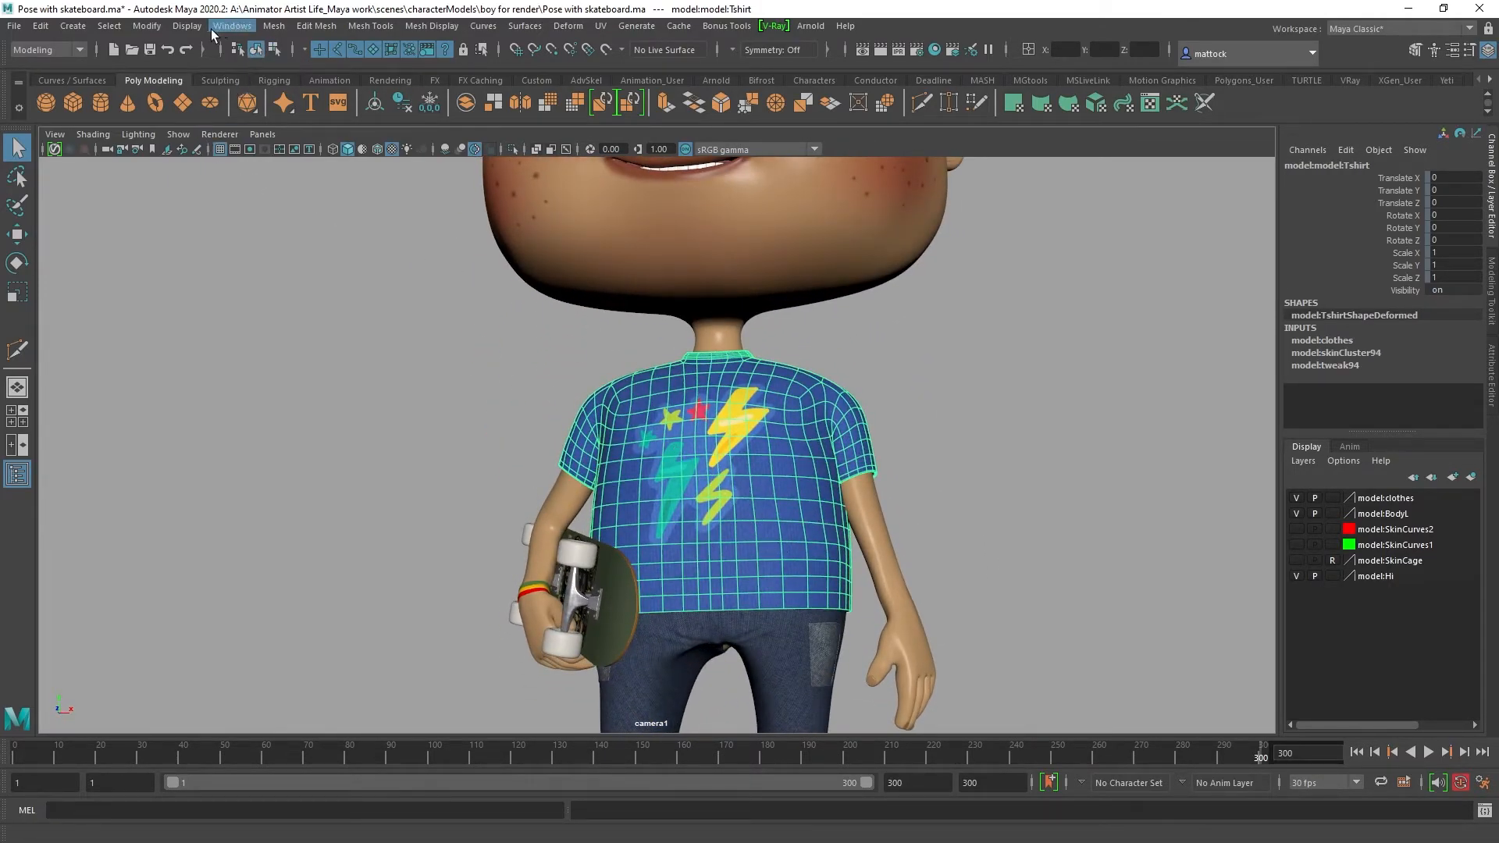
click(149, 28)
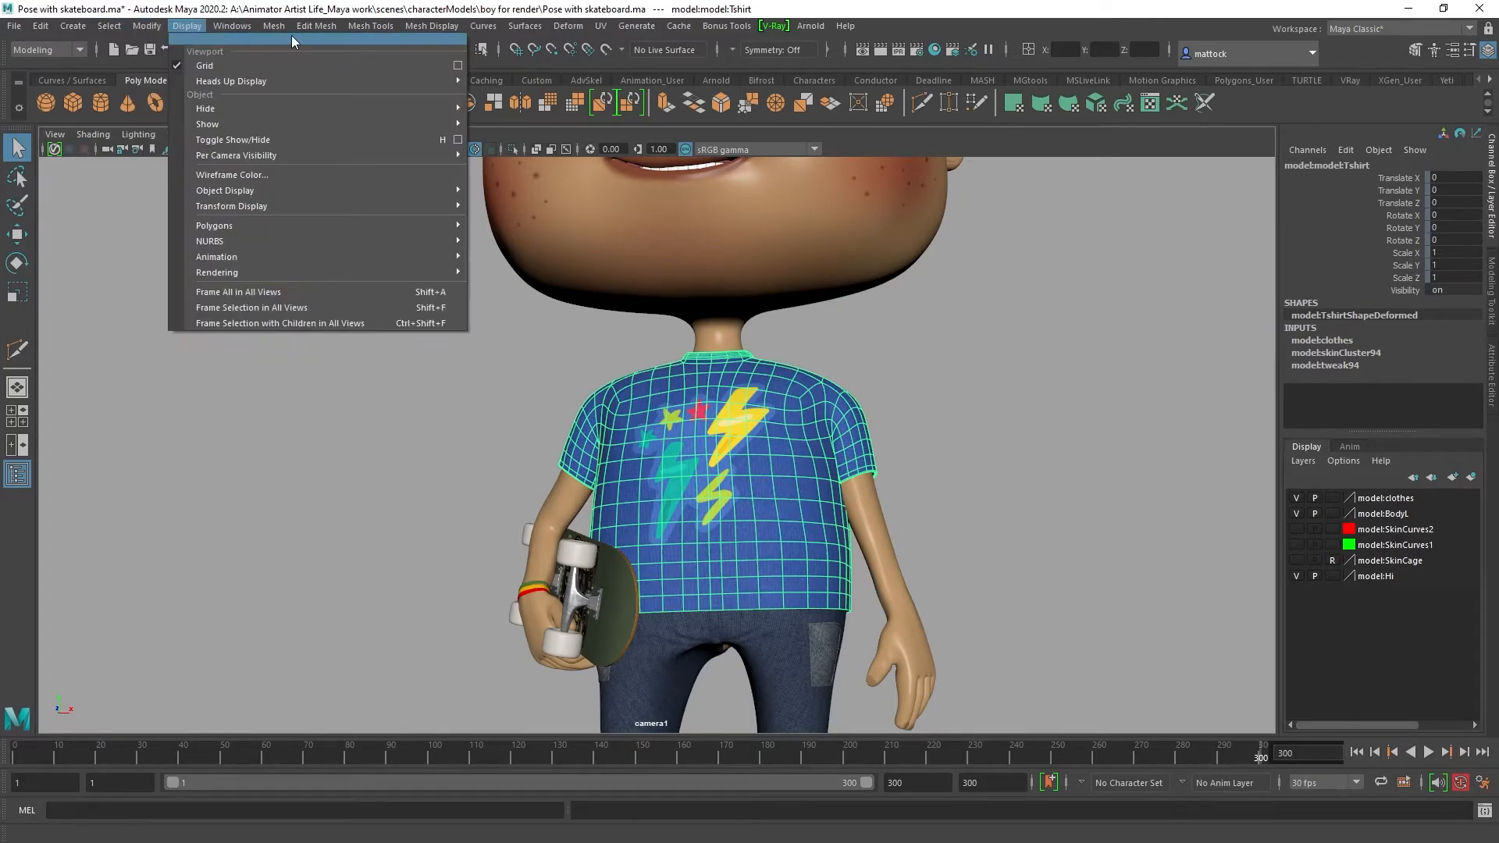
mouse_move(273, 29)
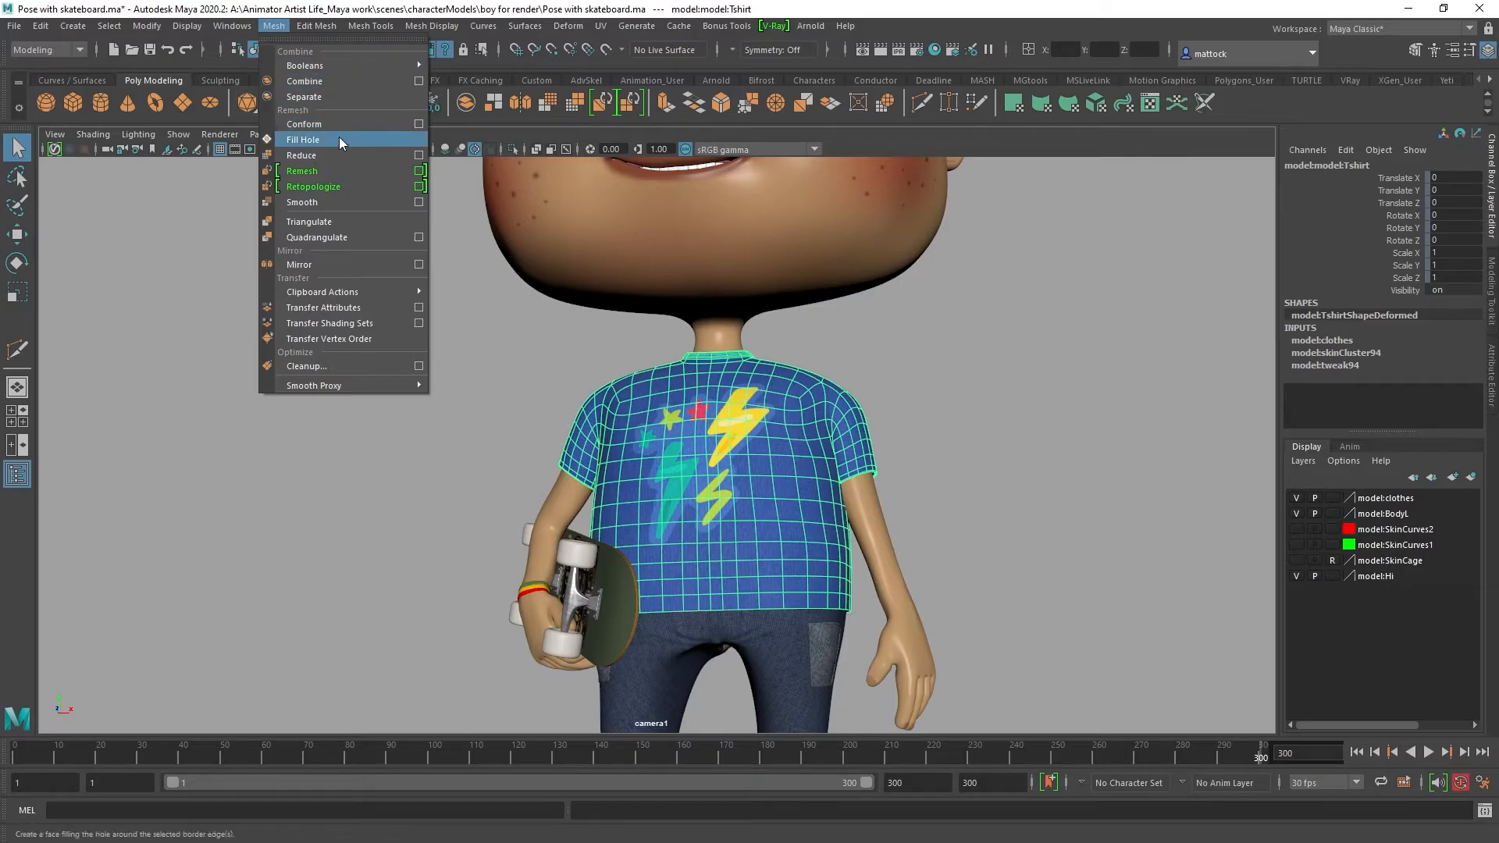
click(1006, 391)
Step: Examine the trousers up close and select the left pocket to view its geometry
mouse_move(756, 376)
alt+mouse_down()
mouse_move(817, 503)
mouse_move(807, 439)
mouse_move(856, 466)
mouse_move(941, 455)
mouse_move(732, 372)
alt+mouse_up()
alt+middle_drag(733, 372, 738, 312)
alt+drag(738, 312, 555, 414)
alt+right_drag(625, 433, 781, 449)
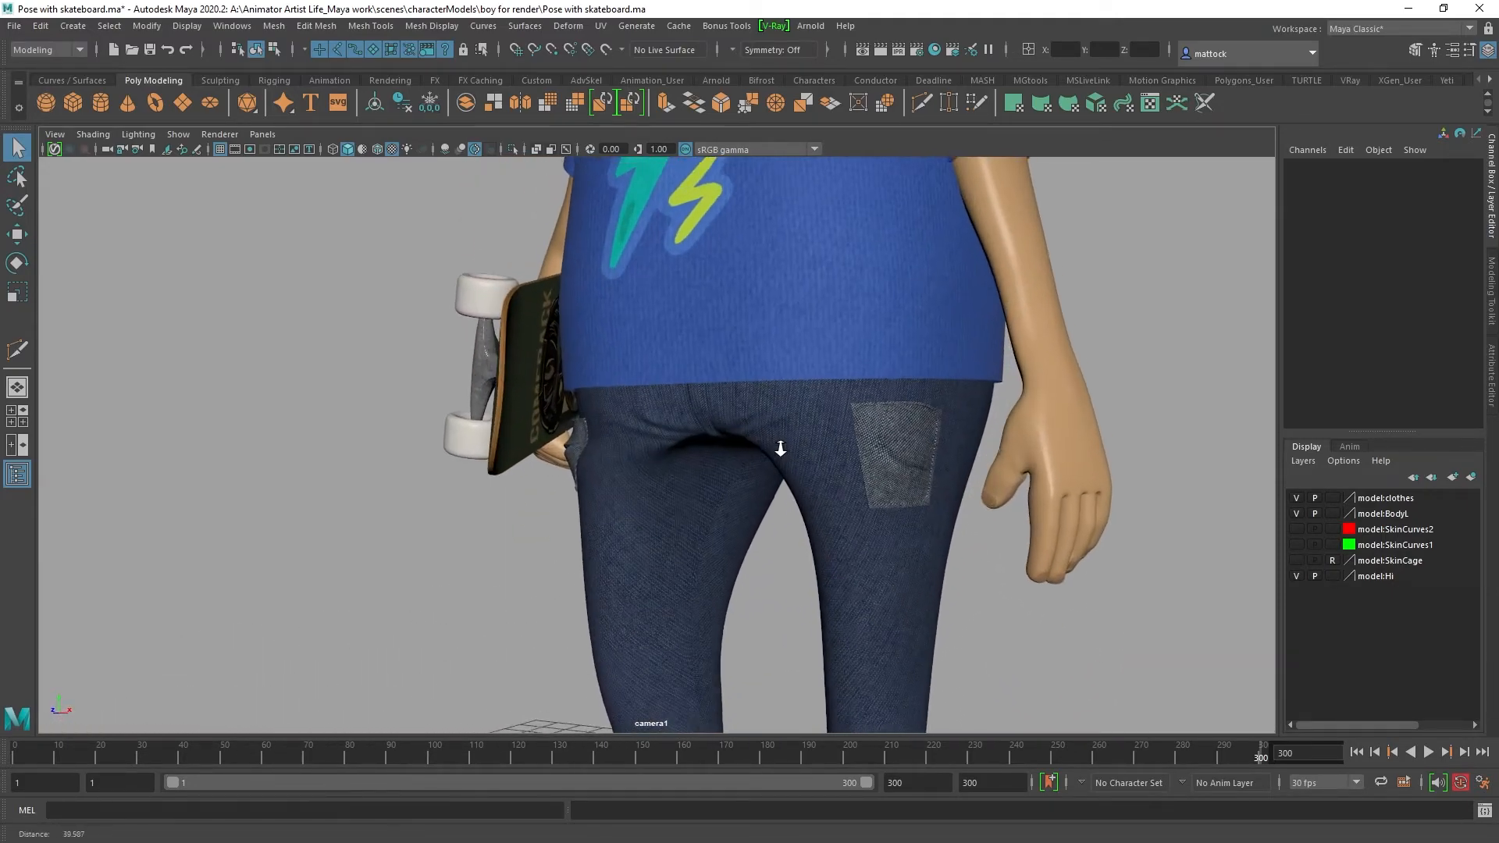
alt+drag(781, 449, 393, 420)
alt+right_drag(394, 419, 783, 425)
click(784, 428)
alt+middle_drag(717, 414, 737, 512)
alt+drag(737, 512, 927, 455)
alt+right_drag(927, 455, 809, 446)
alt+drag(809, 445, 1024, 423)
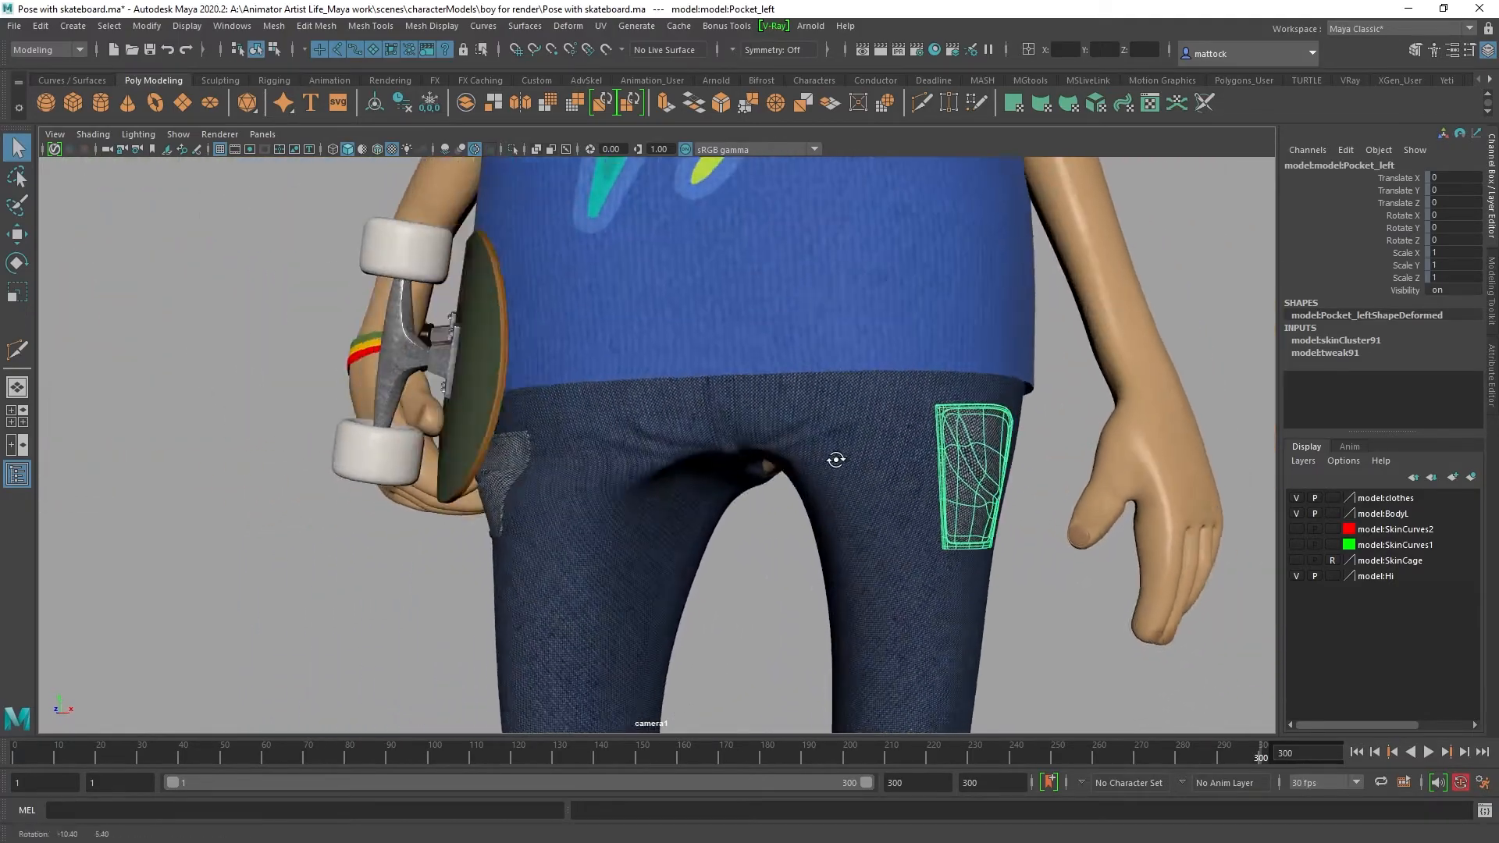
click(975, 437)
Step: Examine the held skateboard, the gripping hand and the wristband from several angles with nothing selected
alt+right_drag(975, 438, 654, 344)
alt+middle_drag(655, 343, 666, 429)
alt+drag(666, 429, 665, 486)
alt+right_drag(943, 484, 774, 500)
alt+middle_drag(726, 593, 676, 426)
alt+drag(676, 425, 937, 454)
alt+drag(822, 615, 1009, 277)
click(1092, 414)
alt+right_drag(1009, 277, 981, 410)
alt+drag(981, 410, 634, 449)
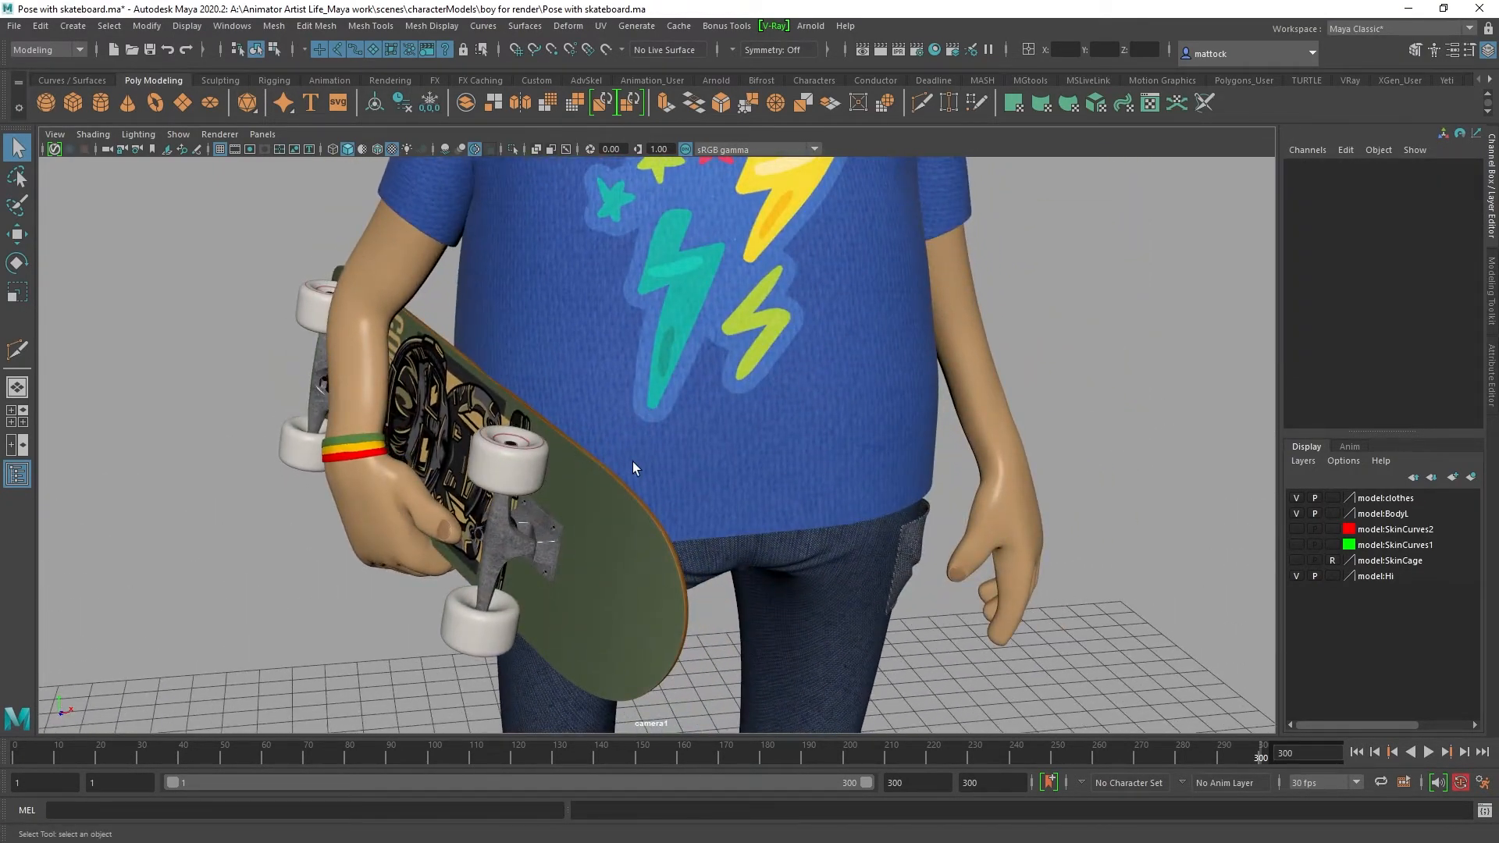
Step: Inspect the T-shirt from the side, the collar and neck, and the front of the face
alt+right_drag(556, 528, 833, 438)
alt+drag(833, 439, 480, 446)
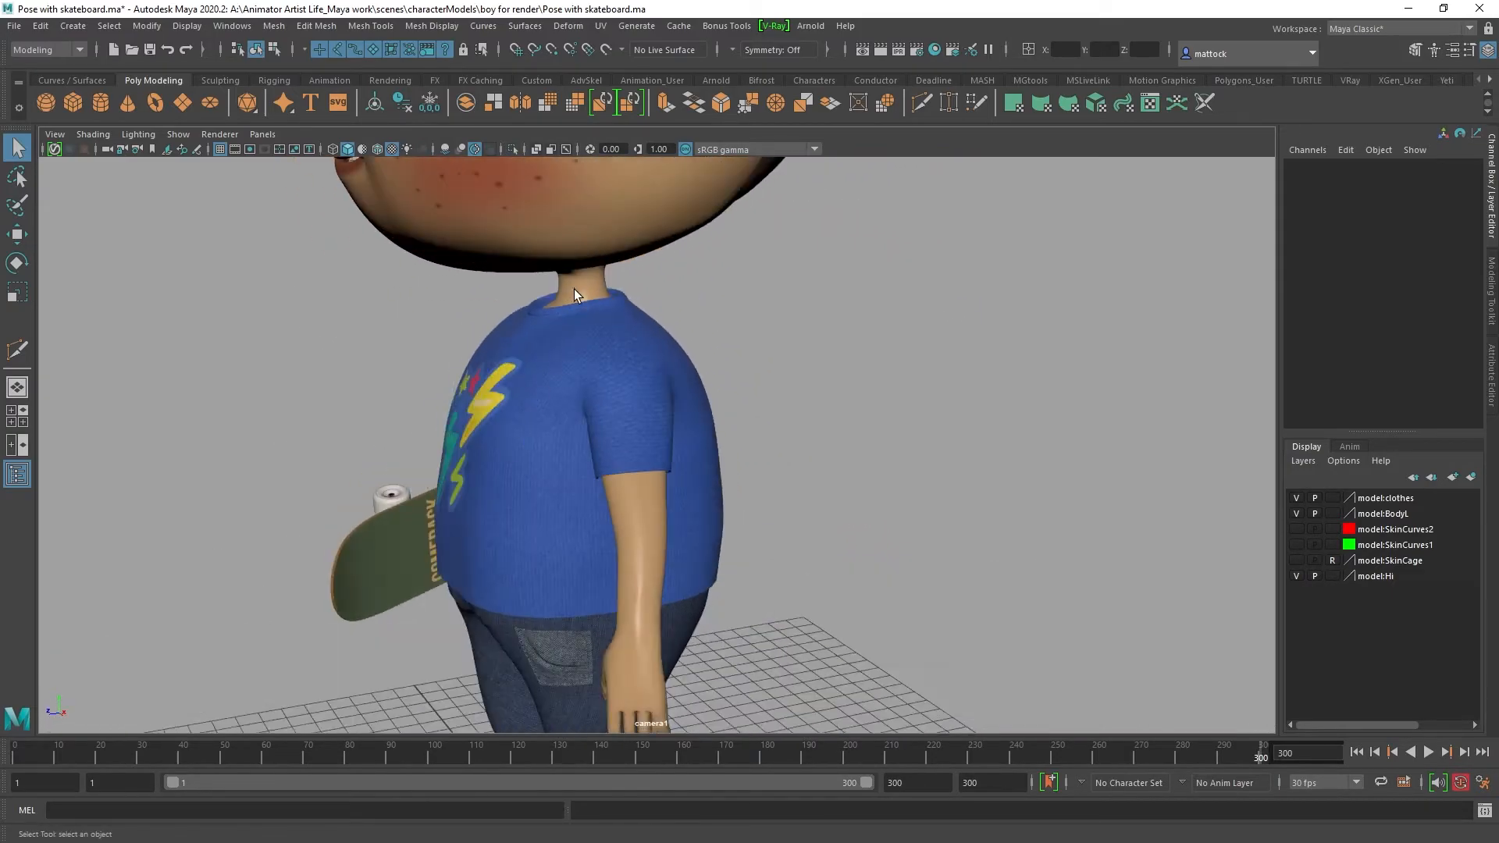
alt+right_drag(650, 342, 635, 368)
alt+middle_drag(635, 368, 581, 503)
alt+drag(508, 375, 548, 354)
alt+middle_drag(548, 354, 556, 504)
alt+drag(556, 503, 715, 507)
alt+right_drag(715, 508, 743, 457)
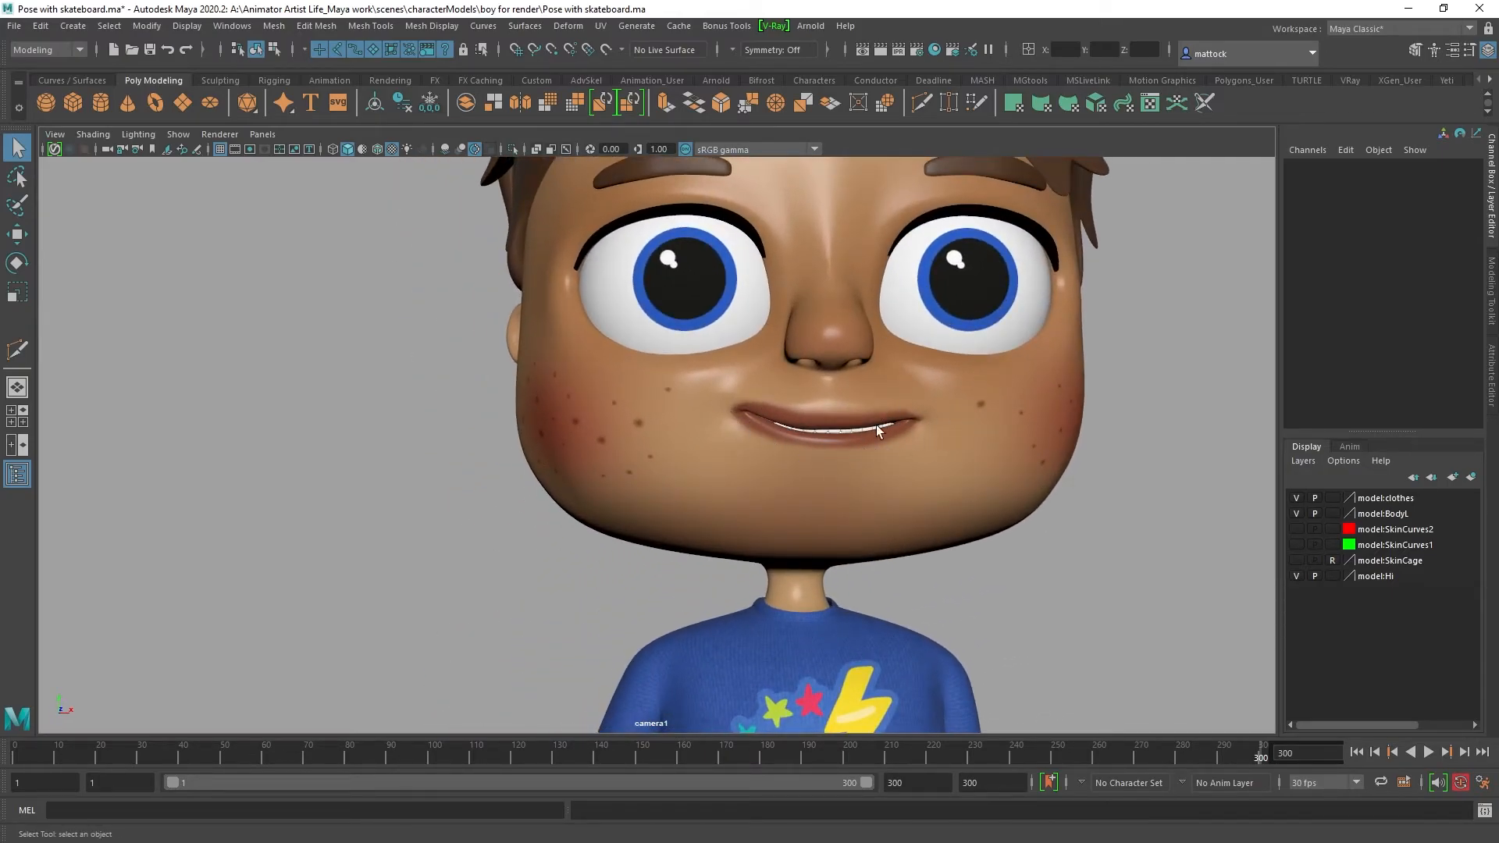
Step: Examine the head, facial features and hair from around the character
alt+right_drag(879, 365, 733, 394)
alt+middle_drag(732, 394, 729, 462)
alt+drag(729, 461, 807, 511)
alt+right_drag(687, 459, 659, 492)
alt+drag(659, 492, 937, 482)
alt+drag(546, 461, 738, 461)
click(657, 461)
alt+drag(606, 492, 826, 428)
click(820, 447)
alt+right_drag(546, 390, 851, 505)
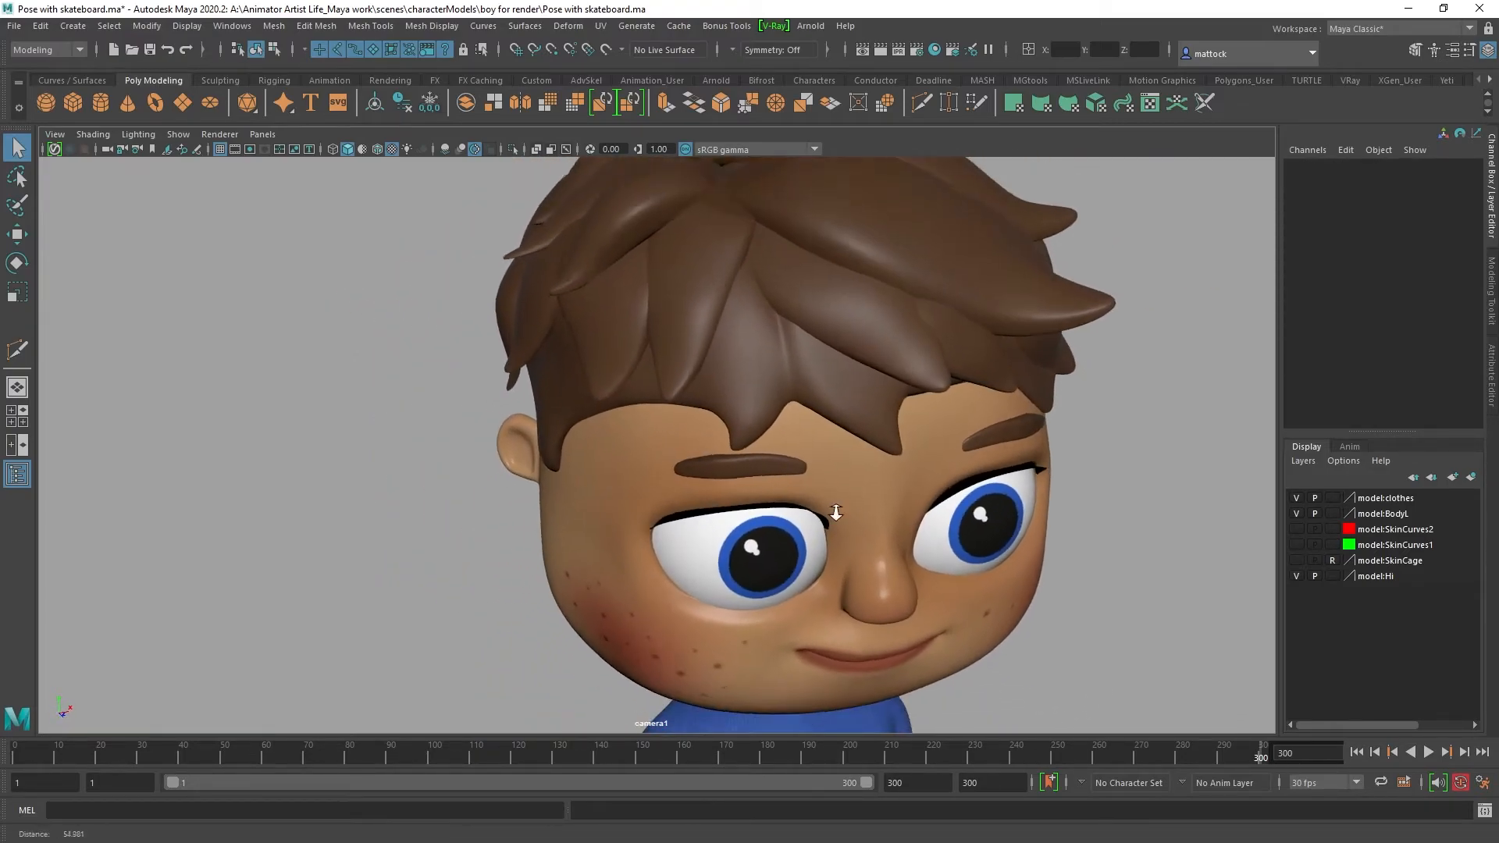
Step: Inspect the hair strands and eyebrows, and view the whole skateboard pose from the front and three-quarter angles
alt+middle_drag(850, 505, 753, 380)
alt+drag(697, 375, 672, 348)
alt+drag(777, 467, 751, 428)
alt+right_drag(855, 467, 756, 418)
alt+middle_drag(562, 472, 611, 360)
alt+right_drag(900, 435, 812, 398)
alt+middle_drag(578, 499, 616, 415)
alt+drag(648, 425, 687, 478)
alt+right_drag(918, 546, 849, 515)
alt+drag(850, 516, 855, 435)
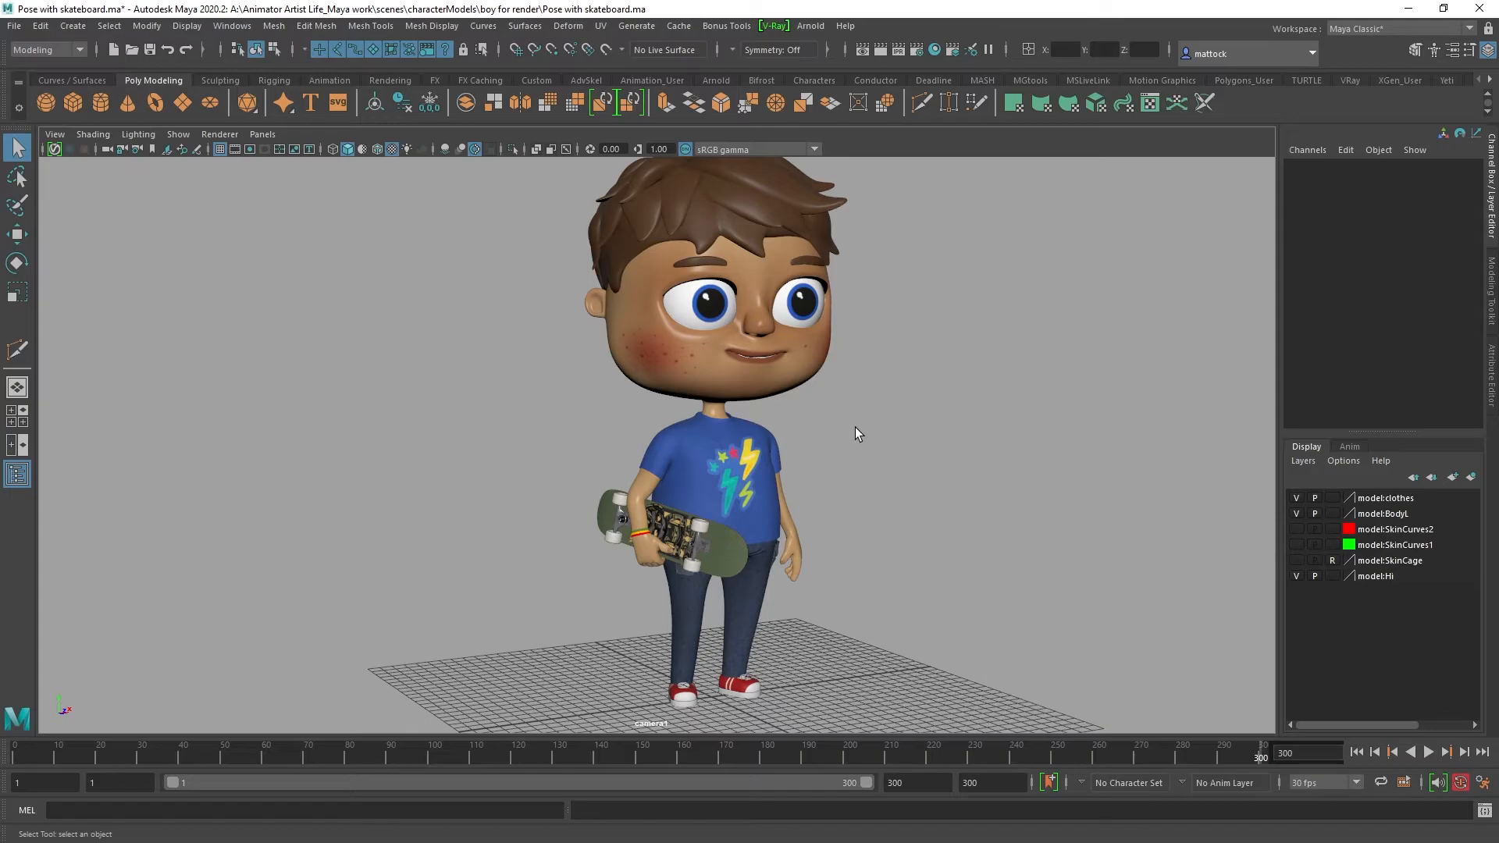
alt+drag(903, 536, 1025, 513)
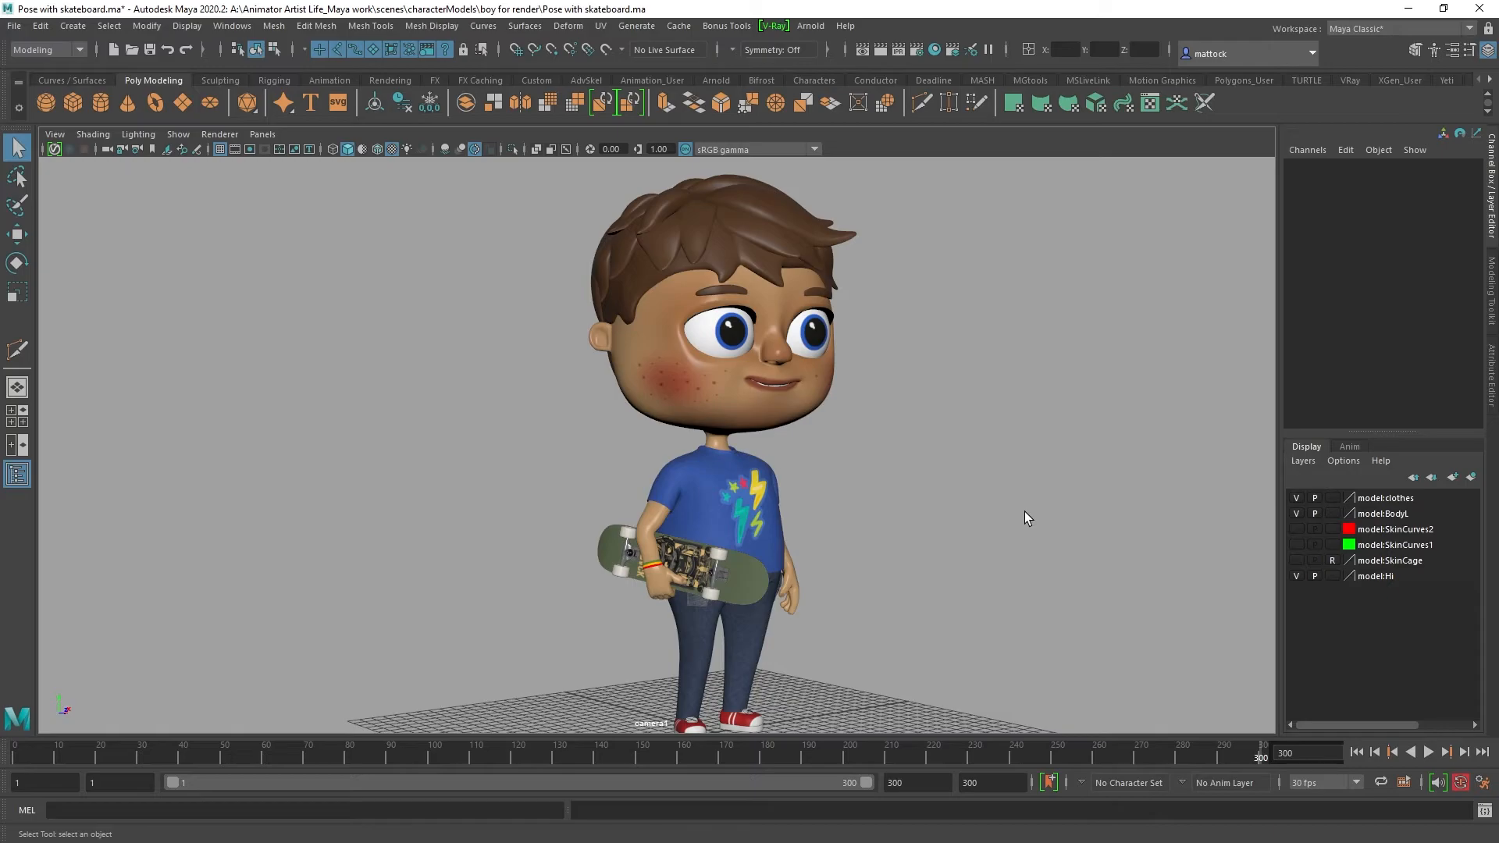
alt+drag(901, 413, 856, 381)
alt+middle_drag(691, 511, 586, 471)
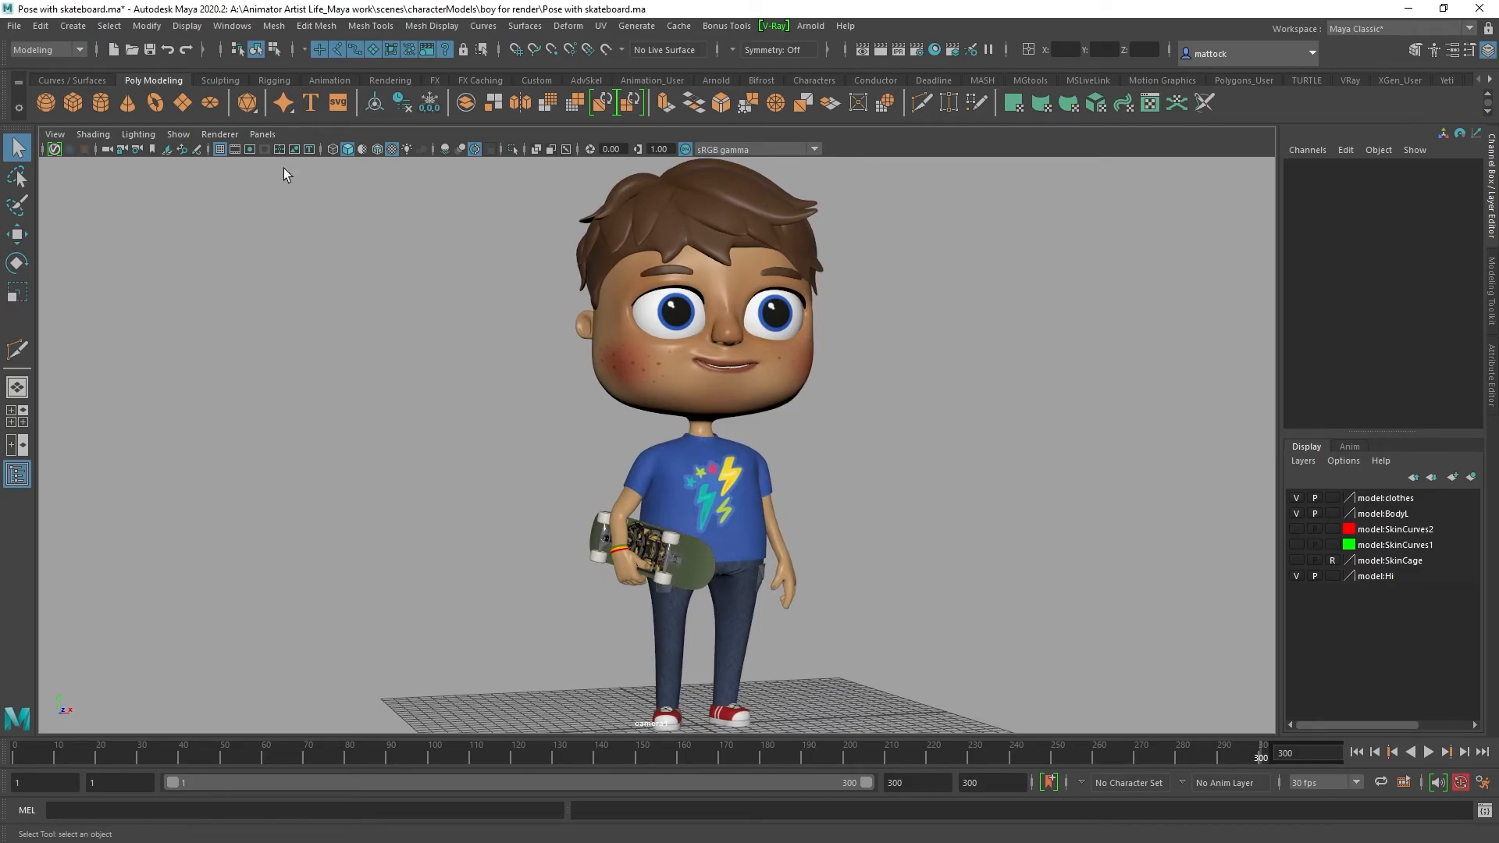
Step: Display the NURBS curves to examine the rig controls around the upper body, and hide them again
click(179, 134)
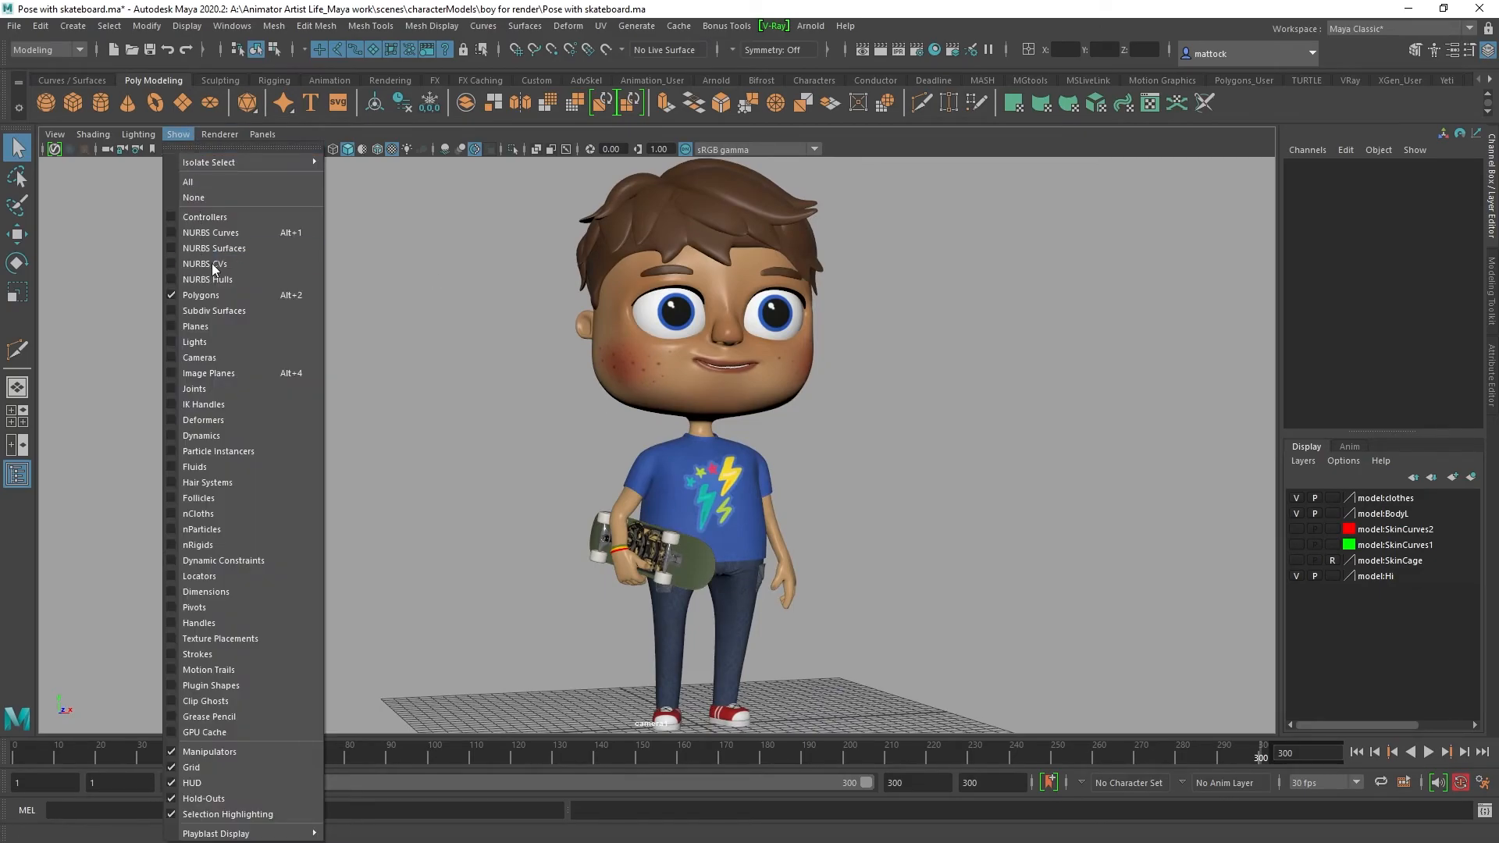
click(215, 239)
alt+right_drag(529, 445, 579, 455)
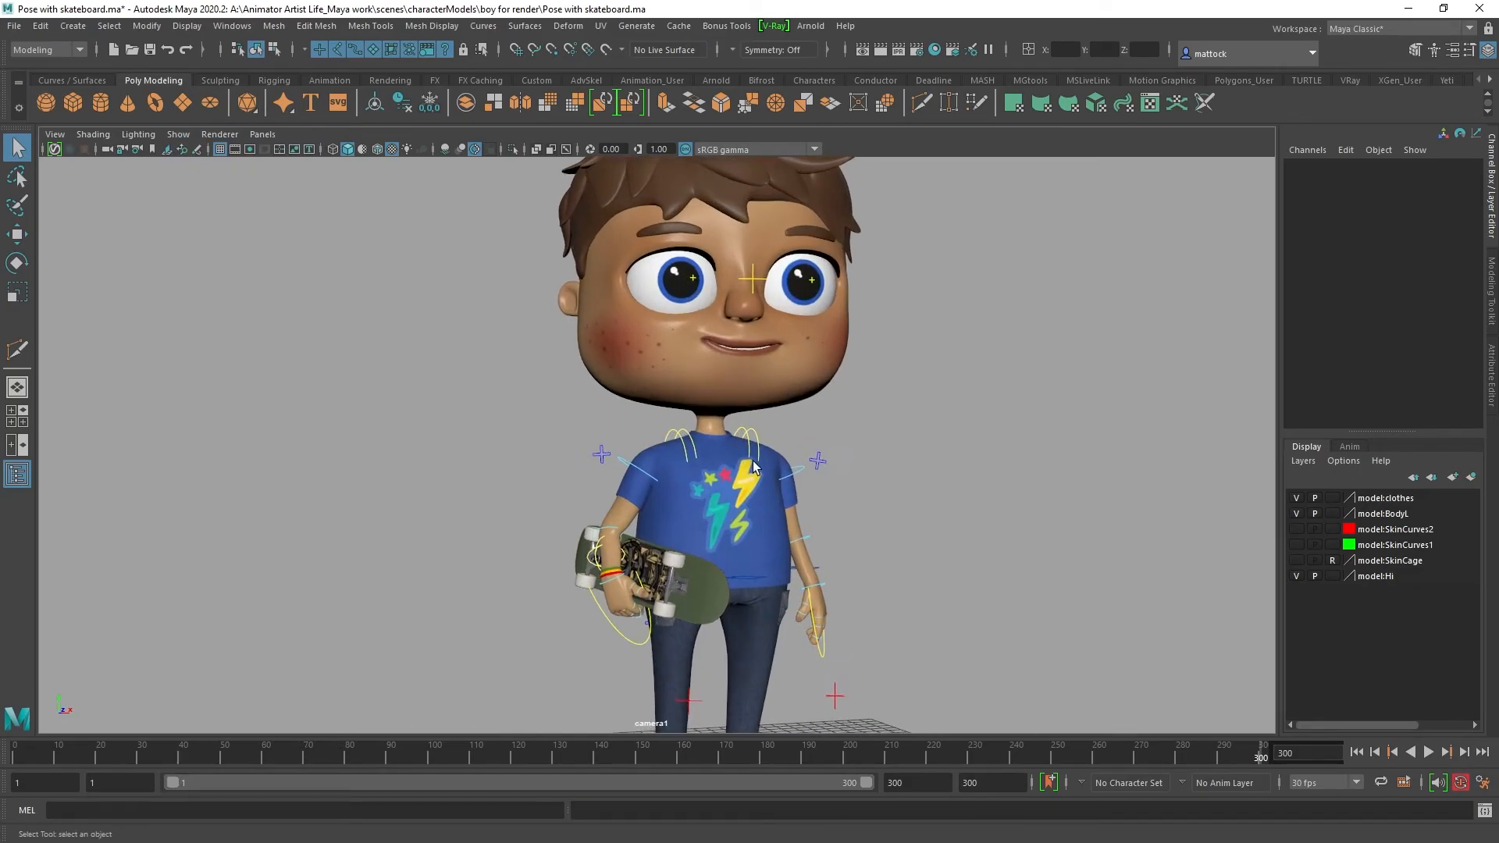
alt+middle_drag(707, 525, 776, 393)
alt+right_drag(712, 425, 757, 443)
alt+drag(752, 375, 679, 367)
alt+middle_drag(789, 176, 690, 300)
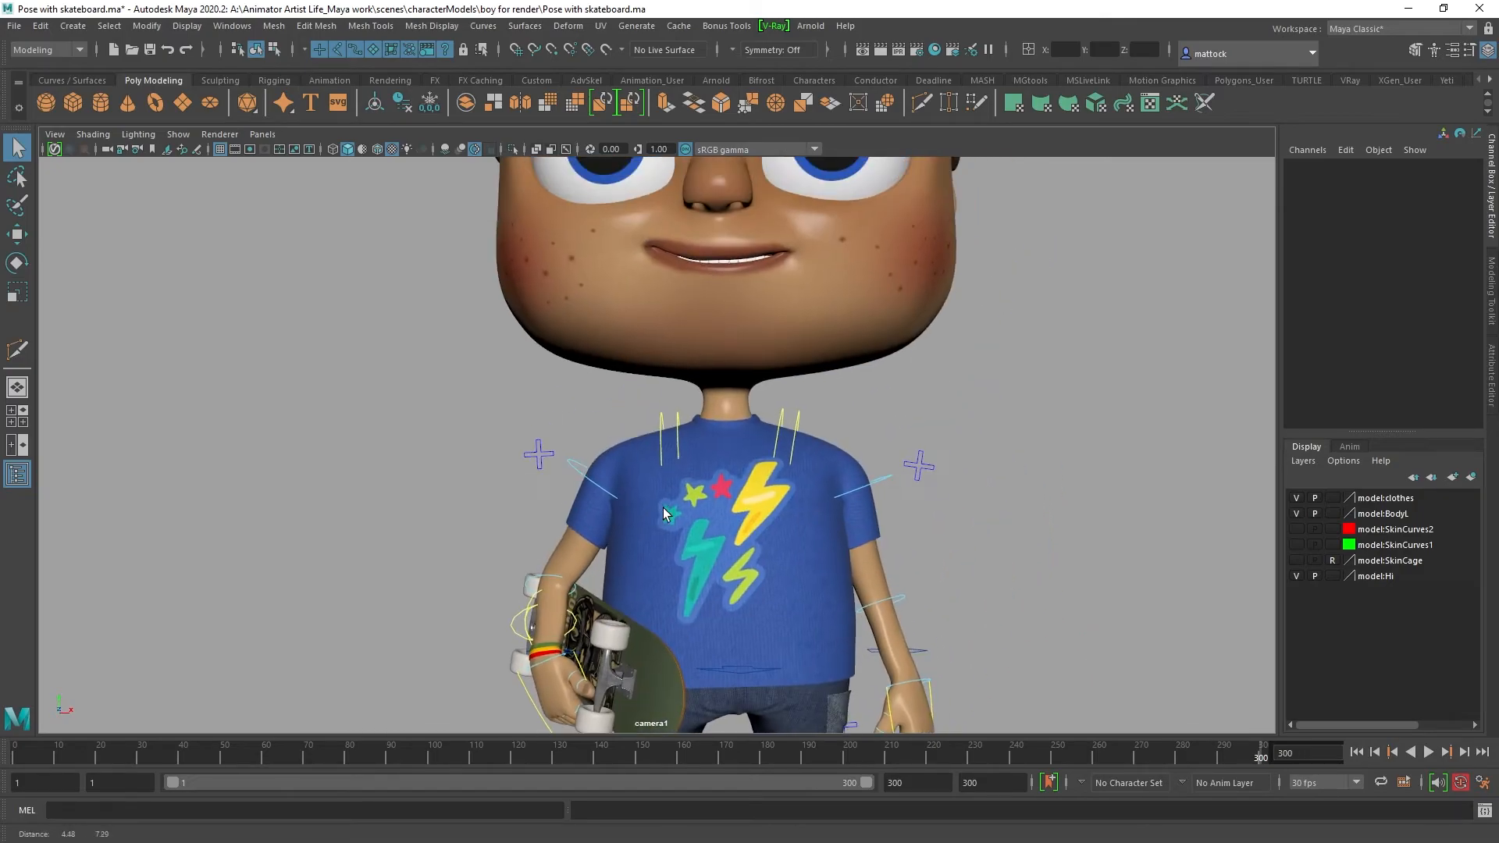
click(192, 134)
click(210, 236)
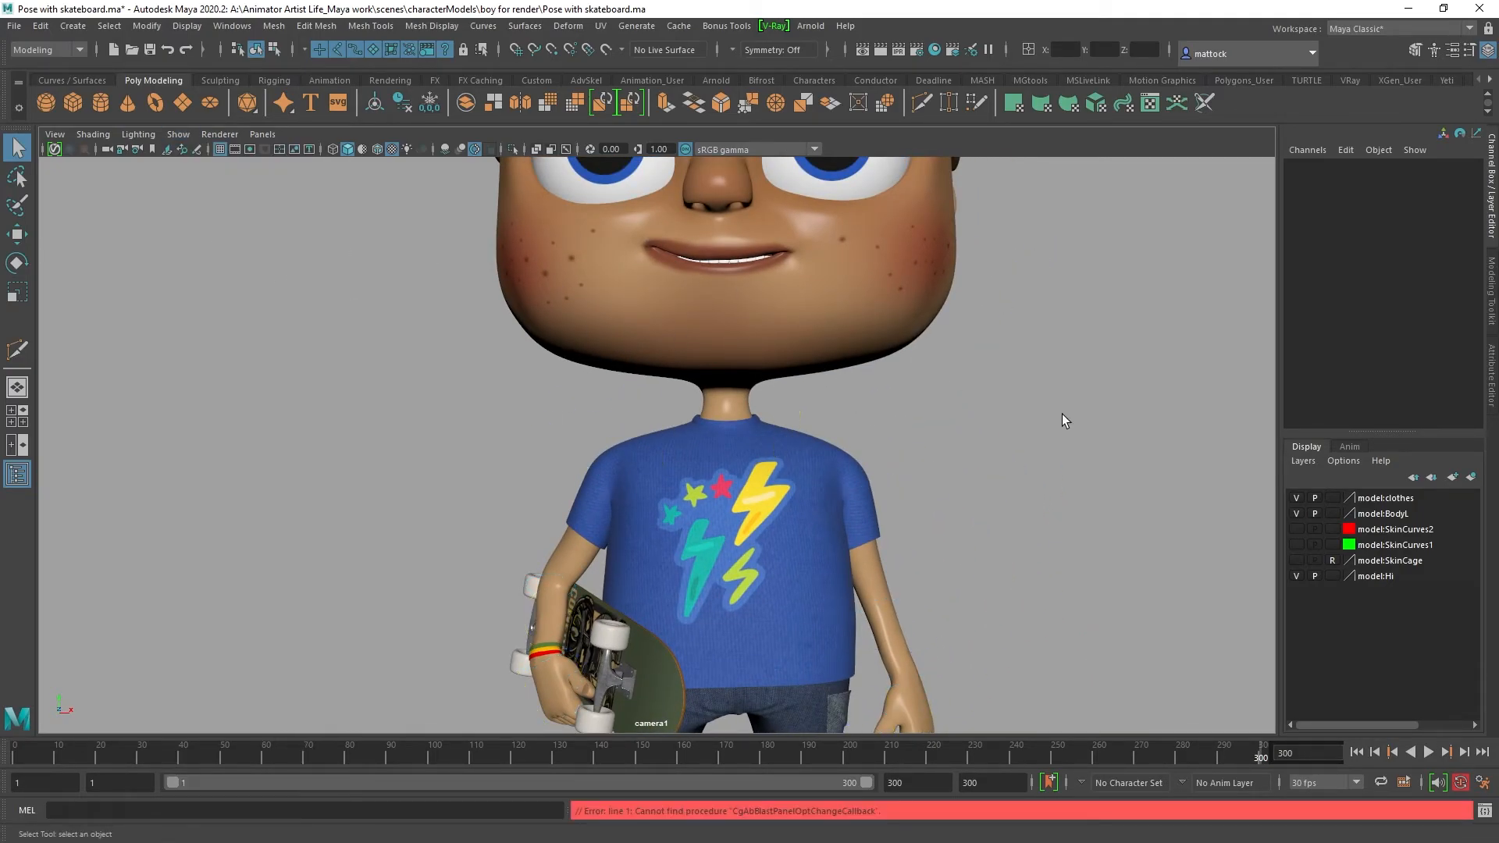
Step: View the full posed character all the way around, finishing on a three-quarter front view
alt+right_drag(1052, 410, 967, 421)
alt+drag(967, 421, 1000, 388)
alt+right_drag(999, 388, 933, 364)
alt+drag(921, 446, 130, 489)
alt+drag(445, 499, 837, 461)
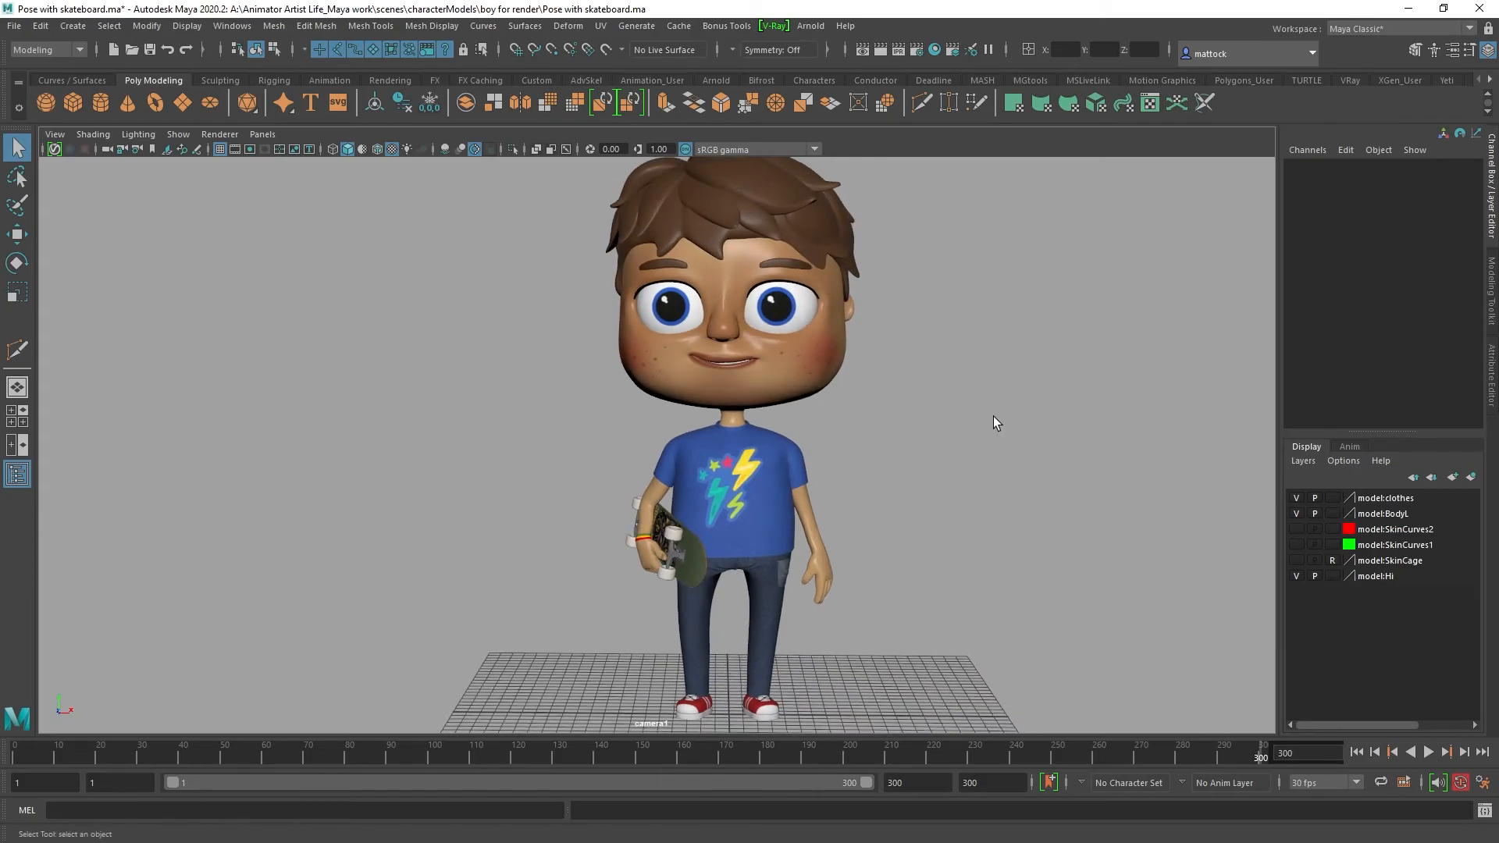
alt+drag(915, 412, 363, 476)
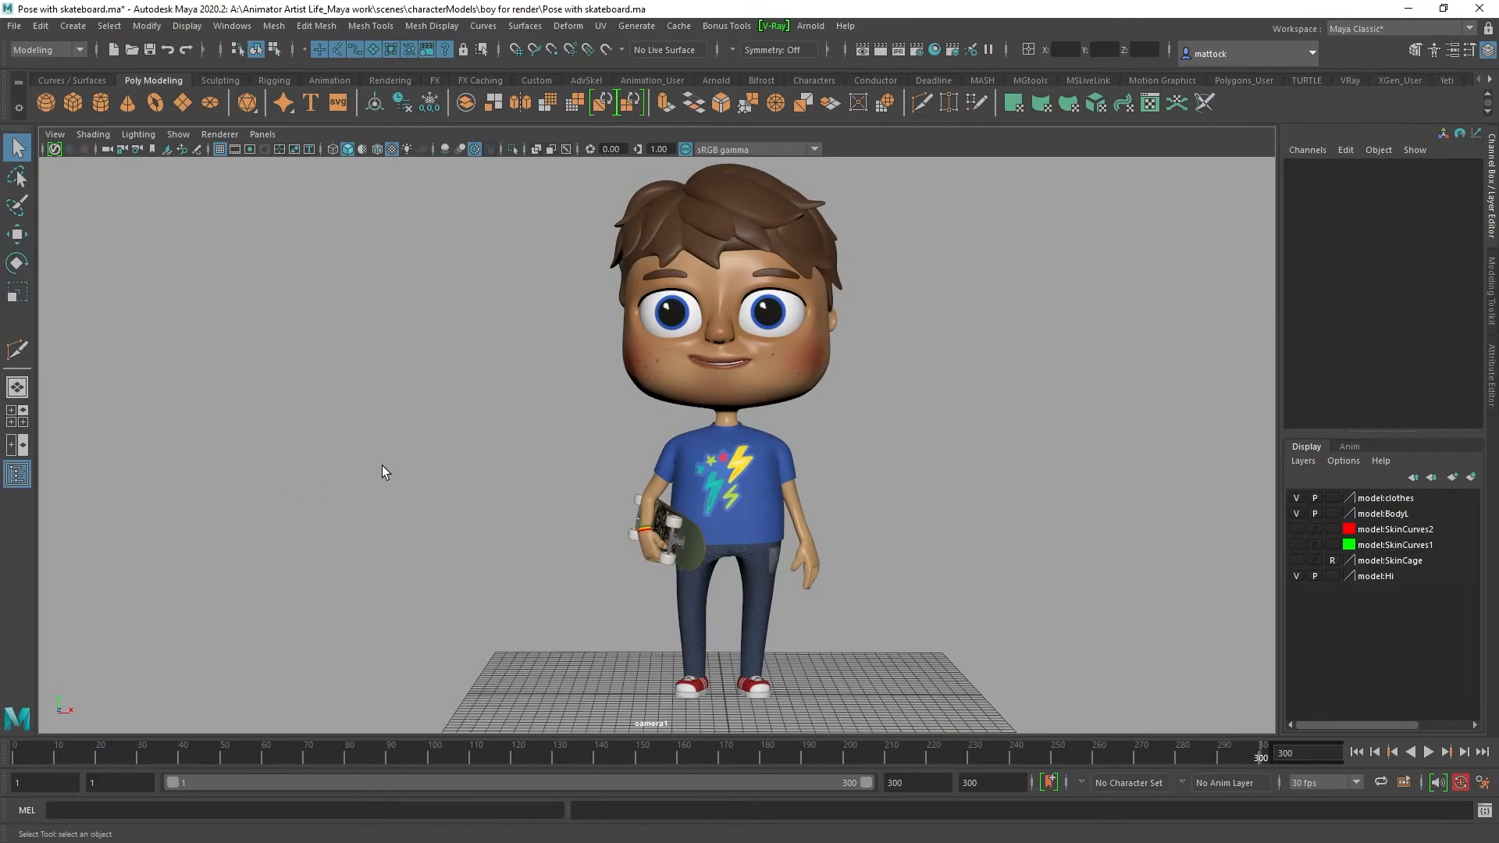
alt+drag(492, 506, 431, 485)
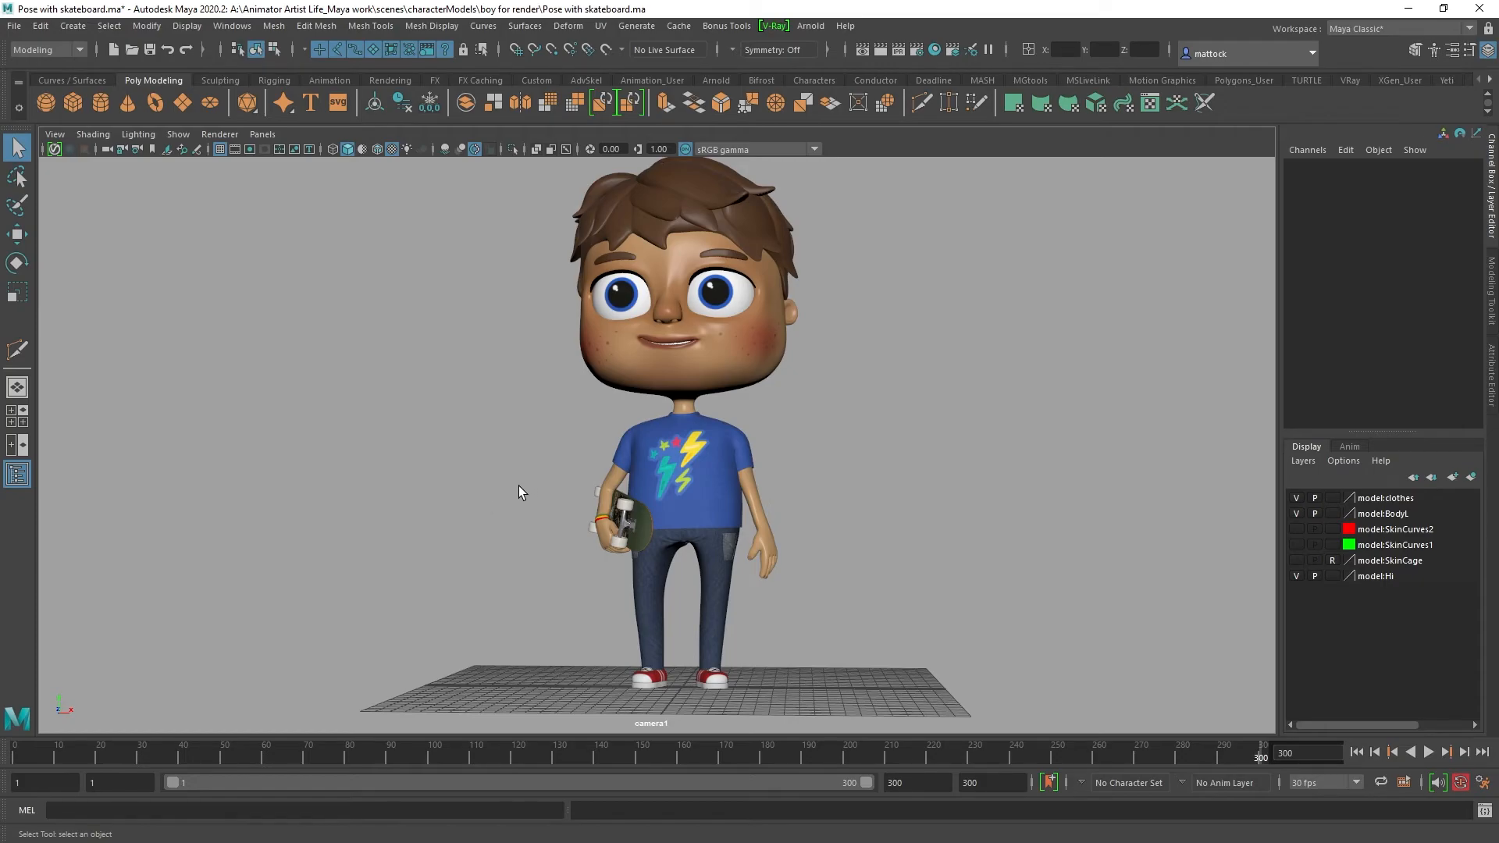
alt+drag(804, 367, 883, 449)
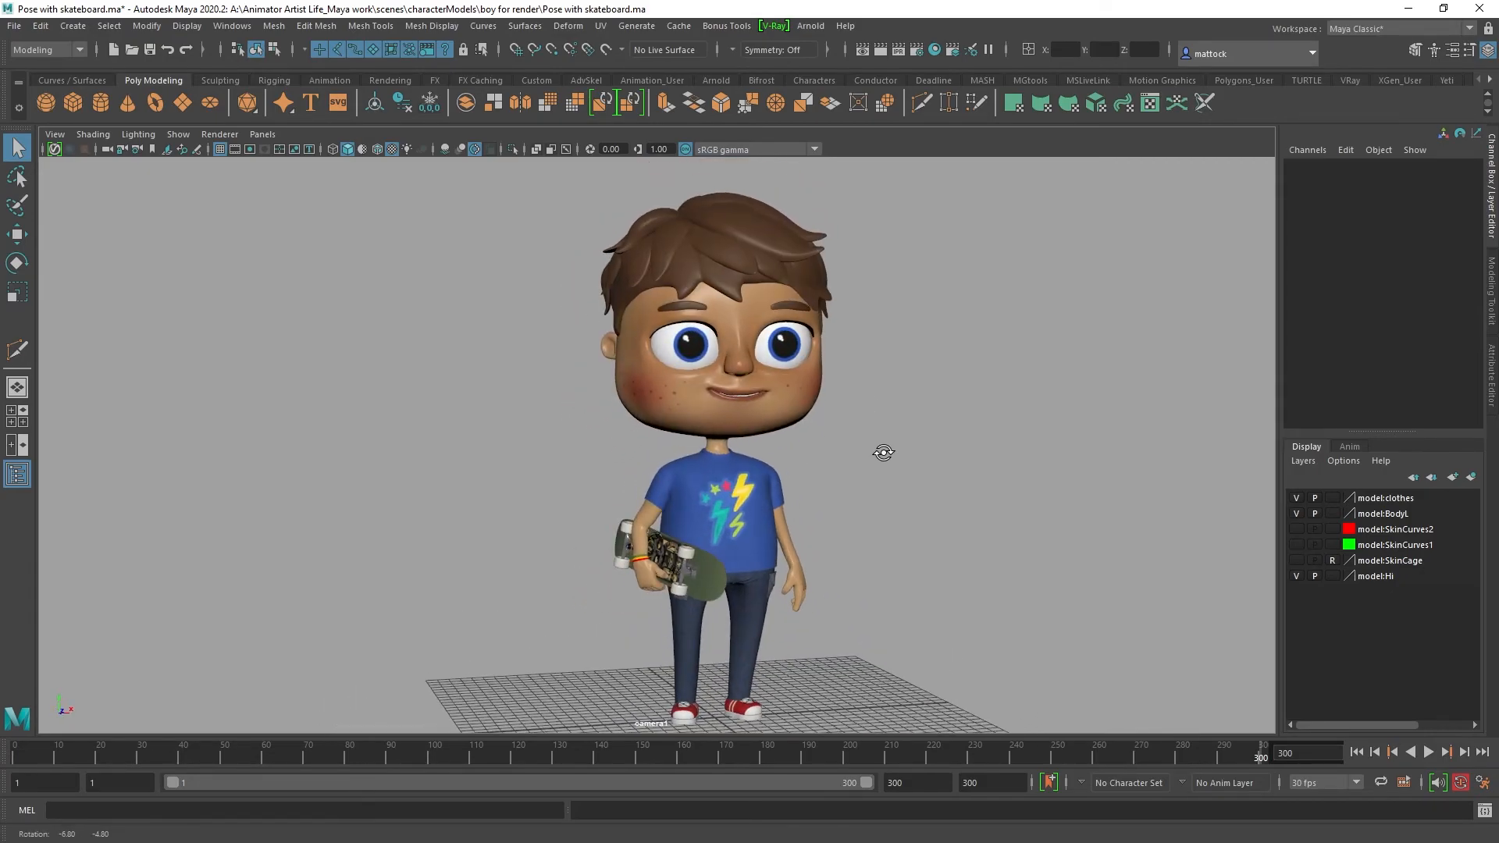
alt+middle_drag(849, 455, 853, 429)
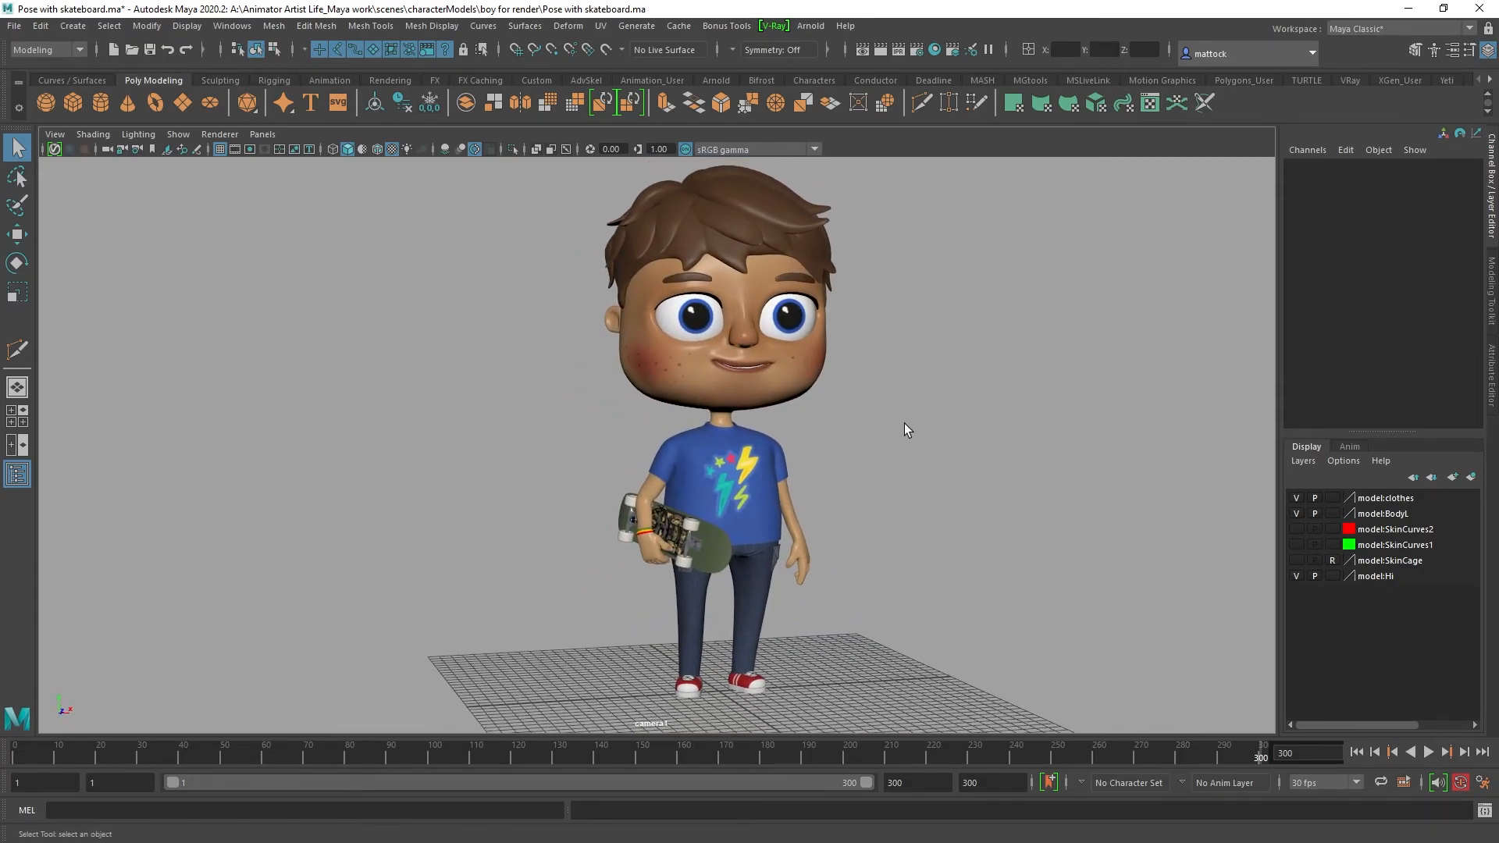